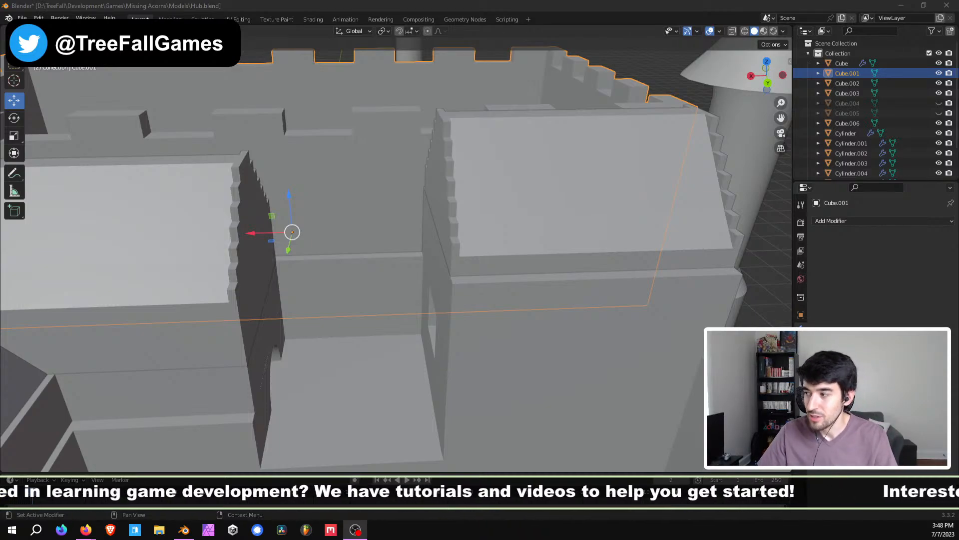
Step: Select the house-and-courtyard object and enter Edit Mode on its mesh
scroll(445, 311, down, 10)
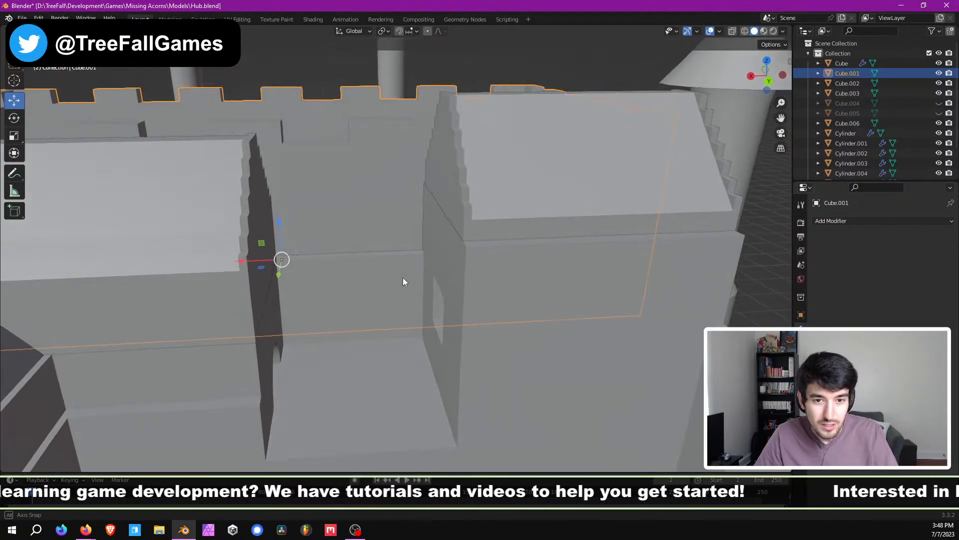
key(KP_7)
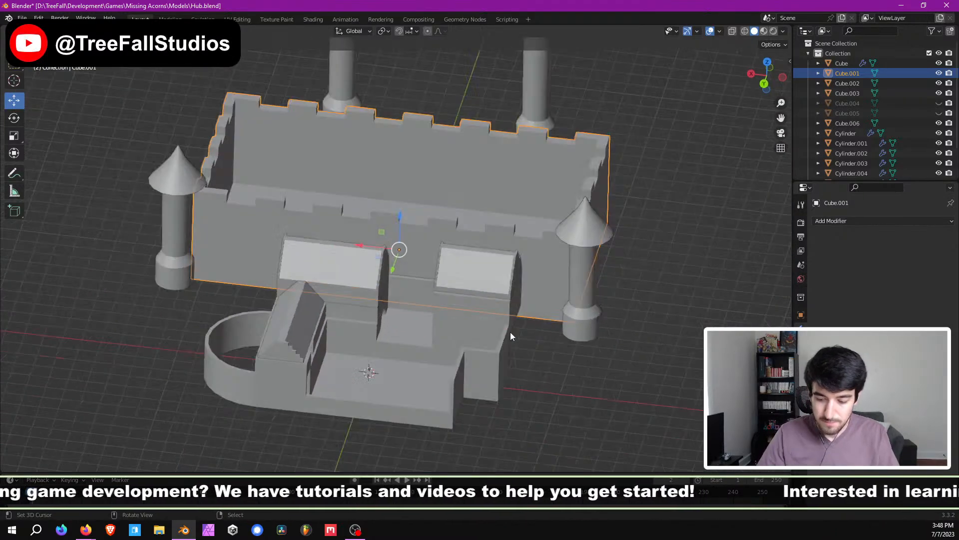
shift+middle_drag(387, 290, 394, 216)
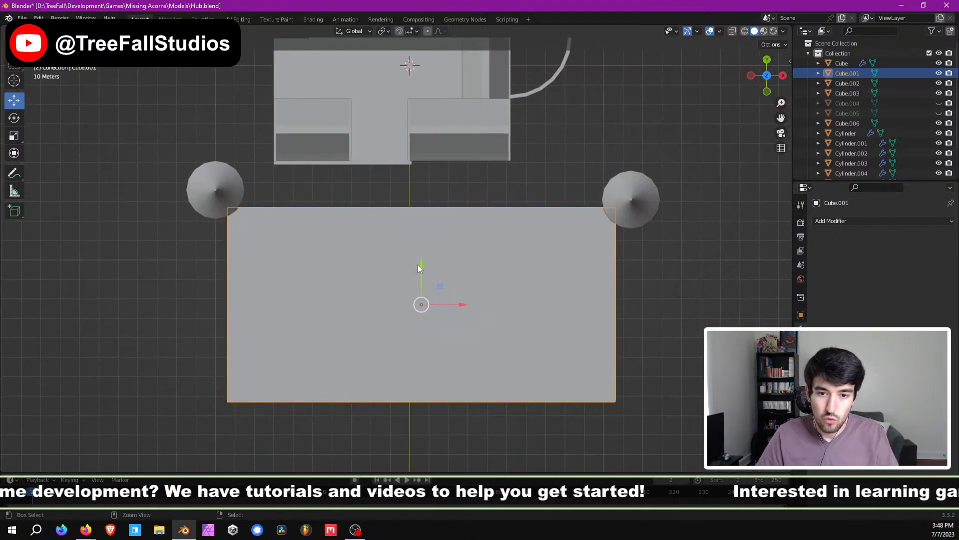
middle_drag(422, 268, 480, 249)
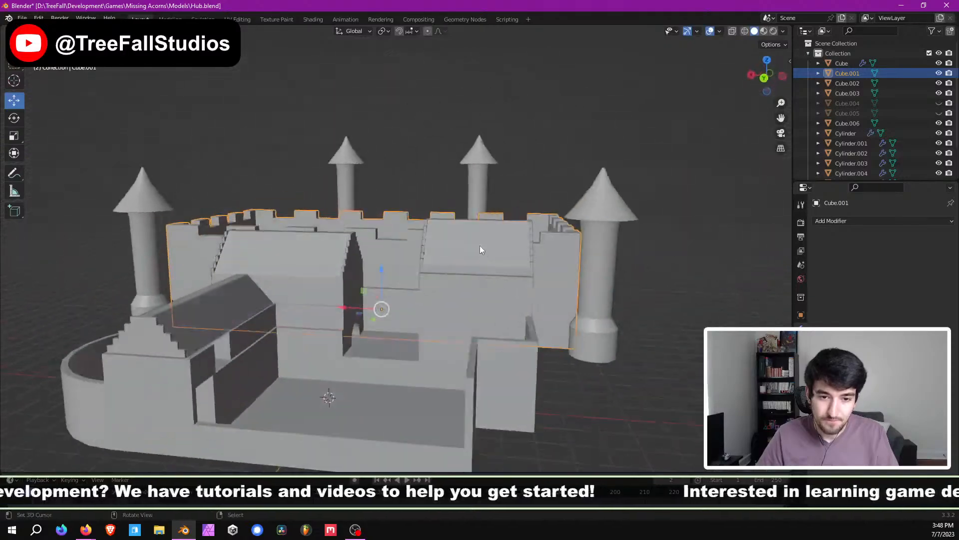
scroll(479, 249, up, 10)
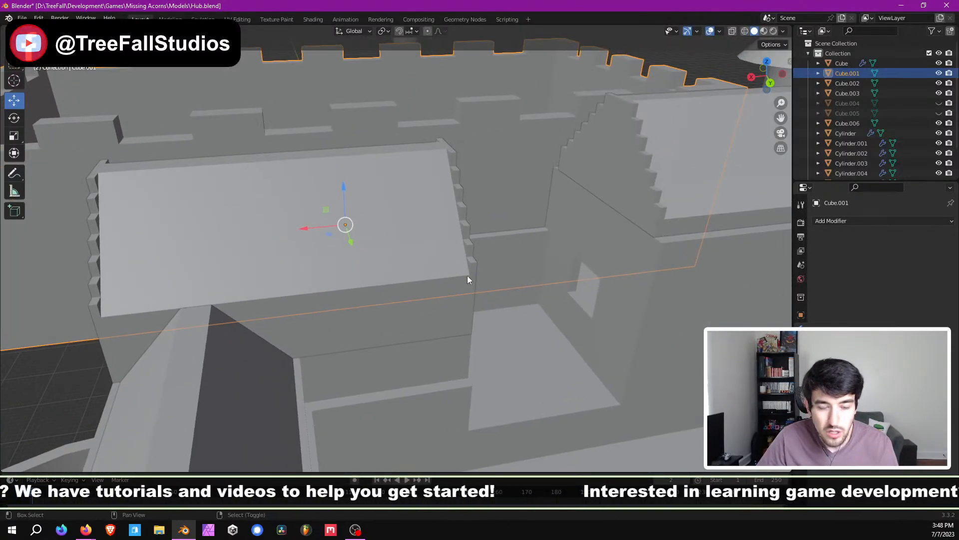
shift+middle_drag(467, 275, 387, 219)
click(337, 182)
key(Tab)
Step: Examine the recessed passage between the two gabled houses, including its arched doorway, window opening, floor and back wall
scroll(334, 191, down, 5)
scroll(349, 245, up, 5)
scroll(352, 243, up, 2)
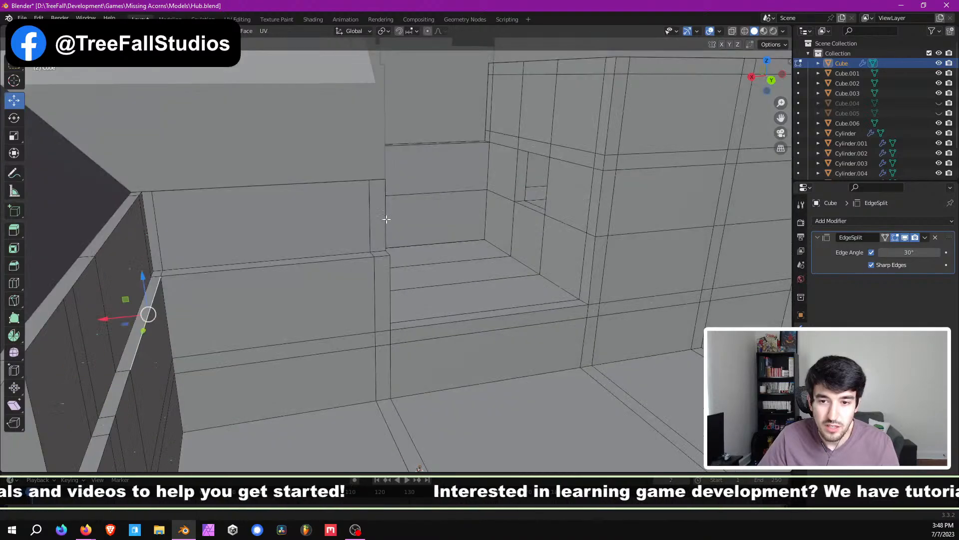
scroll(538, 211, up, 3)
middle_drag(518, 181, 308, 208)
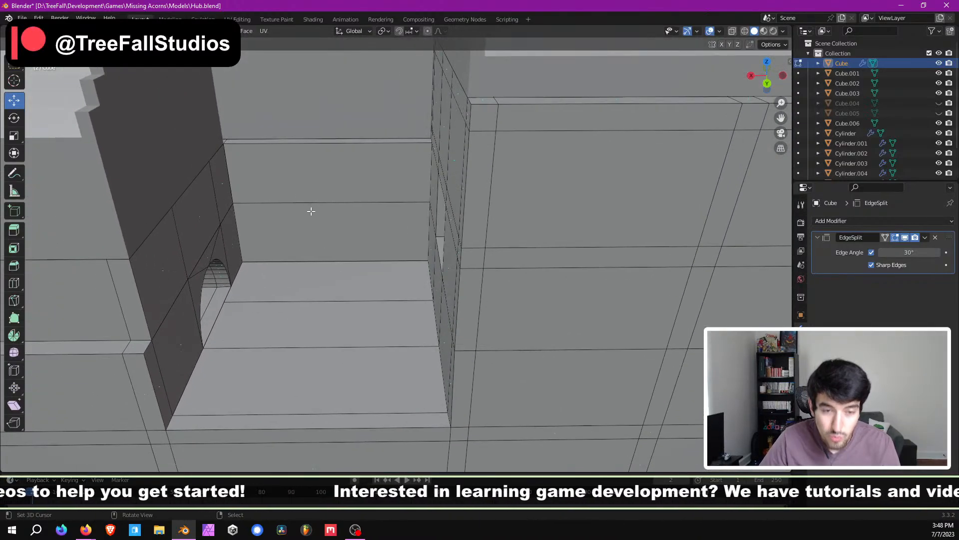
scroll(315, 213, down, 4)
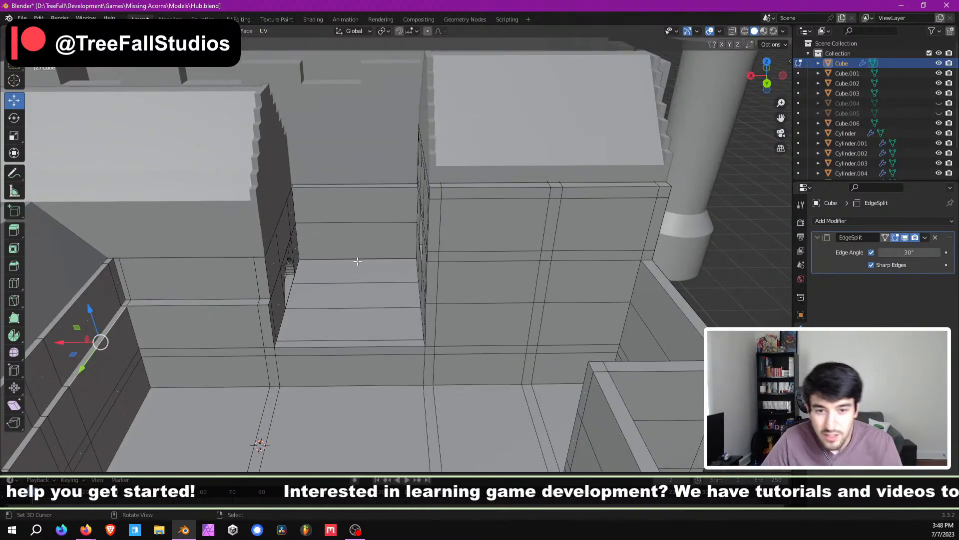
scroll(360, 235, up, 4)
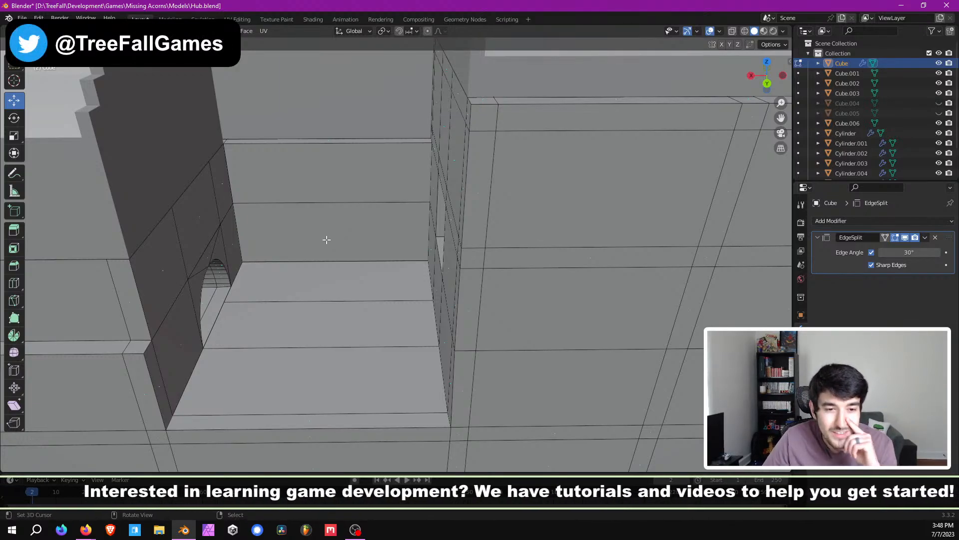
scroll(194, 289, up, 5)
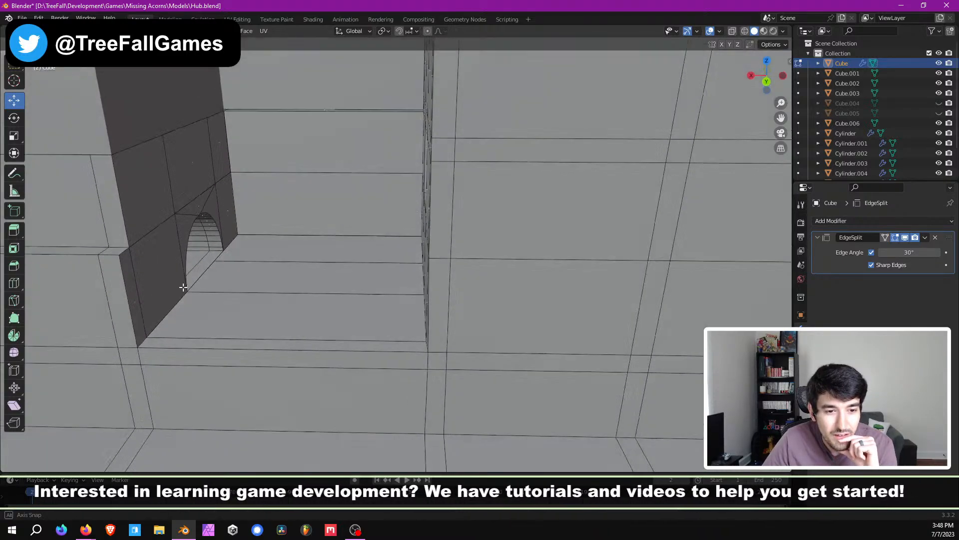
middle_drag(185, 254, 436, 273)
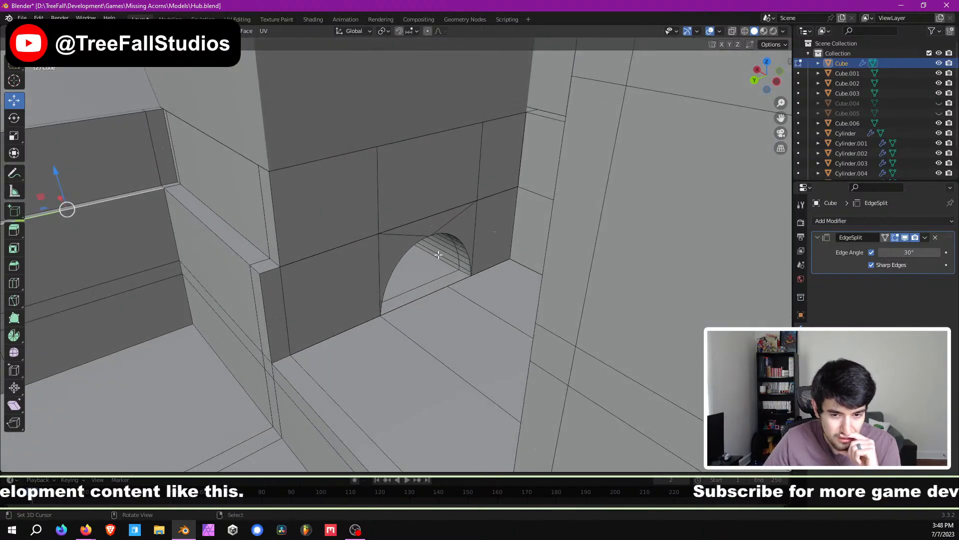
scroll(376, 249, up, 3)
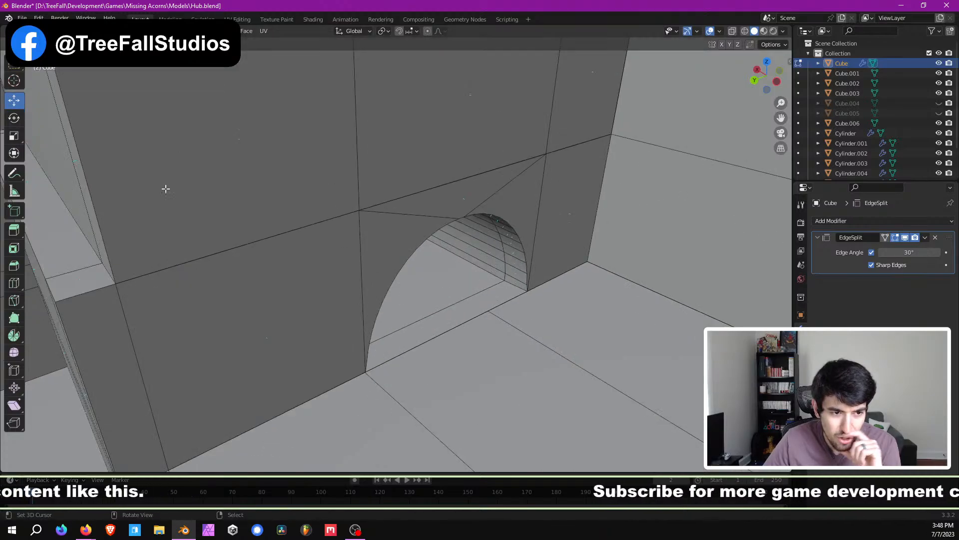
scroll(175, 188, down, 3)
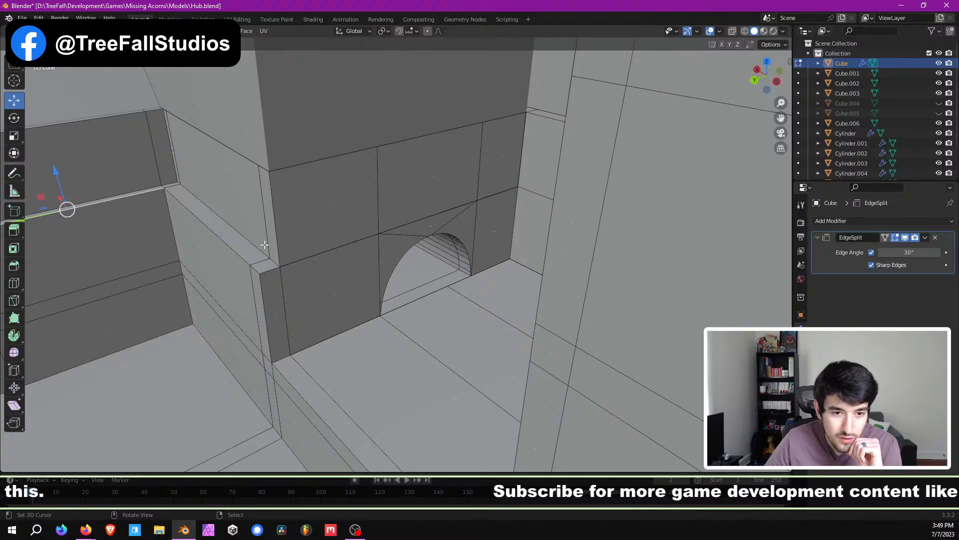
scroll(353, 262, up, 2)
middle_drag(353, 261, 380, 256)
scroll(360, 268, down, 4)
middle_drag(465, 220, 505, 228)
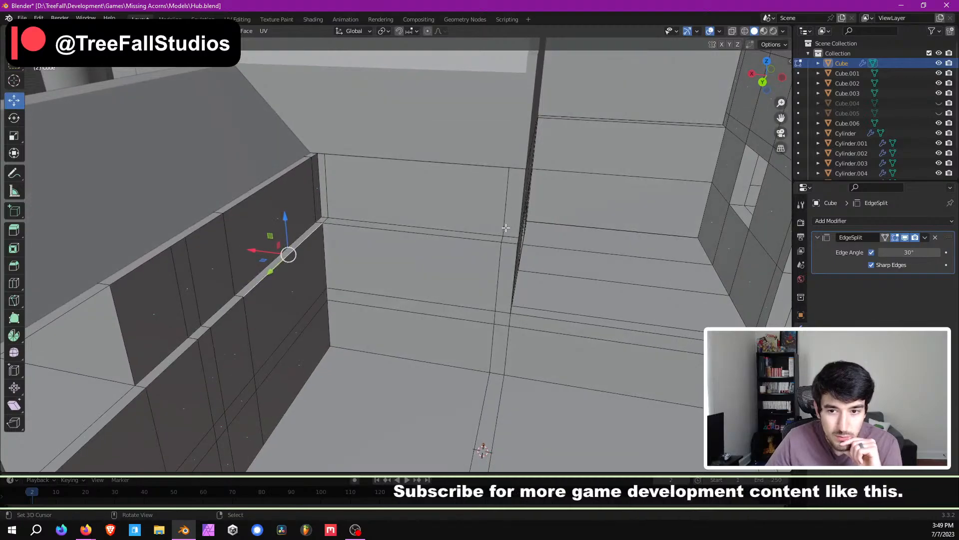
middle_drag(594, 210, 420, 276)
scroll(437, 264, up, 2)
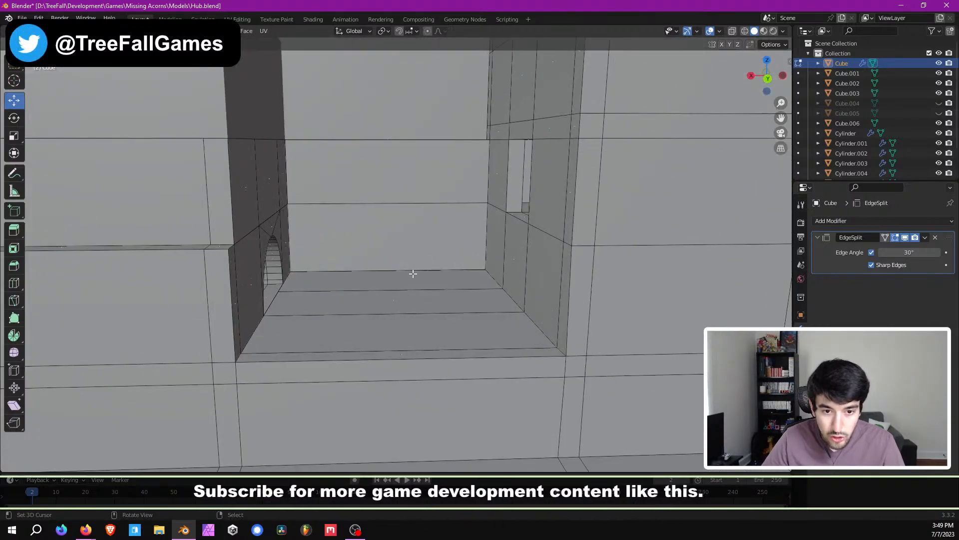
scroll(412, 273, up, 2)
middle_drag(410, 259, 397, 349)
scroll(415, 285, up, 4)
scroll(396, 349, down, 4)
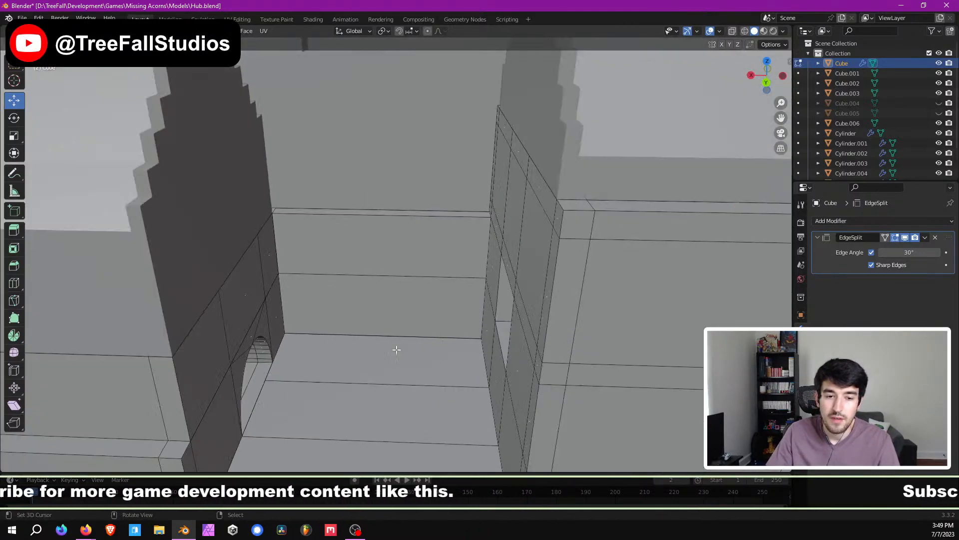
Step: Return to Object Mode and move the crenellated keep along the Y axis, away from the houses and courtyard
middle_drag(401, 230, 421, 278)
scroll(454, 227, down, 6)
key(Tab)
scroll(428, 239, down, 4)
shift+click(420, 278)
click(379, 269)
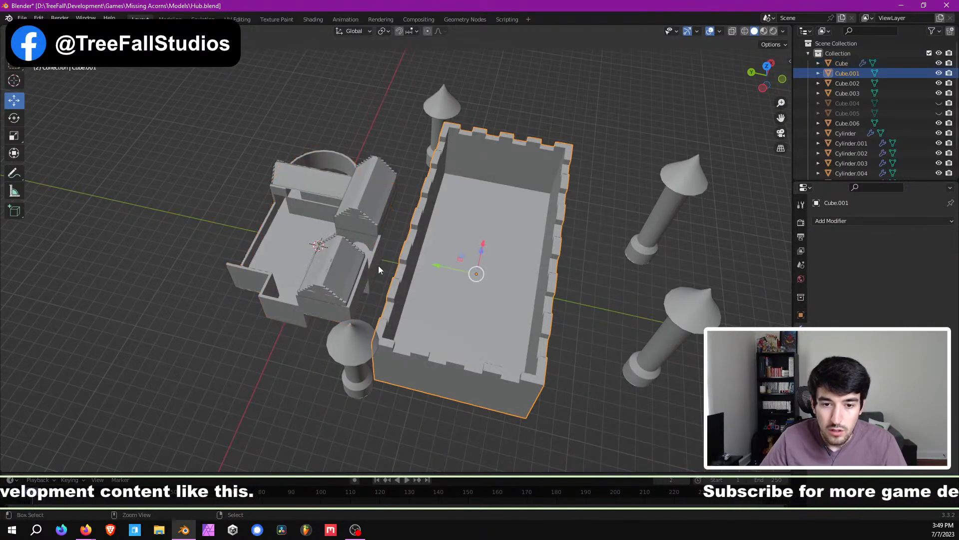
drag(433, 265, 526, 281)
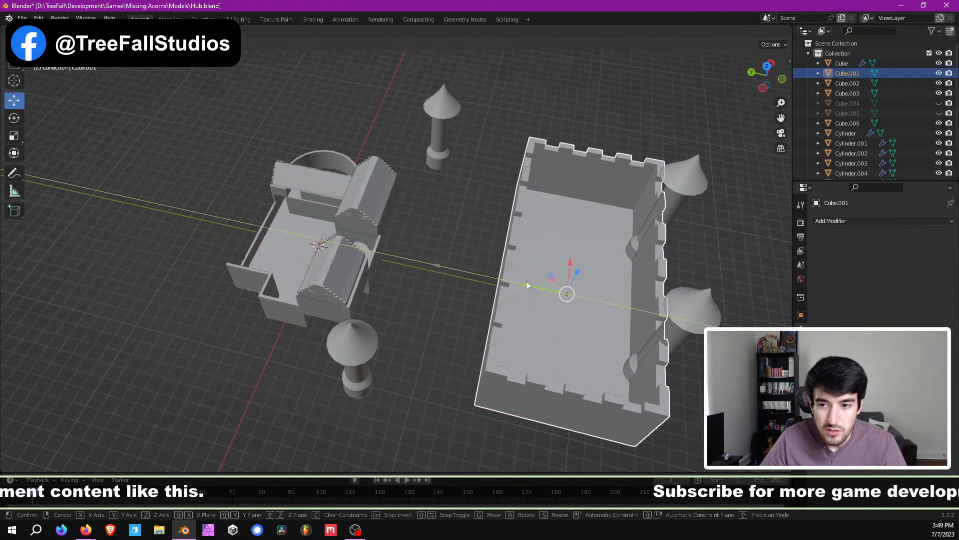
Step: Enter Edit Mode on the house-and-courtyard object and add a loop cut with 2 vertical cuts across the passage's back wall
scroll(395, 300, up, 4)
middle_drag(394, 300, 440, 287)
scroll(430, 238, up, 3)
key(a)
key(a)
right_click(437, 236)
key(Tab)
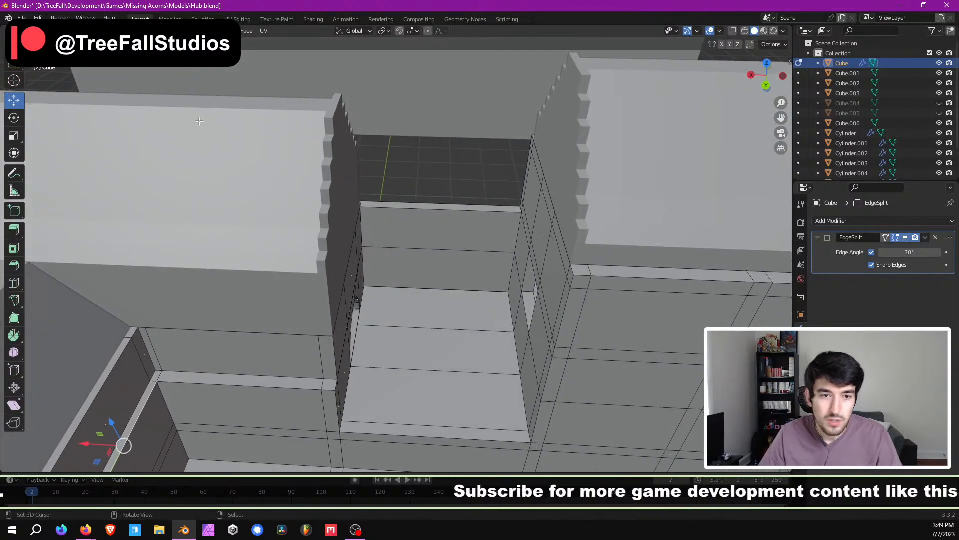
click(14, 283)
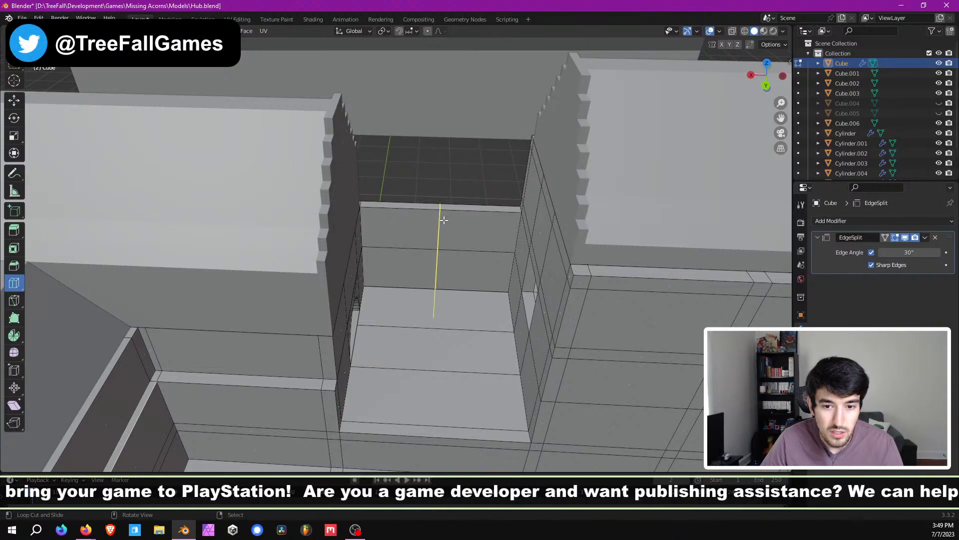
click(428, 205)
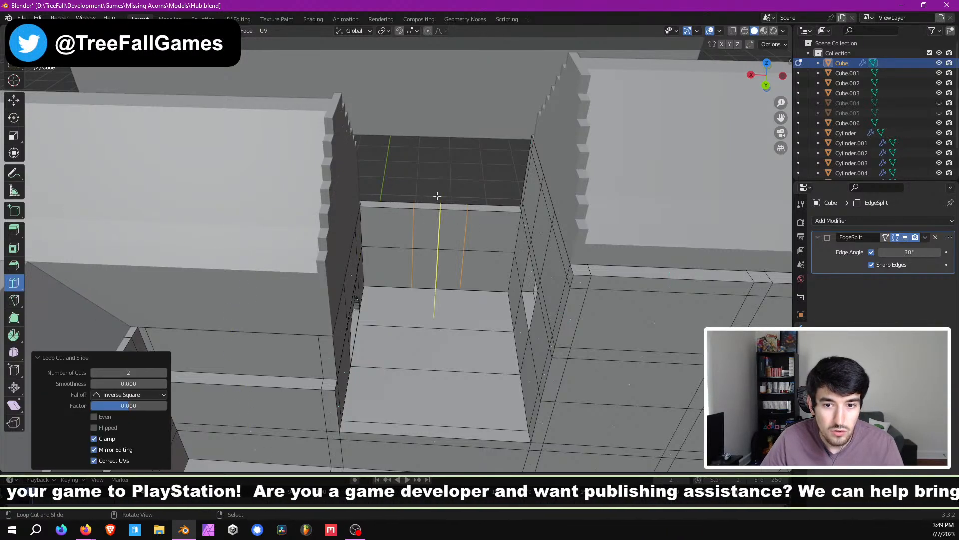
Step: Activate the Move tool, switch to face selection, and clear the selection on the courtyard mesh
click(15, 101)
middle_drag(165, 199, 426, 229)
scroll(342, 259, up, 5)
key(3)
right_click(442, 110)
shift+middle_drag(396, 318, 432, 177)
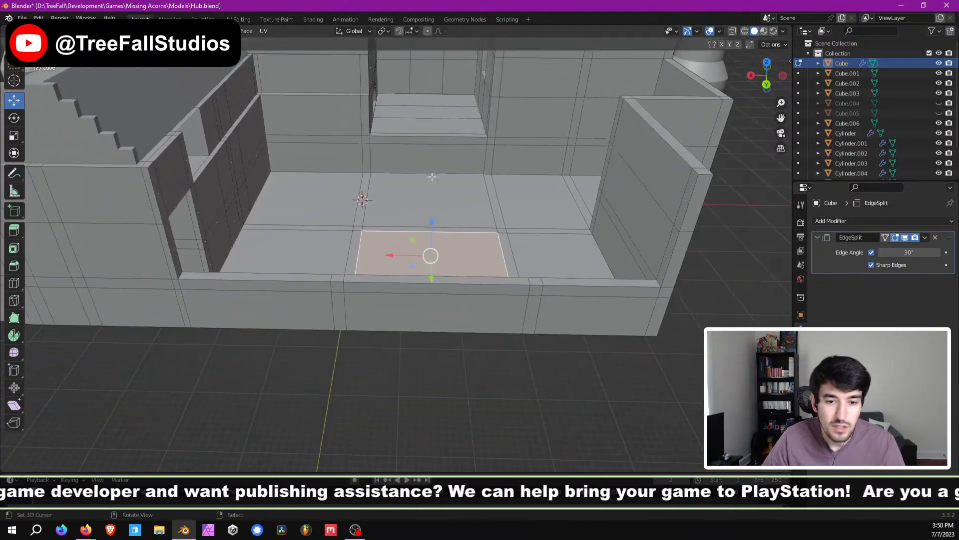
key(KP_Decimal)
scroll(384, 213, down, 8)
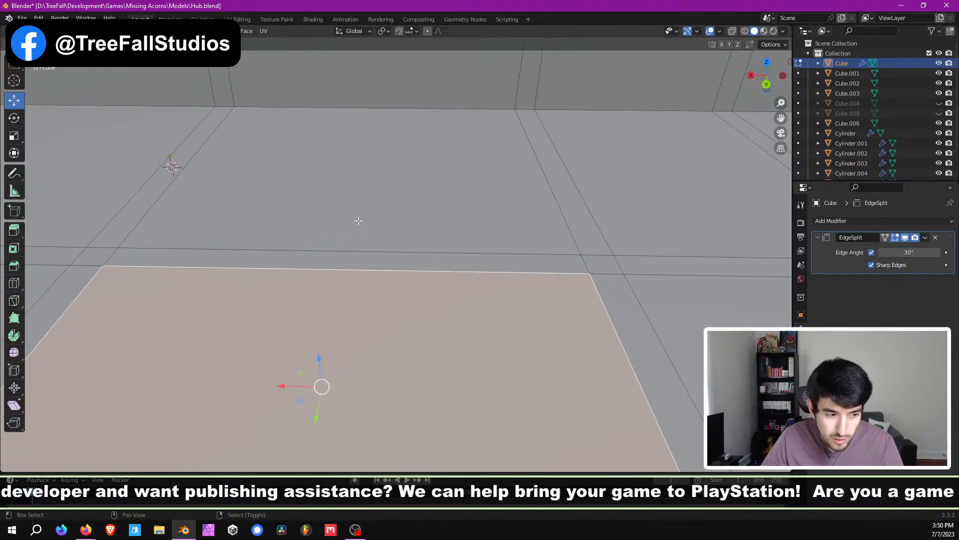
key(alt+a)
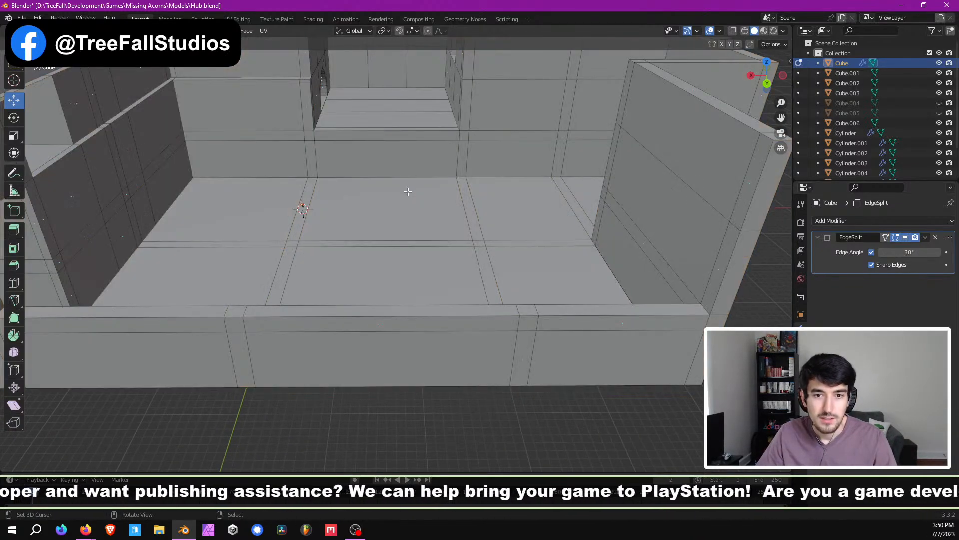
Step: Delete the lower centre face of the passage's back wall on both its front and rear sides to open a doorway
scroll(407, 195, down, 10)
scroll(406, 281, up, 10)
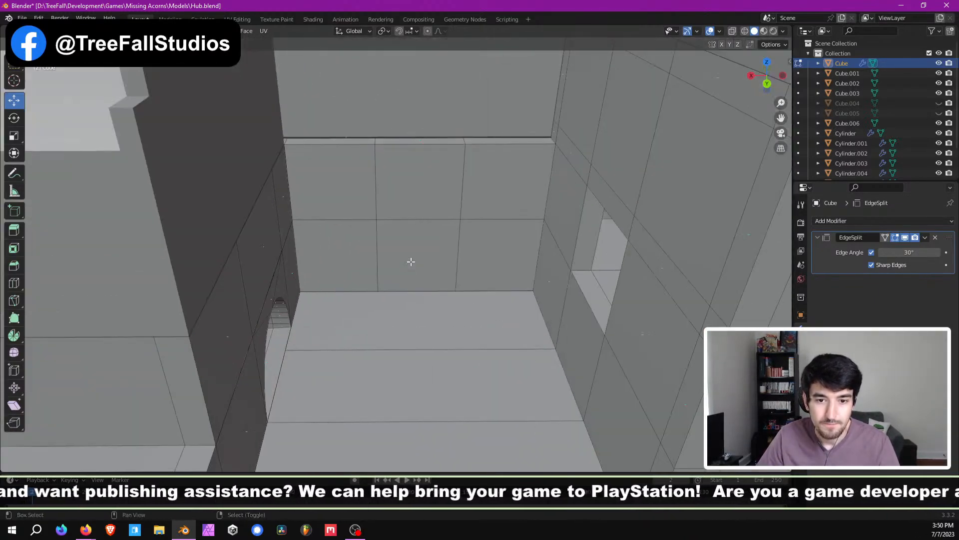
click(414, 282)
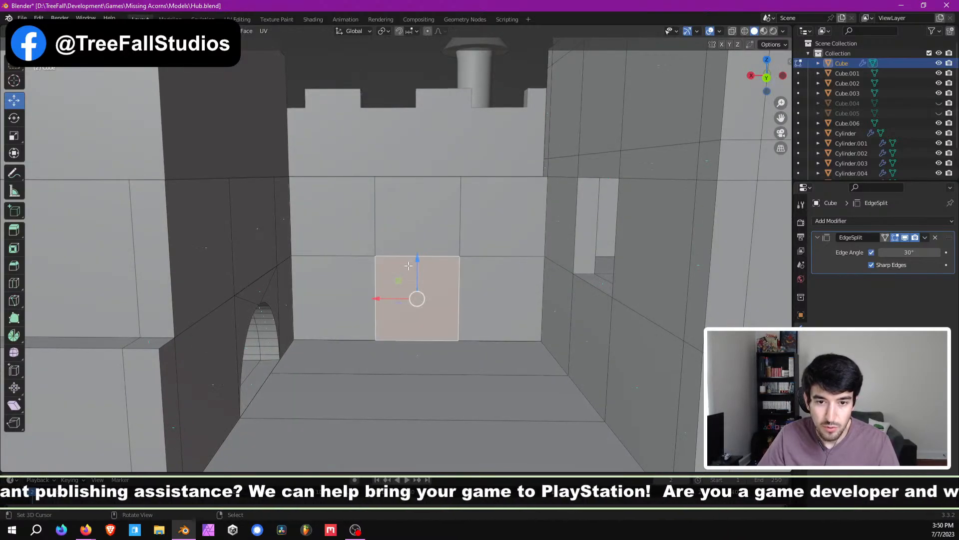
key(x)
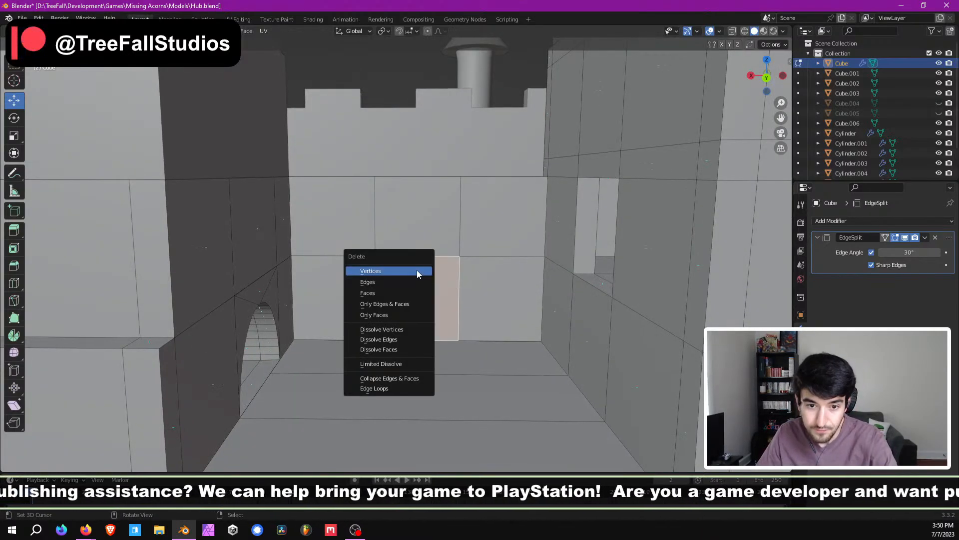
click(409, 292)
scroll(415, 289, up, 4)
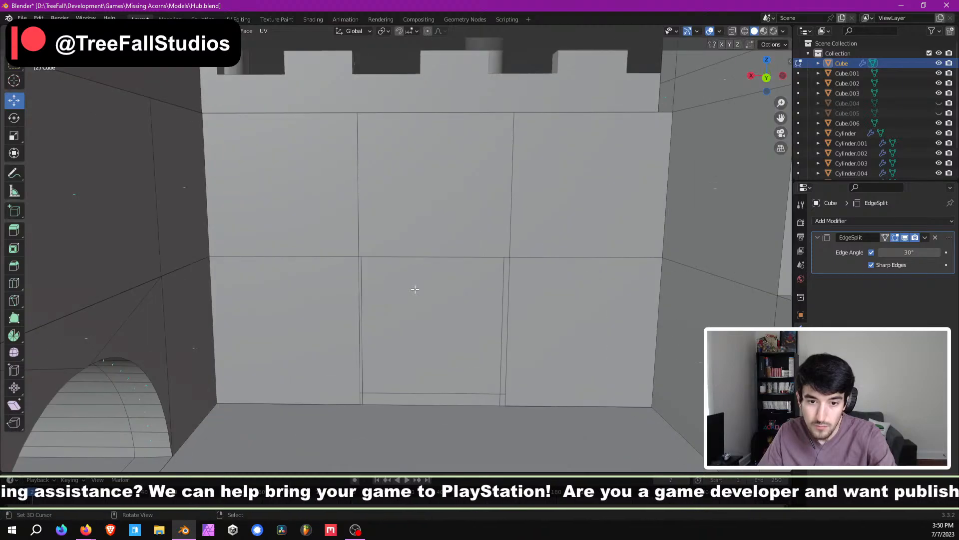
click(415, 289)
key(x)
click(414, 289)
scroll(435, 349, up, 3)
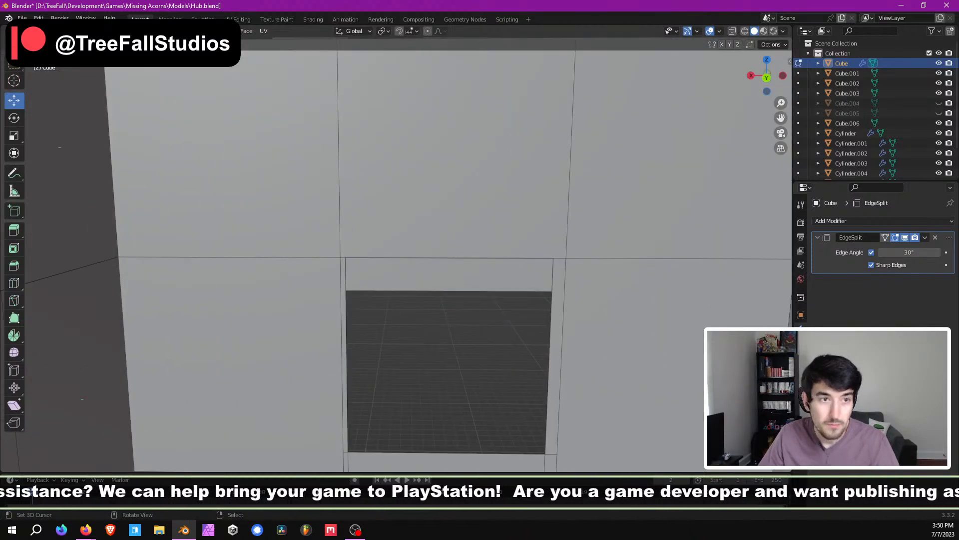
Step: Undo the face selections at the opening's bottom edge and the two doorway face deletions
shift+middle_drag(430, 322, 377, 152)
middle_drag(376, 225, 370, 253)
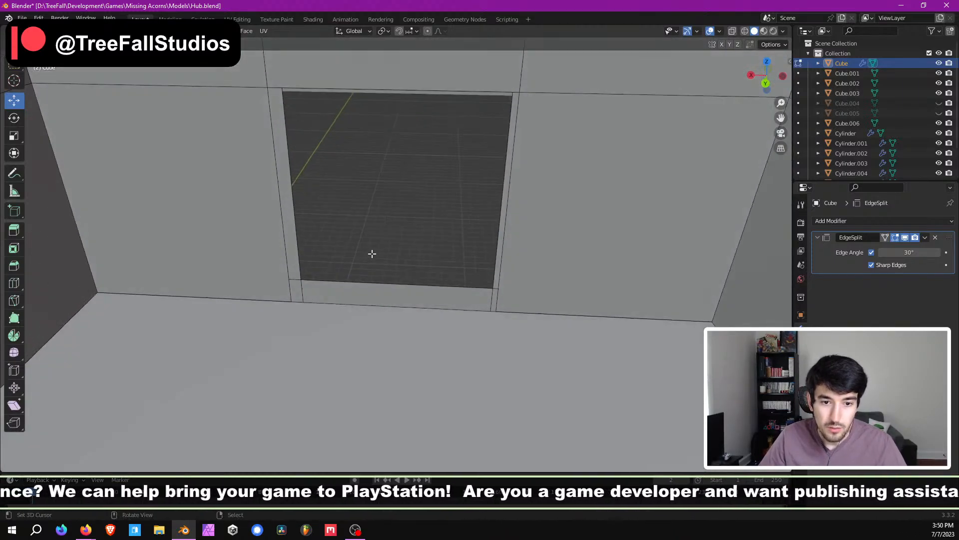
scroll(368, 256, up, 1)
click(338, 312)
shift+click(344, 288)
middle_drag(344, 289, 397, 280)
key(ctrl+z)
key(ctrl+z)
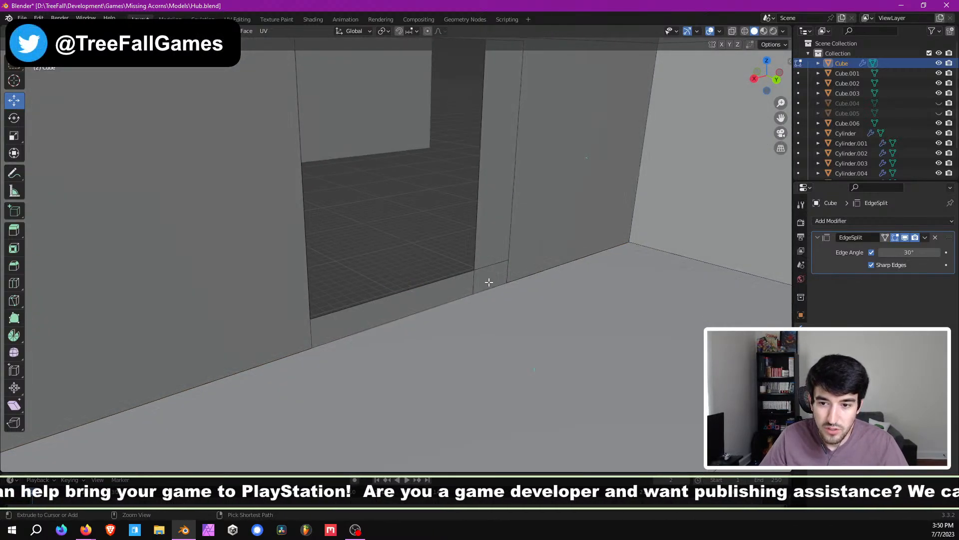
key(ctrl+z)
key(ctrl+z)
key(ctrl+z)
Step: Try raising the bottom corner vertices of the back wall's lower centre panel along Z, and undo the move
mouse_move(489, 282)
middle_down()
mouse_move(513, 290)
mouse_move(474, 283)
middle_up()
click(77, 31)
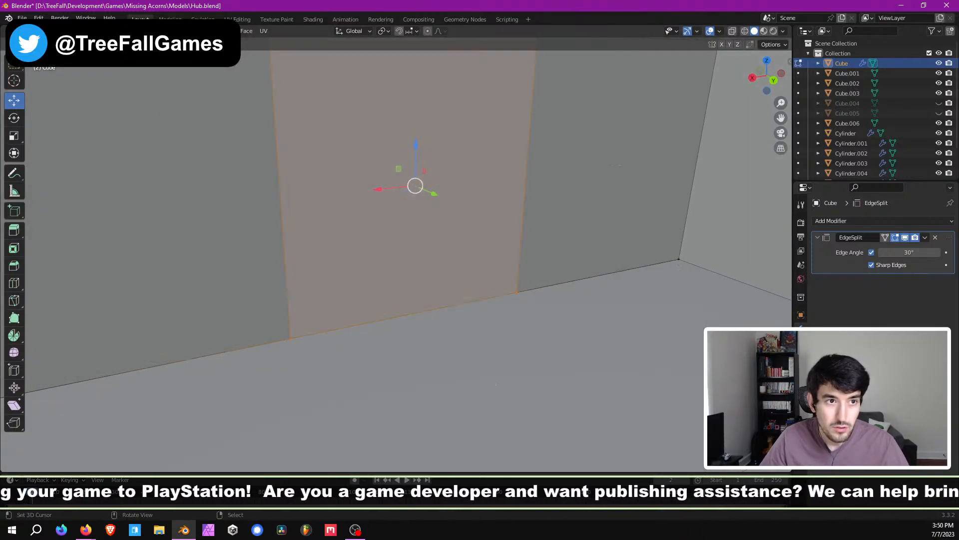
middle_drag(540, 324, 477, 270)
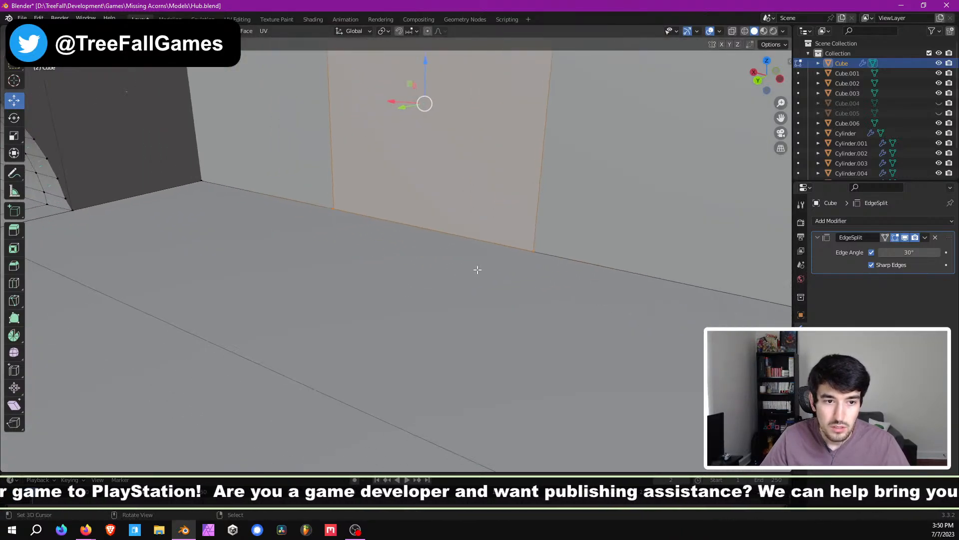
right_click(532, 249)
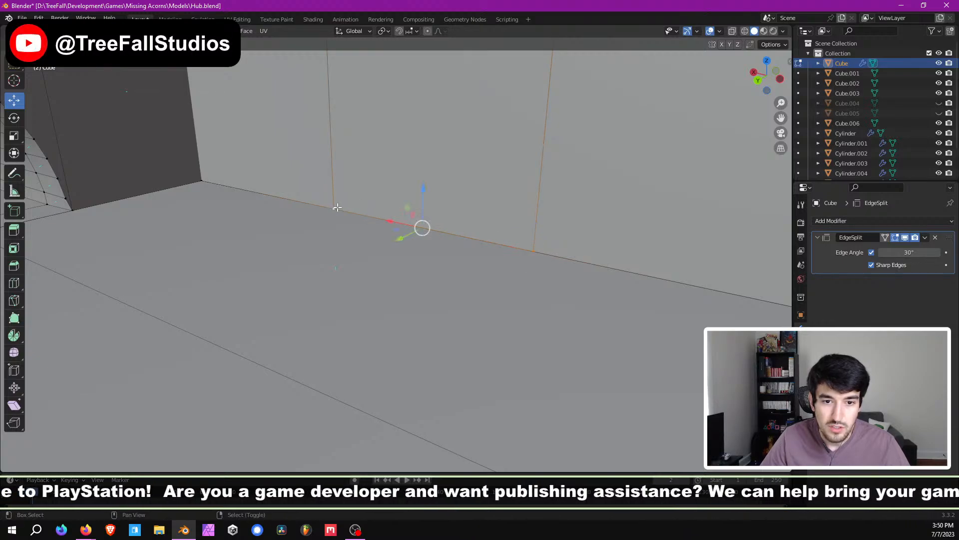
drag(423, 191, 430, 112)
key(ctrl+z)
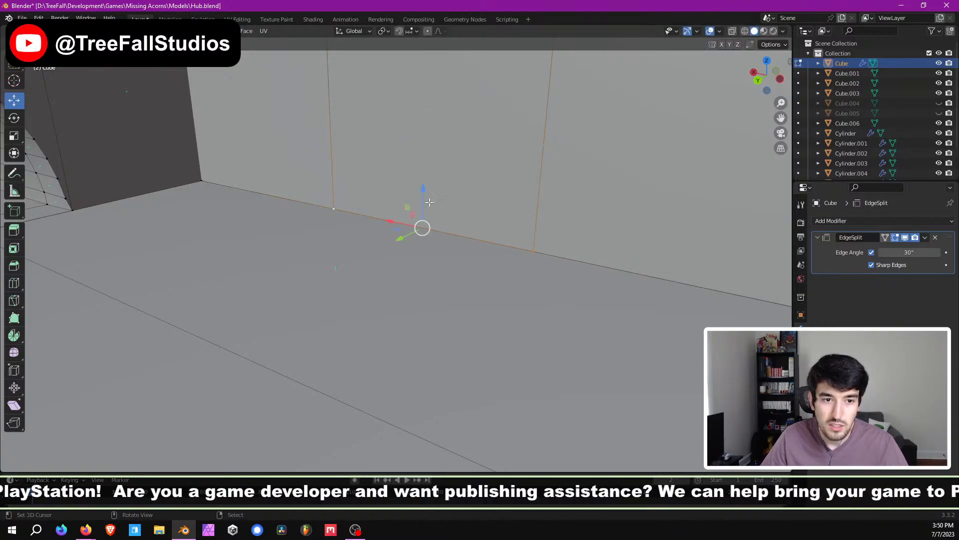
Step: Inspect the passage's back wall and floor with the whole mesh selected, and select the bottom corner vertex of the arched opening
middle_drag(430, 203, 481, 245)
scroll(478, 235, down, 2)
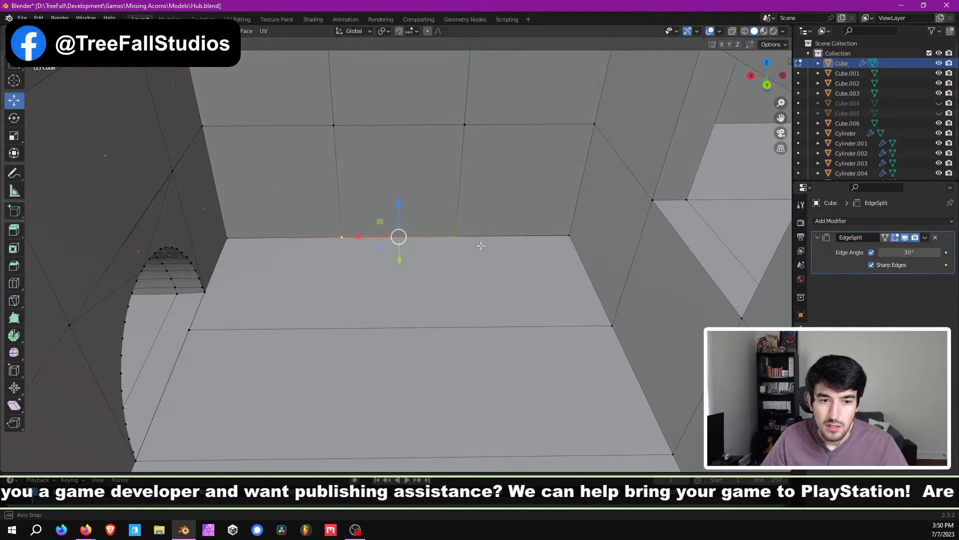
key(a)
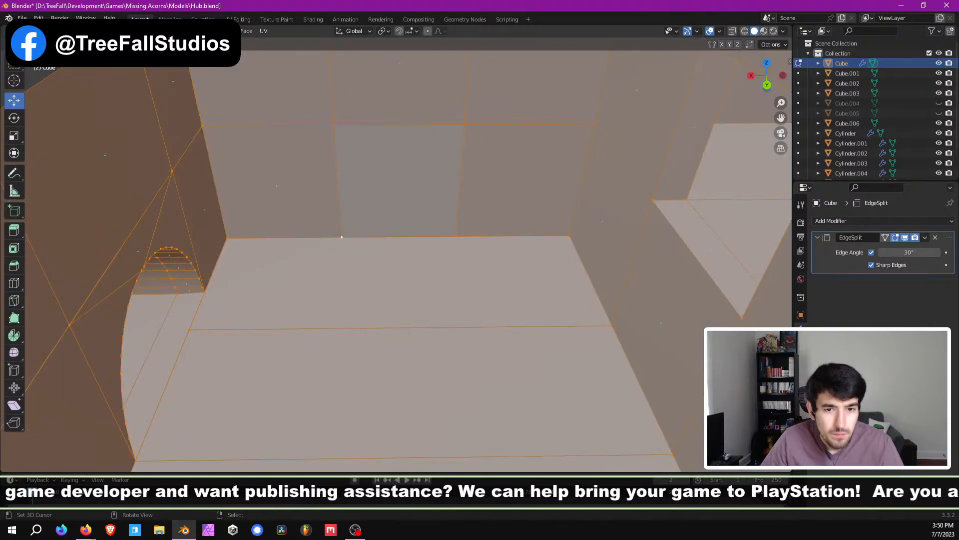
middle_drag(394, 196, 391, 187)
scroll(391, 187, down, 3)
middle_drag(389, 220, 386, 244)
scroll(362, 261, up, 1)
scroll(329, 280, up, 2)
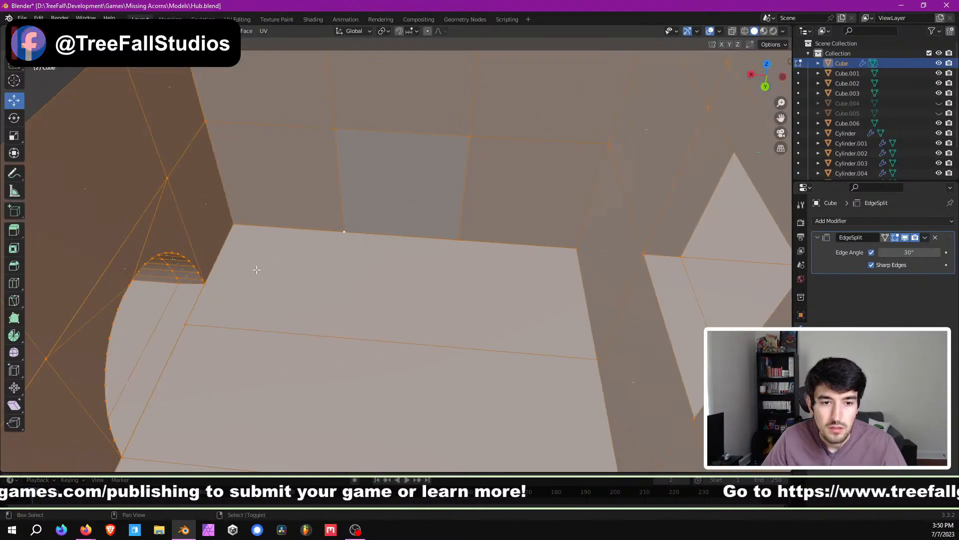
middle_drag(301, 250, 322, 199)
scroll(262, 233, up, 2)
click(248, 192)
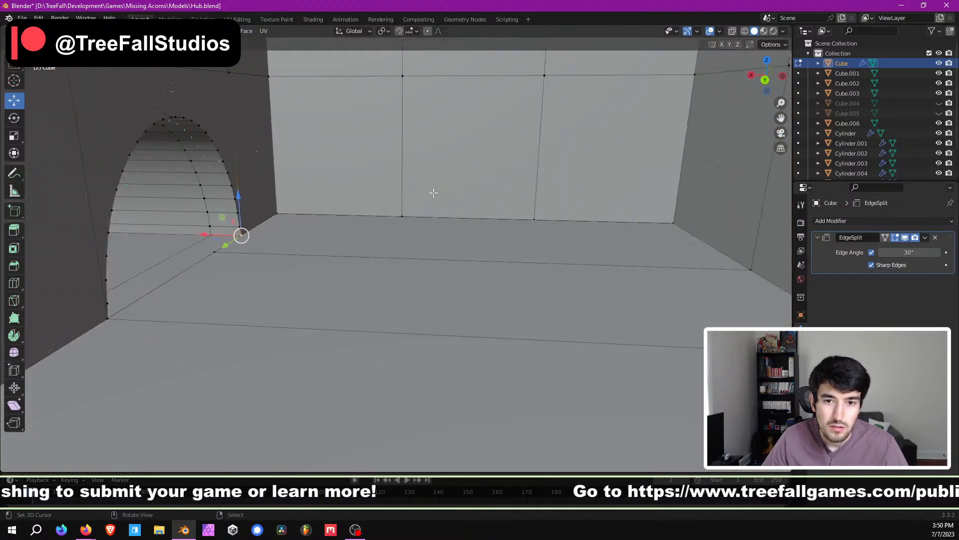
Step: Select the whole mesh and merge its vertices by distance
scroll(437, 206, down, 3)
key(a)
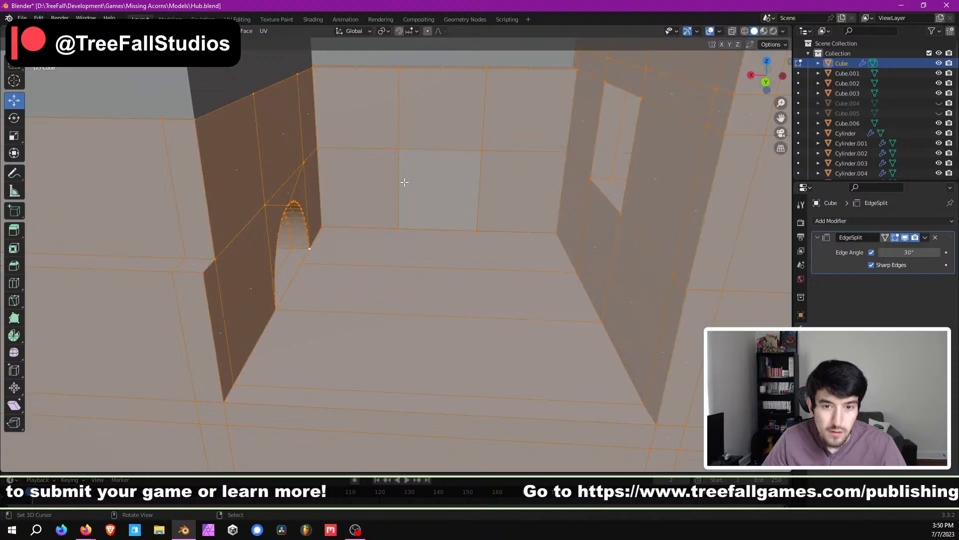
click(181, 31)
mouse_move(200, 101)
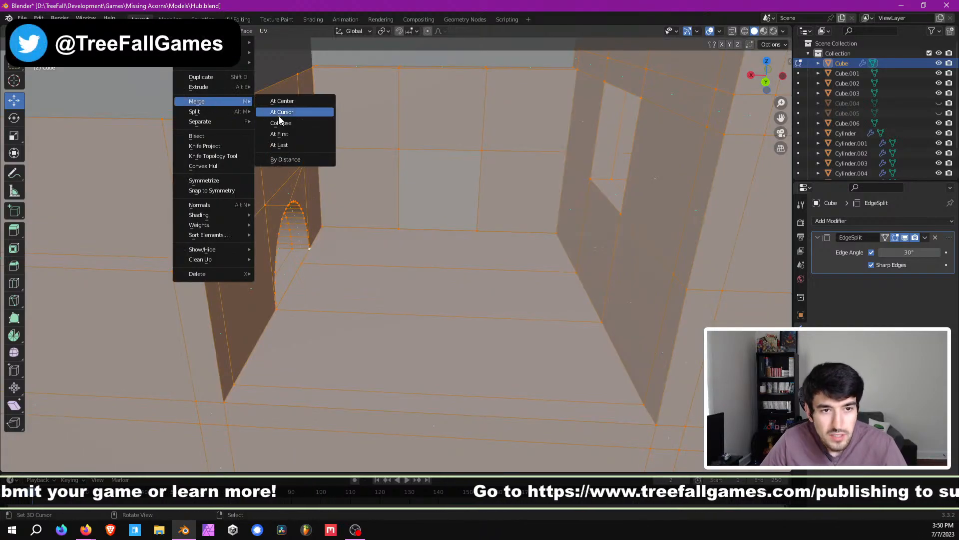
click(295, 145)
scroll(413, 276, up, 1)
middle_drag(411, 201, 401, 208)
scroll(401, 208, up, 4)
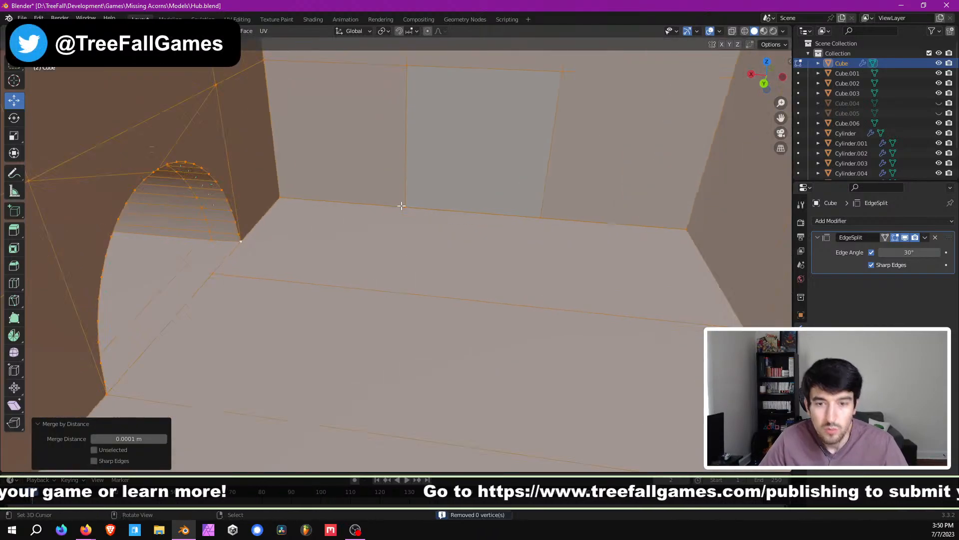
Step: Undo the merge and the earlier edits back to before the vertical cuts dividing the passage's back wall
scroll(402, 207, down, 6)
key(ctrl+z)
key(ctrl+z)
key(ctrl+z)
key(ctrl+z)
key(ctrl+z)
key(ctrl+z)
key(ctrl+z)
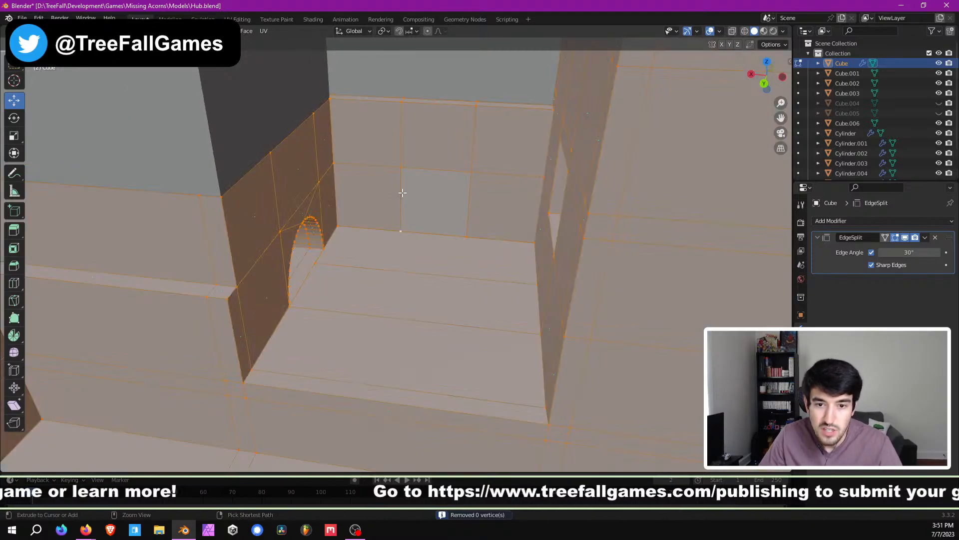
key(ctrl+z)
key(ctrl+z)
key(ctrl+z)
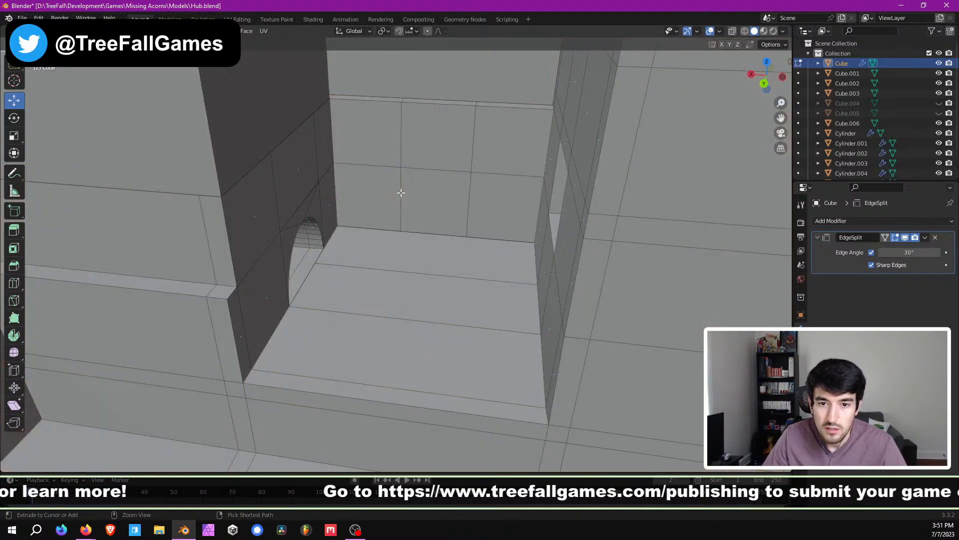
Step: Merge all vertices of the uncut courtyard mesh by distance, using a merge distance of 0.0001 m
scroll(418, 202, up, 3)
shift+middle_drag(420, 203, 410, 234)
scroll(408, 243, down, 3)
scroll(409, 270, down, 3)
scroll(407, 286, up, 3)
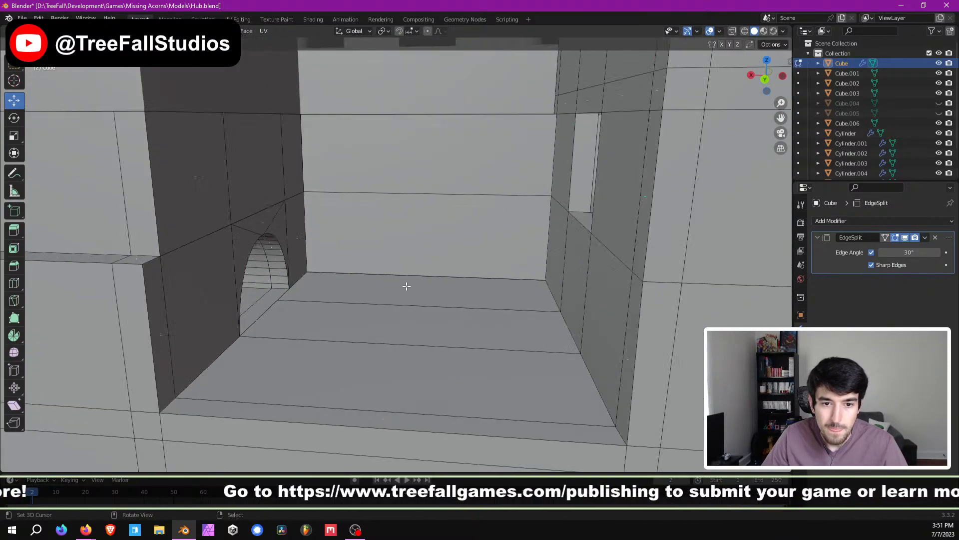
scroll(401, 295, up, 2)
key(a)
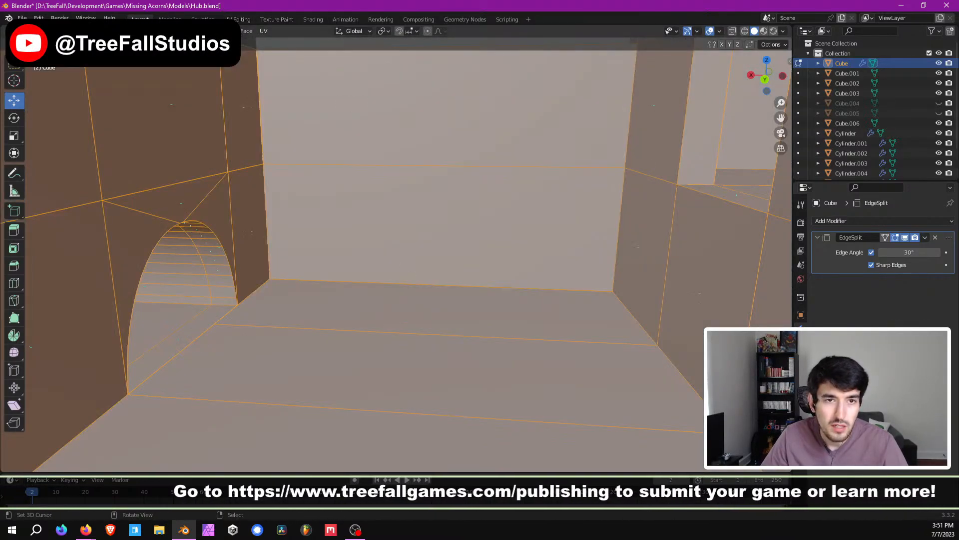
click(185, 31)
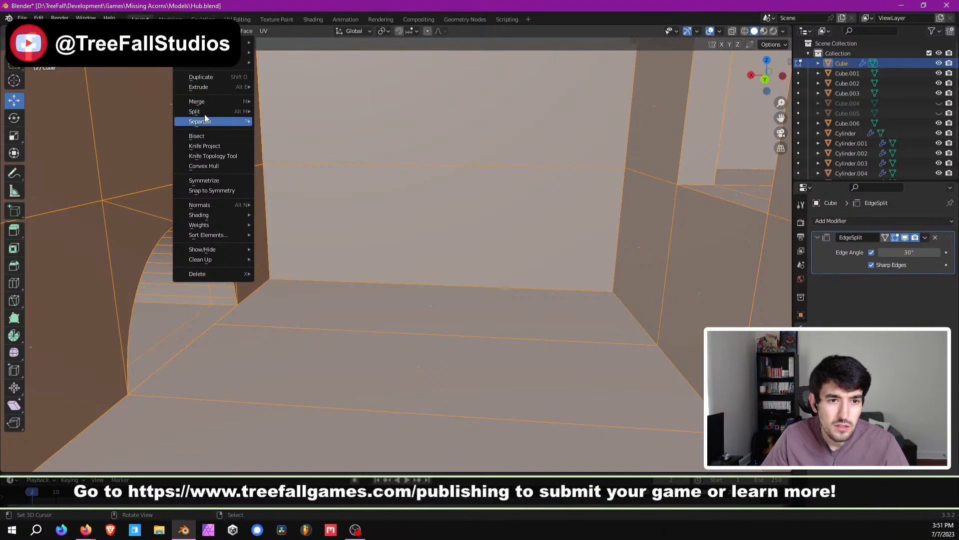
mouse_move(208, 102)
click(302, 137)
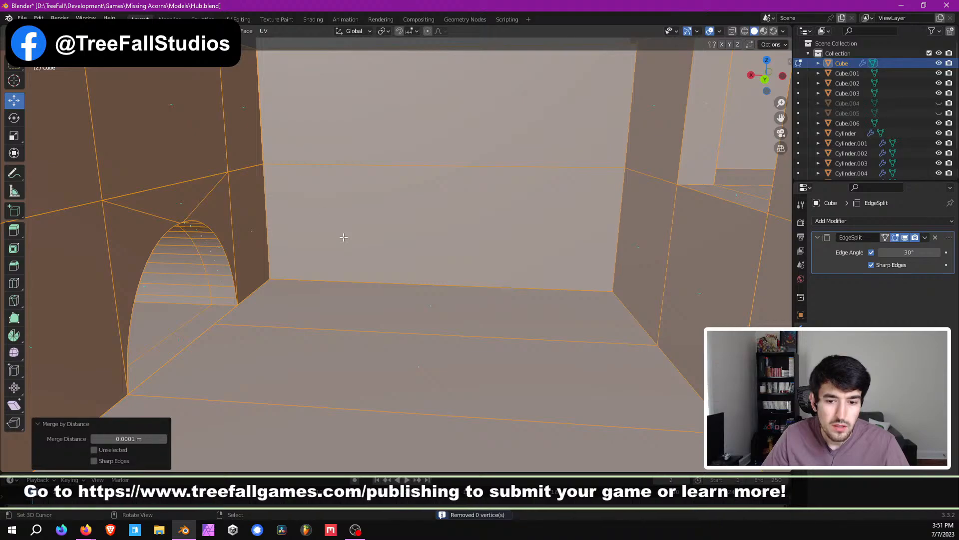
Step: Try moving the floor edge along the passage's back wall 3 m along Y, and undo the move
middle_drag(356, 241, 395, 283)
scroll(366, 265, down, 3)
scroll(364, 269, up, 2)
right_click(365, 269)
drag(470, 323, 482, 379)
middle_drag(395, 305, 420, 270)
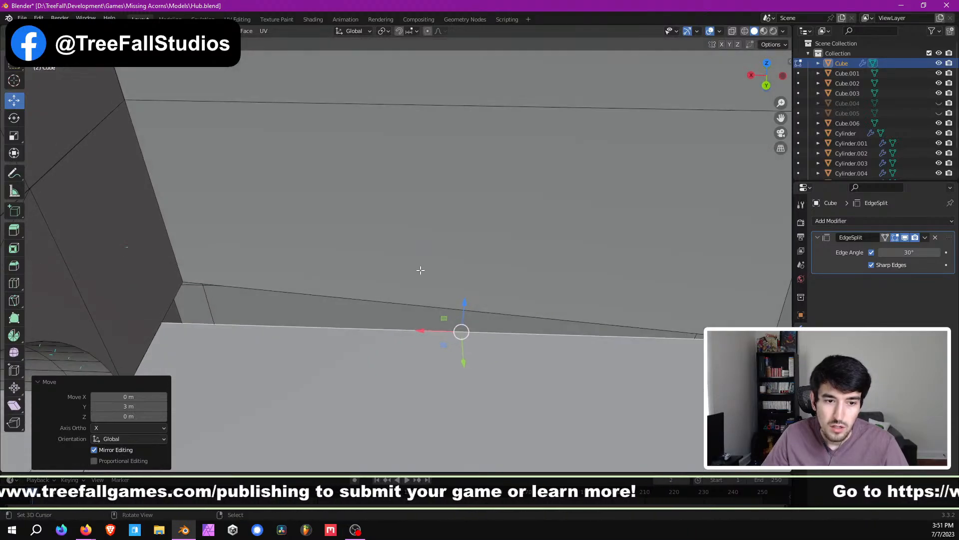
key(ctrl+z)
scroll(195, 299, up, 2)
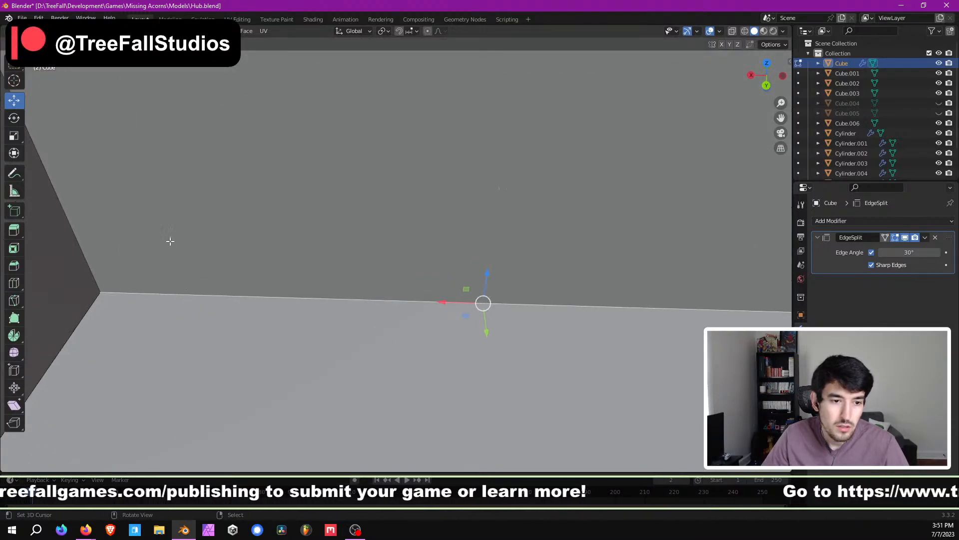
Step: Try moving the floor corner vertex at the passage's back wall along X, and undo the move
right_click(115, 289)
shift+middle_drag(120, 270, 232, 240)
scroll(231, 240, up, 3)
shift+middle_drag(310, 250, 514, 249)
shift+middle_drag(232, 256, 250, 233)
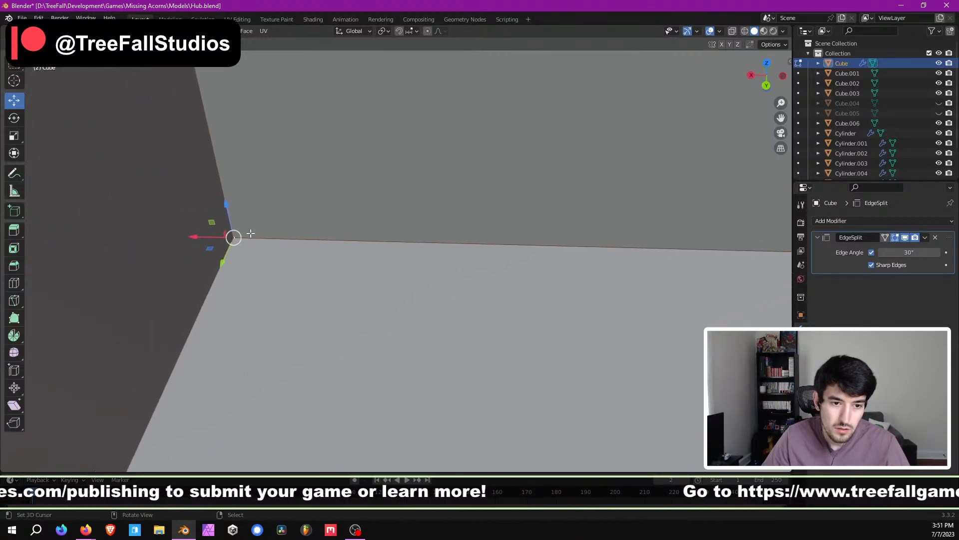
drag(199, 240, 88, 235)
key(ctrl+z)
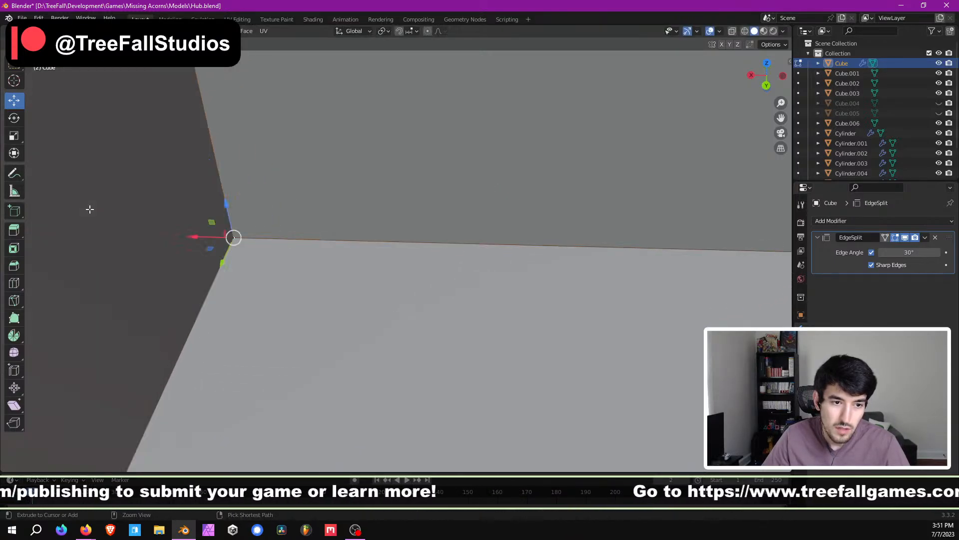
Step: Show the transform values and examine the coordinates of the arched opening's far bottom corner vertex
middle_drag(506, 212, 489, 224)
key(n)
middle_drag(325, 245, 454, 226)
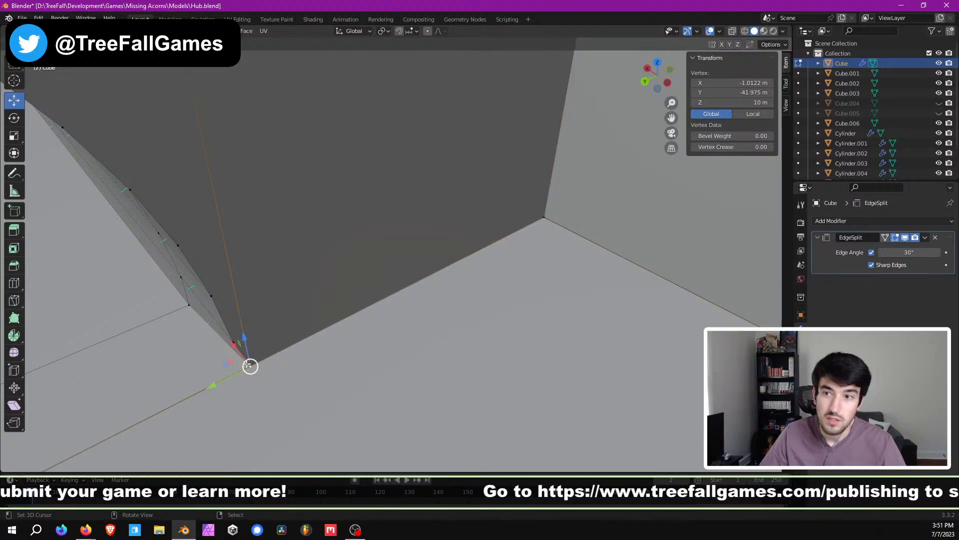
scroll(249, 361, down, 4)
shift+middle_drag(216, 349, 483, 235)
scroll(486, 228, down, 3)
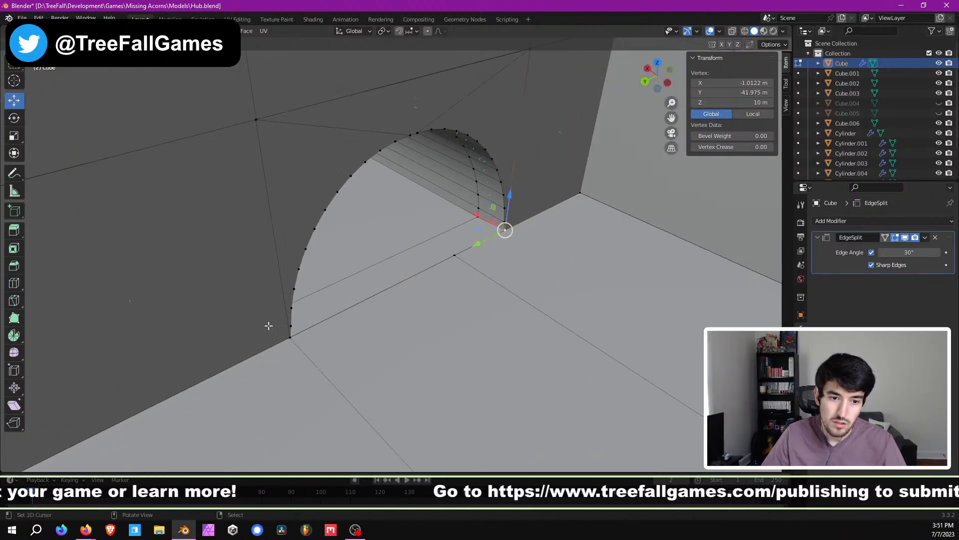
shift+middle_drag(268, 325, 390, 241)
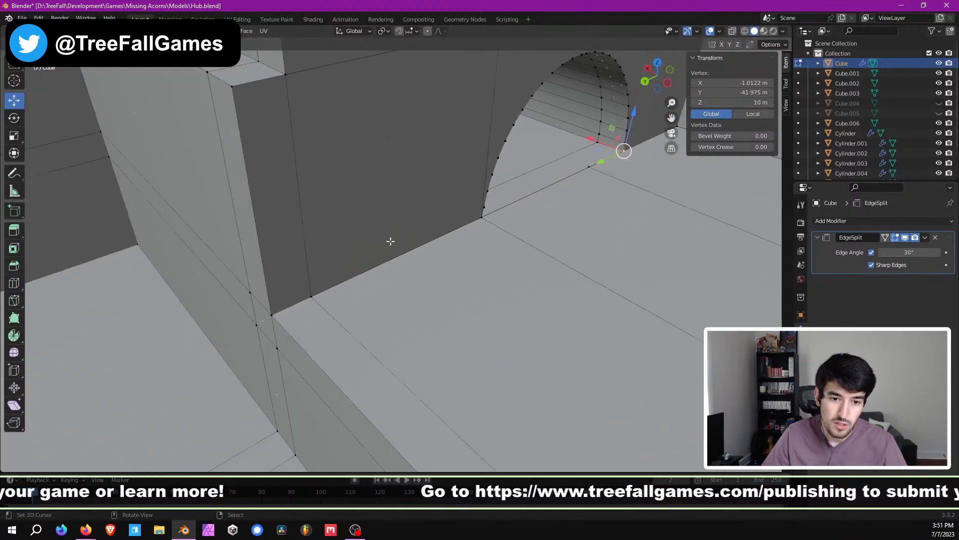
Step: Compare the coordinates of the floor vertices along the base of the arched wall
click(283, 307)
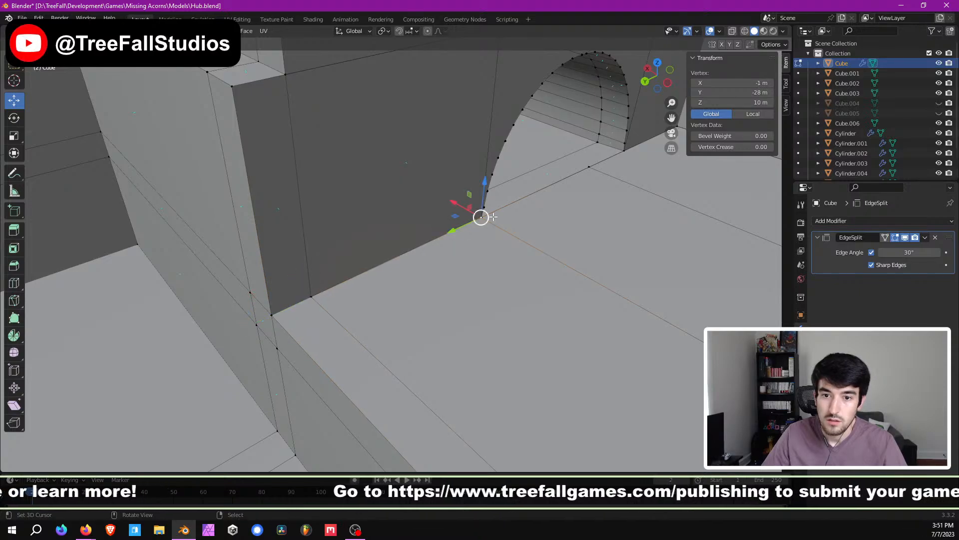
middle_drag(494, 217, 427, 219)
scroll(452, 250, up, 4)
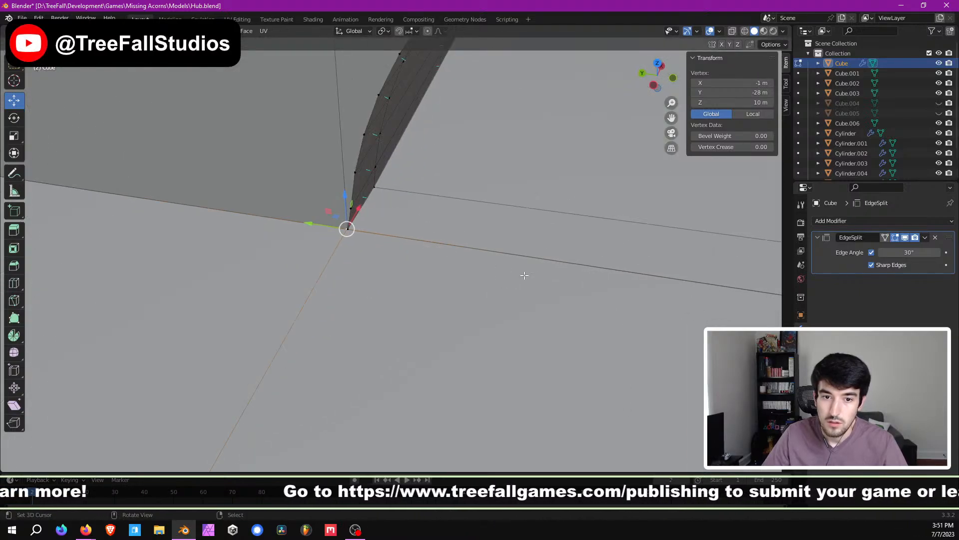
shift+middle_drag(524, 275, 319, 261)
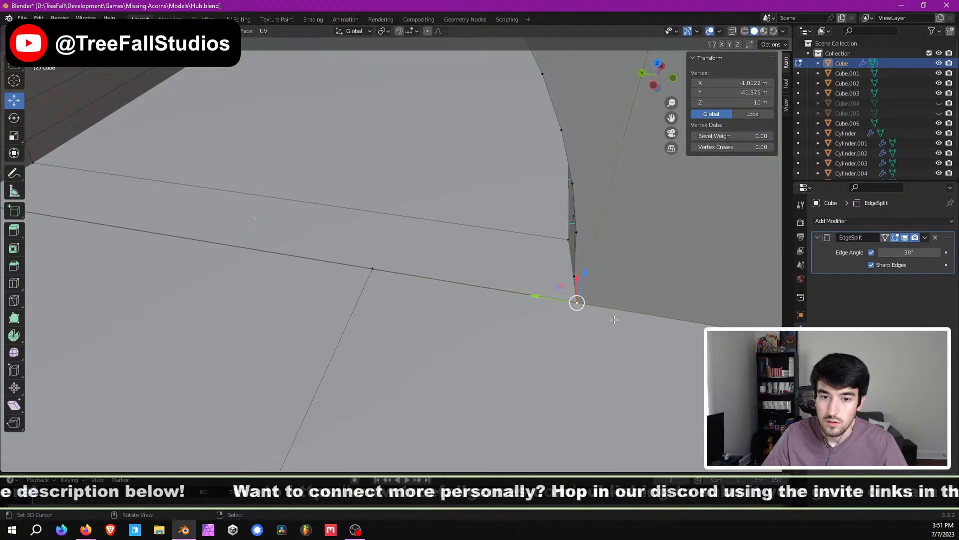
middle_drag(614, 320, 645, 330)
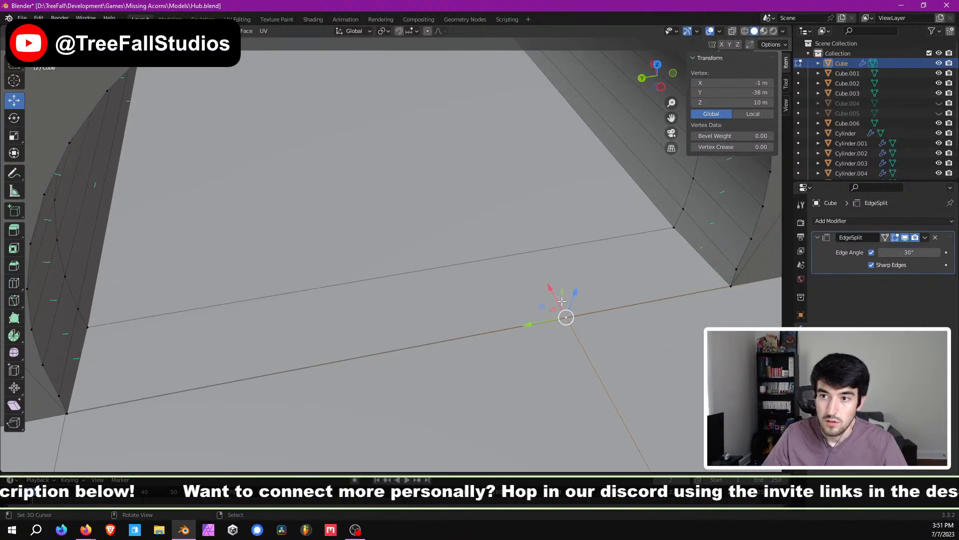
middle_drag(563, 302, 543, 302)
shift+middle_drag(232, 303, 590, 279)
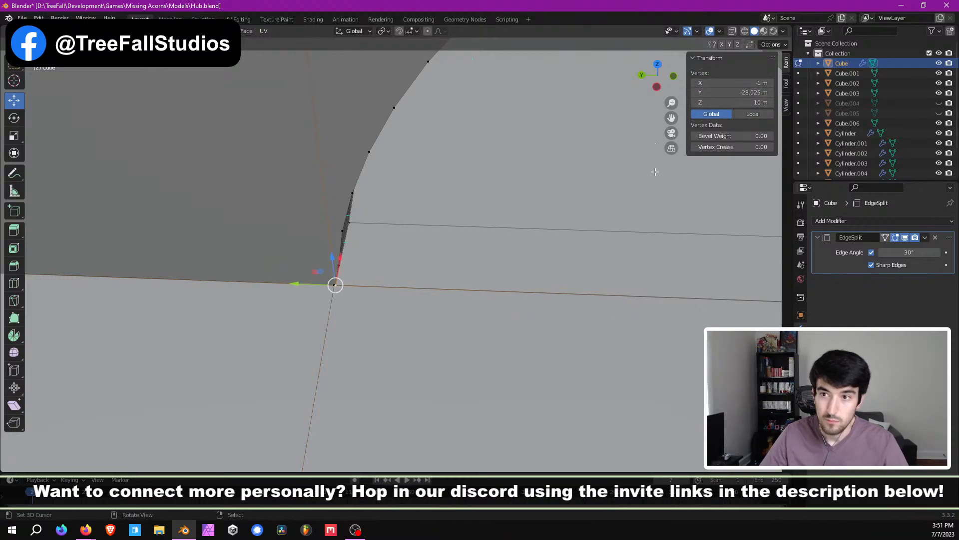
Step: Set the X position of the arch's far bottom corner vertex and the passage's back floor corner vertex to -1 m
shift+middle_drag(655, 200, 401, 177)
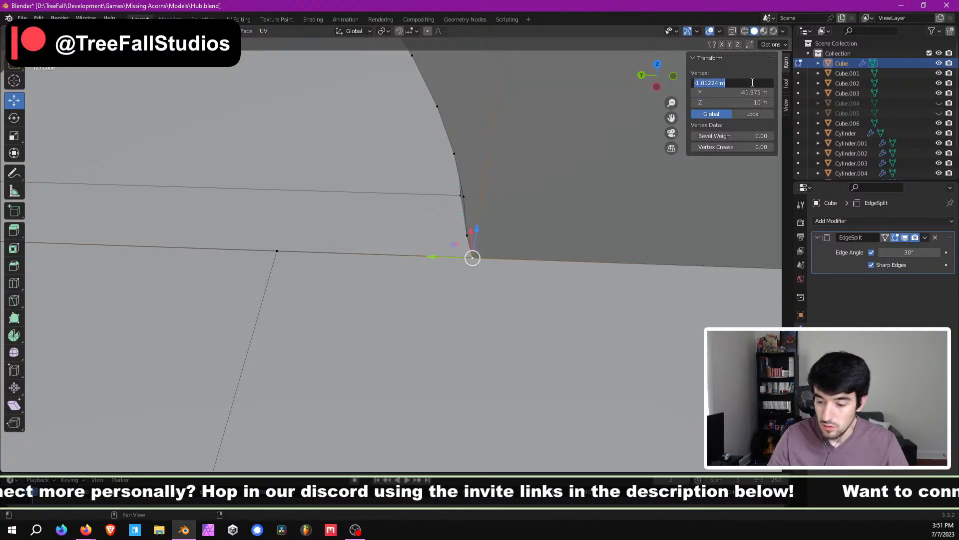
middle_drag(440, 240, 380, 308)
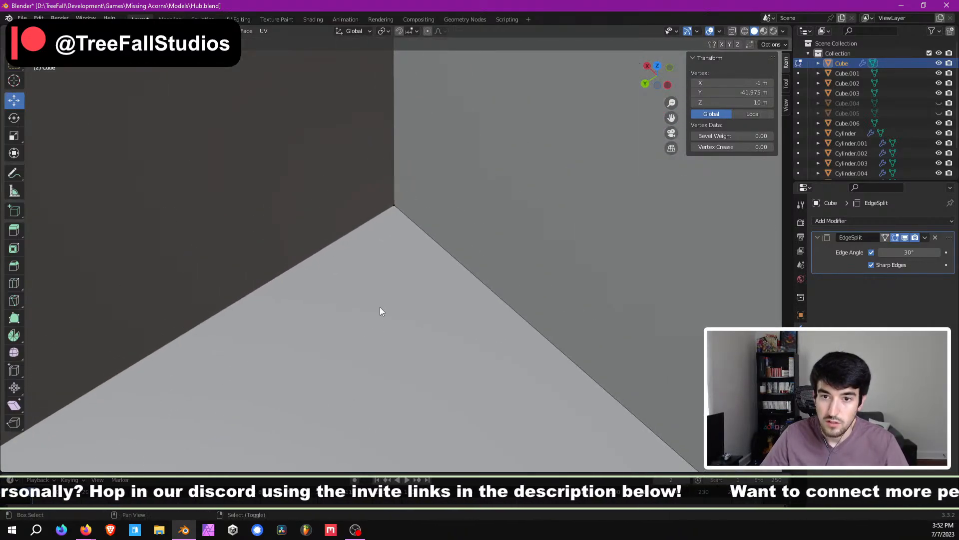
click(740, 83)
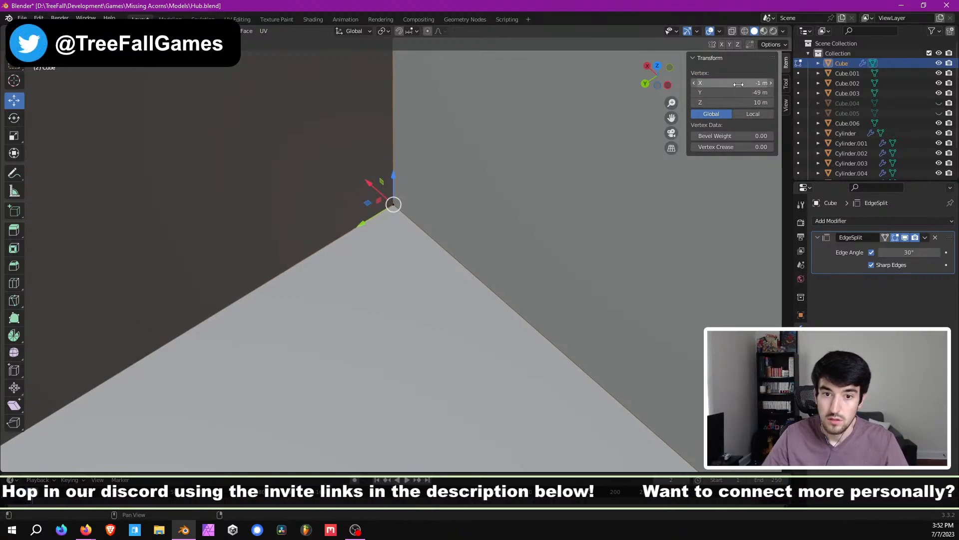
Step: Select the whole mesh and merge the overlapping vertices by distance at 0.0001 m
scroll(405, 212, down, 3)
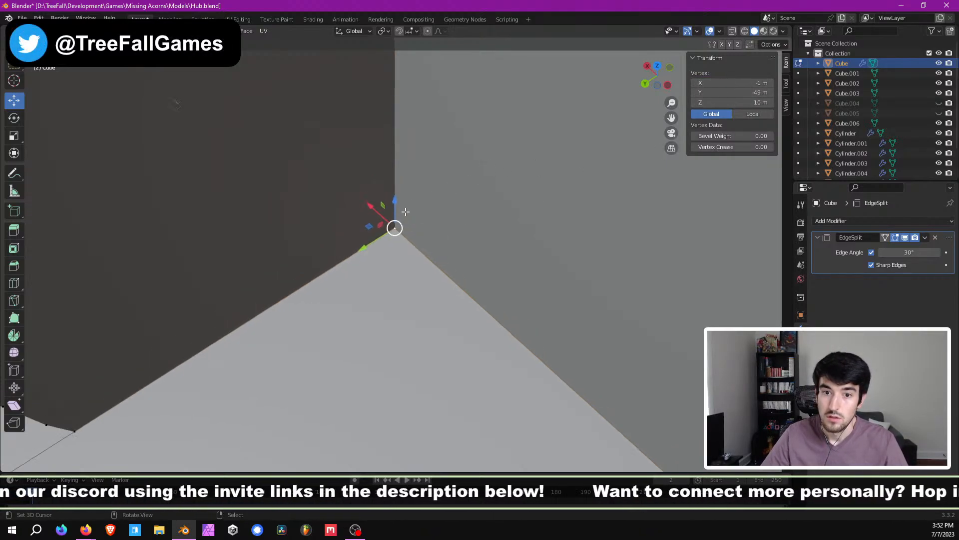
key(a)
key(a)
click(183, 31)
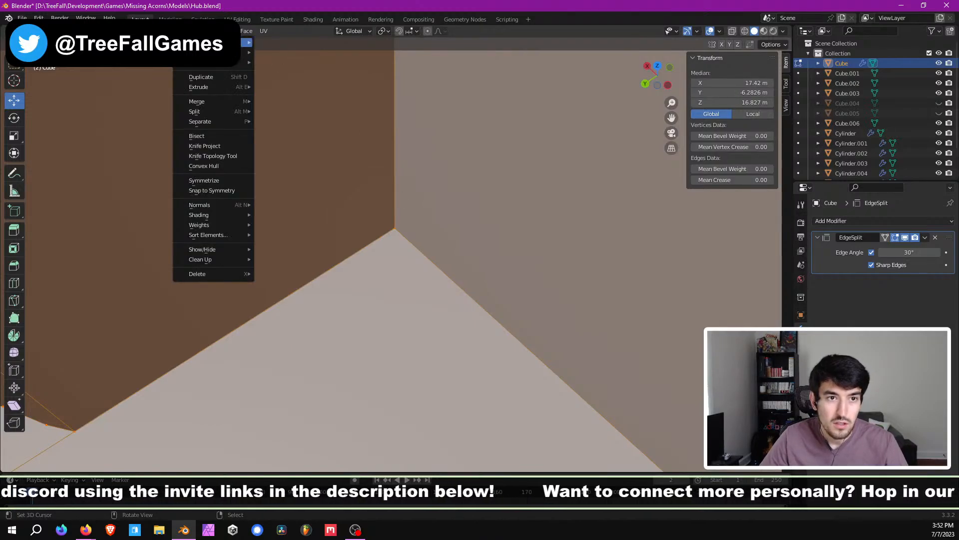
click(291, 138)
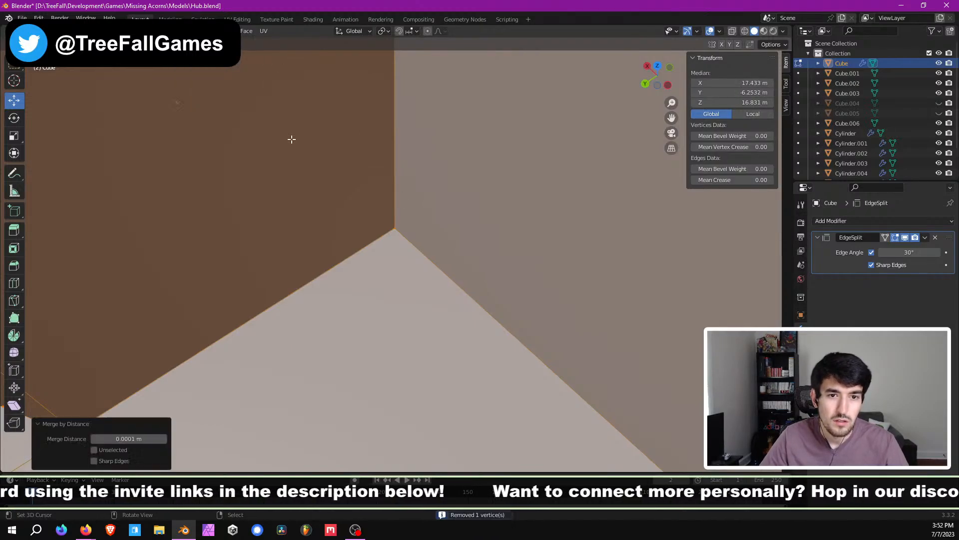
scroll(374, 239, down, 6)
middle_drag(353, 253, 373, 223)
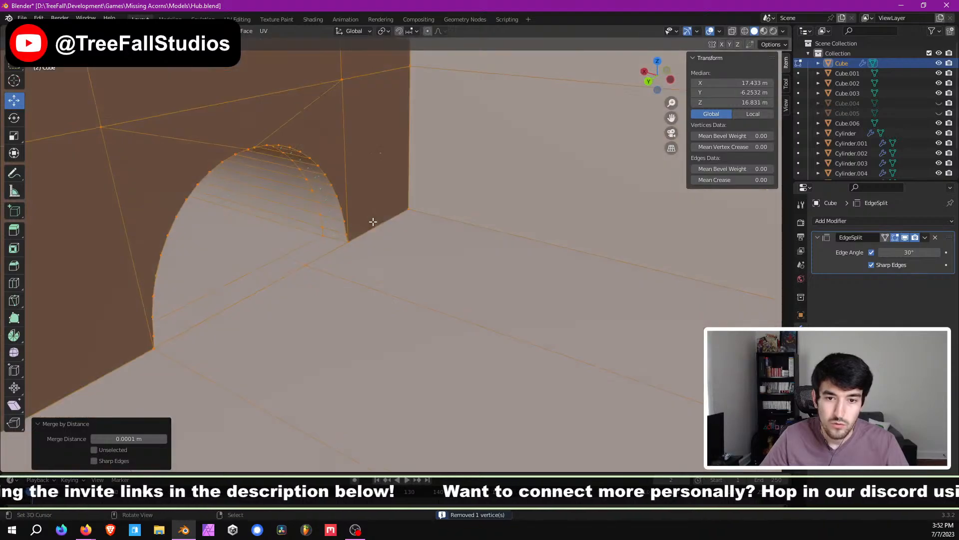
Step: Try moving the passage's back floor corner vertex and the floor vertex within the archway, undoing each move
right_click(404, 209)
drag(414, 176, 448, 201)
key(ctrl+z)
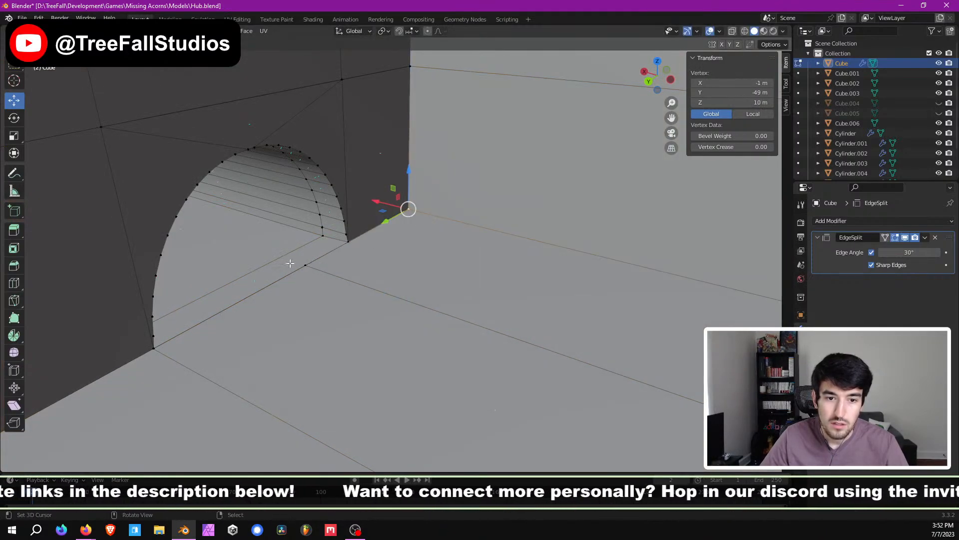
drag(306, 241, 320, 267)
key(ctrl+z)
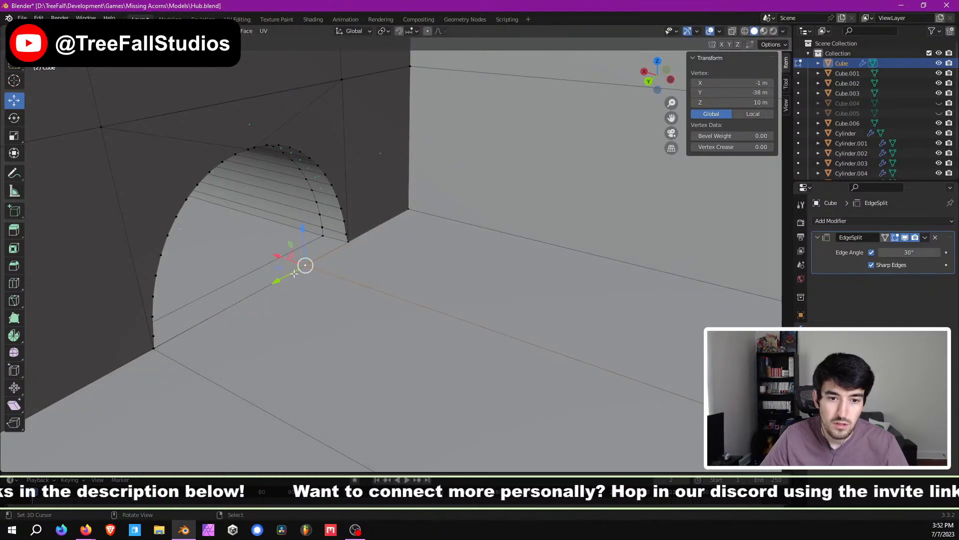
Step: Try moving the arch's near bottom corner vertex along the Y axis, and undo the move
middle_drag(290, 274, 242, 294)
shift+middle_drag(242, 293, 428, 263)
scroll(233, 263, up, 3)
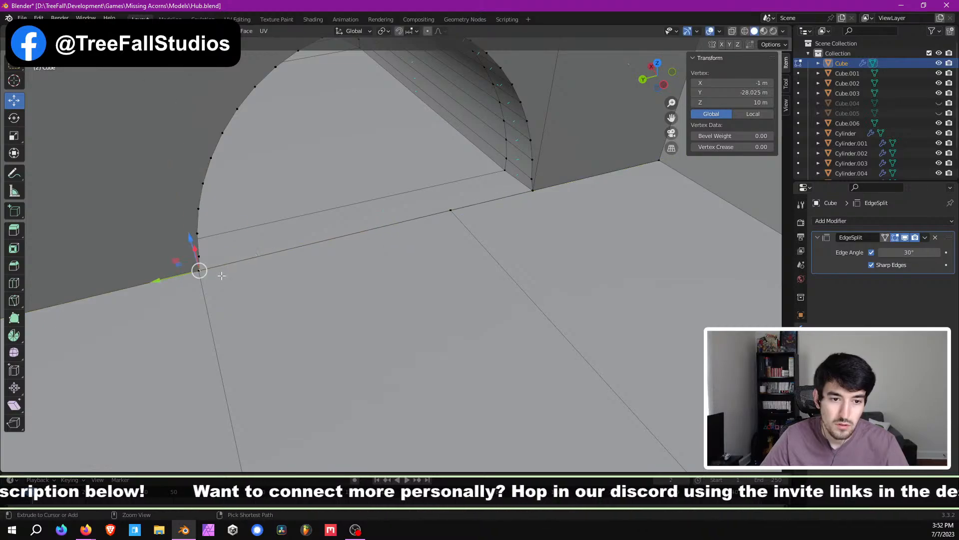
key(KP_Decimal)
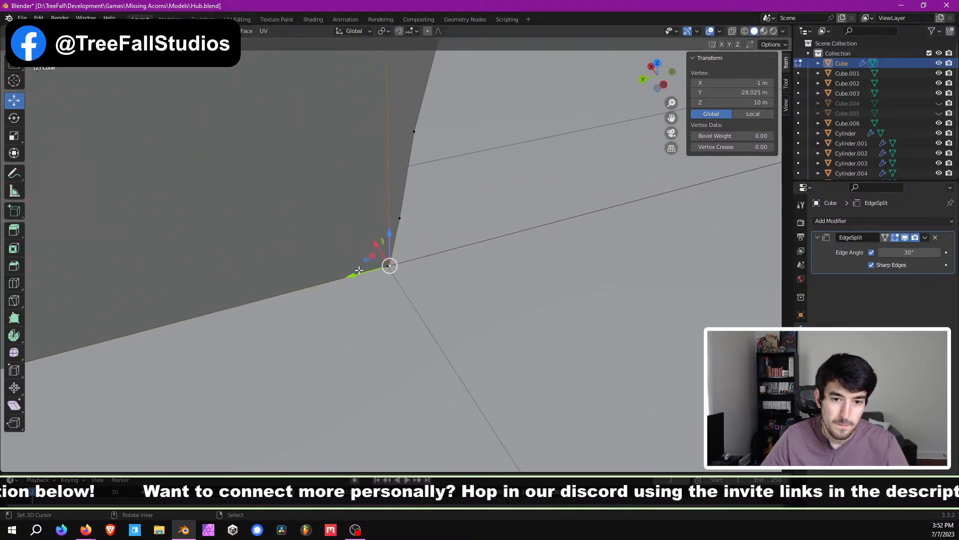
key(g)
key(y)
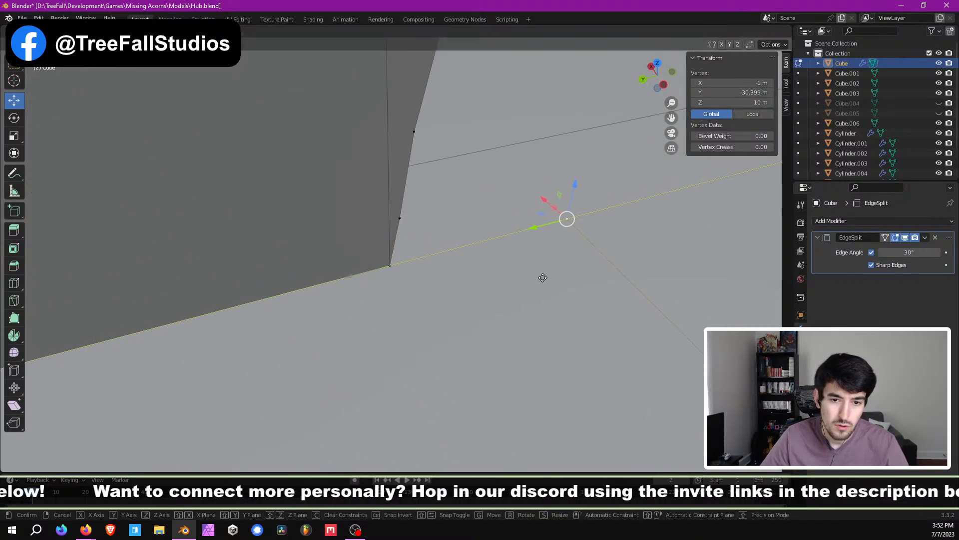
drag(543, 277, 340, 290)
key(ctrl+z)
Step: Shift the passage's back floor corner vertex opposite the arched wall along X to -29.645 m
scroll(412, 283, down, 6)
middle_drag(415, 280, 387, 208)
scroll(452, 333, down, 6)
scroll(456, 324, up, 2)
scroll(454, 232, up, 3)
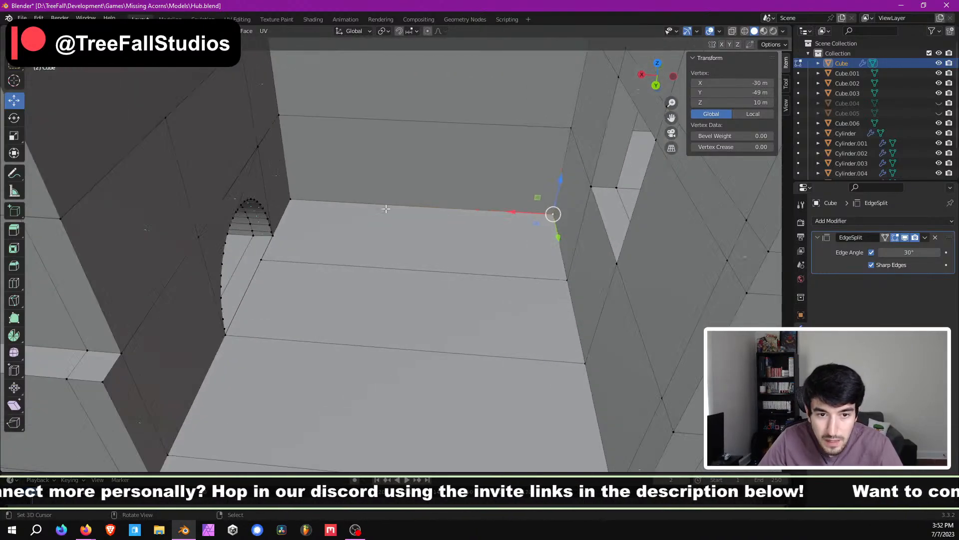
mouse_move(517, 213)
mouse_down()
mouse_move(513, 237)
mouse_move(495, 214)
mouse_move(574, 216)
mouse_move(506, 214)
mouse_up()
scroll(505, 216, up, 4)
shift+middle_drag(509, 225, 481, 256)
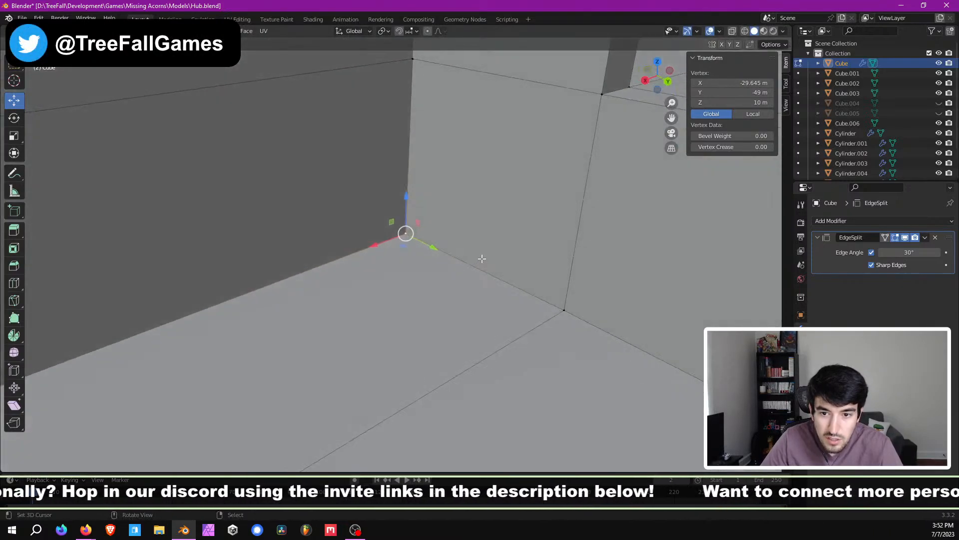
Step: Try moving the back floor corner vertex opposite the arch twice to check for duplicates, undoing each move
scroll(371, 253, up, 4)
shift+middle_drag(367, 270, 456, 266)
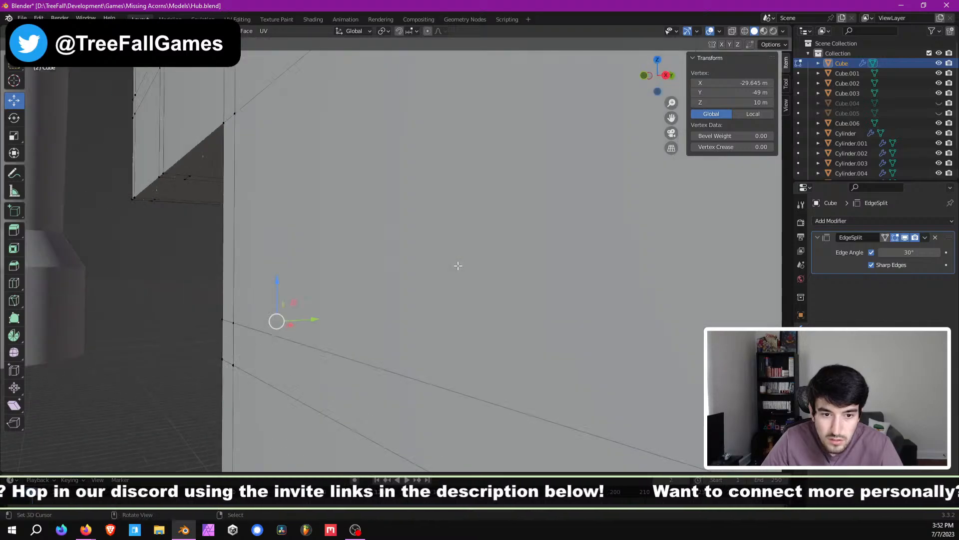
shift+middle_drag(309, 299, 421, 227)
scroll(377, 278, up, 7)
middle_drag(344, 295, 305, 245)
shift+middle_drag(389, 264, 320, 262)
middle_drag(320, 262, 334, 293)
drag(291, 213, 304, 147)
key(ctrl+z)
middle_drag(337, 261, 258, 292)
drag(371, 217, 300, 261)
key(ctrl+z)
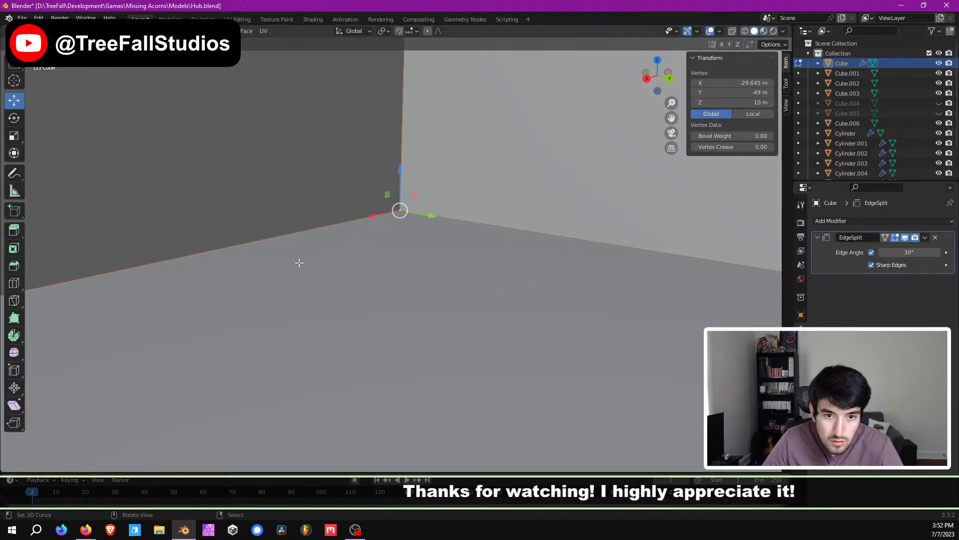
scroll(305, 254, down, 3)
middle_drag(322, 228, 316, 331)
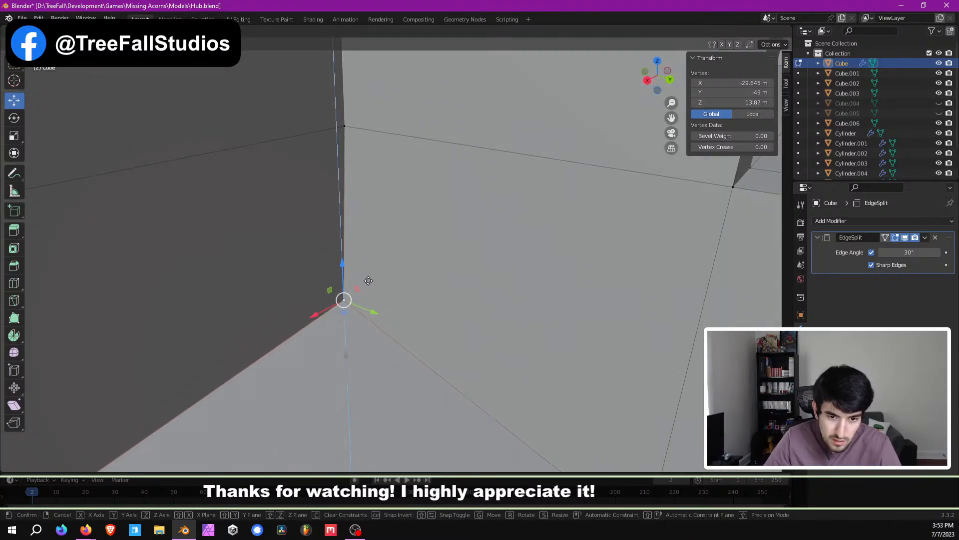
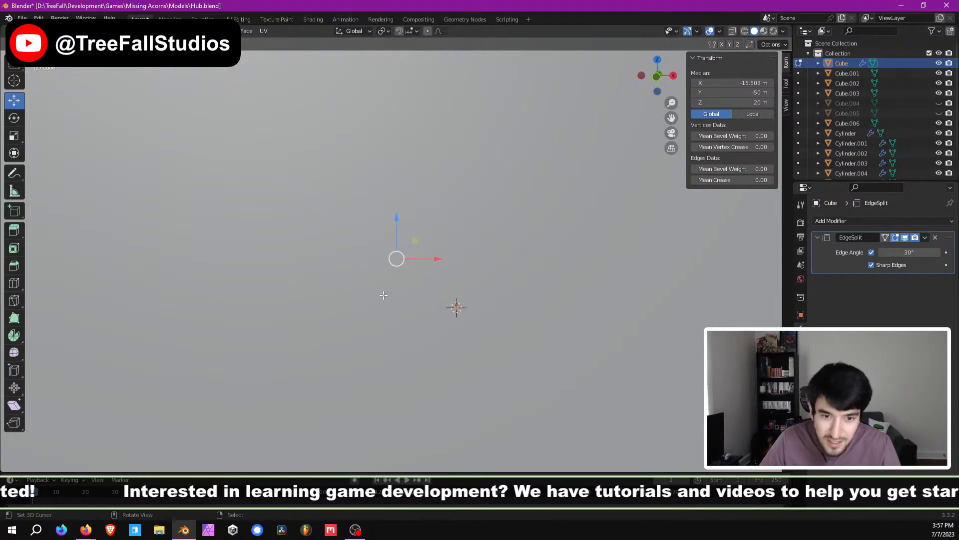
Step: Examine the outer back wall around the doorway opening and the narrow face directly beneath it
scroll(433, 284, up, 3)
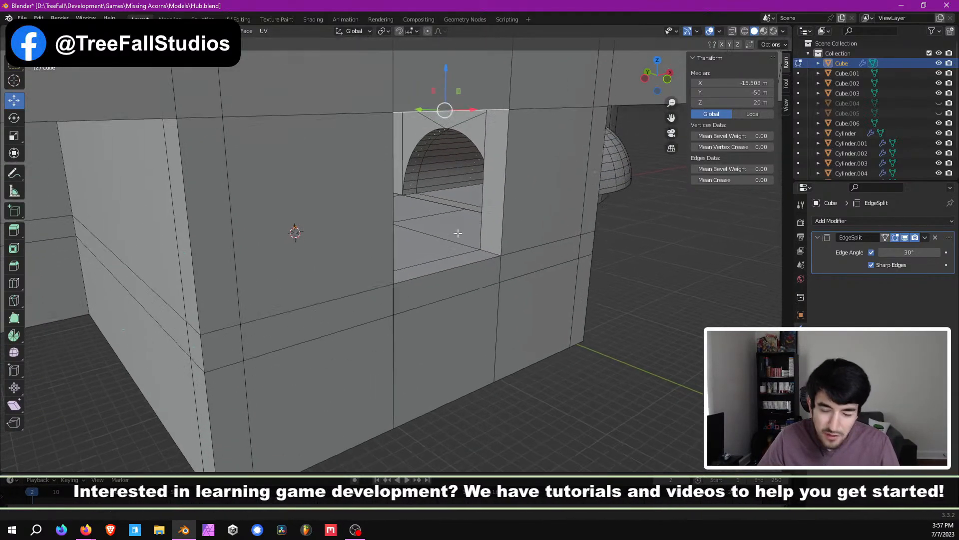
scroll(496, 231, down, 2)
scroll(495, 227, down, 1)
scroll(494, 225, down, 2)
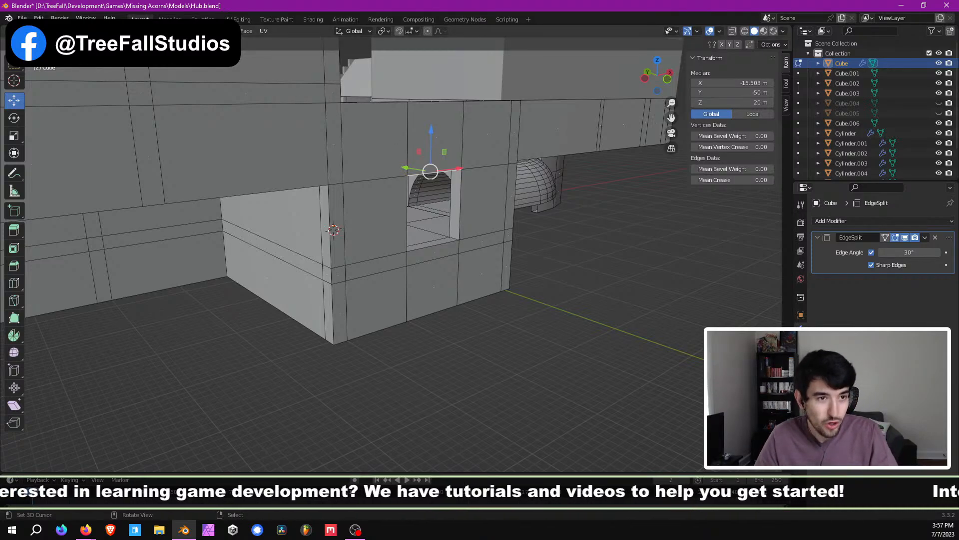
middle_drag(241, 146, 239, 228)
click(468, 225)
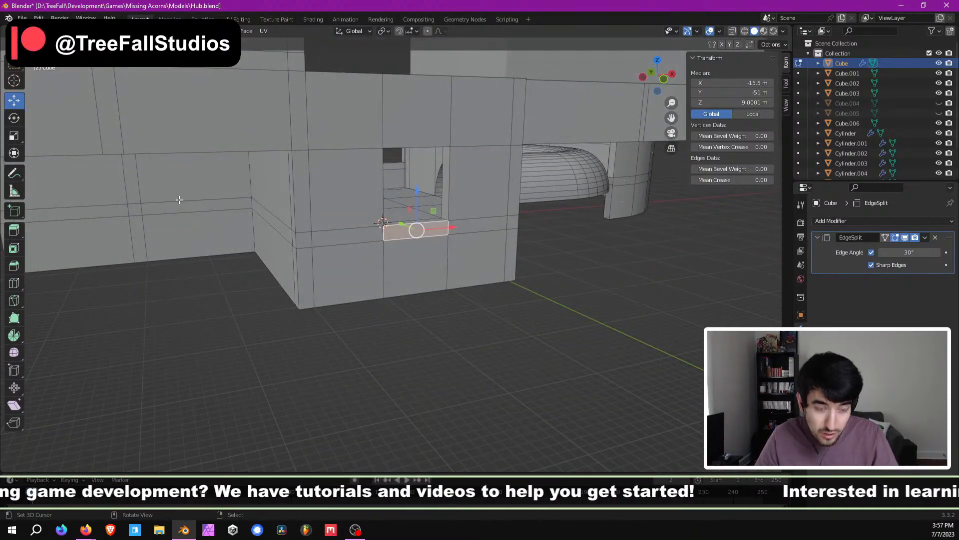
middle_drag(179, 199, 306, 205)
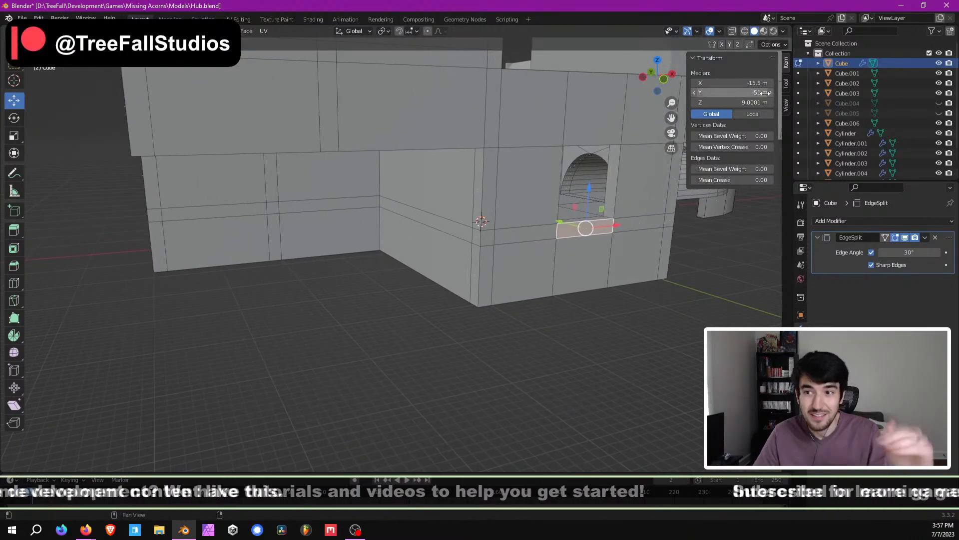
middle_drag(369, 220, 518, 188)
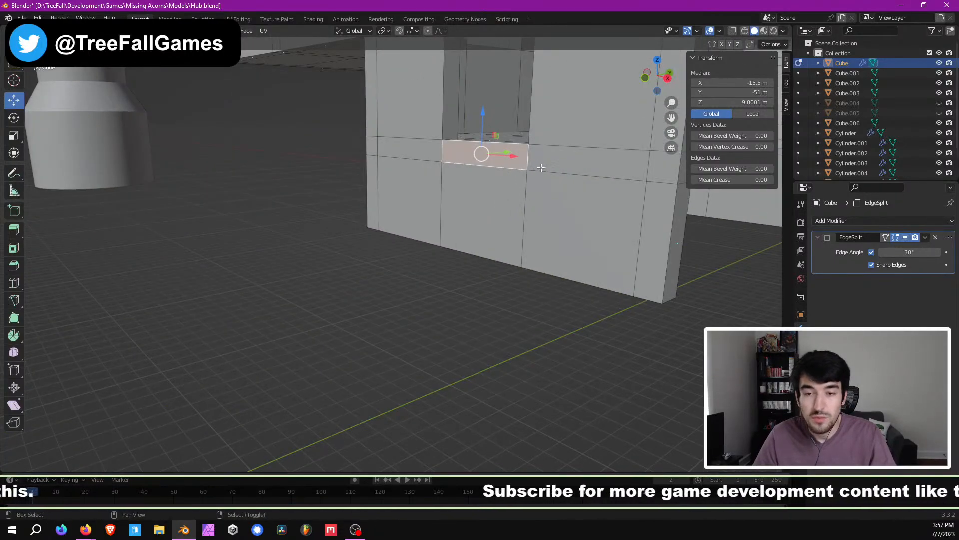
scroll(541, 168, down, 4)
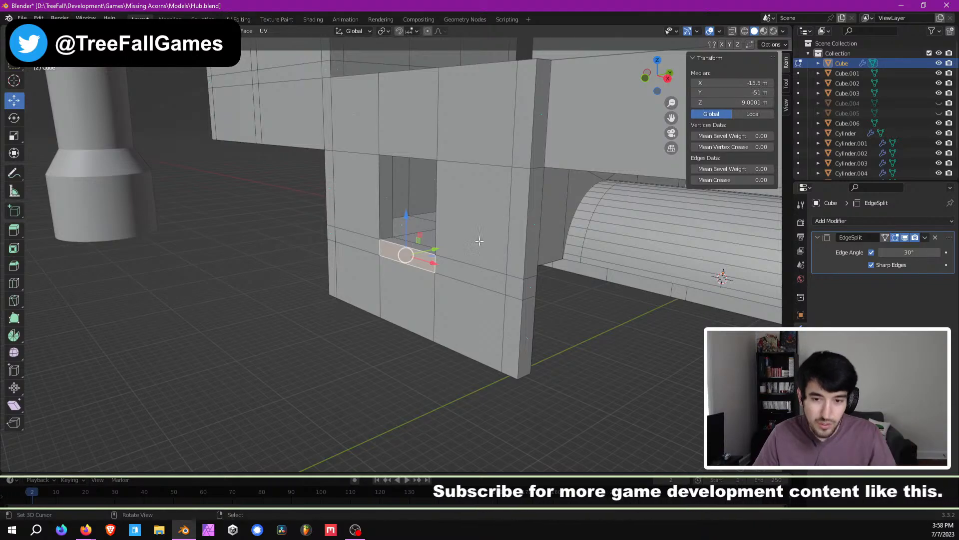
mouse_move(479, 242)
middle_down()
mouse_move(532, 267)
mouse_move(414, 270)
mouse_move(442, 273)
mouse_move(436, 252)
mouse_move(467, 240)
middle_up()
Step: Inspect individual wall faces at the building's corner, below the doorway and in the band above it
alt+click(333, 234)
click(405, 248)
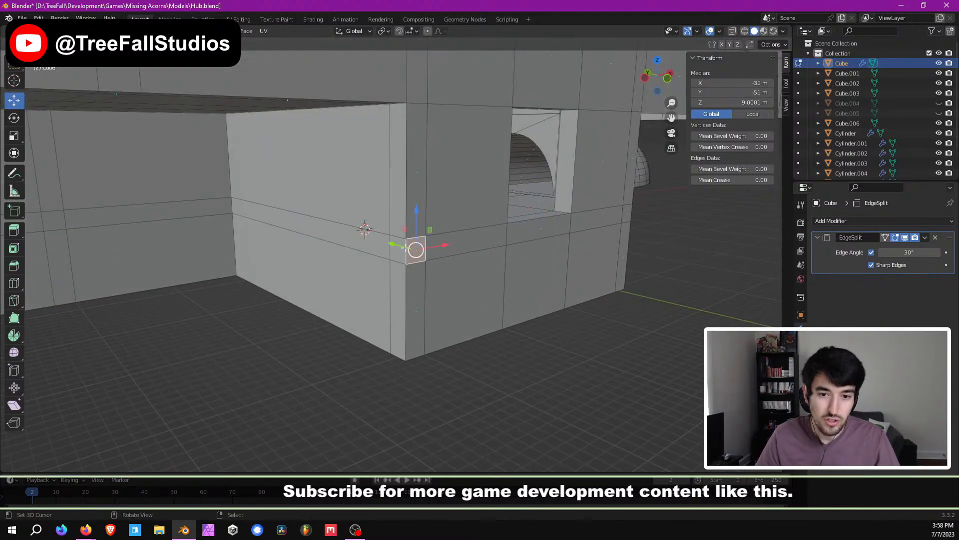
click(515, 234)
middle_drag(515, 234, 283, 200)
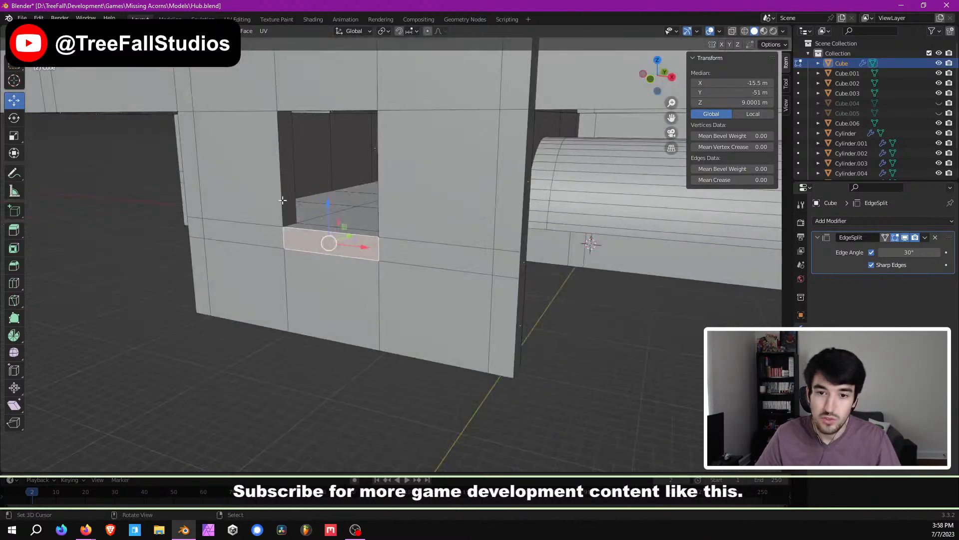
middle_drag(419, 143, 457, 255)
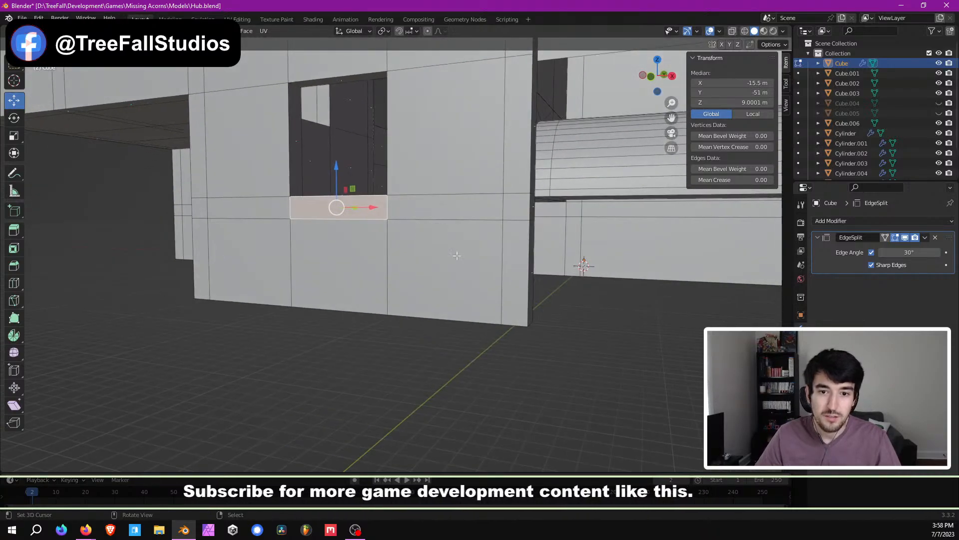
right_click(402, 208)
right_click(373, 210)
mouse_move(356, 210)
middle_down()
mouse_move(315, 227)
mouse_move(289, 223)
mouse_move(345, 232)
mouse_move(392, 223)
mouse_move(362, 226)
middle_up()
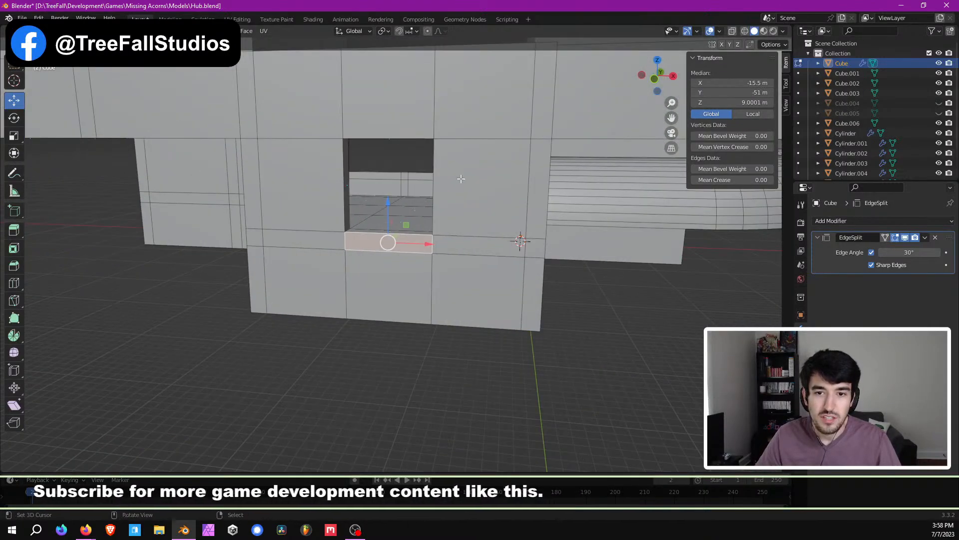
right_click(461, 179)
shift+middle_drag(462, 179, 513, 198)
right_click(460, 174)
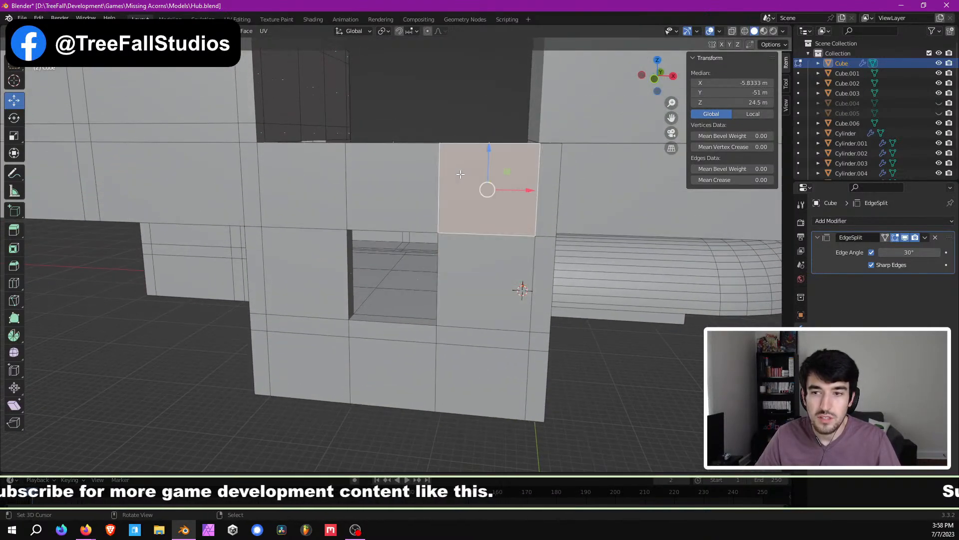
scroll(470, 184, down, 1)
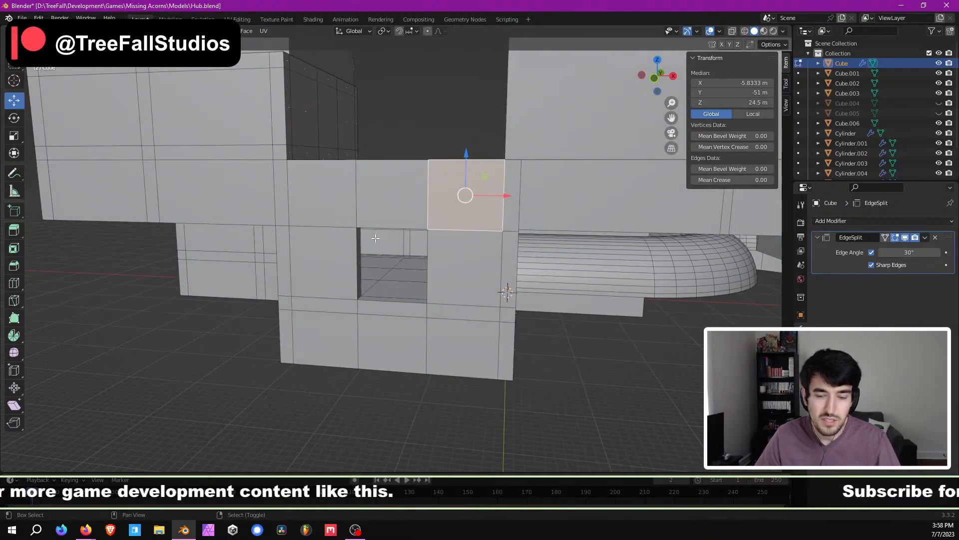
scroll(379, 250, up, 2)
Step: Try extruding the face below the doorway by 10 m, and undo the extrusion
right_click(403, 342)
shift+middle_drag(403, 342, 467, 244)
text(e10)
key(Return)
mouse_move(467, 245)
middle_down()
mouse_move(493, 250)
mouse_move(429, 269)
mouse_move(481, 252)
middle_up()
key(ctrl+z)
key(ctrl+z)
Step: Extrude the narrow face directly below the doorway outward by 30 m to form a walkway
click(510, 223)
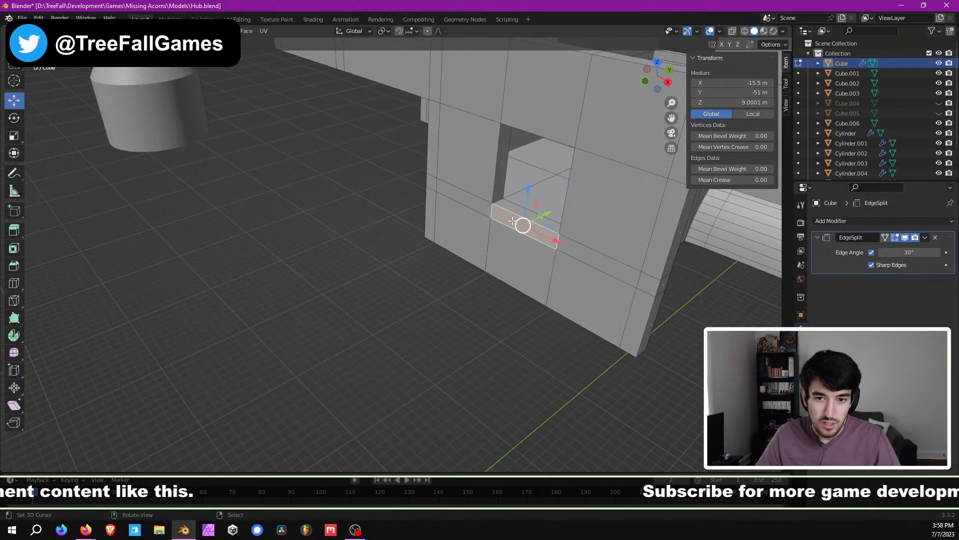
key(ctrl+z)
click(510, 218)
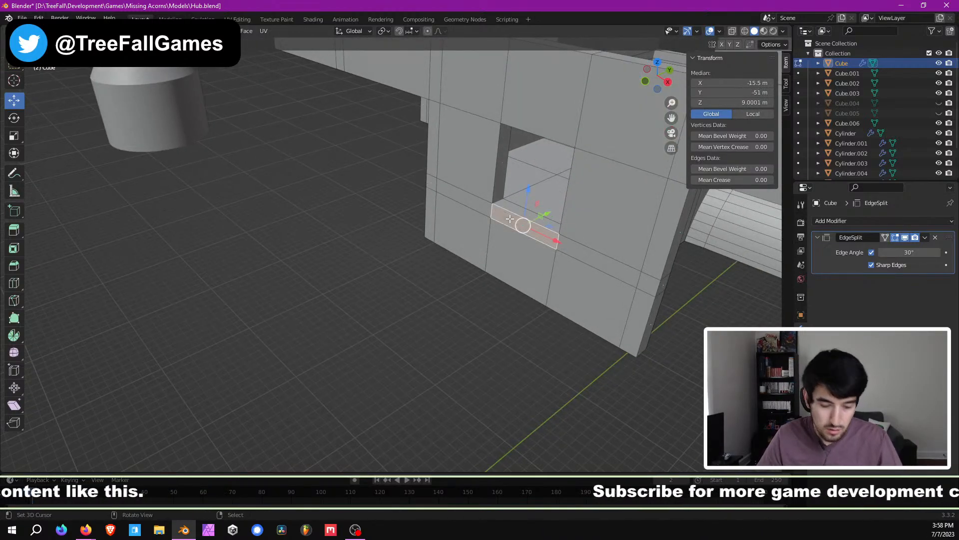
text(e30)
key(Return)
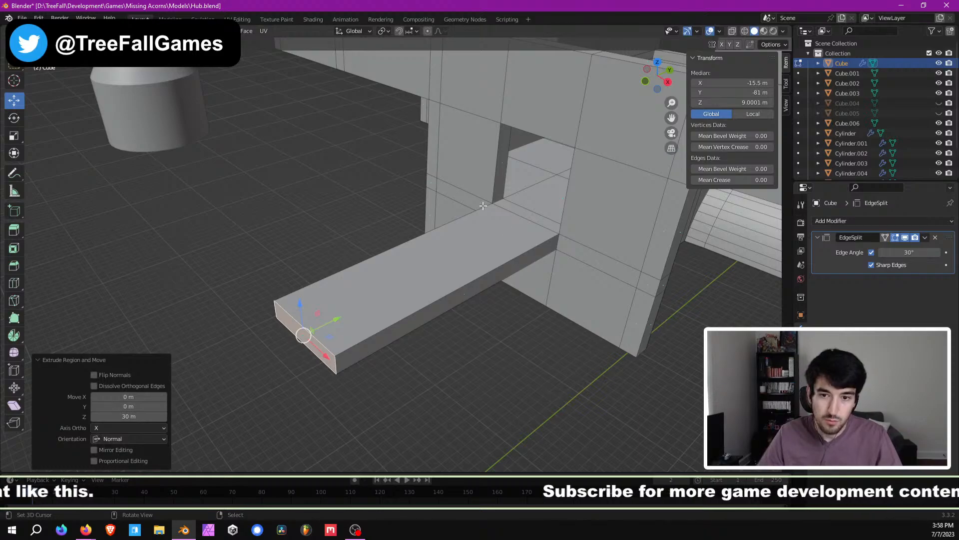
Step: Leave mesh editing and, in top view, move the walled courtyard 60 m along Y towards the walkway
scroll(483, 205, down, 4)
middle_drag(483, 206, 320, 307)
scroll(385, 317, down, 2)
scroll(433, 250, down, 2)
key(Tab)
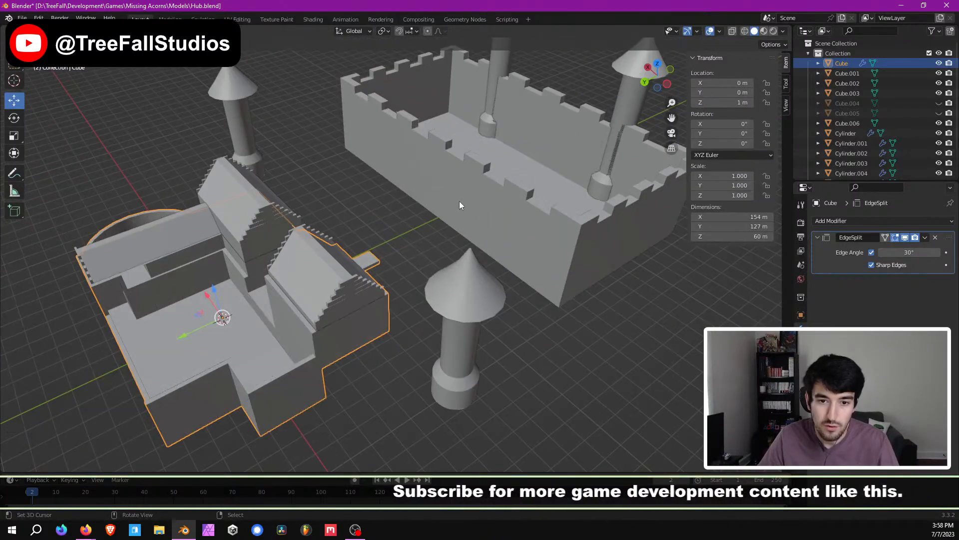
click(460, 205)
key(KP_7)
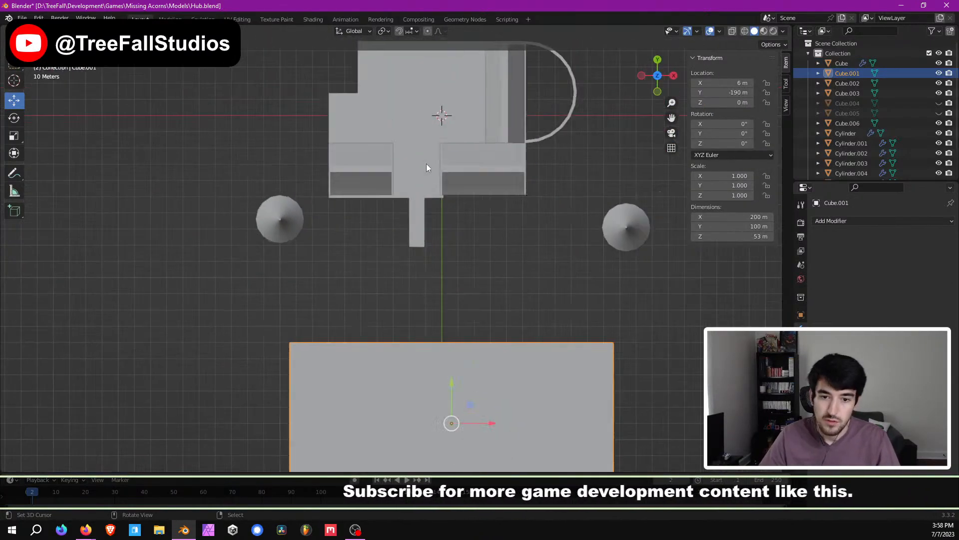
scroll(426, 167, down, 2)
drag(433, 329, 439, 272)
Step: Show the scene as wireframe and move the walled courtyard -1 m along Y to meet the walkway's end
scroll(438, 271, up, 4)
key(z)
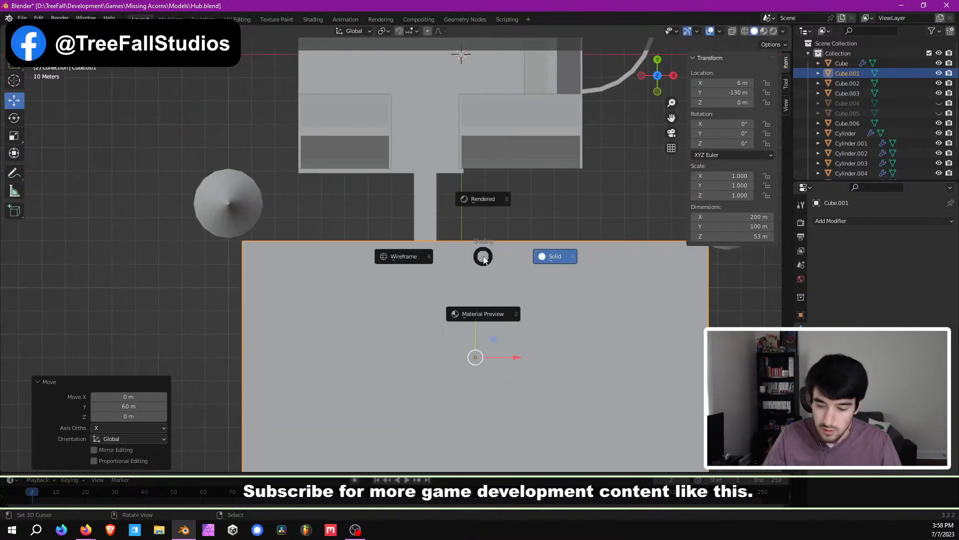
key(w)
scroll(484, 256, up, 3)
scroll(518, 253, up, 3)
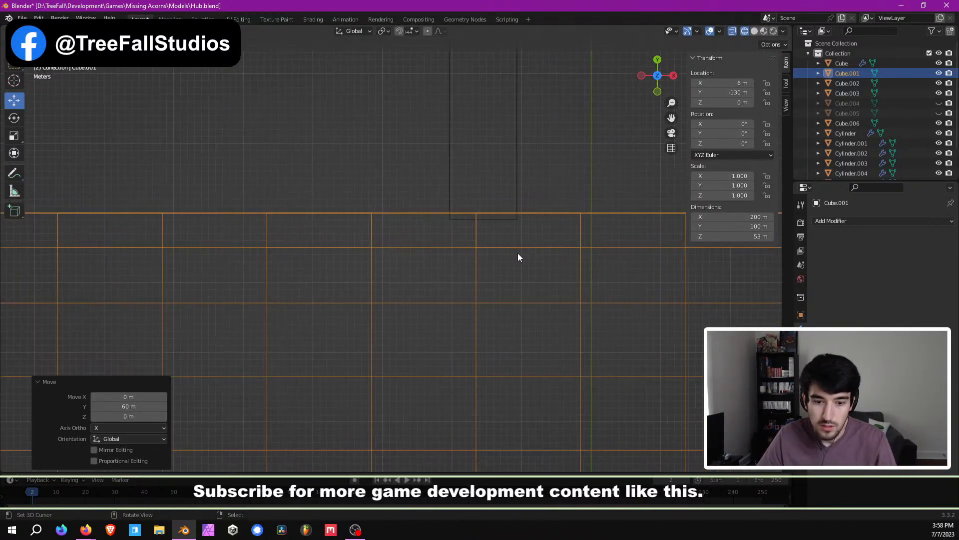
key(g)
click(520, 262)
Step: Shift the walled courtyard along X by -7 m and a further -20 m, placing it at X -21 m
scroll(521, 265, down, 1)
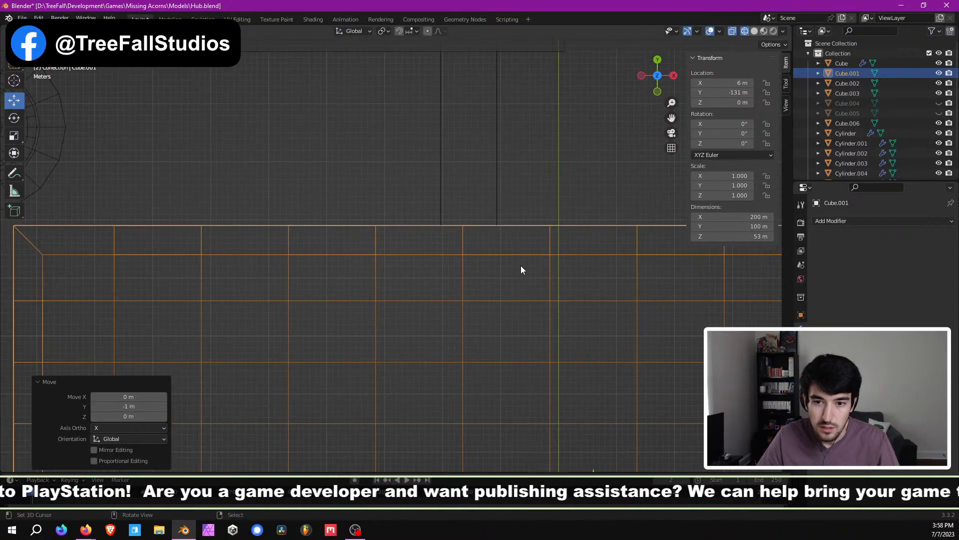
key(g)
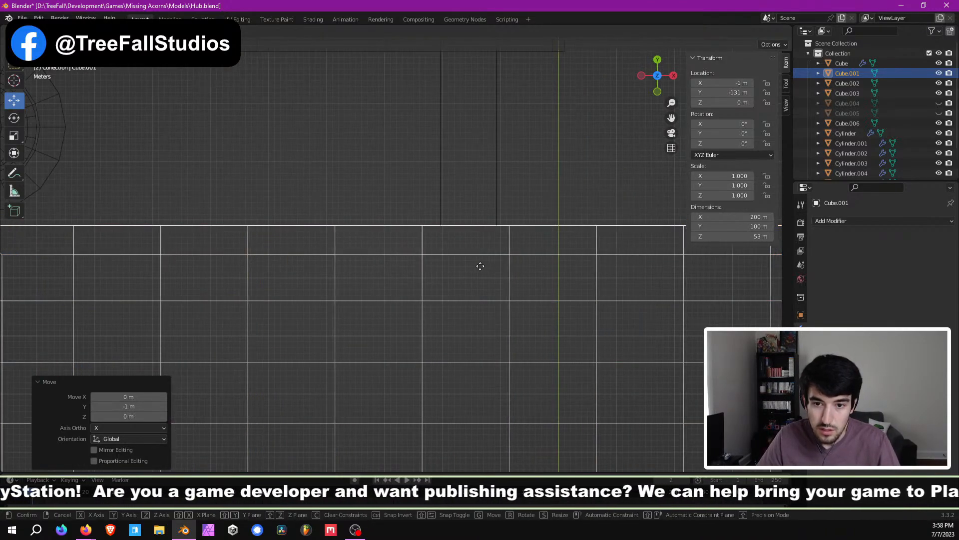
click(479, 265)
scroll(480, 268, down, 2)
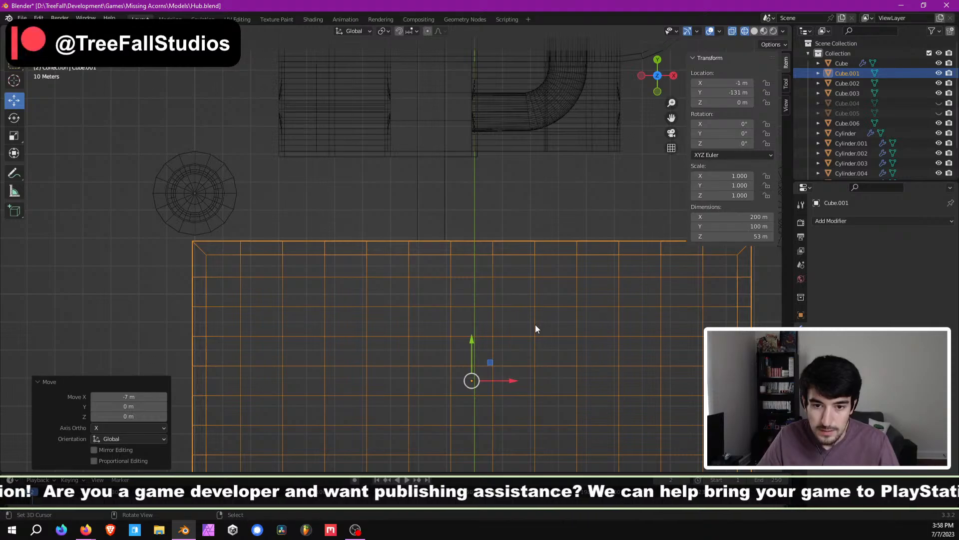
key(g)
key(x)
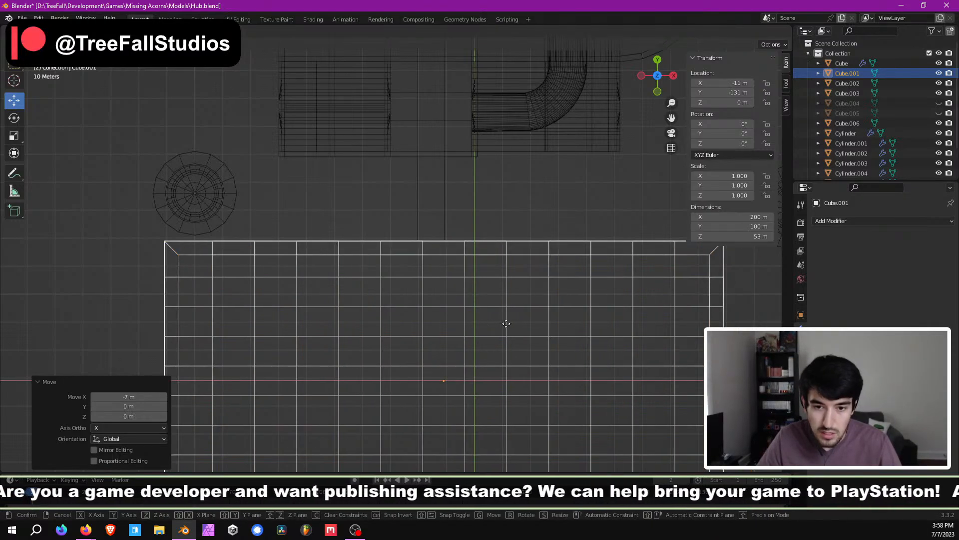
click(485, 323)
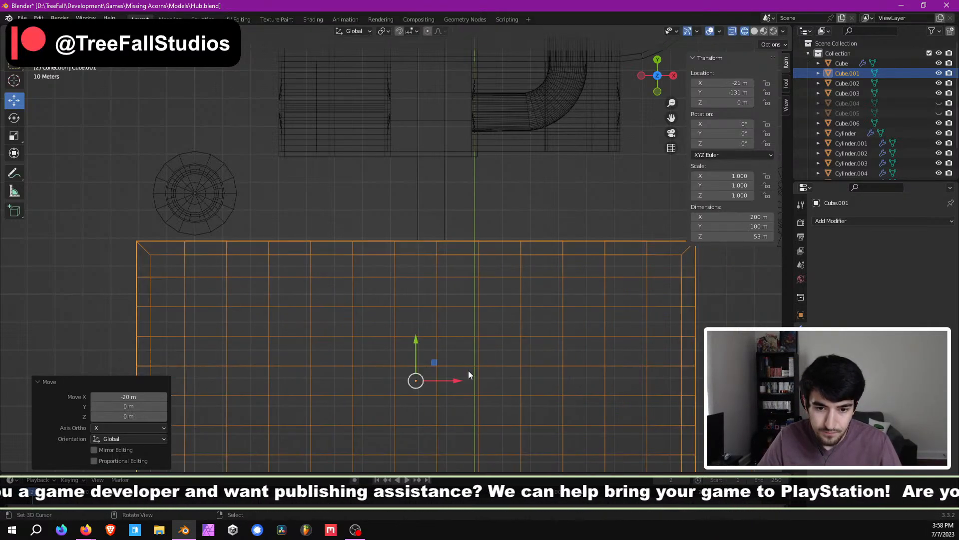
middle_drag(469, 371, 532, 290)
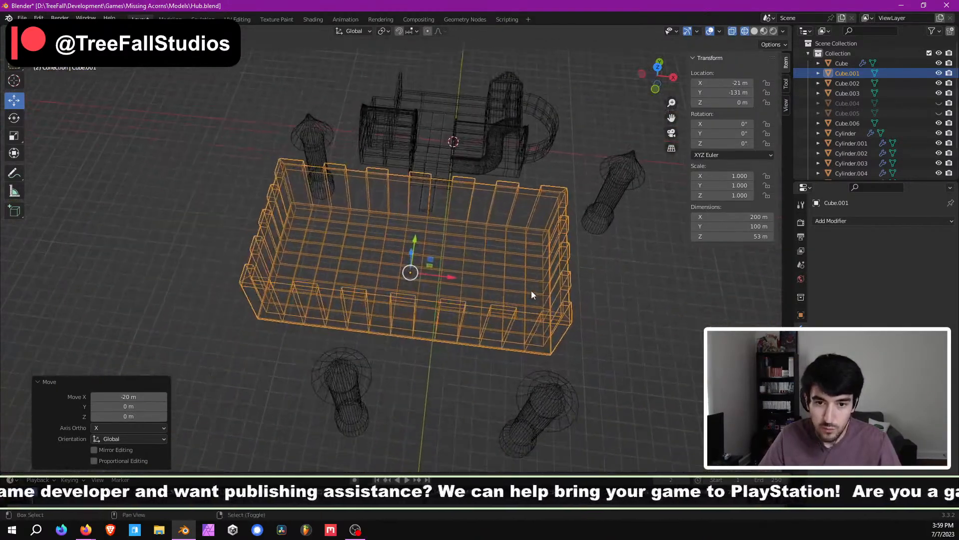
key(KP_7)
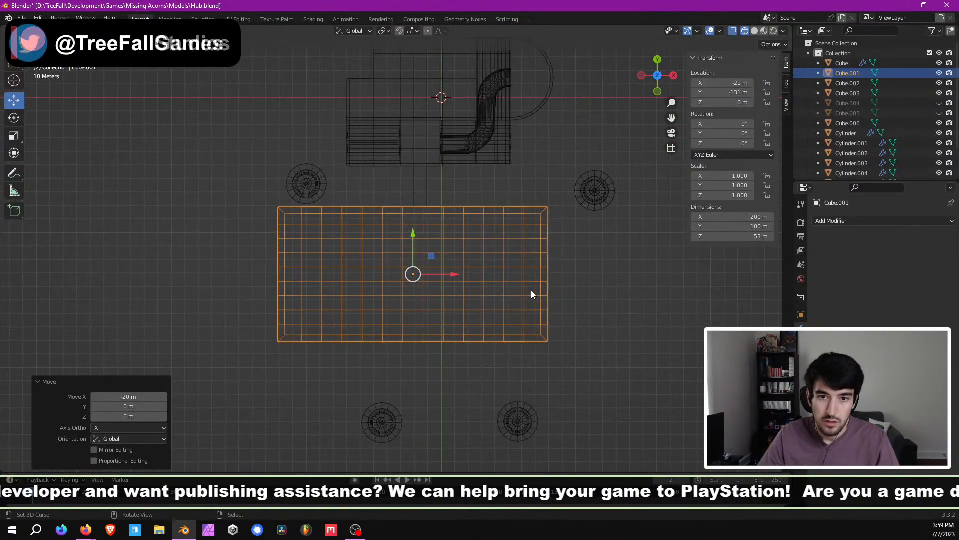
Step: Move the walled courtyard 5 m along X, to X -16 m, so a wall segment sits in front of the walkway
scroll(531, 295, up, 1)
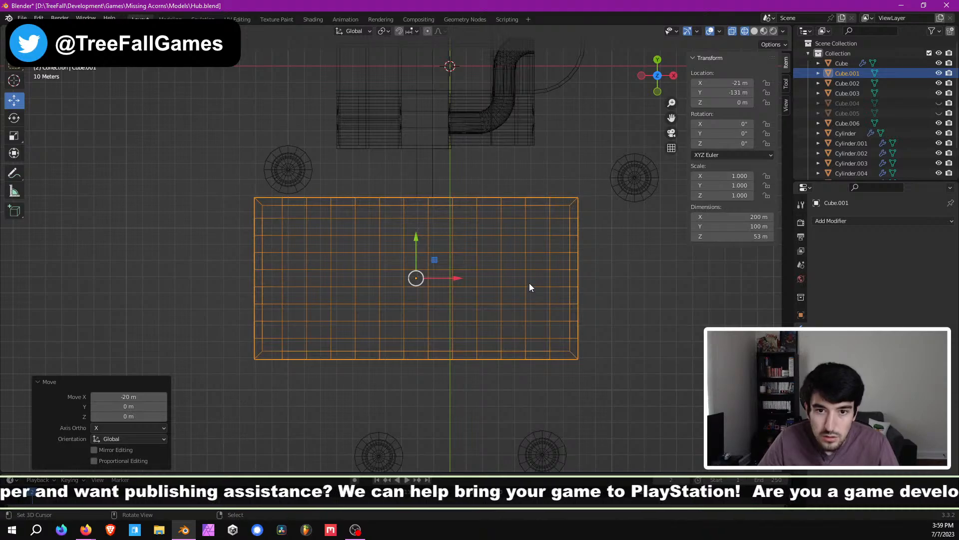
scroll(530, 282, down, 3)
scroll(439, 202, up, 1)
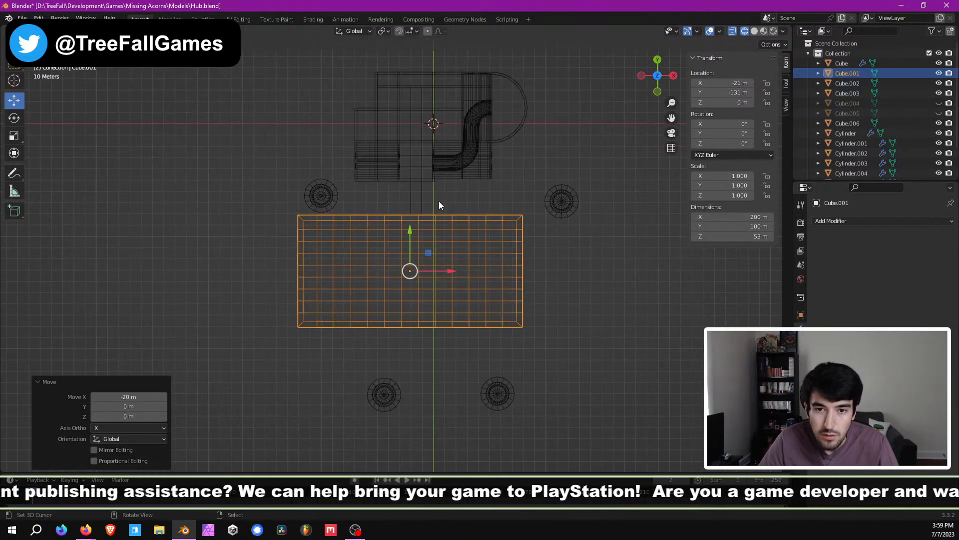
scroll(439, 205, up, 4)
scroll(439, 205, down, 2)
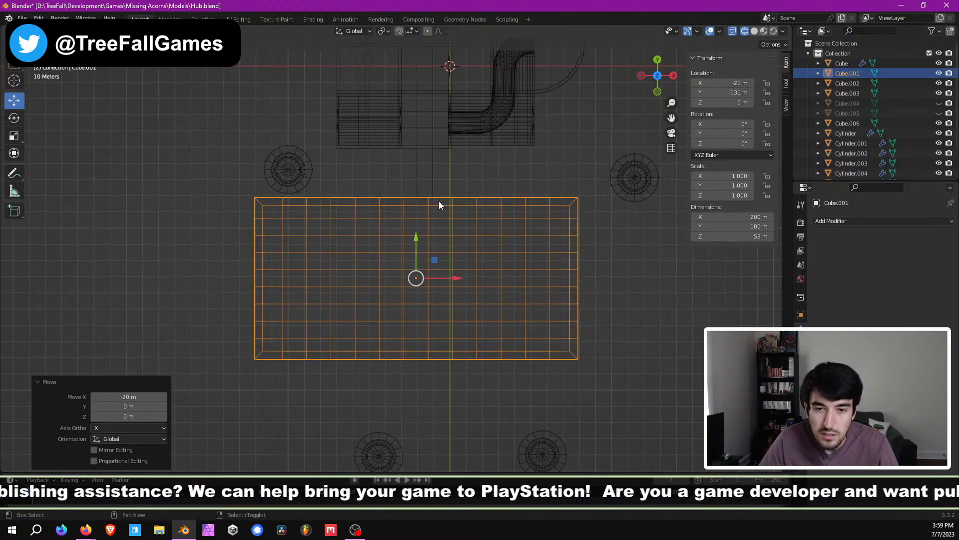
shift+middle_drag(457, 186, 451, 270)
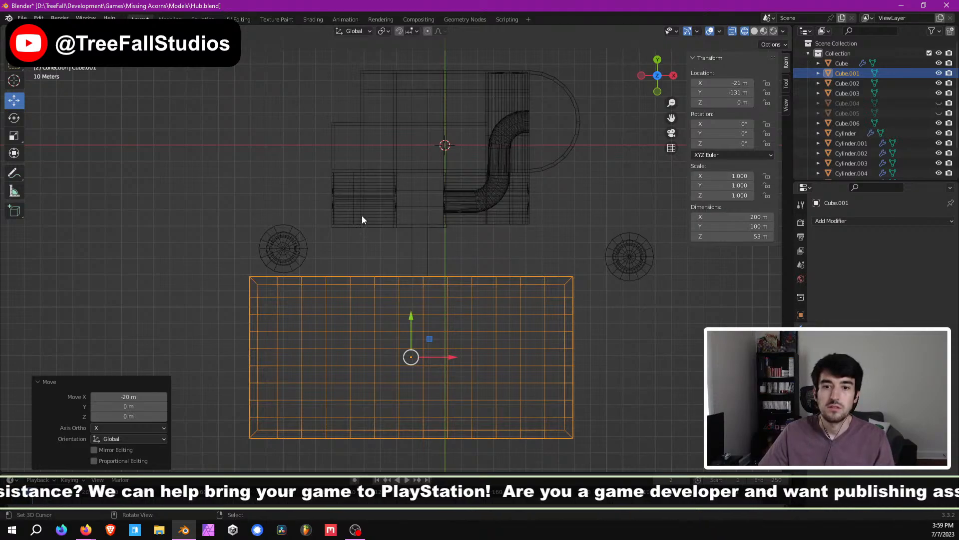
scroll(458, 274, up, 6)
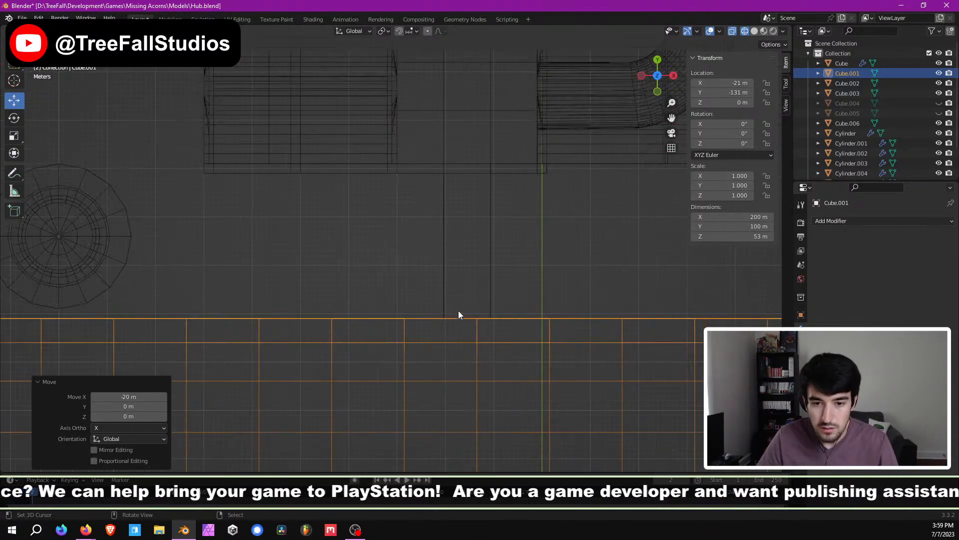
shift+middle_drag(455, 161, 453, 156)
scroll(530, 235, up, 1)
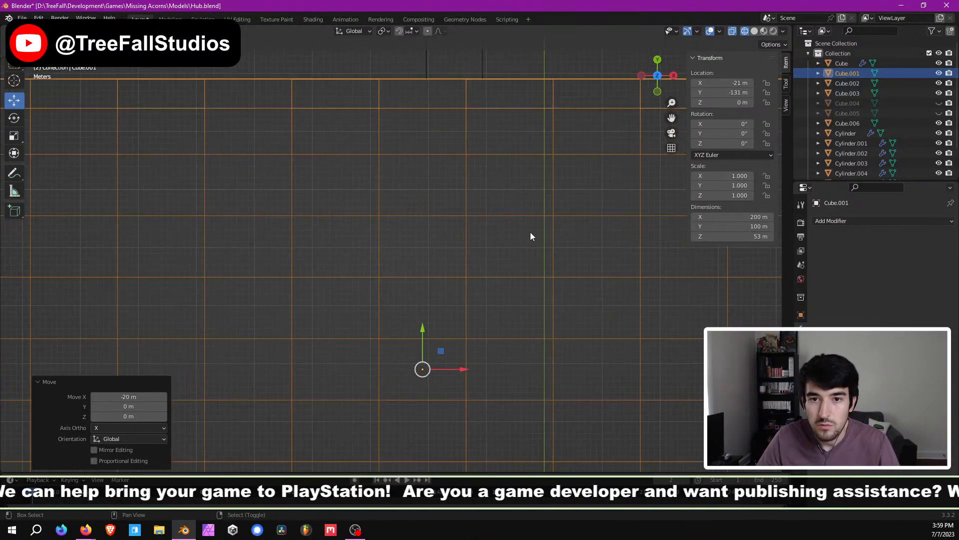
shift+middle_drag(530, 235, 498, 241)
key(g)
key(x)
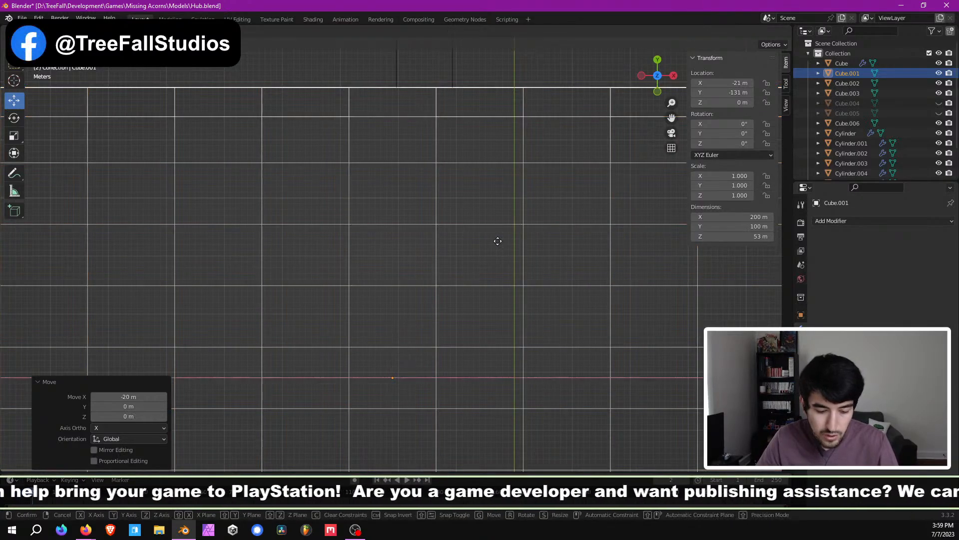
click(528, 246)
scroll(430, 107, up, 4)
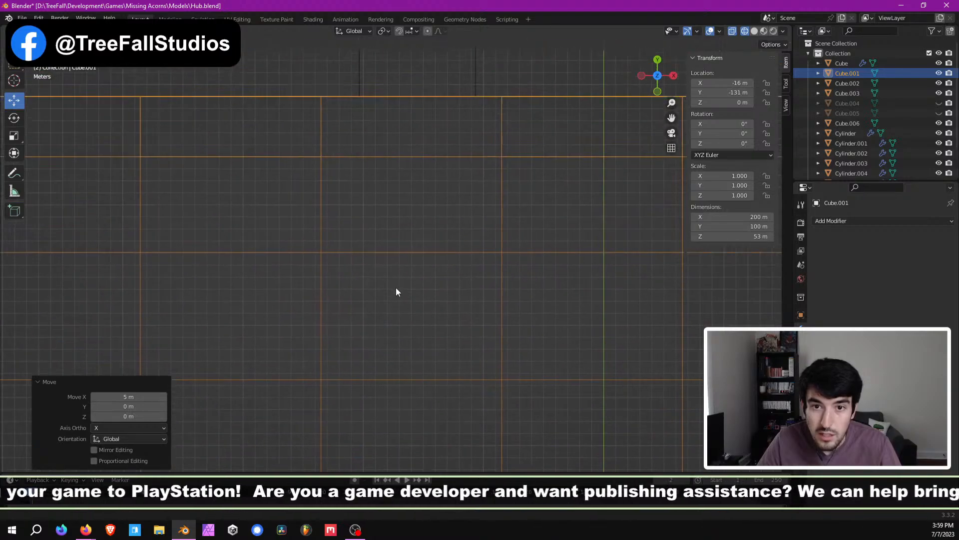
Step: Open the castle hub mesh for editing and select the walkway's end face to check its X position
shift+middle_drag(396, 289, 391, 326)
shift+middle_drag(420, 135, 411, 211)
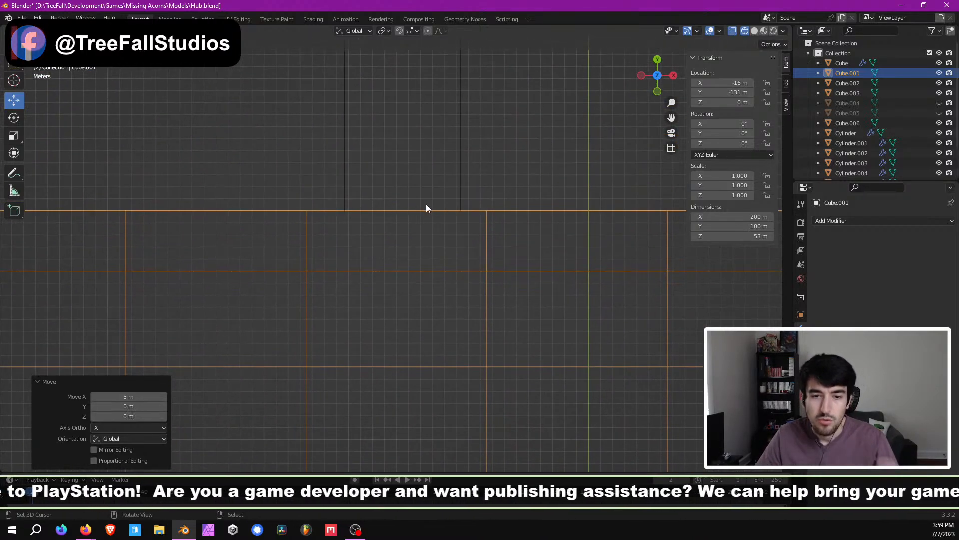
key(Tab)
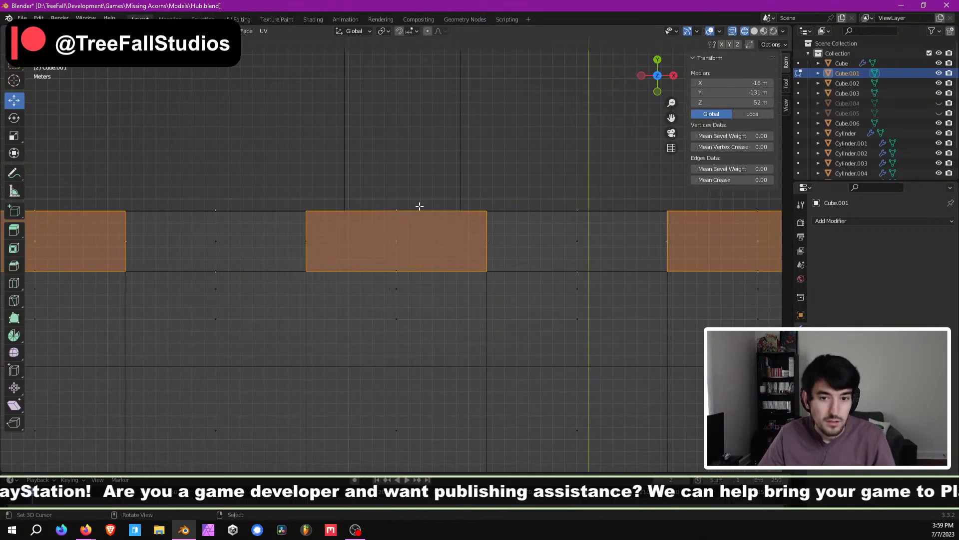
key(Tab)
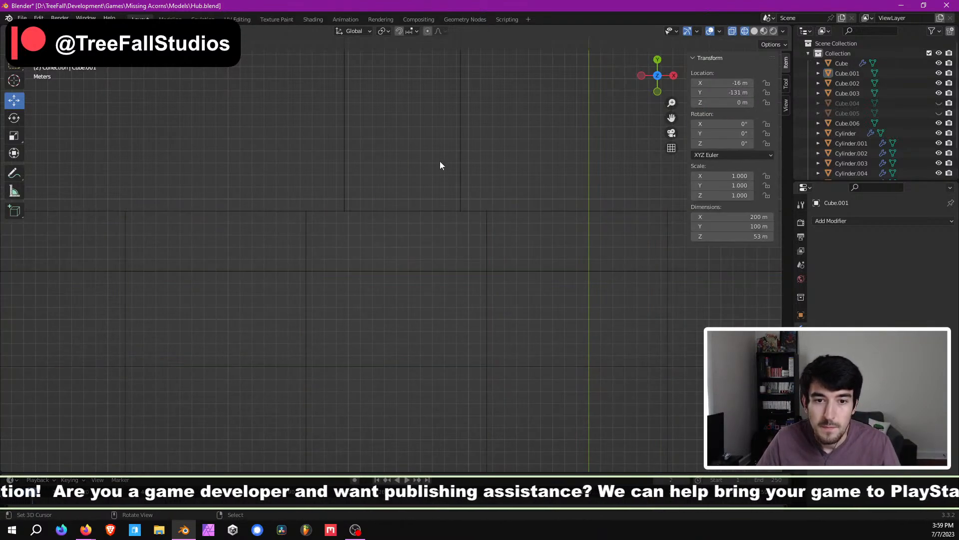
click(457, 155)
middle_drag(456, 155, 446, 181)
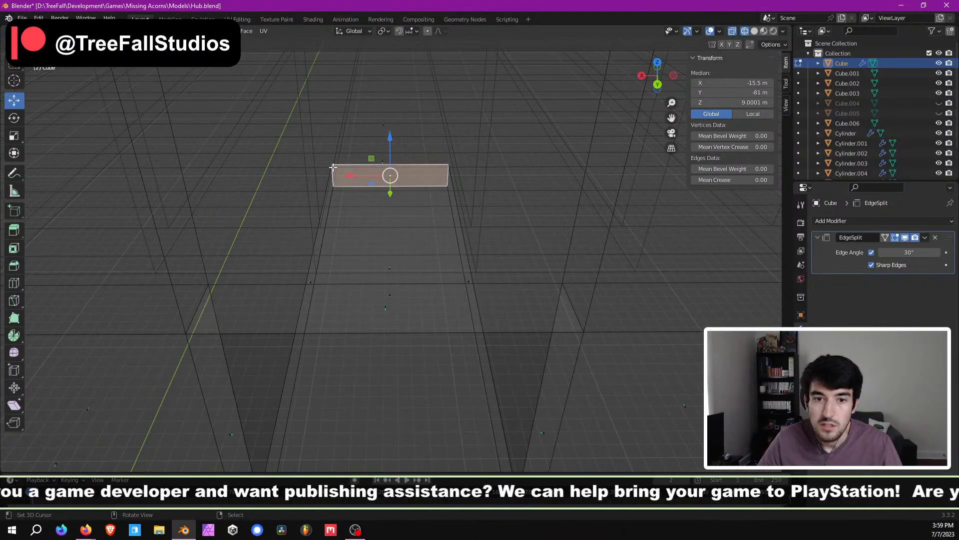
click(383, 165)
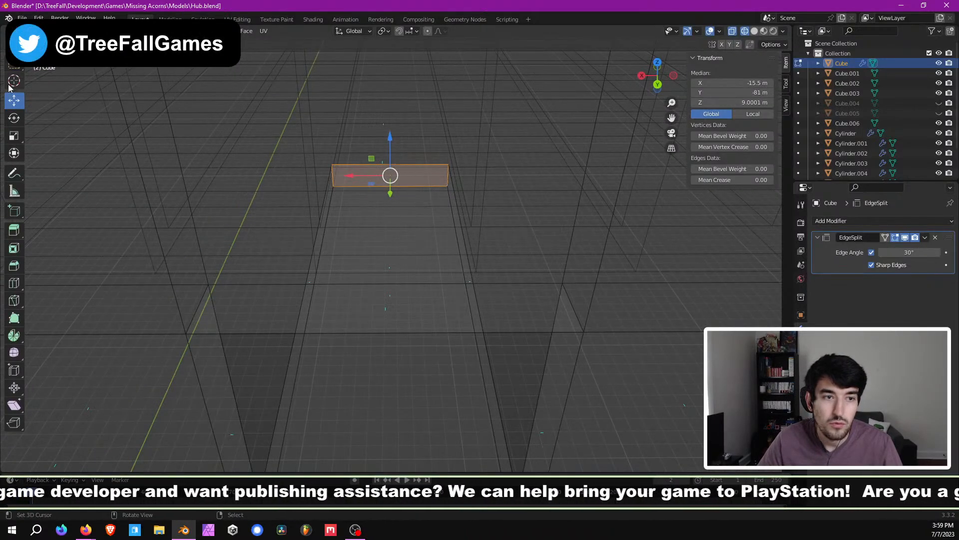
Step: Try two lengthwise loop cuts and a single centred one on the walkway, check the centre edge's position, and undo the cuts
click(14, 282)
click(409, 182)
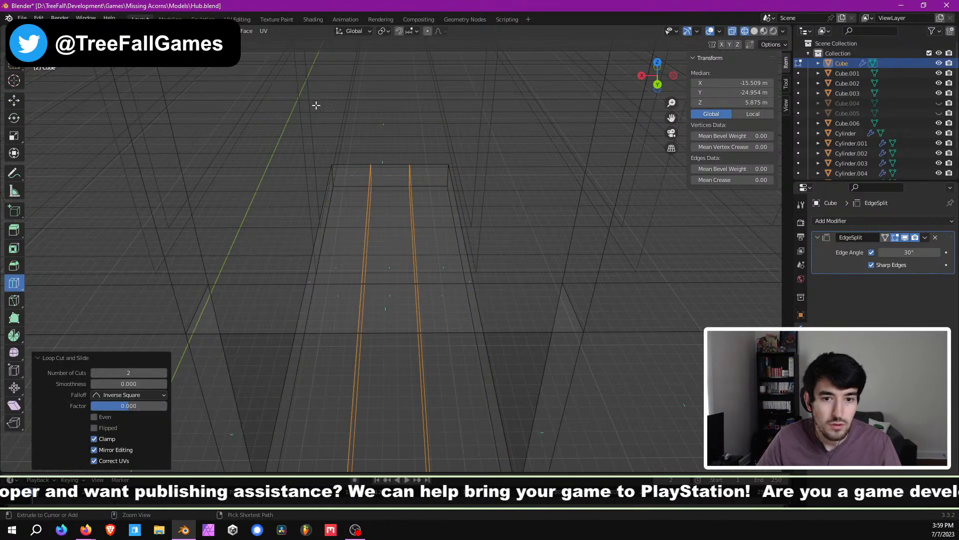
key(ctrl+z)
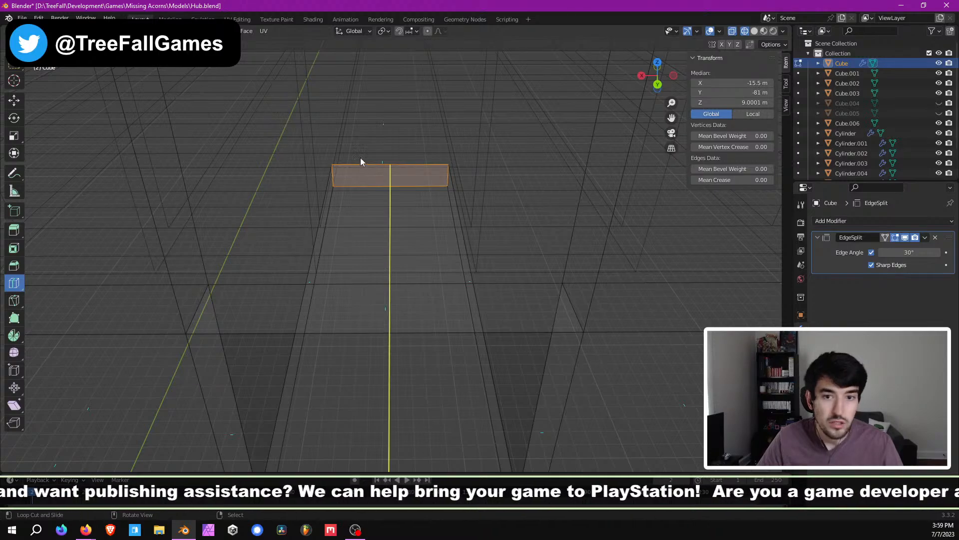
click(374, 164)
click(14, 103)
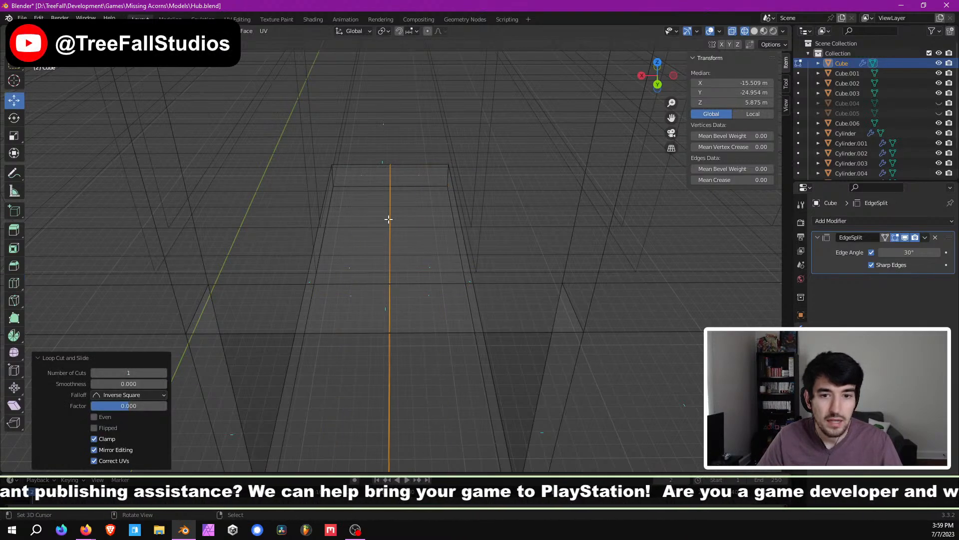
click(390, 213)
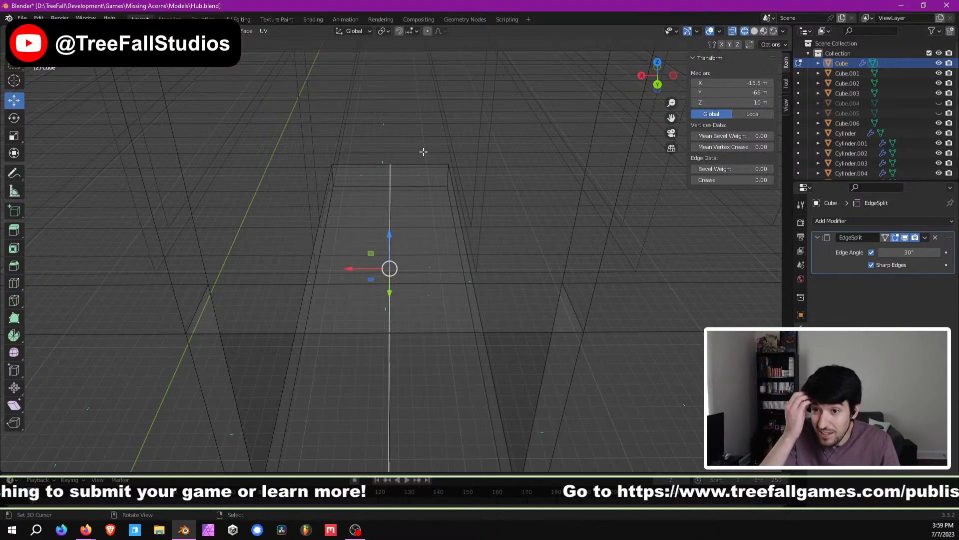
key(ctrl+z)
key(ctrl+z)
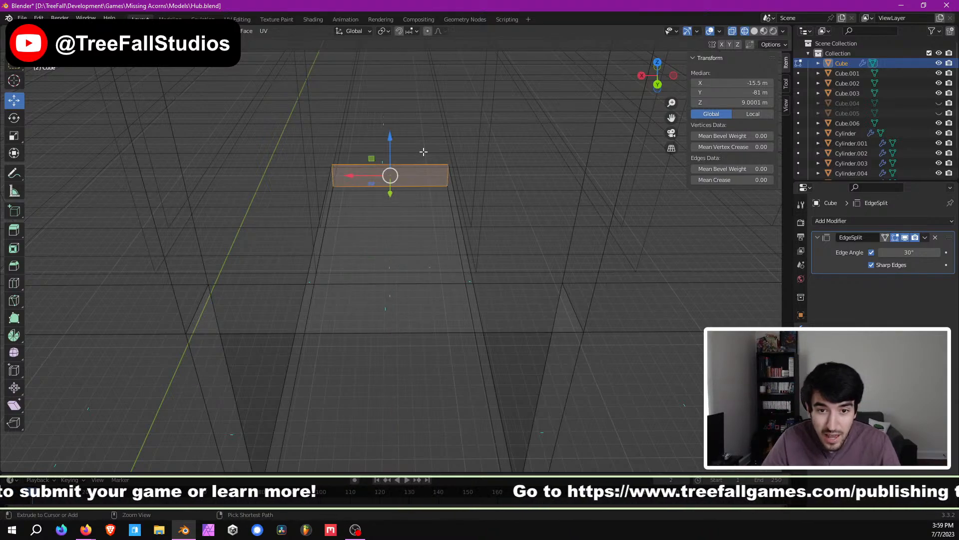
Step: Leave mesh editing on the castle hub and select the walled courtyard
middle_drag(365, 176, 598, 224)
scroll(575, 208, down, 4)
key(Tab)
scroll(493, 213, down, 6)
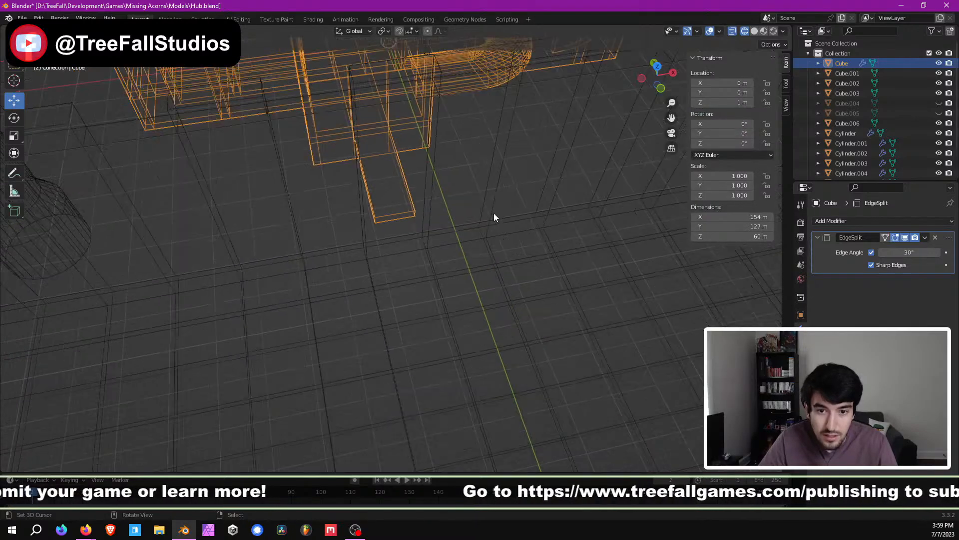
right_click(449, 184)
scroll(445, 200, up, 1)
middle_drag(439, 234, 428, 240)
scroll(435, 252, up, 3)
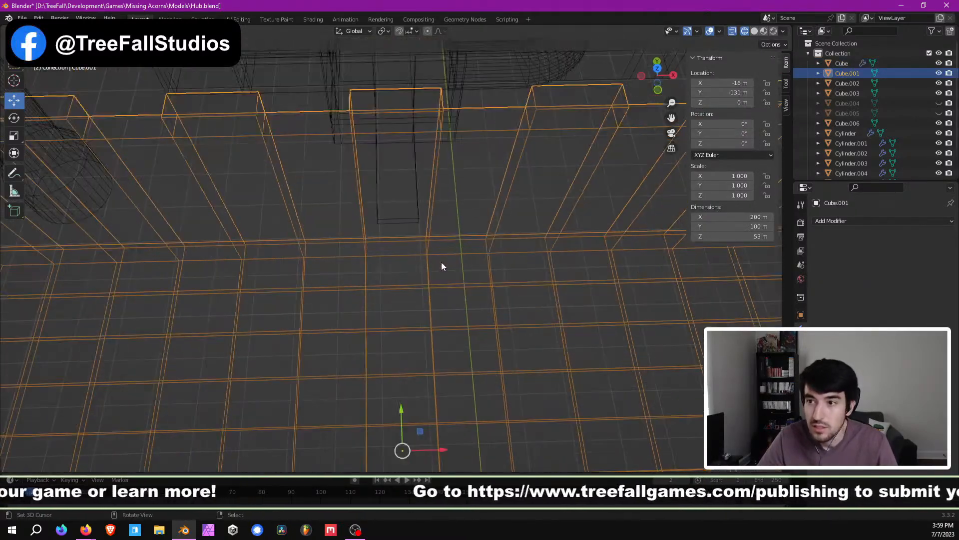
scroll(448, 307, down, 6)
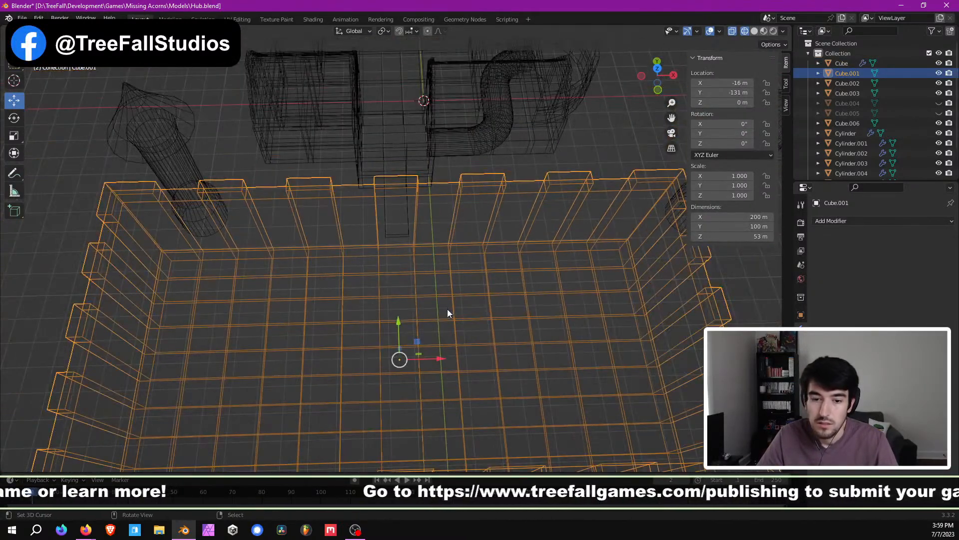
Step: Try applying the walled courtyard's location and undo it
key(ctrl+a)
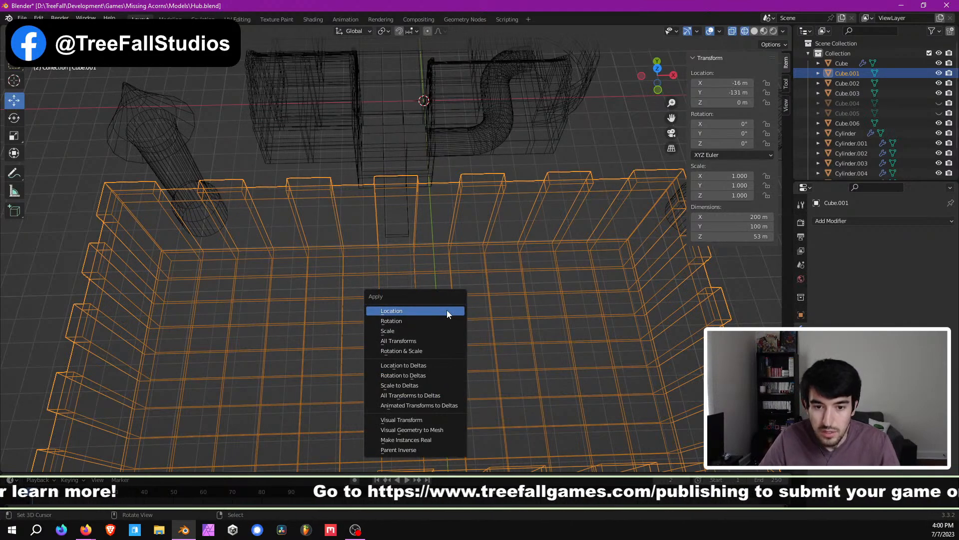
click(447, 312)
scroll(447, 314, down, 3)
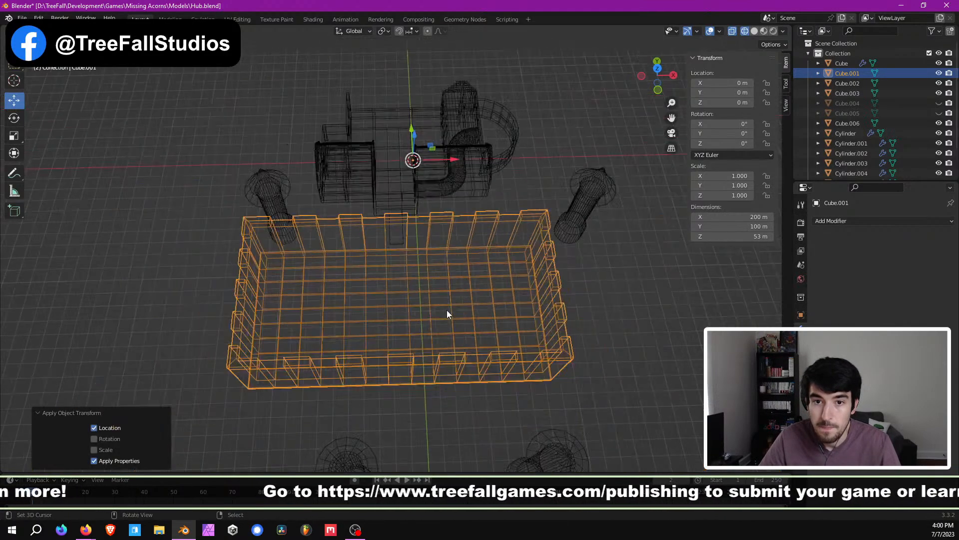
middle_drag(446, 314, 448, 256)
key(ctrl+z)
Step: Apply the walled courtyard's scale
scroll(434, 310, up, 2)
key(ctrl+a)
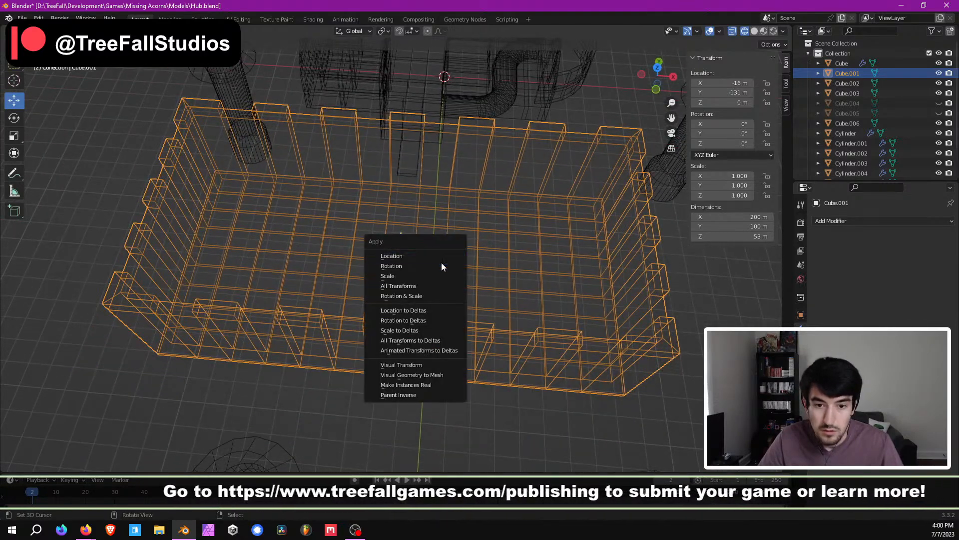
click(431, 274)
scroll(440, 272, up, 3)
mouse_move(439, 269)
middle_down()
mouse_move(447, 247)
mouse_move(445, 282)
middle_up()
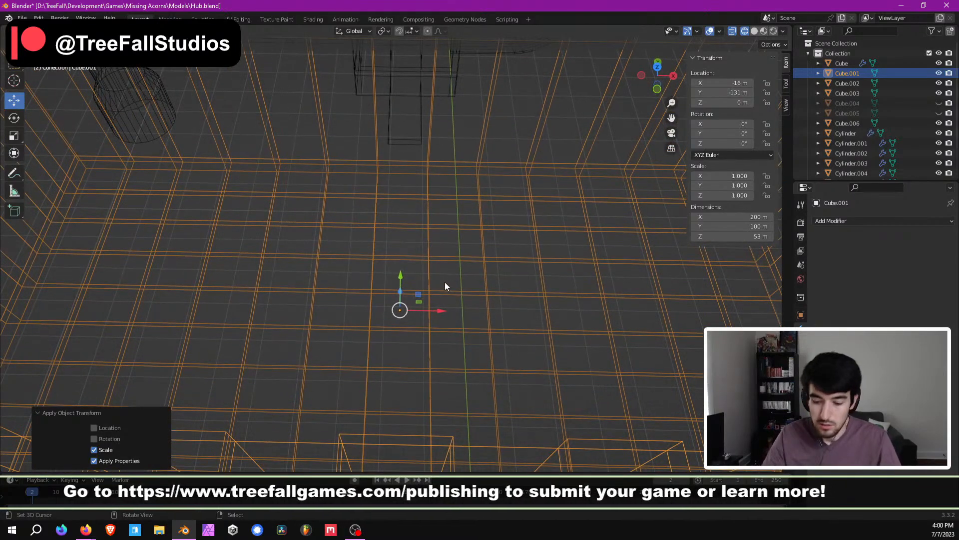
Step: In top view, nudge the walled courtyard along X and set its X location to exactly -15.5 m
key(KP_7)
scroll(454, 265, up, 3)
scroll(427, 214, down, 4)
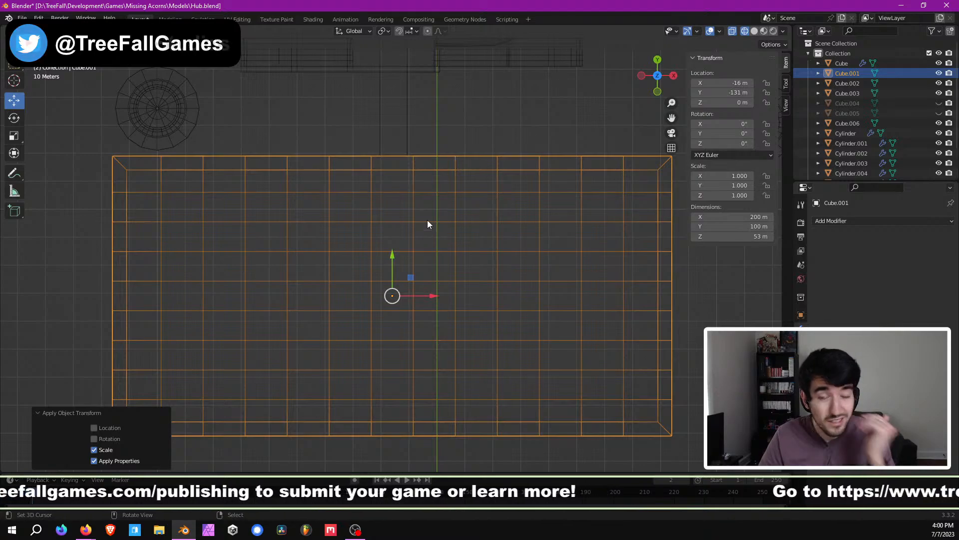
scroll(434, 238, up, 4)
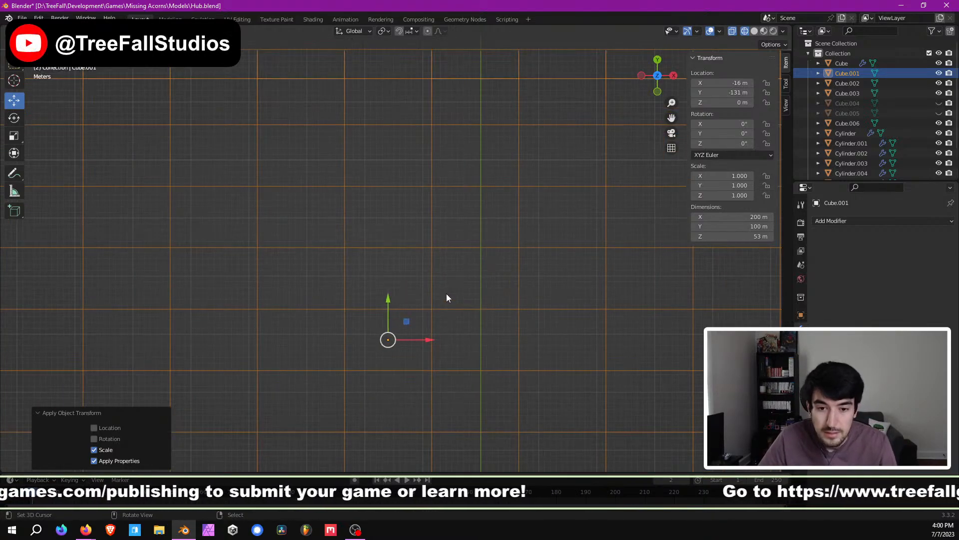
key(g)
key(x)
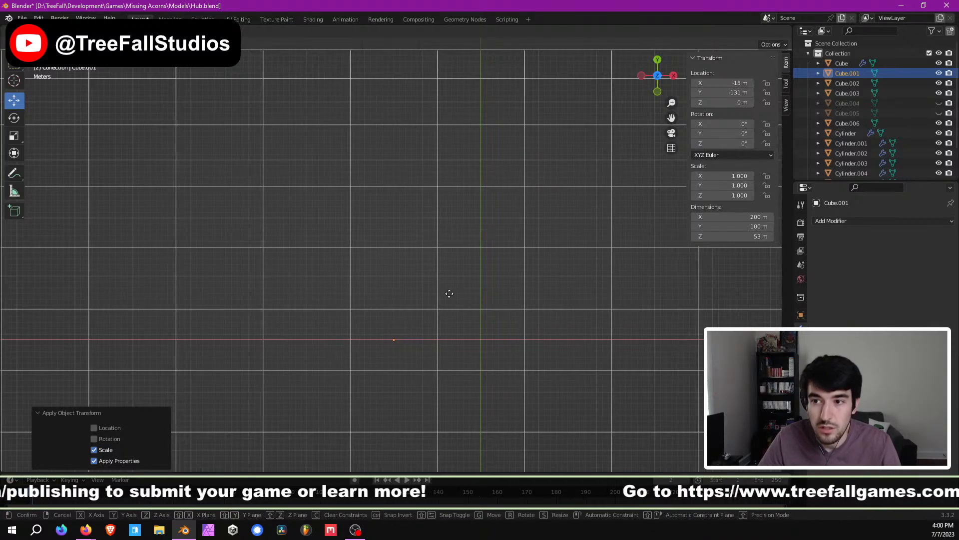
click(449, 293)
click(721, 83)
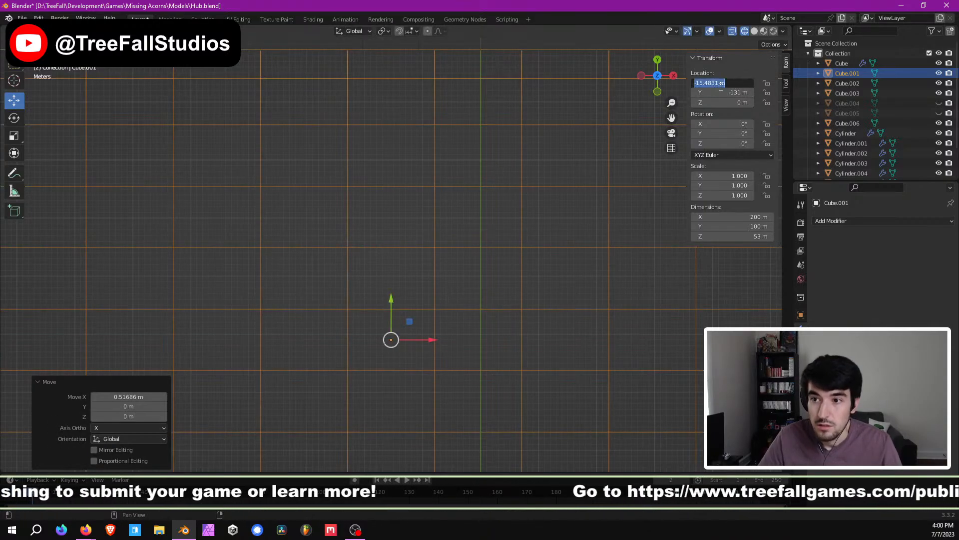
text(-15.5)
key(Return)
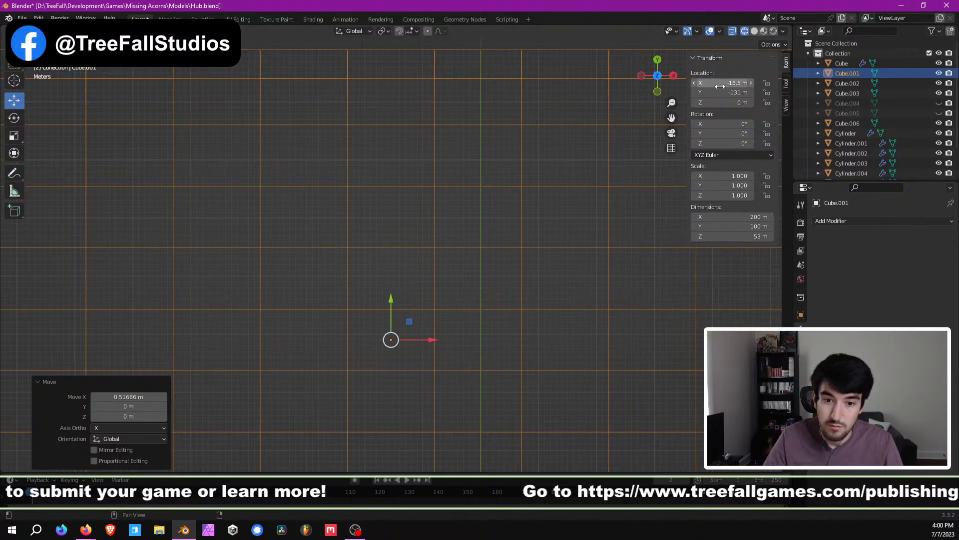
Step: Switch the scene from wireframe back to solid shading and deselect everything
scroll(443, 186, down, 4)
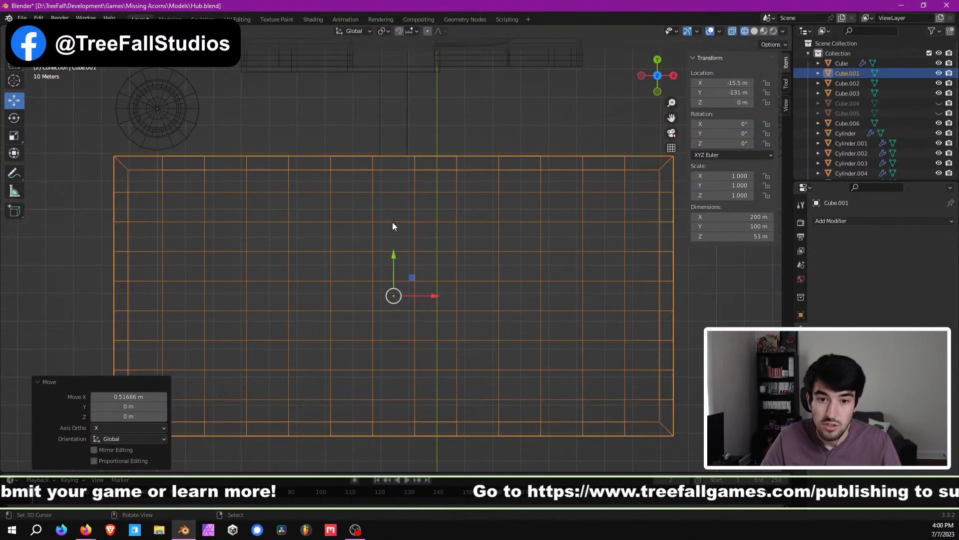
middle_drag(397, 251, 429, 196)
key(a)
key(shift+z)
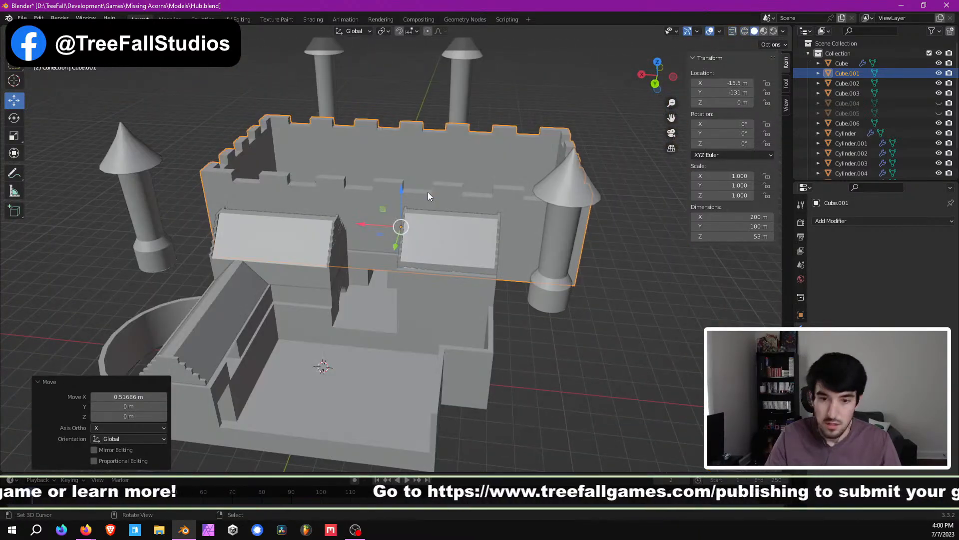
scroll(428, 192, up, 3)
key(alt+a)
Step: Examine the doorway, the walkway and the courtyard's alignment with the castle hub from several angles
scroll(425, 208, up, 8)
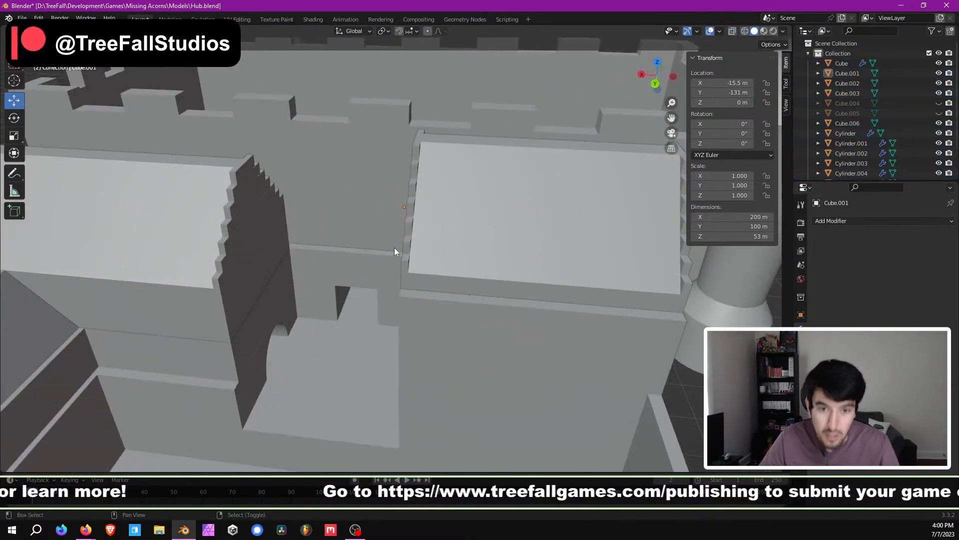
shift+middle_drag(426, 202, 376, 260)
scroll(403, 206, up, 1)
scroll(407, 250, up, 1)
scroll(409, 247, up, 2)
scroll(424, 266, down, 2)
scroll(433, 266, up, 2)
scroll(433, 266, down, 2)
middle_drag(432, 266, 382, 300)
scroll(414, 256, down, 2)
scroll(405, 261, down, 1)
scroll(349, 278, up, 1)
scroll(340, 271, down, 1)
middle_drag(339, 272, 474, 276)
scroll(403, 304, up, 1)
scroll(452, 218, down, 2)
scroll(471, 279, down, 6)
mouse_move(470, 279)
middle_down()
mouse_move(455, 296)
mouse_move(455, 287)
middle_up()
scroll(457, 283, down, 1)
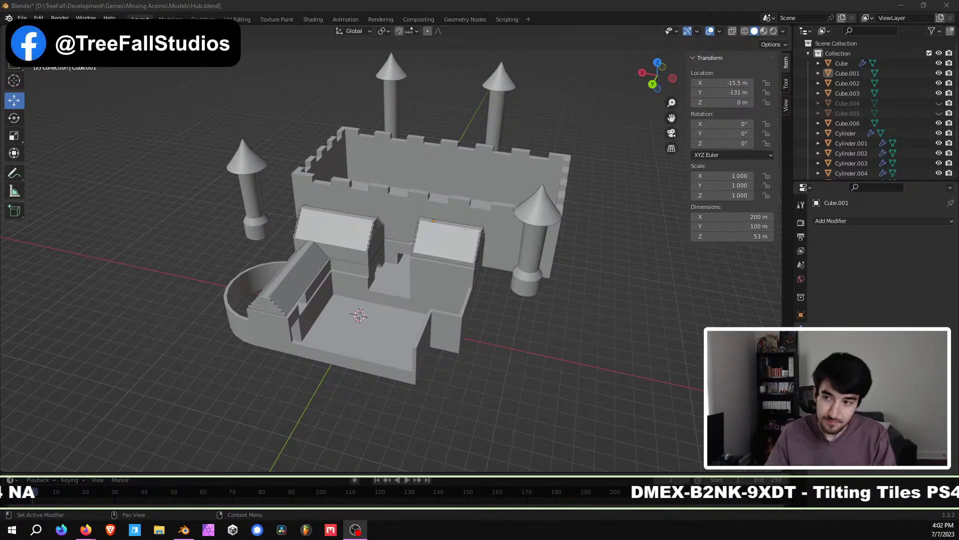
middle_drag(391, 288, 385, 281)
scroll(399, 274, up, 3)
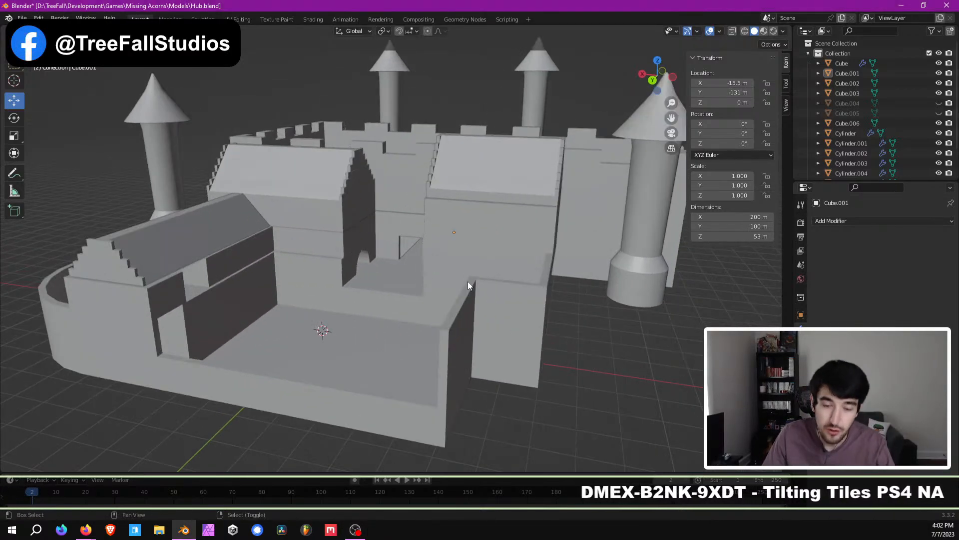
Step: In top view, move the shaft and cone roof of the tower beside the castle hub -15 m along X toward the courtyard's outer corner
scroll(445, 235, up, 2)
scroll(445, 235, up, 5)
middle_drag(488, 261, 409, 307)
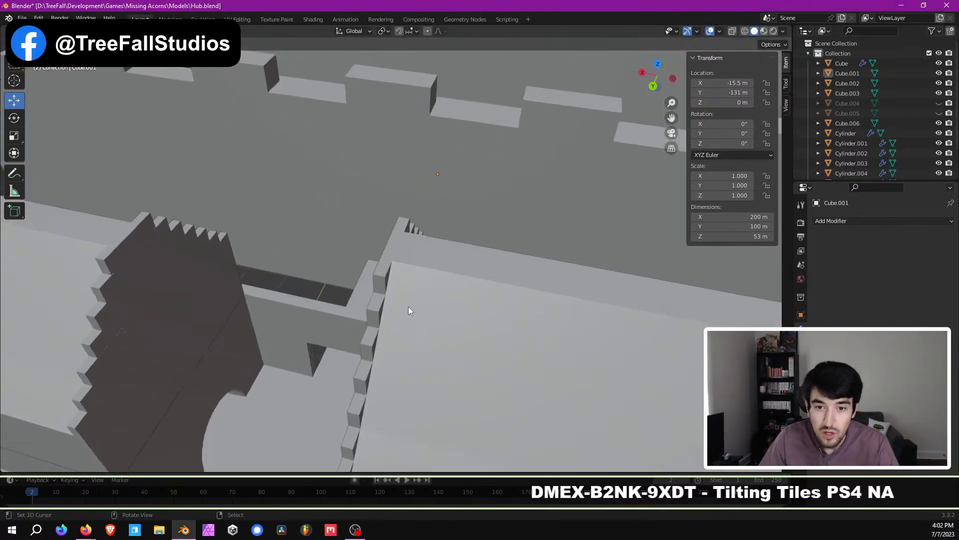
scroll(424, 264, down, 6)
shift+middle_drag(425, 263, 470, 271)
scroll(470, 263, down, 5)
right_click(487, 260)
shift+right_click(491, 244)
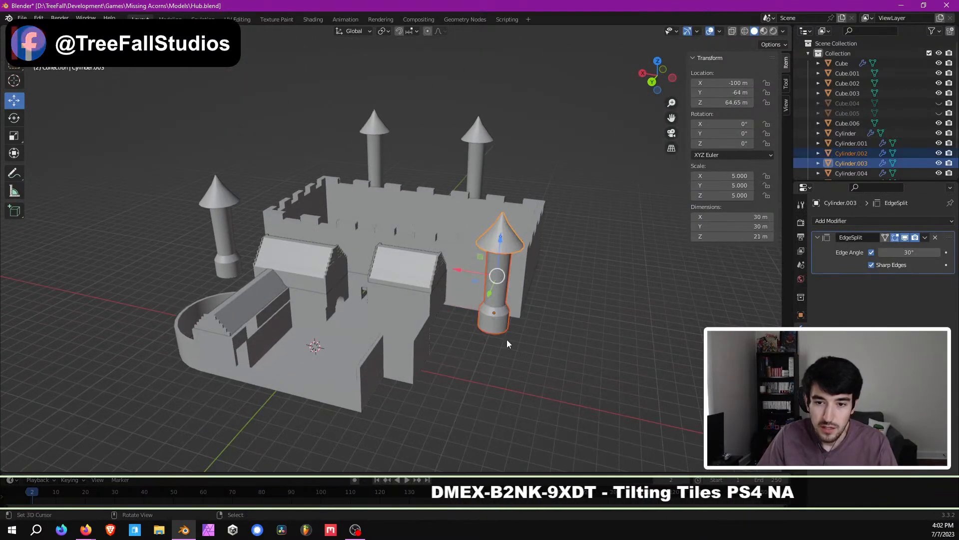
scroll(530, 358, up, 6)
key(KP_7)
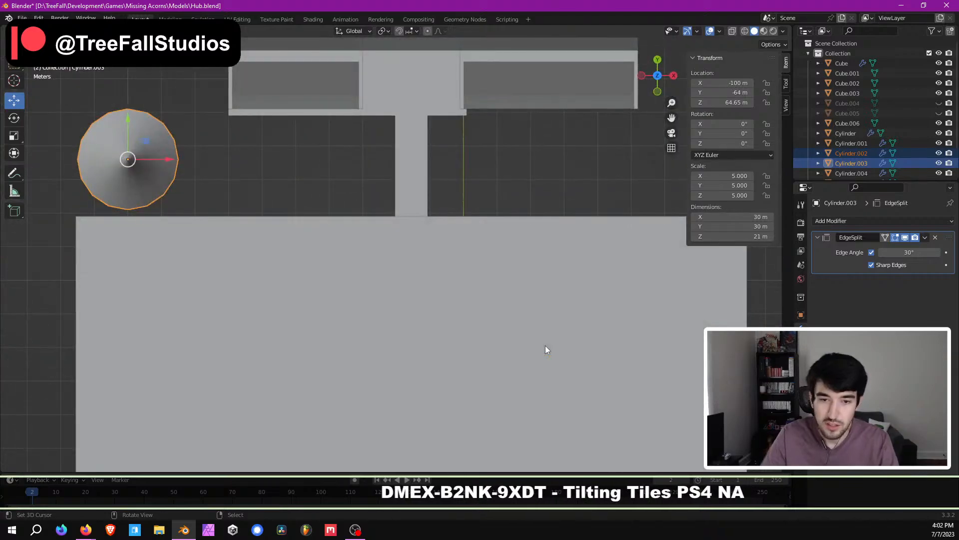
shift+middle_drag(222, 209, 427, 205)
scroll(426, 204, up, 3)
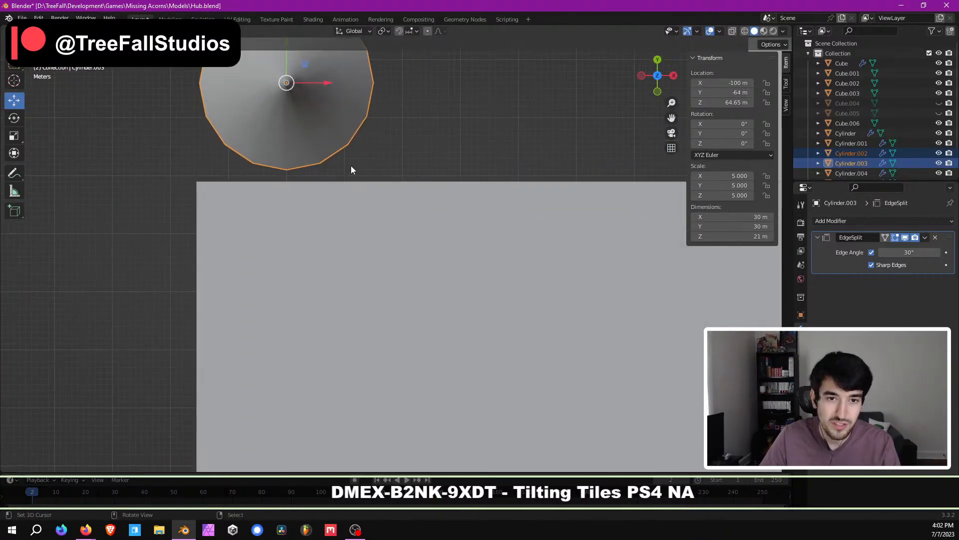
shift+middle_drag(351, 170, 435, 227)
key(g)
key(x)
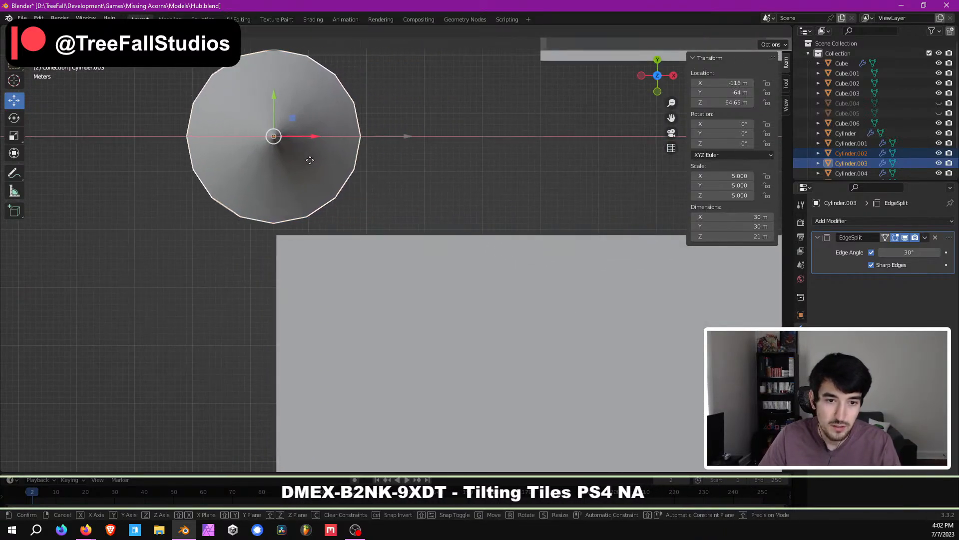
ctrl+drag(310, 160, 315, 162)
Step: Move the tower another -0.5 m along X so its centre aligns with the courtyard's side edge
scroll(260, 214, up, 3)
shift+middle_drag(300, 210, 496, 250)
scroll(470, 235, up, 4)
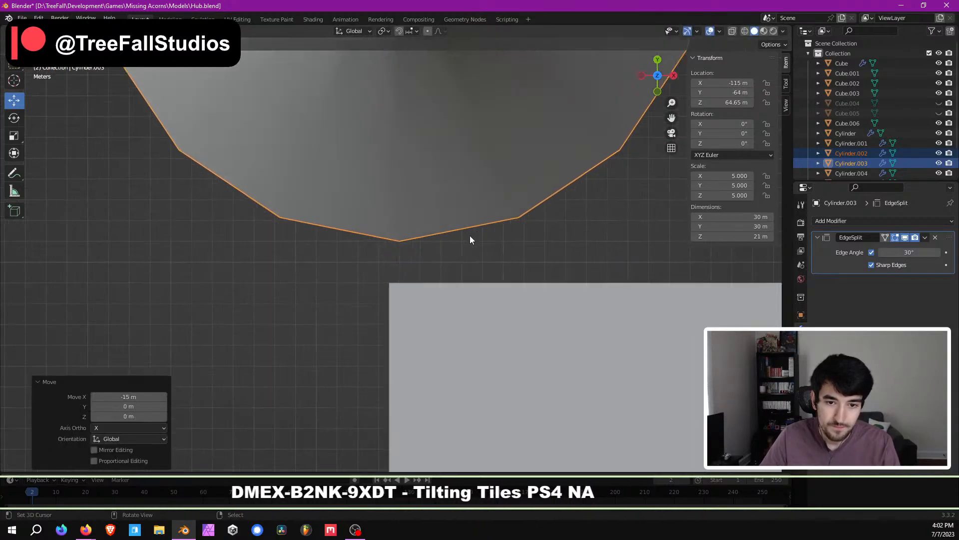
scroll(469, 240, up, 2)
scroll(463, 238, up, 2)
key(g)
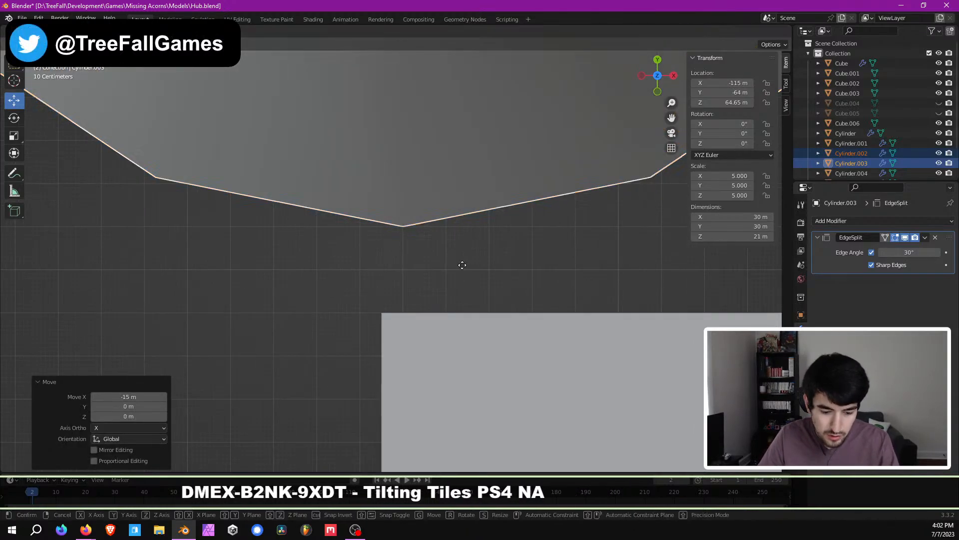
key(x)
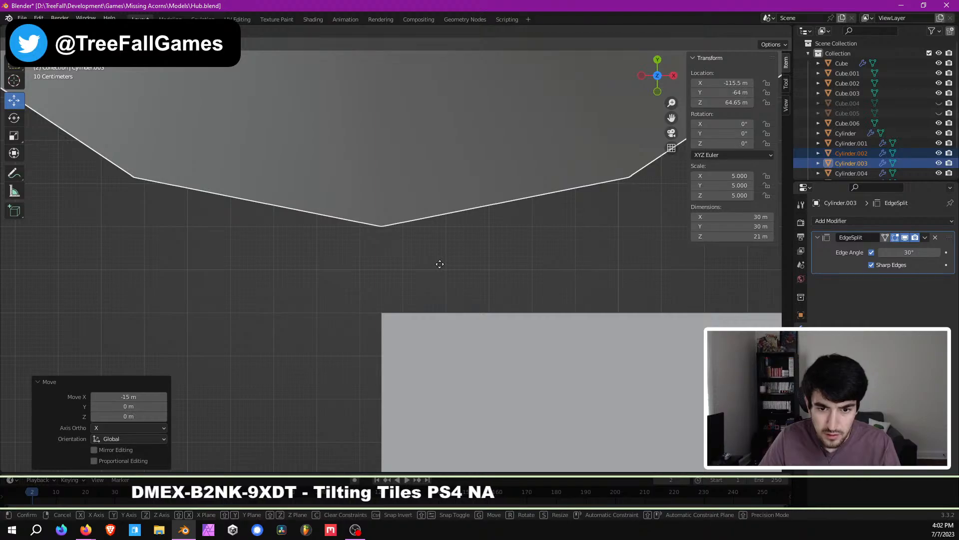
click(439, 264)
Step: Move the tower -2 m along Y so it sits closer to the courtyard's edge
scroll(438, 266, down, 8)
scroll(433, 270, up, 3)
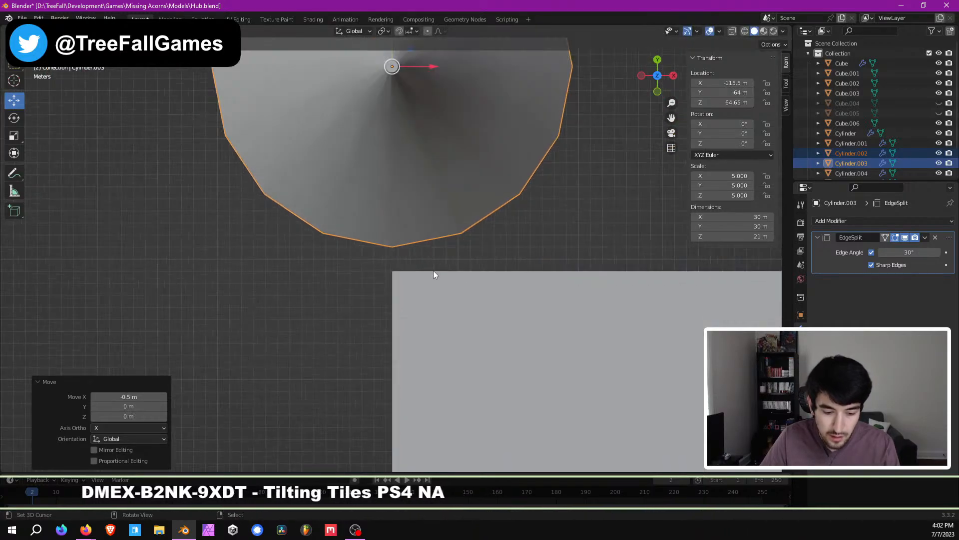
scroll(433, 271, up, 4)
key(g)
key(y)
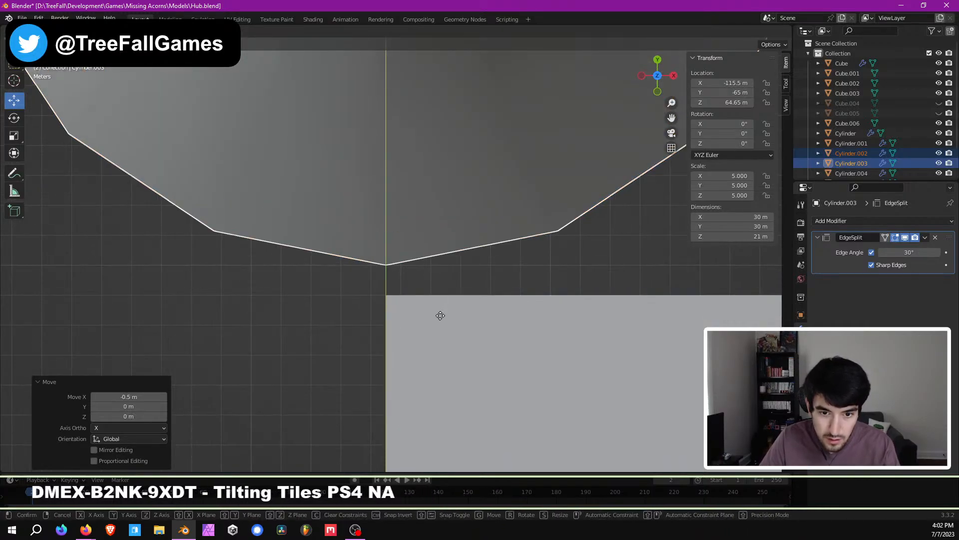
click(439, 321)
Step: Examine the tower's position and base height against the courtyard wall from the front and side
middle_drag(438, 321, 523, 226)
key(KP_1)
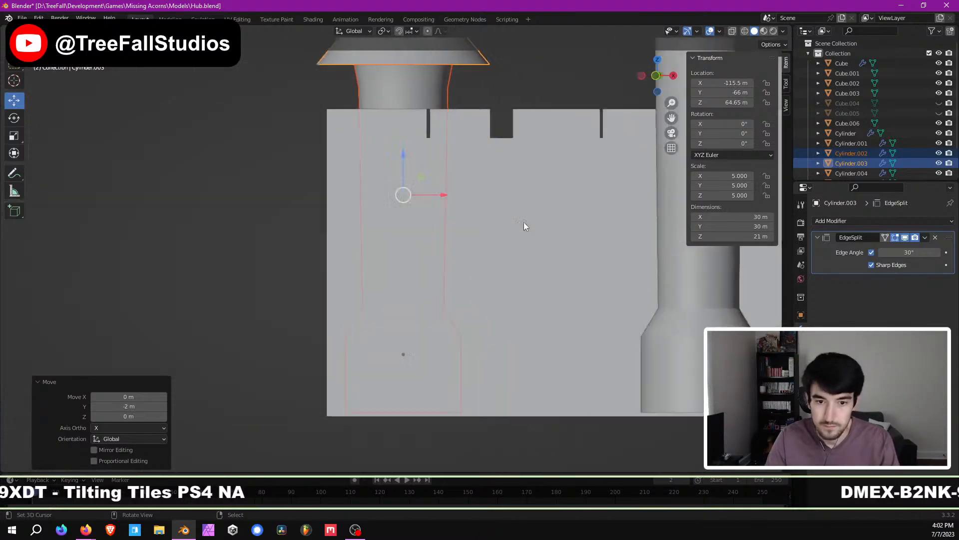
scroll(524, 226, down, 3)
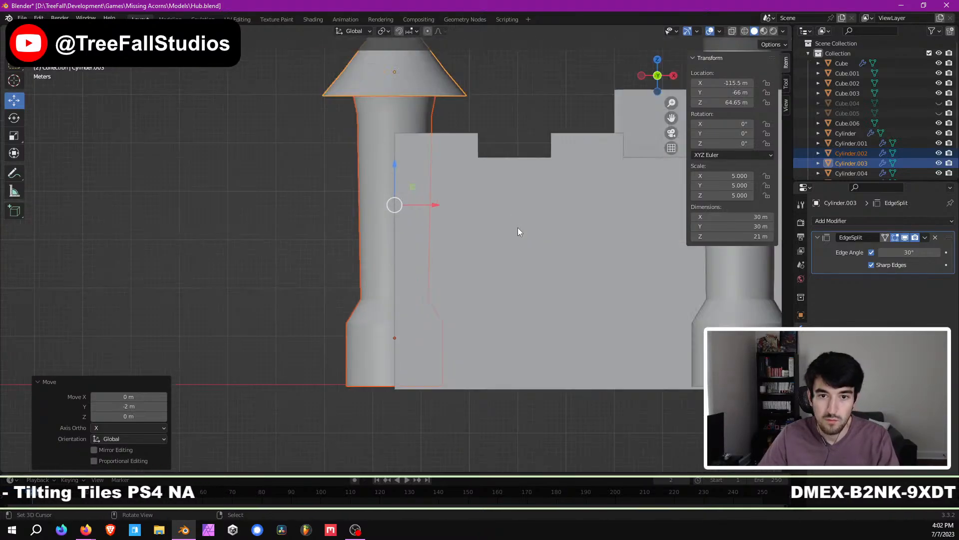
middle_drag(518, 229, 478, 238)
scroll(531, 243, down, 3)
key(KP_3)
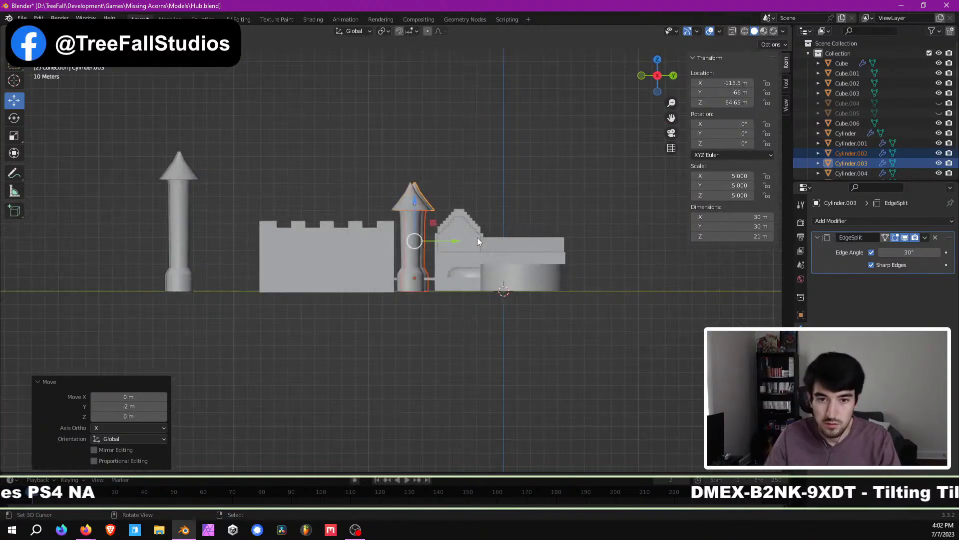
key(KP_1)
scroll(382, 217, up, 6)
scroll(447, 318, up, 2)
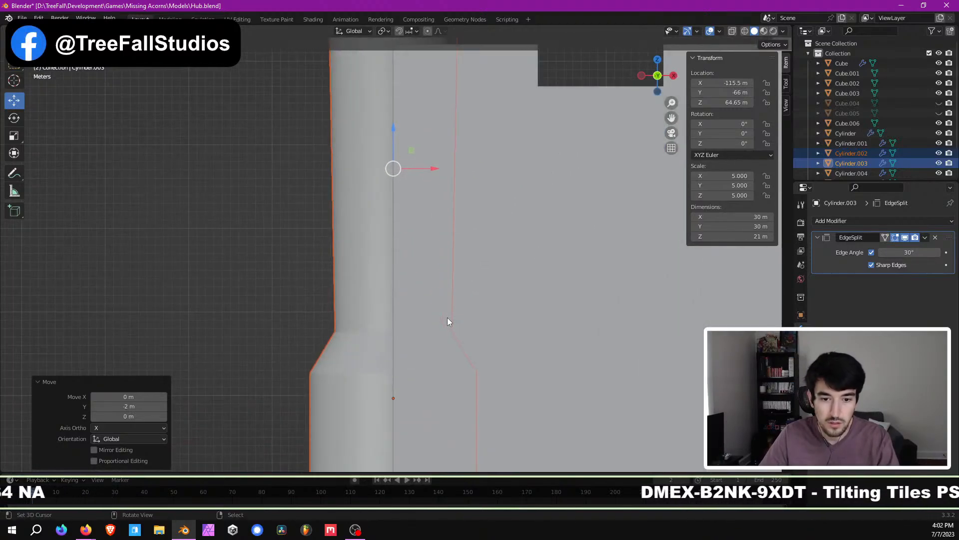
Step: Switch the scene to wireframe shading and, in front view, lower the tower 1 m along Z
key(shift+z)
scroll(447, 317, down, 1)
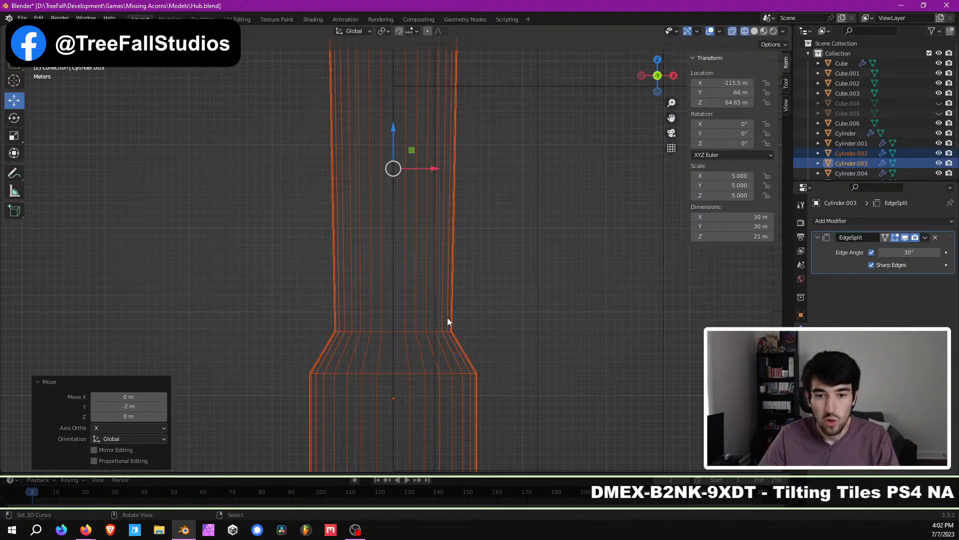
scroll(447, 307, down, 2)
shift+middle_drag(447, 295, 454, 218)
scroll(454, 220, up, 5)
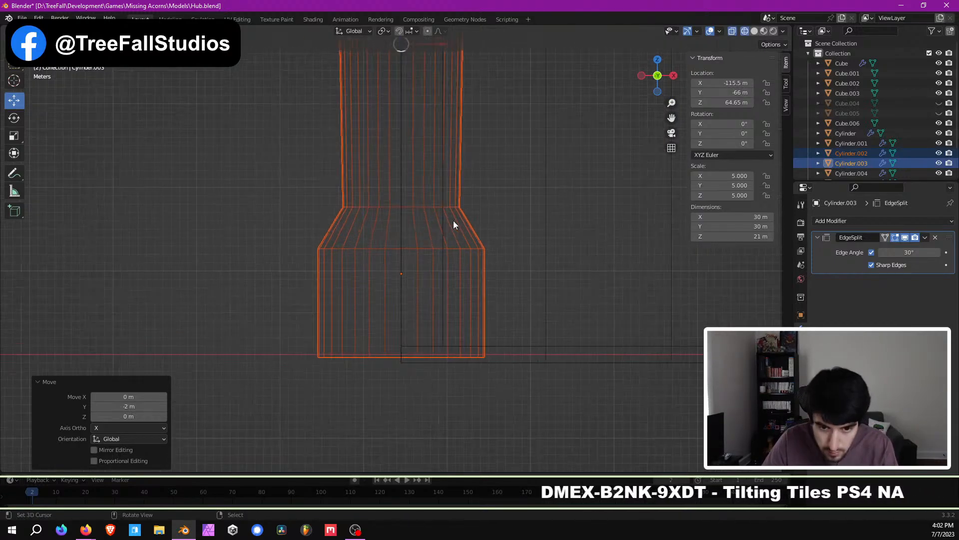
key(g)
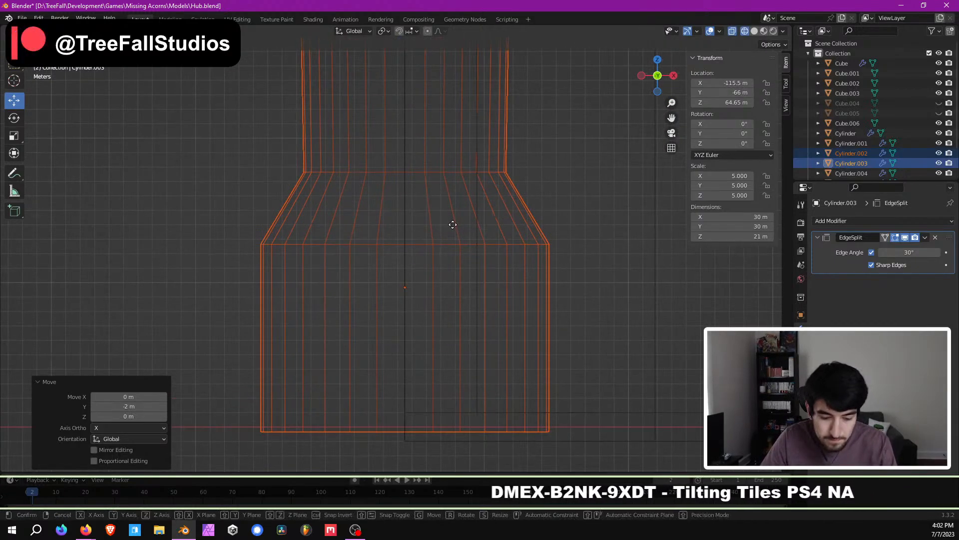
right_click(454, 232)
key(g)
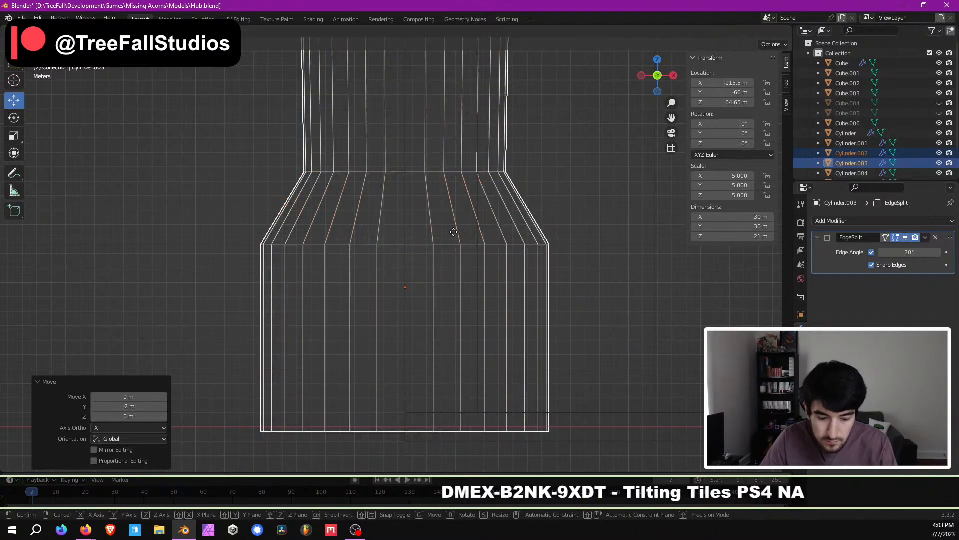
key(z)
click(416, 364)
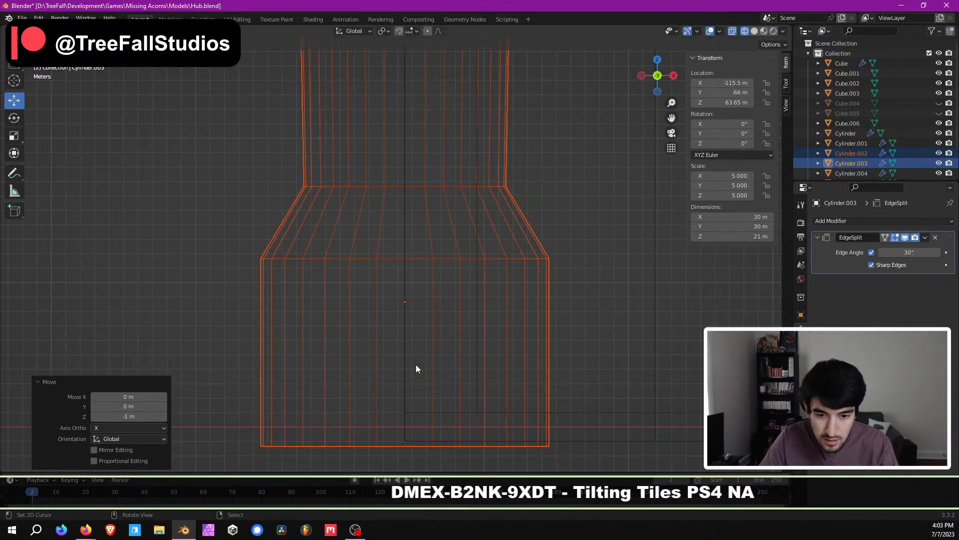
Step: Raise the tower 0.4 m along Z to bring its base nearer the courtyard's bottom edge
scroll(409, 406, up, 6)
shift+middle_drag(432, 374, 424, 172)
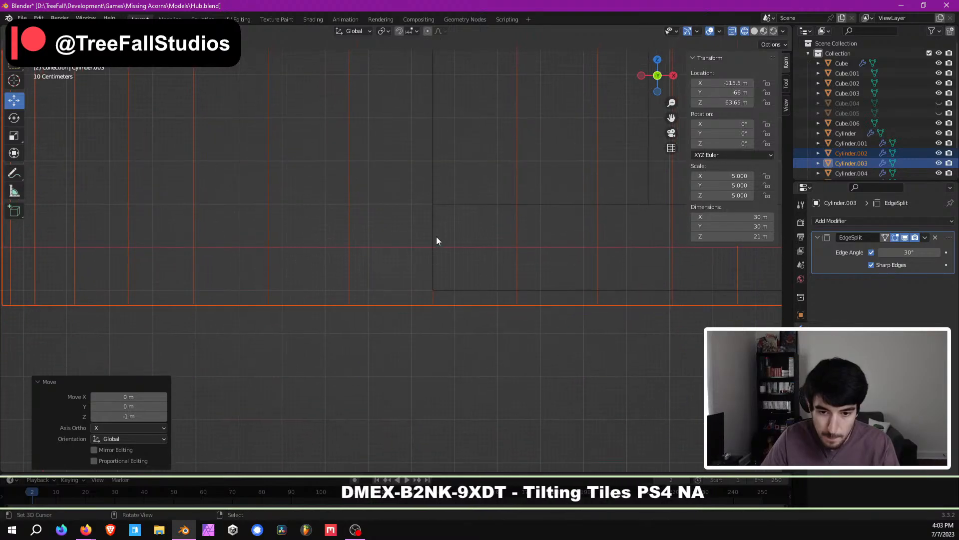
scroll(452, 250, up, 4)
key(g)
key(z)
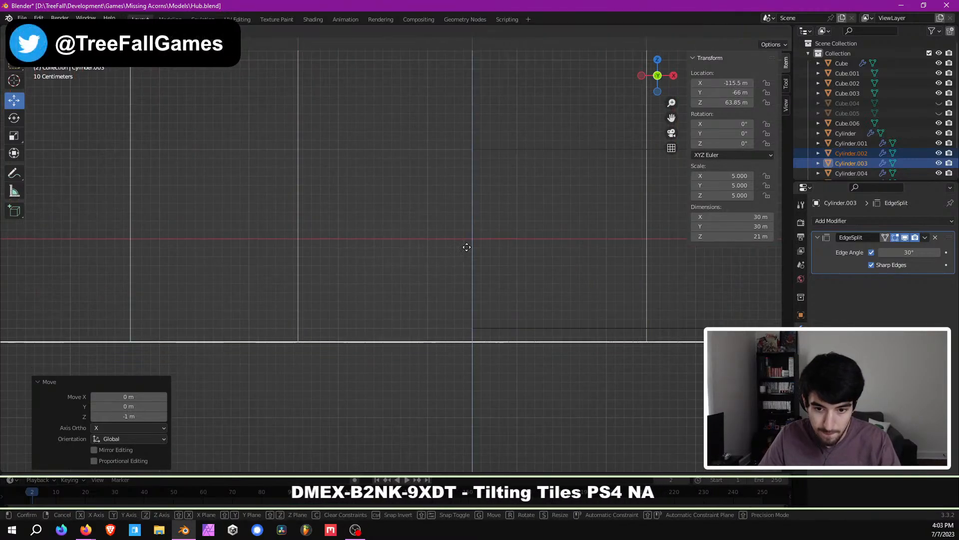
click(475, 234)
Step: Lower the tower 0.05 m along Z so its base is level with the courtyard's bottom edge
scroll(504, 295, up, 8)
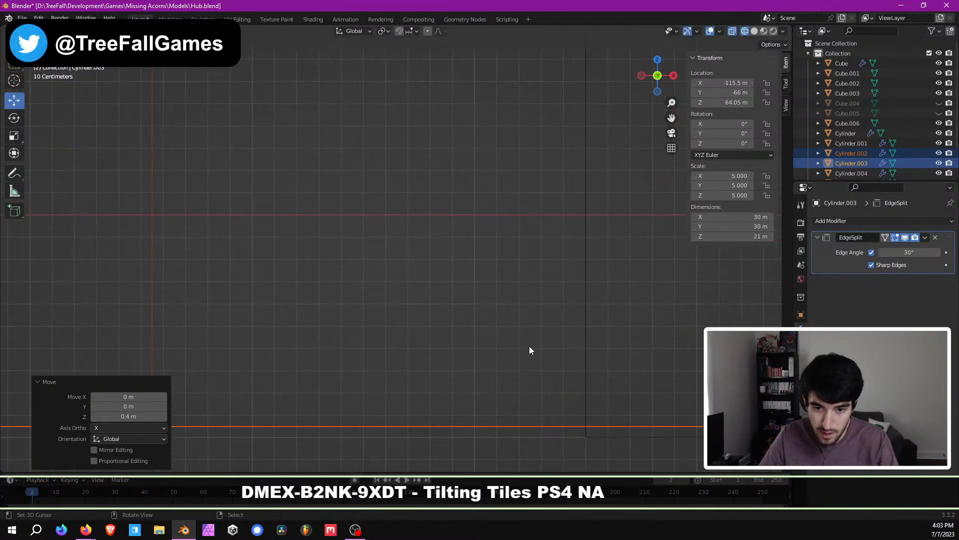
shift+middle_drag(529, 342, 361, 193)
shift+middle_drag(610, 420, 417, 324)
scroll(395, 332, up, 8)
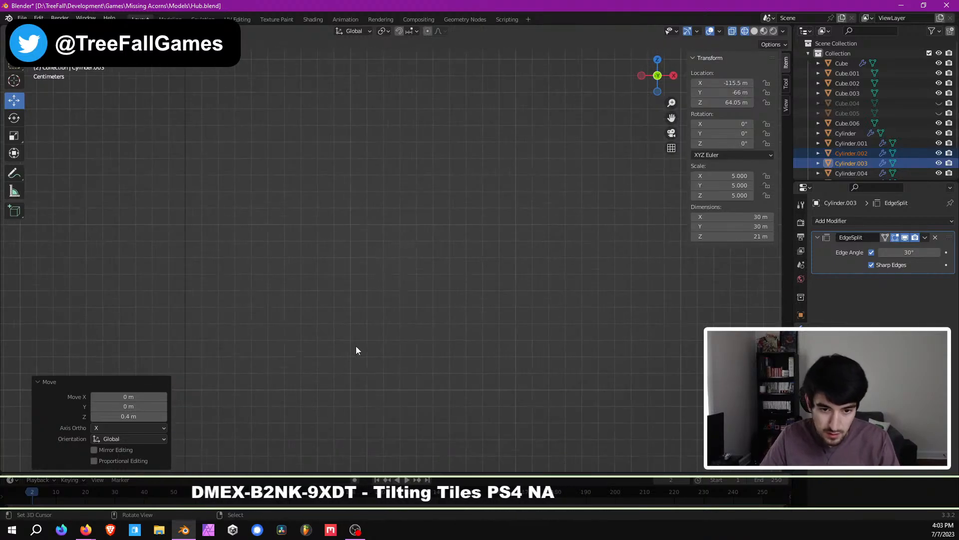
shift+middle_drag(317, 380, 542, 137)
key(g)
key(z)
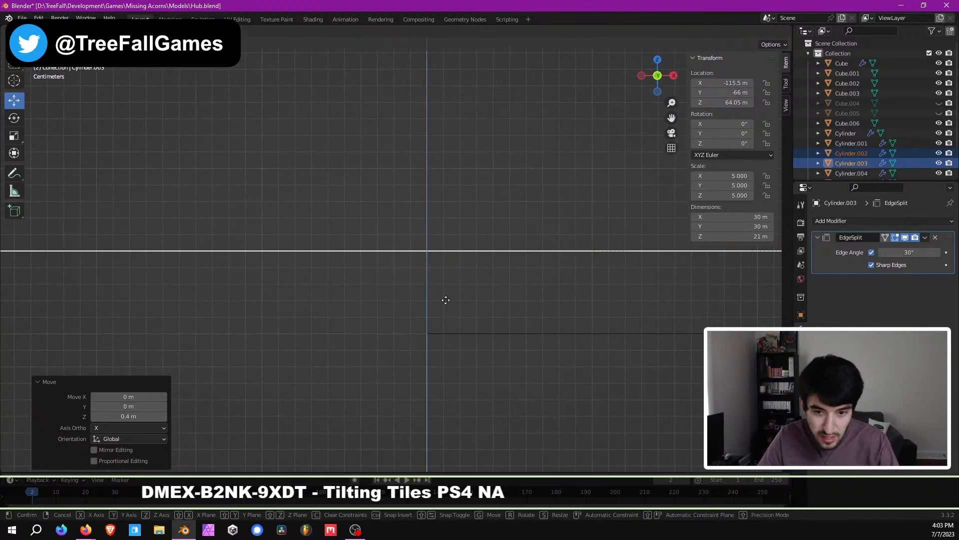
click(446, 374)
scroll(443, 306, down, 12)
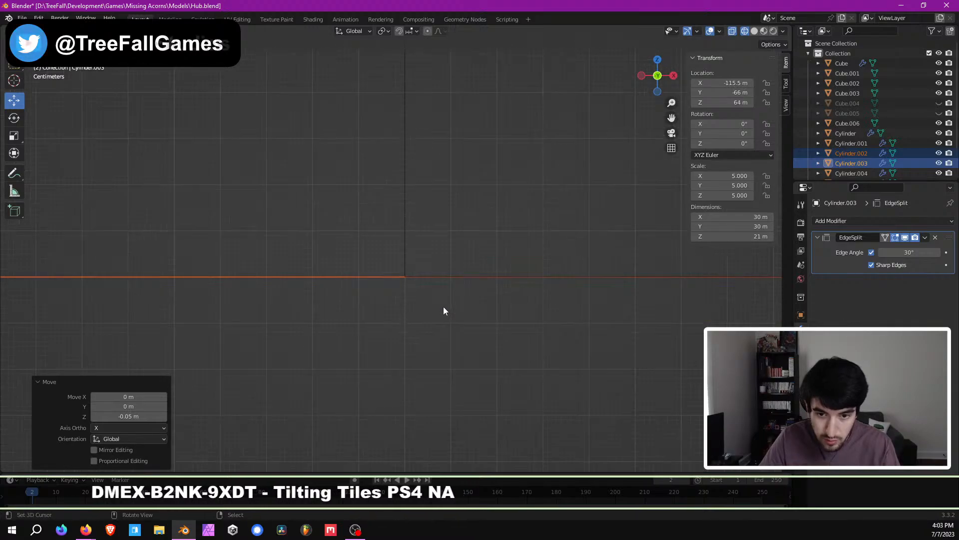
scroll(430, 281, down, 3)
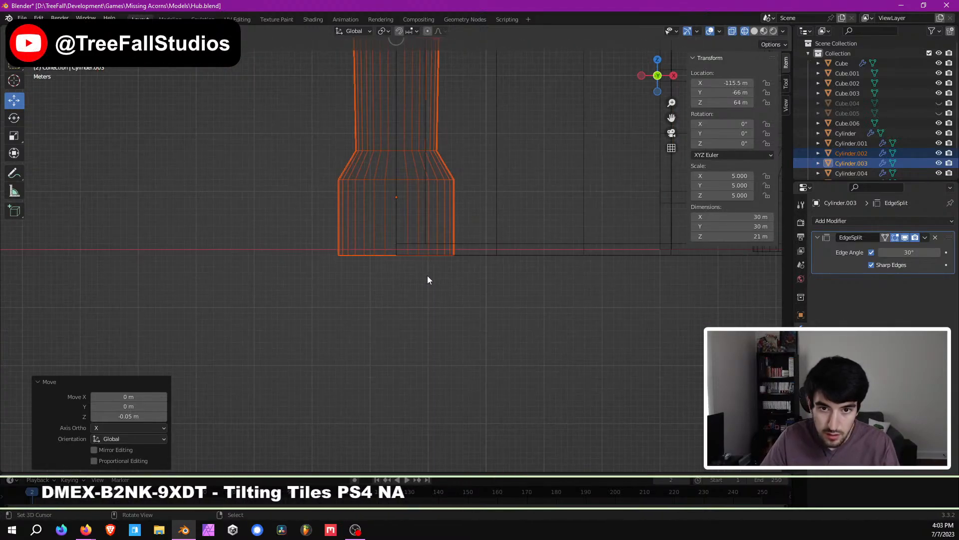
Step: Move the shaft and roof of the tower on the opposite side of the castle hub -126 m along Y
middle_drag(429, 278, 568, 308)
key(KP_1)
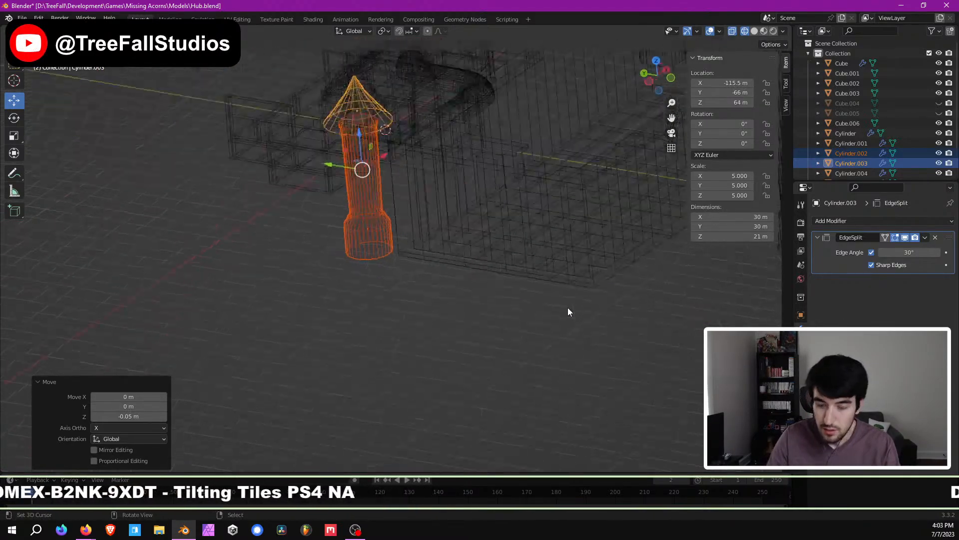
key(KP_3)
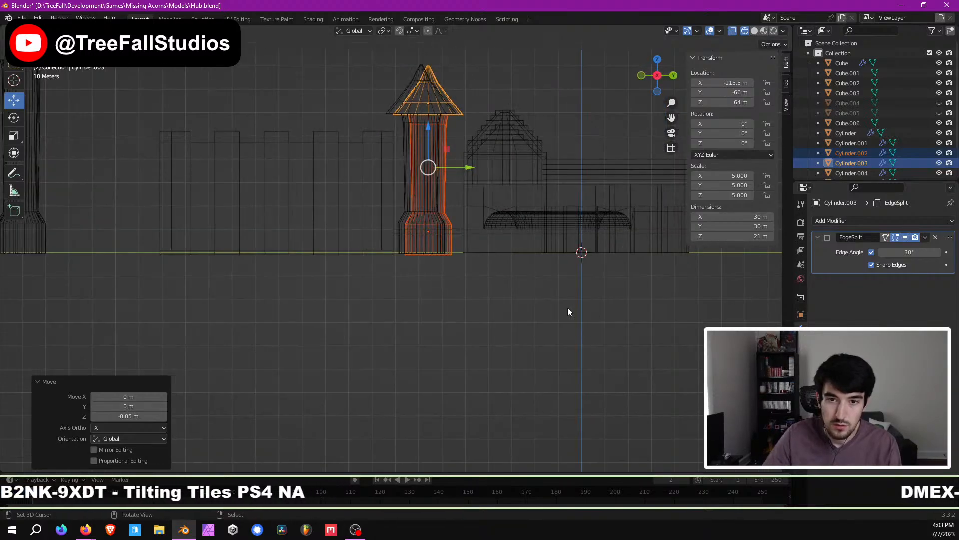
middle_drag(568, 307, 480, 232)
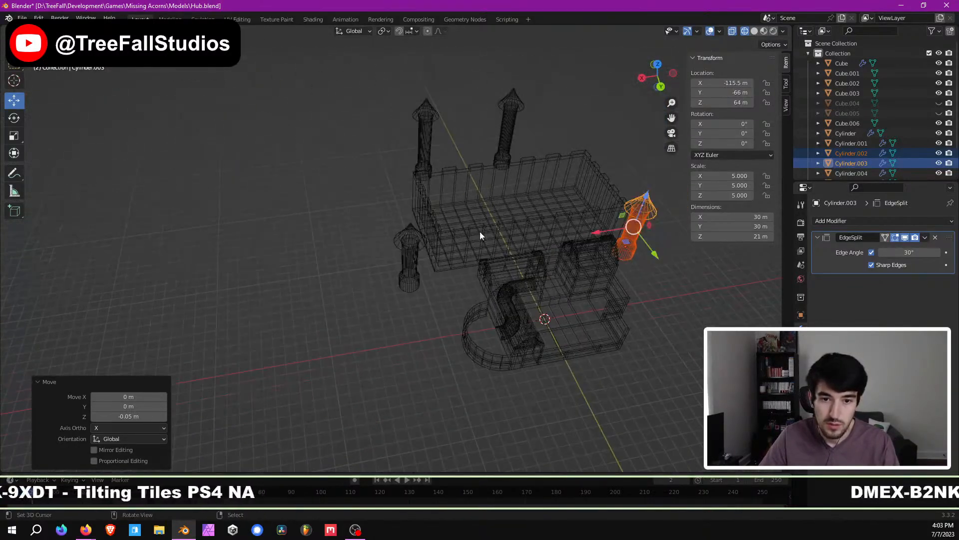
click(426, 233)
drag(418, 288, 391, 212)
middle_drag(497, 236, 521, 234)
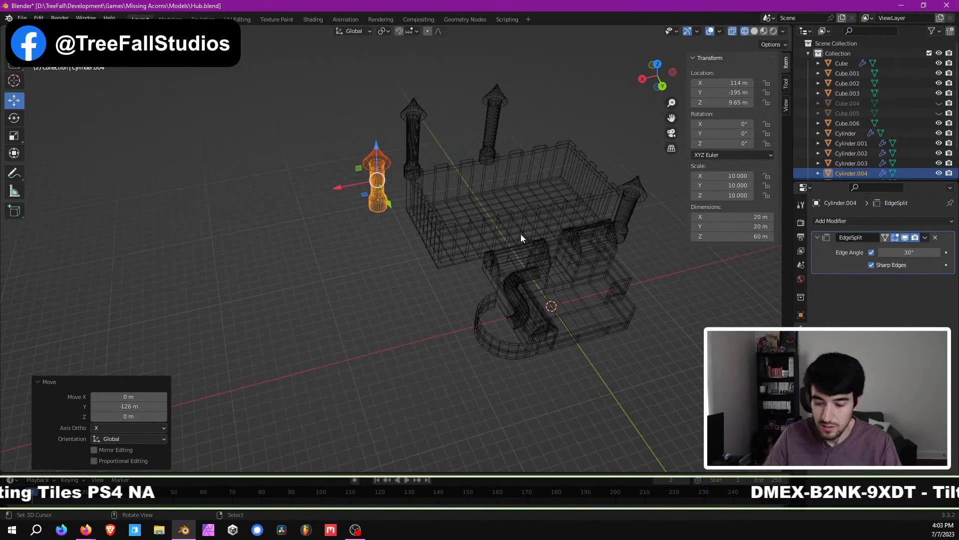
Step: In side view, move the shaft and roof of the tower at X -115.5 m by -5 m along Y, toward the courtyard corner
key(KP_3)
scroll(451, 131, up, 8)
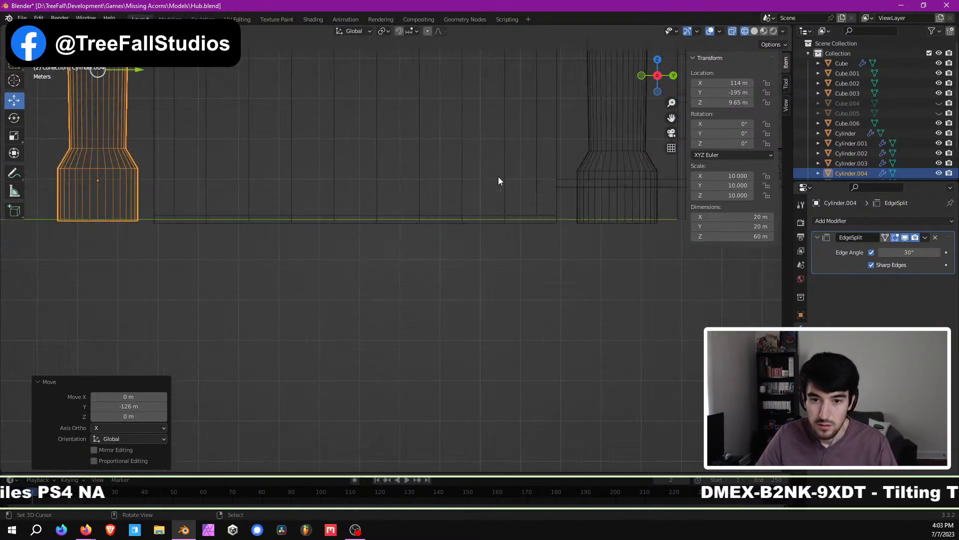
shift+middle_drag(498, 176, 355, 261)
right_click(448, 196)
shift+middle_drag(448, 196, 428, 283)
shift+right_click(462, 168)
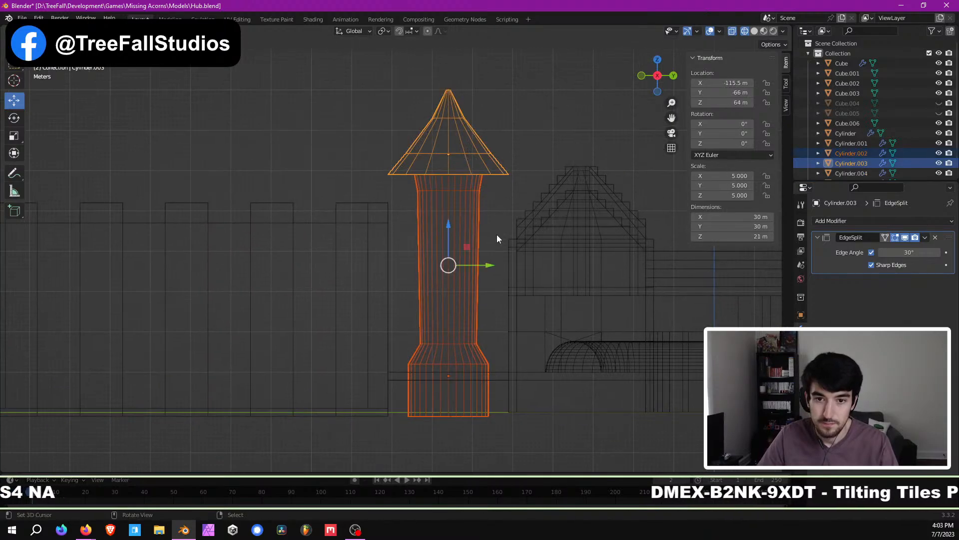
scroll(497, 234, up, 4)
shift+middle_drag(492, 243, 480, 113)
scroll(507, 232, up, 1)
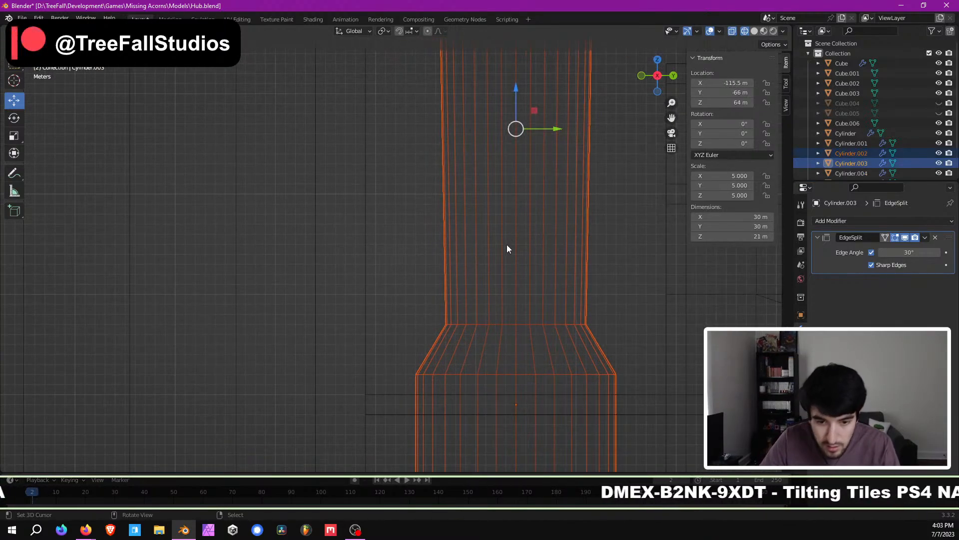
shift+middle_drag(506, 245, 490, 155)
key(g)
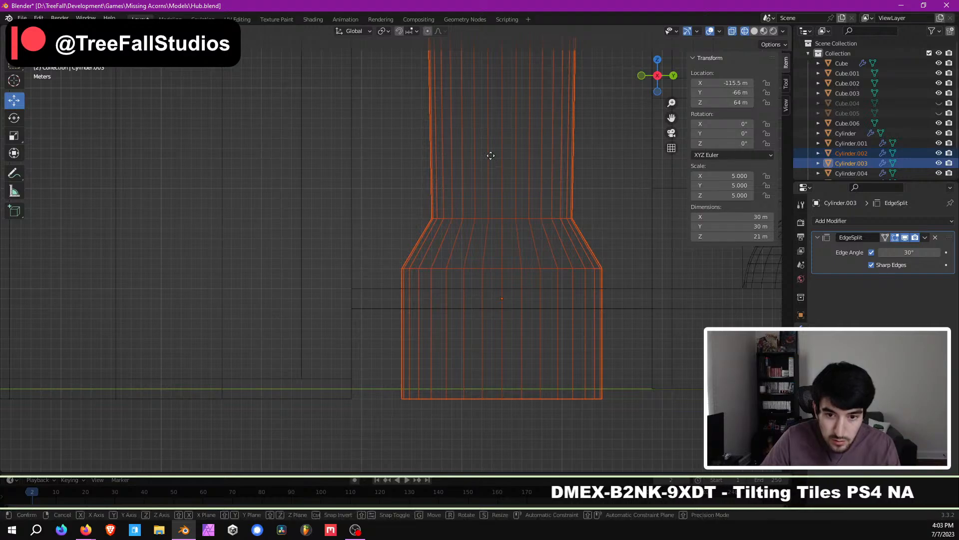
right_click(491, 155)
key(g)
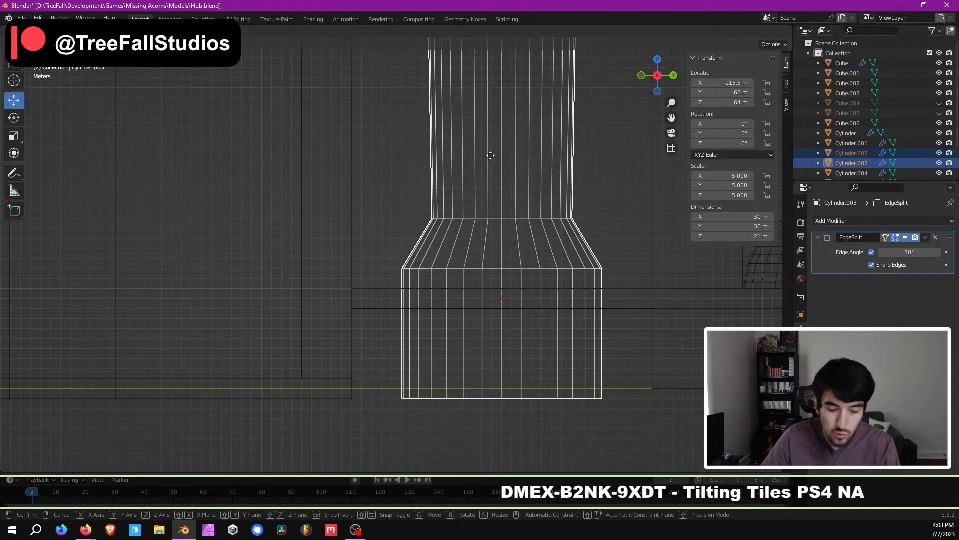
right_click(476, 156)
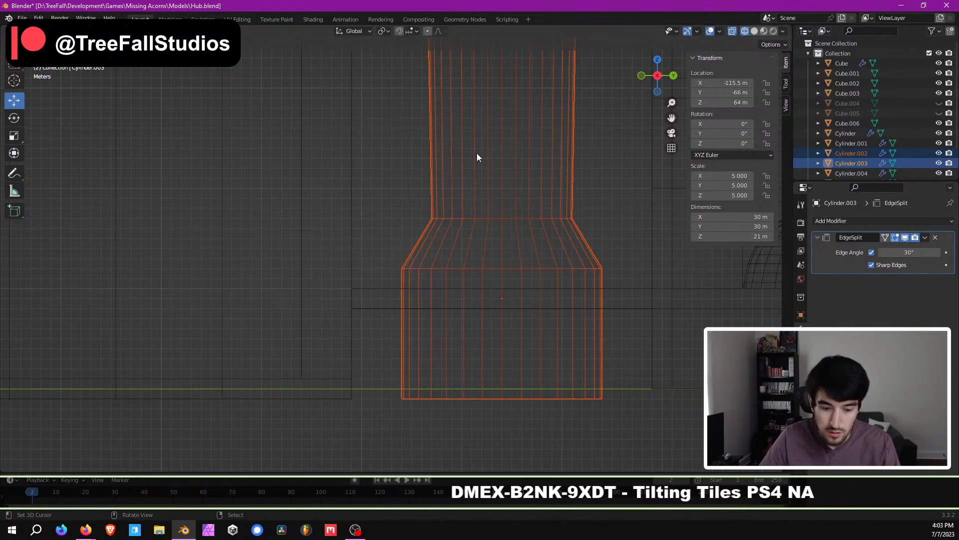
key(g)
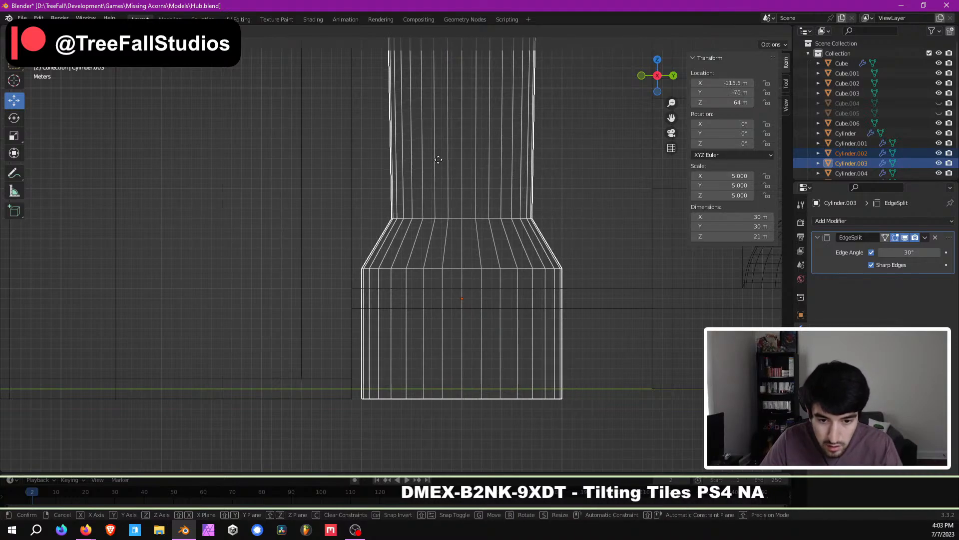
click(428, 164)
Step: Return the viewport to solid shading and examine the towers' positions against the courtyard walls from several sides
scroll(424, 190, down, 3)
mouse_move(423, 198)
middle_down()
mouse_move(357, 279)
mouse_move(518, 230)
mouse_move(499, 249)
mouse_move(402, 264)
middle_up()
scroll(403, 251, up, 2)
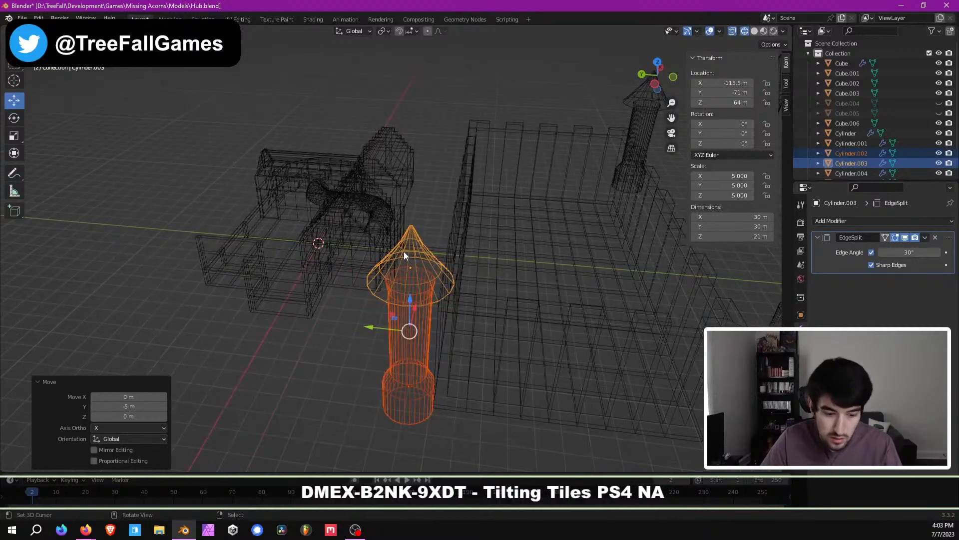
key(z)
key(6)
scroll(409, 260, up, 6)
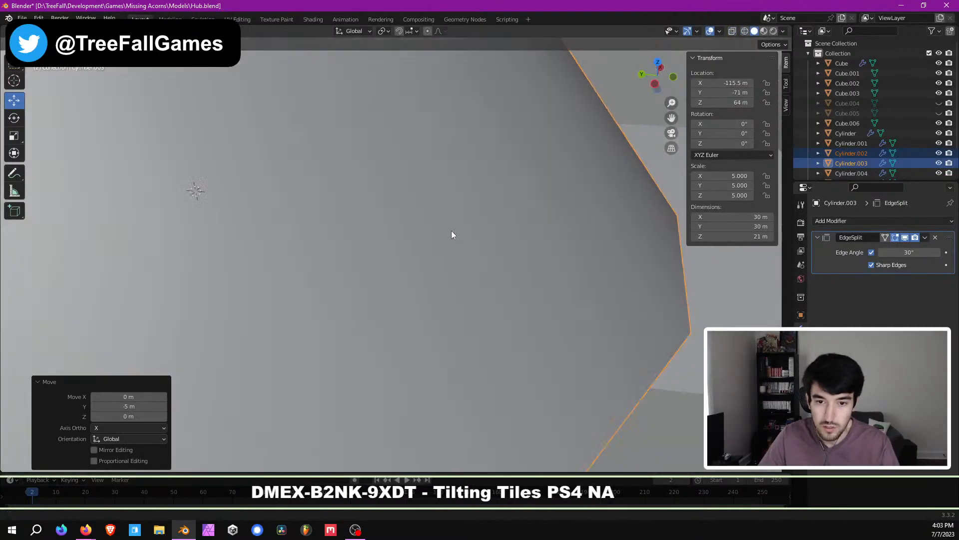
shift+middle_drag(451, 230, 338, 339)
scroll(434, 232, down, 3)
scroll(463, 311, down, 2)
scroll(369, 335, down, 3)
scroll(467, 286, up, 2)
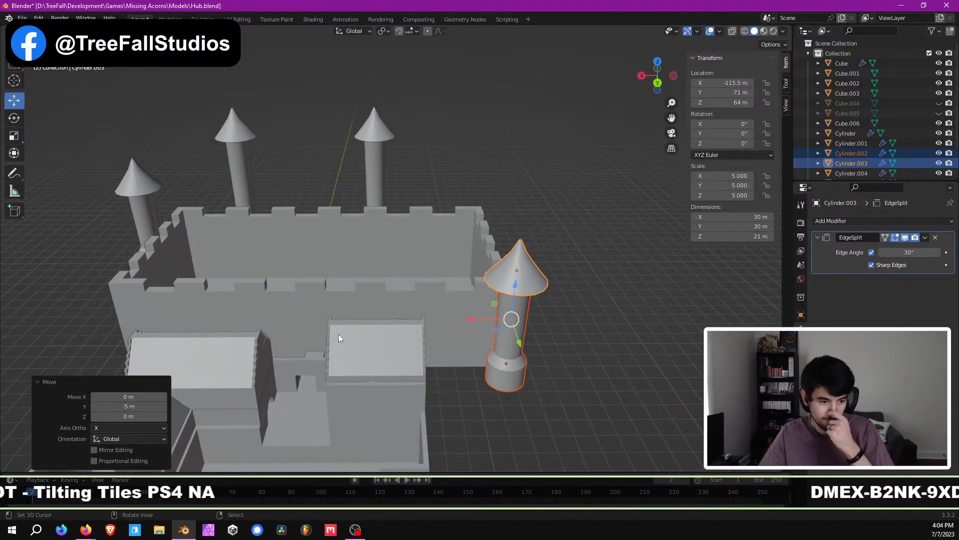
middle_drag(495, 301, 415, 250)
click(552, 250)
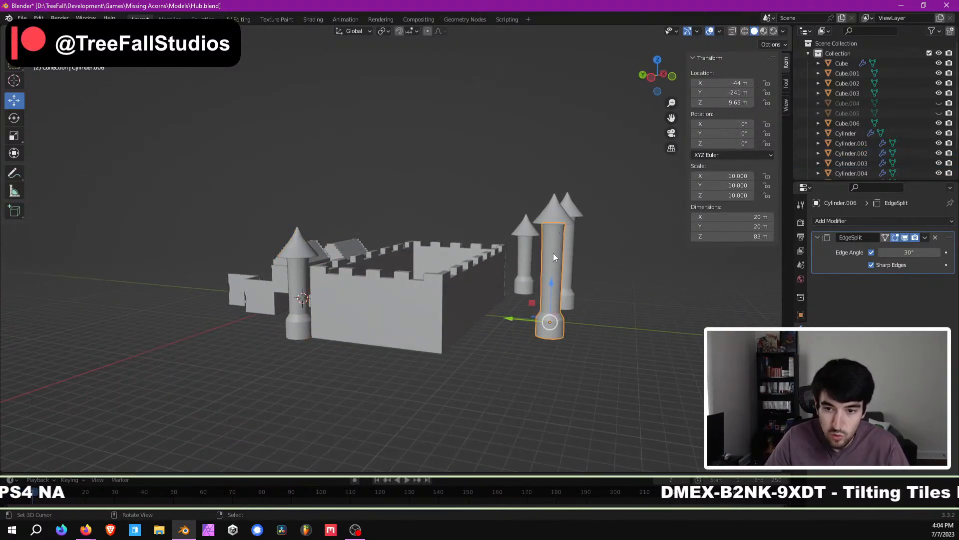
middle_drag(524, 233, 294, 295)
scroll(306, 300, up, 2)
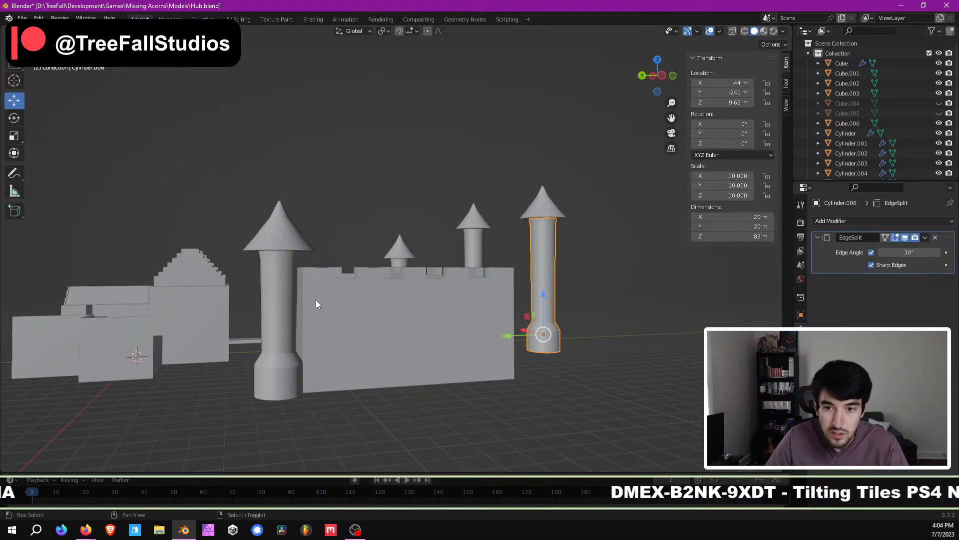
middle_drag(388, 330, 429, 296)
middle_drag(353, 317, 329, 334)
Step: In wireframe top view, move the shaft and roof of the hub-side tower -10 m along Y to centre them on the courtyard's corner
click(280, 337)
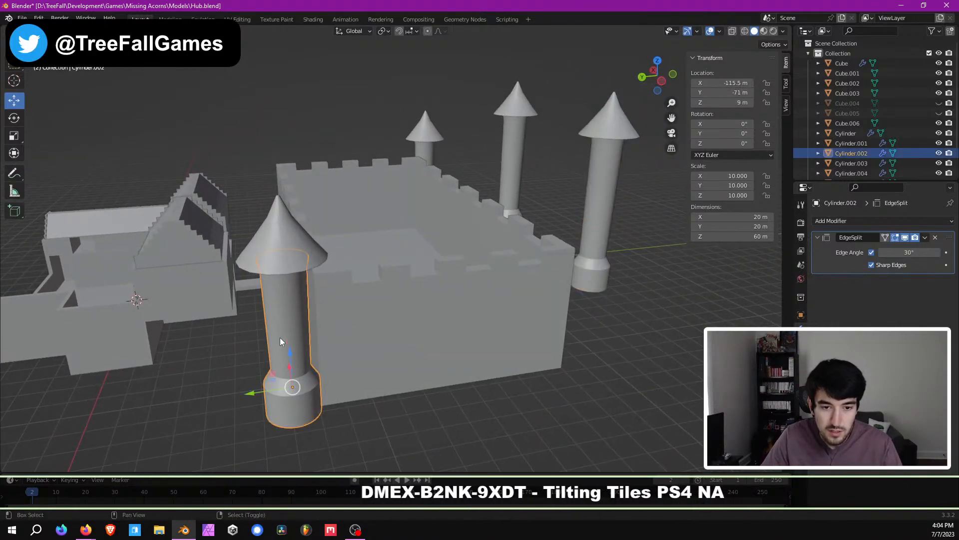
shift+click(292, 244)
key(KP_7)
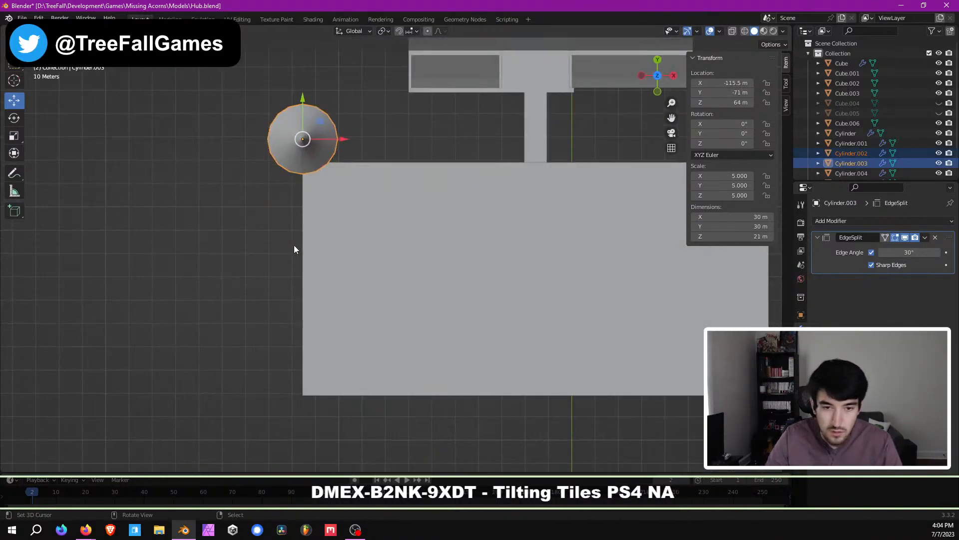
key(z)
key(4)
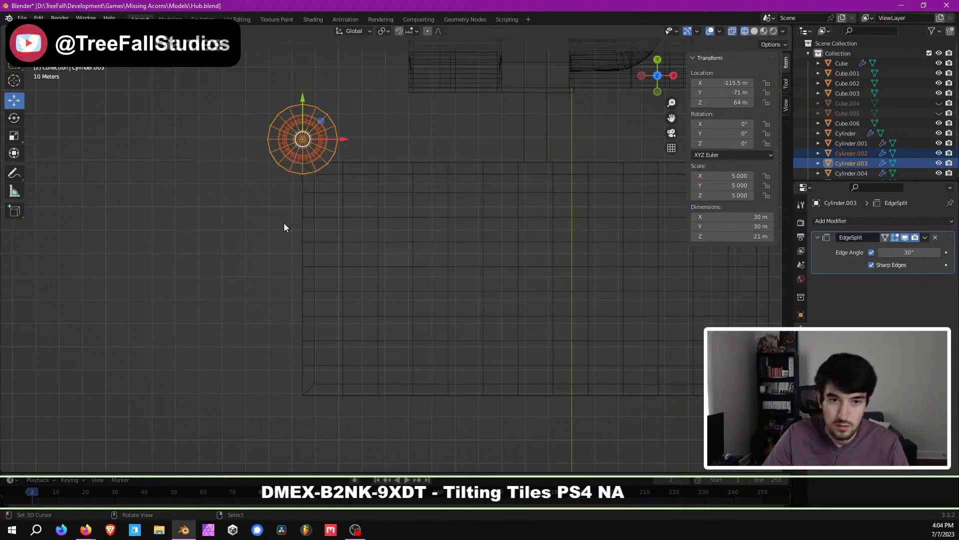
scroll(313, 158, up, 5)
shift+middle_drag(290, 116, 396, 302)
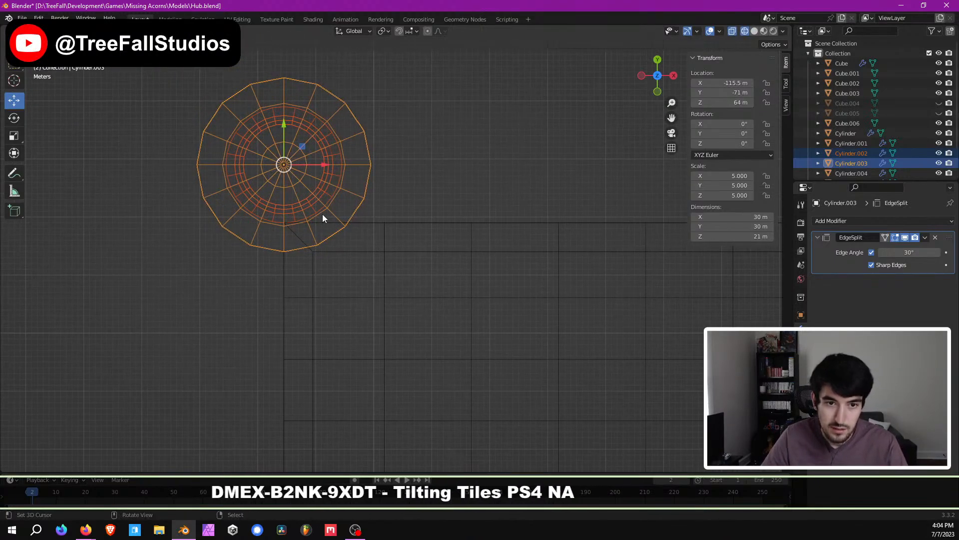
key(g)
key(y)
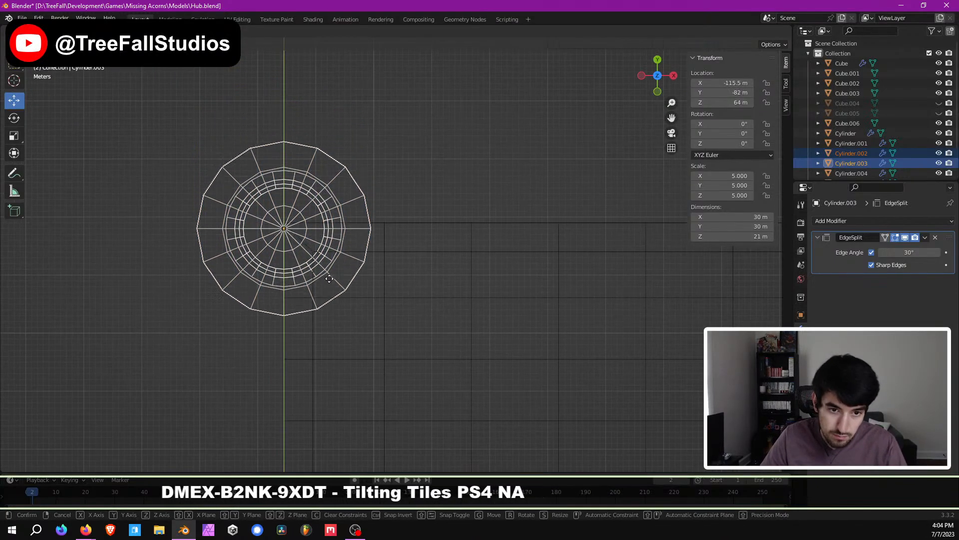
click(326, 249)
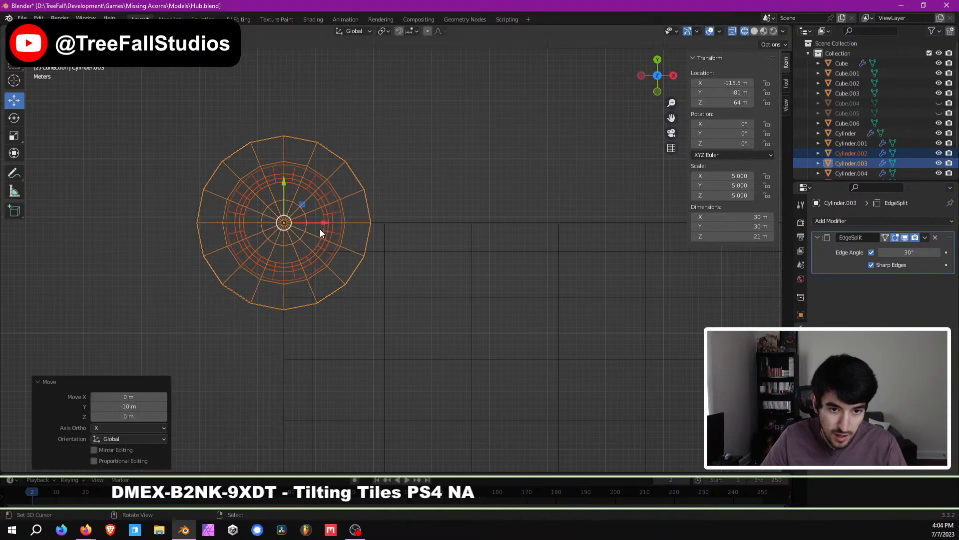
key(g)
key(x)
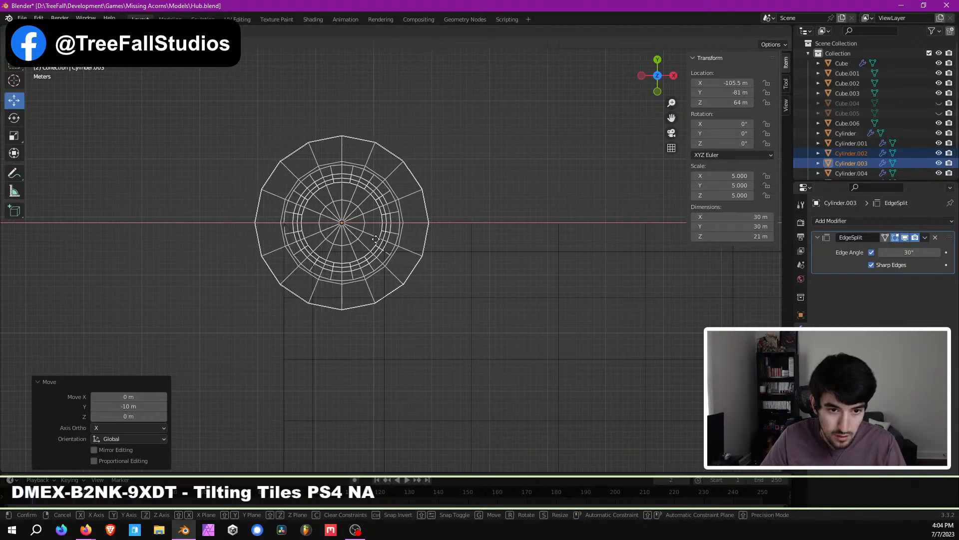
right_click(381, 242)
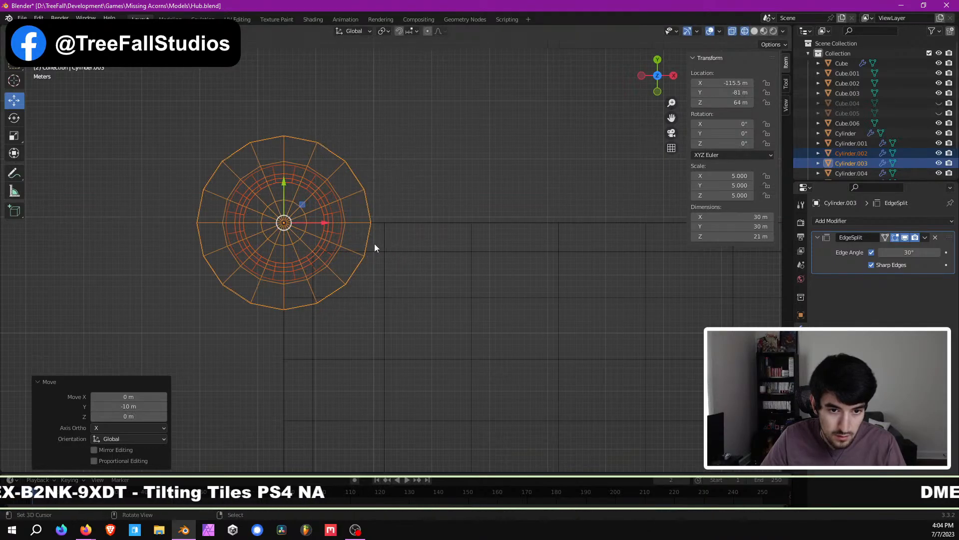
Step: Return to solid shading, clear the selection, and examine the repositioned corner tower together with the rest of the castle
mouse_move(375, 245)
middle_down()
mouse_move(339, 219)
mouse_move(405, 171)
mouse_move(433, 176)
mouse_move(469, 206)
mouse_move(488, 200)
middle_up()
key(shift+z)
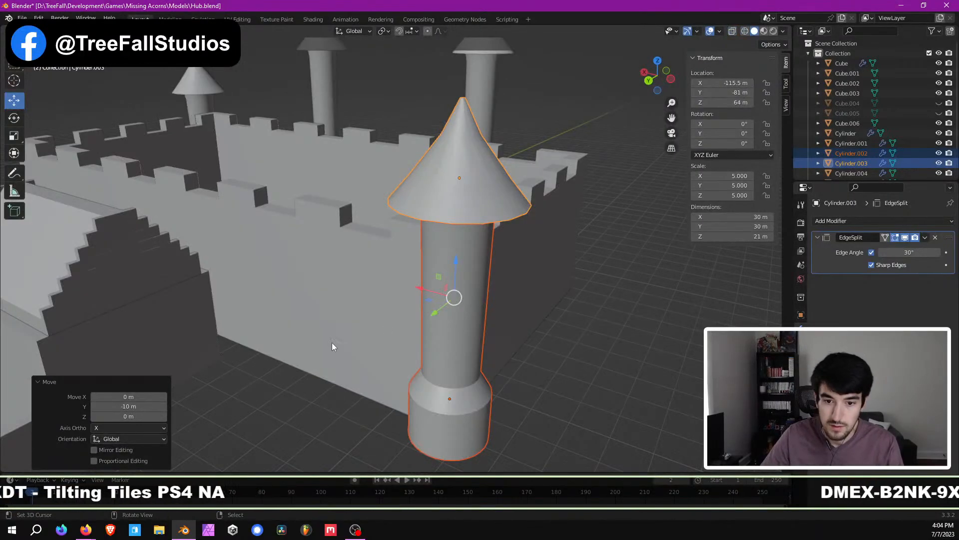
middle_drag(332, 343, 418, 372)
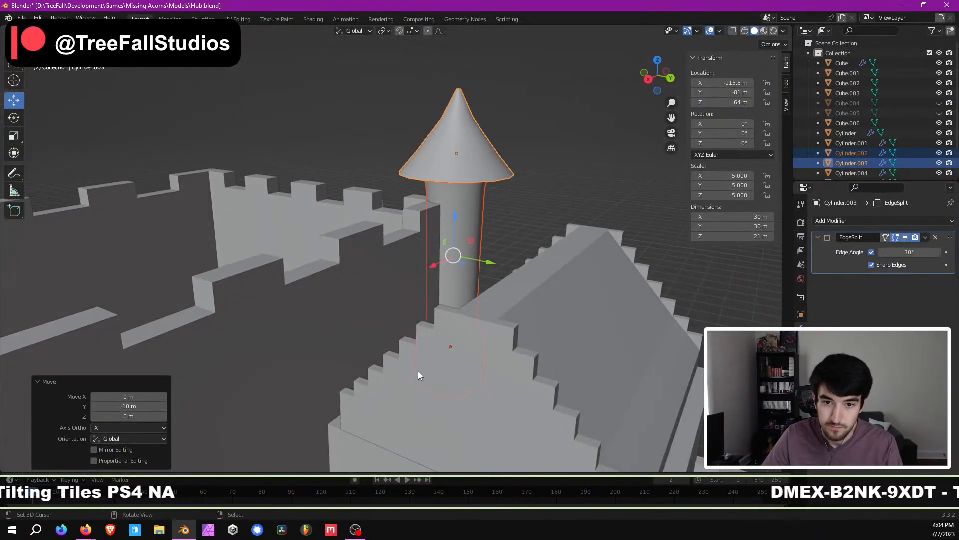
key(alt+a)
scroll(413, 315, down, 5)
middle_drag(415, 284, 430, 297)
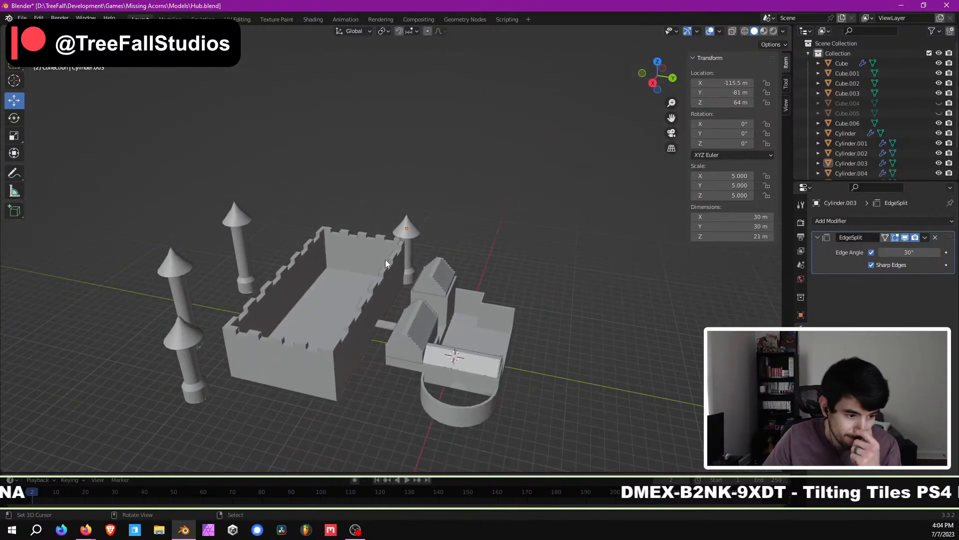
middle_drag(389, 269, 373, 267)
scroll(433, 276, up, 6)
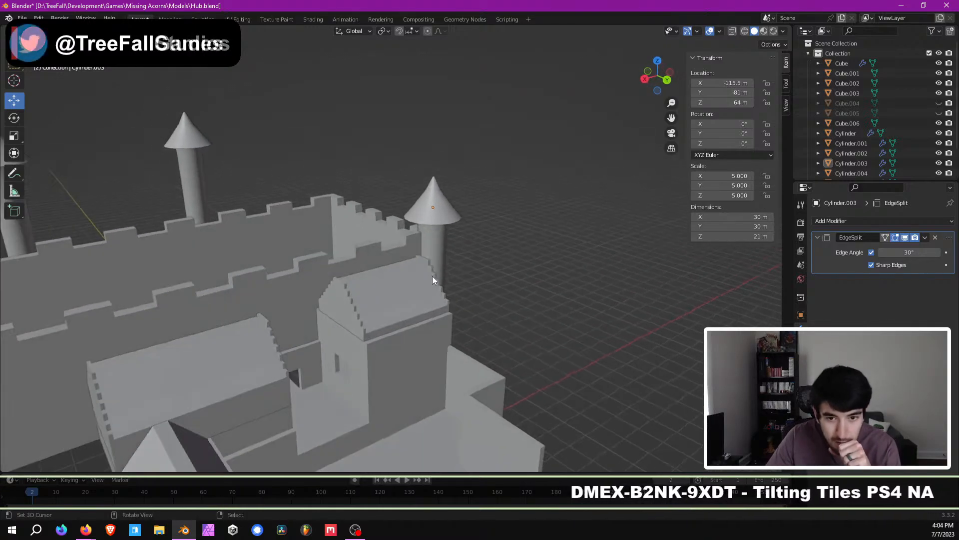
scroll(430, 312, down, 6)
middle_drag(431, 313, 457, 277)
scroll(335, 286, down, 5)
Step: Select the repositioned tower's roof and inspect how the tower meets the courtyard wall at close range
click(430, 252)
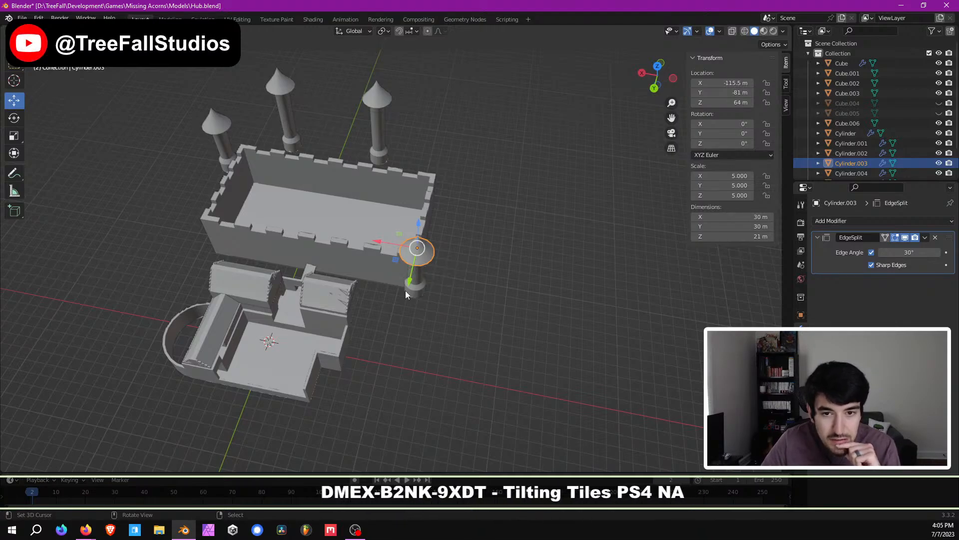
middle_drag(406, 317, 422, 274)
scroll(422, 273, up, 3)
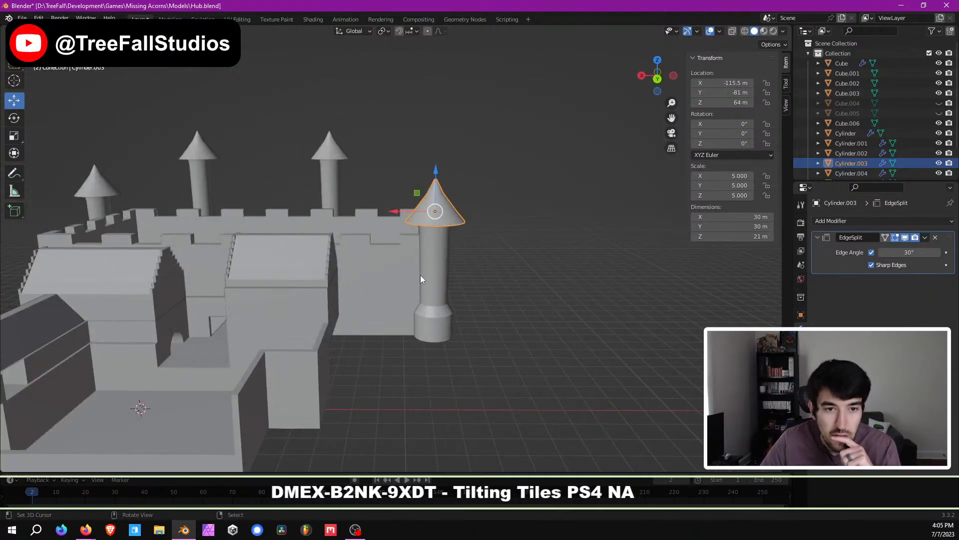
middle_drag(421, 268, 394, 273)
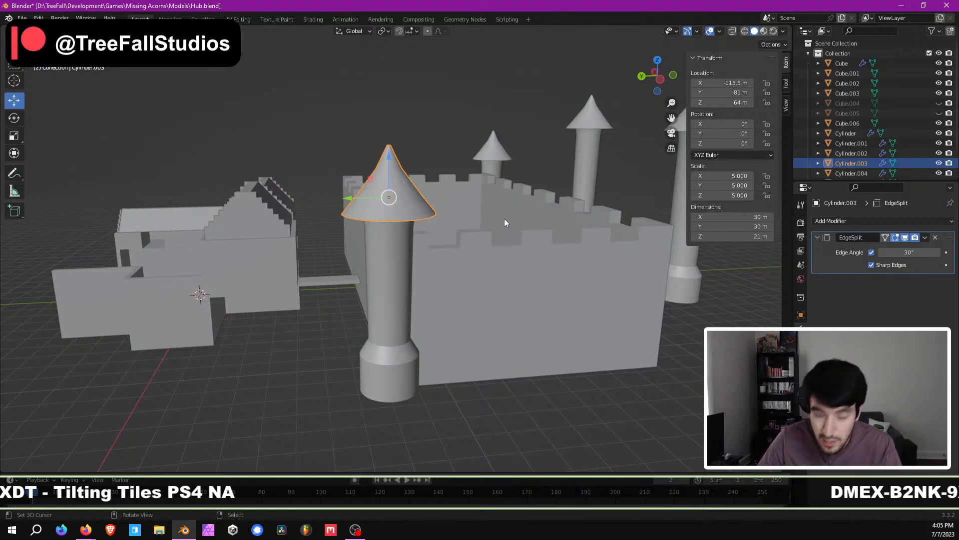
middle_drag(504, 218, 517, 194)
middle_drag(464, 248, 427, 220)
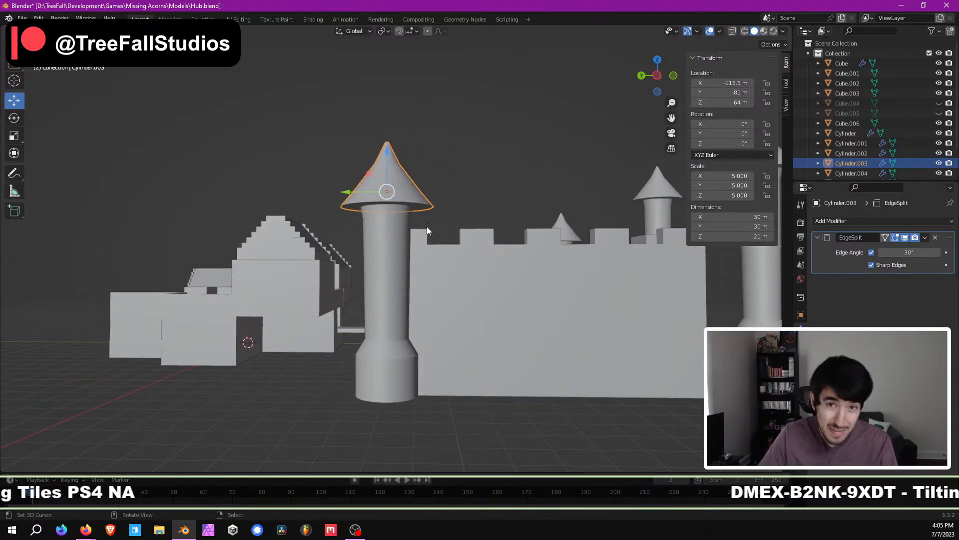
scroll(428, 230, up, 6)
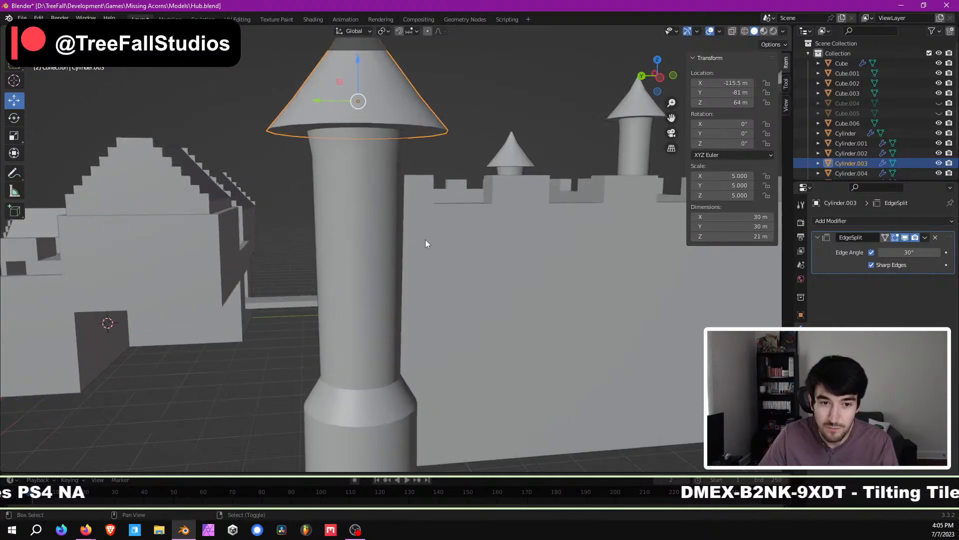
middle_drag(425, 239, 402, 234)
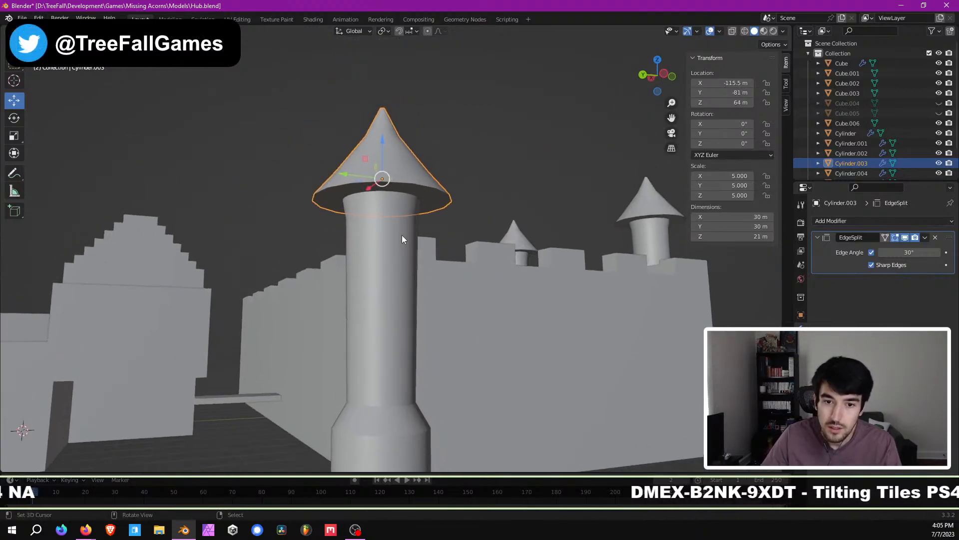
Step: Set the Y location of both the roof and shaft of the tower at X 114 m to -81 m, matching the repositioned corner tower
click(402, 235)
scroll(402, 235, down, 4)
middle_drag(394, 269, 378, 288)
click(377, 213)
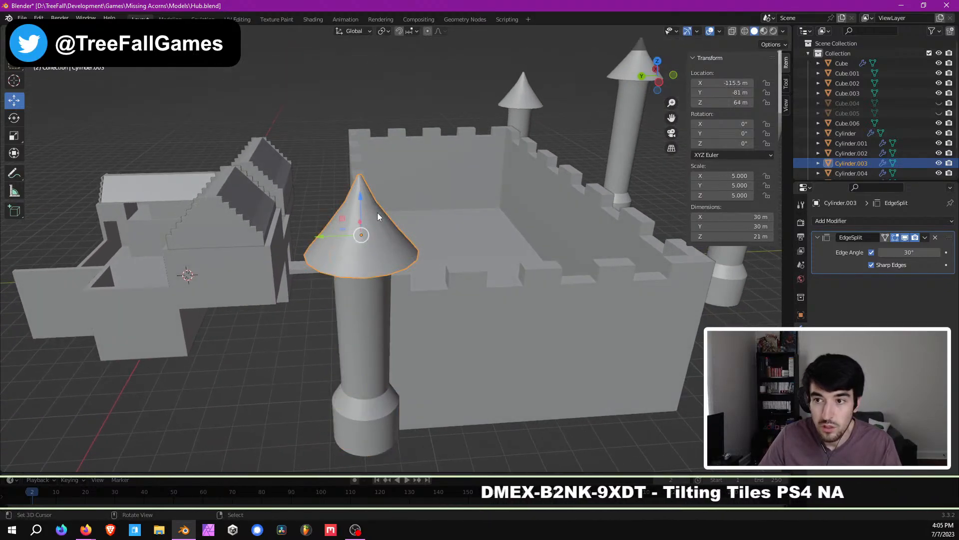
middle_drag(377, 212, 386, 241)
middle_drag(583, 92, 481, 205)
click(522, 141)
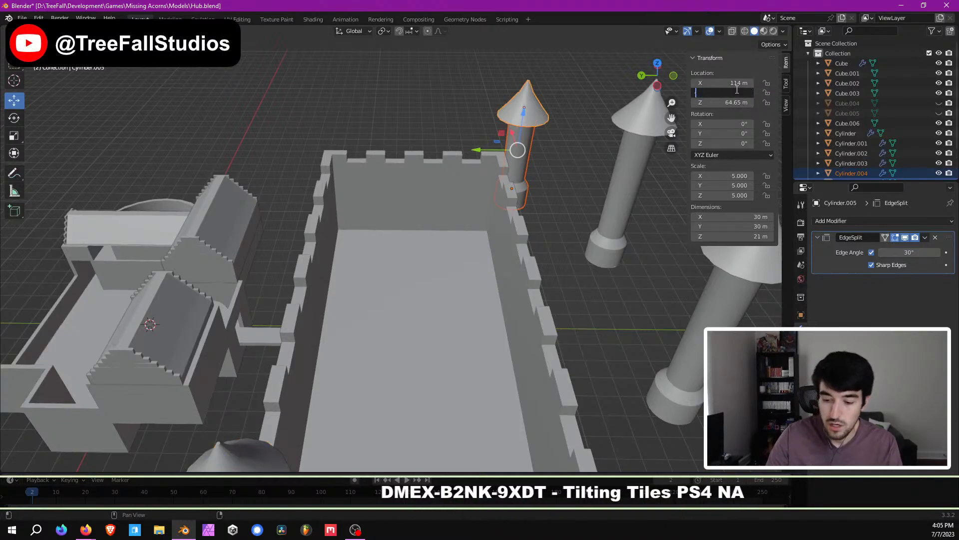
key(Return)
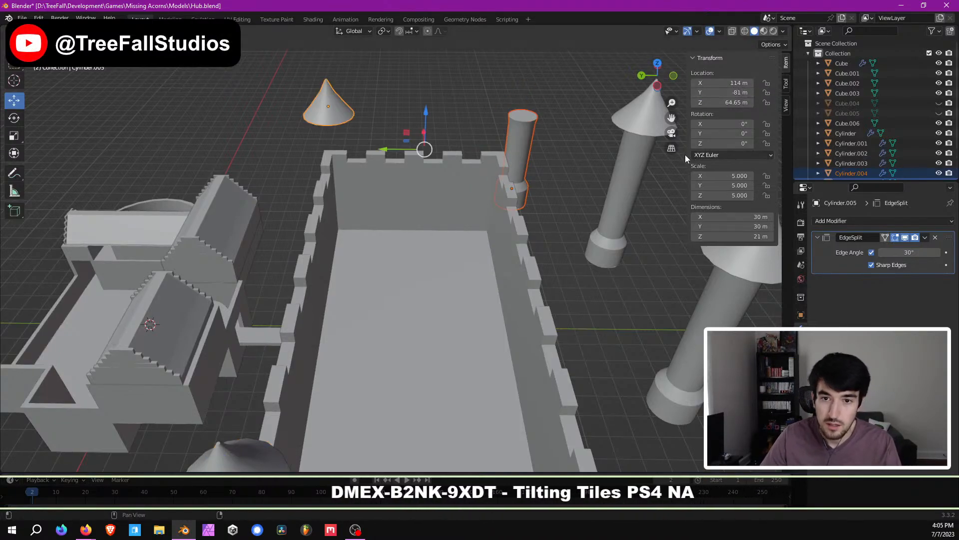
click(535, 132)
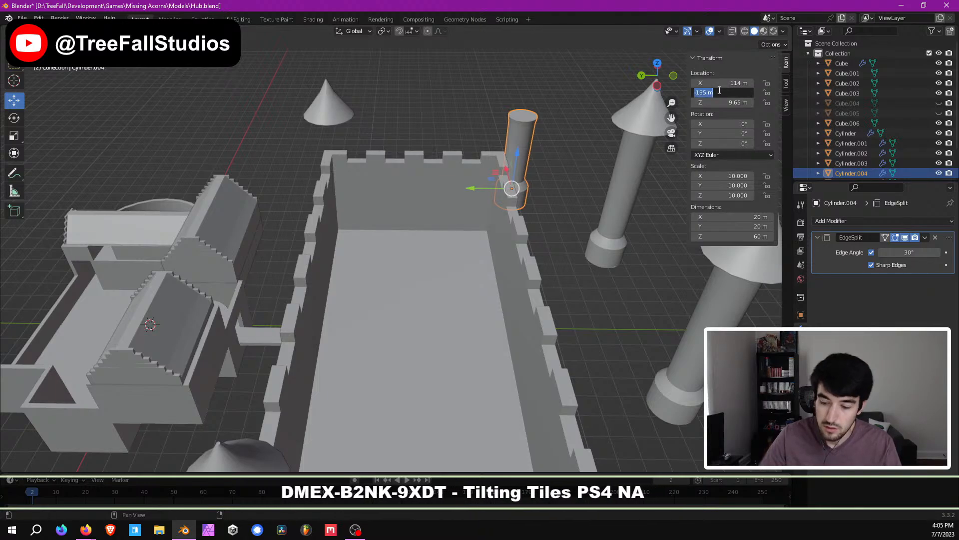
key(Return)
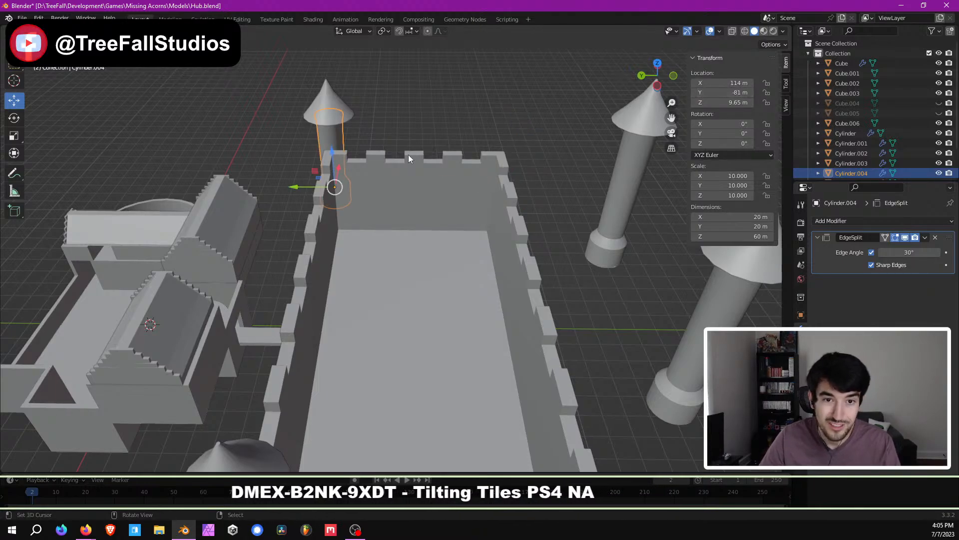
Step: In wireframe top view, move the shaft and roof of the tower at X 114 m by -30 m along X towards the courtyard's corner
shift+middle_drag(308, 261, 352, 164)
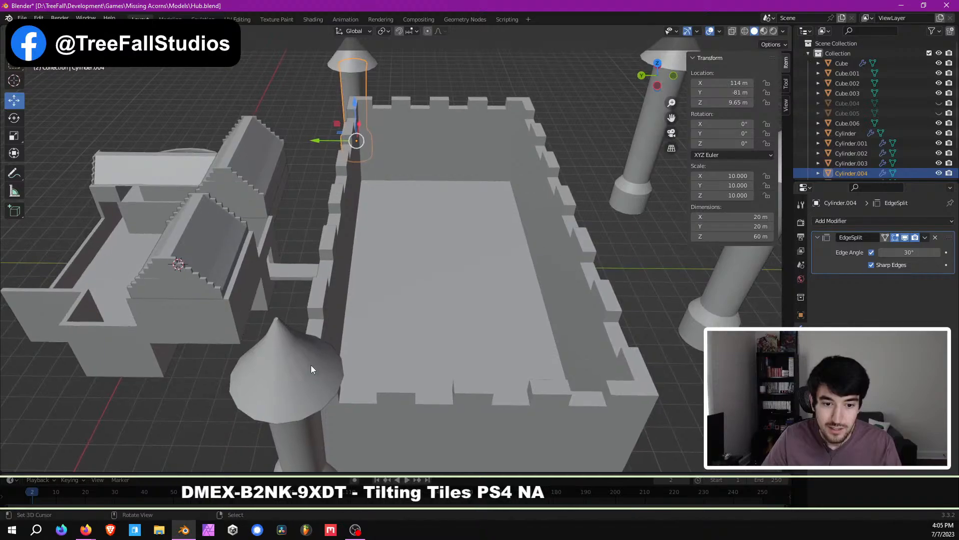
scroll(313, 370, down, 1)
scroll(319, 385, down, 2)
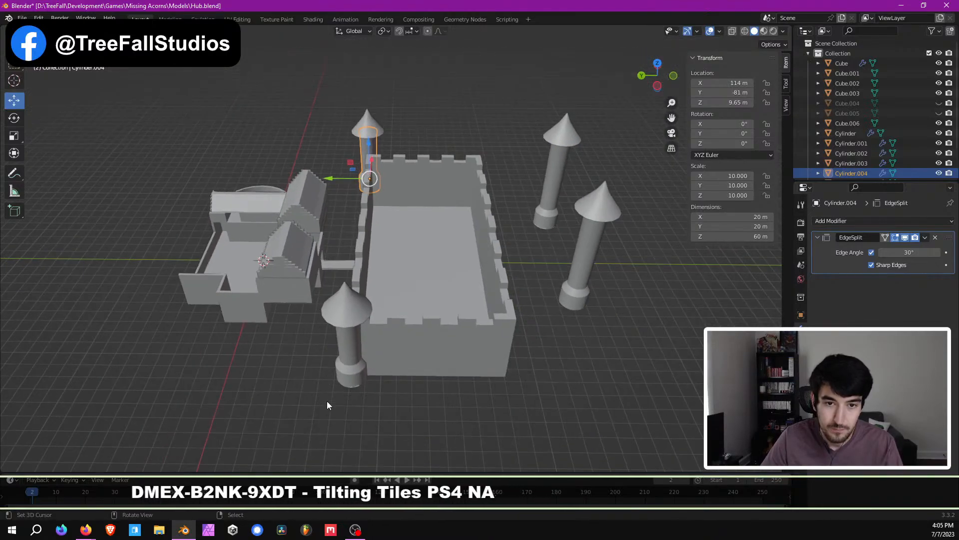
click(348, 368)
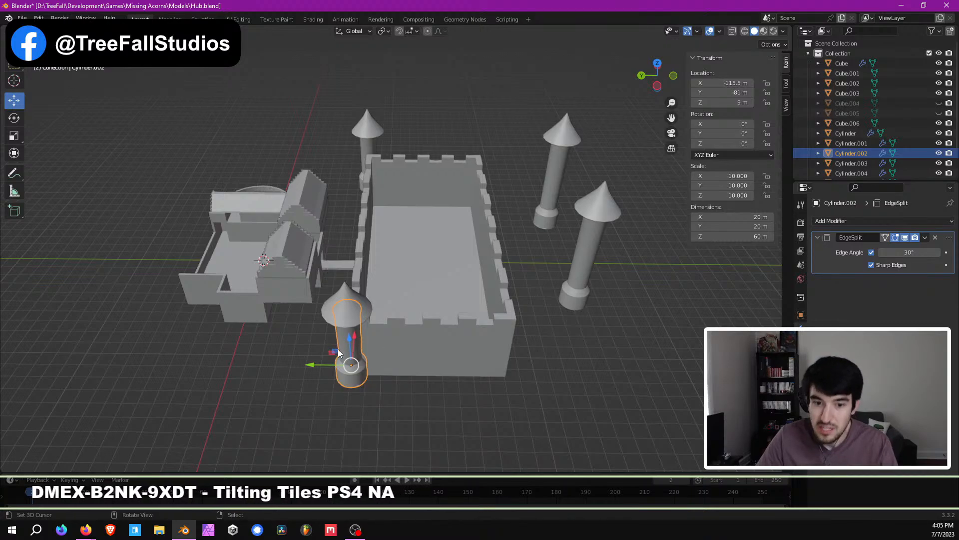
middle_drag(338, 349, 365, 331)
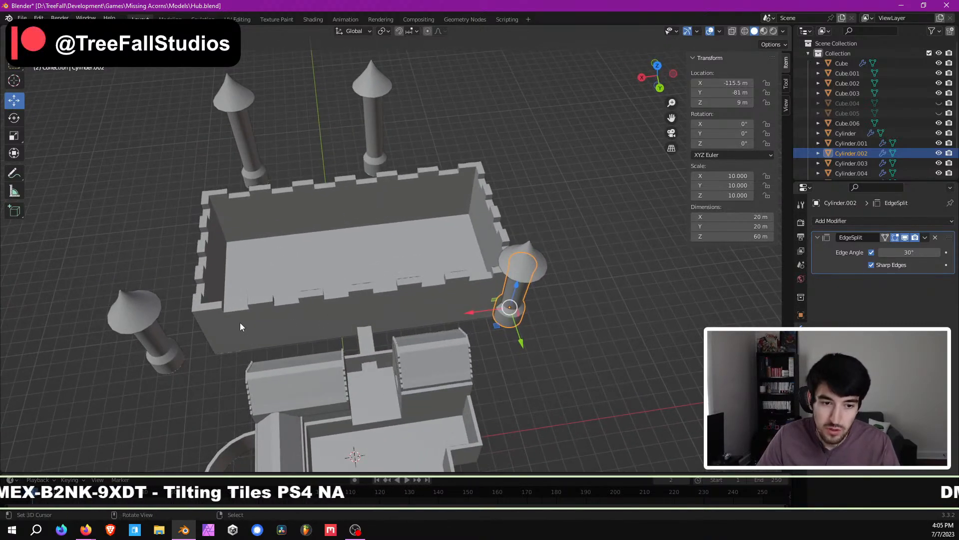
click(145, 303)
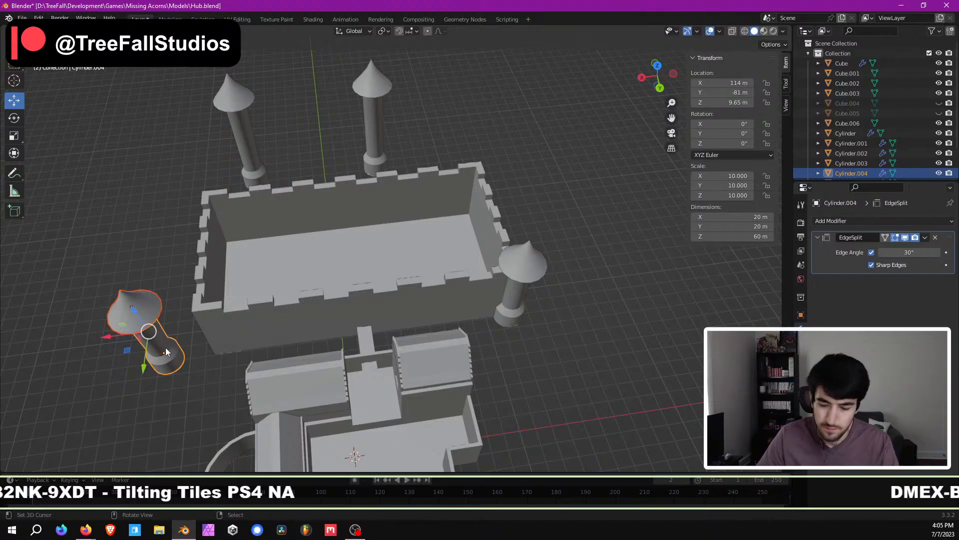
key(KP_7)
key(z)
key(KP_4)
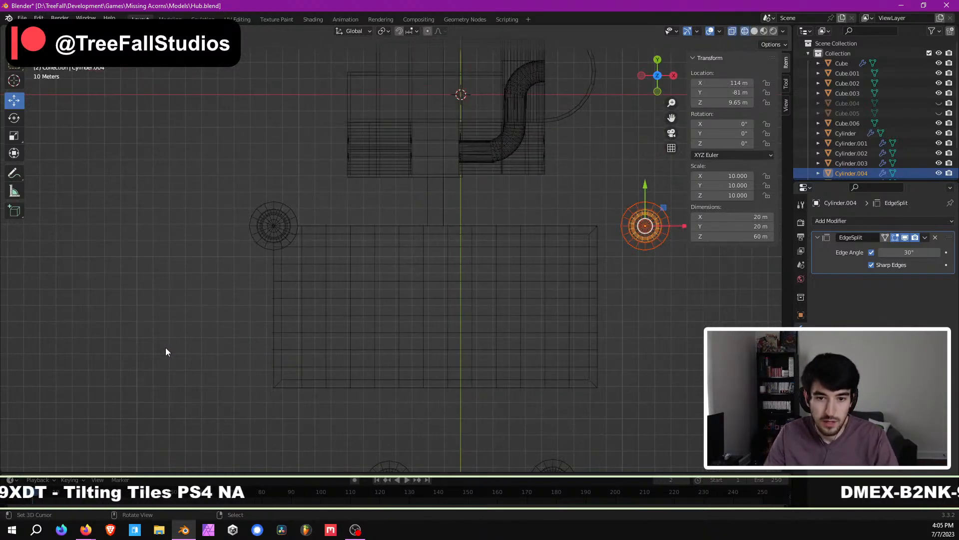
scroll(542, 224, up, 3)
shift+middle_drag(563, 229, 368, 245)
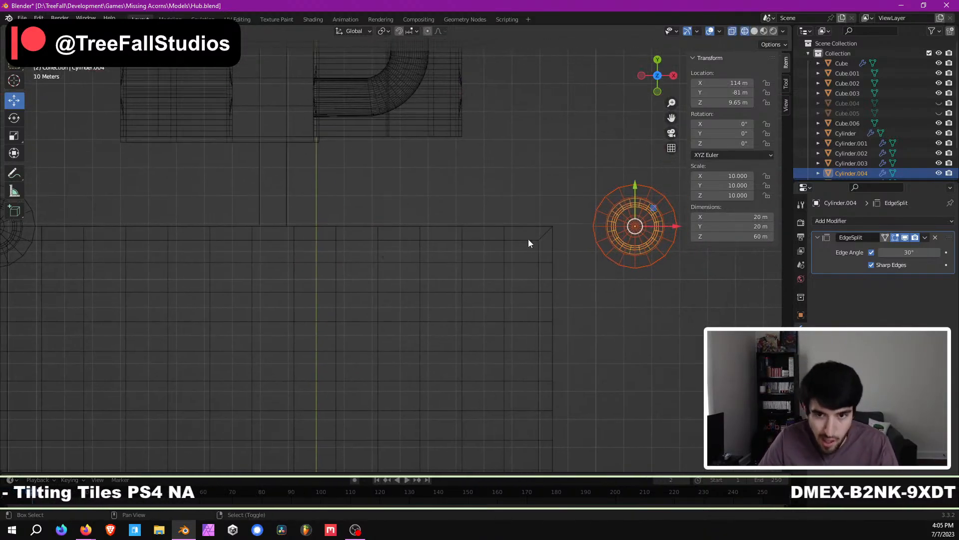
shift+middle_drag(528, 239, 398, 251)
scroll(455, 256, up, 3)
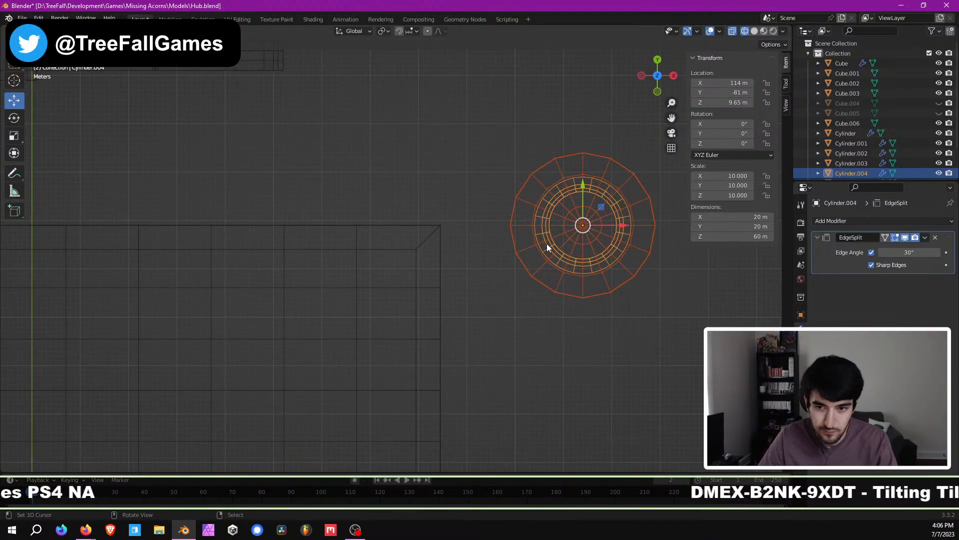
key(g)
key(x)
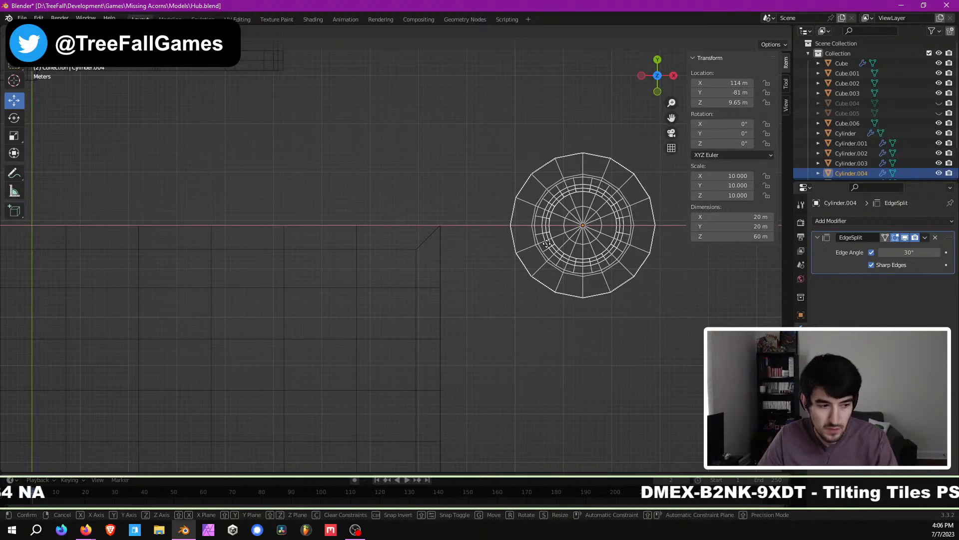
click(401, 233)
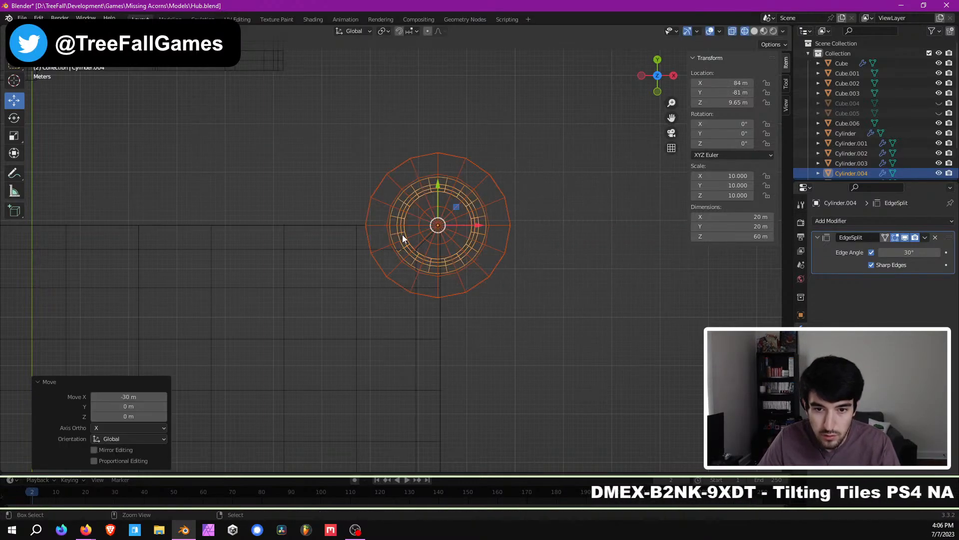
Step: Move the same tower's shaft and roof another 0.5 m along X to centre them on the courtyard's corner
scroll(467, 217, up, 8)
scroll(431, 313, up, 3)
shift+middle_drag(495, 331, 381, 305)
scroll(461, 315, up, 2)
key(g)
key(x)
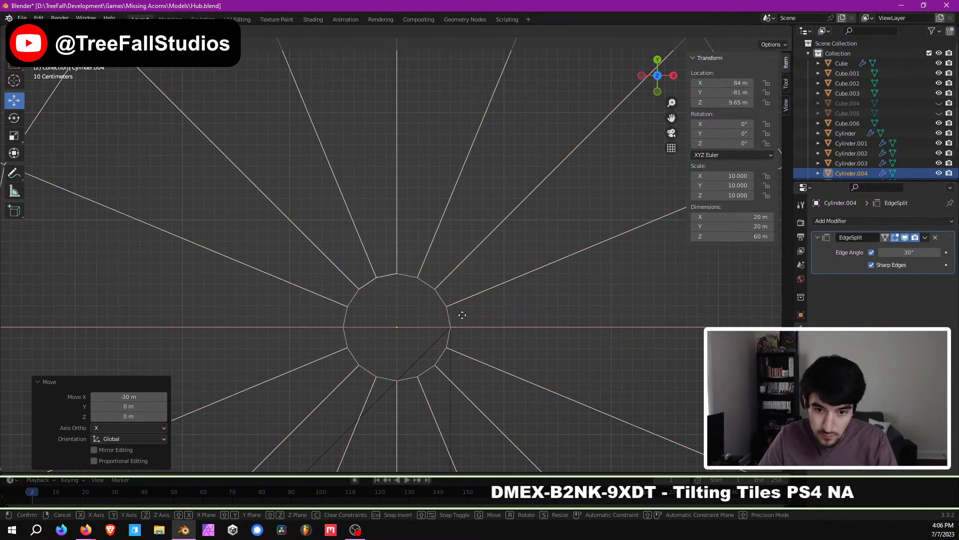
click(515, 318)
Step: Return to solid shading, clear the selection, and examine both hub-side corner towers together with the rest of the castle
scroll(492, 332, down, 6)
middle_drag(492, 331, 441, 276)
scroll(441, 277, down, 4)
key(shift+z)
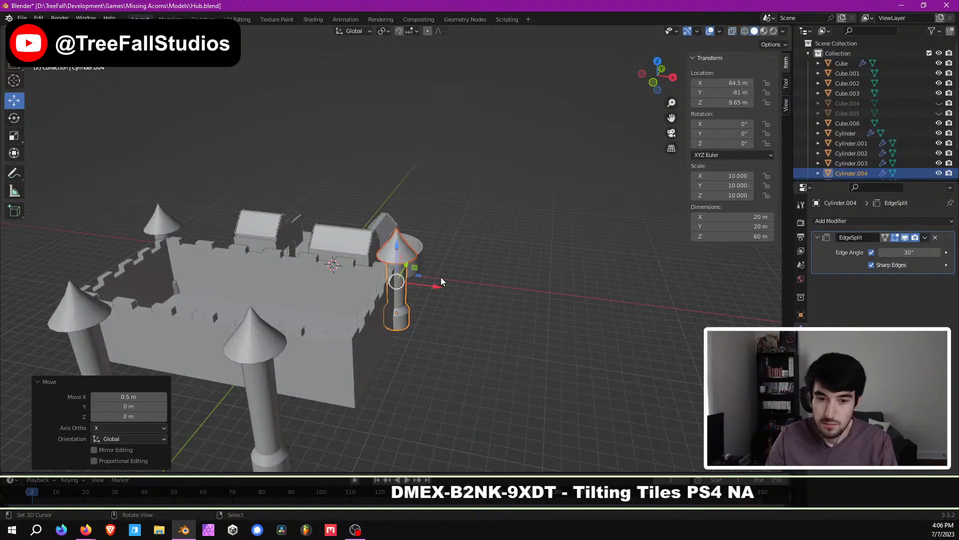
key(a)
key(alt+a)
middle_drag(458, 288, 545, 179)
scroll(506, 284, down, 4)
scroll(526, 318, up, 2)
scroll(576, 202, up, 5)
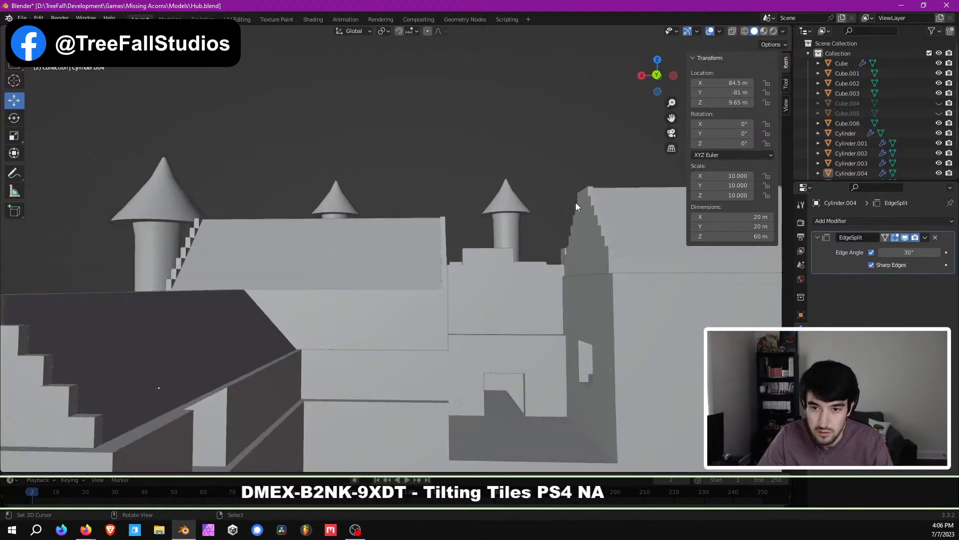
Step: Select the stepped-gable roof of the tall hub building and inspect its mesh and its surroundings from several angles
middle_drag(346, 298, 370, 269)
click(365, 233)
key(Tab)
middle_drag(440, 280, 405, 272)
scroll(421, 292, up, 3)
scroll(418, 287, up, 3)
scroll(406, 273, down, 8)
key(Tab)
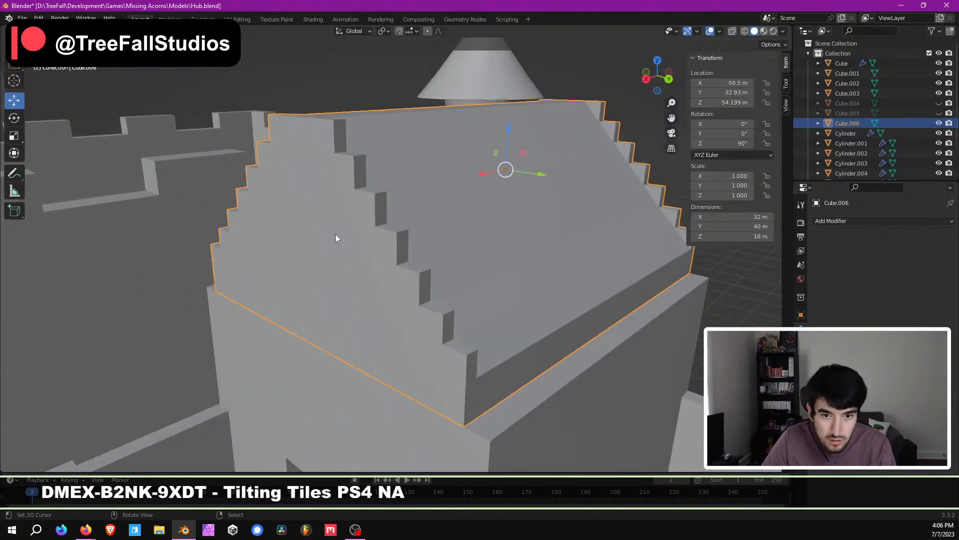
key(Tab)
key(Tab)
scroll(377, 293, down, 8)
mouse_move(442, 293)
middle_down()
mouse_move(400, 319)
mouse_move(339, 313)
mouse_move(446, 311)
middle_up()
scroll(385, 318, up, 3)
scroll(445, 306, up, 8)
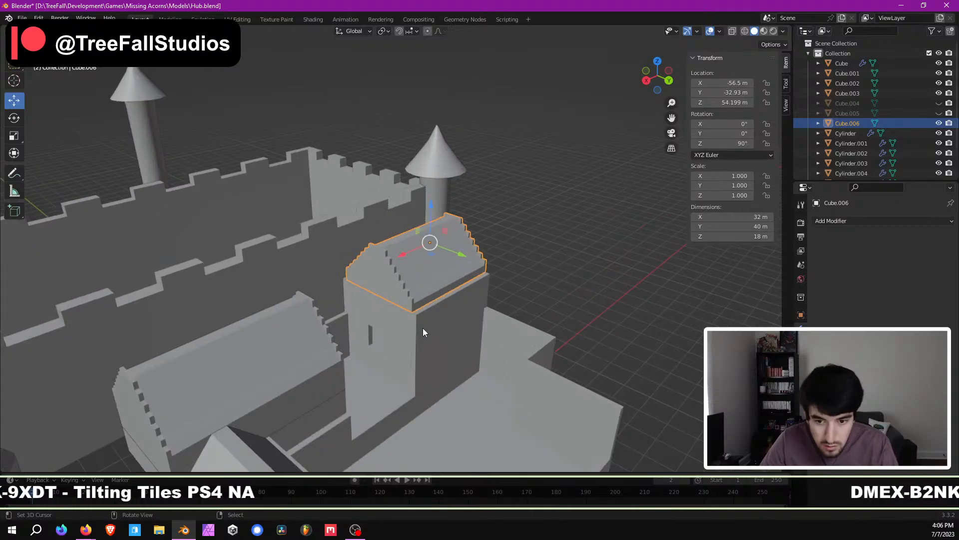
middle_drag(526, 415, 516, 294)
scroll(499, 293, down, 2)
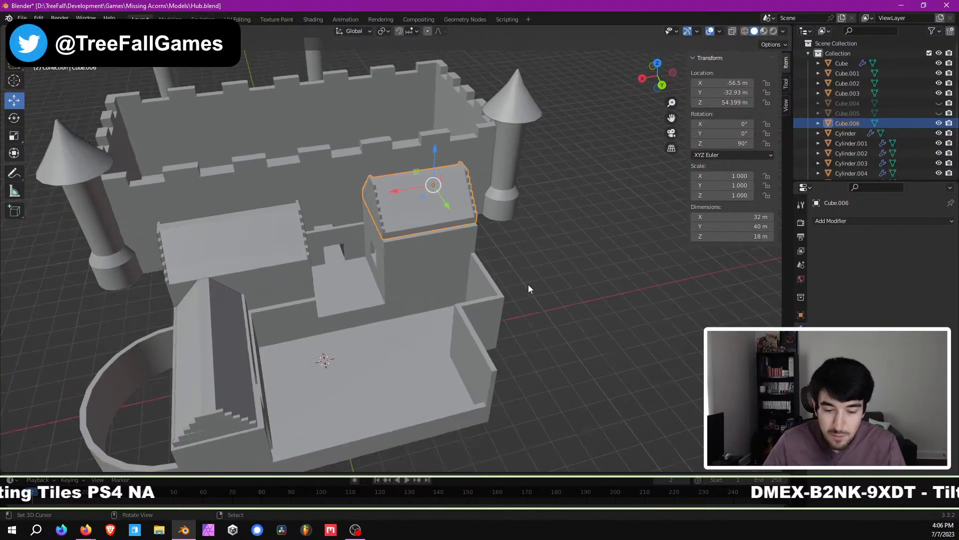
Step: Select the shaft and roof of the detached tower at X -44 m and move them 60 m along Y onto the courtyard's far wall line
middle_drag(388, 344, 404, 268)
click(597, 259)
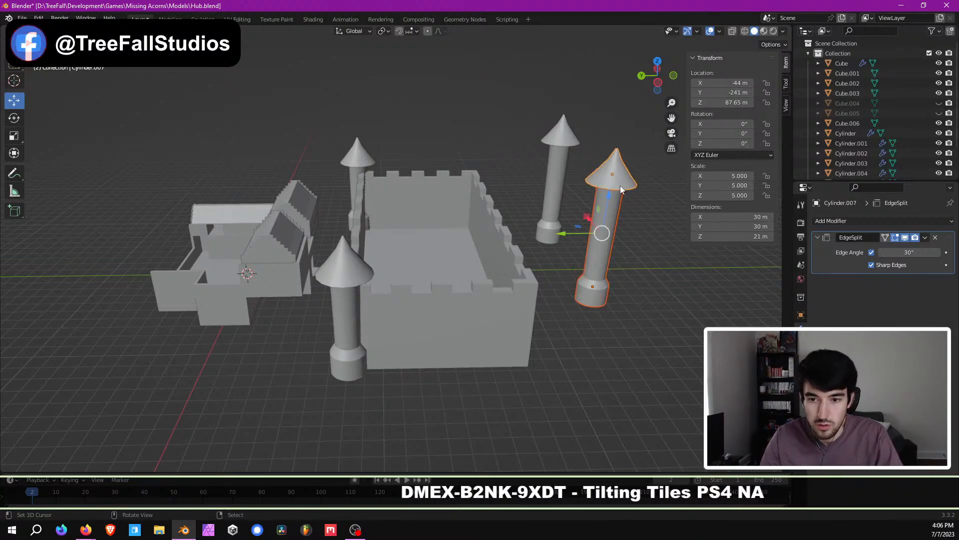
key(KP_7)
key(g)
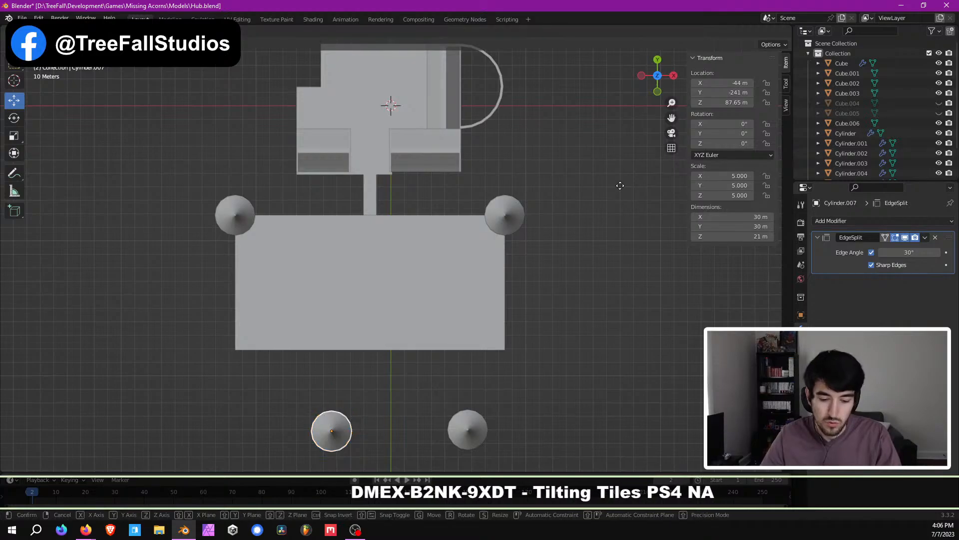
ctrl+click(616, 103)
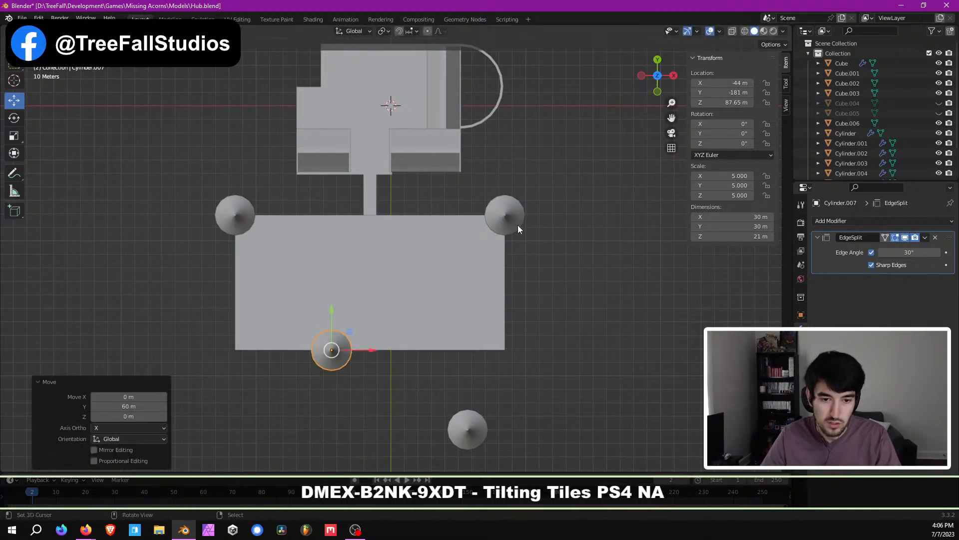
Step: In wireframe top view, move the far-wall tower's shaft and roof -64 m along X towards the courtyard's far corner
key(g)
right_click(472, 266)
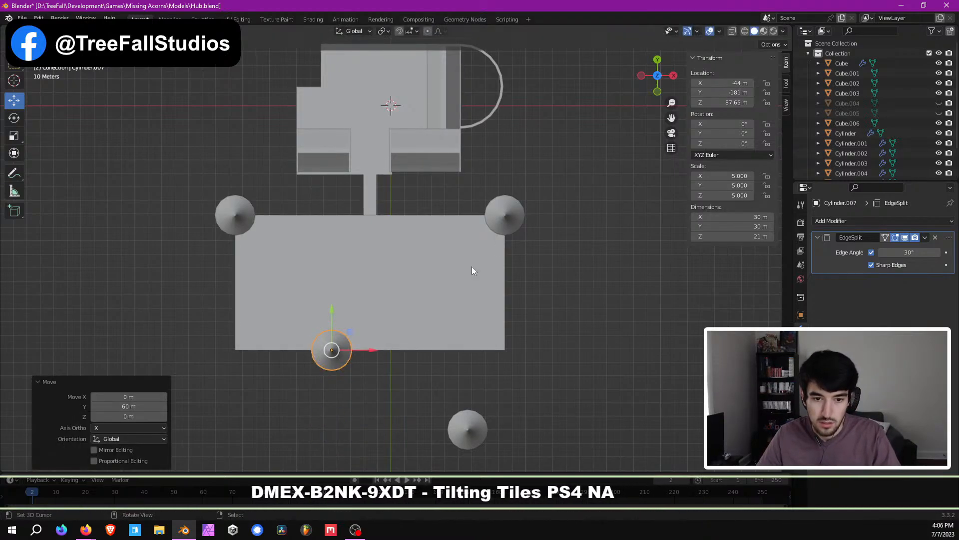
key(z)
key(w)
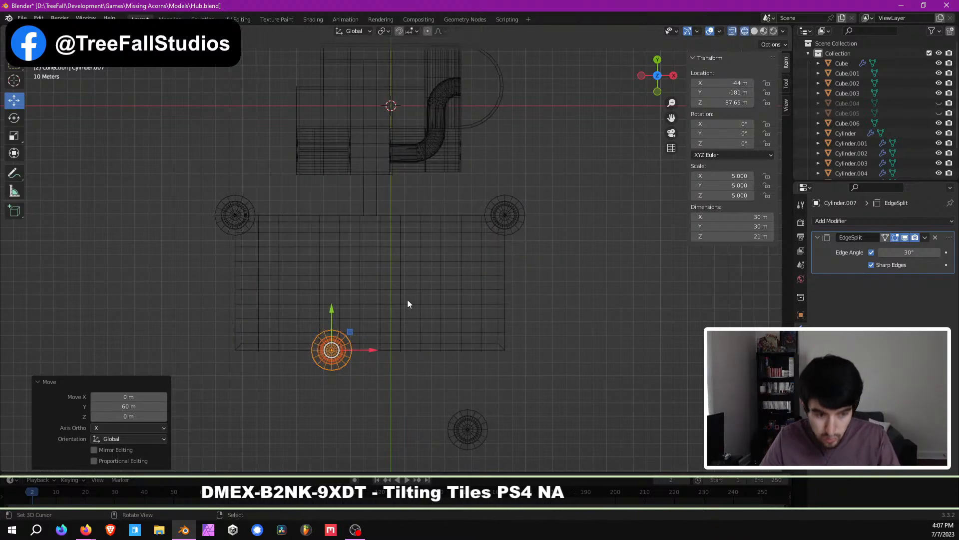
scroll(408, 304, up, 6)
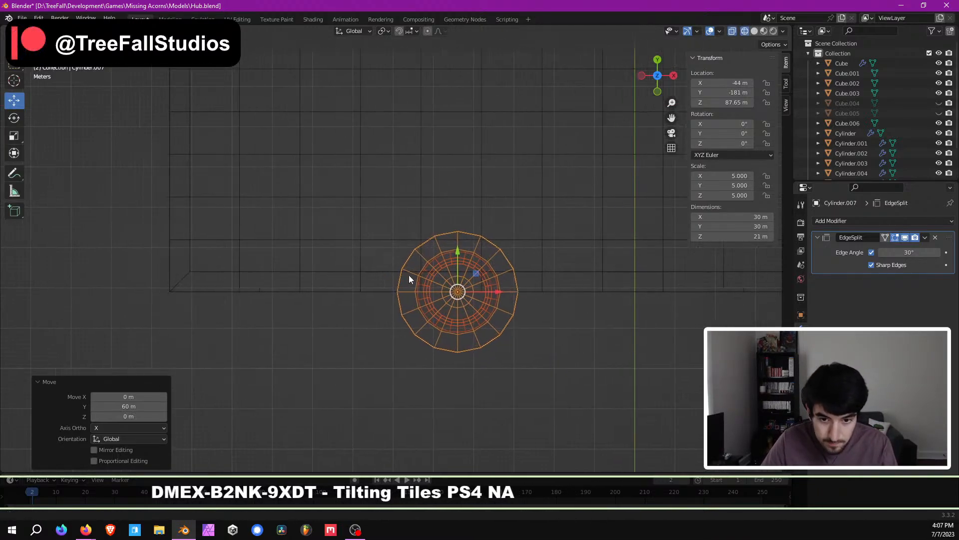
scroll(413, 290, up, 2)
key(g)
key(x)
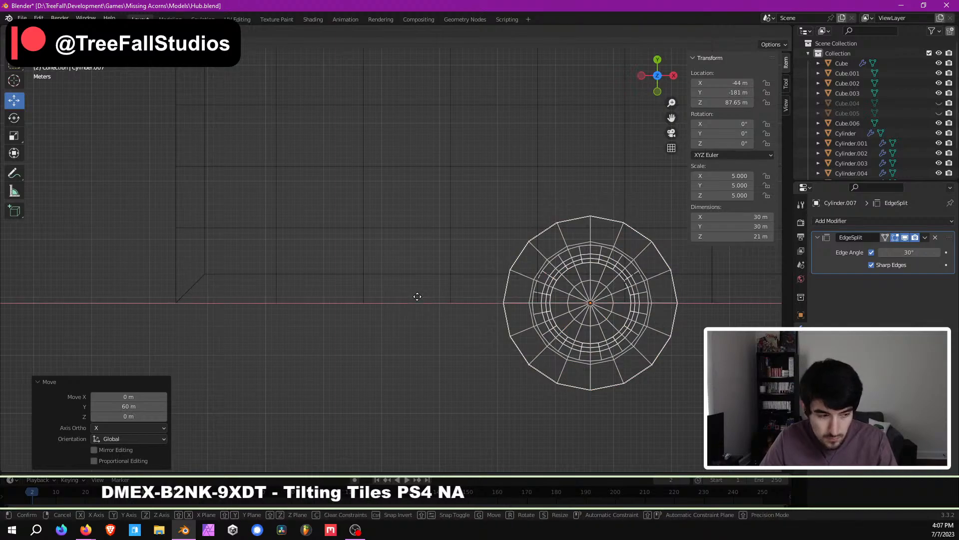
click(48, 275)
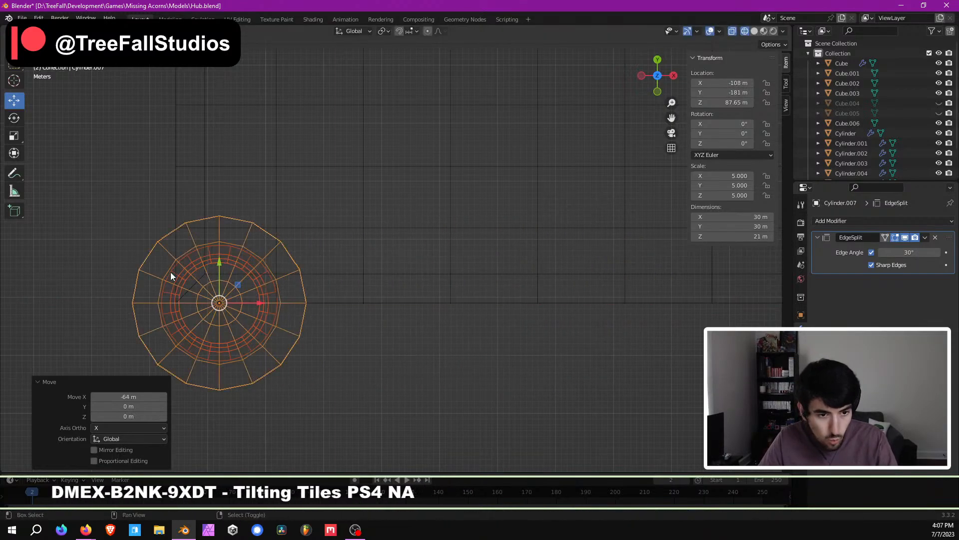
Step: Move the far-wall tower another -8 m and then 0.5 m along X to centre it on the corner at X -115.5 m
shift+middle_drag(186, 290, 404, 285)
scroll(404, 287, up, 3)
key(g)
key(x)
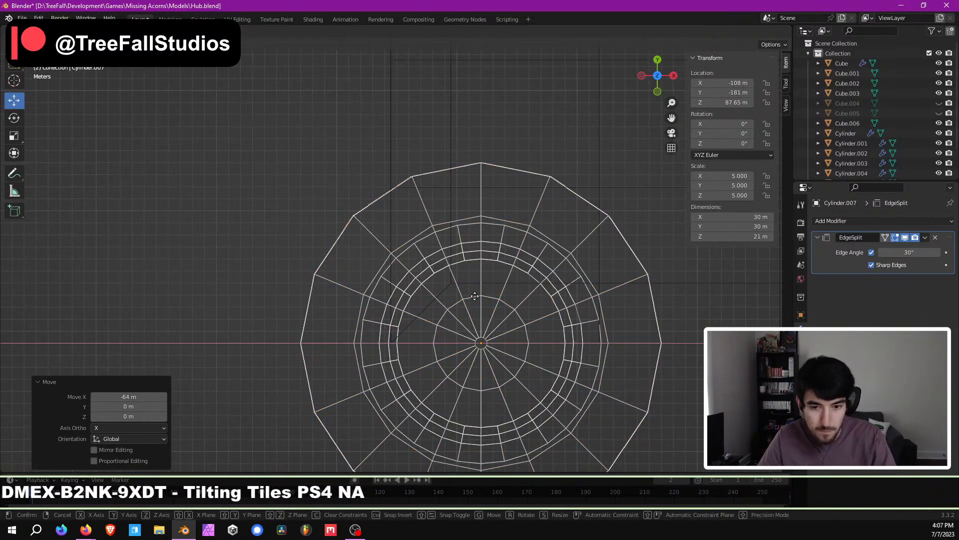
click(385, 296)
scroll(429, 360, up, 6)
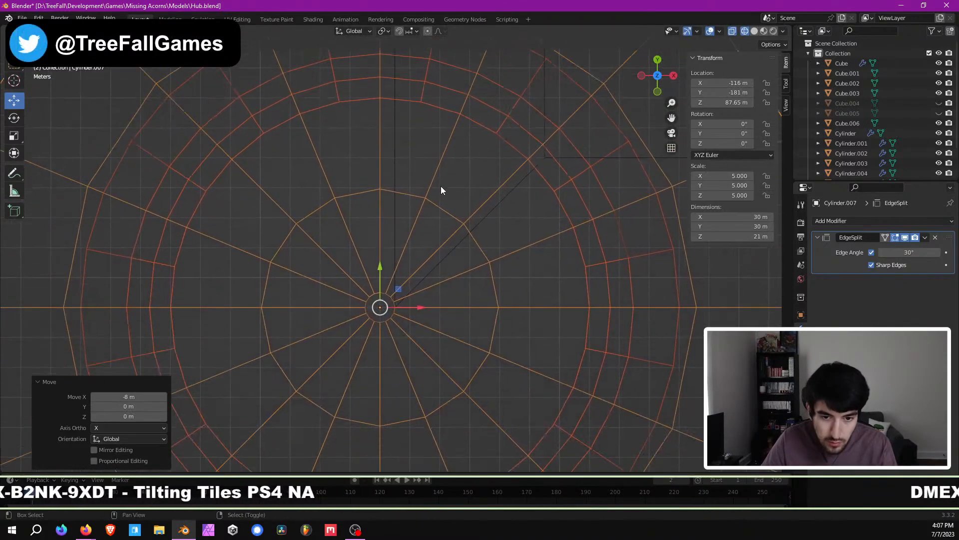
shift+middle_drag(421, 373, 446, 297)
scroll(448, 238, up, 6)
scroll(446, 299, up, 3)
key(g)
key(x)
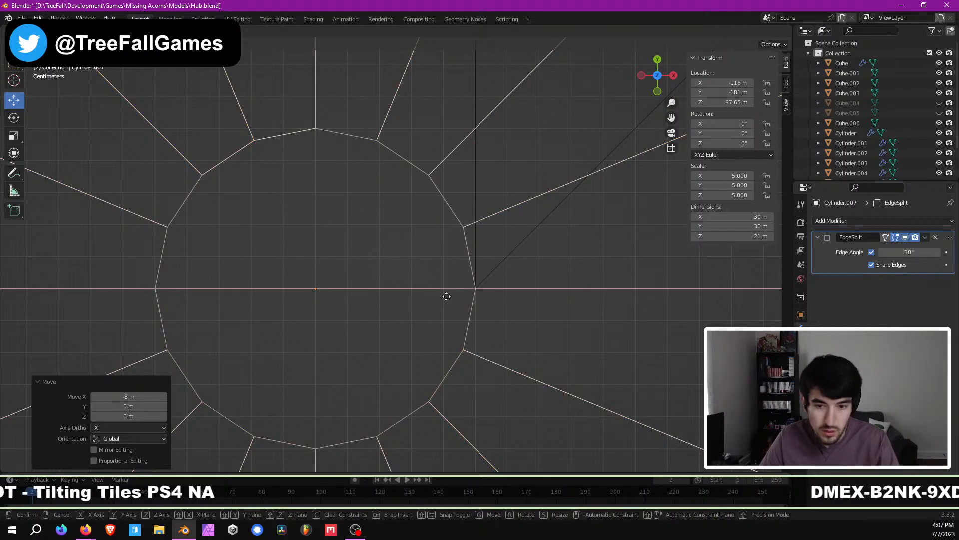
click(604, 306)
Step: Return to solid shading, clear the selection, and examine the repositioned far-corner tower with the whole castle
scroll(592, 312, down, 10)
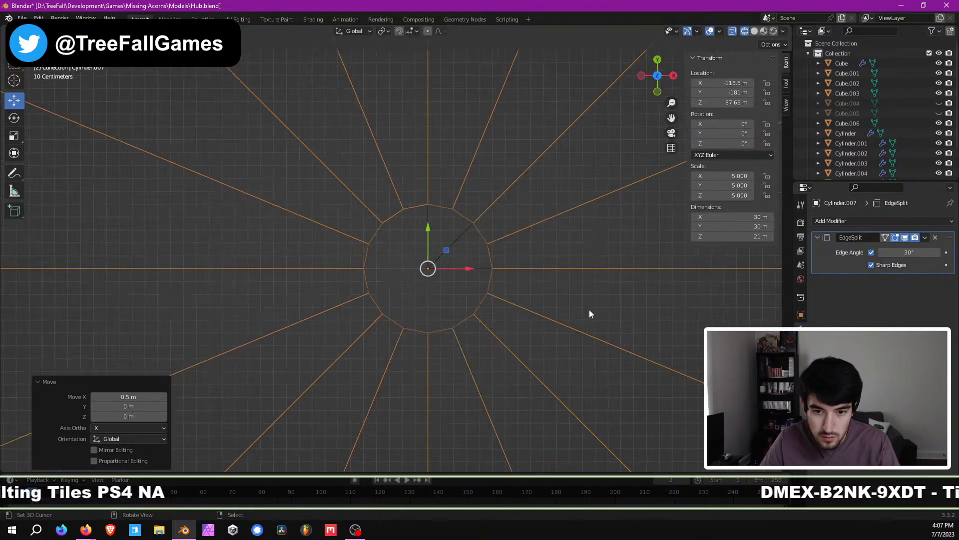
middle_drag(463, 320, 463, 256)
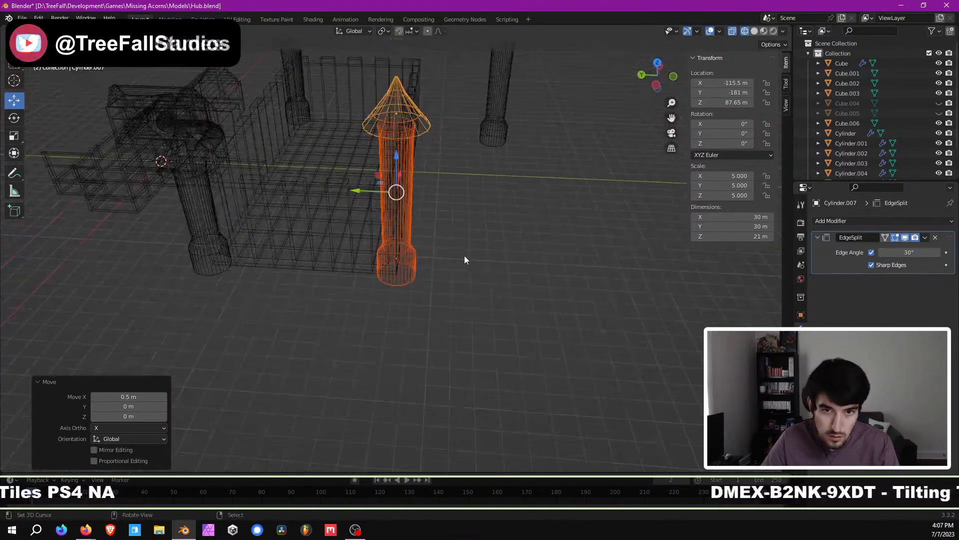
key(z)
key(6)
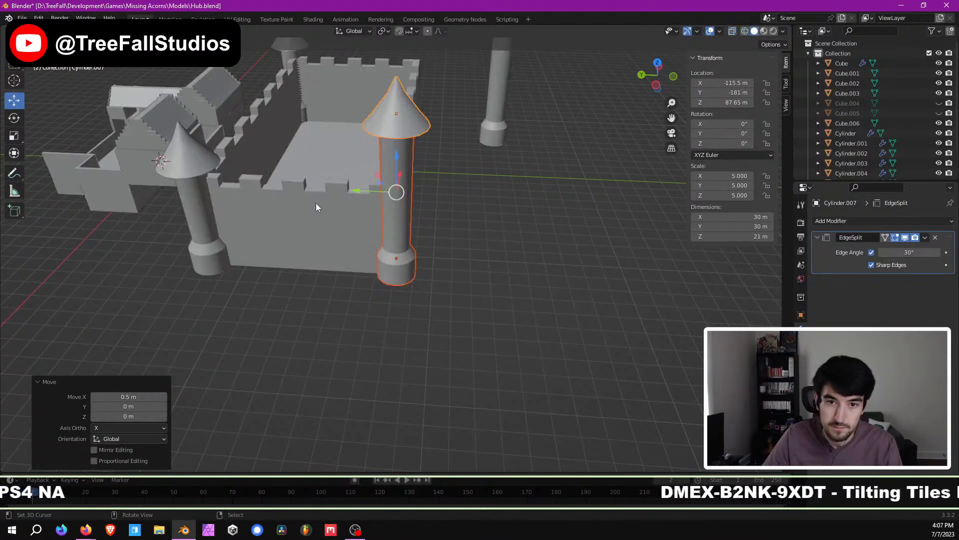
right_click(326, 233)
middle_drag(325, 233, 403, 247)
scroll(340, 246, down, 5)
scroll(379, 210, up, 6)
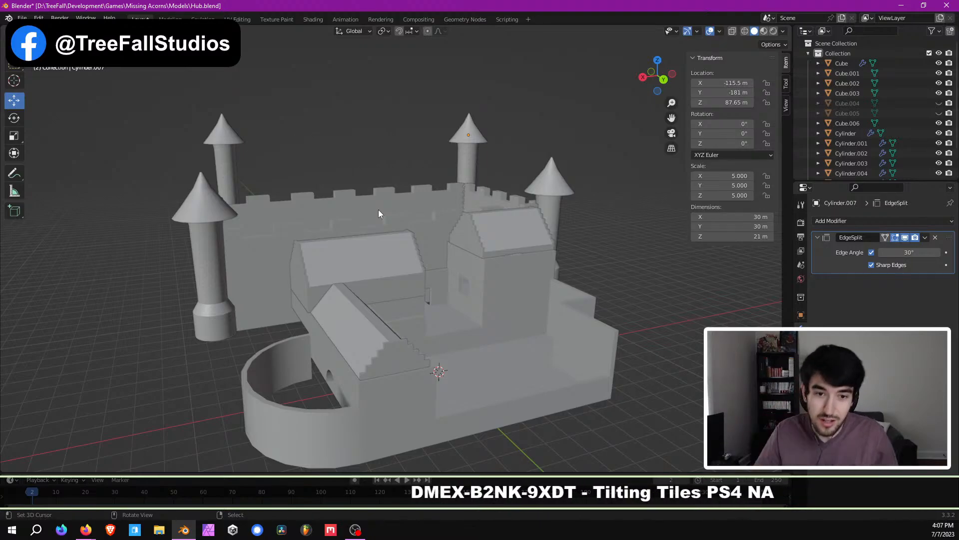
Step: Inspect at close range how the tower bases meet the courtyard's inside corners, including from the remaining detached tower's side
middle_drag(379, 187, 491, 211)
scroll(463, 222, up, 10)
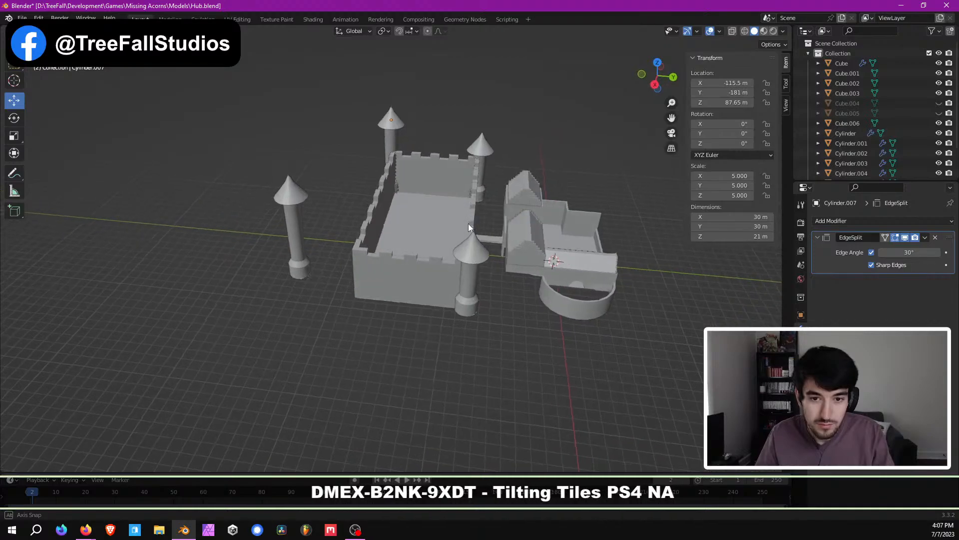
scroll(350, 315, up, 2)
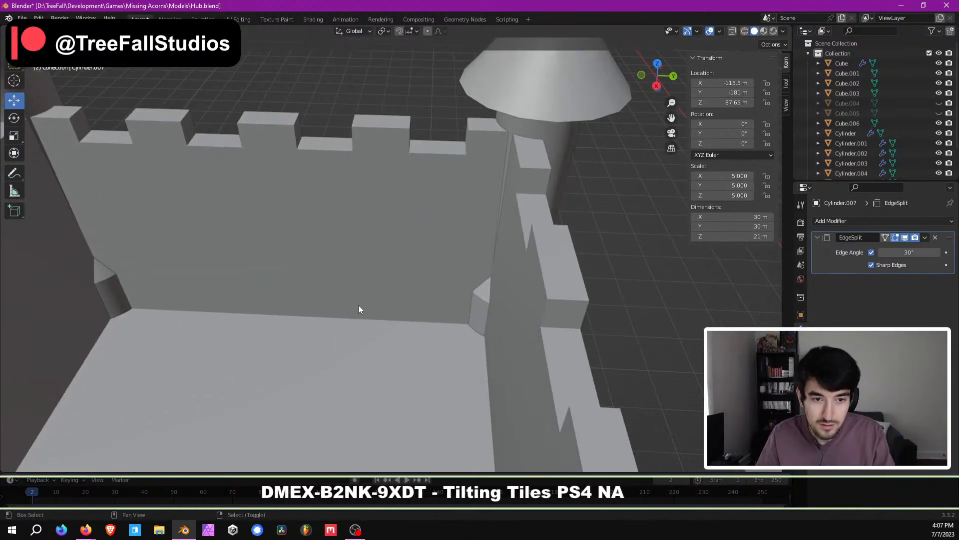
middle_drag(325, 245, 377, 220)
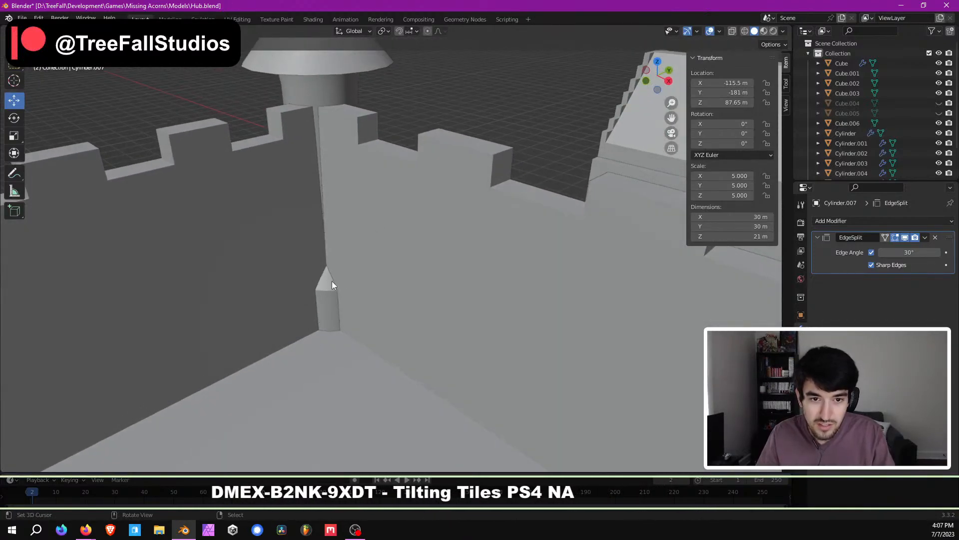
scroll(332, 280, down, 3)
middle_drag(332, 280, 386, 242)
scroll(268, 280, down, 5)
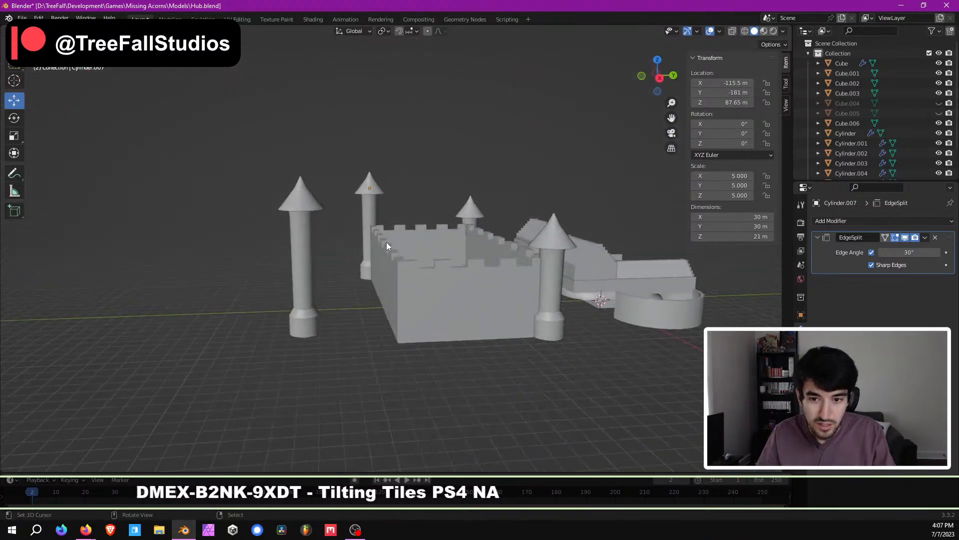
Step: Select the remaining detached tower's shaft and roof and, in top view, move them 60 m along Y onto the courtyard's wall line
click(308, 241)
shift+click(316, 199)
key(KP_7)
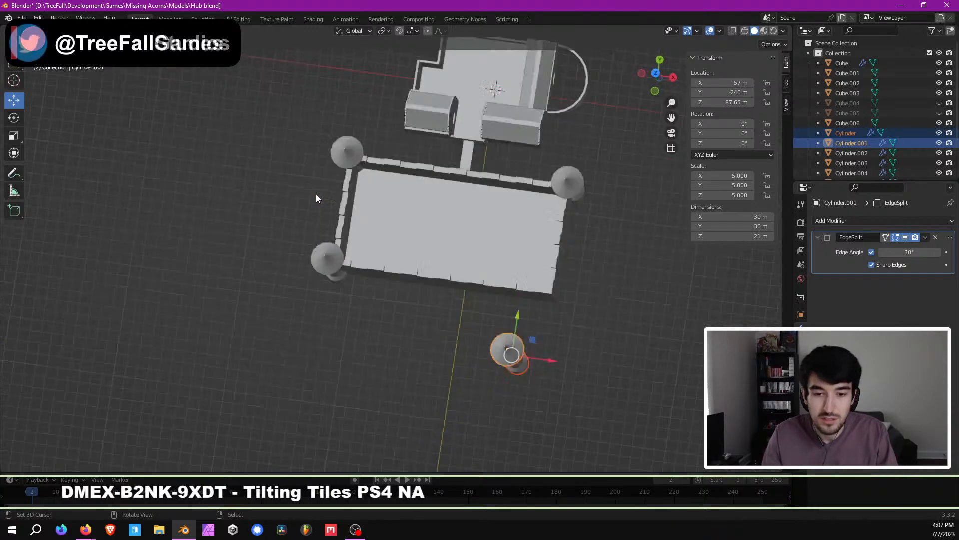
scroll(524, 370, up, 3)
scroll(525, 370, up, 1)
shift+middle_drag(525, 370, 354, 296)
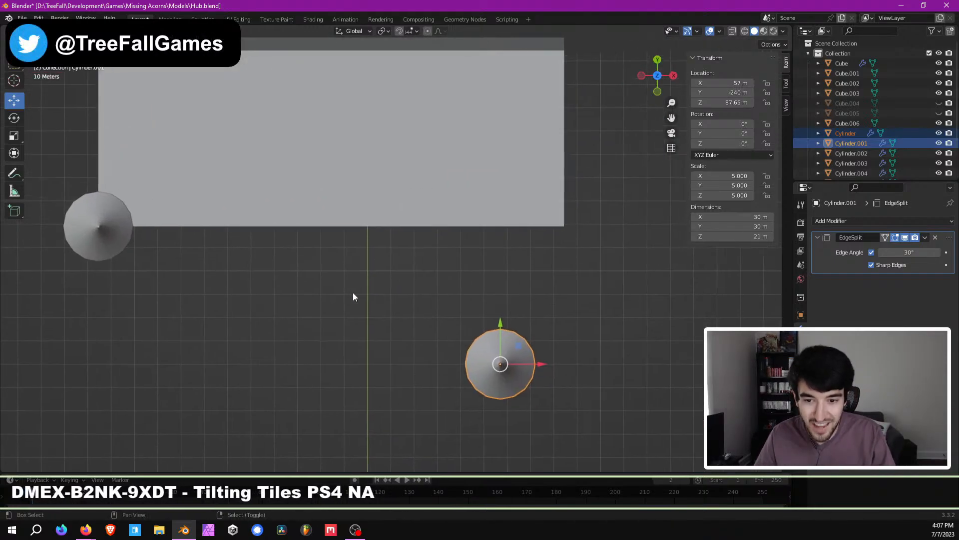
scroll(593, 343, up, 1)
key(g)
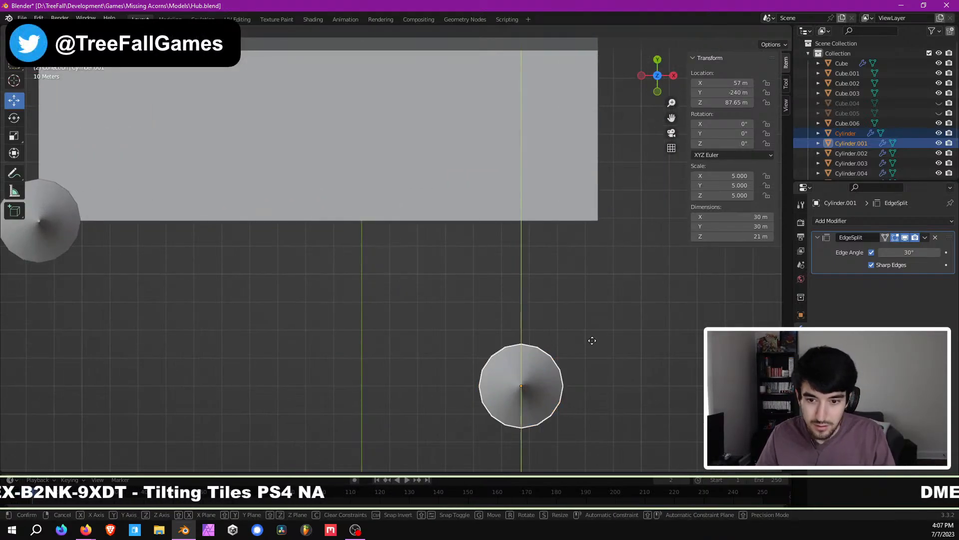
click(589, 175)
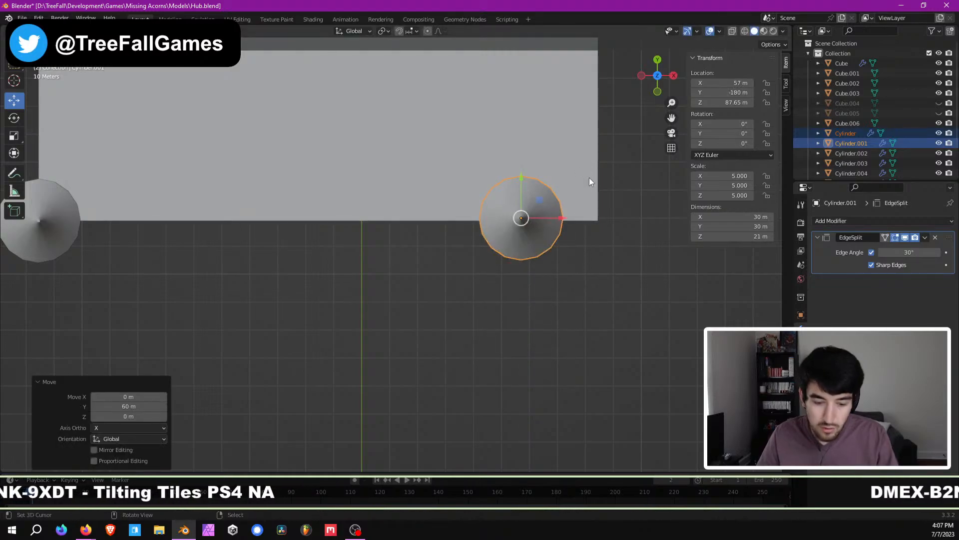
key(g)
key(Escape)
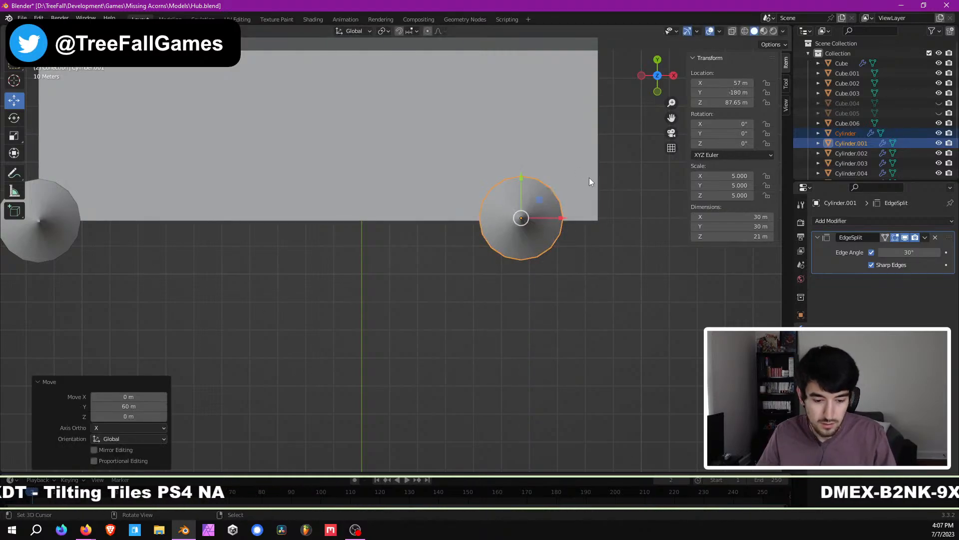
Step: In wireframe, move the detached tower's shaft and roof 25 m along X towards the courtyard's last free corner
key(z)
key(4)
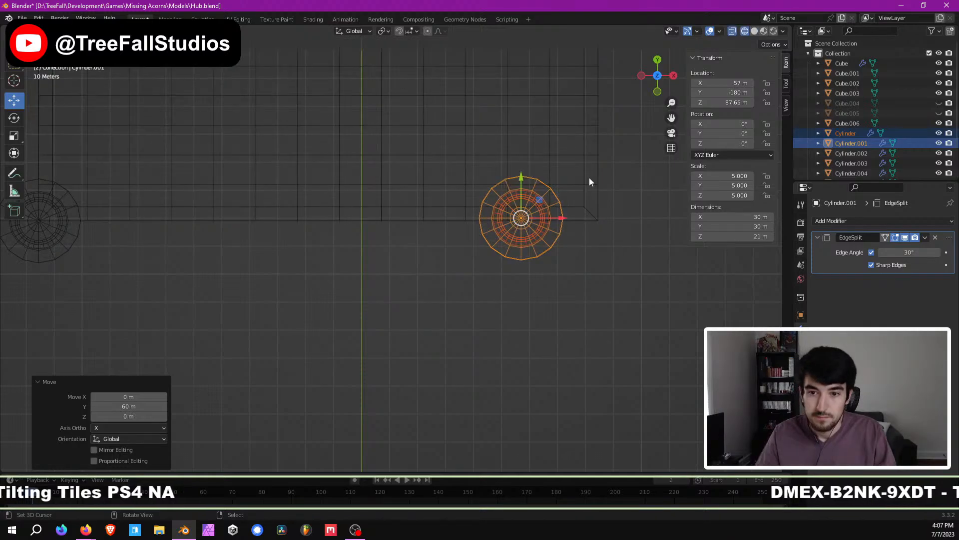
key(KP_Decimal)
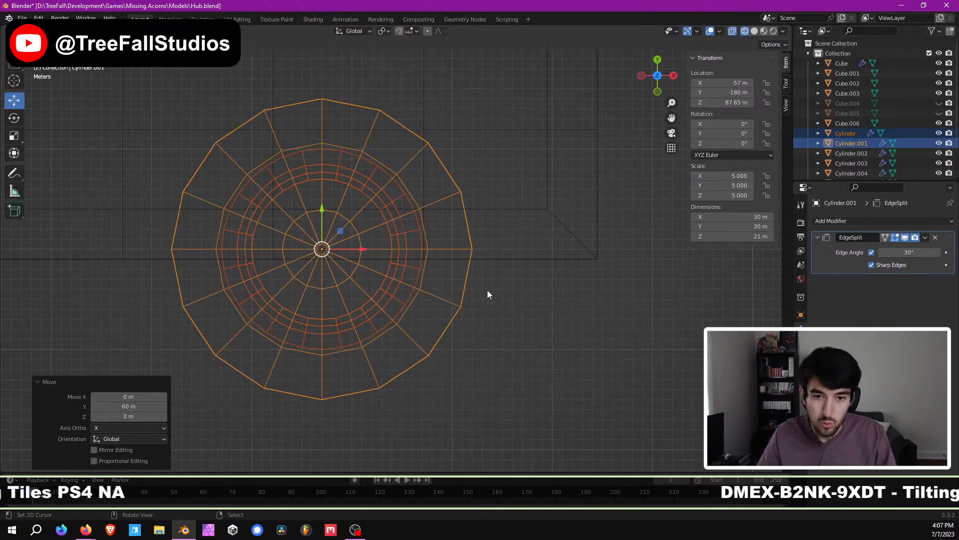
key(g)
key(x)
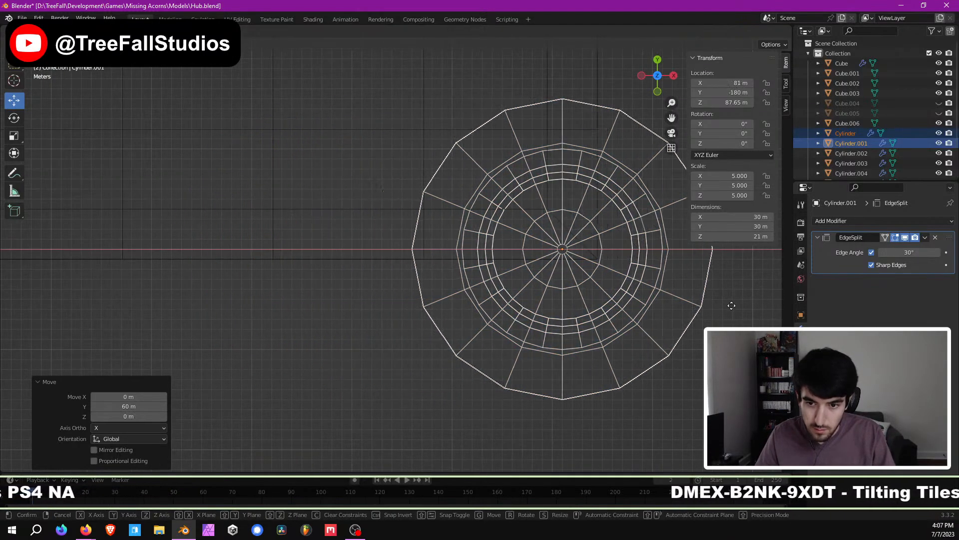
click(742, 303)
Step: Move the tower another 2.5 m along X to line it up with the corner at X 84.5 m
shift+middle_drag(701, 289, 532, 292)
scroll(502, 280, up, 6)
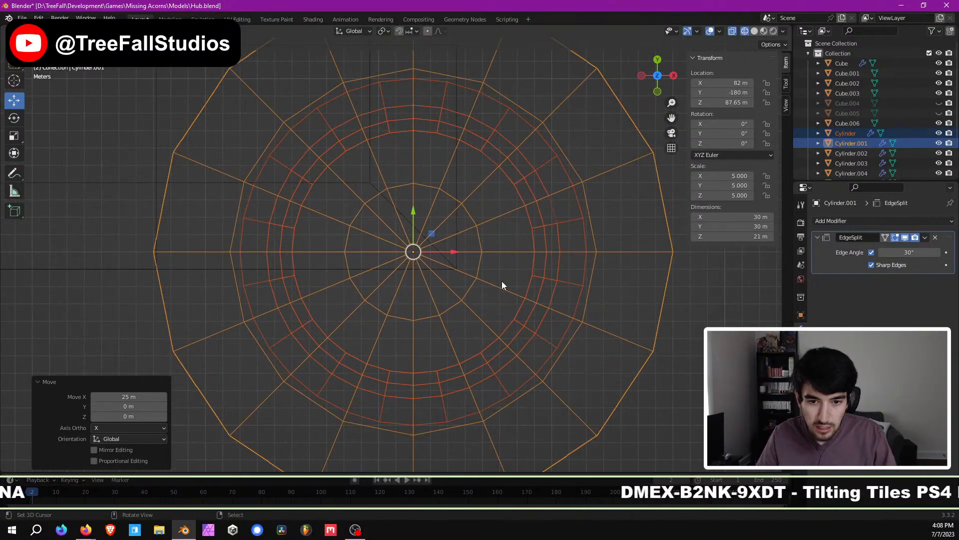
key(g)
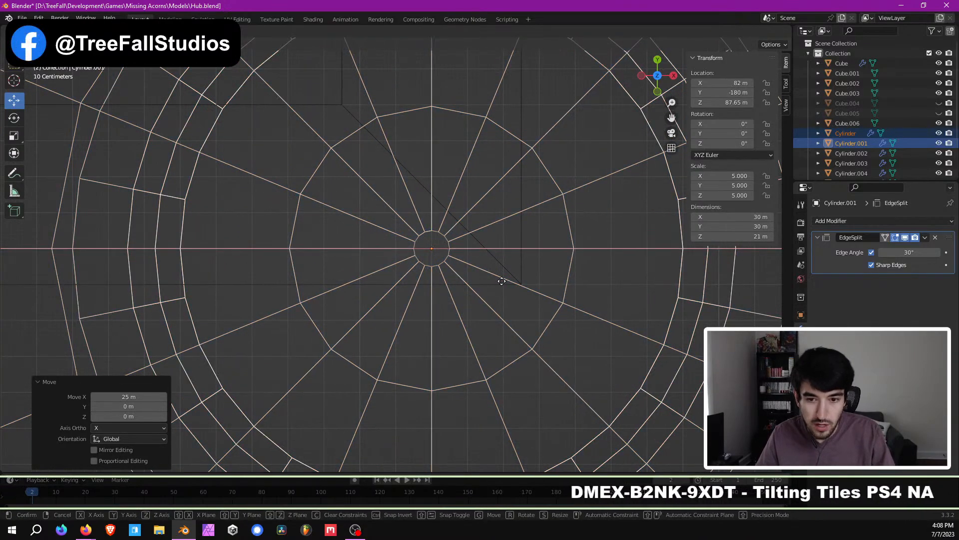
click(567, 303)
shift+middle_drag(597, 246, 493, 272)
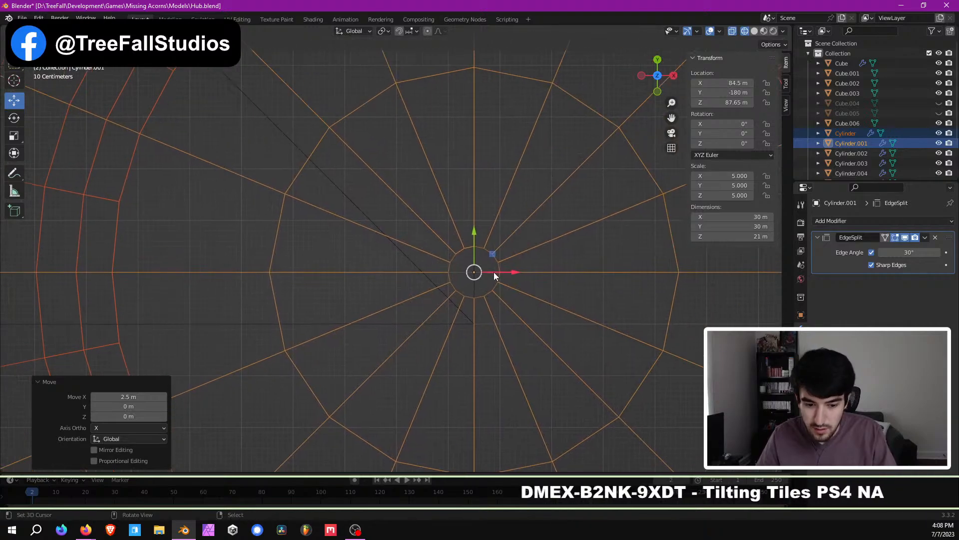
Step: Move the tower -0.5 m along Y towards the corner point of the courtyard wall
scroll(515, 299, up, 3)
shift+middle_drag(549, 345, 486, 345)
scroll(500, 344, up, 3)
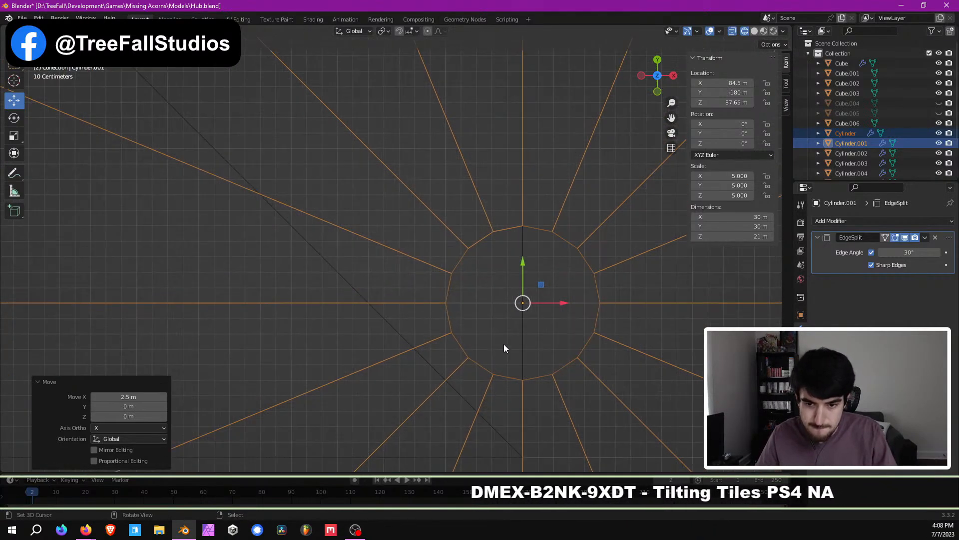
key(g)
click(508, 425)
scroll(510, 415, down, 4)
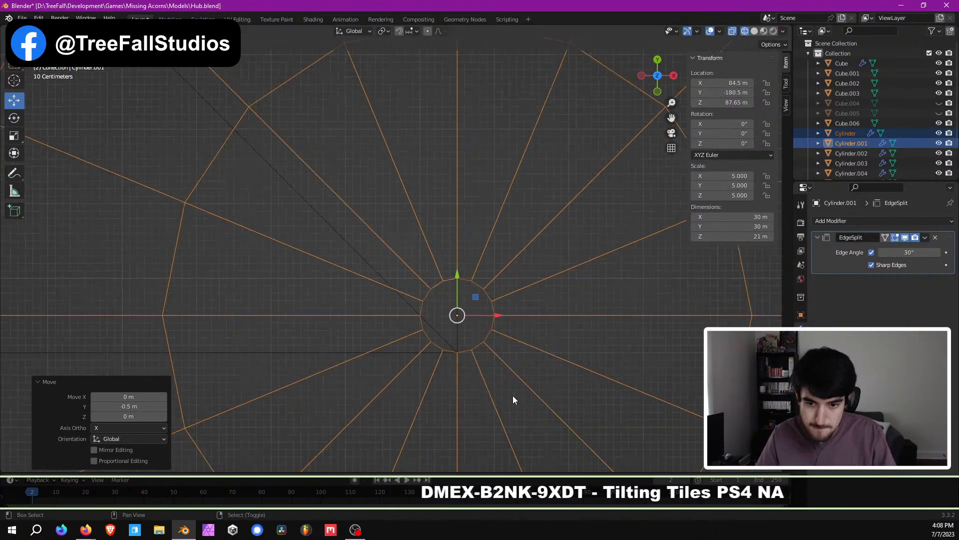
shift+middle_drag(513, 392, 511, 259)
scroll(510, 255, up, 3)
shift+middle_drag(492, 184, 482, 266)
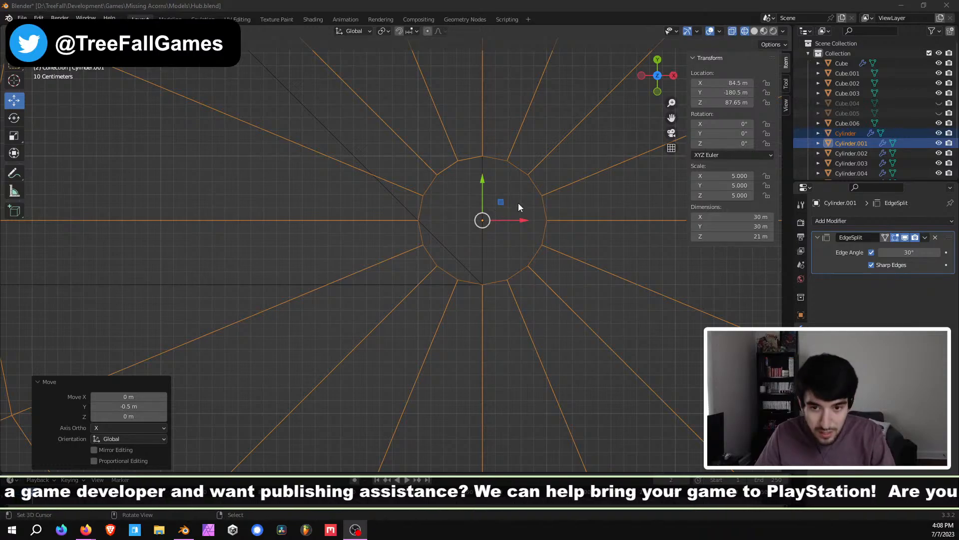
Step: From the top view, move the tower a further -0.48 m along Y towards the corner point
middle_drag(518, 203, 526, 182)
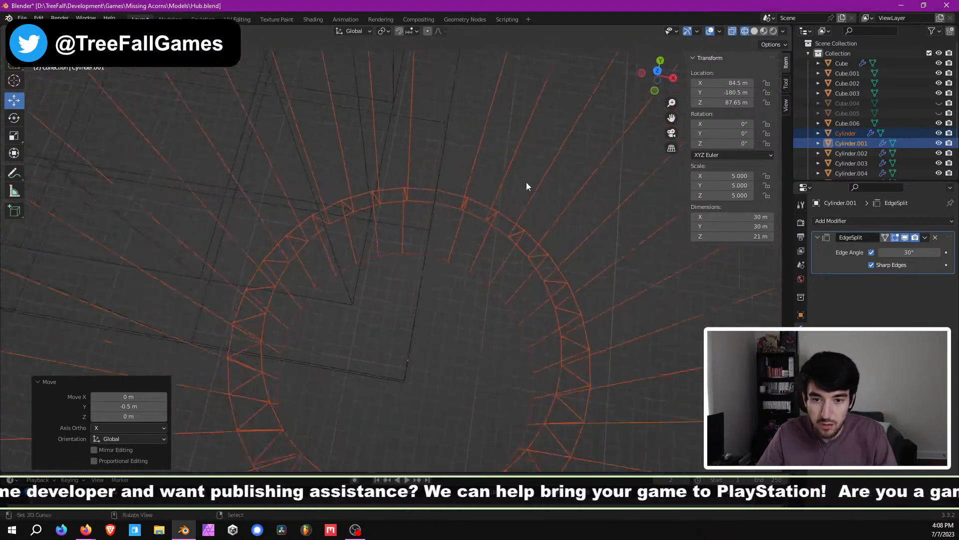
key(KP_7)
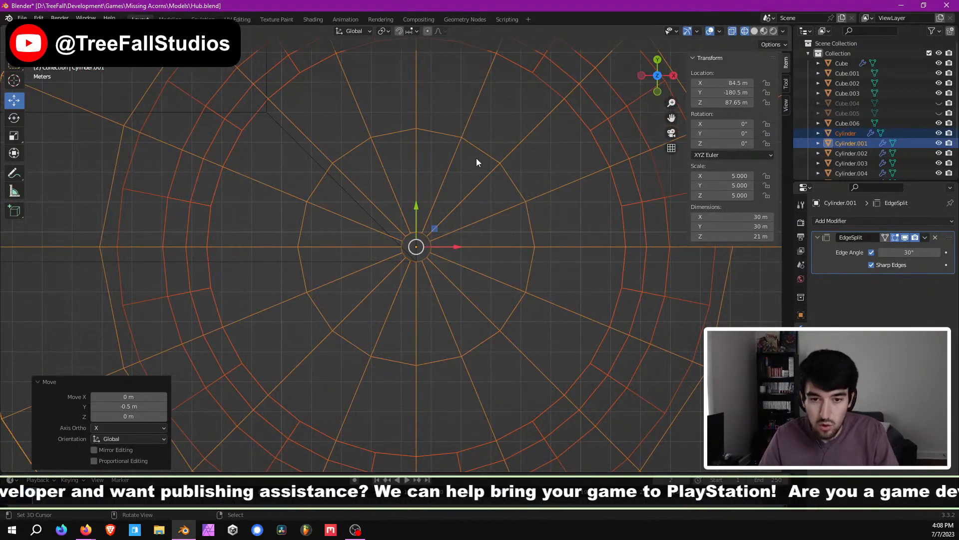
scroll(476, 158, up, 8)
scroll(556, 293, up, 2)
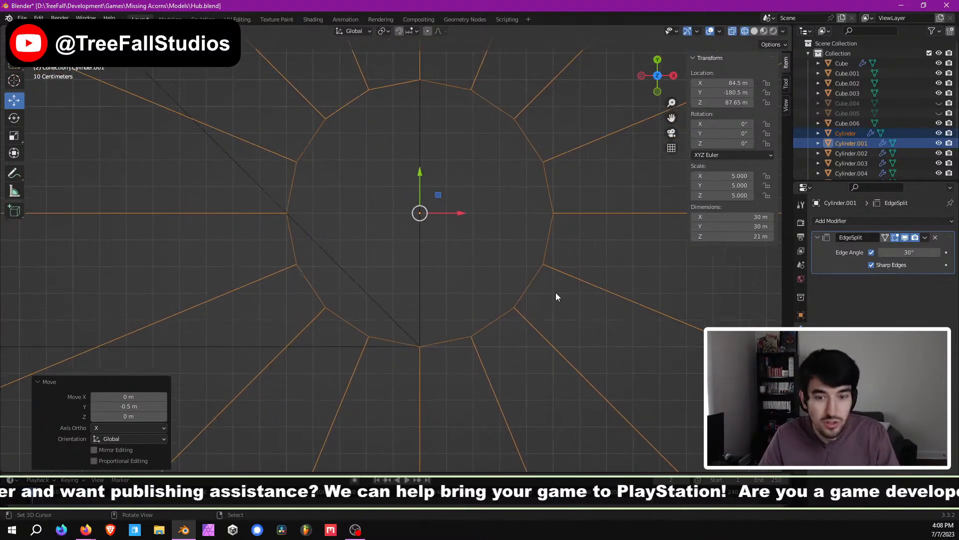
key(g)
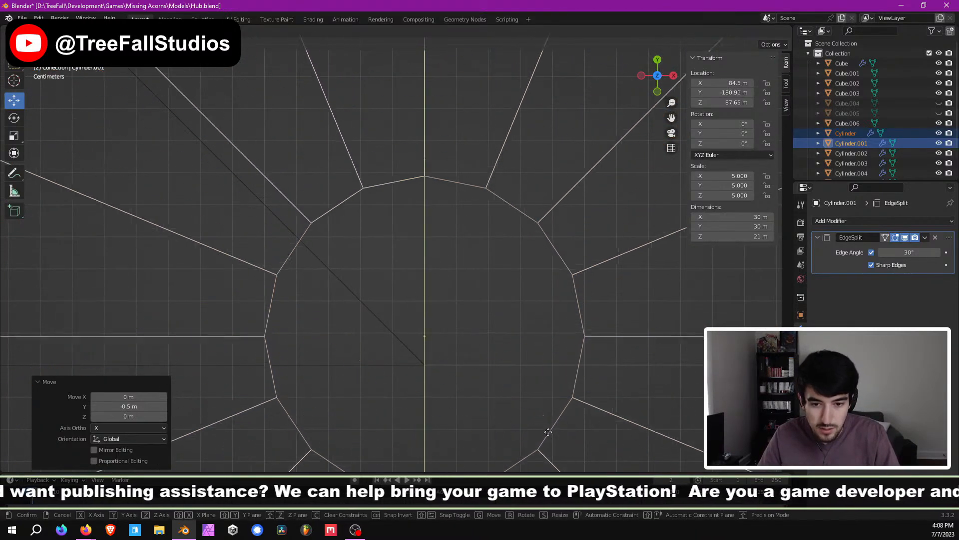
click(523, 413)
Step: Fine-tune the tower by -0.02 m along Y to centre it on the wall corner at Y -181 m
scroll(482, 282, up, 4)
scroll(474, 271, up, 2)
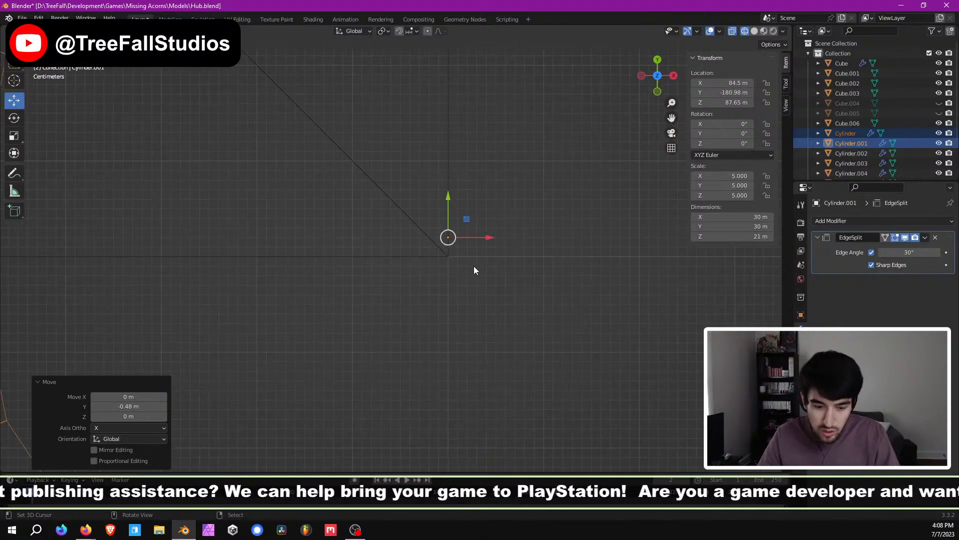
key(g)
key(y)
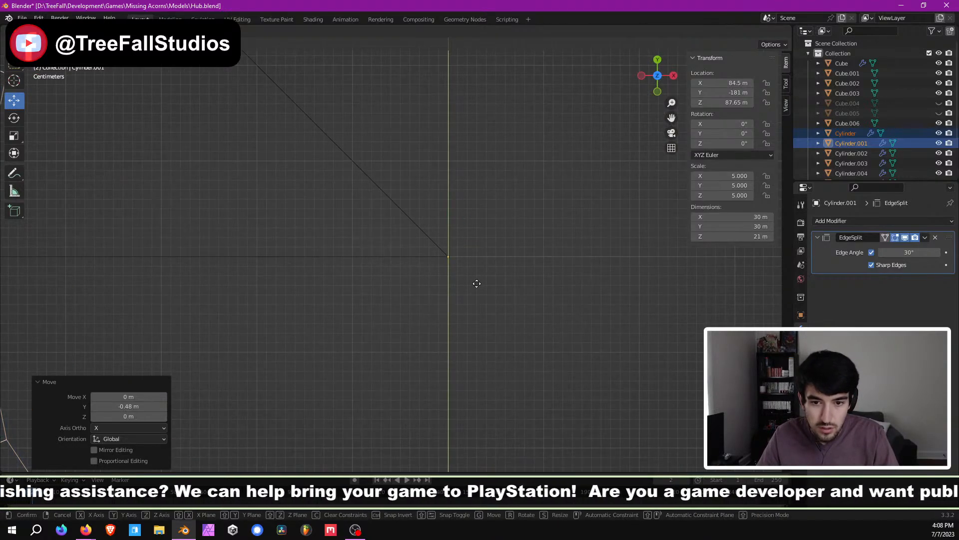
click(477, 282)
scroll(507, 263, down, 2)
scroll(510, 264, down, 6)
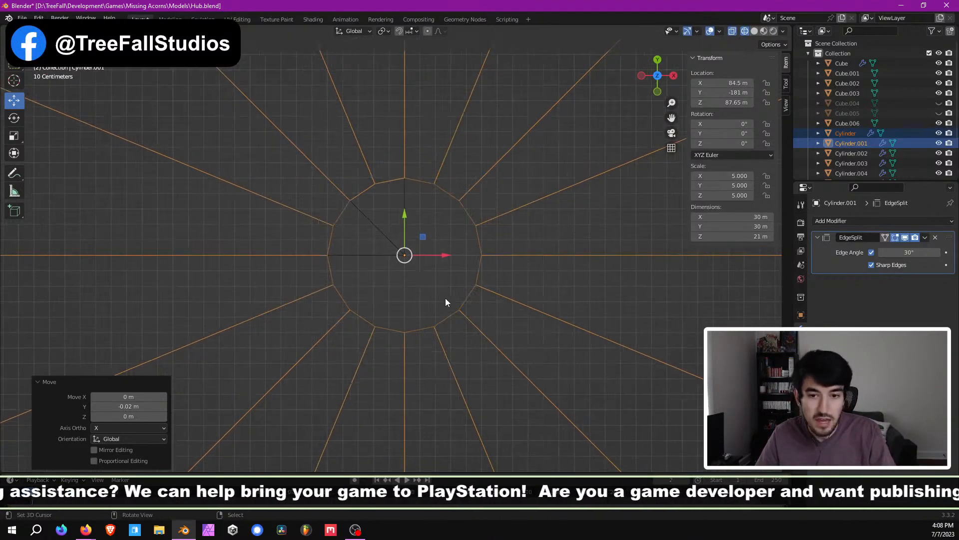
Step: Clear the selection and return the castle to solid shading
middle_drag(446, 299, 463, 244)
scroll(447, 275, down, 8)
middle_drag(446, 276, 346, 276)
scroll(418, 244, down, 2)
key(a)
key(a)
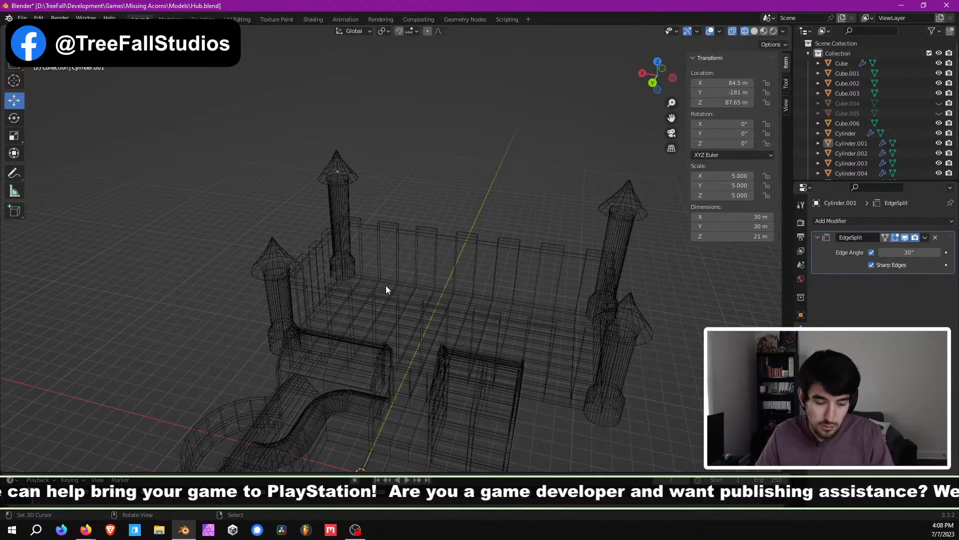
key(shift+z)
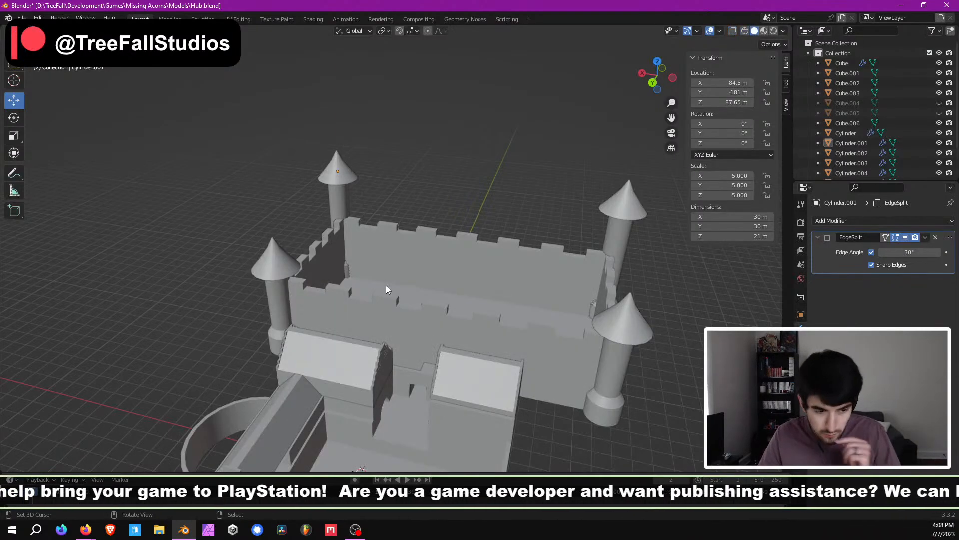
Step: Examine the whole castle with its four corner towers from several sides, from ground level and from above
scroll(427, 272, down, 4)
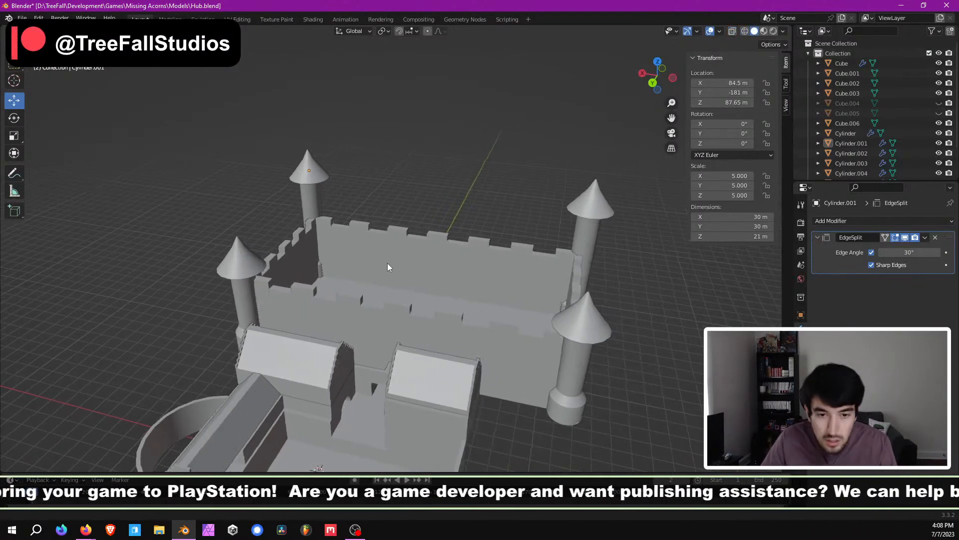
middle_drag(387, 263, 416, 246)
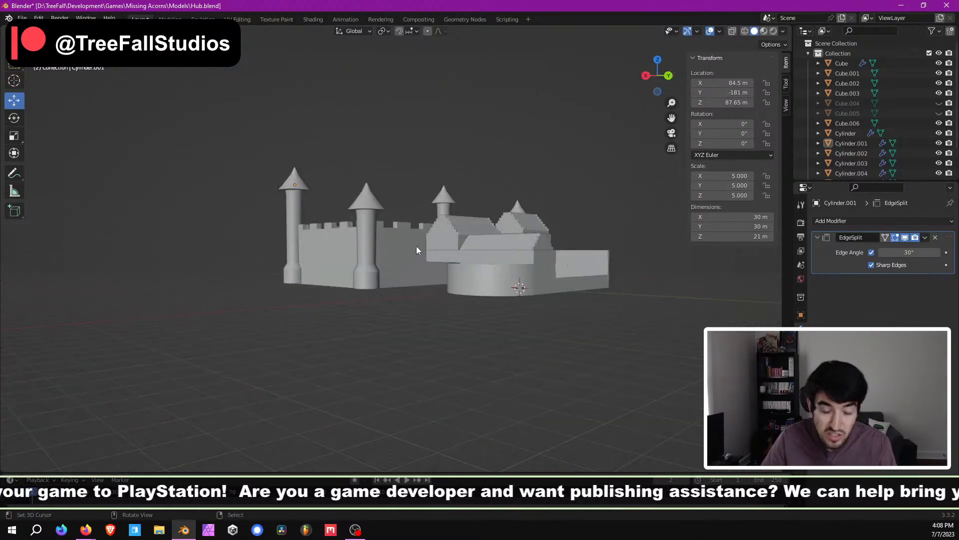
scroll(419, 249, up, 5)
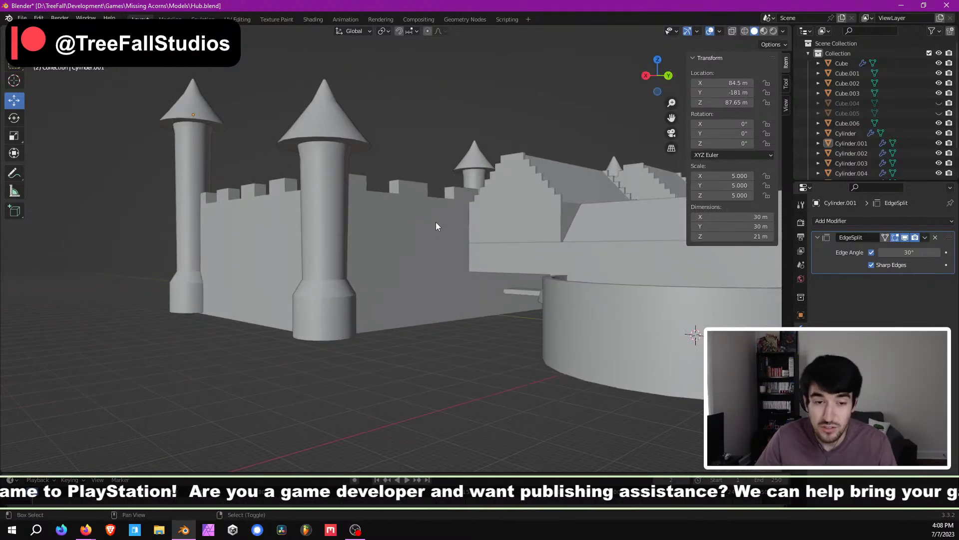
middle_drag(437, 220, 417, 217)
middle_drag(417, 217, 434, 195)
scroll(389, 235, up, 3)
shift+middle_drag(389, 235, 447, 236)
middle_drag(447, 236, 389, 275)
scroll(410, 283, down, 6)
scroll(398, 270, down, 2)
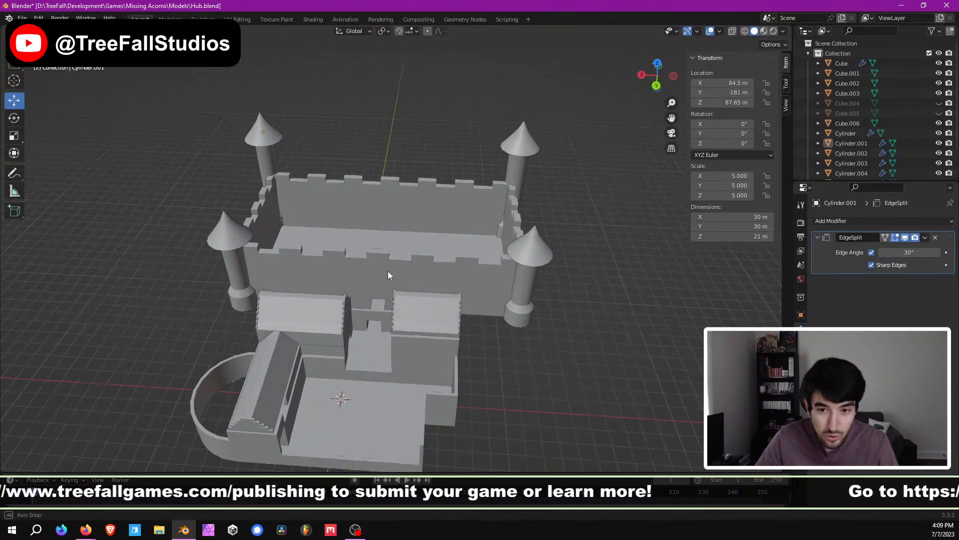
scroll(355, 232, up, 4)
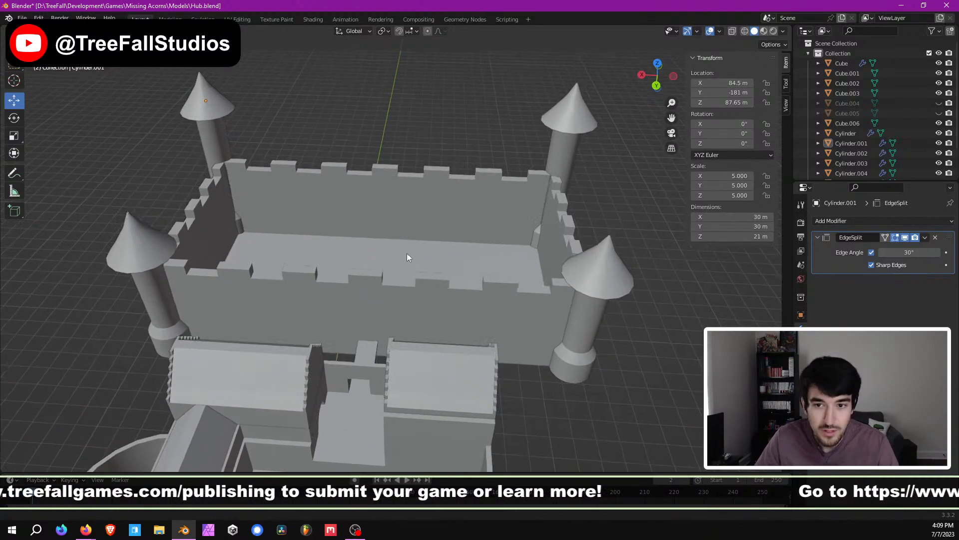
middle_drag(389, 263, 361, 250)
middle_drag(467, 235, 396, 270)
scroll(433, 238, down, 2)
scroll(452, 242, down, 3)
scroll(455, 249, up, 5)
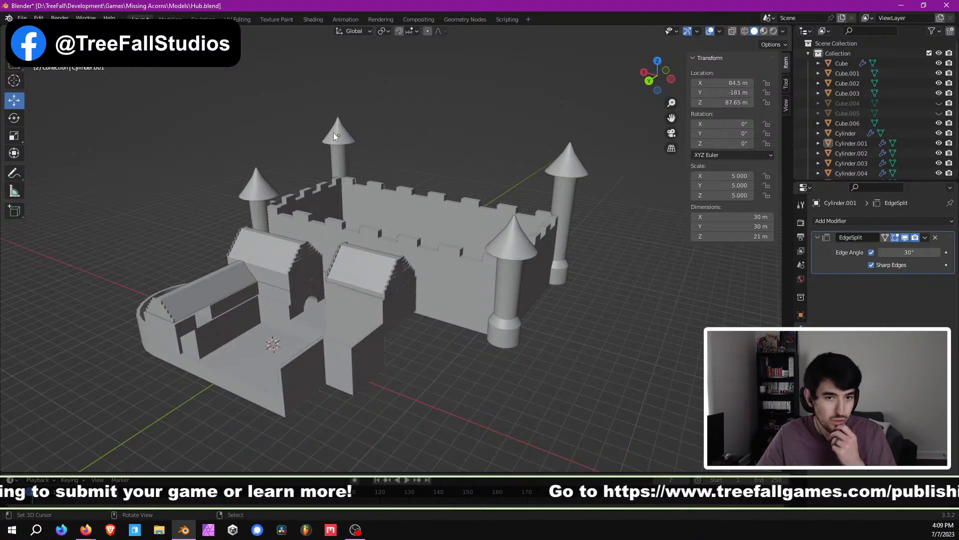
Step: Inspect the rectangular doorway in the wall between the two roofed buildings at close range, including the passage behind it
middle_drag(495, 296, 422, 298)
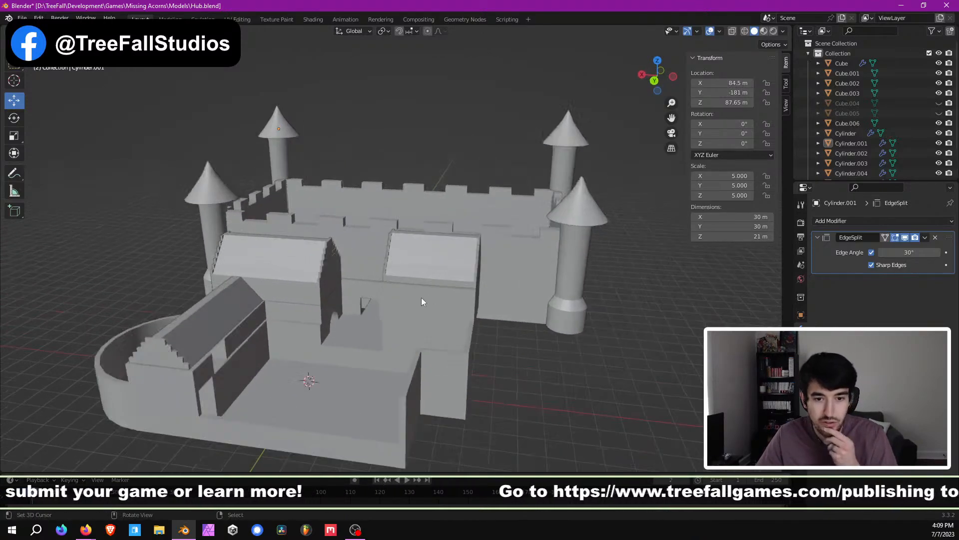
scroll(422, 298, up, 6)
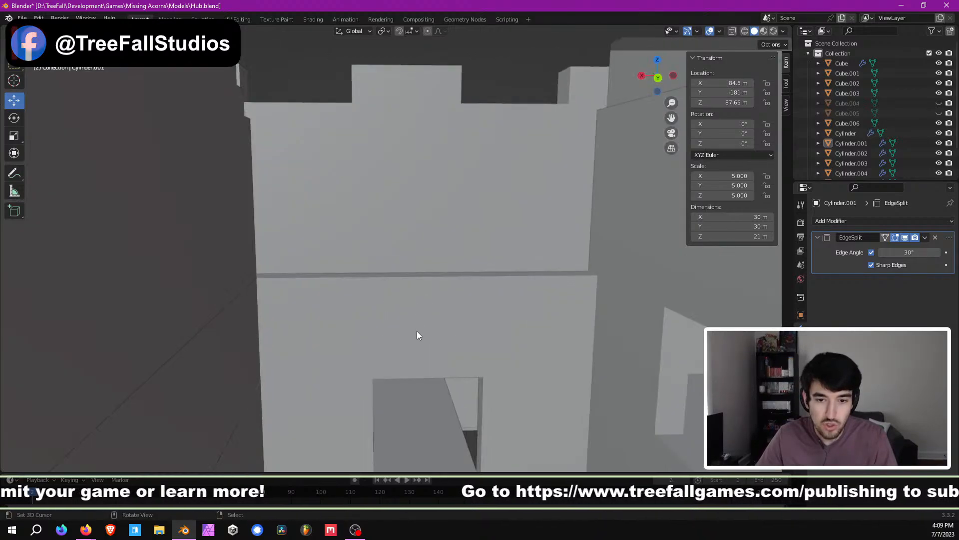
shift+middle_drag(417, 331, 430, 257)
scroll(420, 283, up, 7)
scroll(433, 266, down, 5)
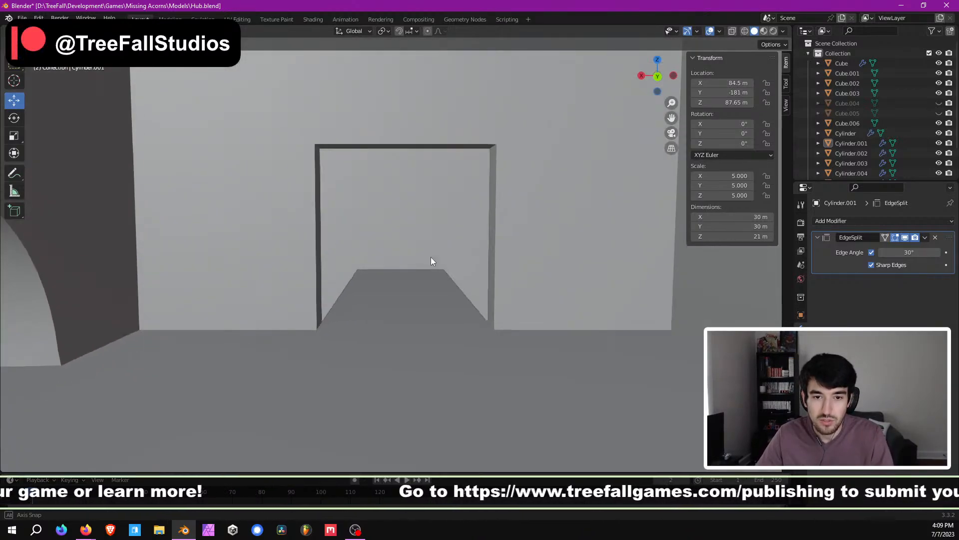
scroll(430, 256, down, 1)
scroll(390, 221, up, 1)
middle_drag(381, 215, 385, 211)
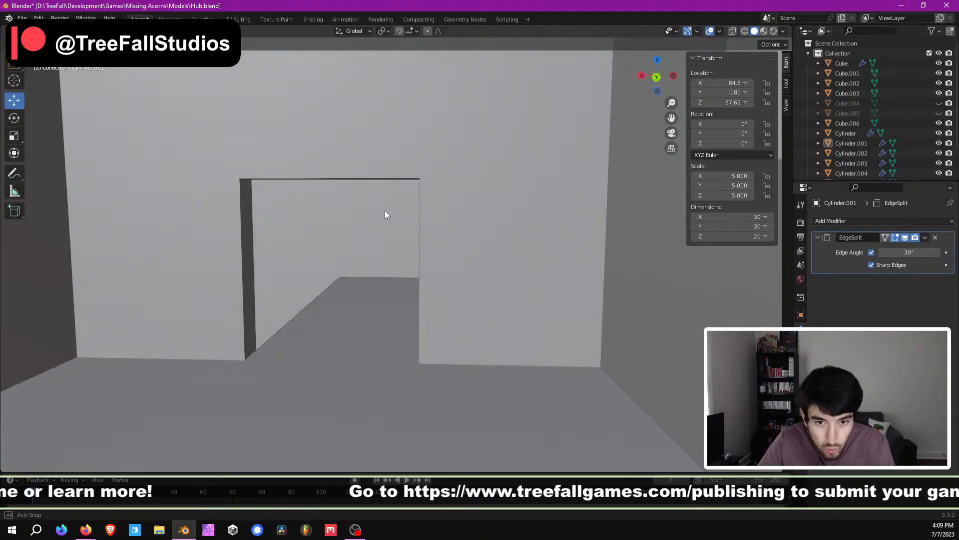
Step: Bevel the two upper corner edges of the rectangular doorway in the connecting wall with a width of 2.68 m
click(255, 153)
key(Tab)
click(243, 176)
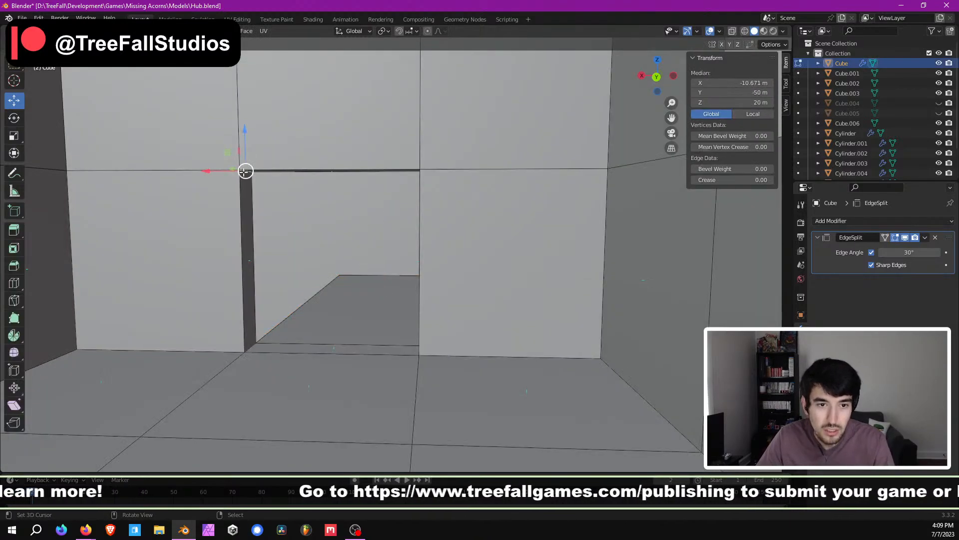
scroll(260, 178, up, 5)
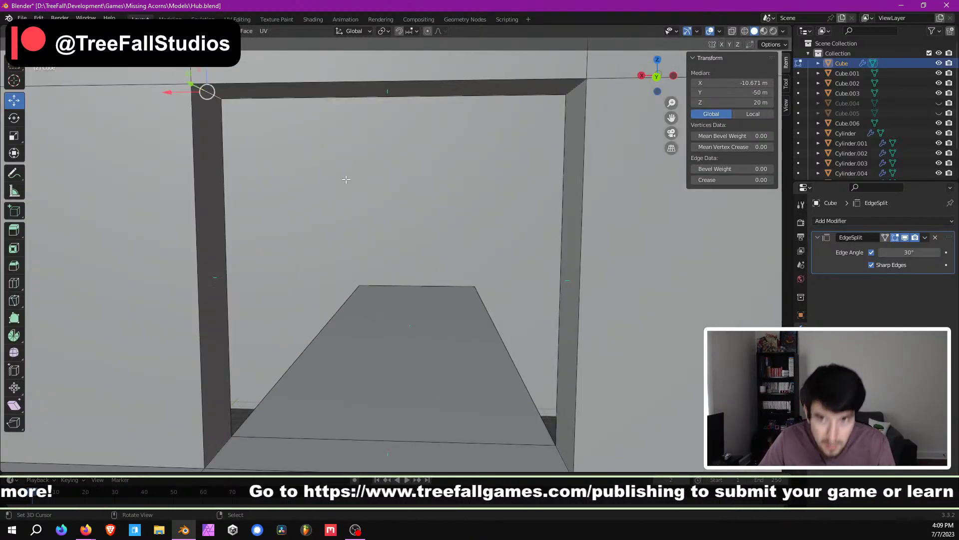
shift+click(558, 102)
scroll(245, 313, up, 3)
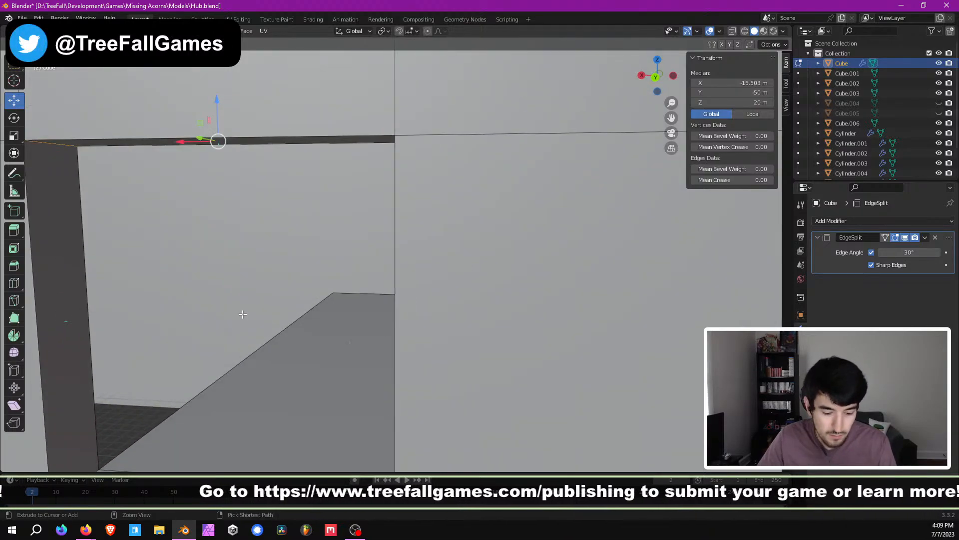
click(243, 314)
scroll(250, 315, down, 5)
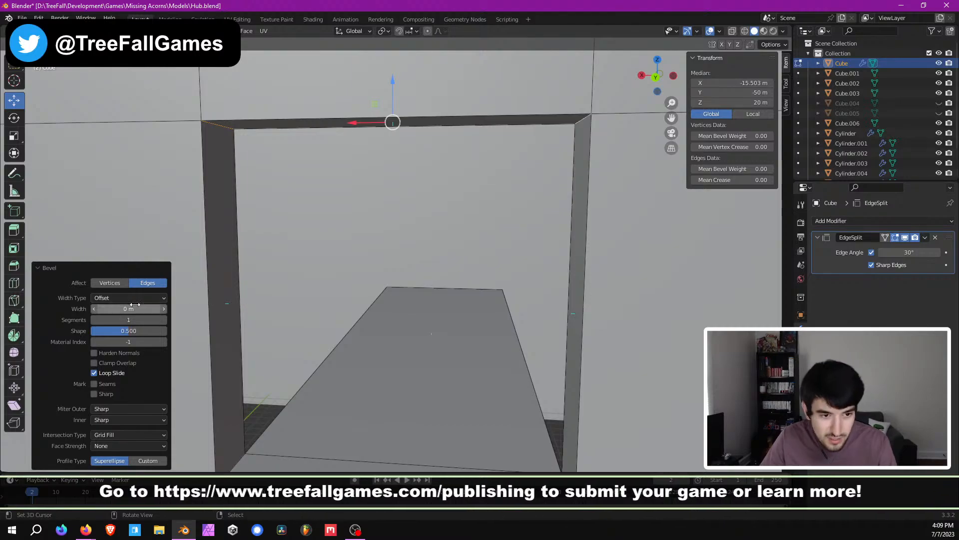
drag(135, 307, 180, 307)
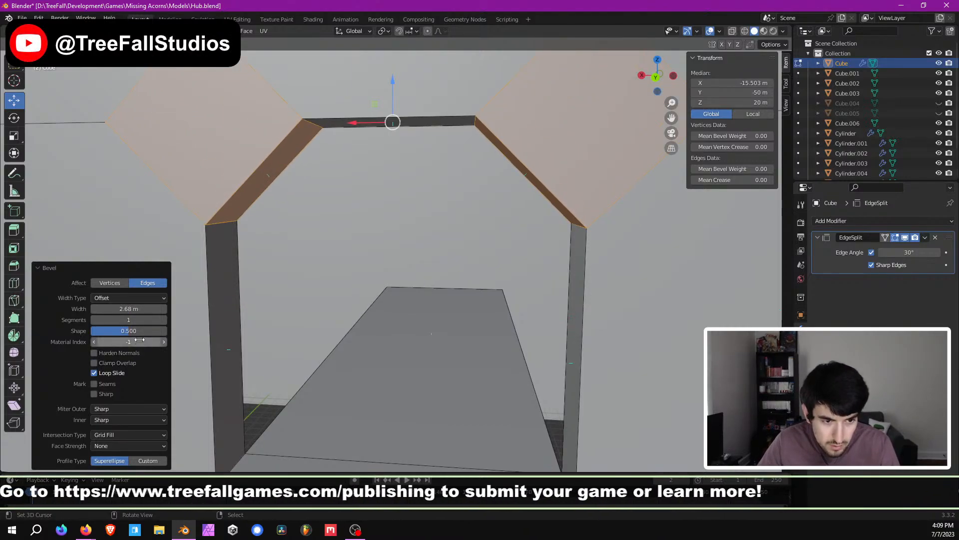
Step: Round the doorway bevel into an arch by setting 7 segments and a width of 4.33 m
click(164, 320)
click(164, 320)
click(164, 319)
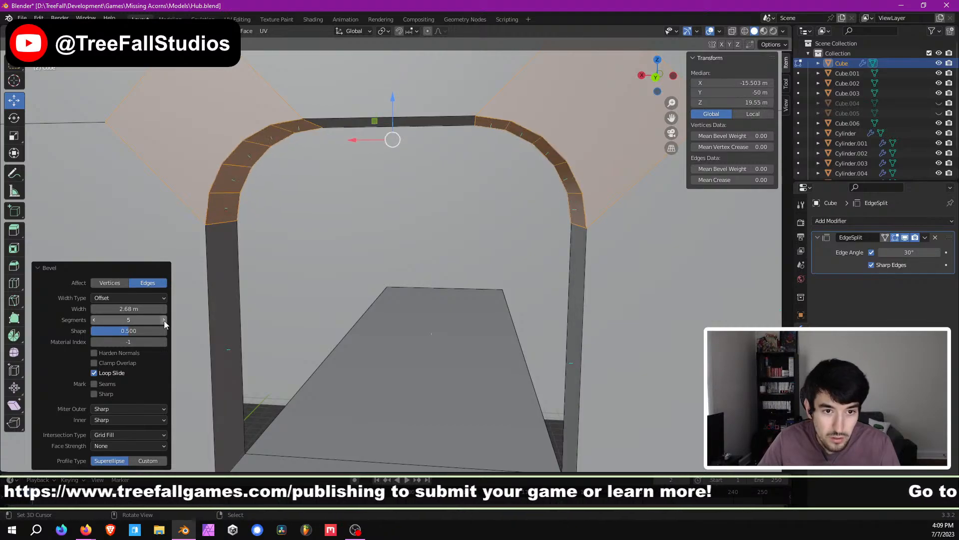
click(164, 320)
click(164, 320)
click(164, 319)
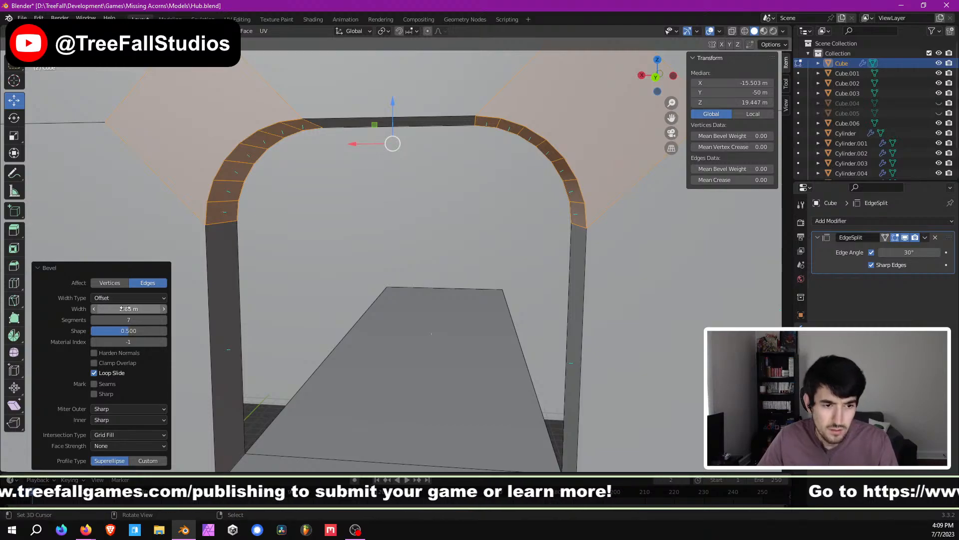
drag(125, 308, 155, 308)
Step: Leave mesh editing and examine the arched doorway between the two roofed buildings from the front, close up and from above
scroll(282, 377, down, 8)
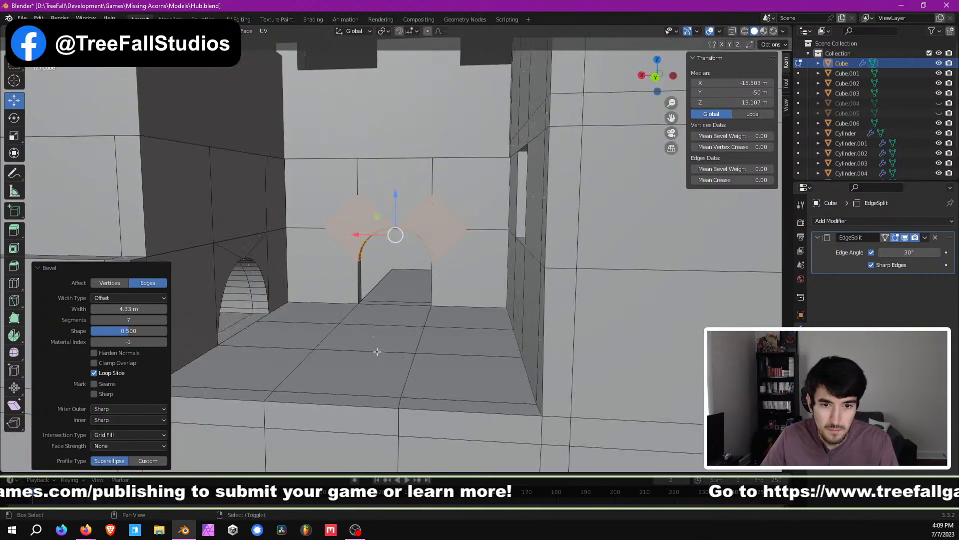
middle_drag(376, 349, 420, 323)
scroll(420, 323, up, 4)
key(Tab)
scroll(457, 292, down, 3)
middle_drag(457, 291, 474, 295)
scroll(479, 292, down, 3)
scroll(479, 292, up, 3)
scroll(475, 295, down, 3)
scroll(475, 296, up, 1)
scroll(475, 296, up, 2)
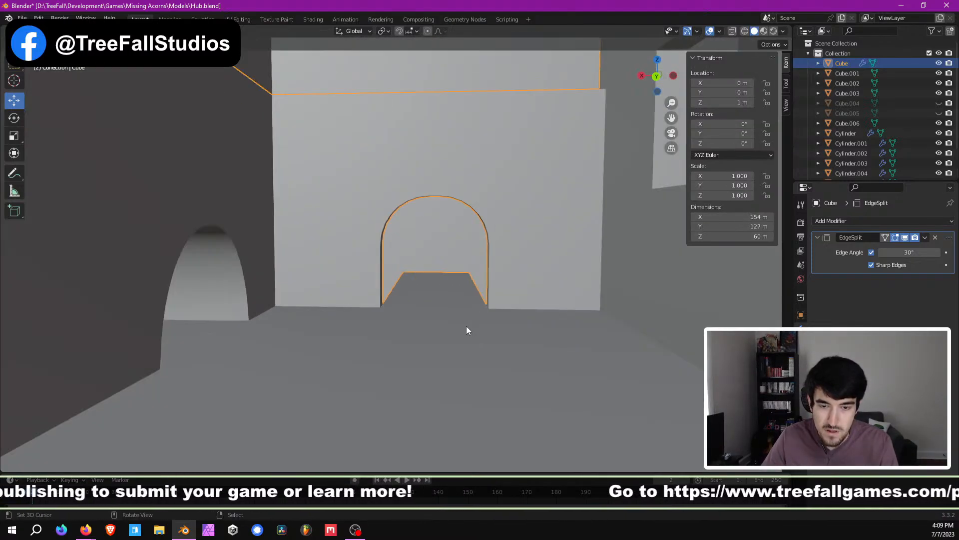
middle_drag(482, 355, 493, 328)
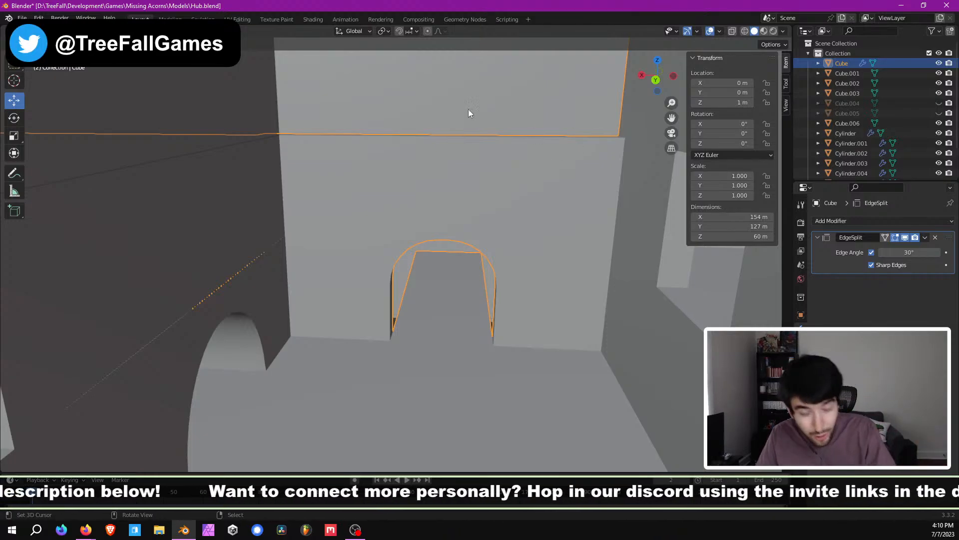
middle_drag(416, 210, 418, 205)
scroll(418, 205, down, 4)
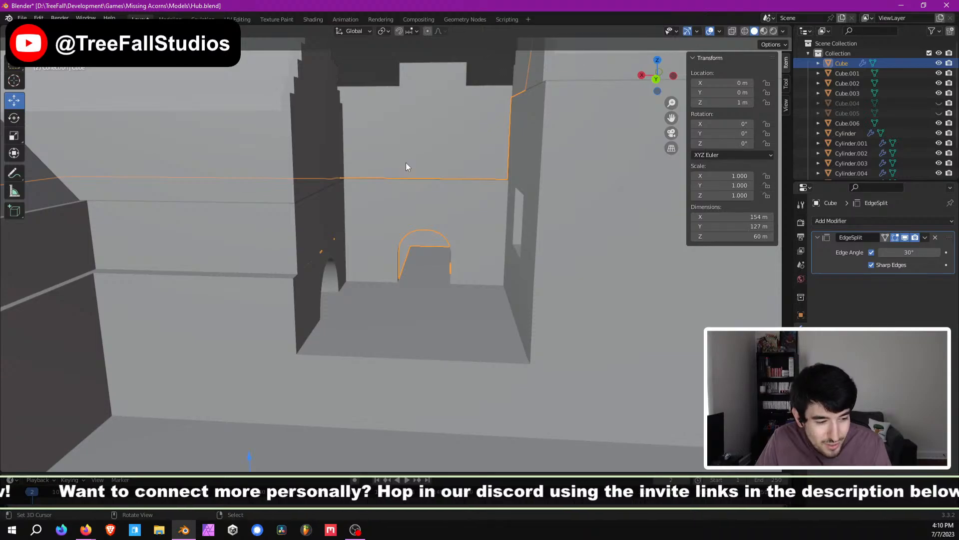
middle_drag(397, 187, 388, 218)
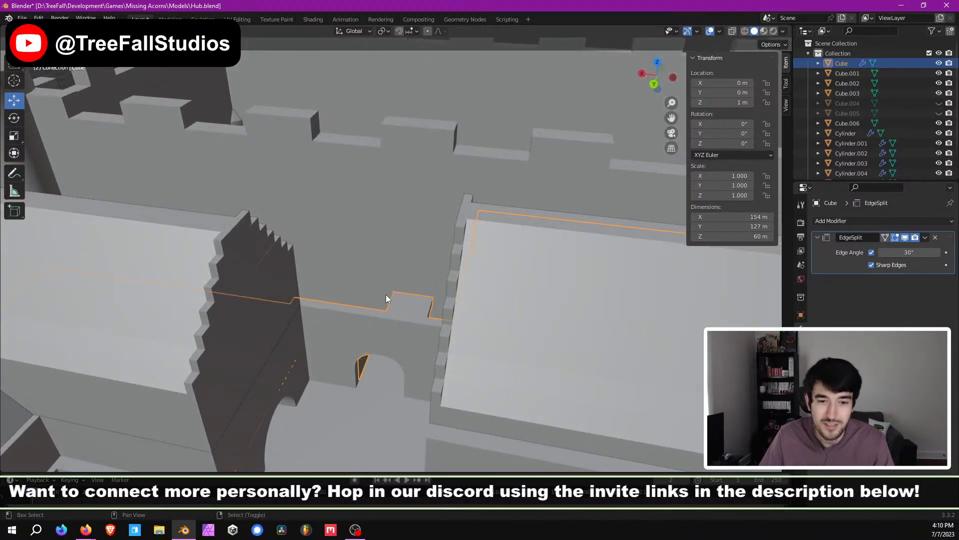
Step: Open the building's mesh for editing and inspect the arch's inner faces and the passage behind it
shift+middle_drag(385, 295, 433, 180)
scroll(418, 241, up, 5)
key(Tab)
scroll(403, 219, up, 3)
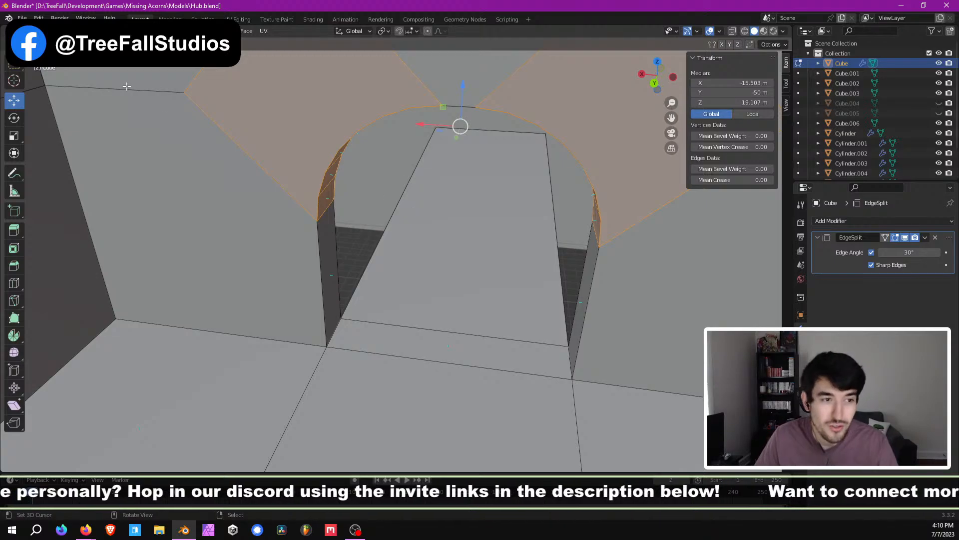
scroll(304, 170, down, 5)
middle_drag(315, 182, 314, 201)
scroll(471, 198, up, 2)
shift+middle_drag(470, 198, 463, 220)
scroll(473, 207, up, 5)
middle_drag(463, 220, 465, 213)
scroll(465, 205, down, 4)
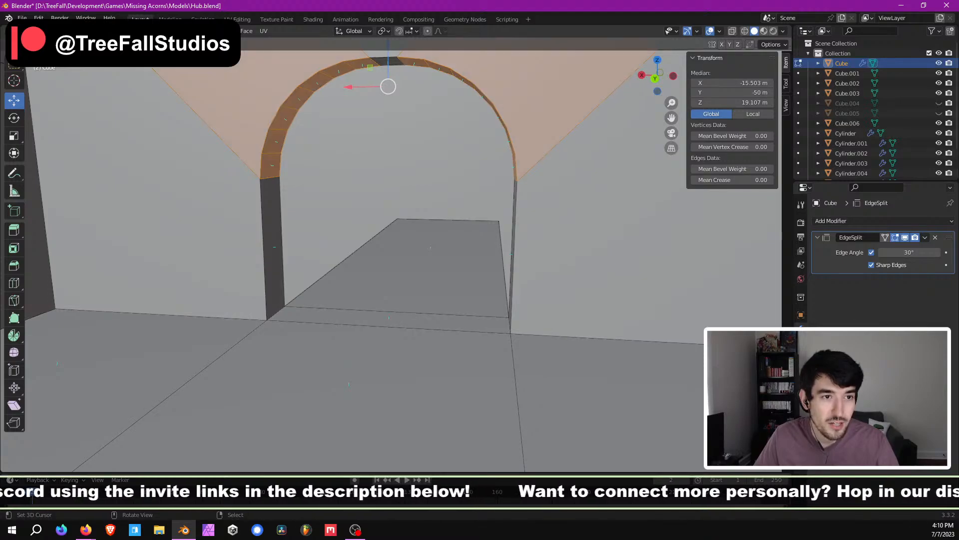
Step: Select the edge where the arch curve meets the jamb, check the surrounding wall topology and leave mesh editing
right_click(273, 173)
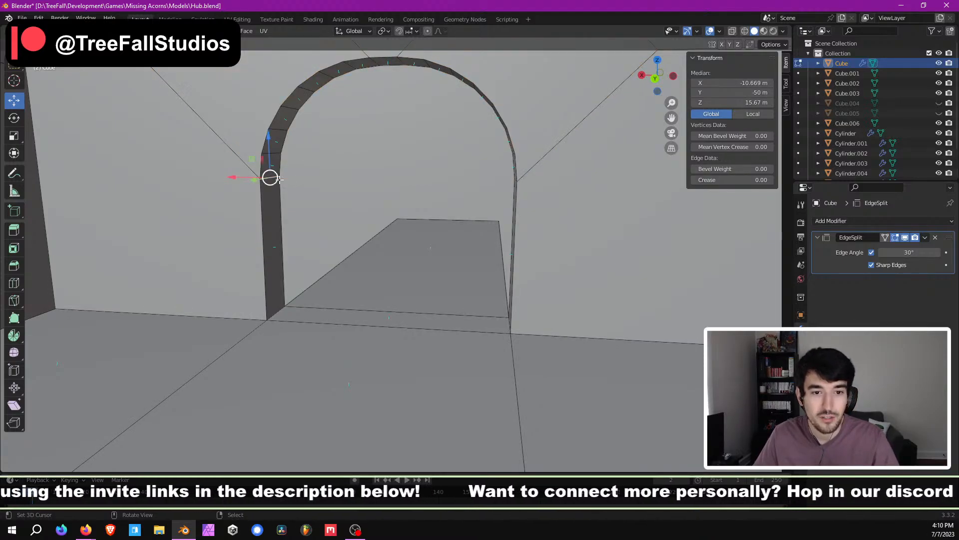
scroll(285, 184, down, 3)
scroll(296, 174, down, 2)
scroll(370, 220, up, 3)
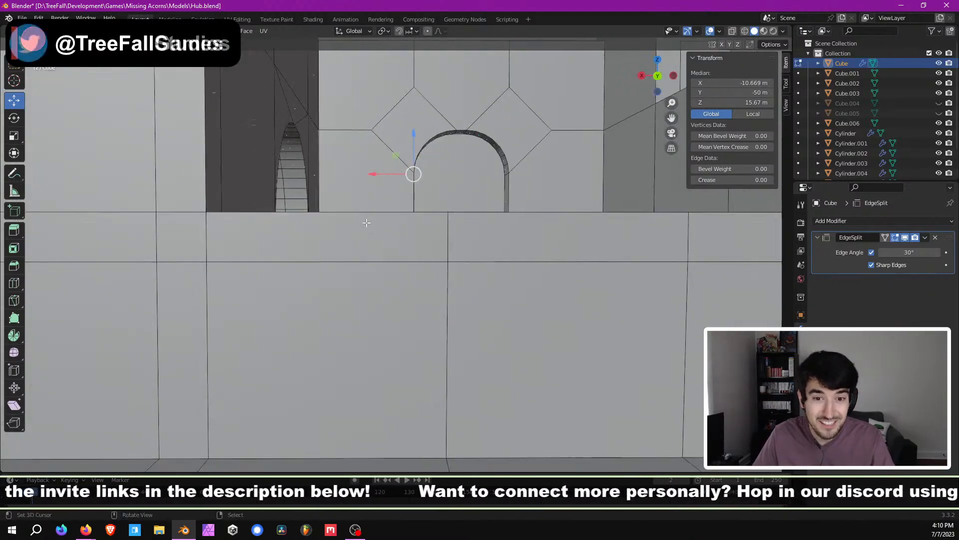
scroll(437, 199, down, 5)
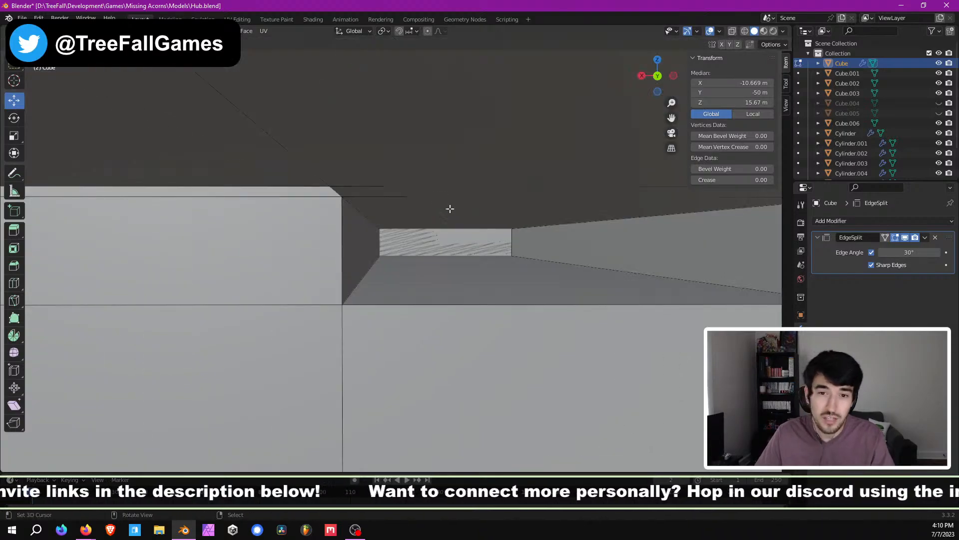
middle_drag(434, 252, 388, 246)
scroll(457, 268, down, 2)
scroll(387, 247, down, 8)
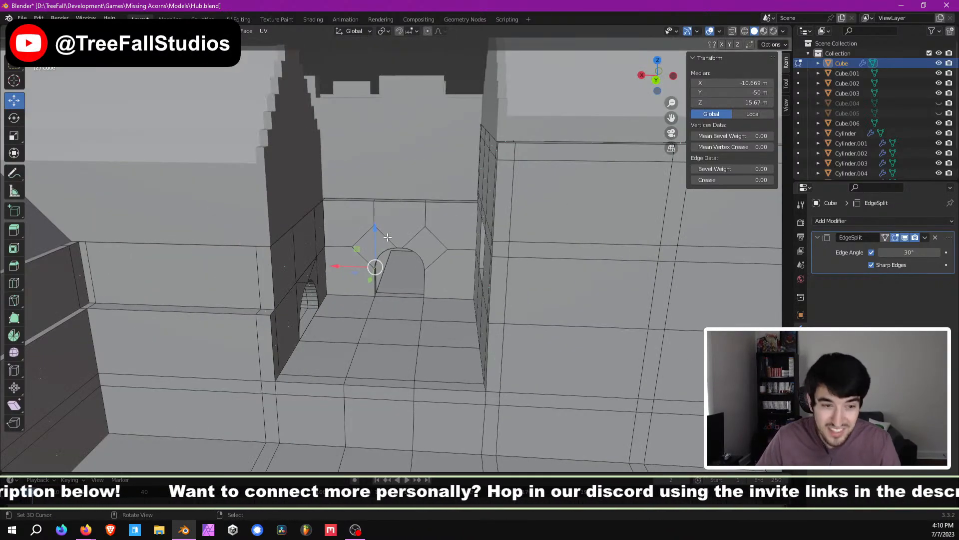
key(Tab)
Step: Examine the finished arch and its passage in solid shading from close range and from the neighbouring buildings
scroll(390, 250, up, 10)
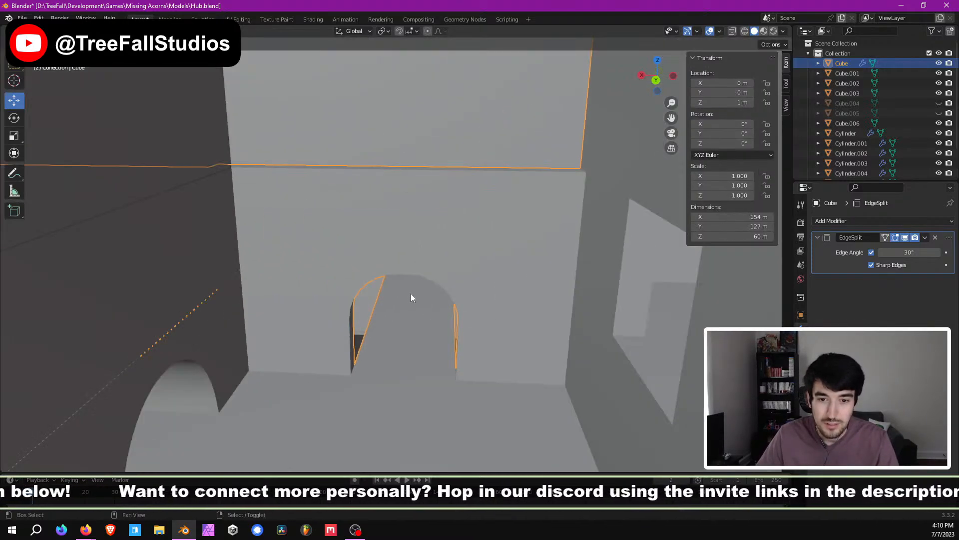
middle_drag(411, 293, 449, 294)
scroll(514, 218, up, 5)
scroll(436, 265, up, 3)
scroll(439, 260, down, 5)
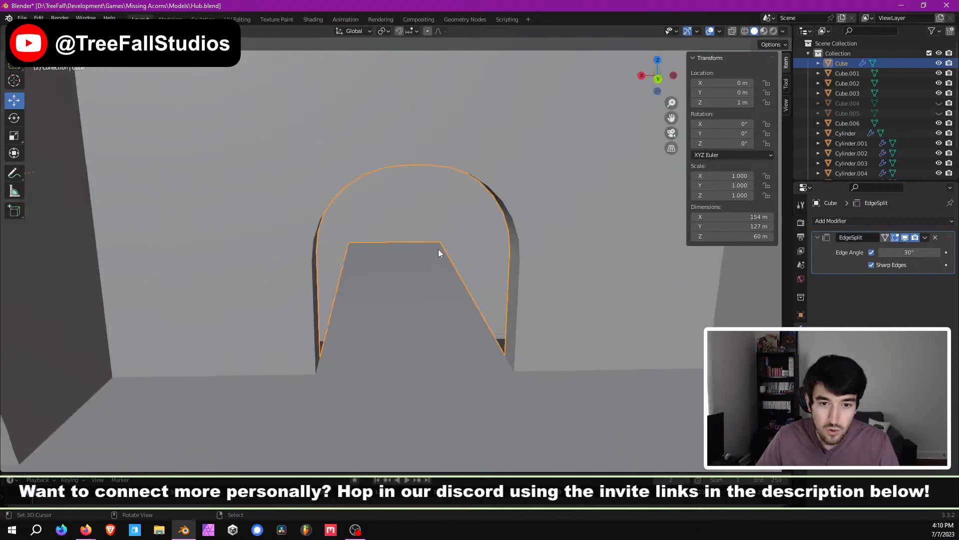
middle_drag(343, 241, 473, 261)
scroll(423, 217, down, 2)
scroll(424, 217, down, 5)
scroll(451, 254, down, 2)
scroll(403, 260, up, 5)
middle_drag(403, 260, 409, 305)
scroll(412, 301, down, 3)
scroll(411, 300, down, 2)
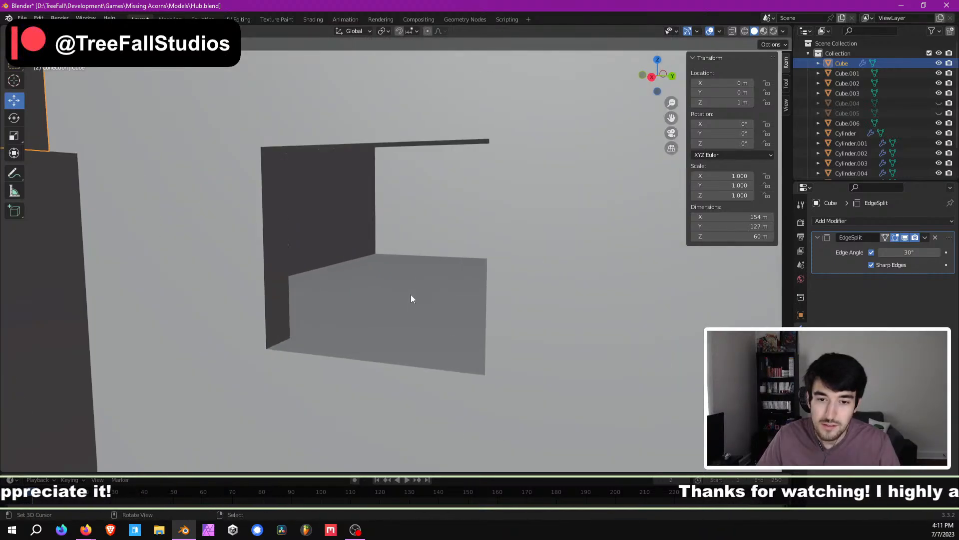
Step: Inspect the rectangular wall opening and the floor and walls of the room behind it
scroll(411, 295, up, 4)
scroll(407, 290, down, 4)
scroll(405, 294, up, 3)
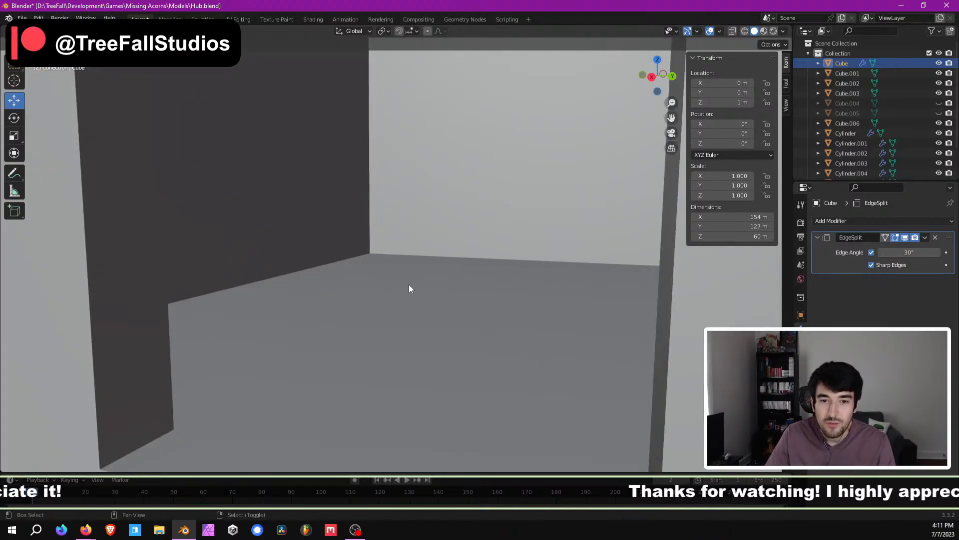
scroll(409, 285, down, 3)
scroll(418, 305, up, 5)
scroll(399, 284, up, 2)
scroll(518, 312, down, 4)
middle_drag(518, 312, 586, 300)
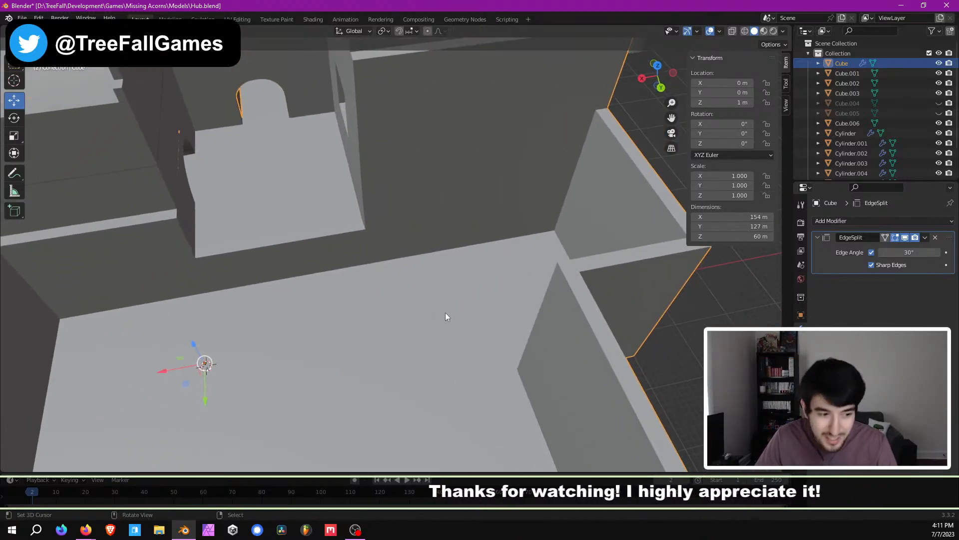
Step: Examine the whole castle from above and from the front, including the roofed buildings and the walled courtyard
scroll(461, 300, down, 5)
scroll(373, 288, down, 2)
shift+middle_drag(287, 289, 504, 304)
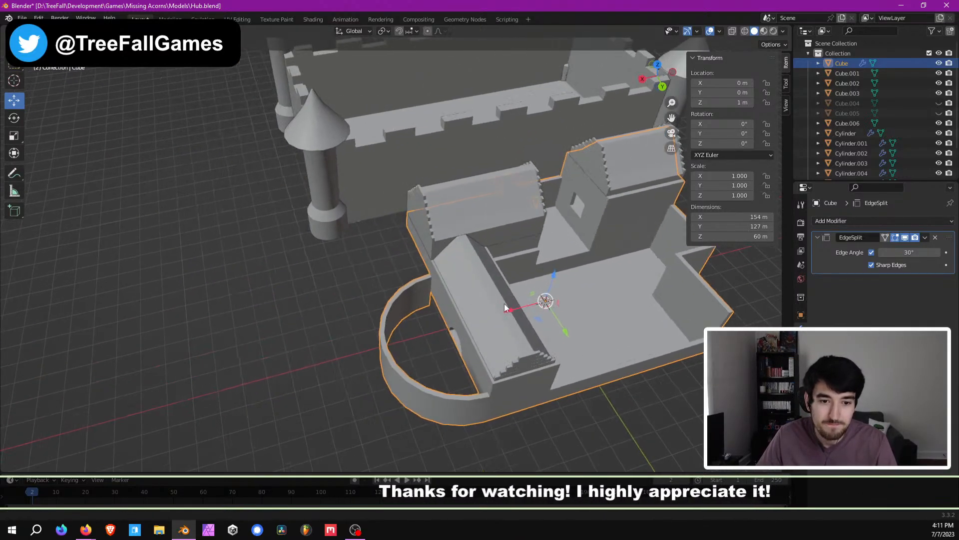
shift+middle_drag(425, 327, 325, 407)
scroll(325, 406, down, 1)
middle_drag(378, 318, 386, 258)
scroll(365, 301, down, 1)
scroll(386, 258, down, 1)
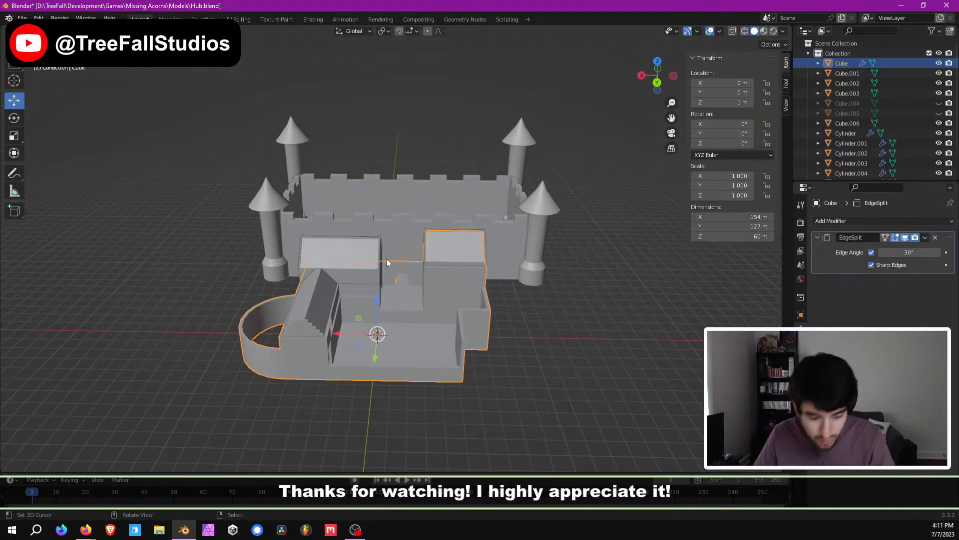
key(ctrl+a)
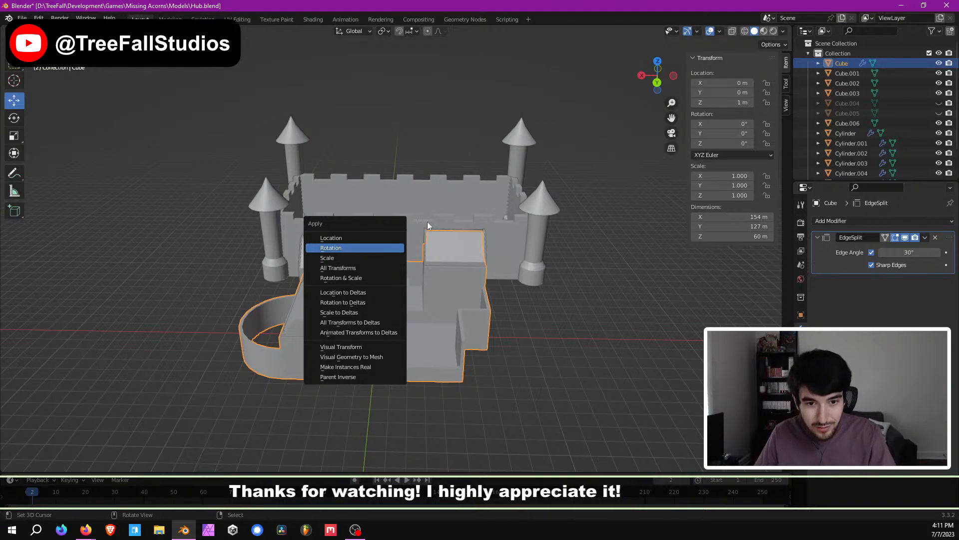
middle_drag(437, 222, 452, 212)
middle_drag(393, 205, 415, 285)
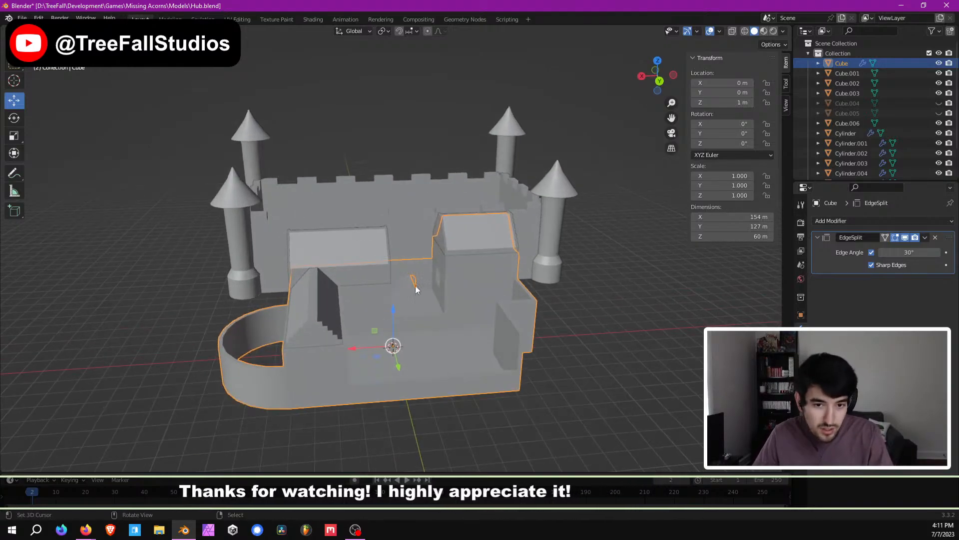
scroll(415, 283, up, 2)
scroll(409, 253, down, 1)
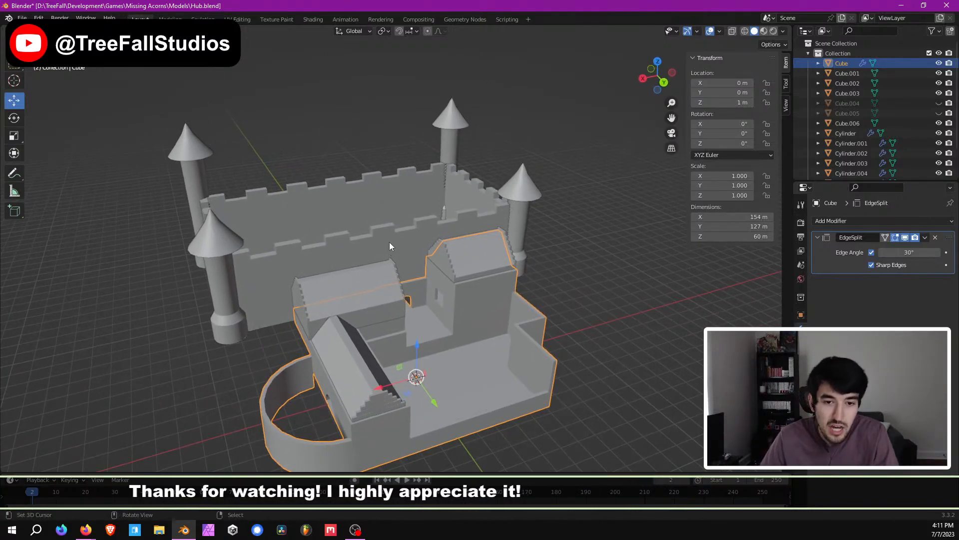
scroll(388, 241, down, 1)
Step: Add a 2 m cube mesh at the world origin
key(shift+a)
mouse_move(389, 241)
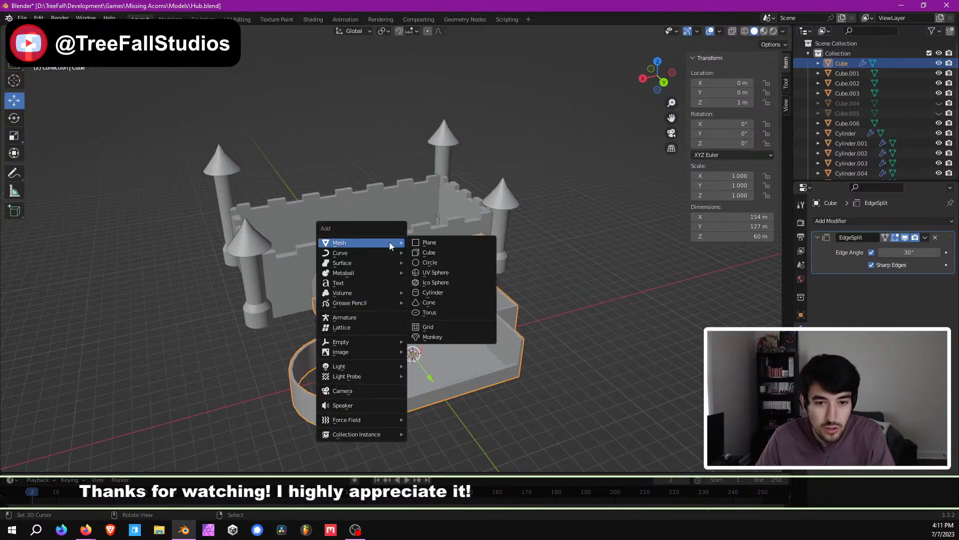
click(460, 250)
scroll(359, 290, up, 4)
scroll(425, 267, down, 3)
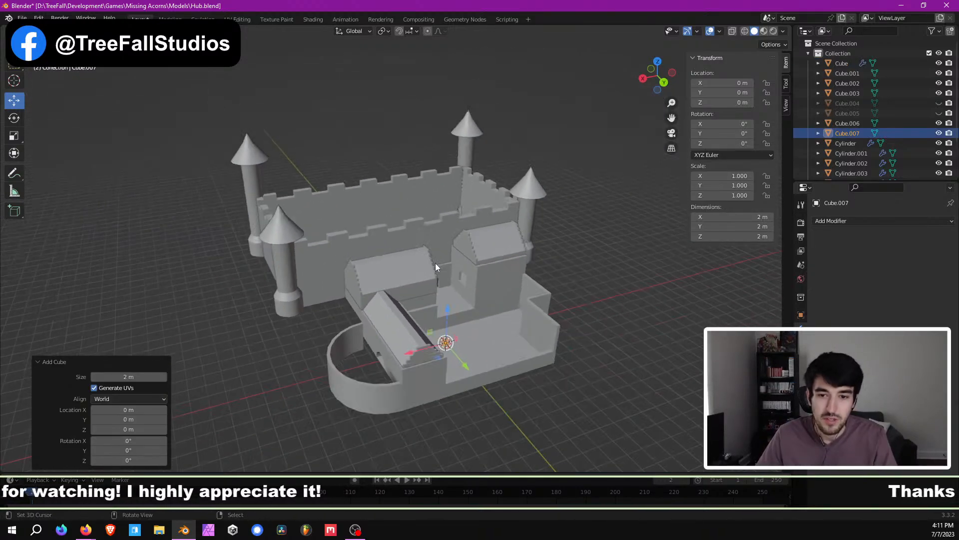
Step: Move the new cube -120 m along Y into the walled courtyard
key(KP_7)
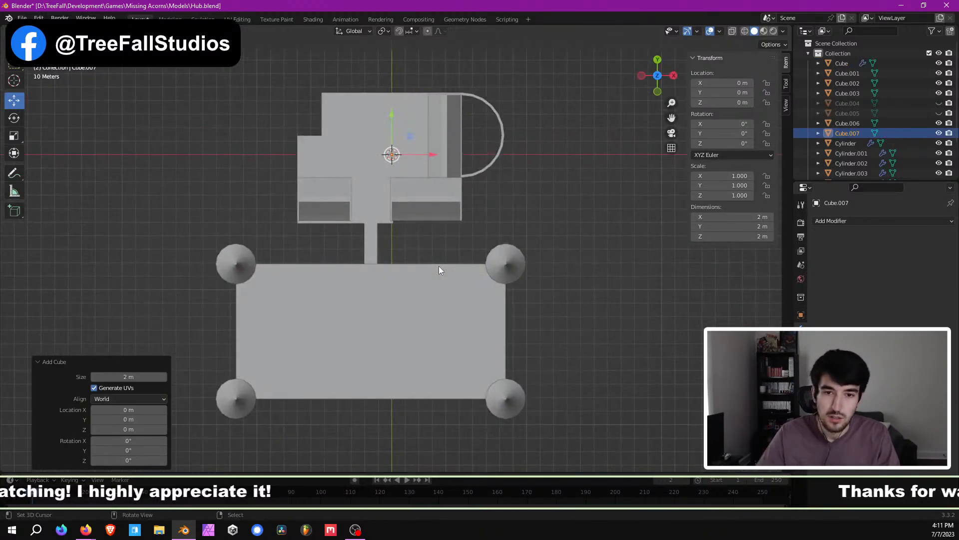
drag(394, 119, 396, 282)
middle_drag(396, 282, 457, 256)
scroll(475, 252, up, 2)
middle_drag(384, 270, 499, 274)
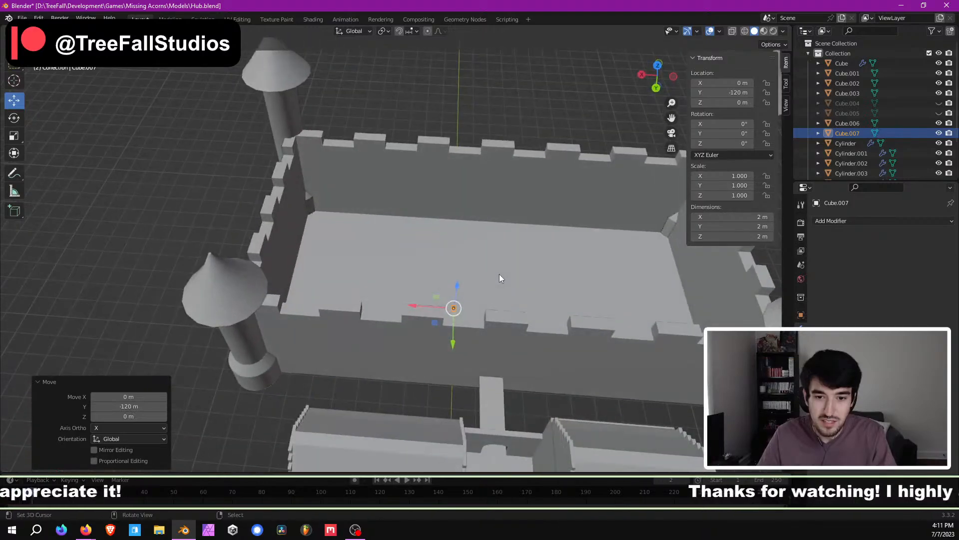
Step: Scale the new cube by a factor of 20 along X and 20 along Y
key(KP_7)
text(s)
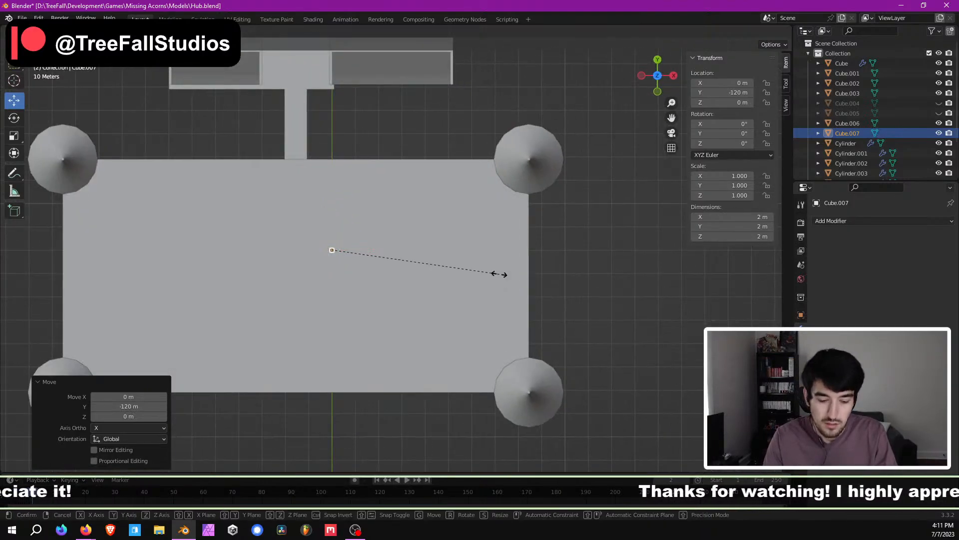
text(x10)
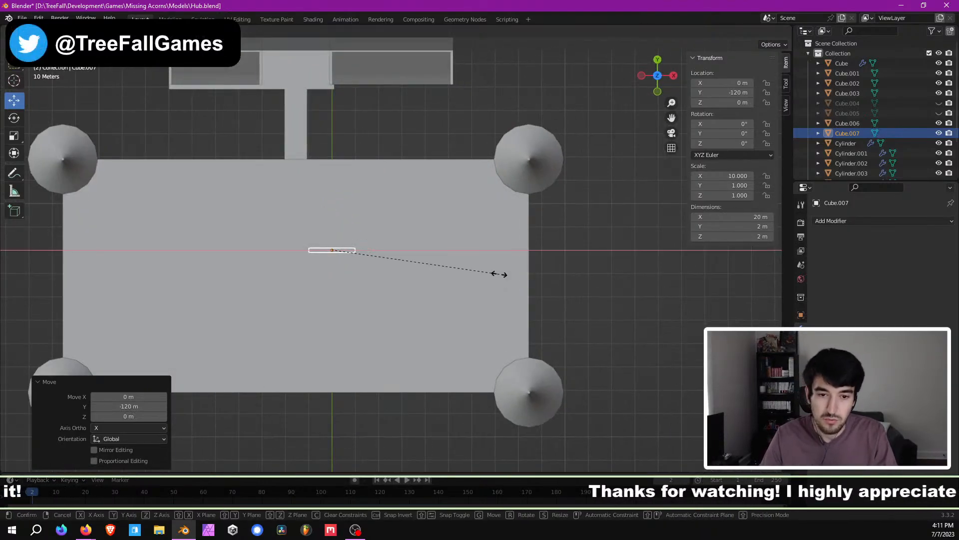
key(BackSpace)
key(BackSpace)
text(20)
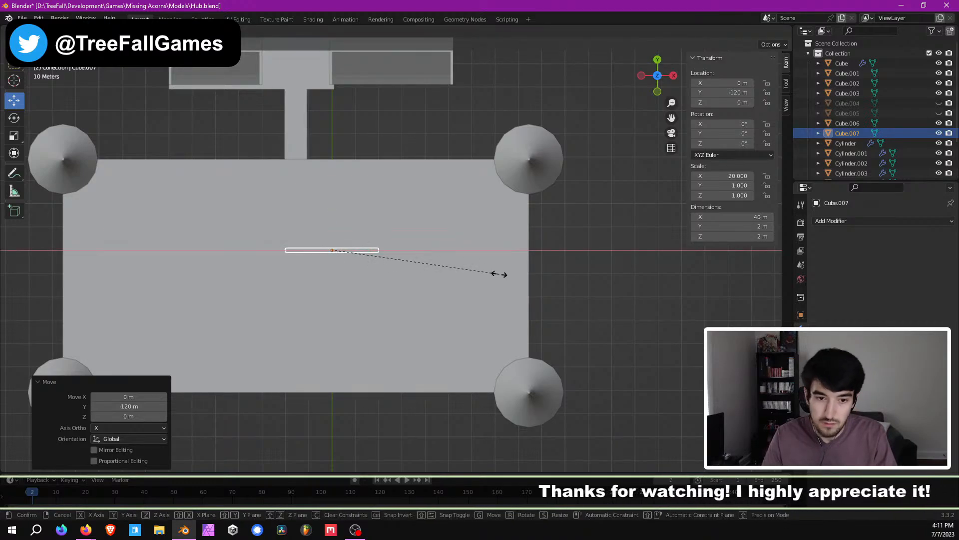
key(Return)
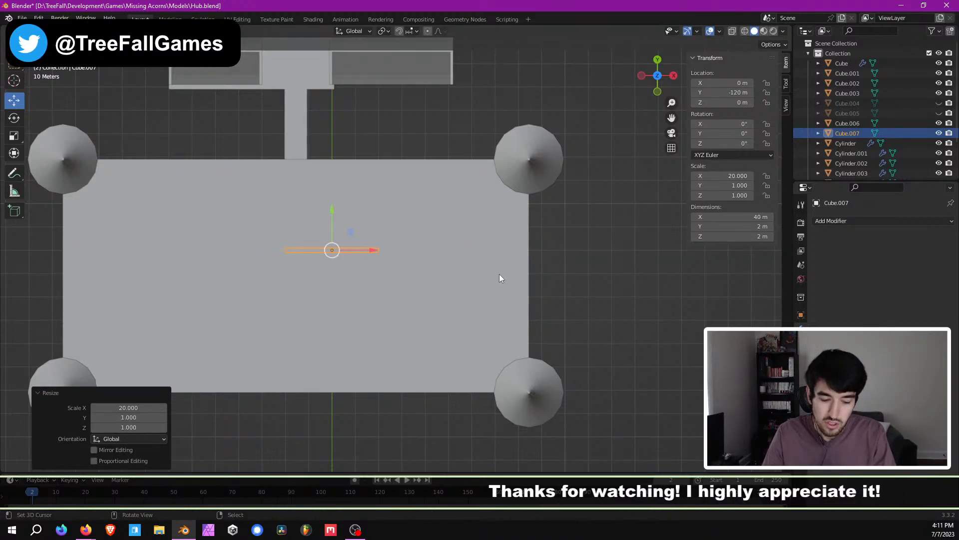
text(sy20)
key(Return)
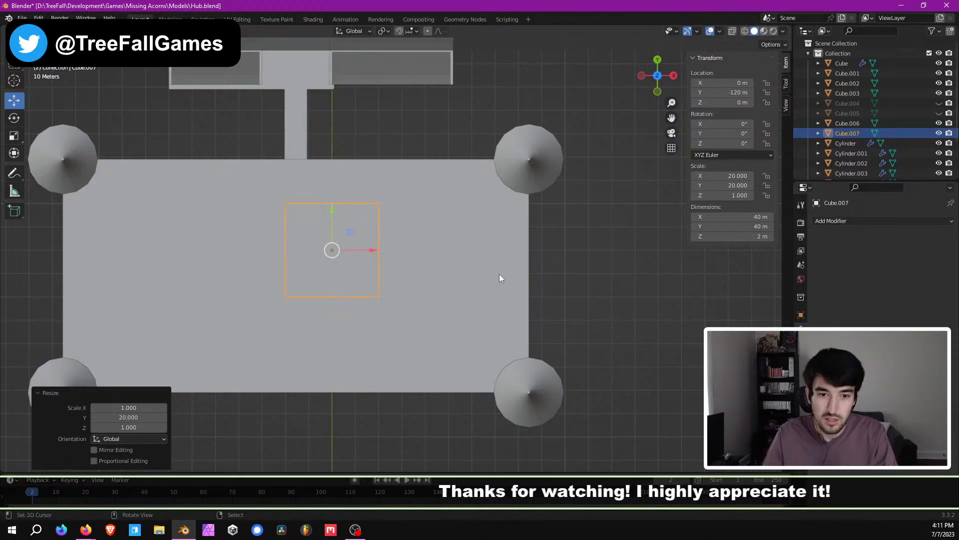
Step: Show the scene in wireframe from above and apply the cube's scale
scroll(434, 259, down, 4)
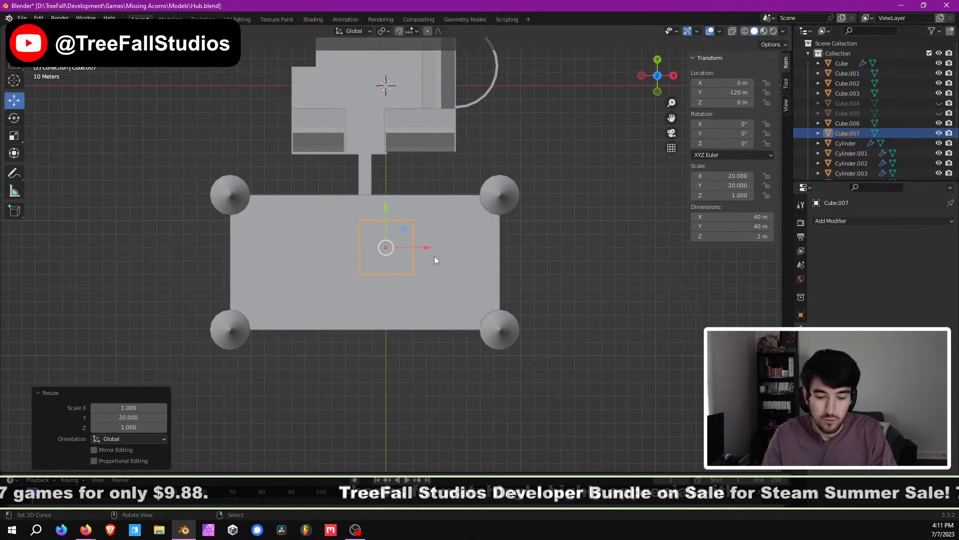
key(shift+z)
scroll(433, 256, up, 5)
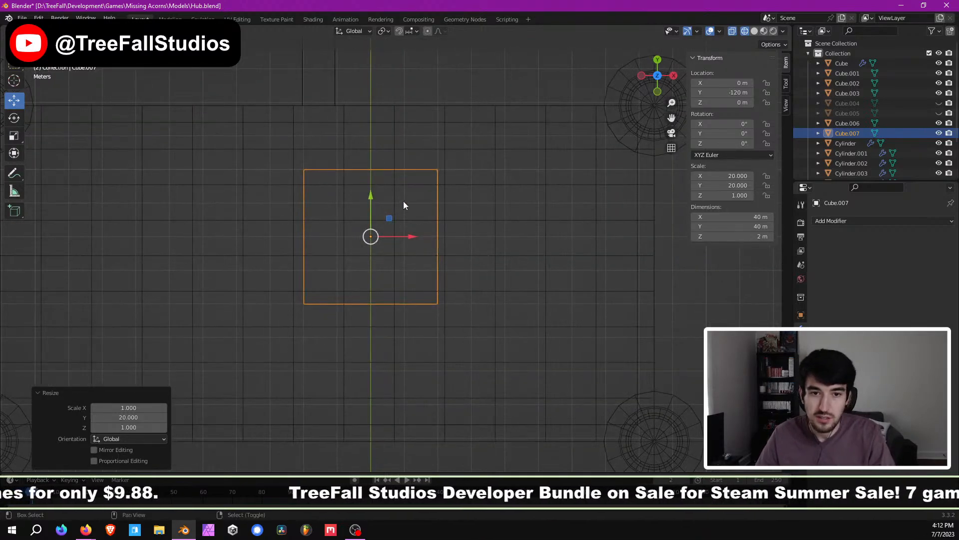
shift+middle_drag(403, 201, 419, 292)
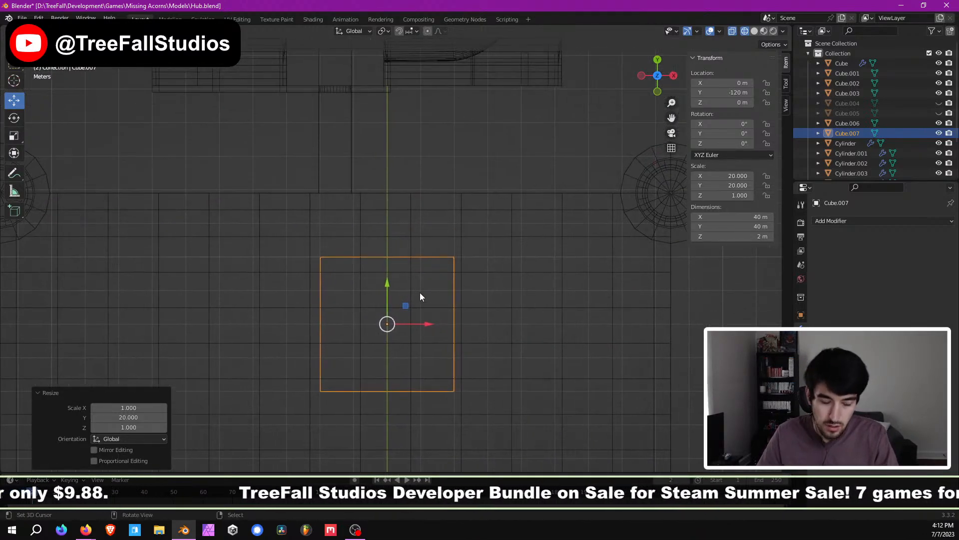
key(ctrl+a)
click(419, 293)
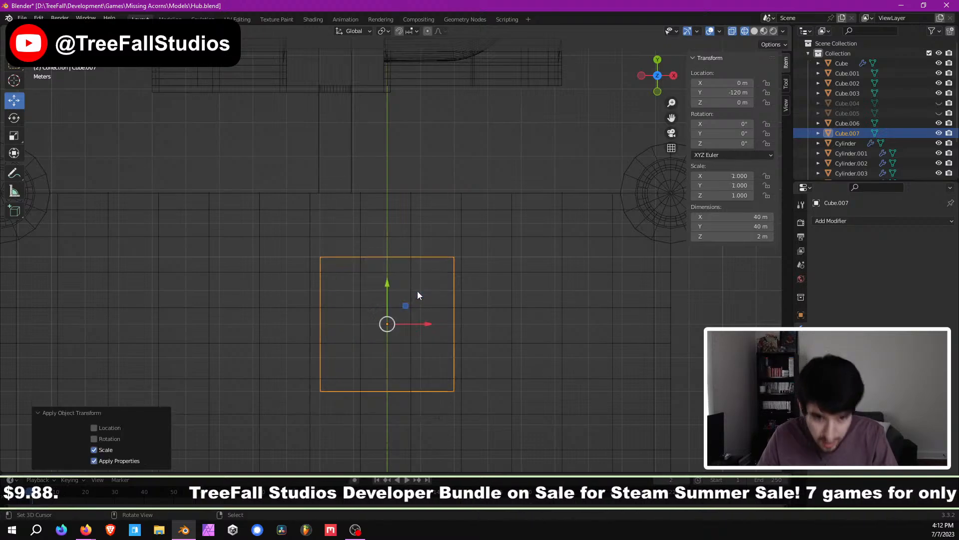
Step: Move the slab along X to 12.02 m, bringing its left edge close to the neighbouring floor grid line
drag(424, 324, 461, 324)
scroll(344, 242, up, 6)
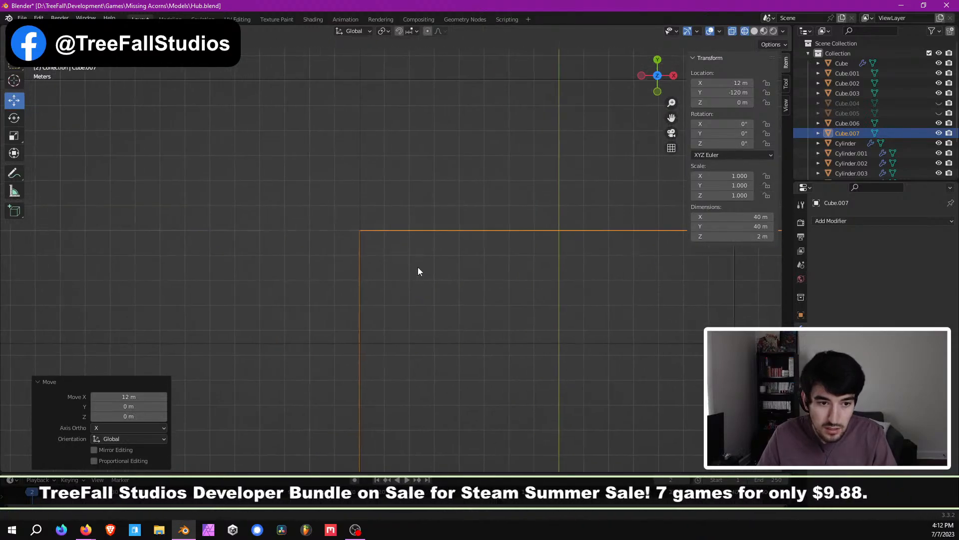
scroll(418, 267, up, 10)
shift+middle_drag(244, 222, 438, 254)
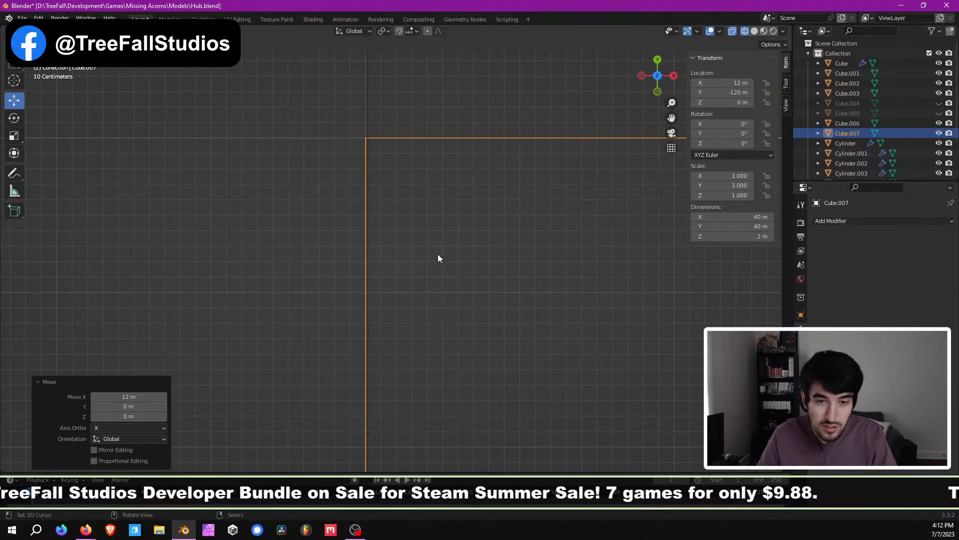
scroll(347, 234, up, 8)
shift+middle_drag(355, 218, 416, 249)
key(g)
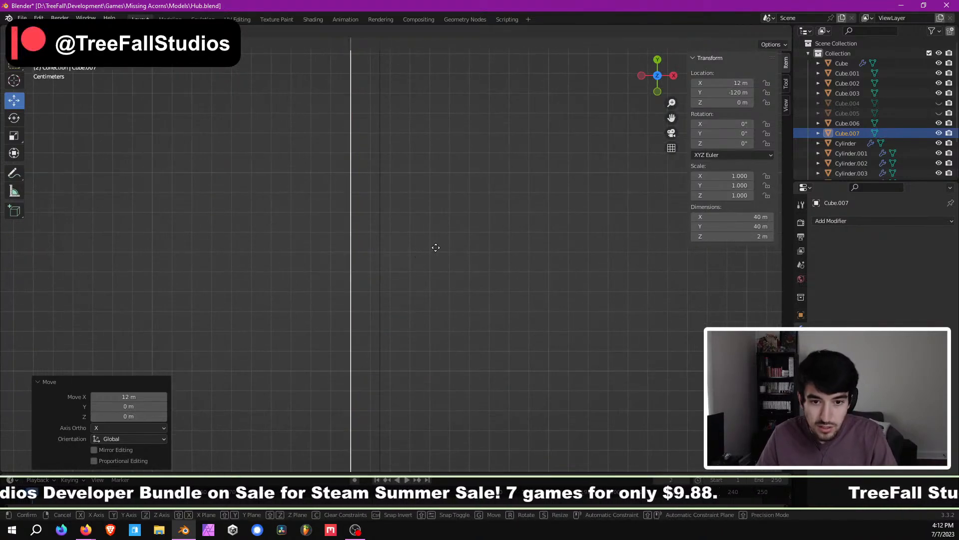
click(475, 249)
Step: Shift the slab back 0.005 m along X towards the floor grid line
scroll(397, 240, up, 4)
shift+middle_drag(391, 240, 574, 294)
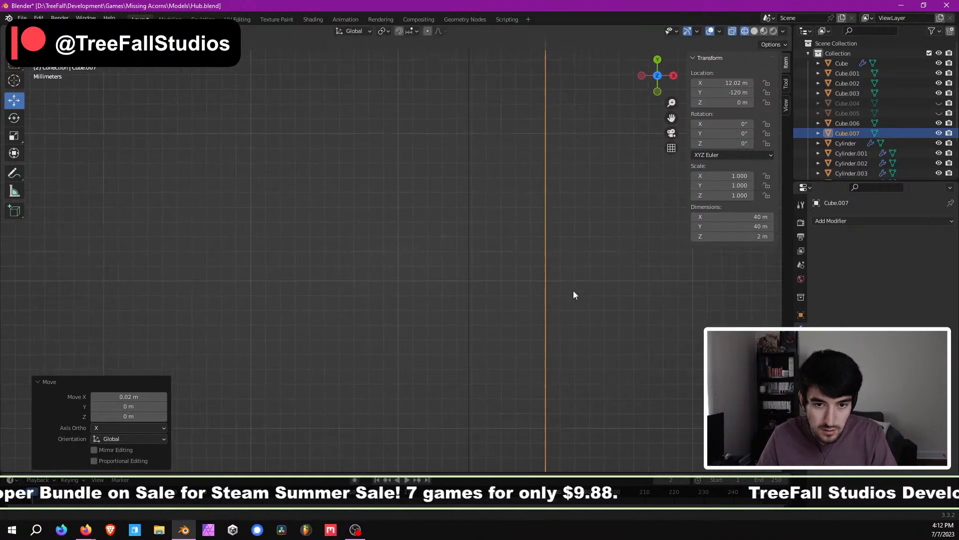
key(g)
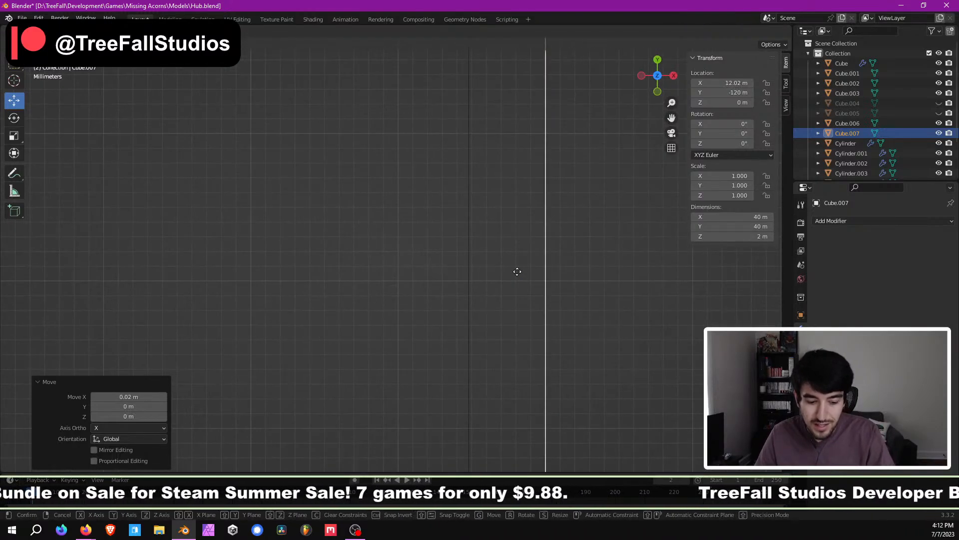
click(442, 269)
scroll(465, 270, up, 5)
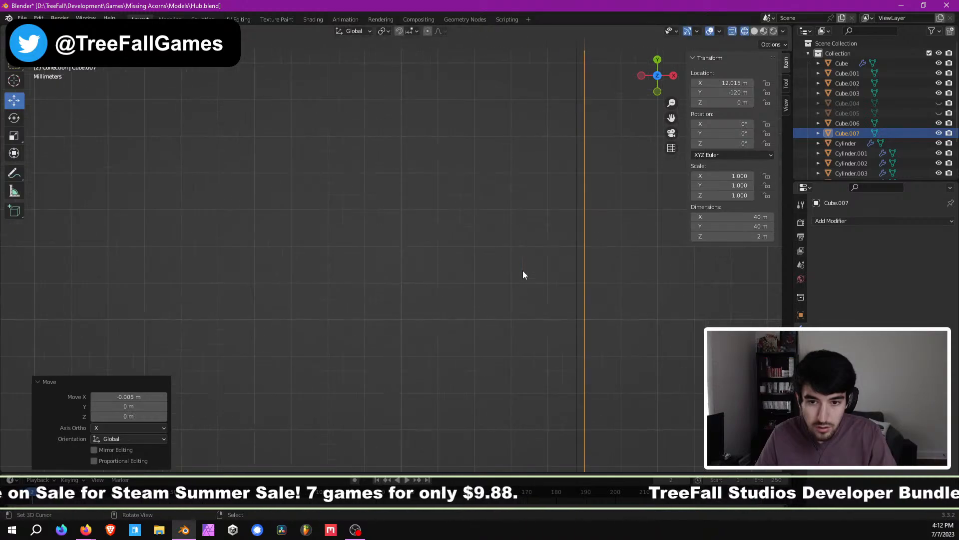
shift+middle_drag(561, 270, 385, 268)
scroll(414, 272, up, 9)
shift+middle_drag(482, 264, 413, 282)
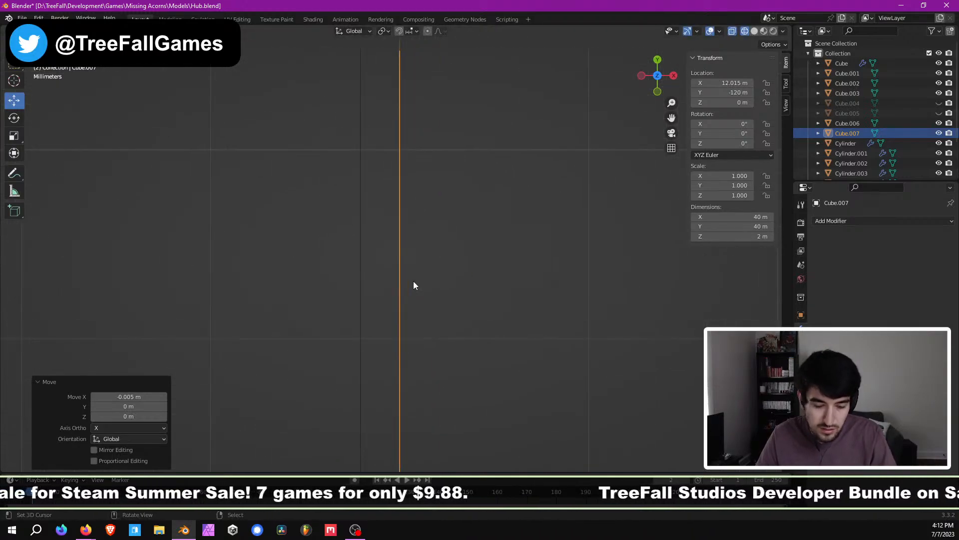
key(g)
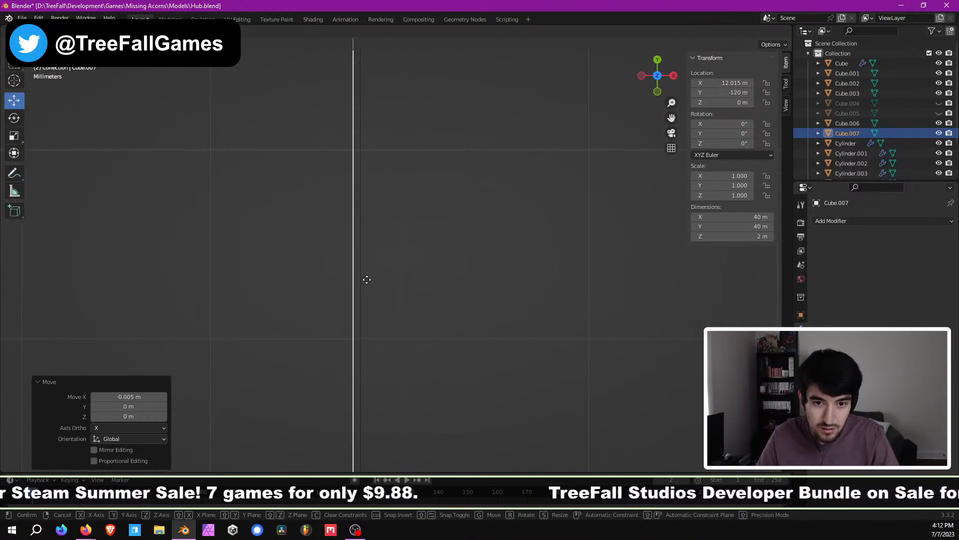
right_click(371, 283)
scroll(394, 275, up, 5)
key(g)
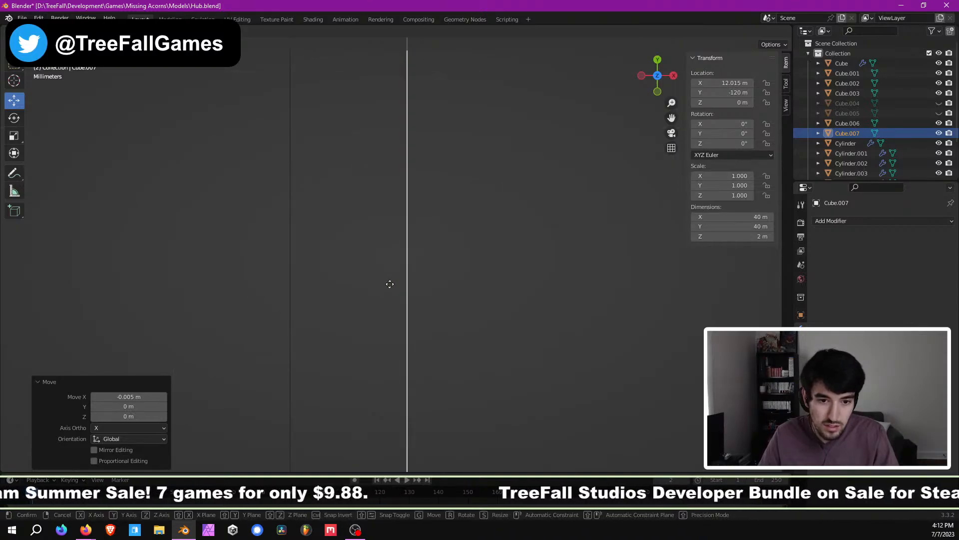
right_click(275, 277)
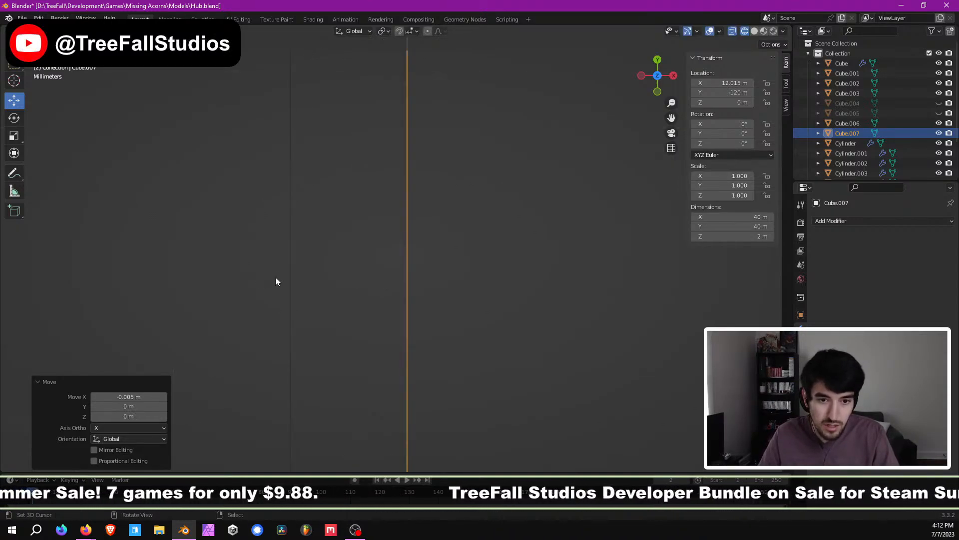
Step: Return to solid shading and raise the slab 5 m along Z above the courtyard floor
scroll(279, 277, down, 15)
scroll(383, 280, down, 6)
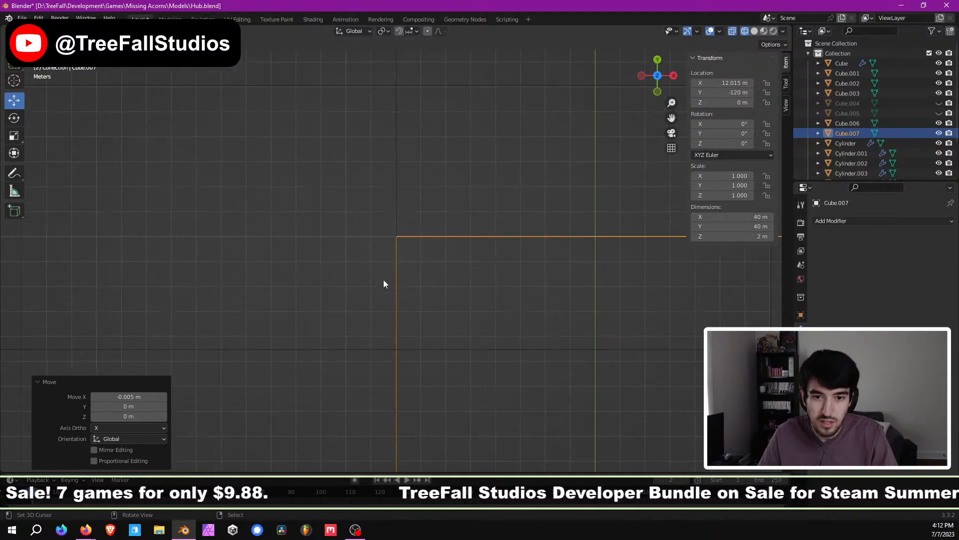
scroll(385, 288, down, 3)
middle_drag(385, 288, 432, 288)
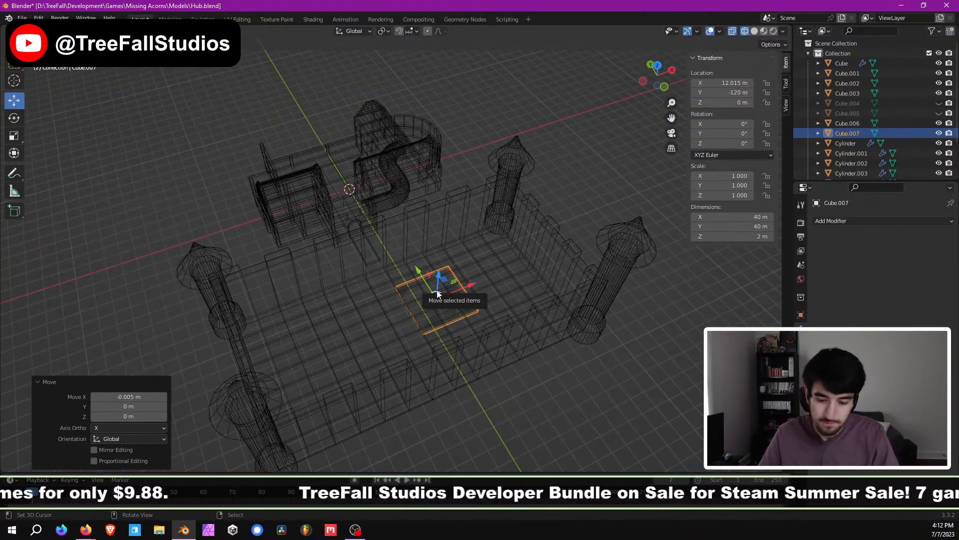
key(shift+z)
scroll(436, 294, up, 3)
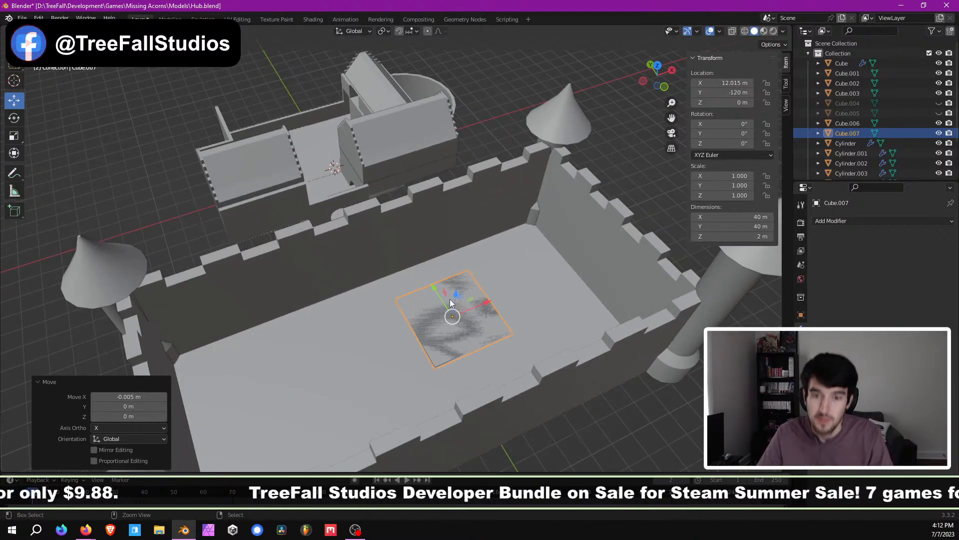
key(g)
key(Escape)
middle_drag(473, 331, 460, 306)
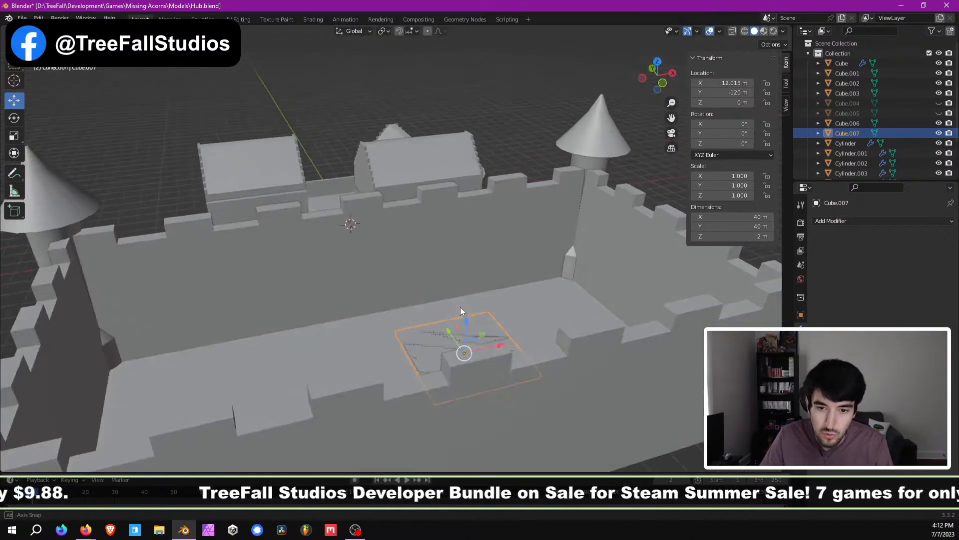
ctrl+drag(466, 321, 464, 313)
scroll(463, 313, up, 3)
shift+middle_drag(509, 358, 425, 288)
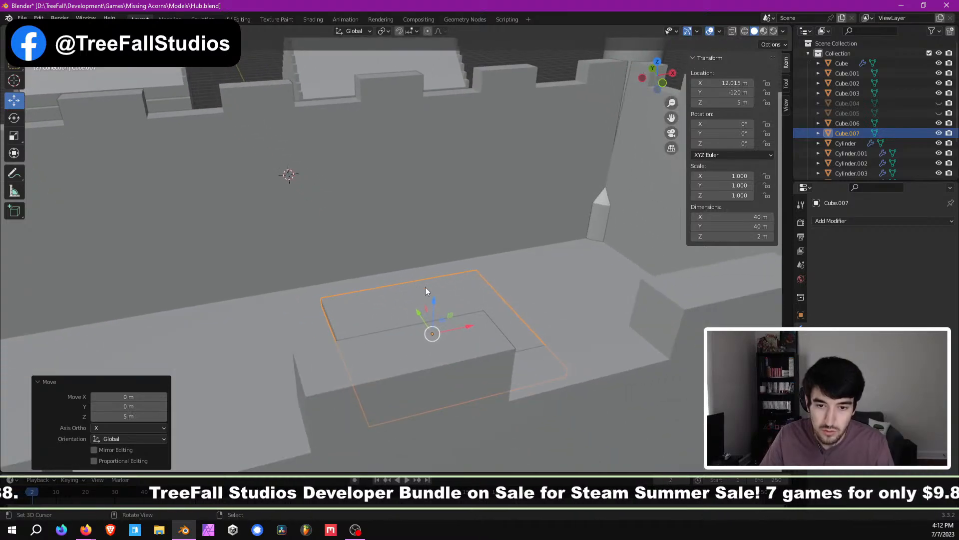
Step: In a wireframe side view, edit the slab's mesh and raise its top vertices to a Z of 60 m
key(KP_5)
key(KP_3)
key(z)
key(KP_4)
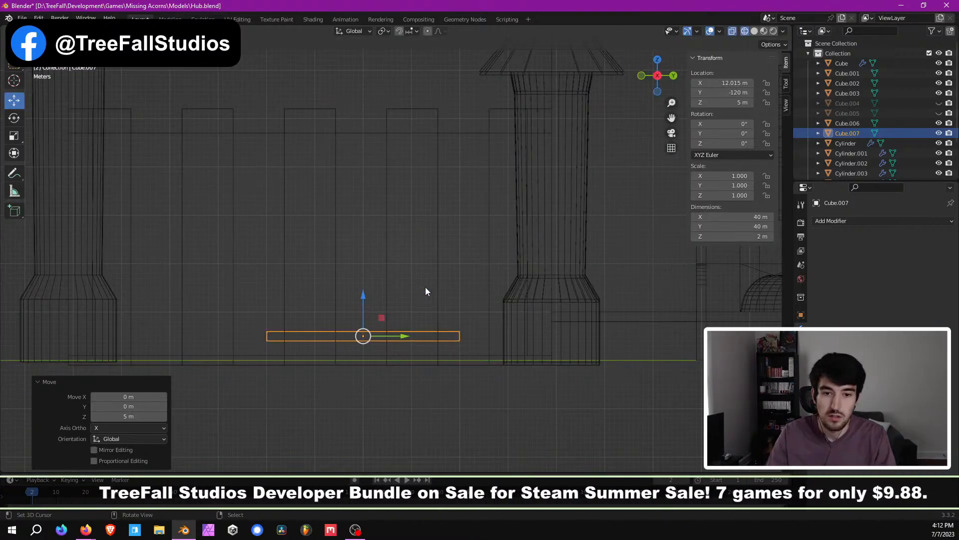
scroll(244, 284, up, 3)
key(Tab)
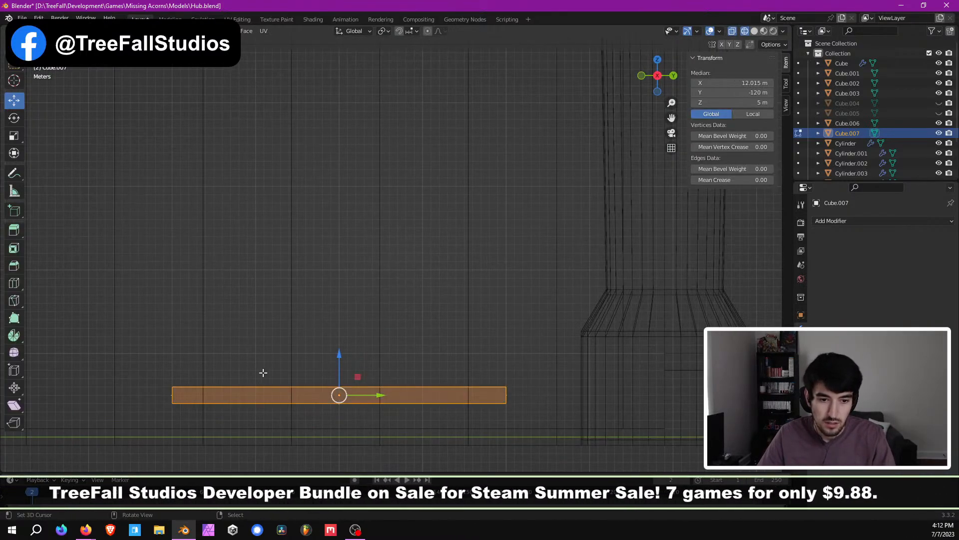
key(alt+a)
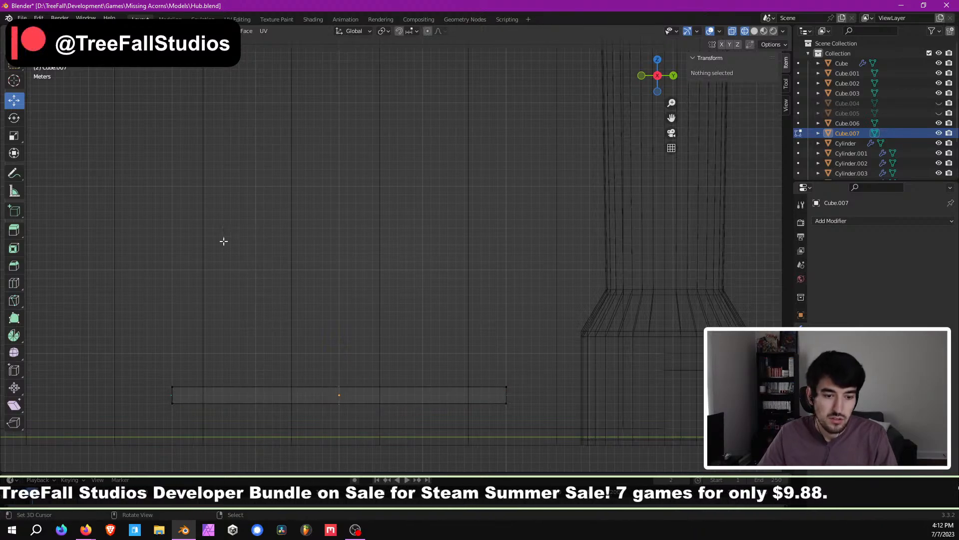
key(b)
drag(138, 325, 551, 396)
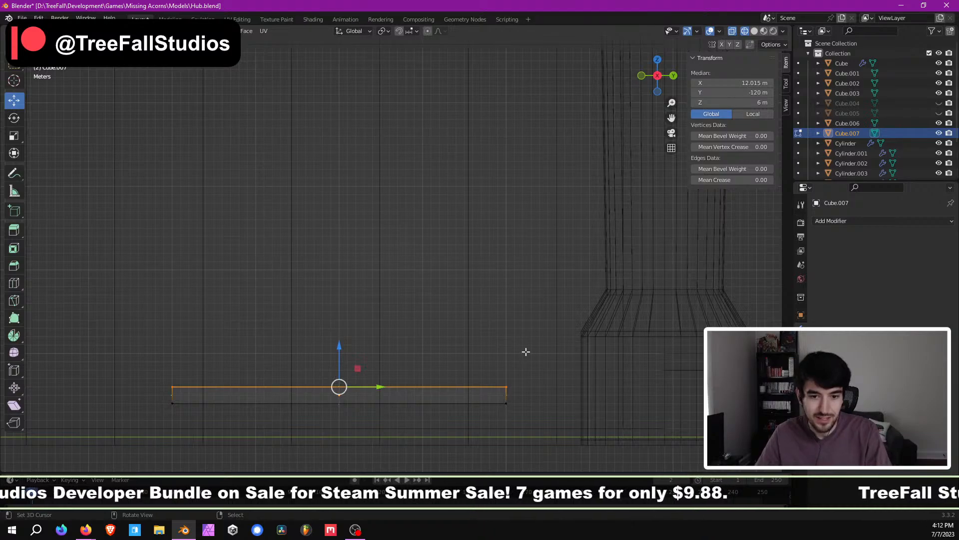
scroll(378, 267, down, 3)
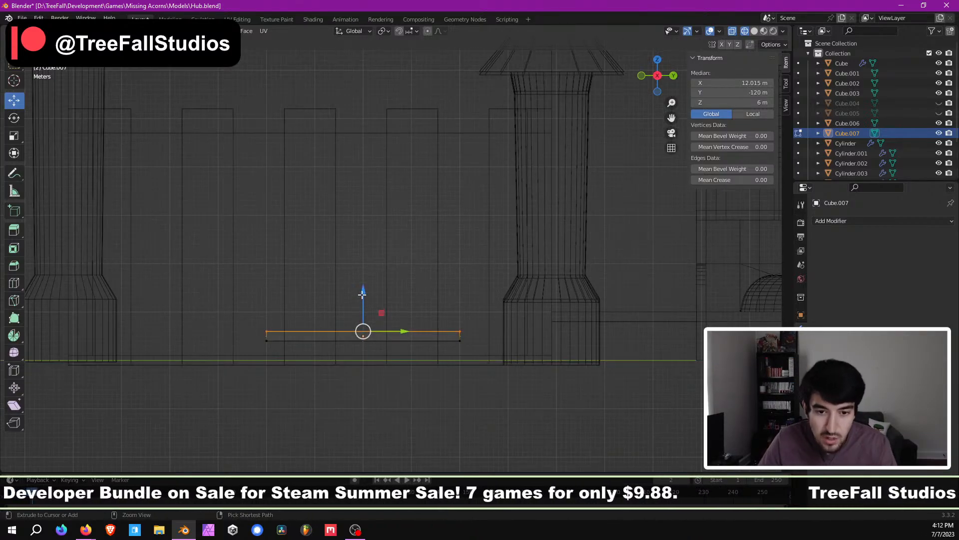
drag(363, 295, 356, 466)
Step: Delete the bottom face of the tall block
click(246, 313)
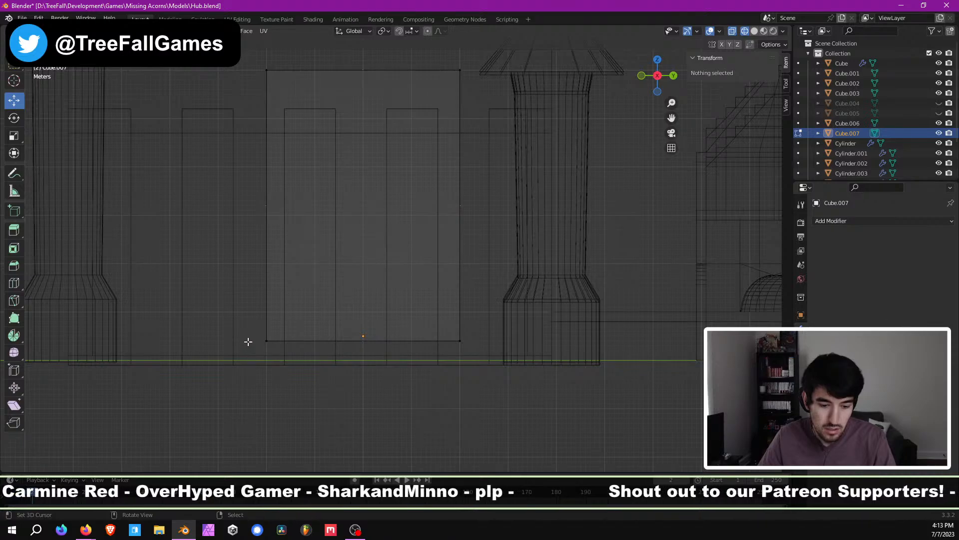
drag(231, 320, 483, 362)
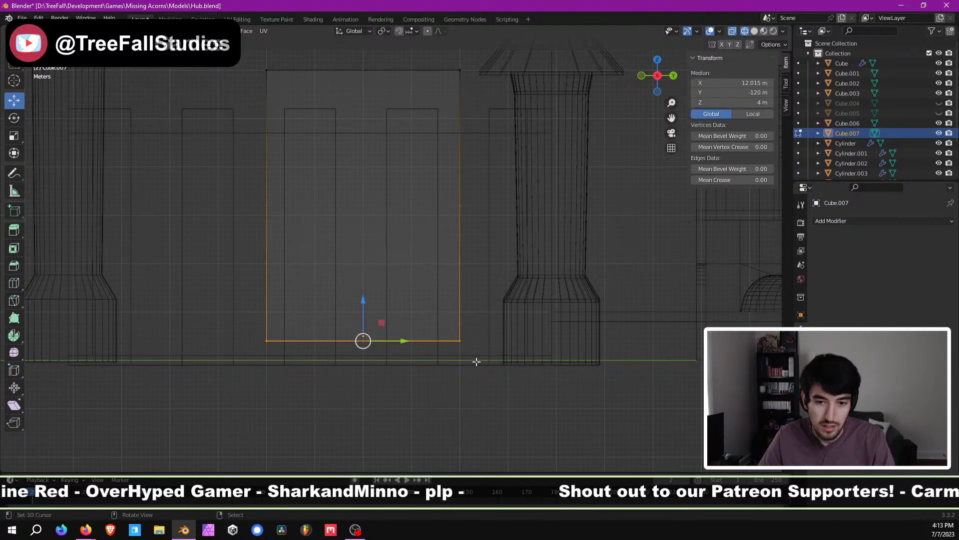
middle_drag(470, 363, 378, 334)
key(x)
click(451, 349)
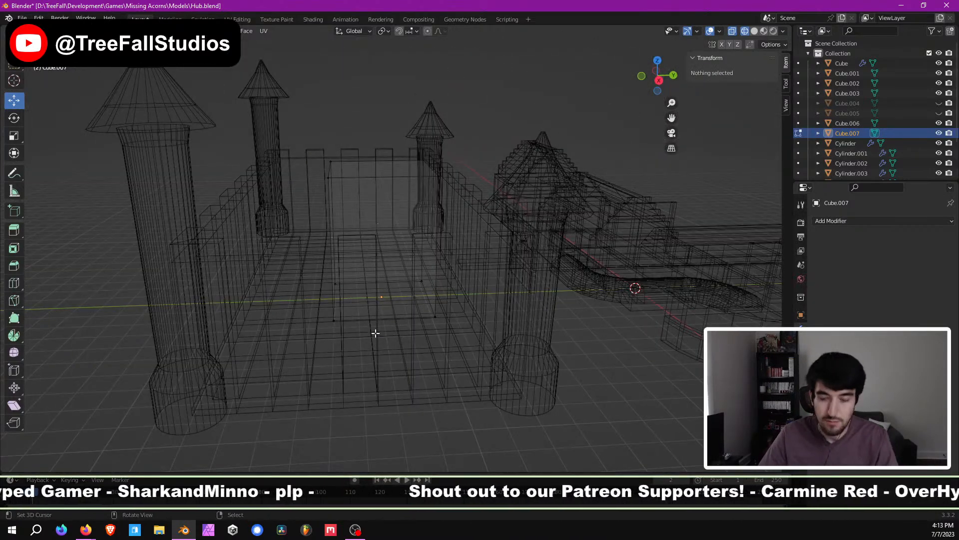
Step: In a side view, raise the top vertices of the tall block to a Z of 70 m
key(KP_3)
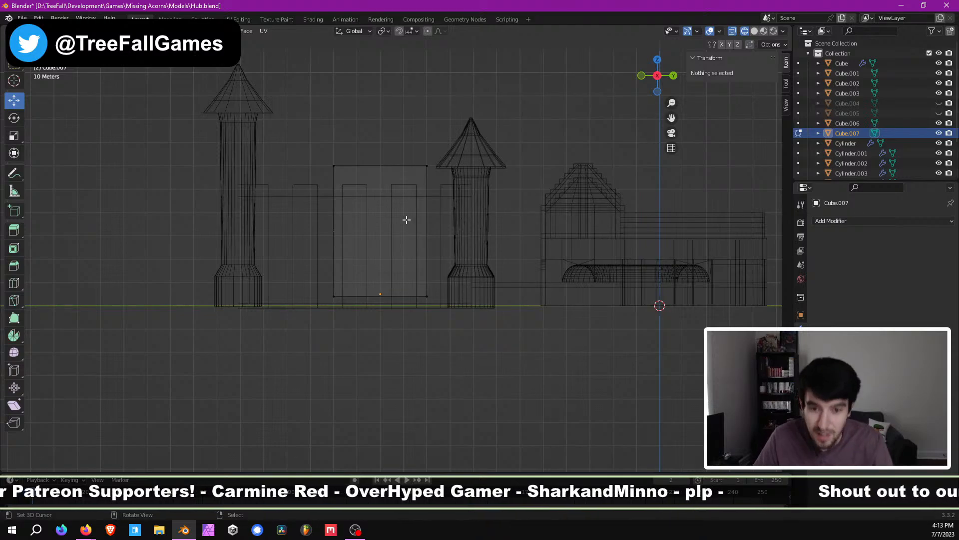
scroll(404, 205, up, 2)
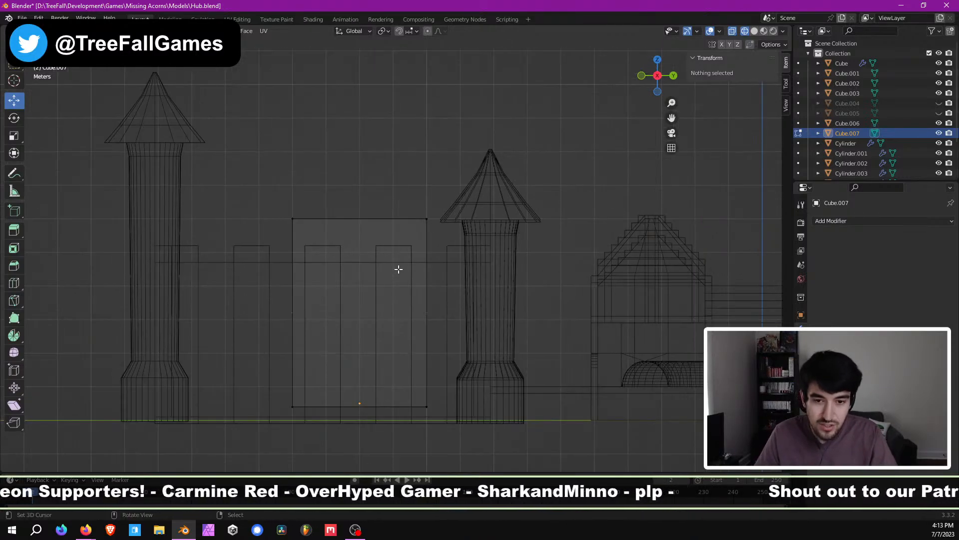
drag(248, 141, 464, 239)
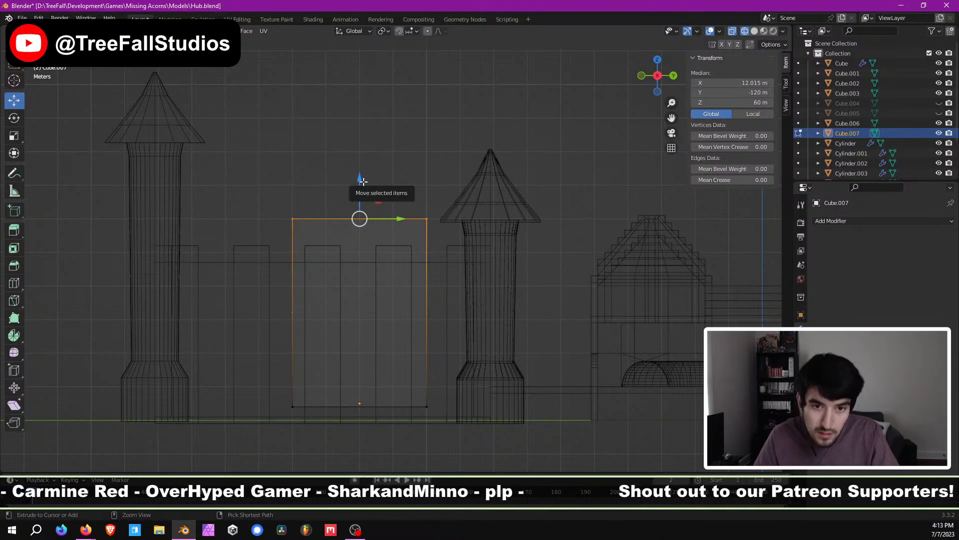
drag(362, 181, 376, 148)
Step: Lower the block's bottom vertices 5 m along Z so they sit at -1 m
key(a)
key(a)
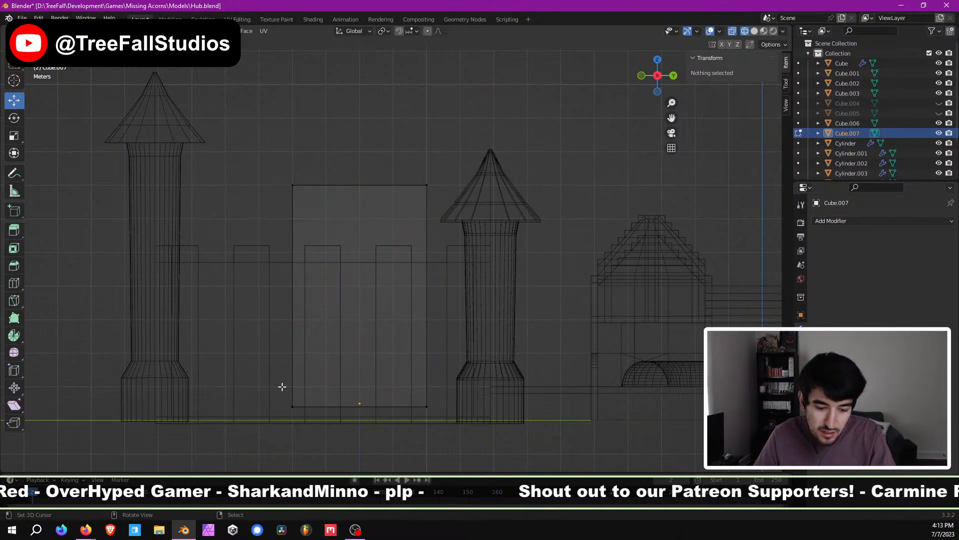
key(b)
drag(271, 379, 442, 426)
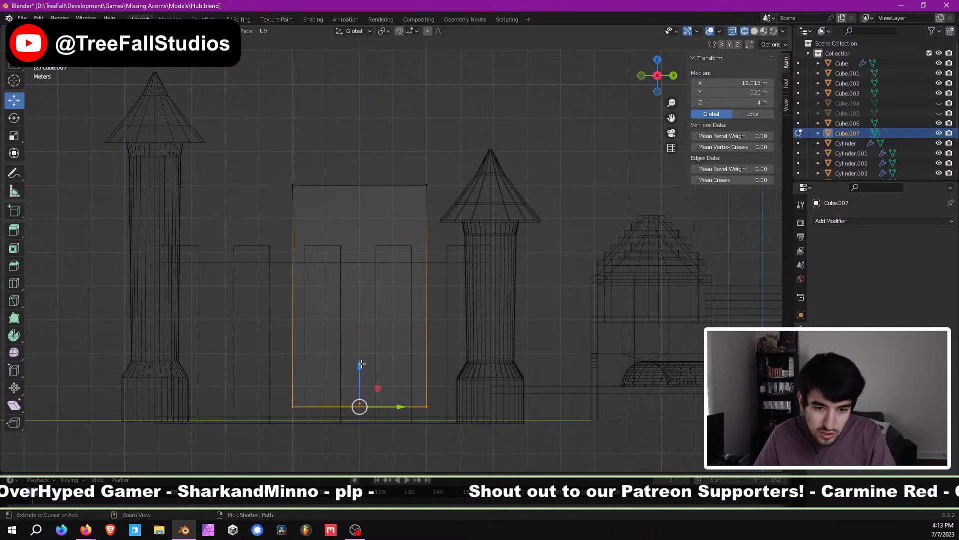
drag(362, 364, 361, 381)
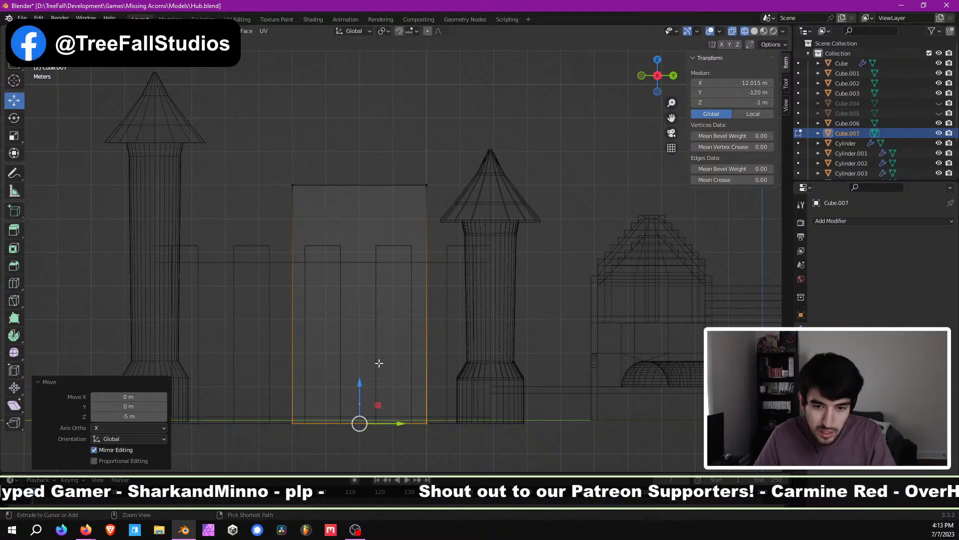
Step: Return to solid shading, leave mesh editing and deselect the tall block to review it against the castle
middle_drag(379, 363, 325, 357)
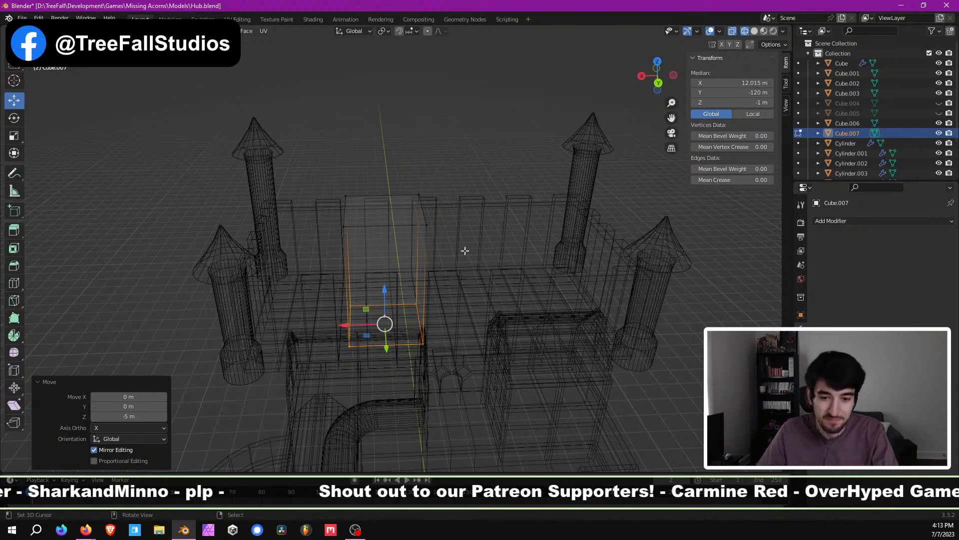
key(shift+z)
key(Tab)
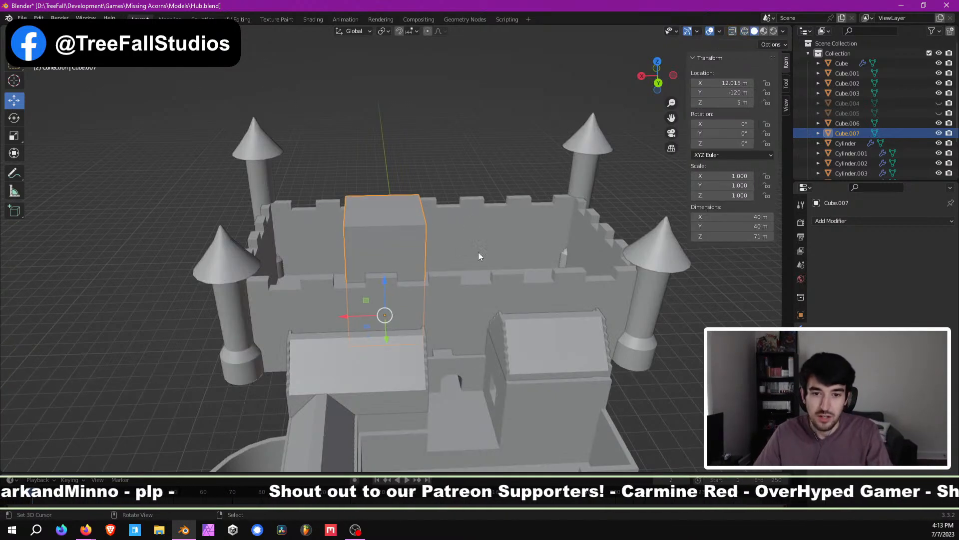
scroll(482, 269, down, 4)
scroll(480, 260, up, 6)
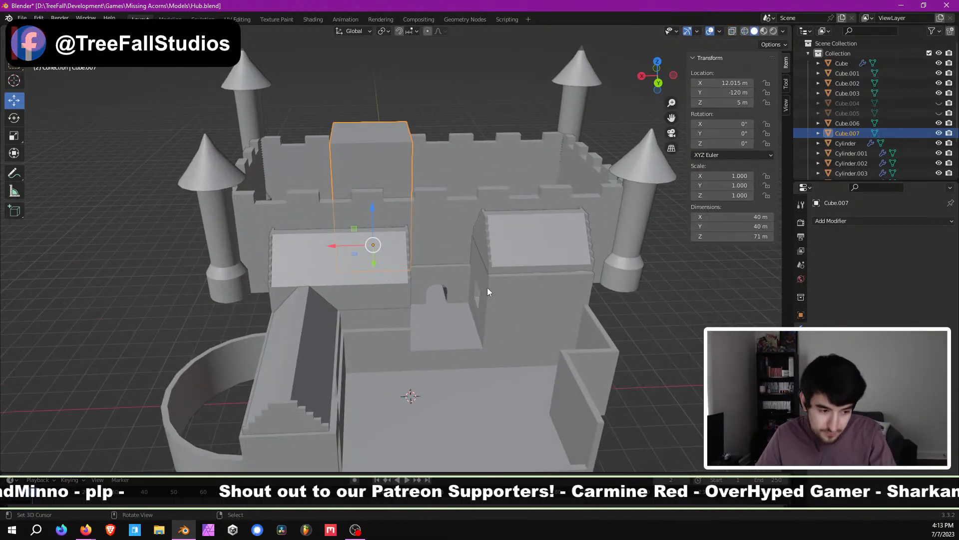
key(alt+a)
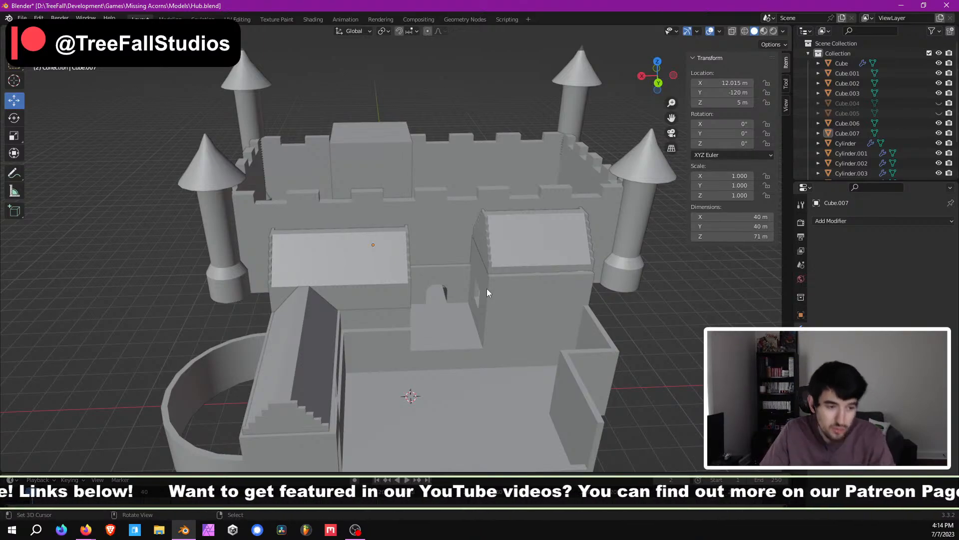
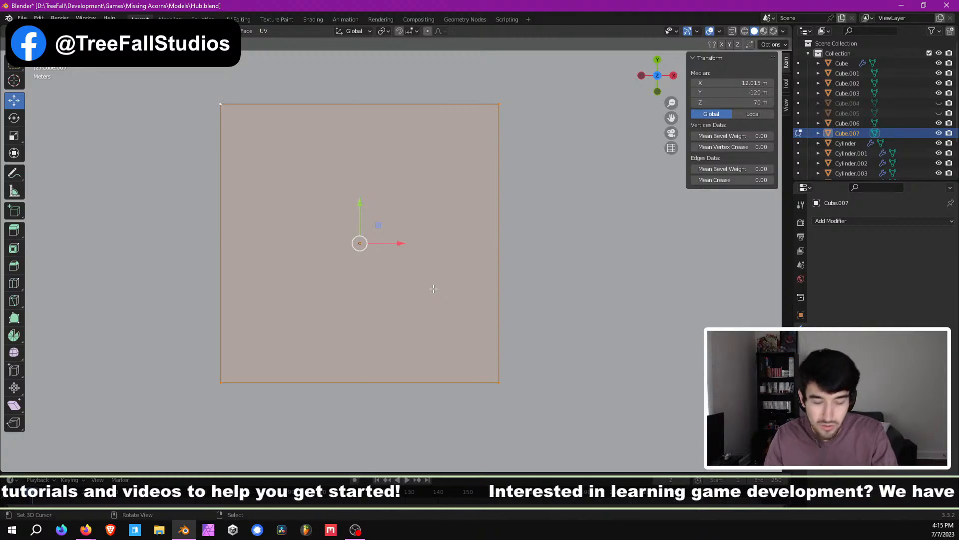
Step: Inset the top face of the tall block by 2 m
text(i1)
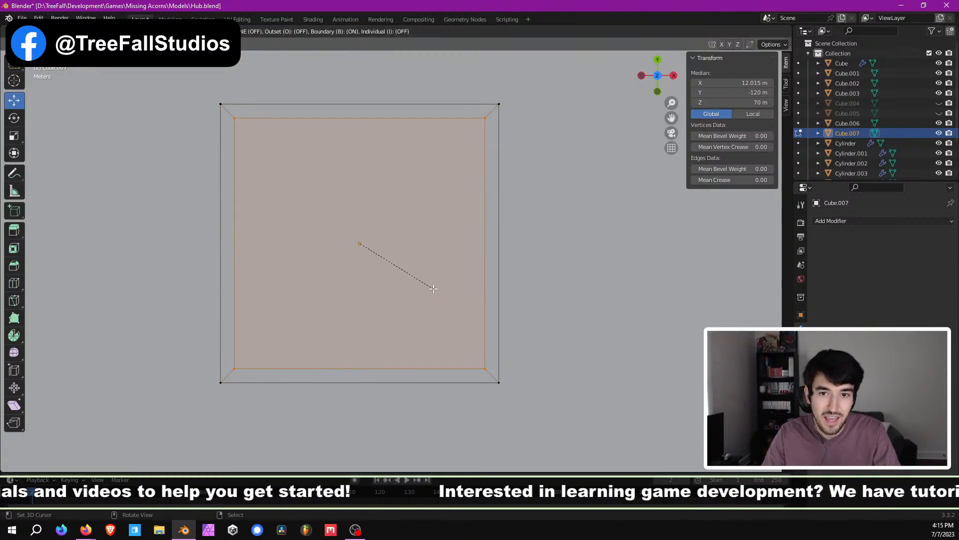
key(Return)
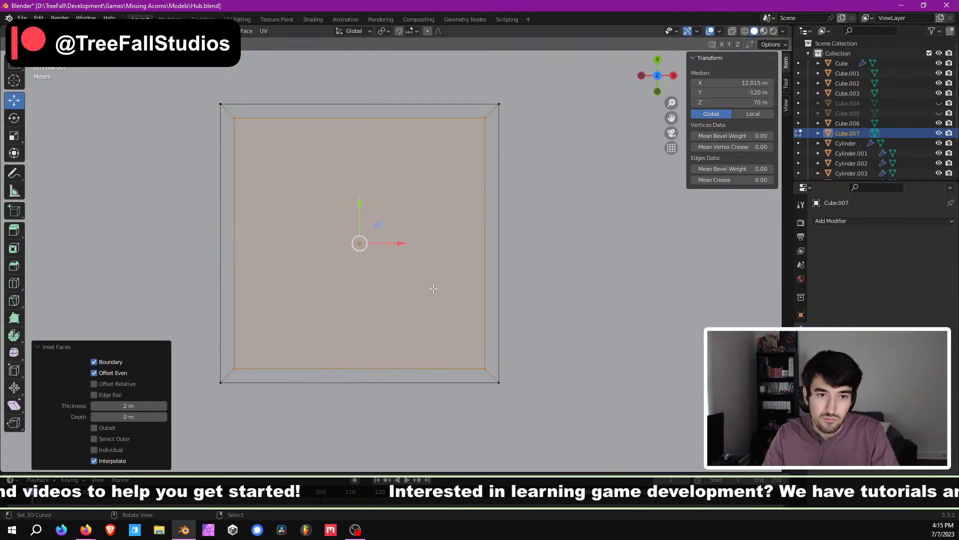
middle_drag(414, 313, 337, 225)
scroll(421, 290, up, 2)
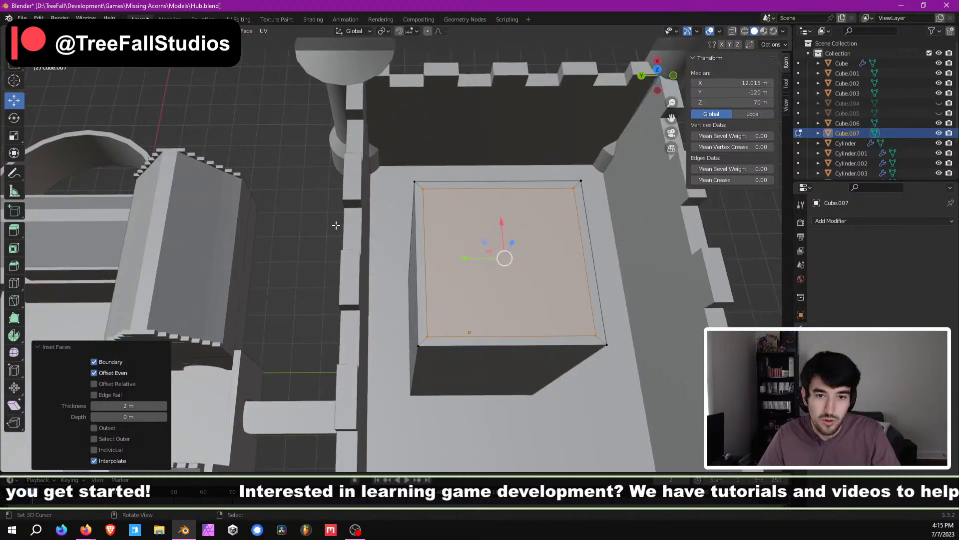
Step: Examine the keep block and its inset top in relation to the surrounding castle walls and towers
middle_drag(347, 274, 347, 273)
scroll(348, 273, up, 2)
scroll(365, 312, down, 1)
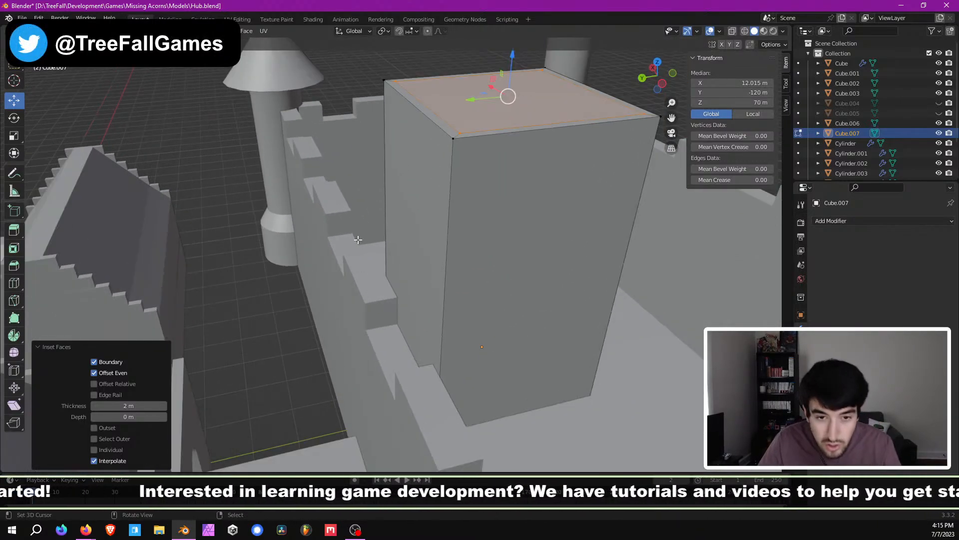
scroll(368, 246, down, 5)
scroll(394, 282, down, 3)
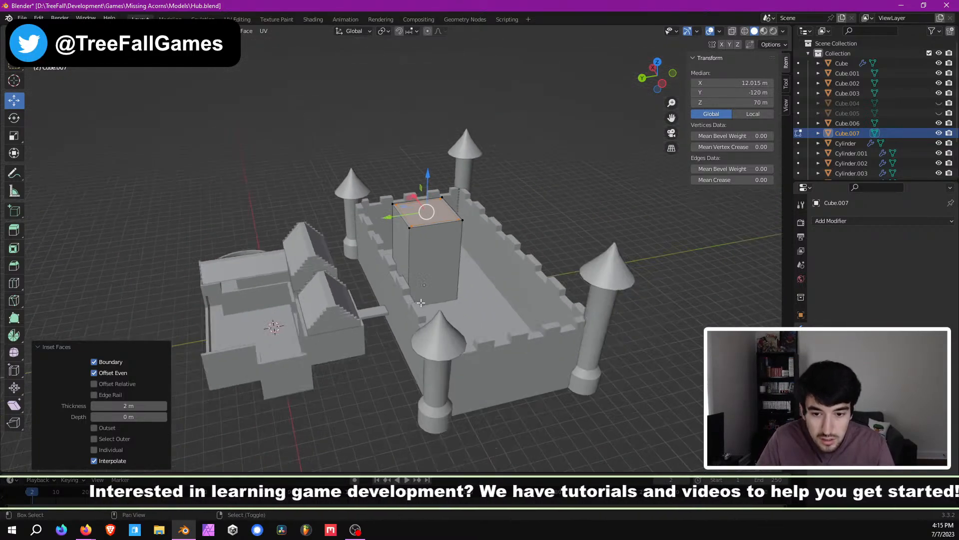
shift+middle_drag(268, 351, 538, 302)
scroll(433, 279, up, 6)
scroll(430, 273, up, 2)
shift+middle_drag(557, 152, 409, 265)
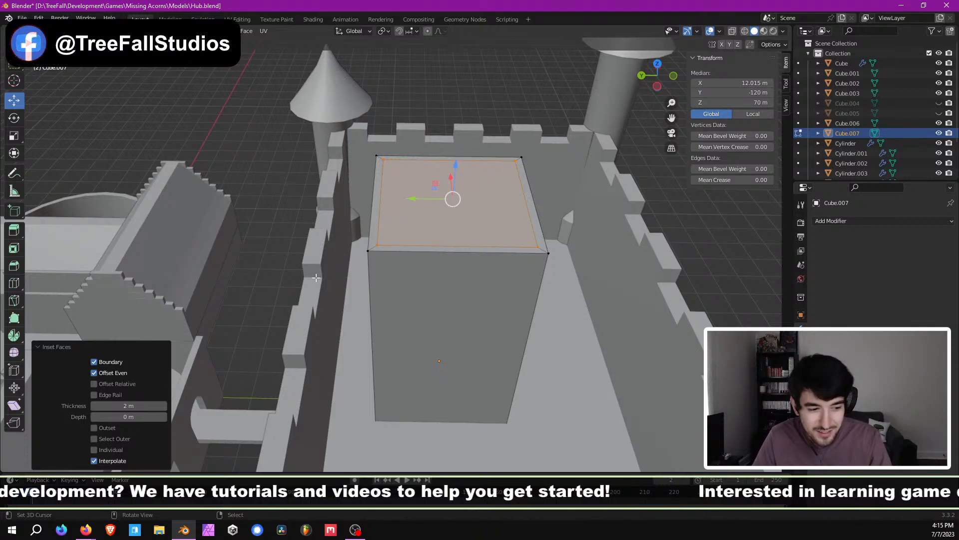
Step: Undo the inset on the keep's top face and inset it again with a thickness of 3 m
scroll(372, 271, up, 3)
middle_drag(396, 232, 396, 266)
scroll(396, 266, down, 1)
key(ctrl+z)
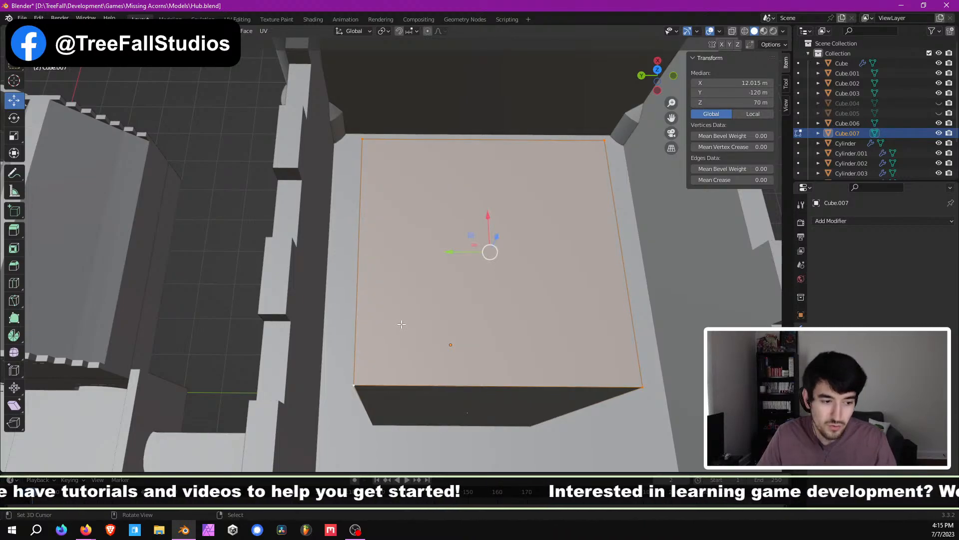
key(i)
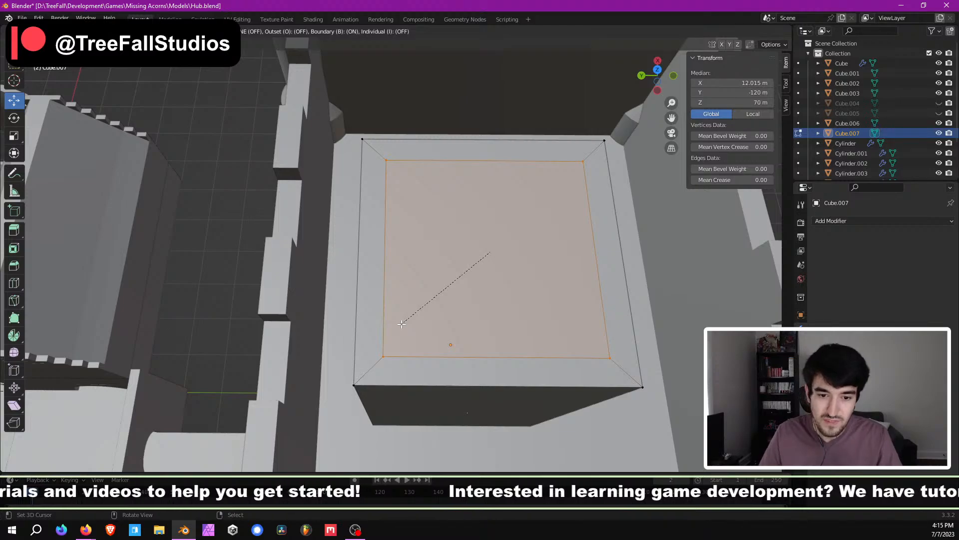
key(Escape)
key(i)
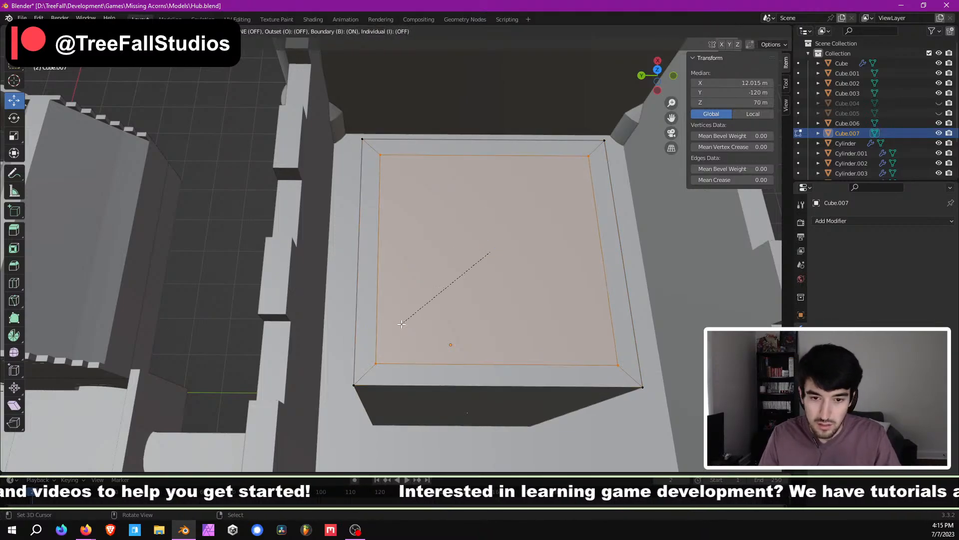
click(401, 323)
Step: Select the ring of rim faces around the keep's top and extrude it upward about 6.12 m as a parapet
middle_drag(402, 323, 396, 256)
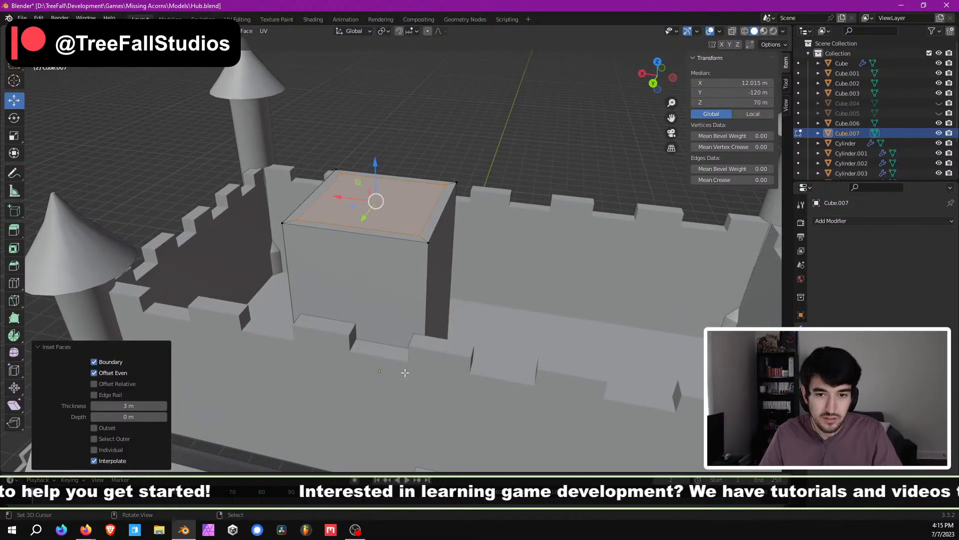
middle_drag(394, 372, 430, 351)
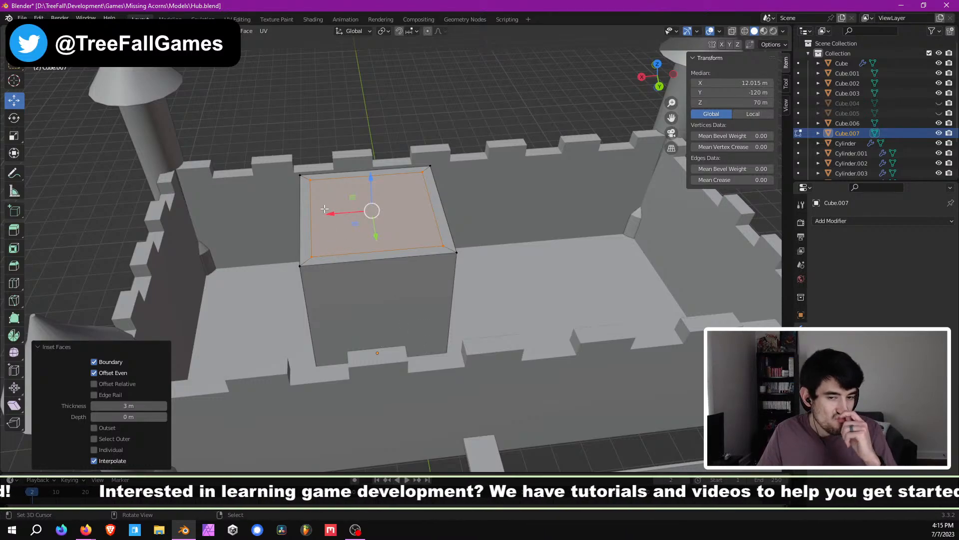
click(104, 31)
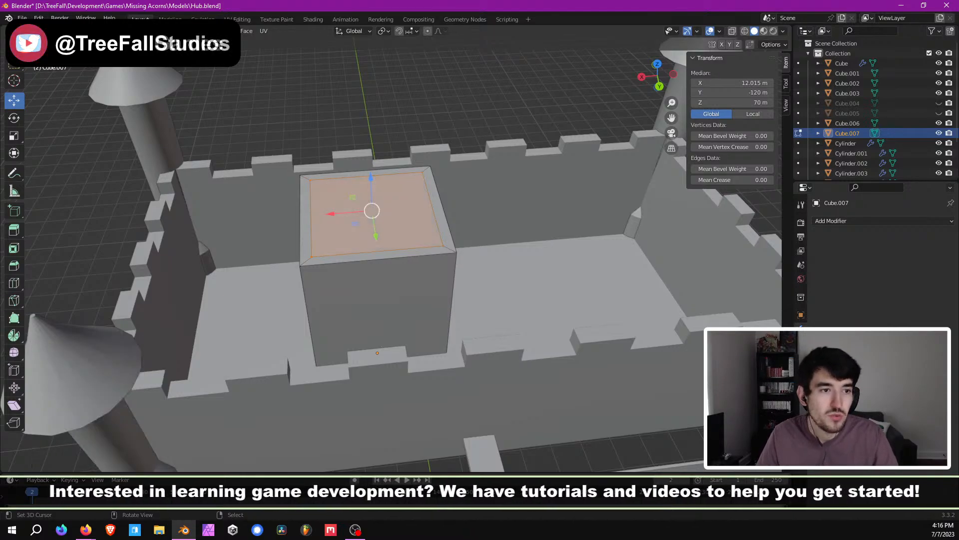
right_click(314, 194)
right_click(305, 193)
alt+shift+right_click(306, 179)
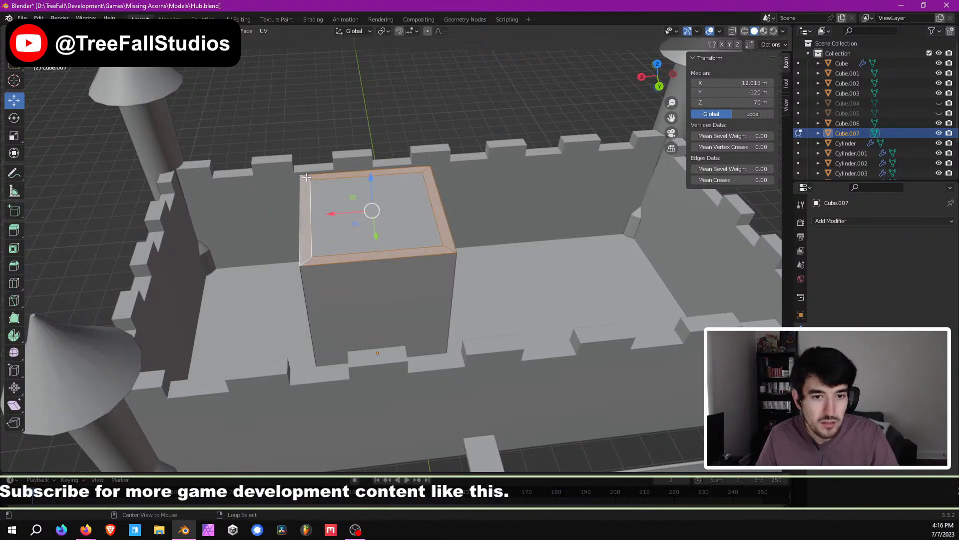
text(e1)
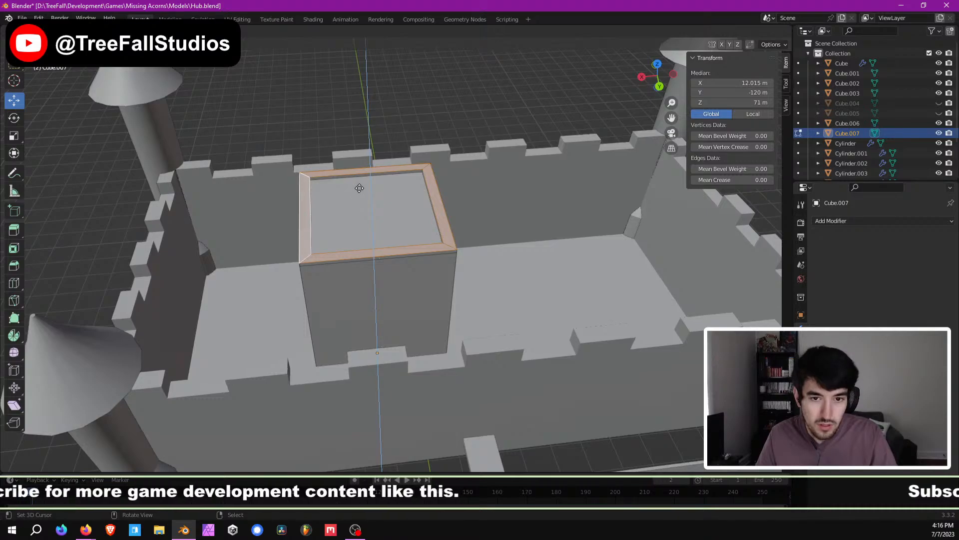
right_click(360, 174)
middle_drag(404, 233, 395, 250)
key(e)
click(380, 213)
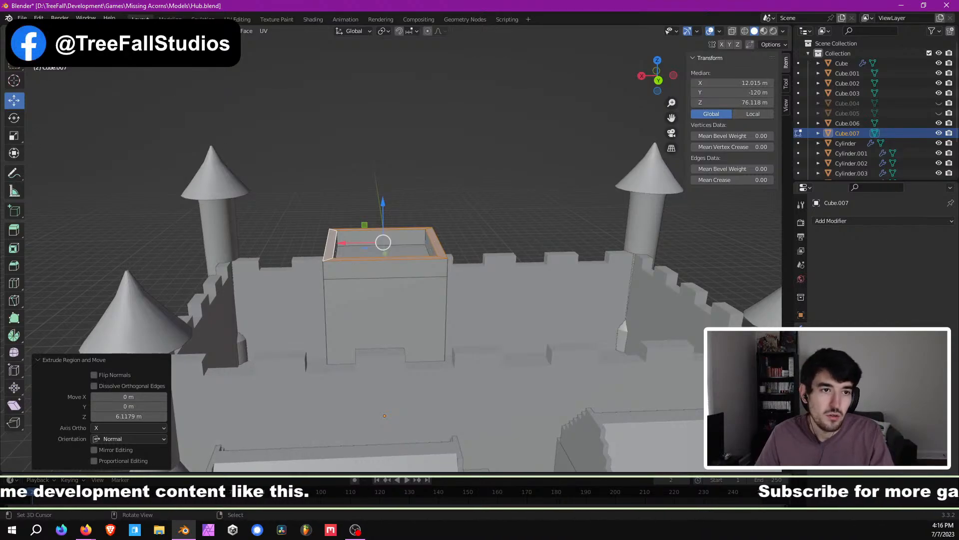
Step: Add five evenly spaced loop cuts across the keep's width along X
click(14, 282)
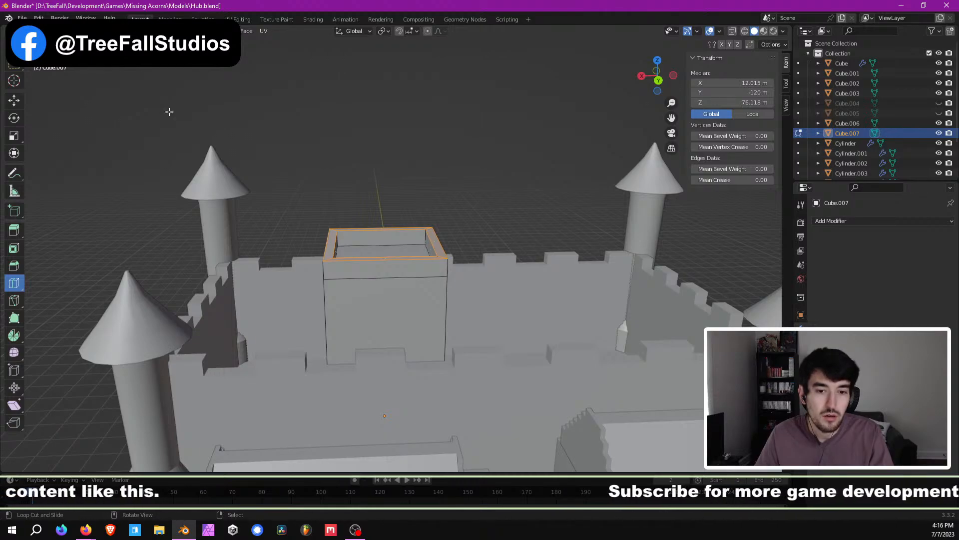
drag(388, 251, 390, 252)
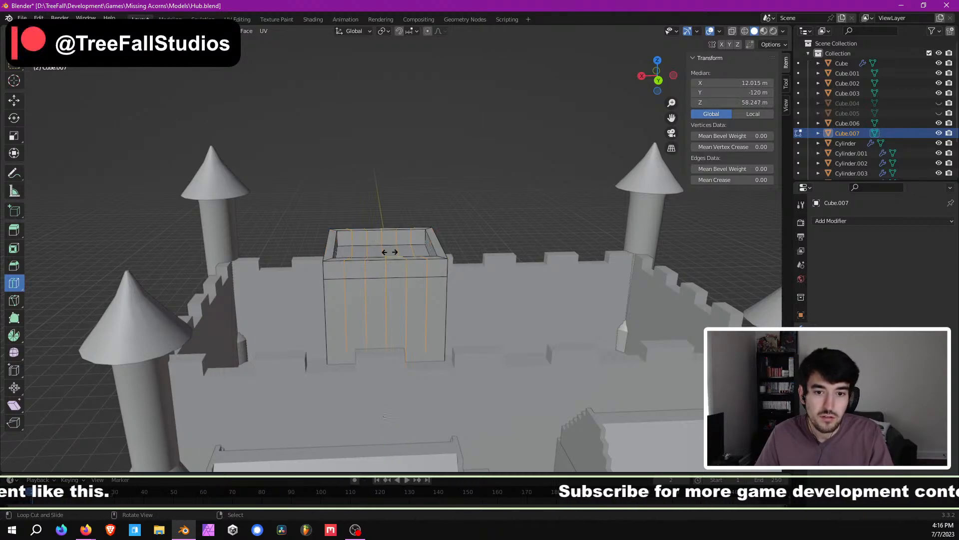
middle_drag(283, 149, 280, 178)
scroll(373, 315, up, 4)
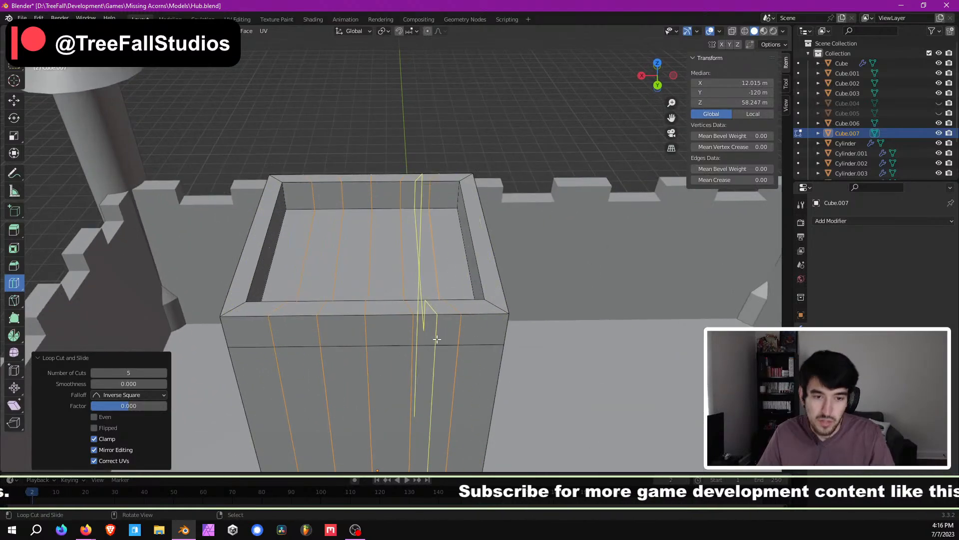
Step: Select alternating top faces along the near side of the parapet, starting from the corner
click(13, 101)
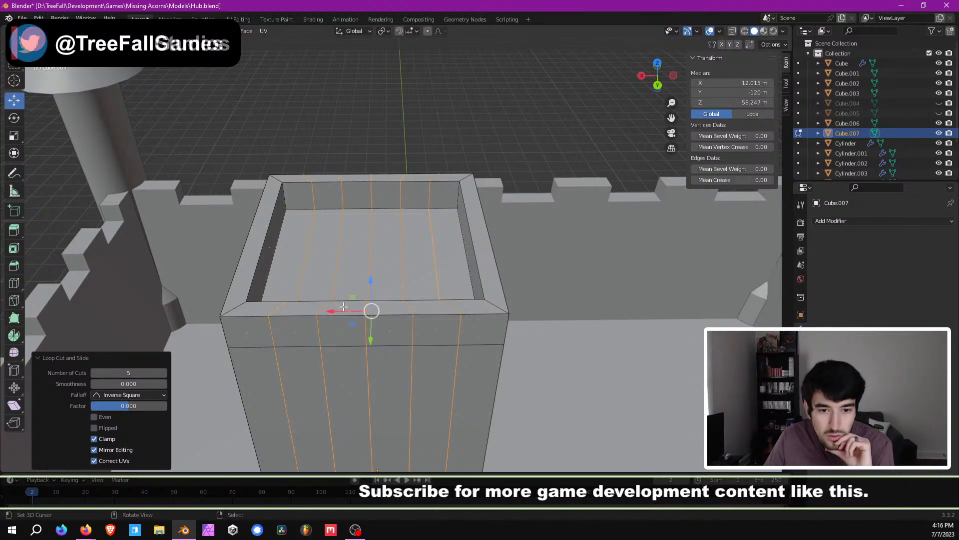
click(472, 309)
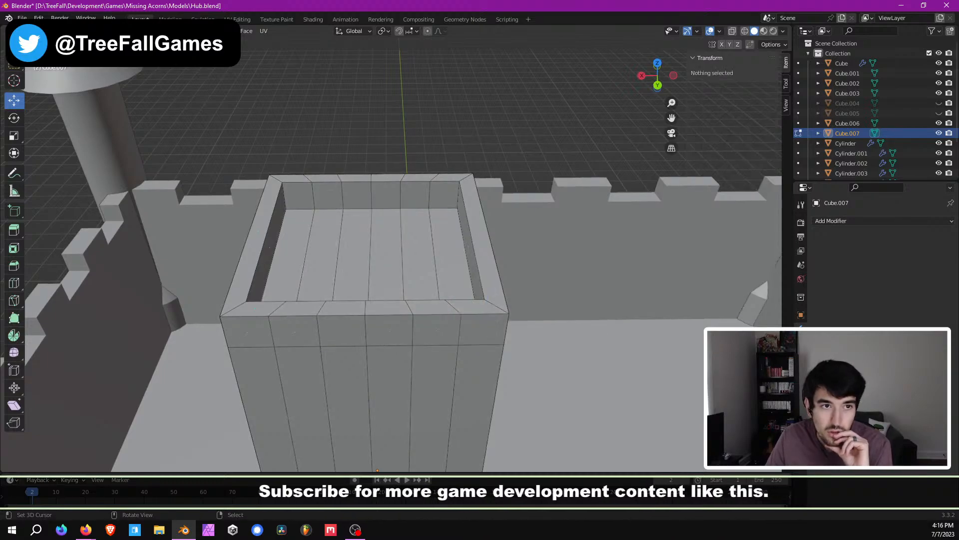
click(252, 308)
shift+click(342, 307)
shift+click(417, 304)
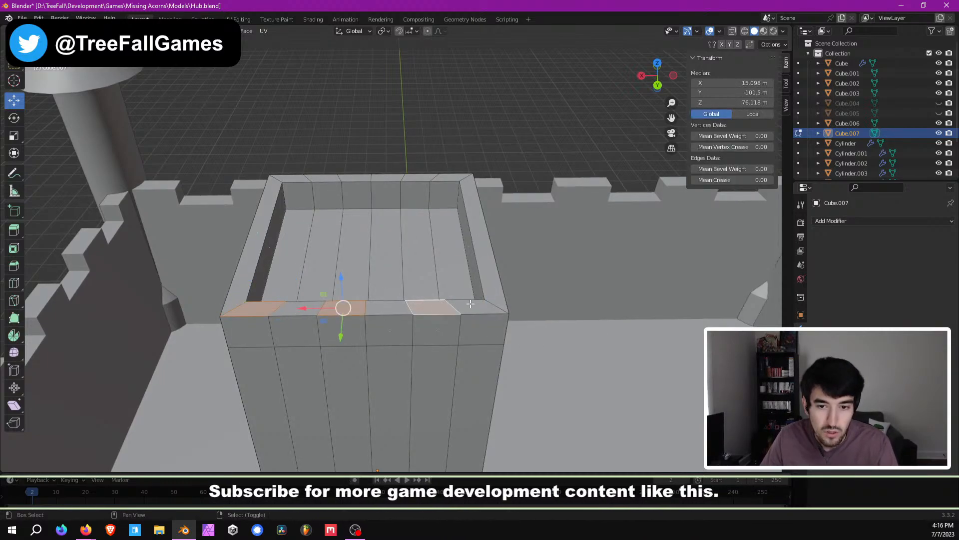
shift+click(471, 305)
Step: Undo the alternating parapet face selections and the five loop cuts
key(ctrl+z)
key(ctrl+z)
key(ctrl+z)
key(ctrl+z)
key(ctrl+z)
key(ctrl+z)
key(ctrl+z)
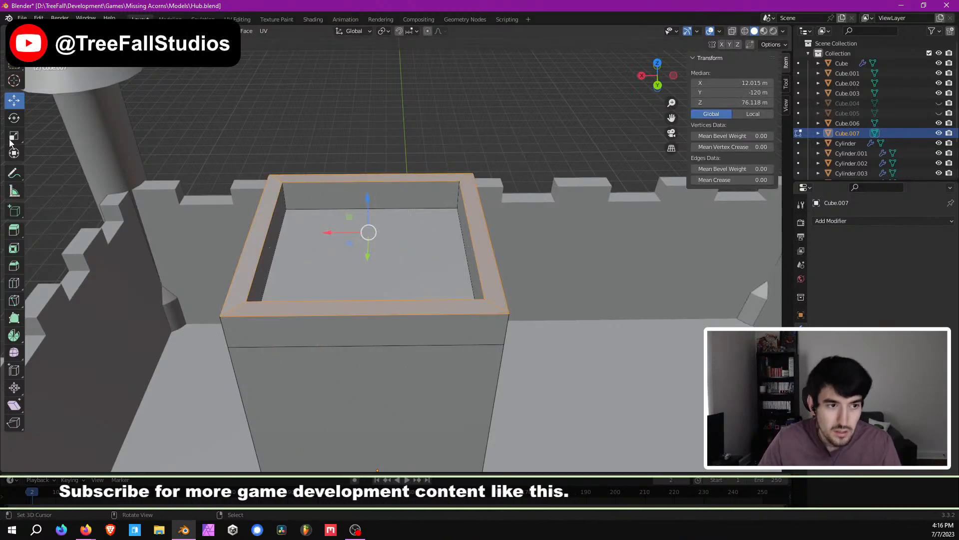
Step: Add four evenly spaced loop cuts to the keep in each horizontal direction, along X and along Y, and clear the selection
click(14, 283)
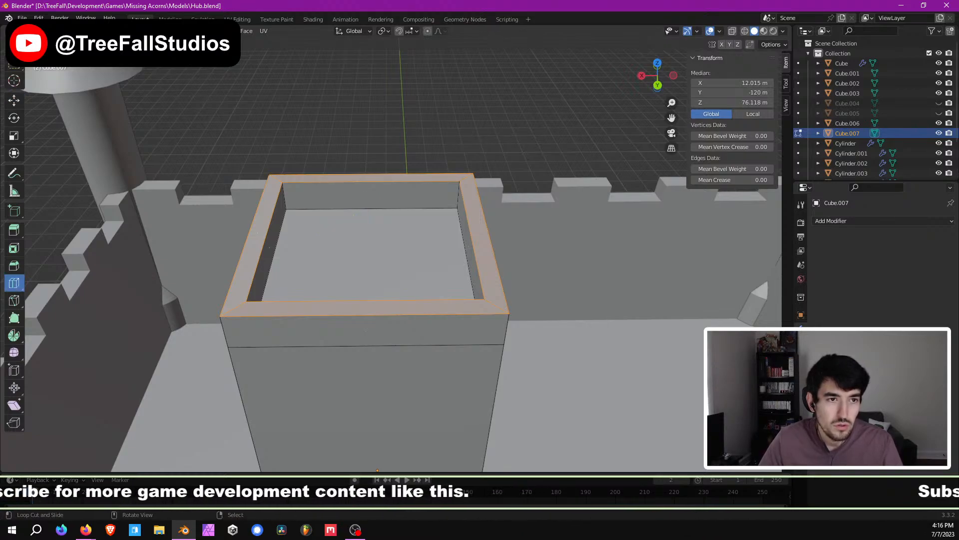
click(375, 277)
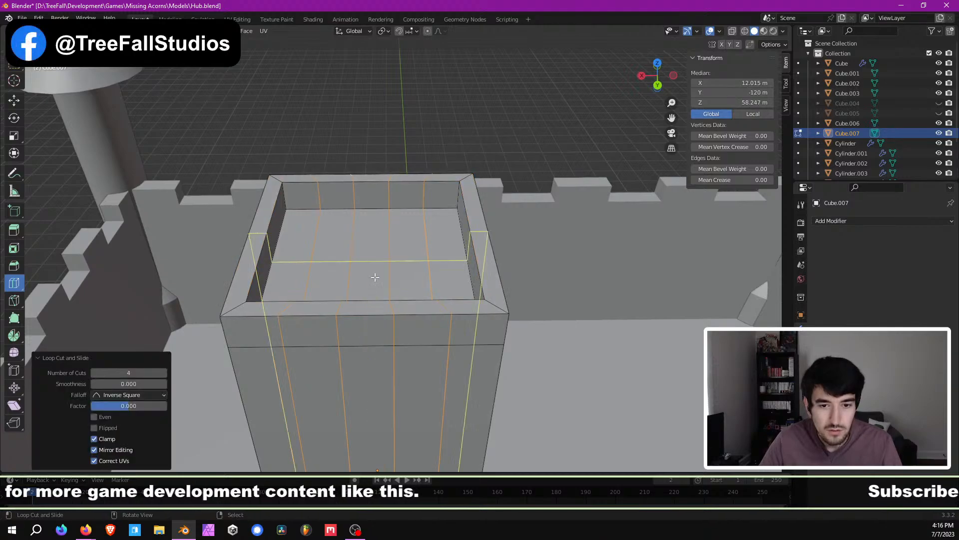
click(471, 228)
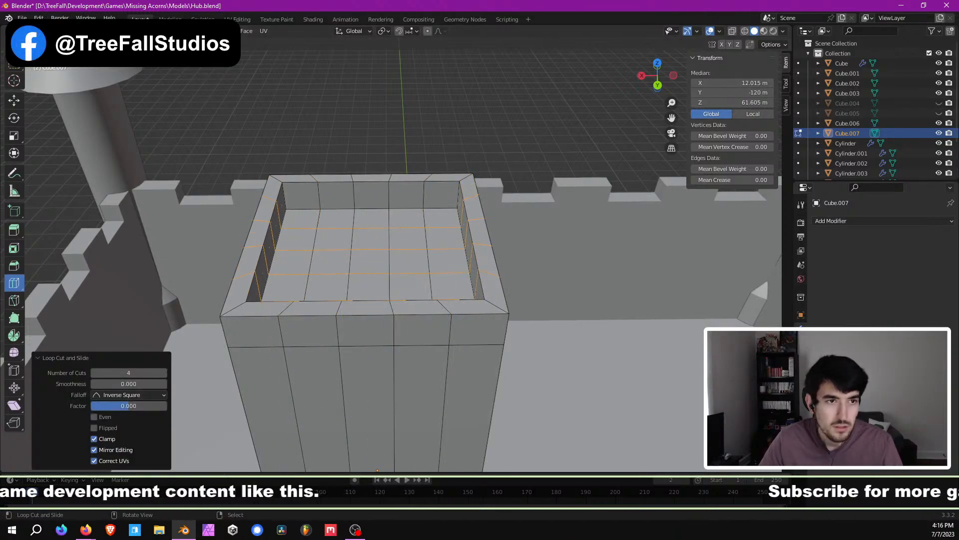
key(alt+a)
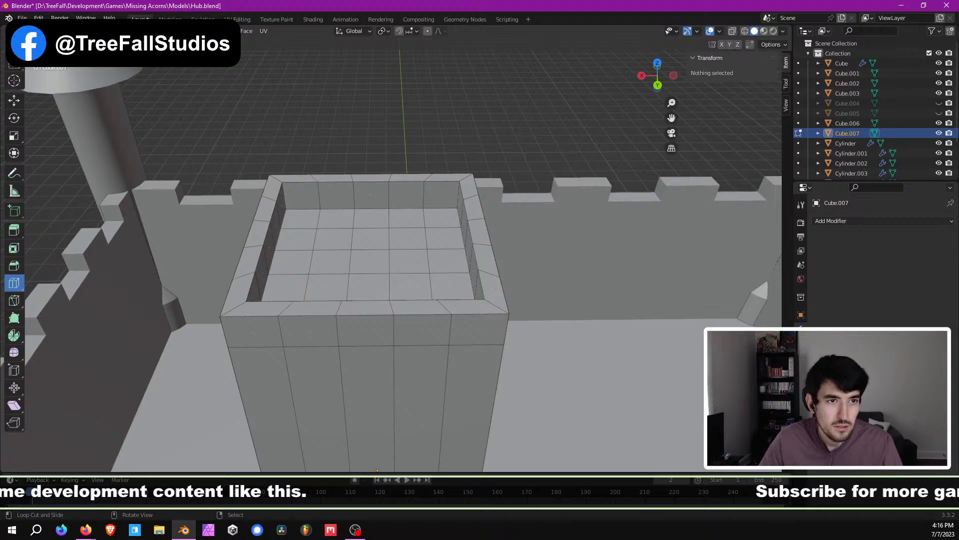
Step: Select the first, third and fifth top faces along the near side of the parapet
click(14, 101)
click(262, 309)
shift+click(360, 309)
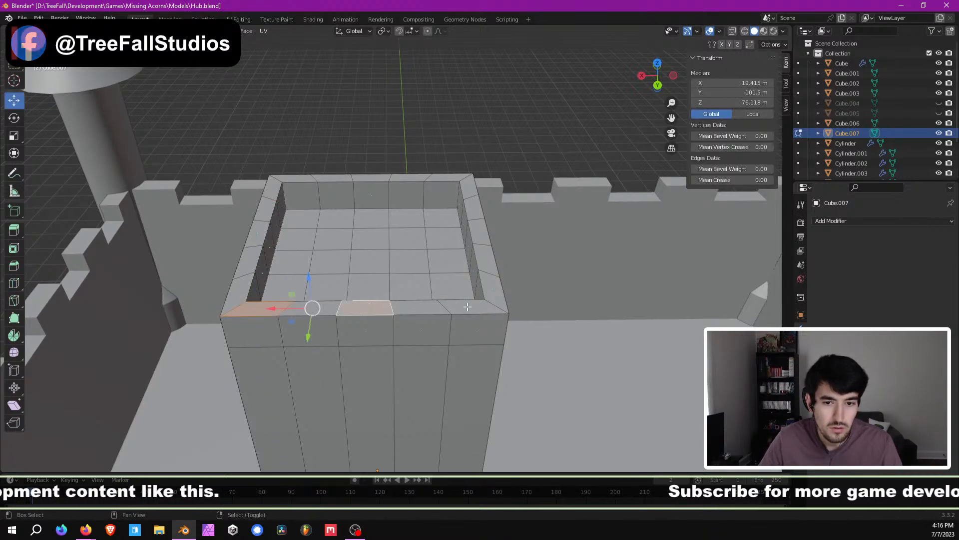
shift+click(467, 307)
middle_drag(500, 402, 483, 388)
scroll(452, 351, up, 1)
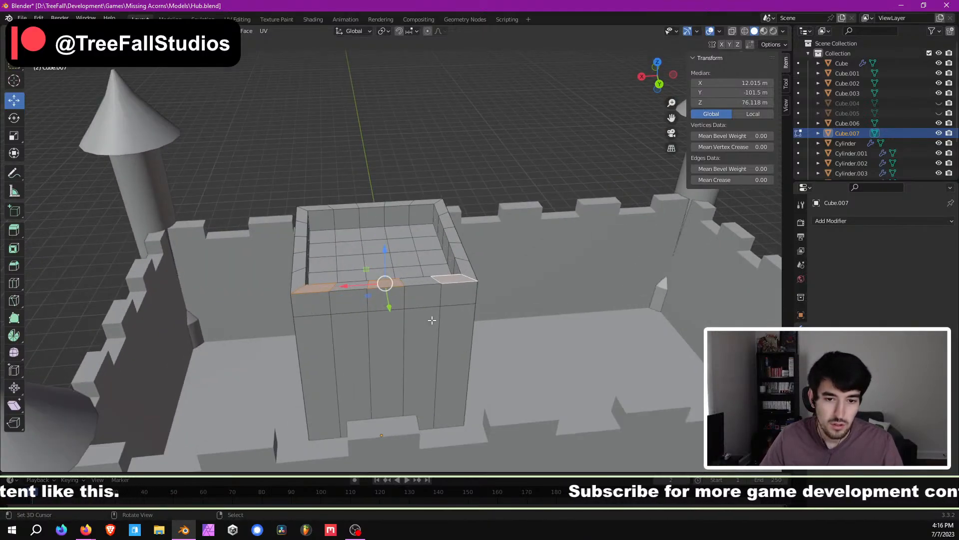
Step: Select the vertical edge loop nearest the keep's positive X side and straighten it by scaling it to 0 along X
click(88, 31)
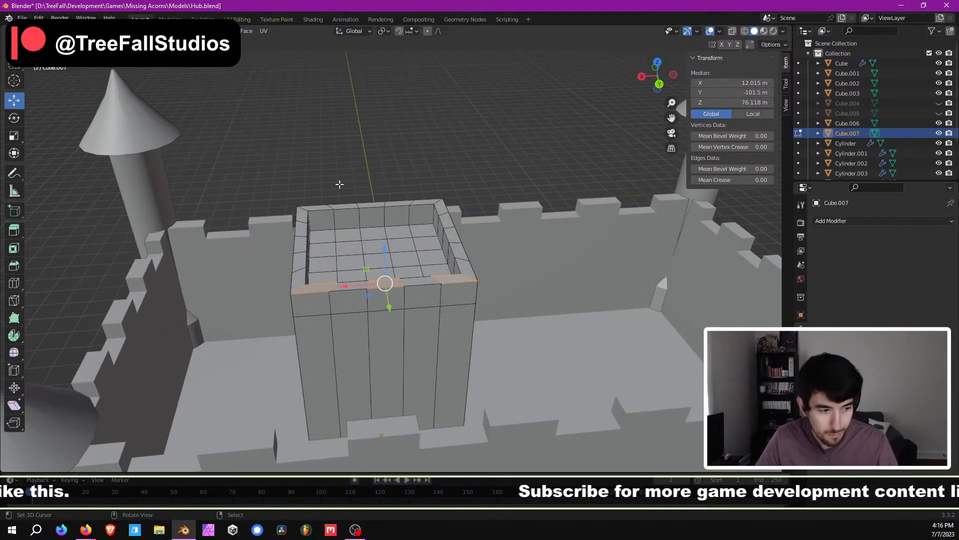
mouse_move(352, 244)
shift+middle_down()
mouse_move(353, 211)
mouse_move(345, 255)
shift+middle_up()
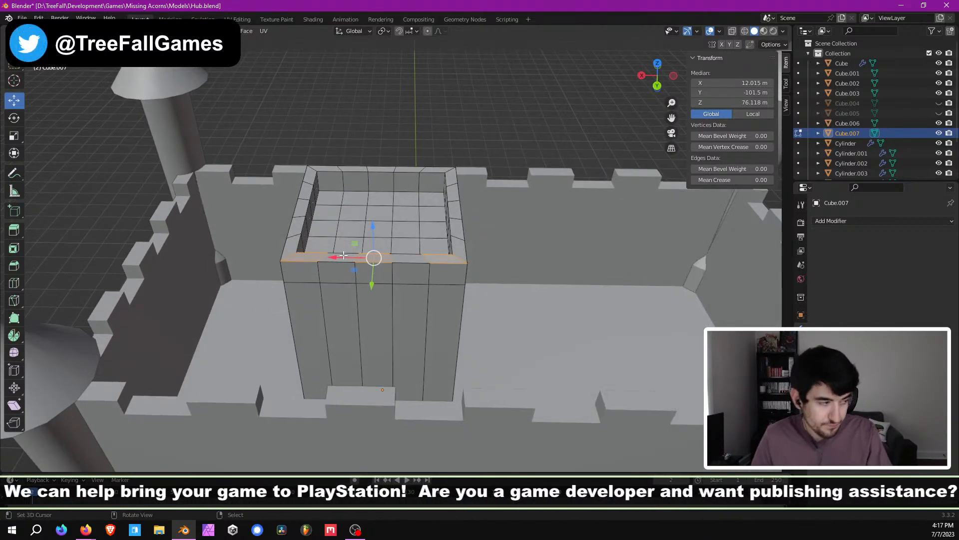
scroll(344, 255, up, 1)
alt+right_click(309, 307)
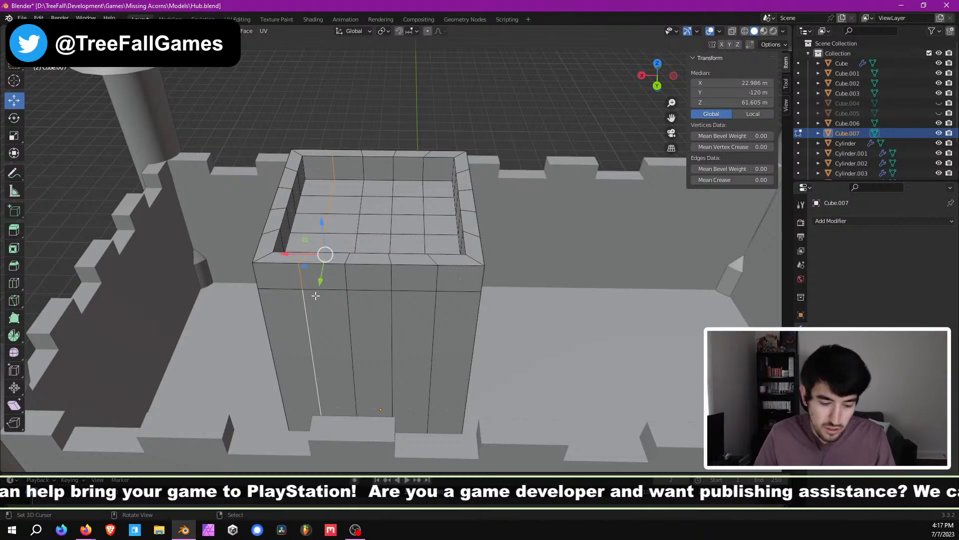
key(s)
key(x)
key(0)
key(Return)
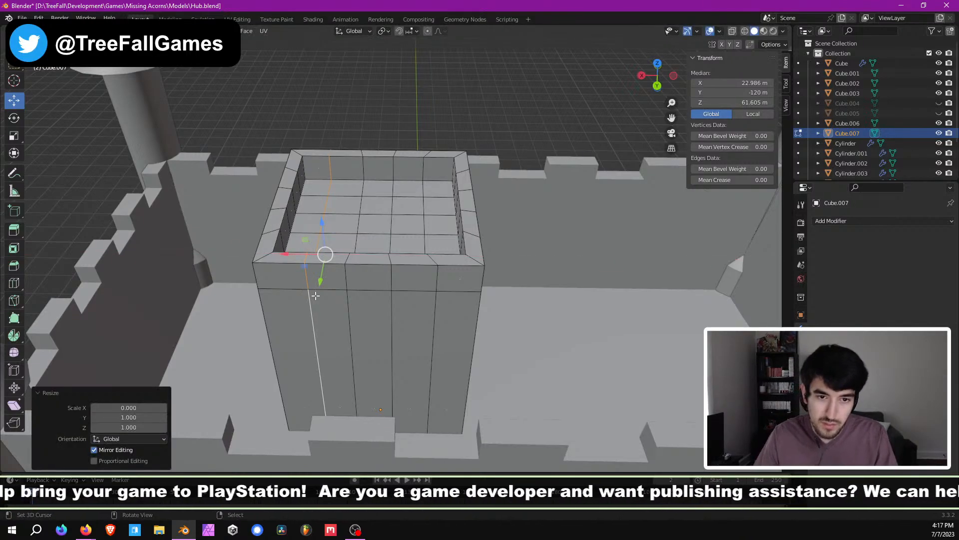
Step: Select the second vertical edge loop from the keep's positive X side and straighten it by scaling it to 0 along X
alt+right_click(345, 270)
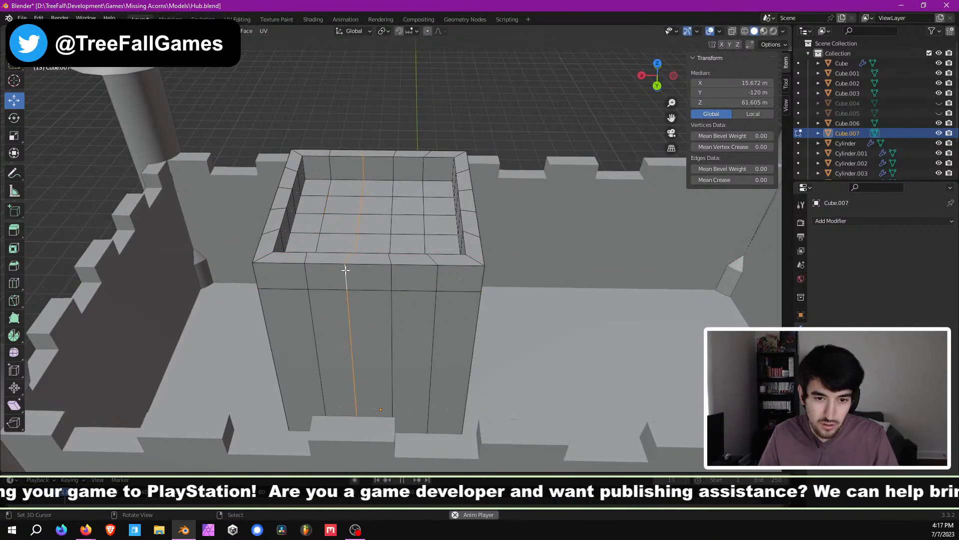
click(403, 480)
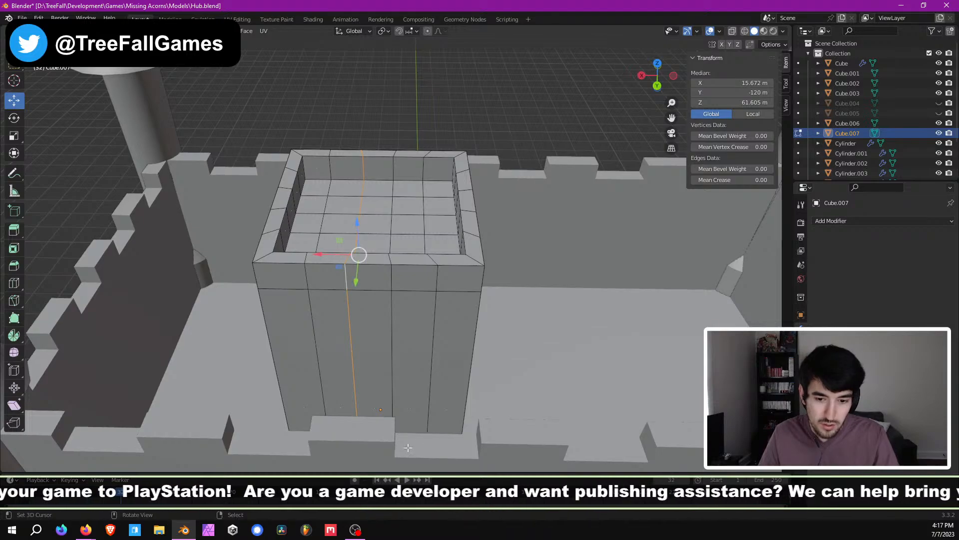
click(121, 496)
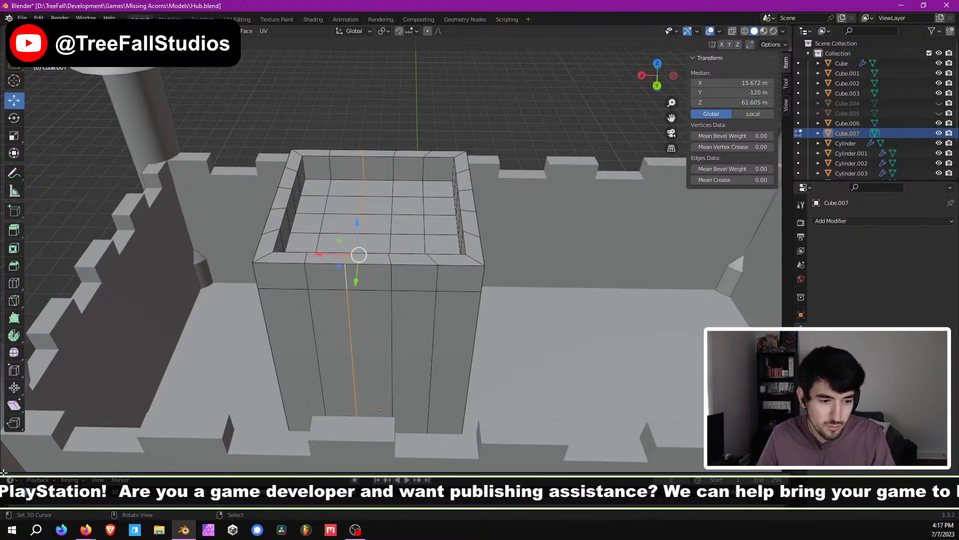
drag(2, 472, 3, 487)
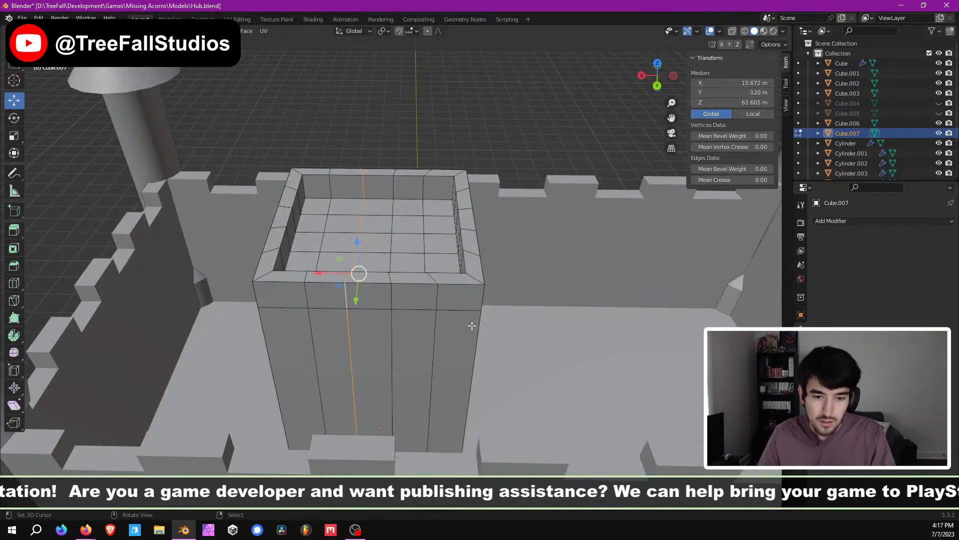
scroll(335, 273, up, 2)
shift+middle_drag(335, 274, 419, 263)
scroll(411, 293, down, 1)
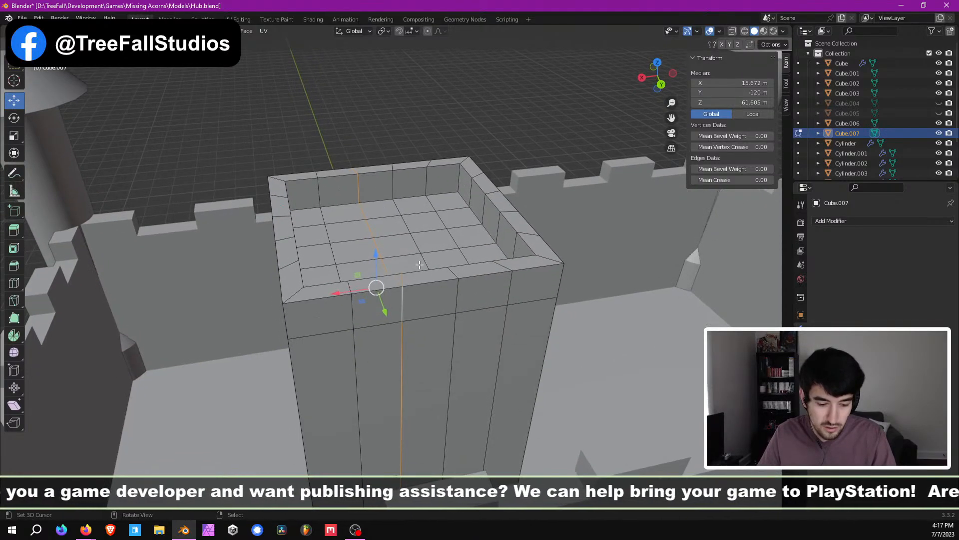
key(s)
key(x)
key(0)
key(Return)
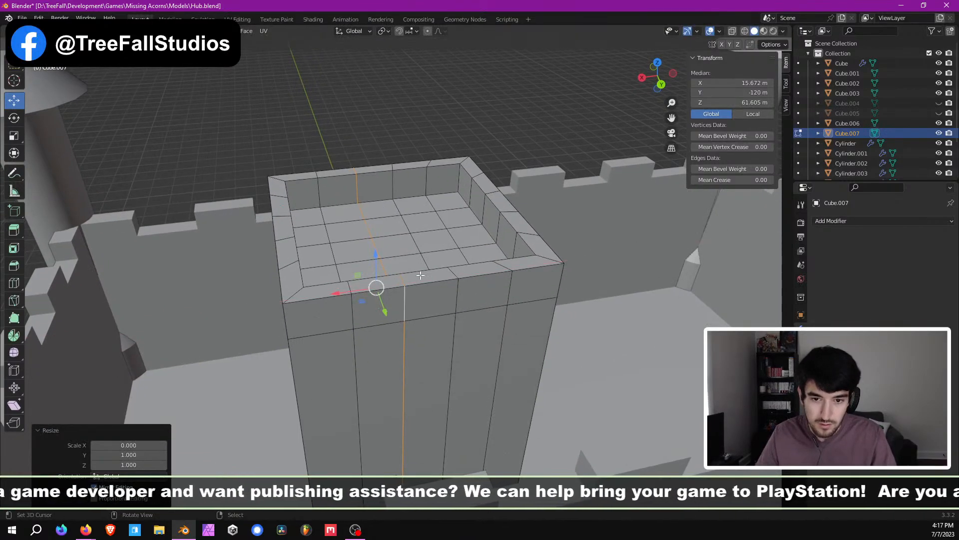
Step: Select the third vertical edge loop from the keep's positive X side and straighten it by scaling it to 0 along X
alt+click(459, 285)
key(s)
key(x)
key(0)
key(Return)
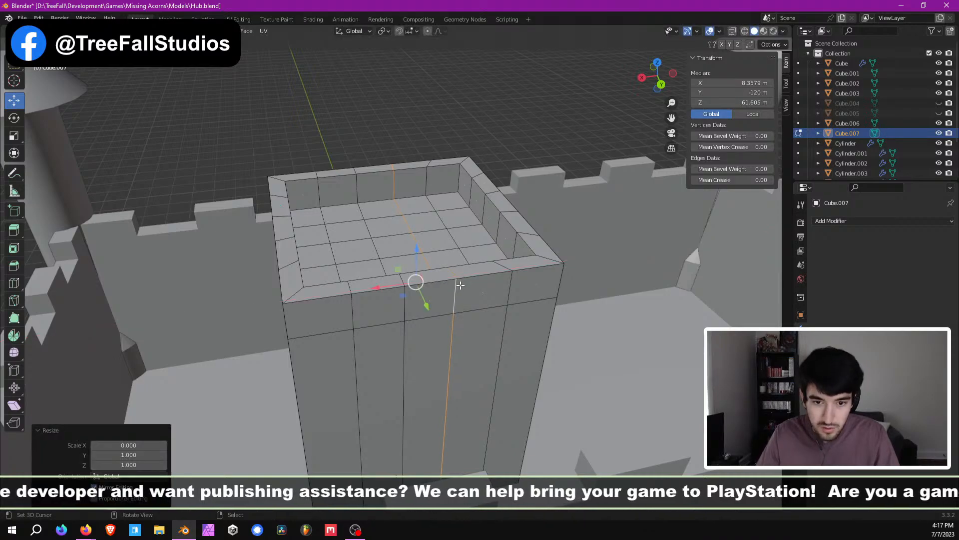
Step: Select the fourth vertical edge loop from the keep's positive X side and straighten it by scaling it to 0 along X
middle_drag(461, 285, 380, 309)
alt+click(475, 306)
key(s)
key(x)
key(0)
key(Return)
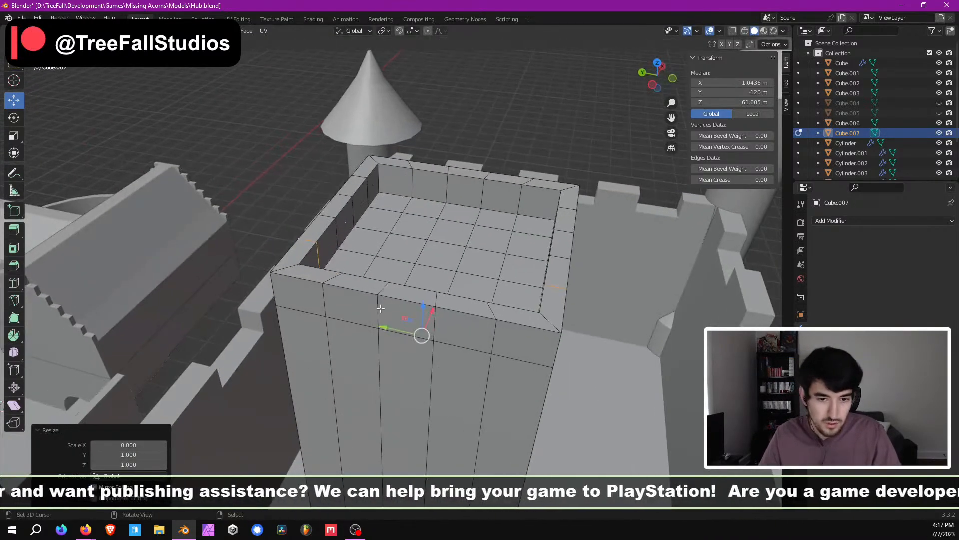
Step: Select the vertical edge loop nearest the keep's positive Y side and straighten it by scaling it to 0 along Y
alt+click(335, 304)
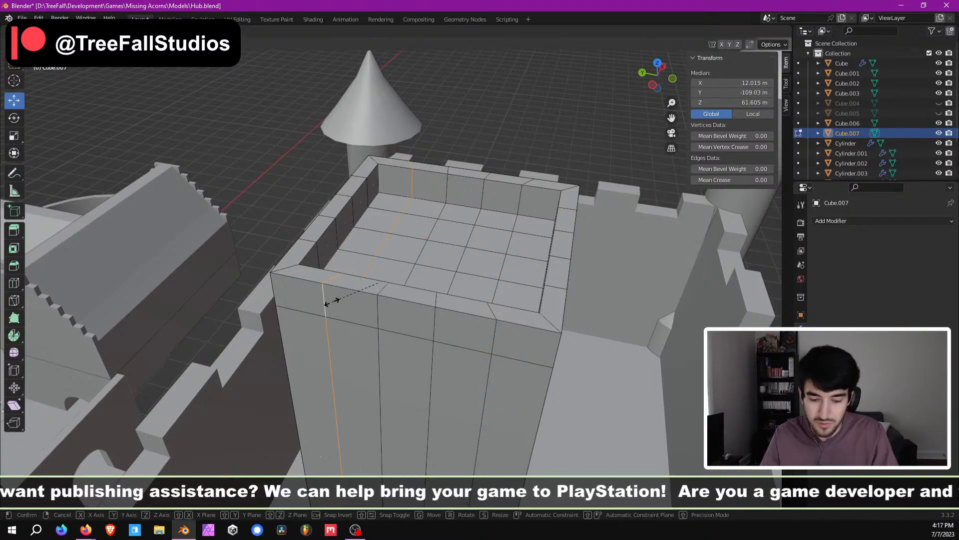
key(s)
key(y)
key(0)
key(Return)
Step: Select the second vertical edge loop from the keep's positive Y side and straighten it by scaling it to 0 along Y
alt+click(370, 305)
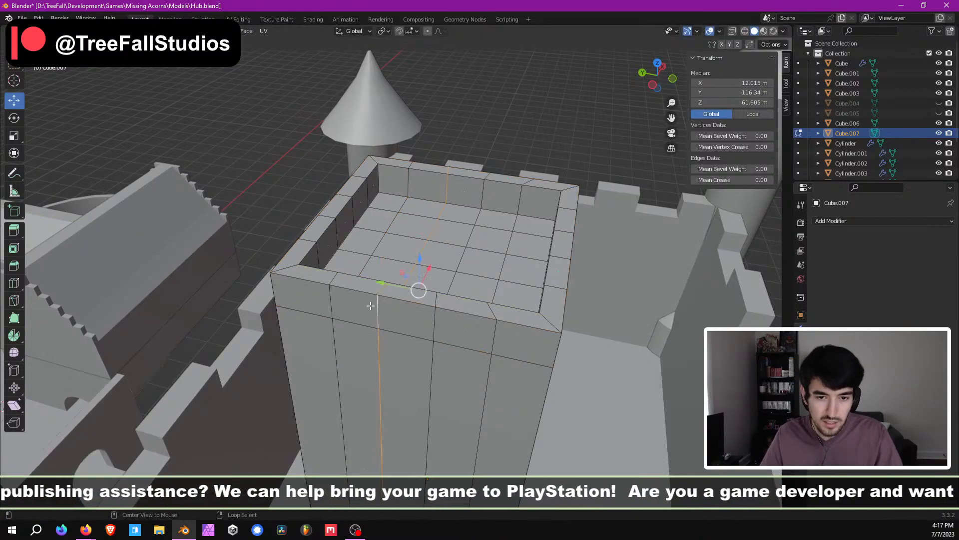
key(s)
key(y)
key(0)
key(Return)
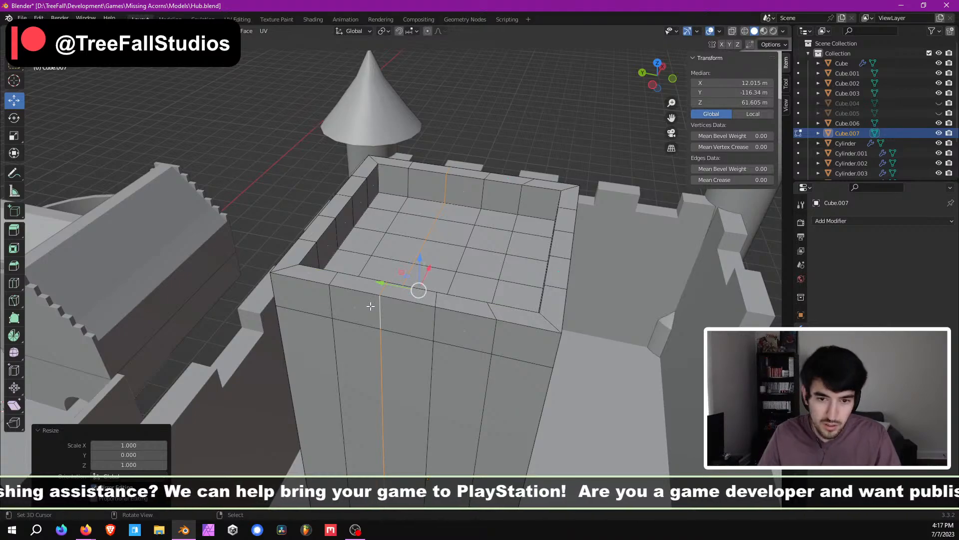
Step: Select the third vertical edge loop from the keep's positive Y side and straighten it by scaling it along Y
alt+click(433, 307)
key(g)
key(y)
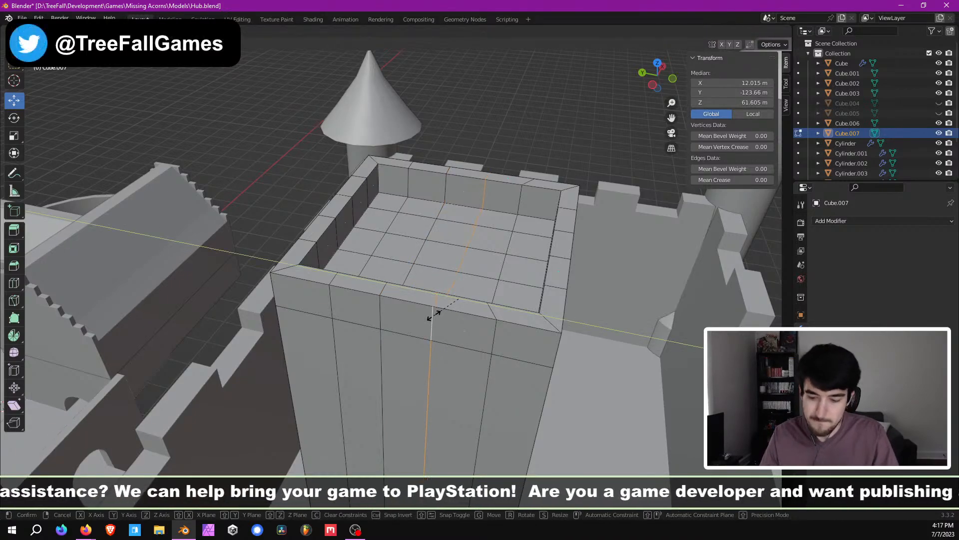
click(434, 314)
Step: Straighten the fourth vertical edge loop from the keep's positive Y side by scaling it to 0 along Y, and clear the selection
alt+click(490, 336)
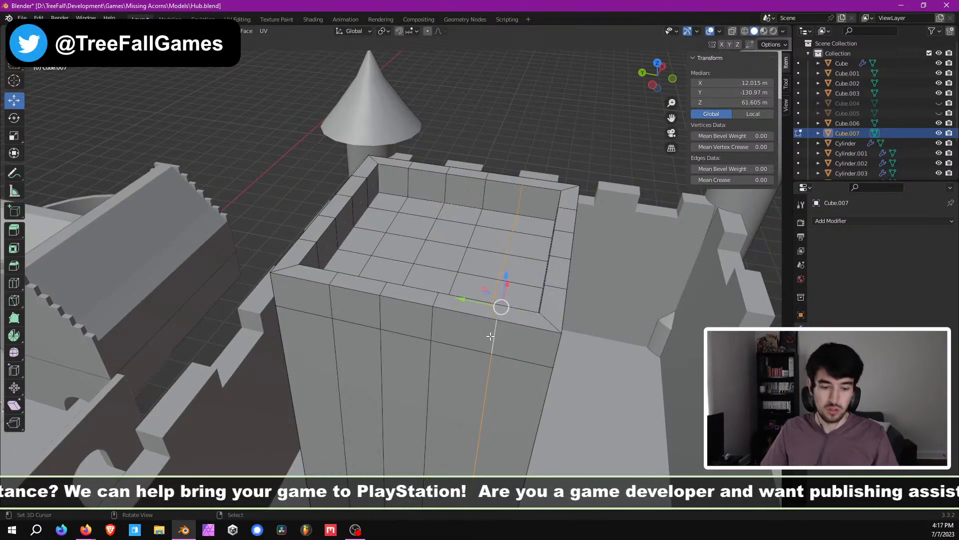
key(s)
key(y)
key(0)
key(Return)
middle_drag(450, 250, 543, 289)
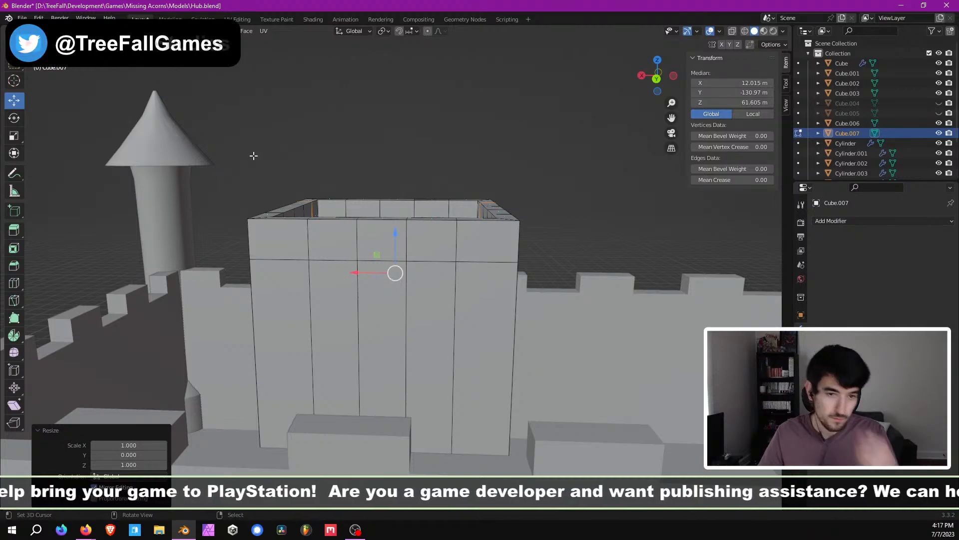
key(alt+a)
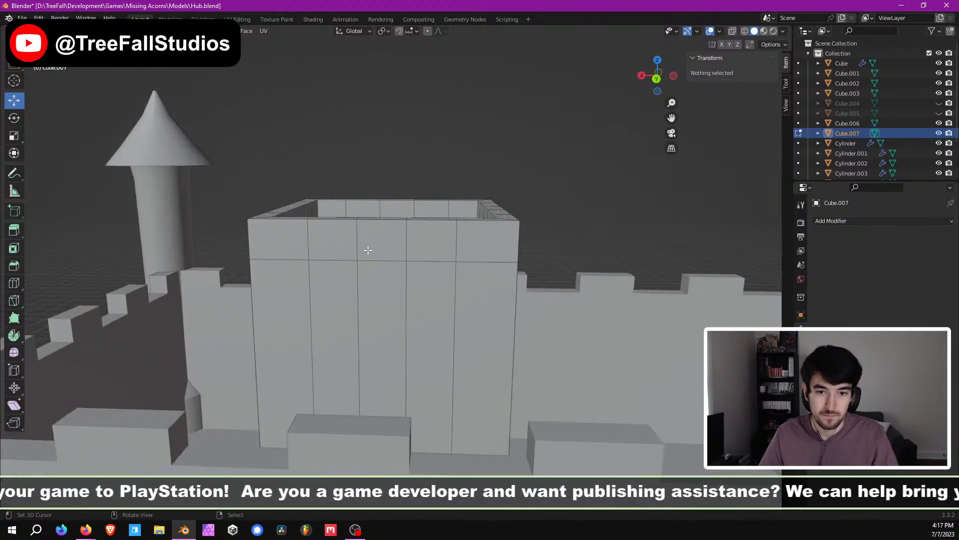
Step: Select the whole ring of top faces on the parapet and lower it by 3 m along Z
middle_drag(367, 250, 288, 266)
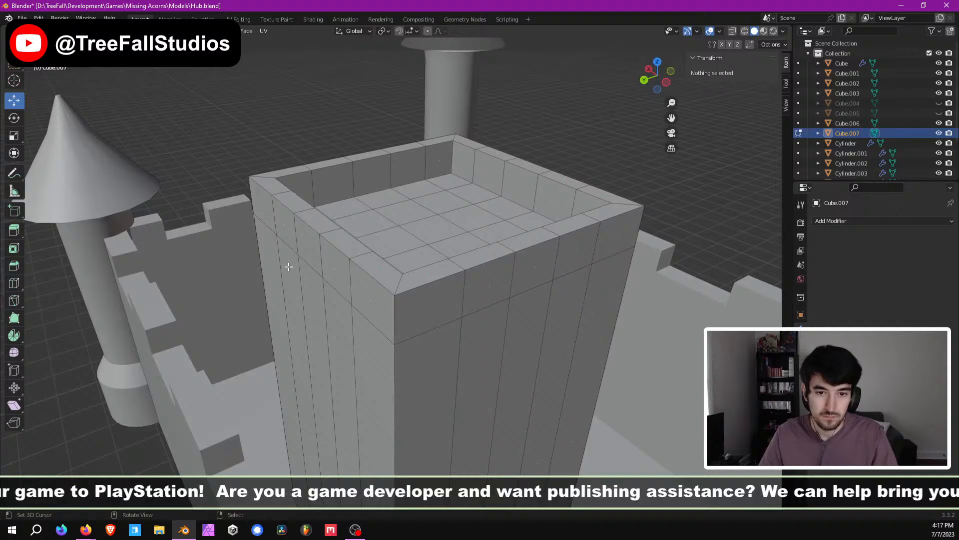
alt+click(399, 282)
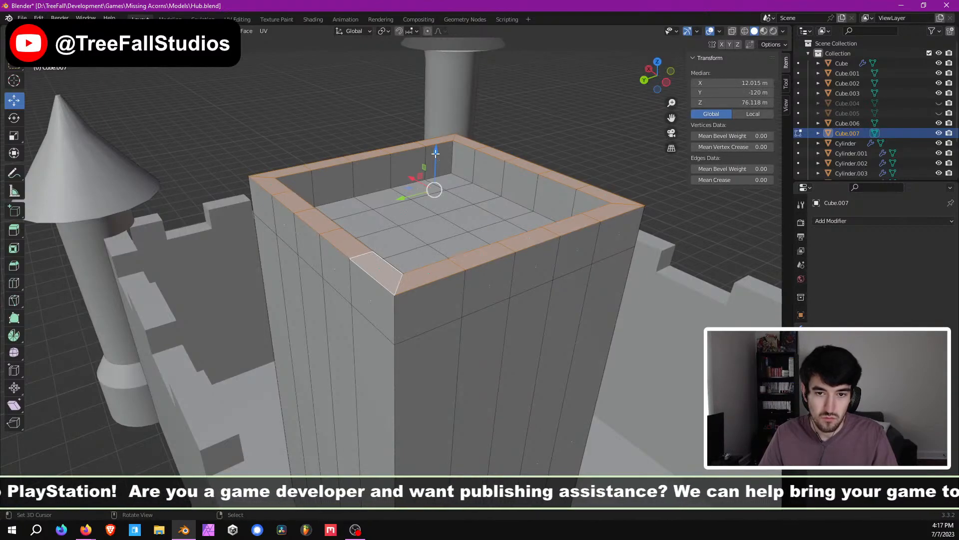
drag(435, 154, 434, 207)
Step: Select the middle top face and both corners' top faces along the parapet's positive Y side
middle_drag(435, 208, 465, 259)
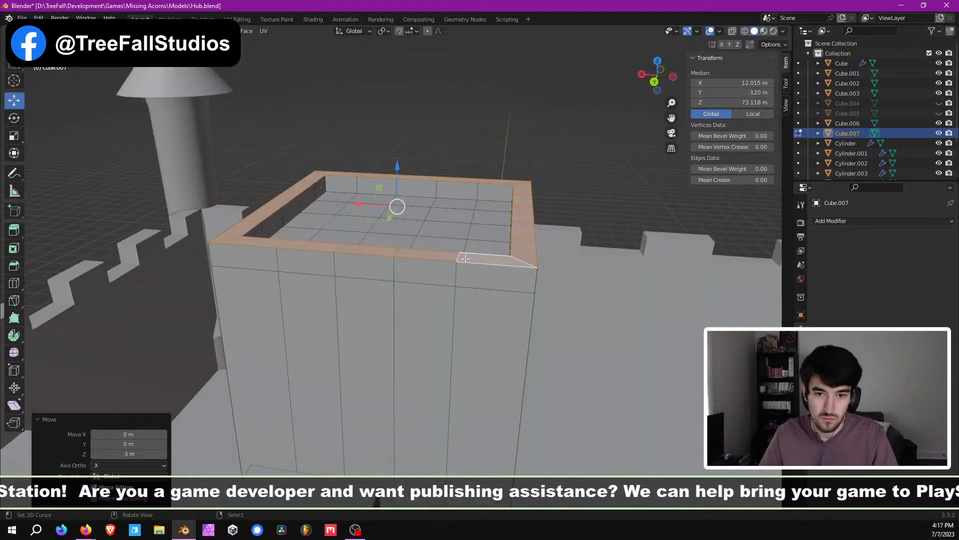
click(466, 258)
shift+click(375, 253)
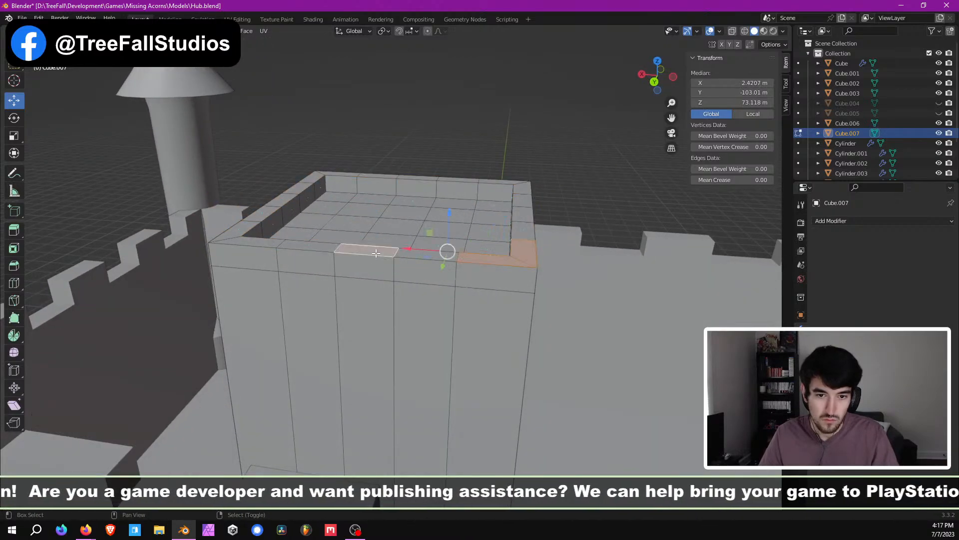
shift+middle_drag(334, 252, 383, 255)
shift+click(334, 252)
shift+click(304, 240)
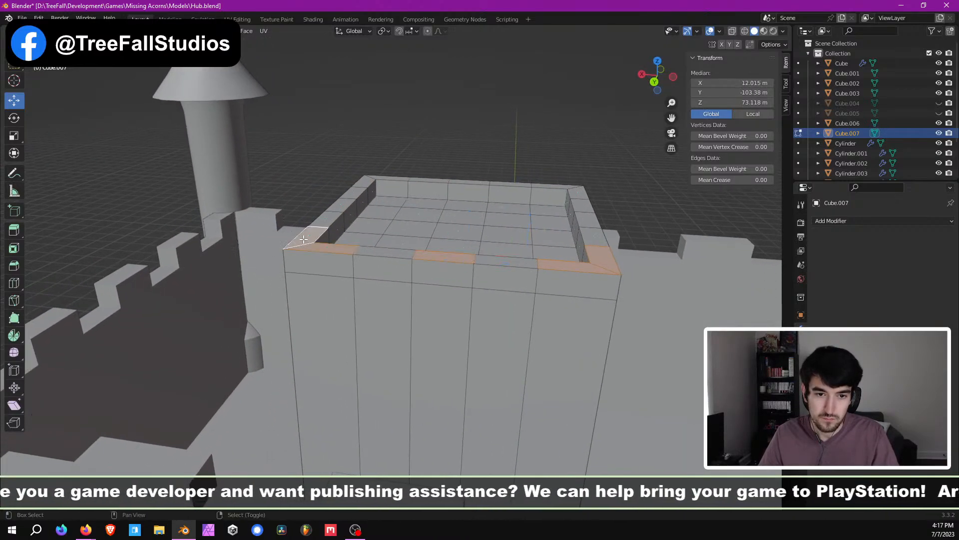
Step: Add the middle and remaining corner top faces along the parapet's positive X and negative Y sides to the selection
shift+click(340, 205)
shift+click(362, 183)
shift+click(378, 176)
middle_drag(465, 240, 415, 265)
shift+click(487, 196)
shift+click(566, 213)
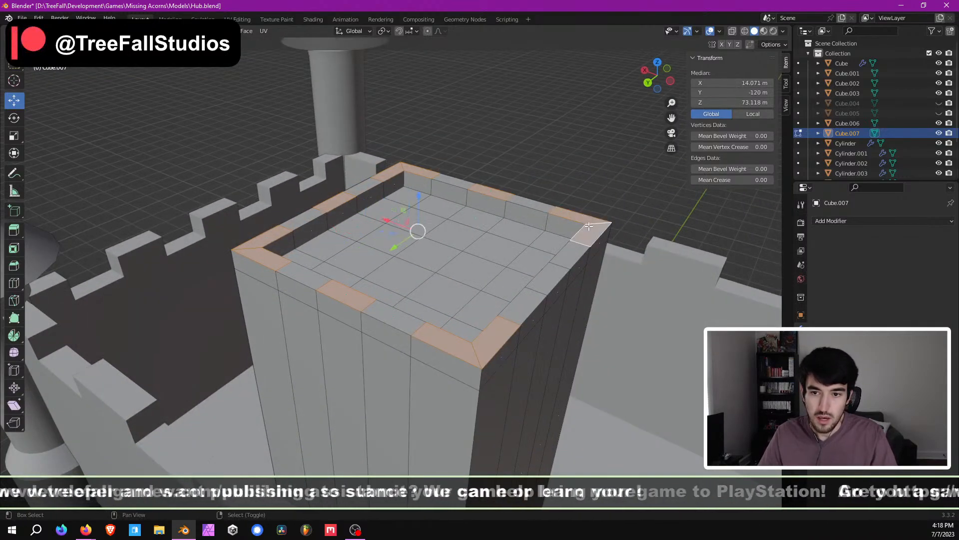
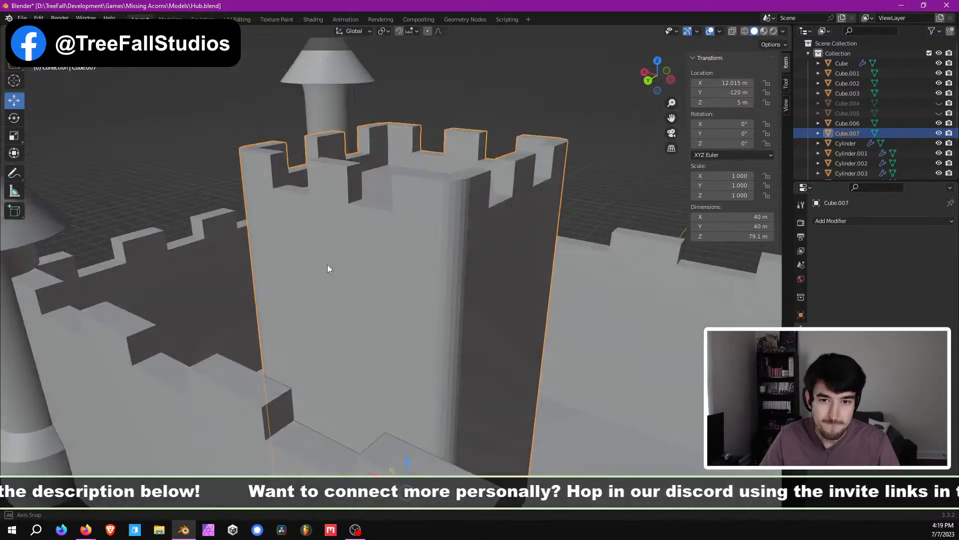
Step: Apply smooth shading to the whole keep in Object Mode
key(Tab)
middle_drag(459, 255, 497, 265)
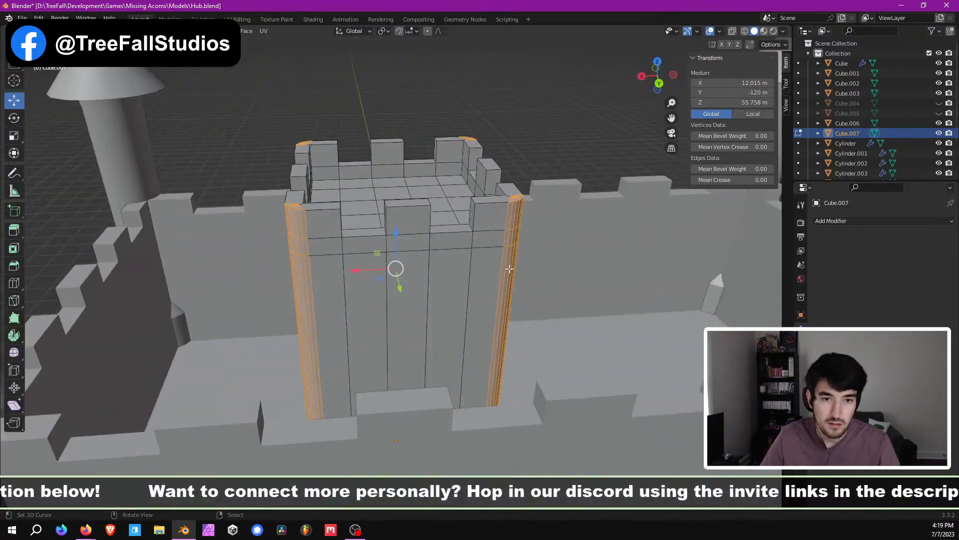
key(Tab)
click(150, 31)
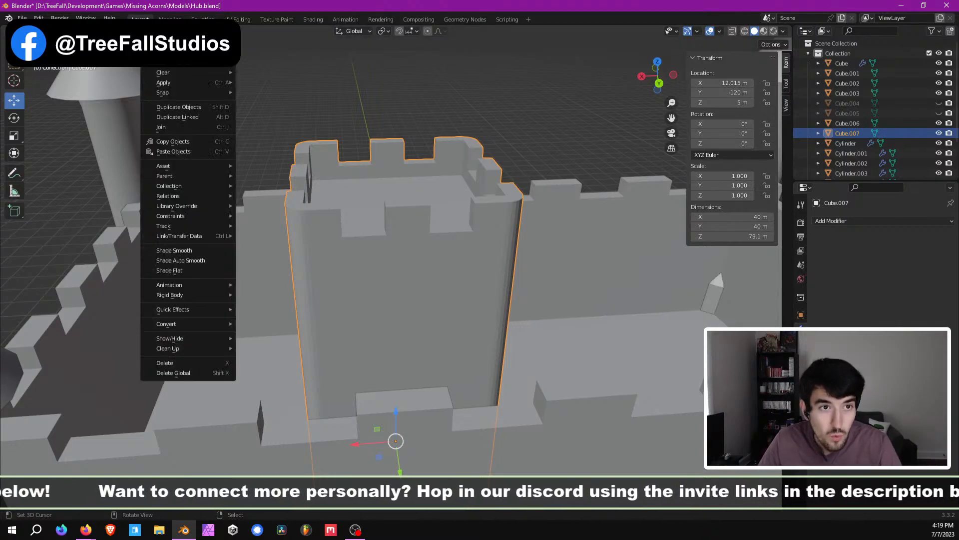
mouse_move(170, 52)
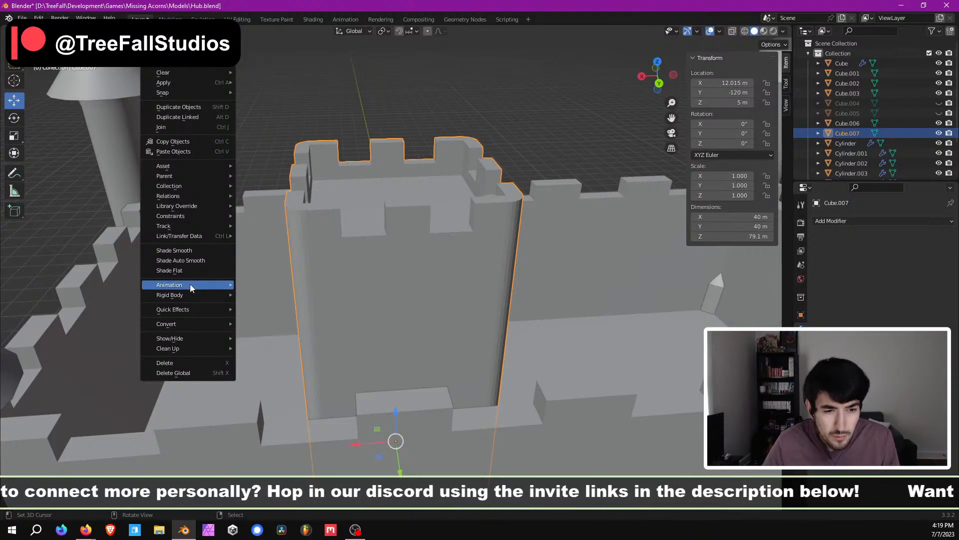
click(174, 250)
Step: Add an Edge Split modifier to the keep
mouse_move(299, 268)
middle_down()
mouse_move(421, 252)
mouse_move(371, 278)
mouse_move(401, 242)
middle_up()
click(835, 221)
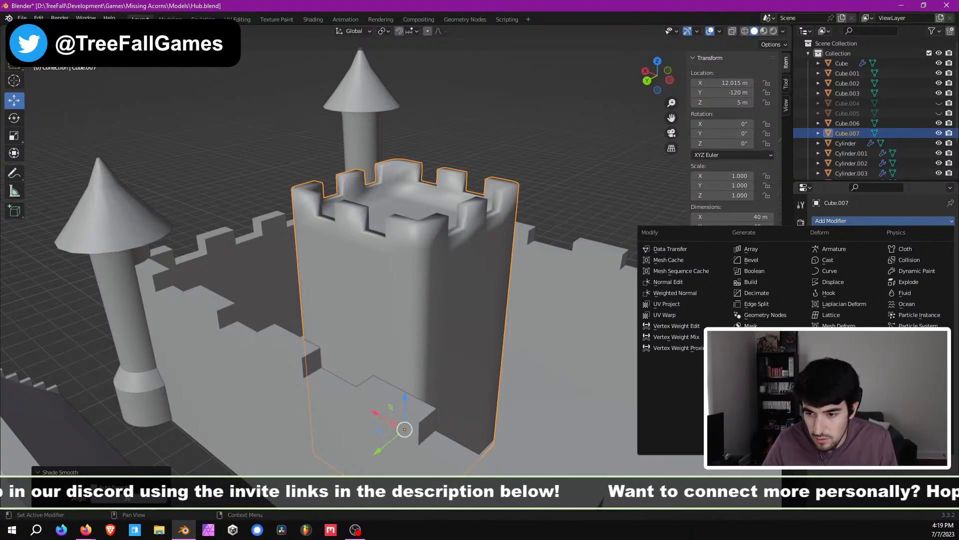
click(760, 305)
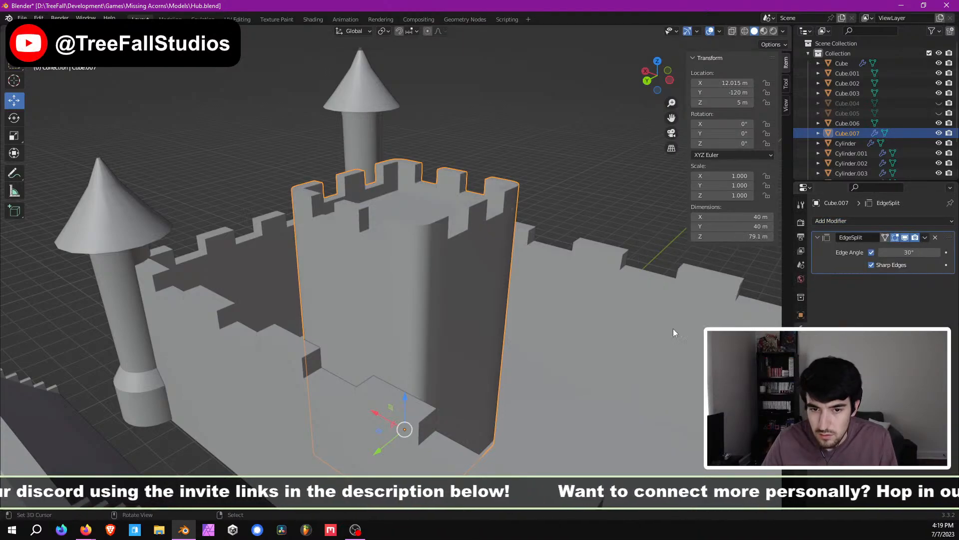
middle_drag(674, 328, 474, 287)
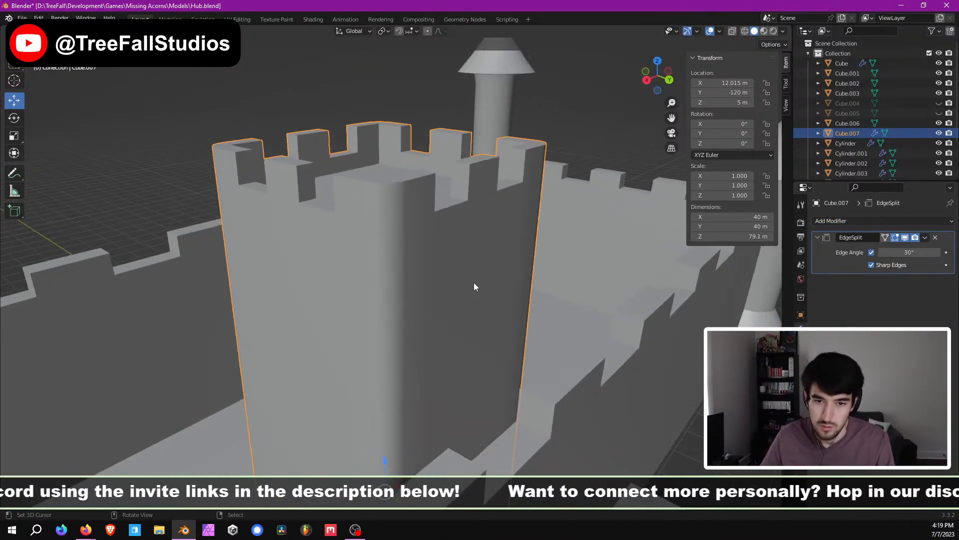
key(alt+a)
key(a)
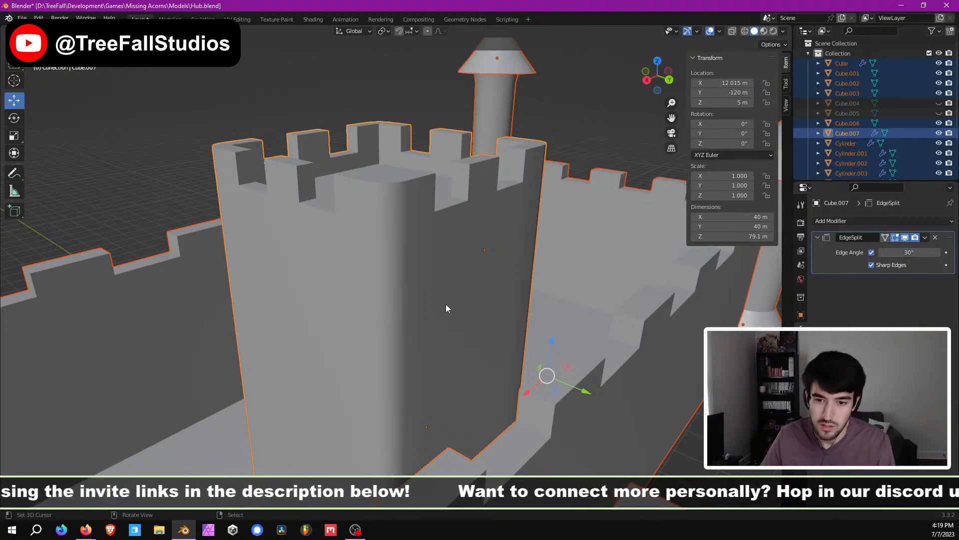
key(alt+a)
click(421, 265)
key(Tab)
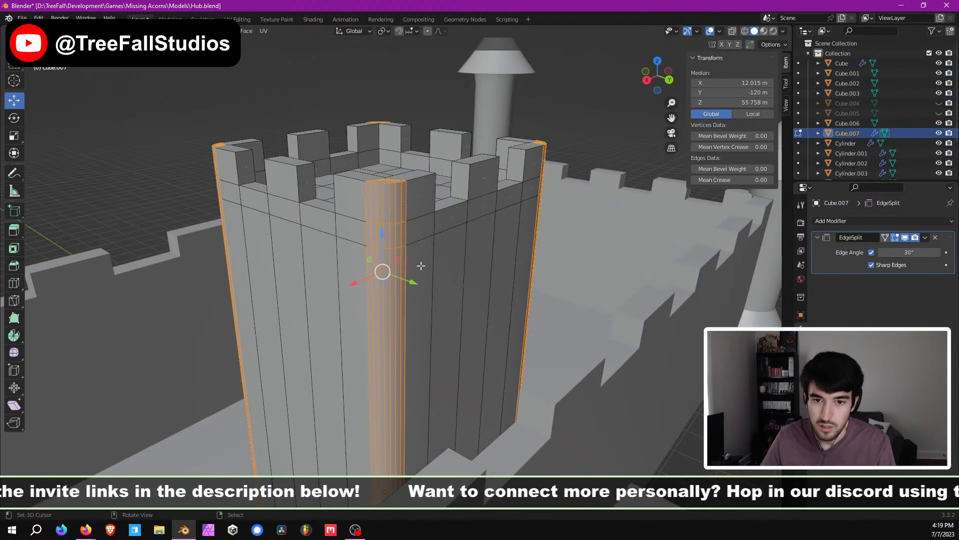
key(Tab)
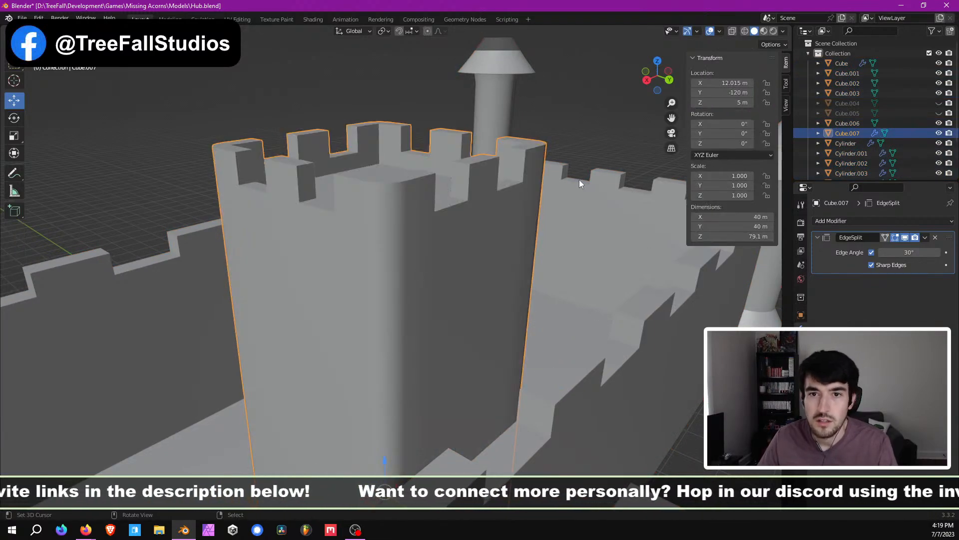
Step: Select all of the keep's geometry in Edit Mode and return to Object Mode
middle_drag(513, 142, 455, 132)
key(Tab)
key(a)
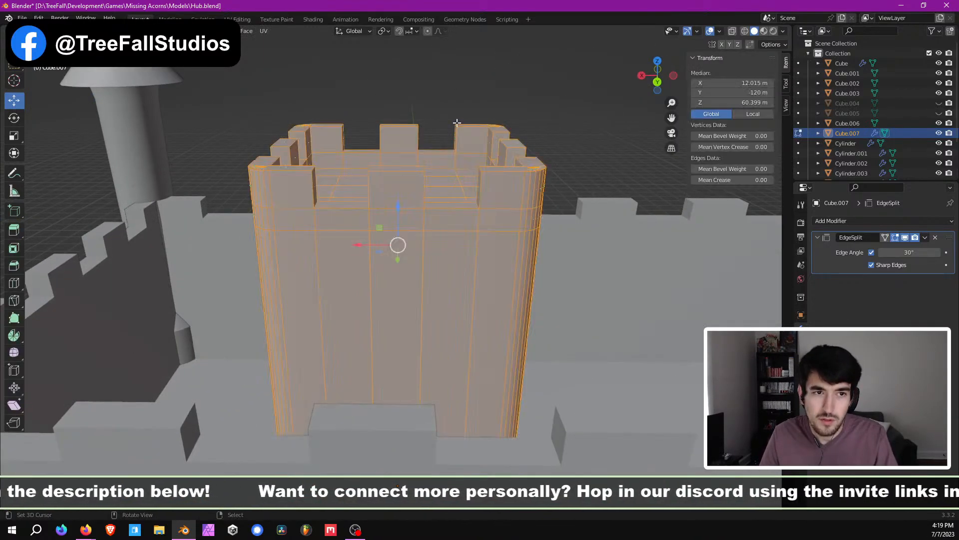
key(Tab)
Step: Look over the castle in the Modeling workspace, check the Texture Paint and Rendering workspaces, and return to Layout
click(170, 19)
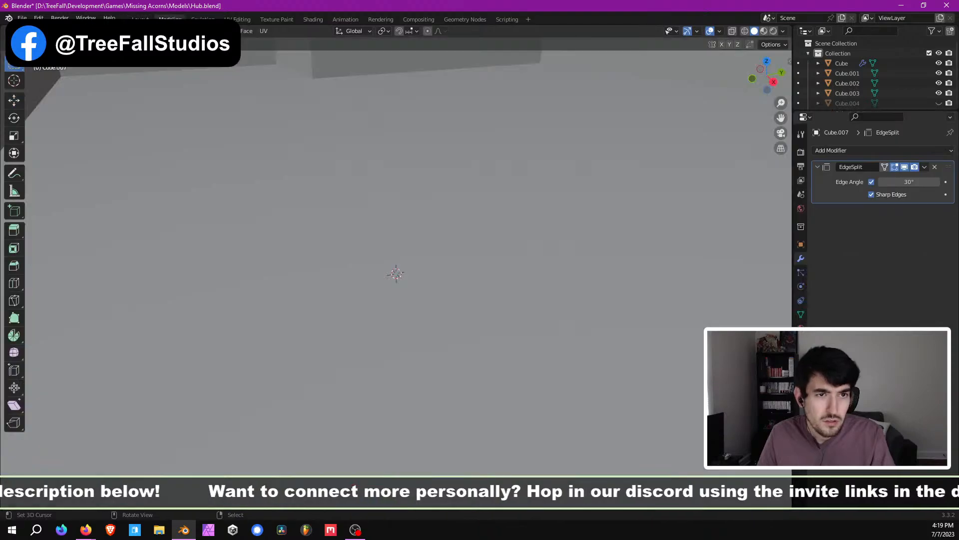
scroll(377, 129, down, 6)
middle_drag(392, 140, 369, 103)
scroll(398, 156, down, 2)
scroll(398, 150, down, 1)
scroll(331, 130, down, 1)
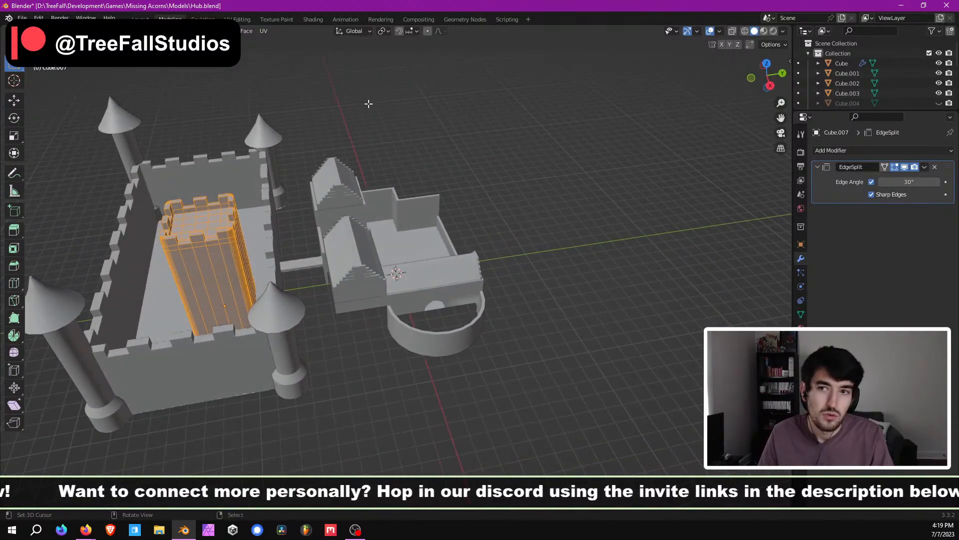
click(381, 19)
click(277, 20)
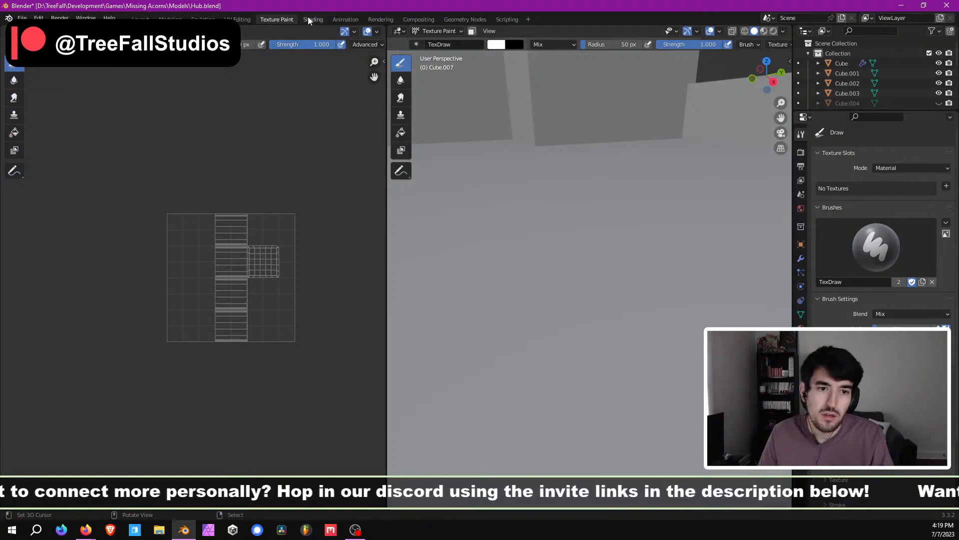
click(381, 19)
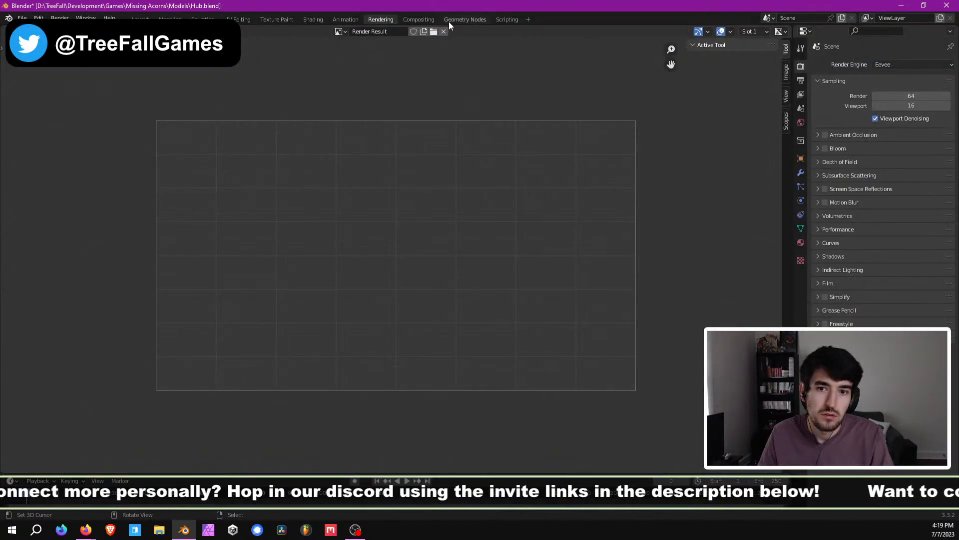
click(140, 19)
middle_drag(444, 178, 389, 157)
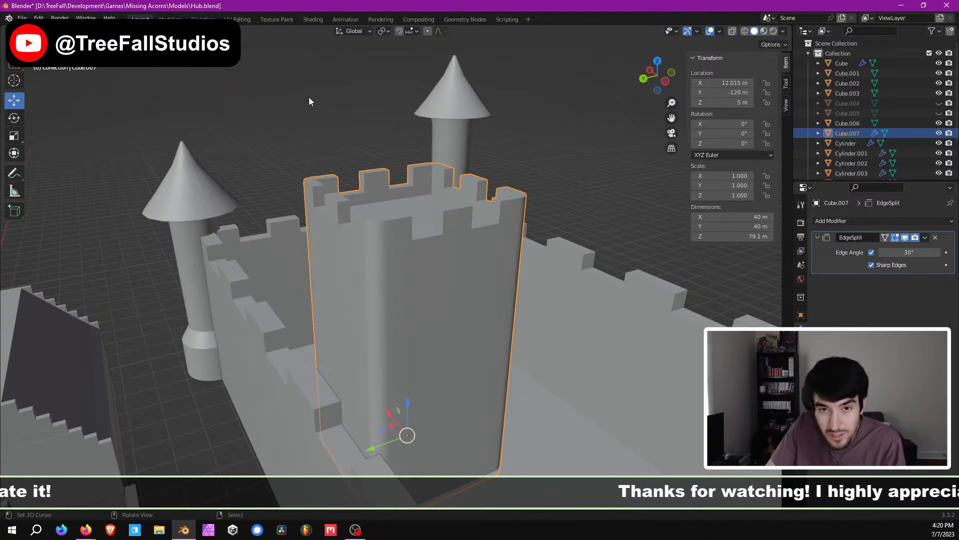
Step: Inspect the keep's battlements and rounded corners up close, comparing Object Mode shading with the Edit Mode mesh
middle_drag(309, 102, 310, 140)
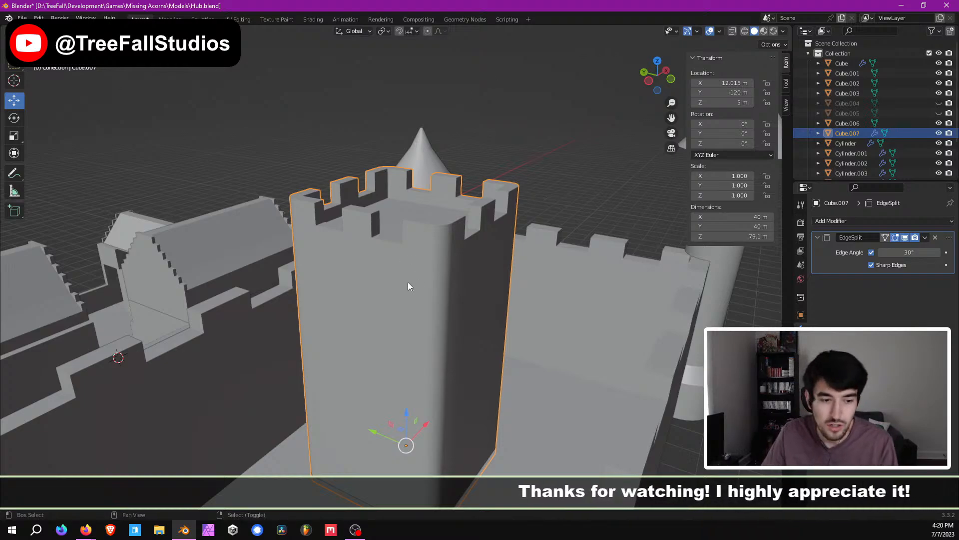
middle_drag(408, 286, 439, 300)
key(Tab)
key(grave)
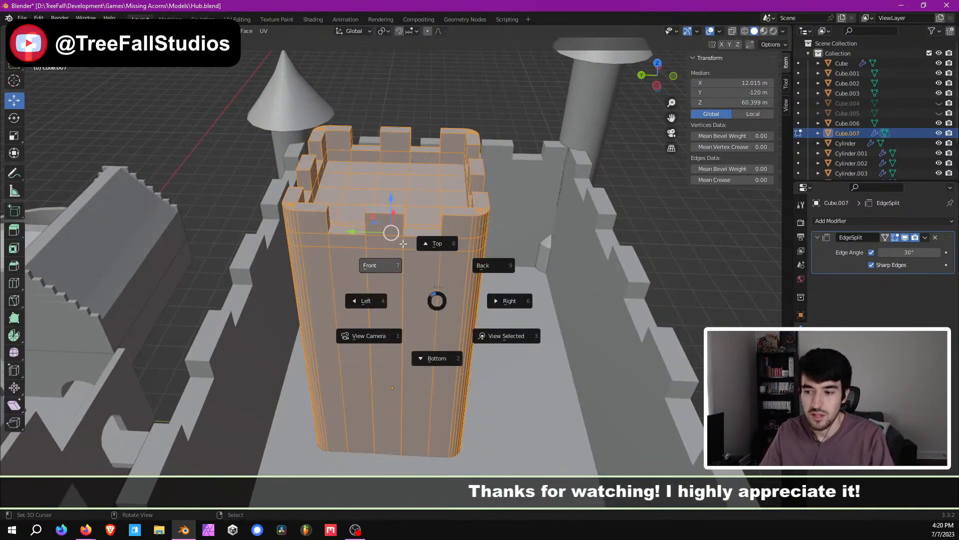
key(Escape)
middle_drag(403, 243, 446, 269)
scroll(463, 256, up, 4)
key(Tab)
scroll(448, 235, down, 4)
scroll(446, 288, up, 4)
key(Tab)
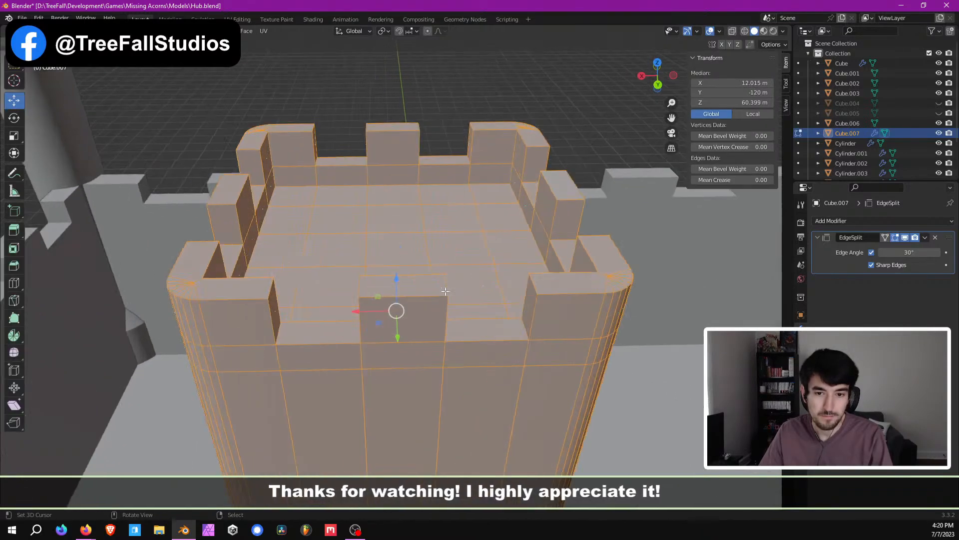
scroll(445, 291, up, 2)
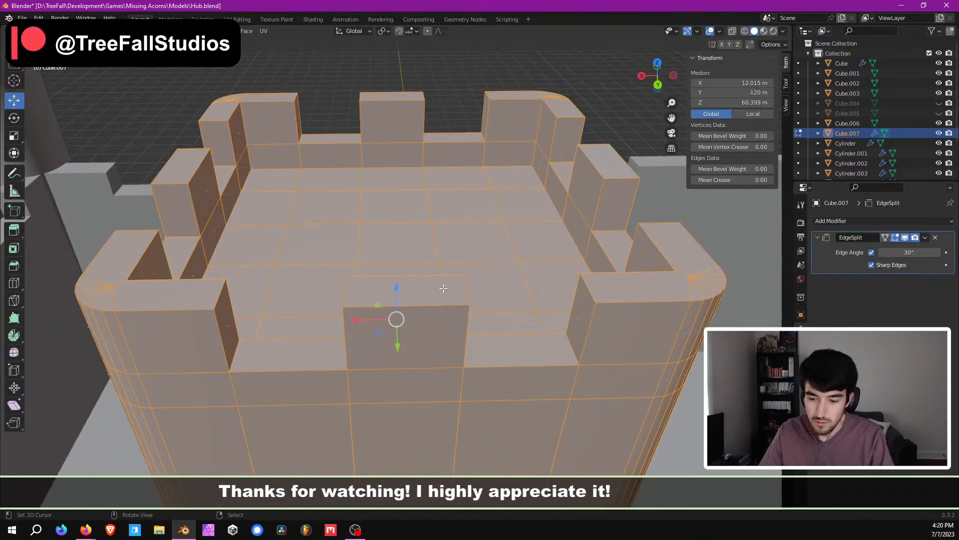
Step: Clear the selection and select the central three-by-three block of floor faces inside the keep's battlements
middle_drag(443, 289, 429, 313)
right_click(344, 202)
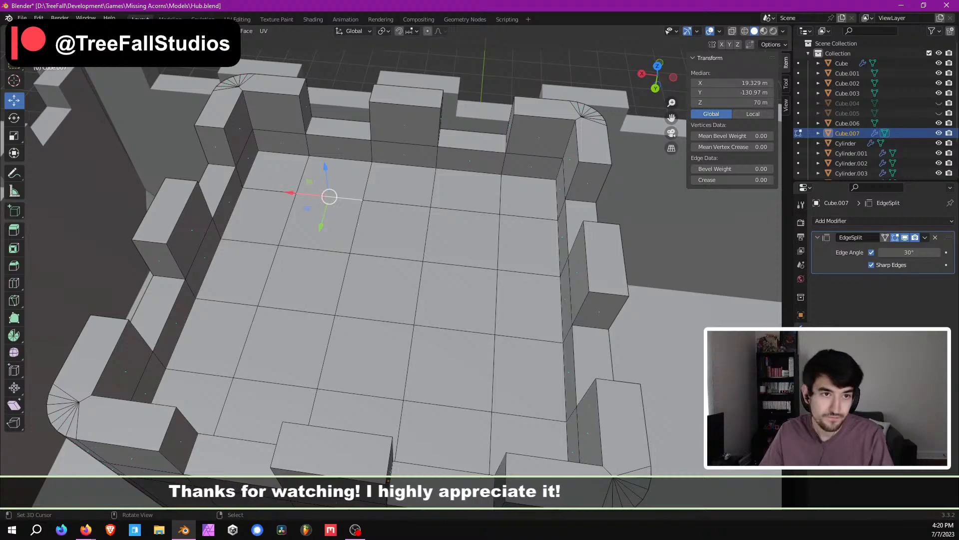
key(alt+a)
right_click(314, 234)
shift+right_click(300, 278)
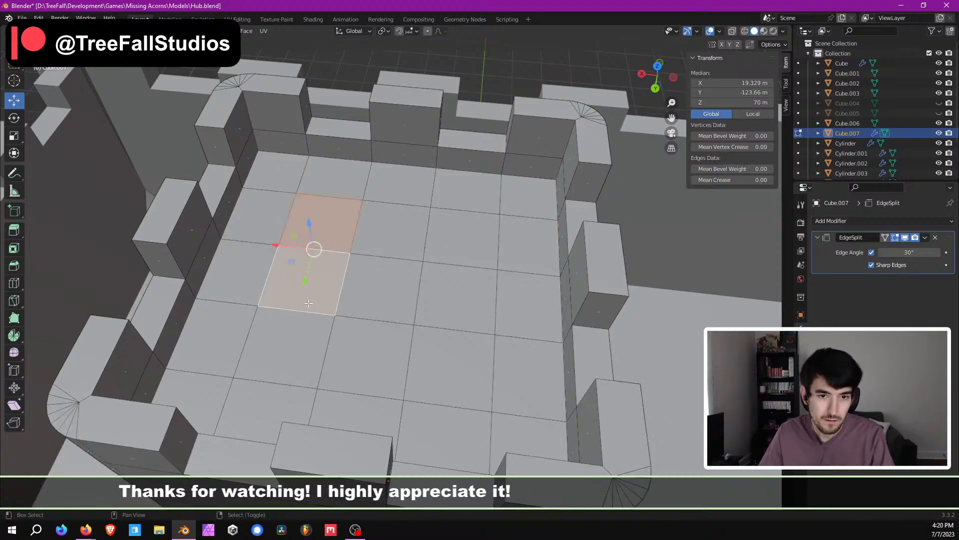
shift+right_click(280, 344)
shift+right_click(362, 357)
shift+right_click(452, 367)
shift+right_click(450, 297)
shift+right_click(463, 237)
shift+right_click(384, 230)
shift+right_click(384, 281)
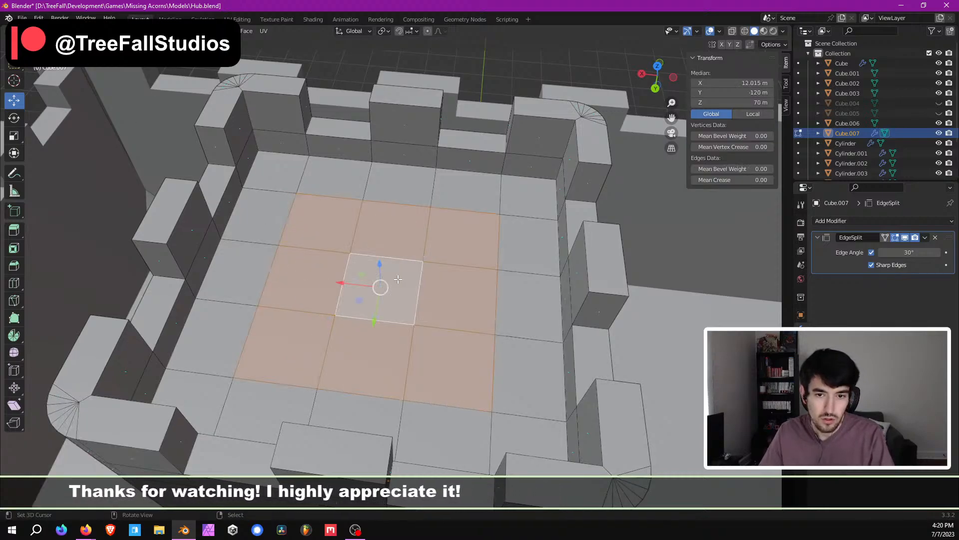
Step: Extrude the selected roof faces 20 m straight up as the keep's upper tower and return to Object Mode with solid shading
scroll(388, 278, down, 3)
key(KP_1)
key(KP_2)
key(KP_1)
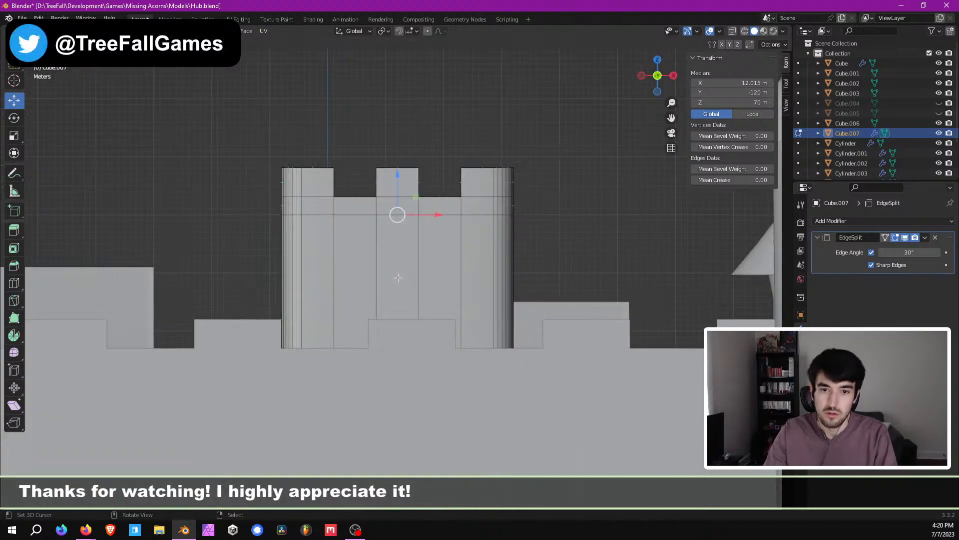
key(alt+z)
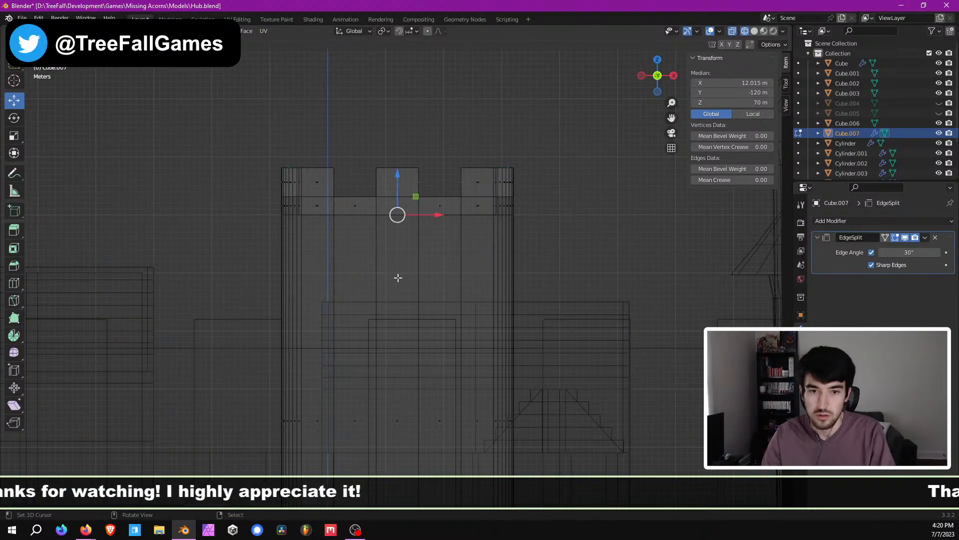
key(e)
key(Escape)
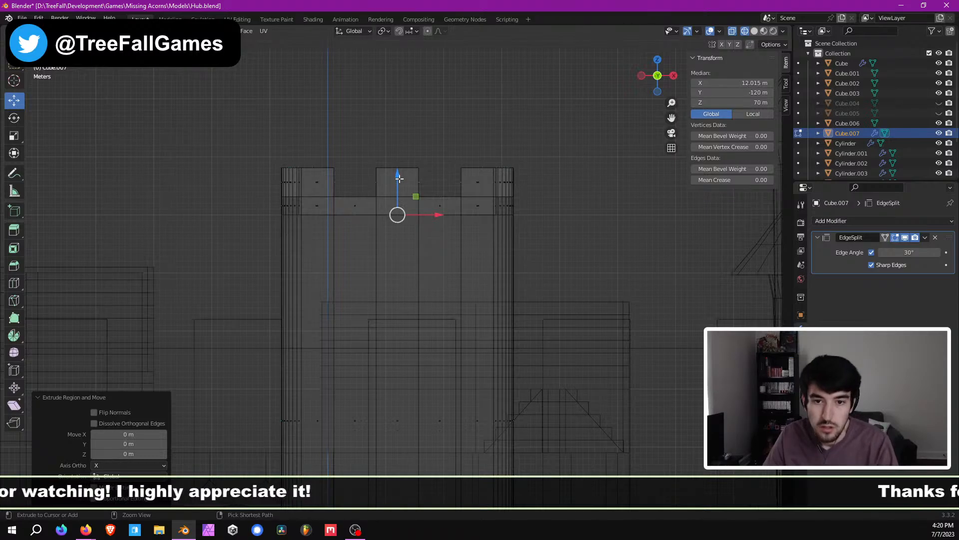
drag(399, 178, 399, 58)
mouse_move(380, 190)
middle_down()
mouse_move(389, 197)
mouse_move(354, 201)
mouse_move(377, 204)
middle_up()
scroll(377, 204, down, 2)
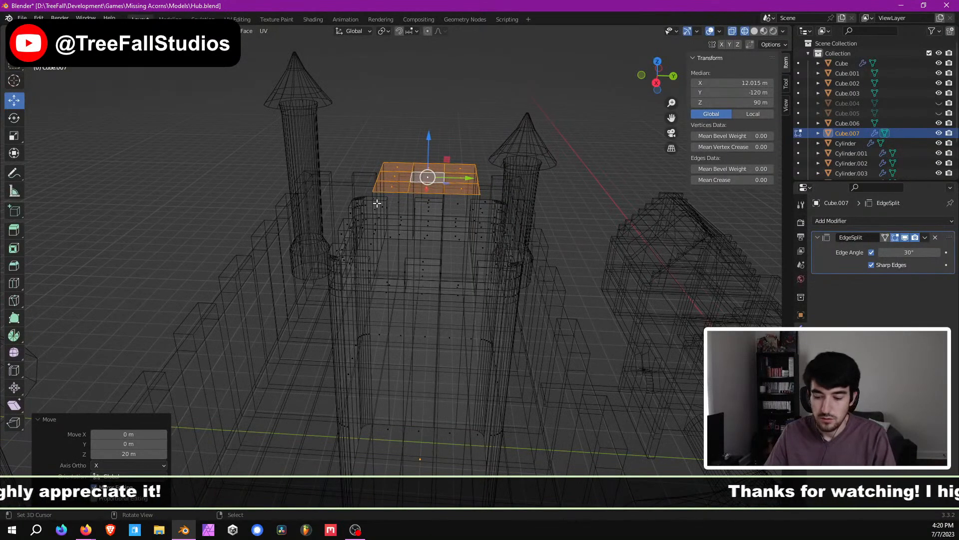
key(z)
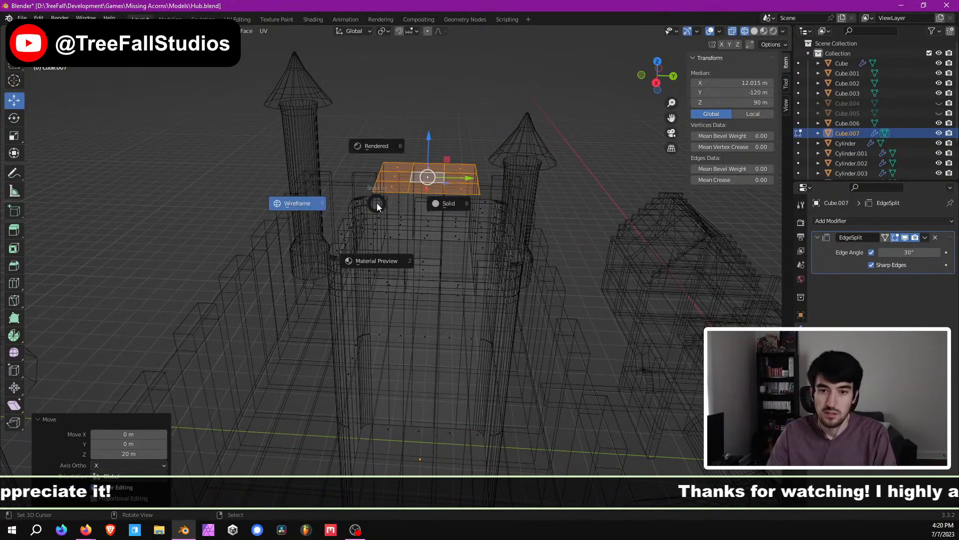
key(6)
key(Tab)
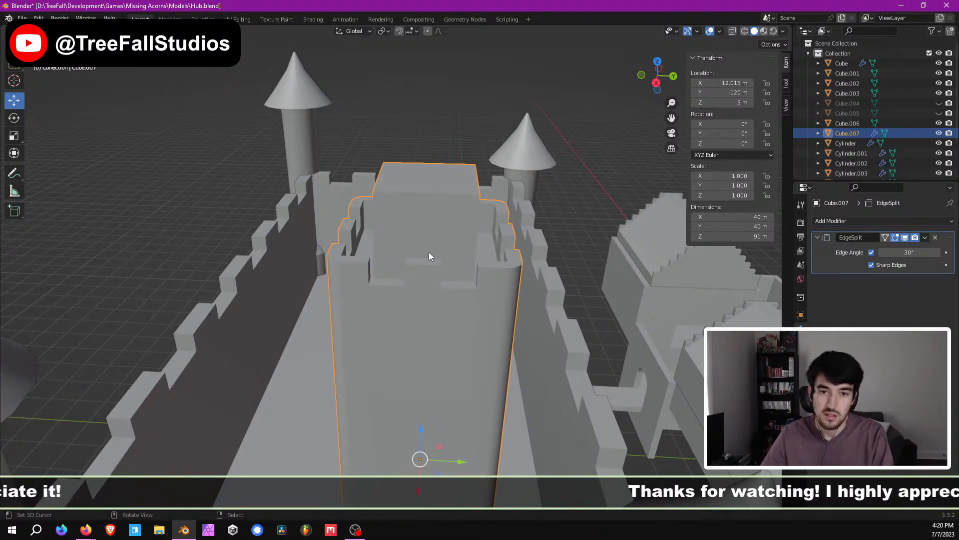
Step: Deselect the keep and examine how its upper tower looks from the courtyard and the arched openings
scroll(500, 274, down, 3)
middle_drag(519, 281, 398, 325)
key(alt+a)
shift+middle_drag(397, 324, 427, 283)
shift+middle_drag(427, 283, 421, 213)
scroll(424, 220, down, 5)
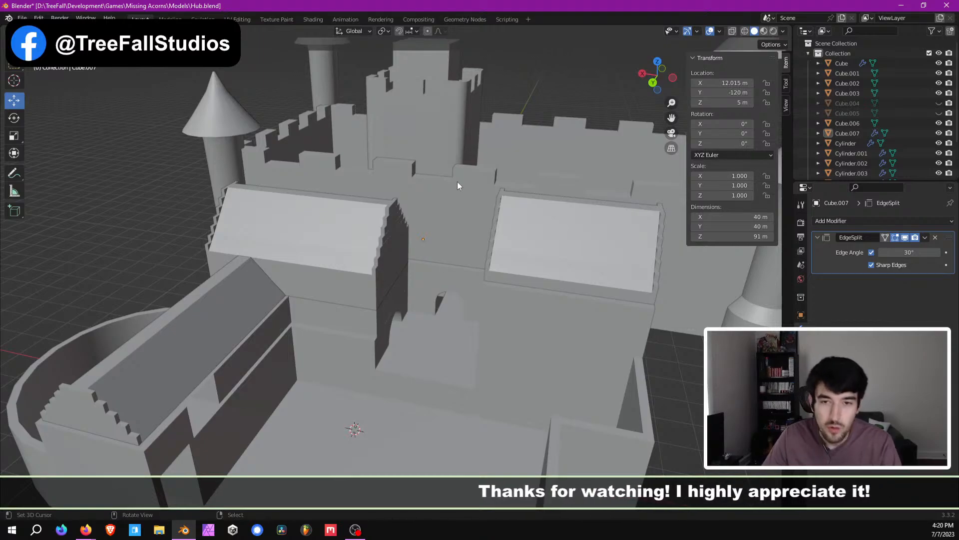
scroll(441, 246, up, 7)
mouse_move(434, 289)
middle_down()
mouse_move(413, 328)
mouse_move(425, 322)
mouse_move(430, 287)
mouse_move(440, 297)
middle_up()
scroll(439, 298, up, 6)
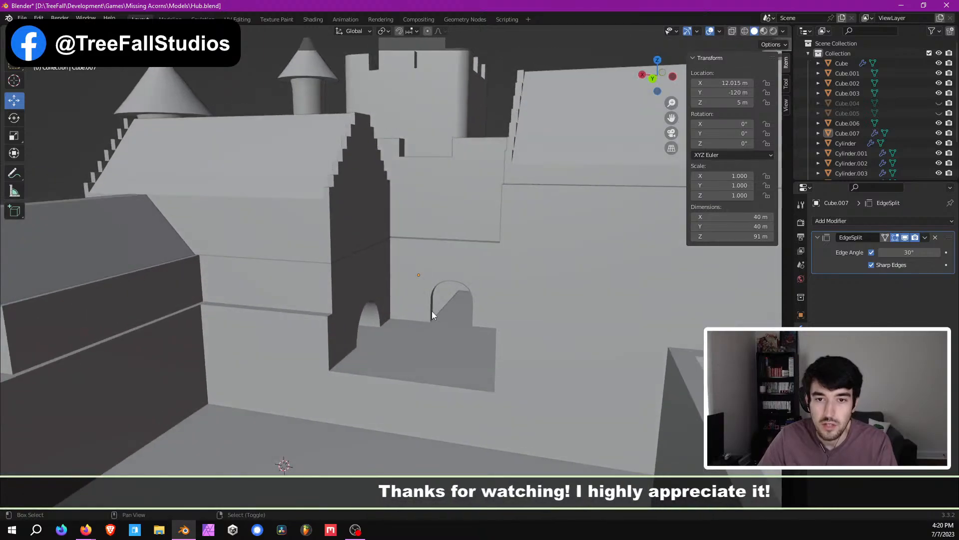
scroll(459, 218, down, 3)
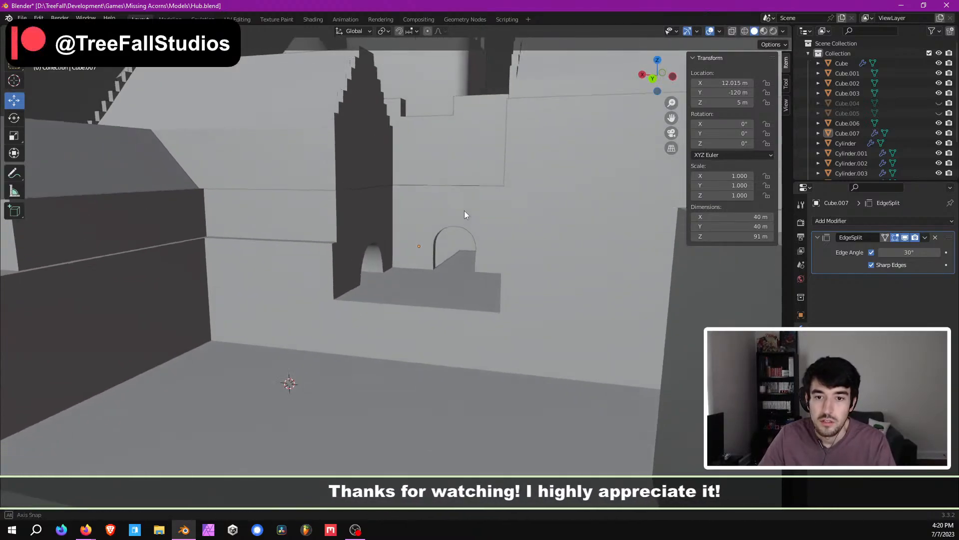
middle_drag(466, 213, 431, 189)
scroll(460, 251, up, 3)
scroll(455, 245, down, 2)
scroll(454, 271, up, 3)
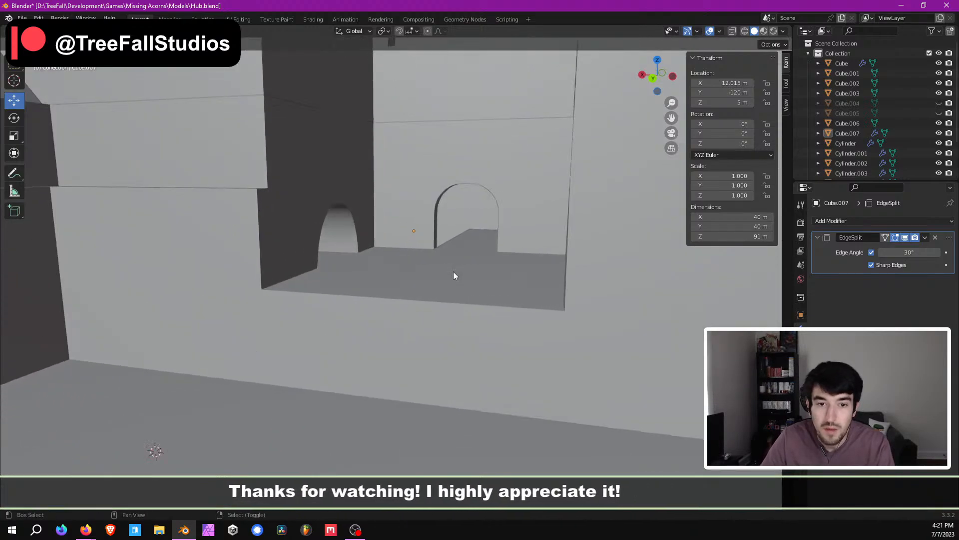
mouse_move(453, 271)
shift+middle_down()
mouse_move(460, 183)
mouse_move(451, 259)
shift+middle_up()
scroll(460, 183, down, 2)
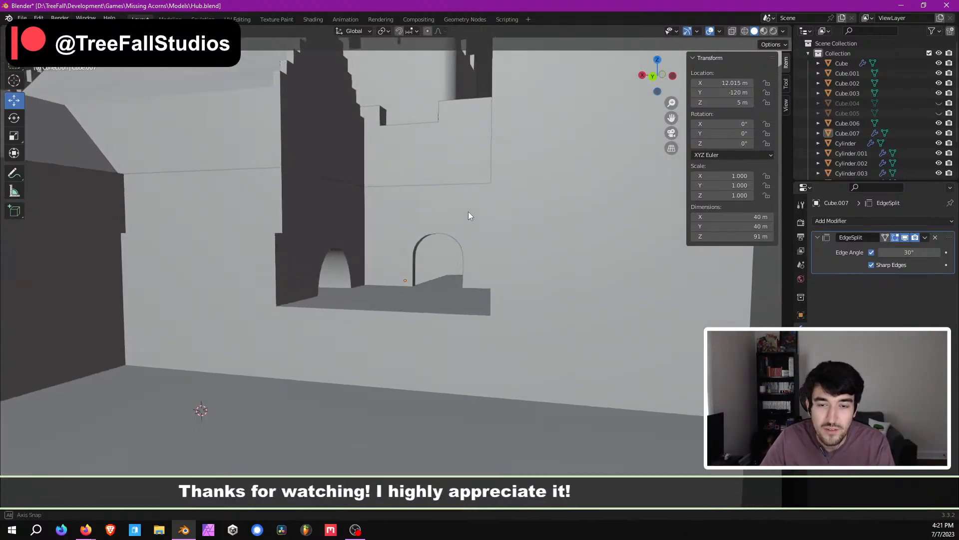
shift+middle_drag(465, 208, 459, 234)
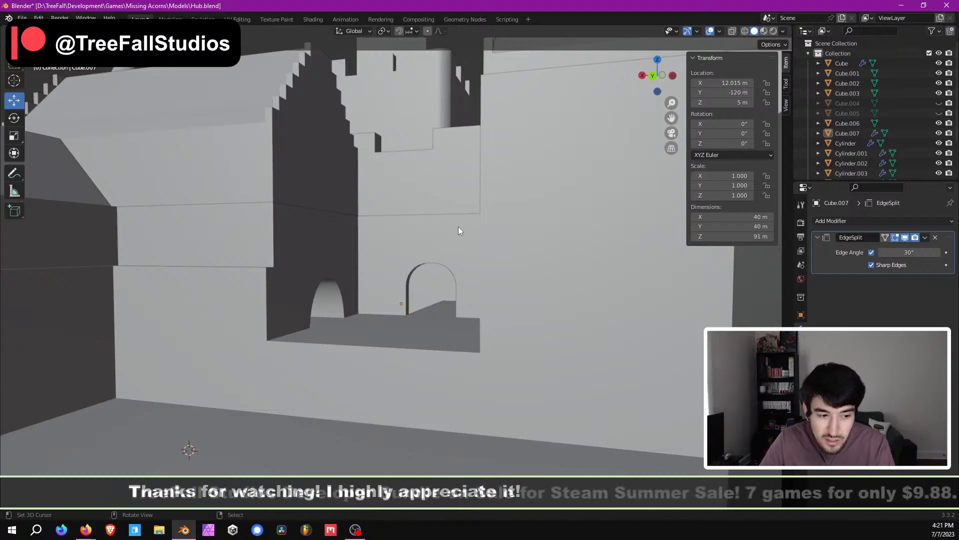
scroll(458, 226, down, 2)
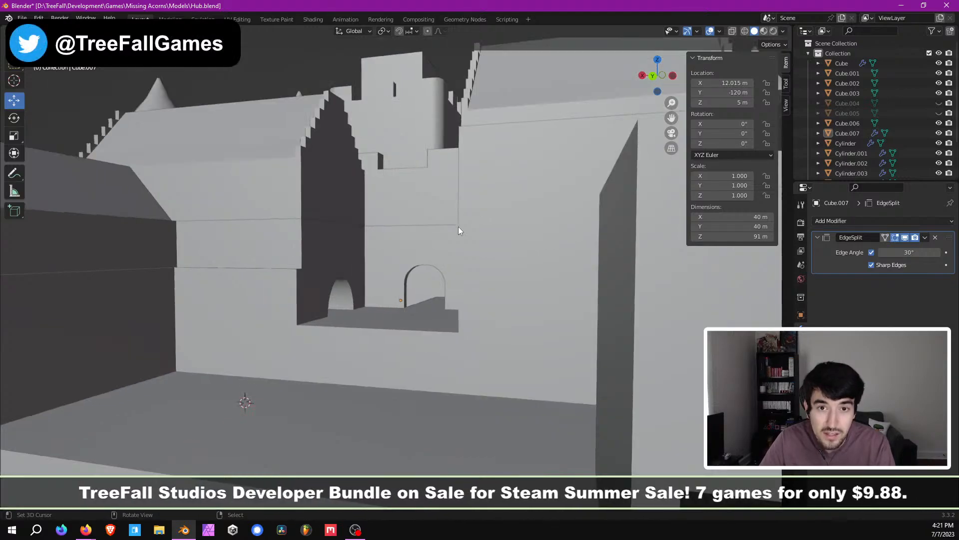
shift+middle_drag(458, 227, 462, 248)
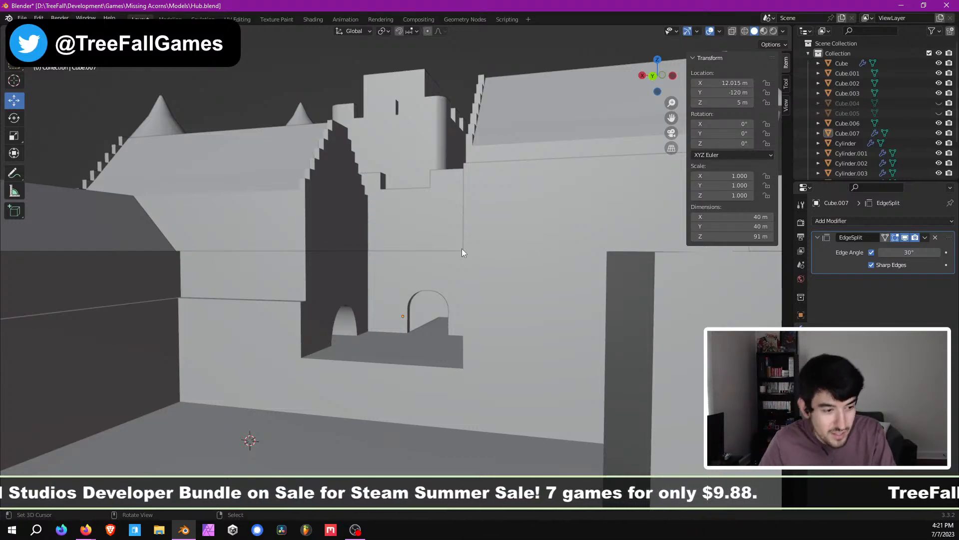
Step: Check the whole castle's silhouette from outside, comparing the raised keep with the walls and round towers
middle_drag(377, 229, 337, 293)
scroll(303, 259, down, 3)
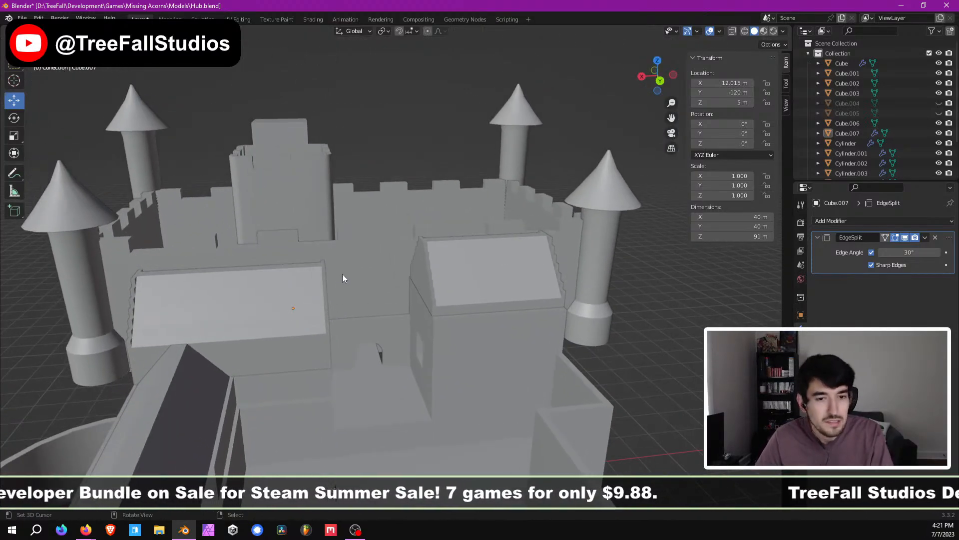
scroll(355, 262, down, 2)
shift+middle_drag(356, 262, 403, 244)
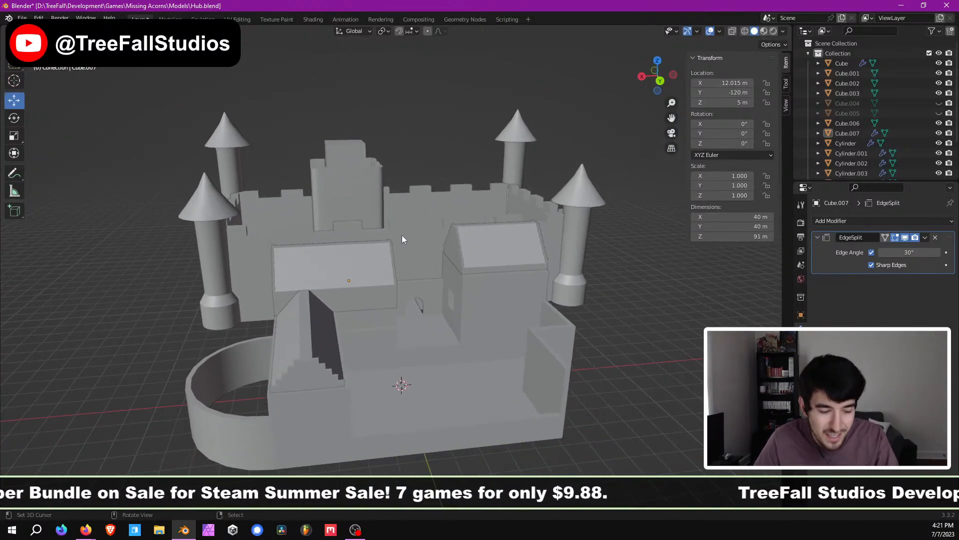
scroll(404, 235, down, 3)
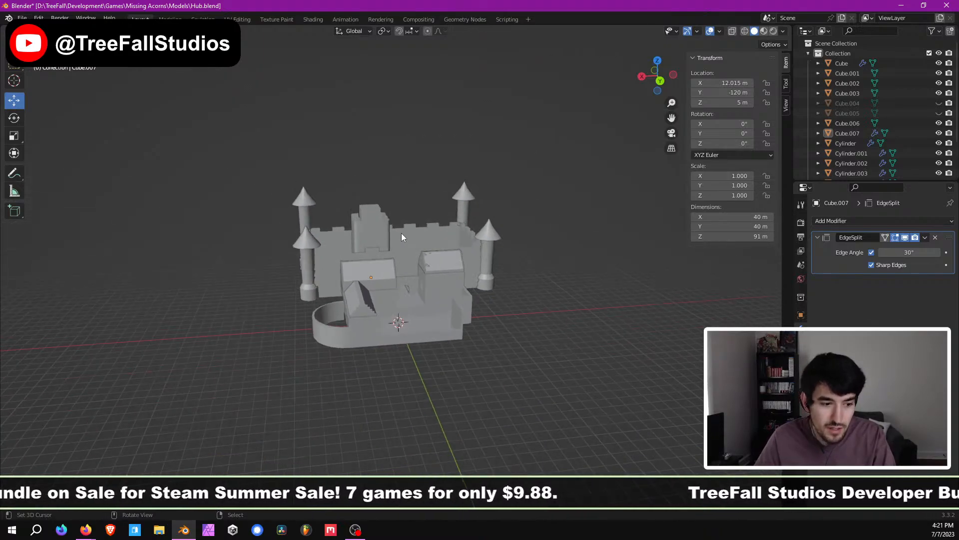
middle_drag(401, 233, 448, 245)
scroll(382, 268, up, 6)
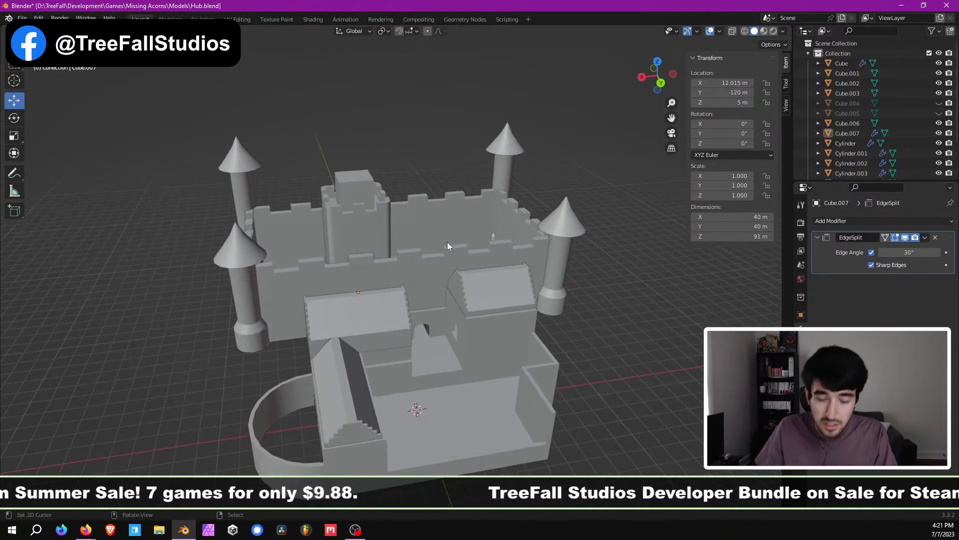
scroll(440, 283, up, 8)
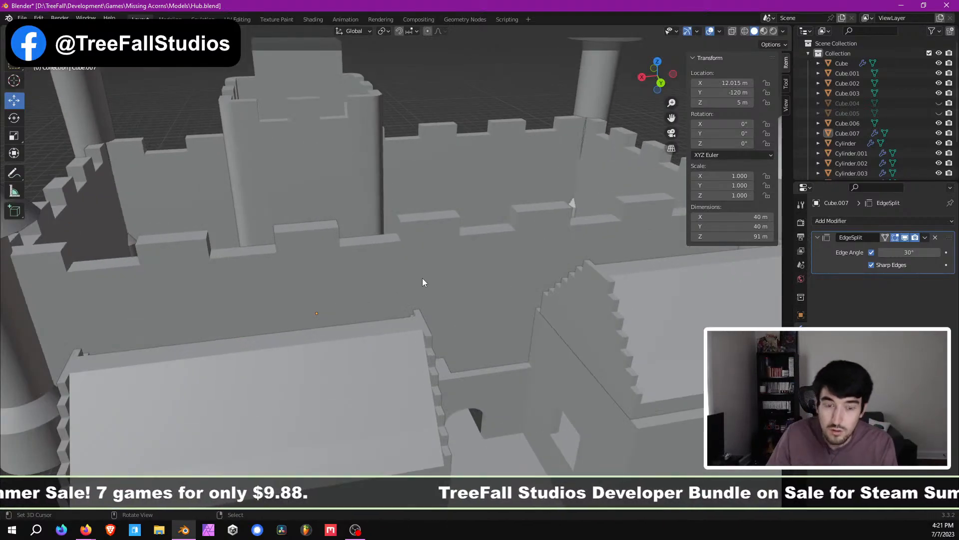
Step: Inset the upper tower's top faces by 3 m in Edit Mode
shift+middle_drag(368, 196, 308, 275)
scroll(412, 272, down, 2)
middle_drag(412, 271, 353, 257)
scroll(416, 280, up, 6)
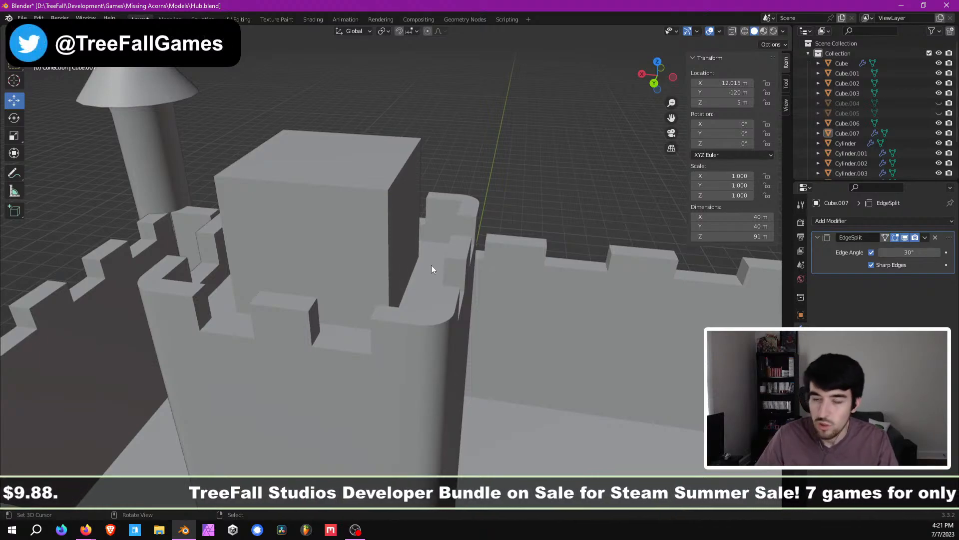
mouse_move(432, 269)
middle_down()
mouse_move(368, 274)
mouse_move(431, 265)
middle_up()
middle_drag(417, 232, 436, 238)
key(Tab)
middle_drag(387, 165, 406, 192)
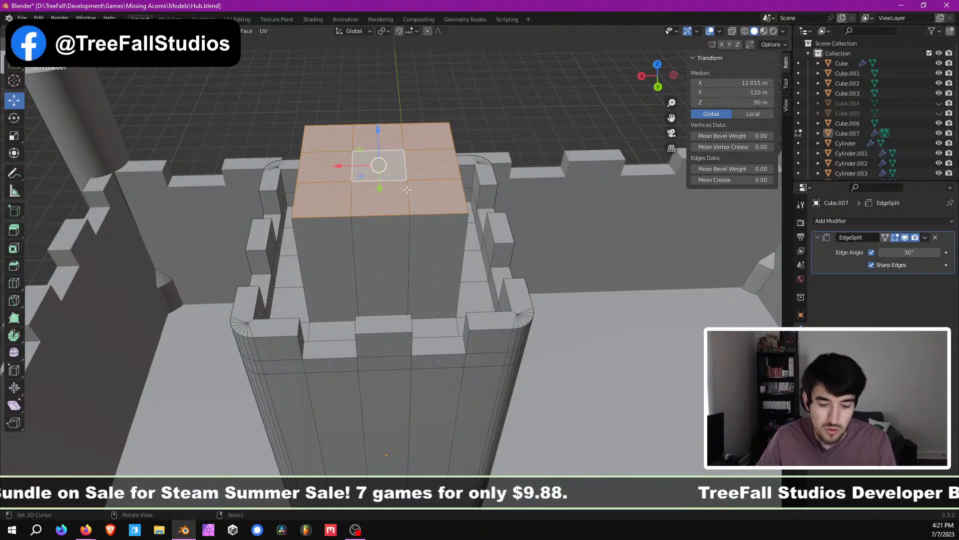
key(i)
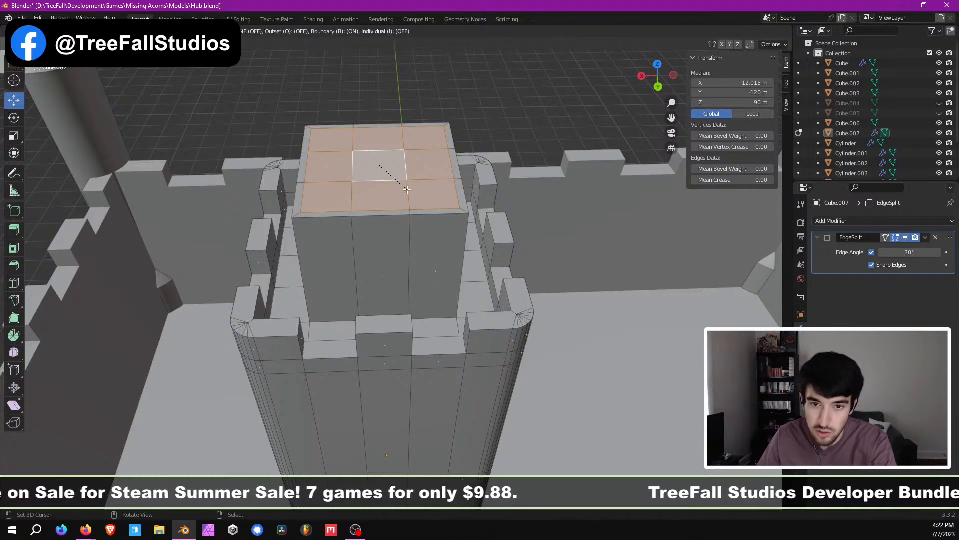
key(Escape)
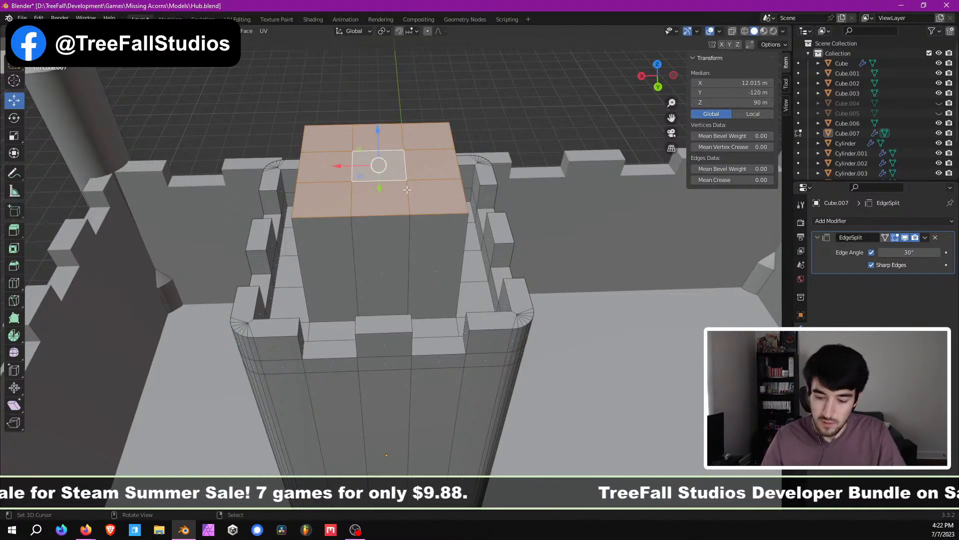
key(i)
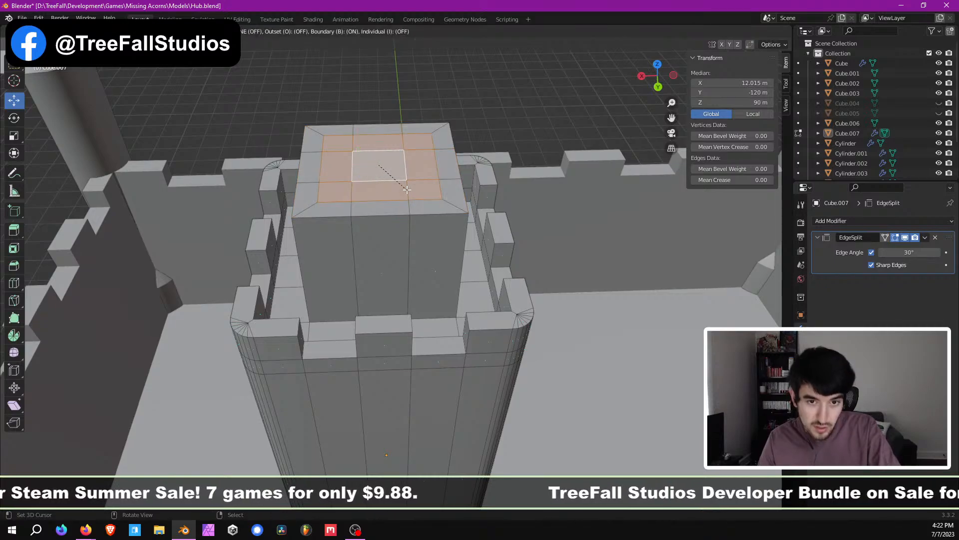
click(407, 190)
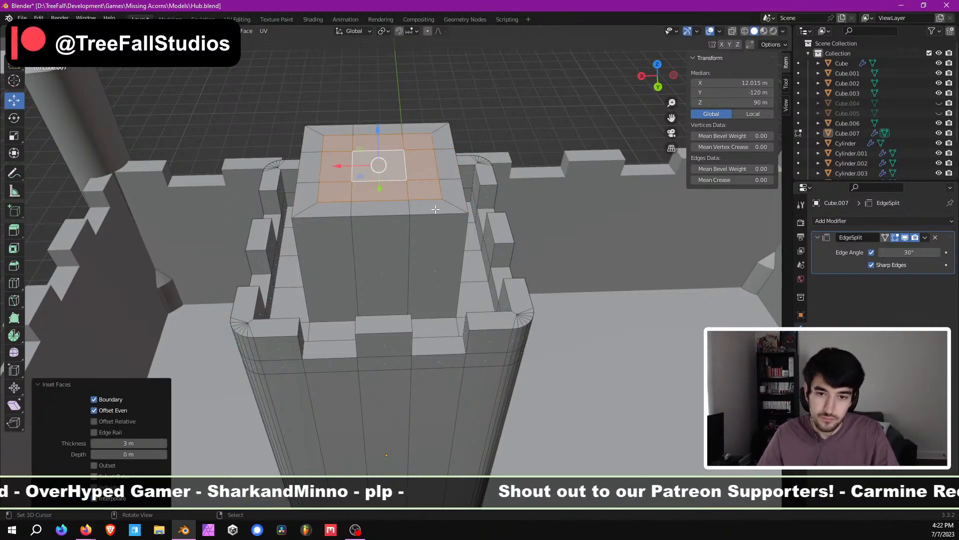
Step: Extrude the four corner sections of the upper tower's rim 3 m upward as battlements and return to Object Mode
click(446, 196)
shift+click(315, 205)
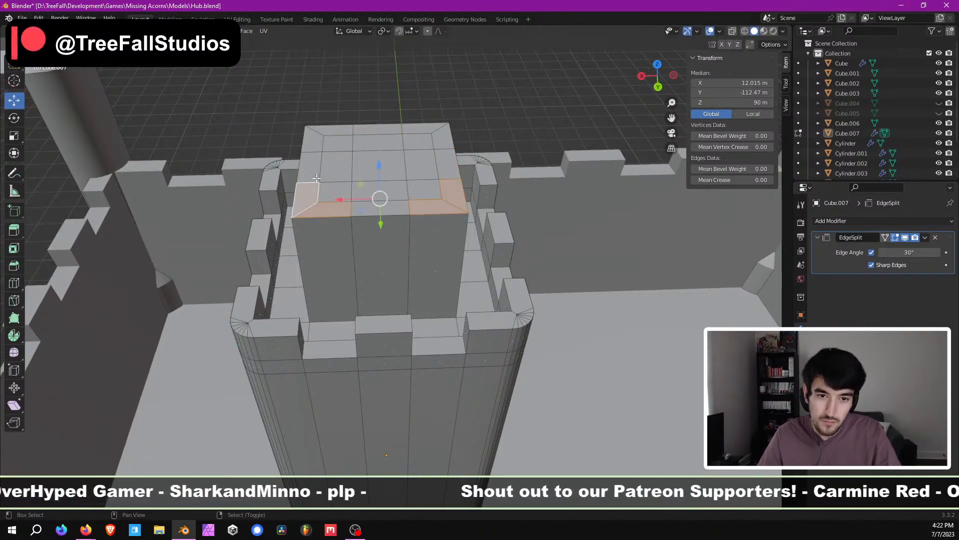
shift+click(319, 141)
shift+click(441, 134)
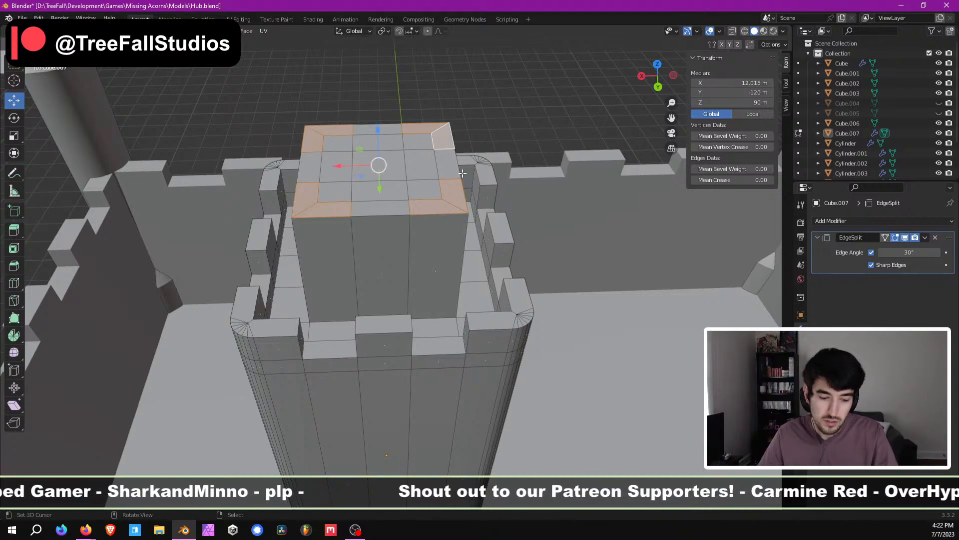
text(e3)
key(Return)
middle_drag(441, 244, 434, 189)
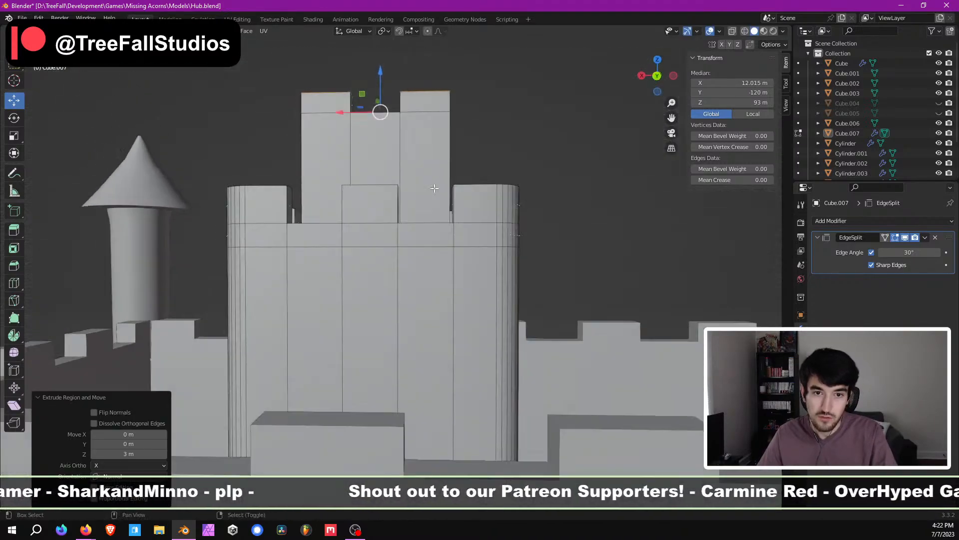
key(Tab)
Step: Bevel the four vertical corner edges of the keep's upper tower by 2.72 m with 7 segments and return to Object Mode
scroll(438, 194, down, 8)
mouse_move(457, 247)
shift+middle_down()
mouse_move(449, 179)
mouse_move(440, 247)
shift+middle_up()
scroll(441, 248, up, 3)
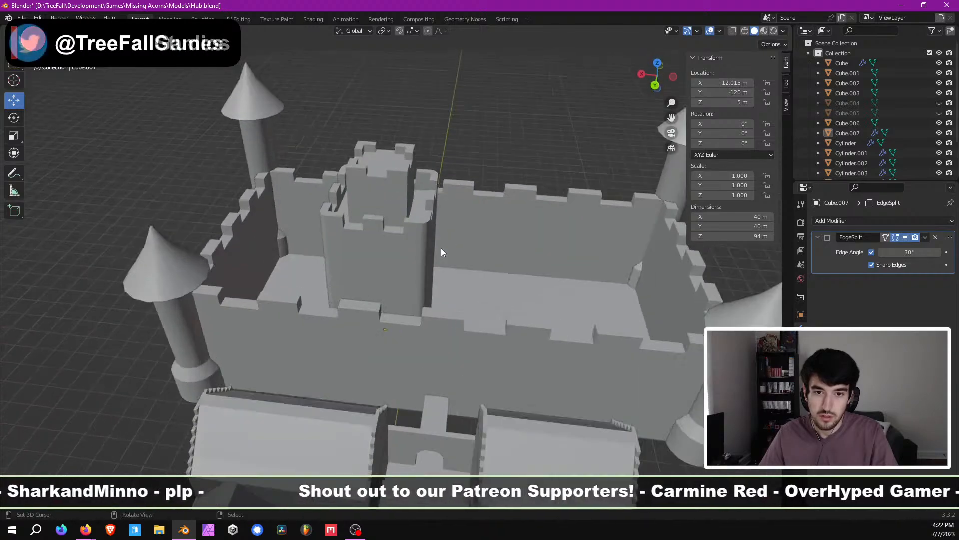
scroll(440, 248, up, 4)
shift+middle_drag(411, 201, 455, 344)
middle_drag(456, 344, 436, 306)
key(Tab)
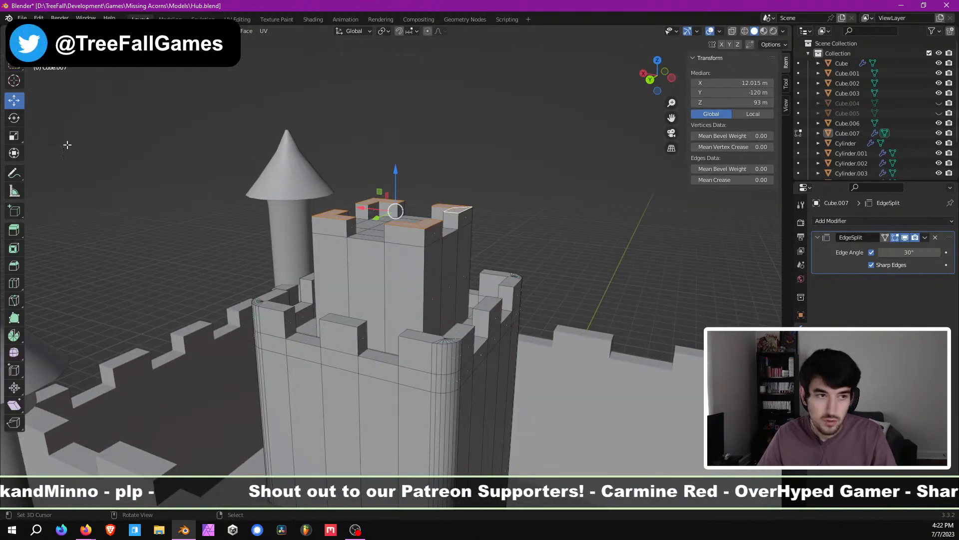
key(2)
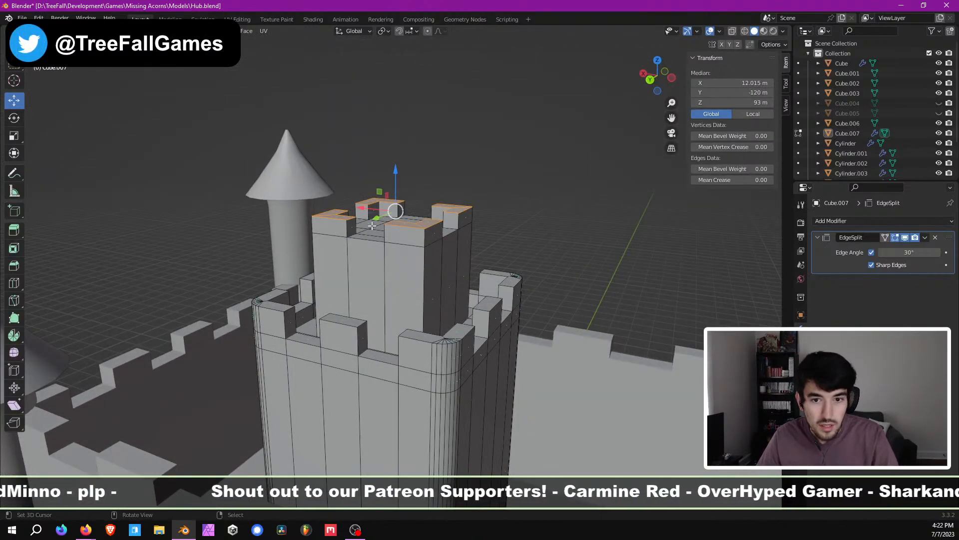
click(425, 240)
middle_drag(346, 260, 472, 289)
shift+click(464, 258)
shift+click(462, 281)
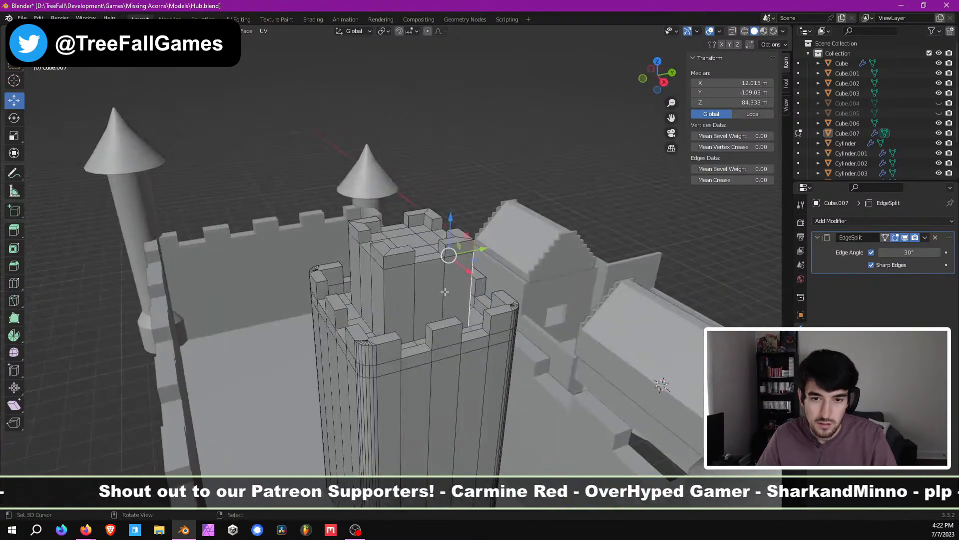
scroll(400, 299, up, 4)
middle_drag(390, 300, 420, 299)
shift+click(484, 286)
middle_drag(485, 286, 409, 205)
shift+click(415, 242)
middle_drag(415, 241, 462, 224)
scroll(464, 233, down, 6)
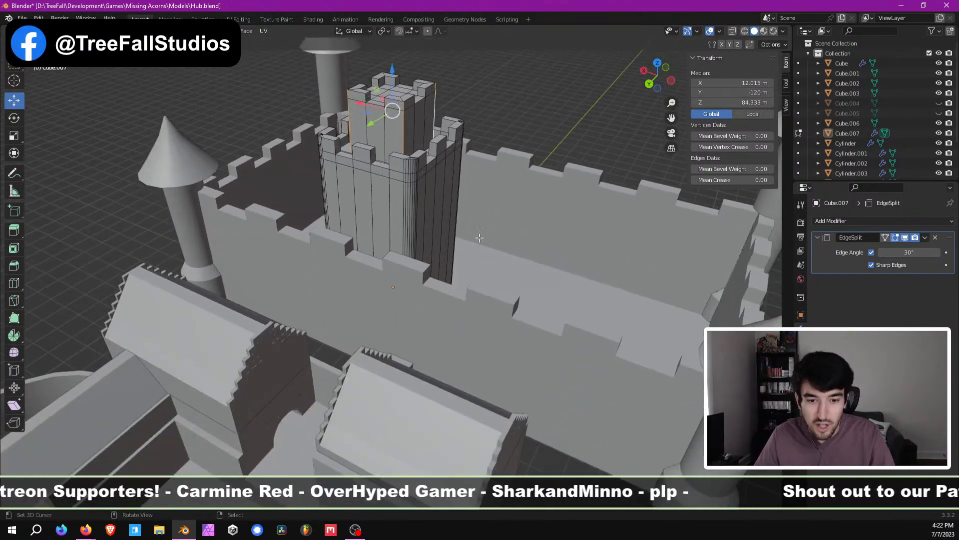
scroll(465, 295, up, 3)
shift+middle_drag(416, 266, 430, 301)
shift+middle_drag(482, 173, 474, 270)
scroll(474, 269, up, 1)
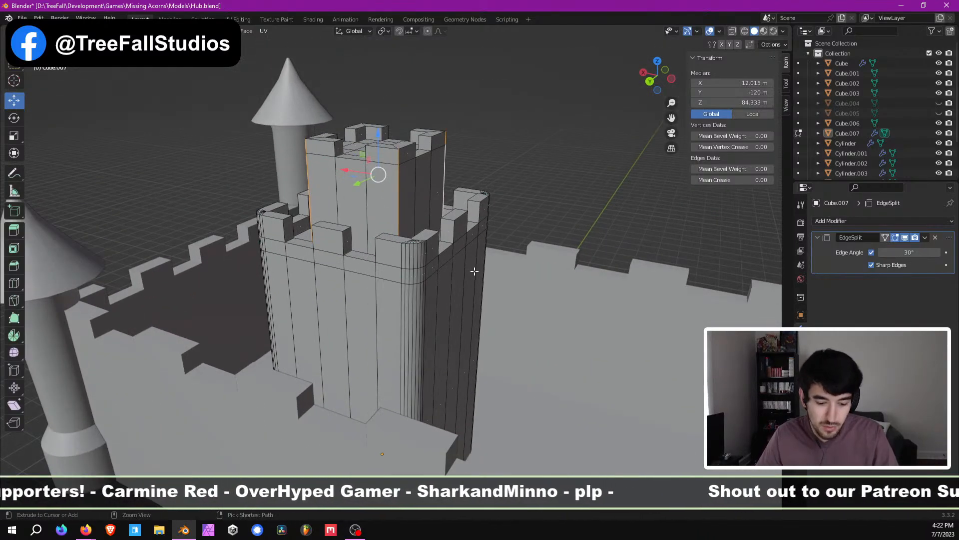
click(475, 271)
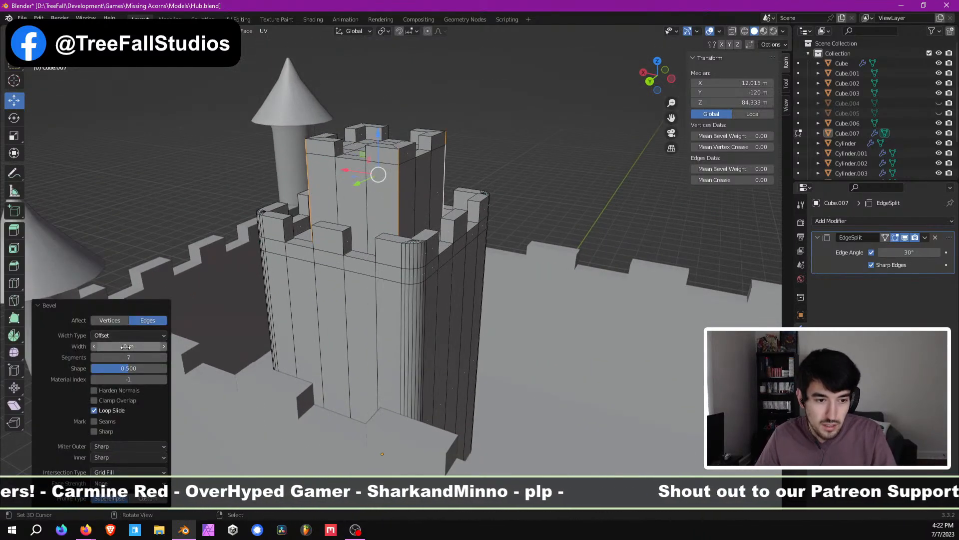
drag(129, 347, 173, 347)
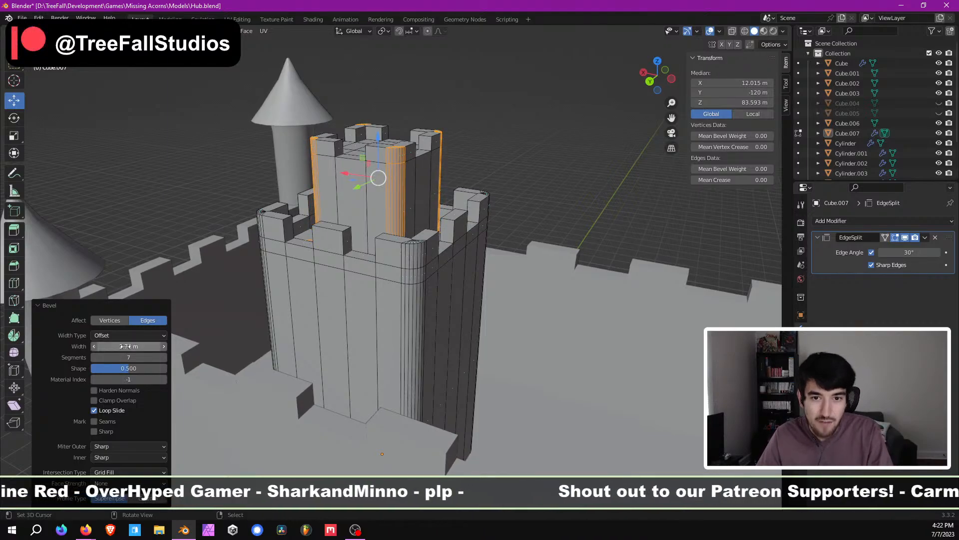
scroll(439, 225, up, 3)
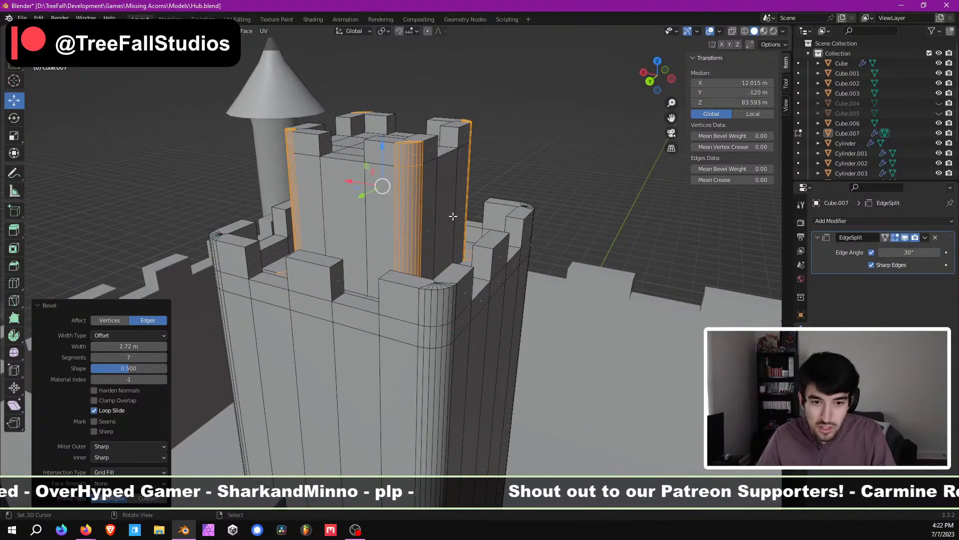
middle_drag(450, 217, 377, 284)
key(Tab)
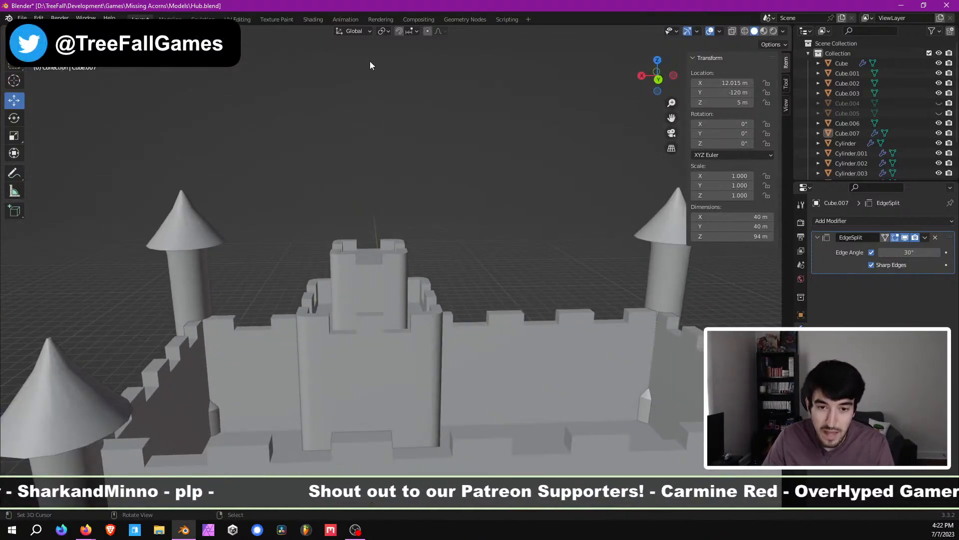
Step: Check the keep's rounded upper tower against the walls, round towers and gabled buildings from outside the castle
middle_drag(513, 143, 391, 253)
scroll(384, 286, down, 2)
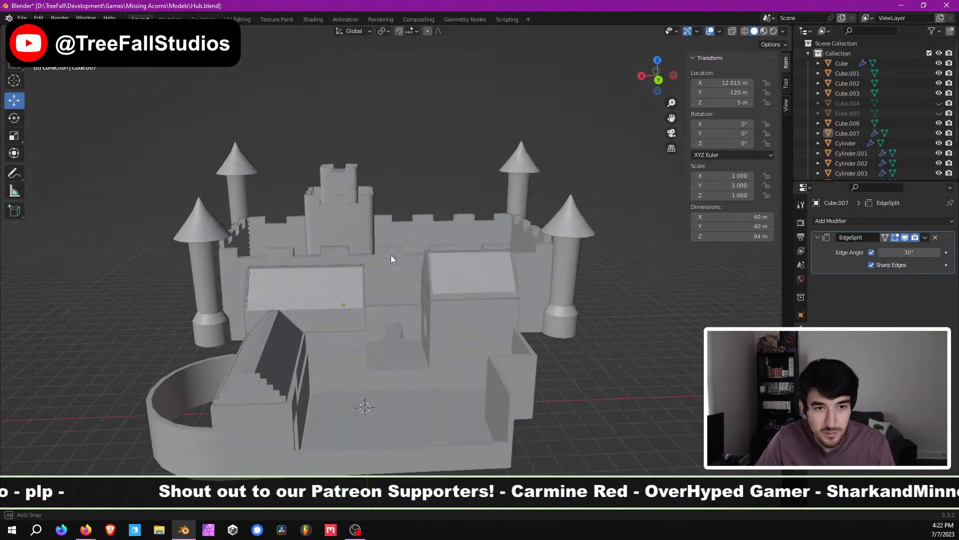
scroll(391, 253, down, 1)
scroll(398, 291, up, 4)
shift+middle_drag(398, 292, 395, 235)
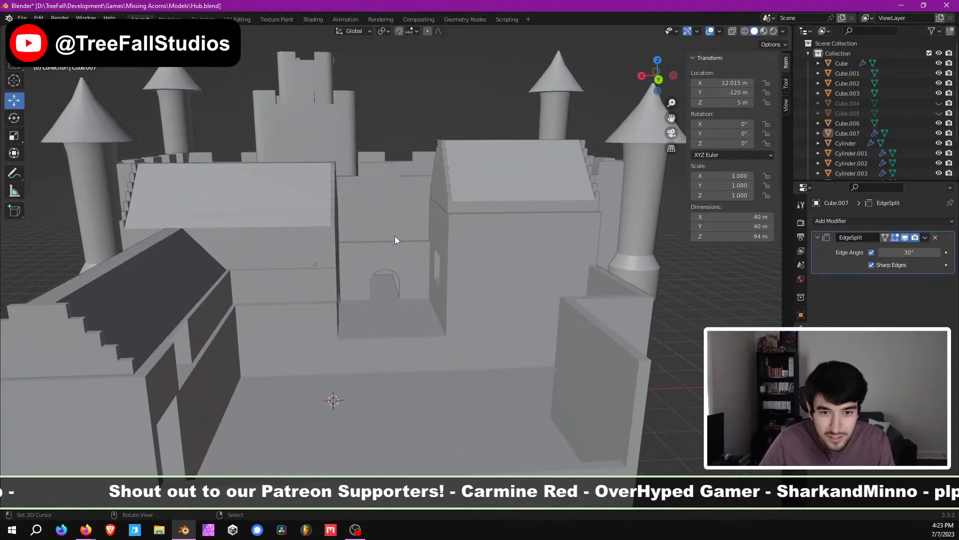
scroll(395, 236, down, 5)
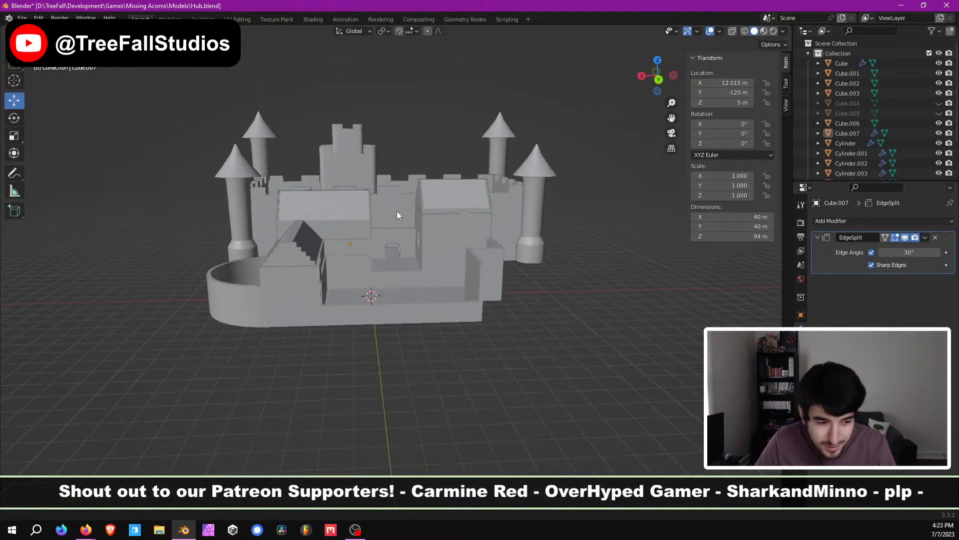
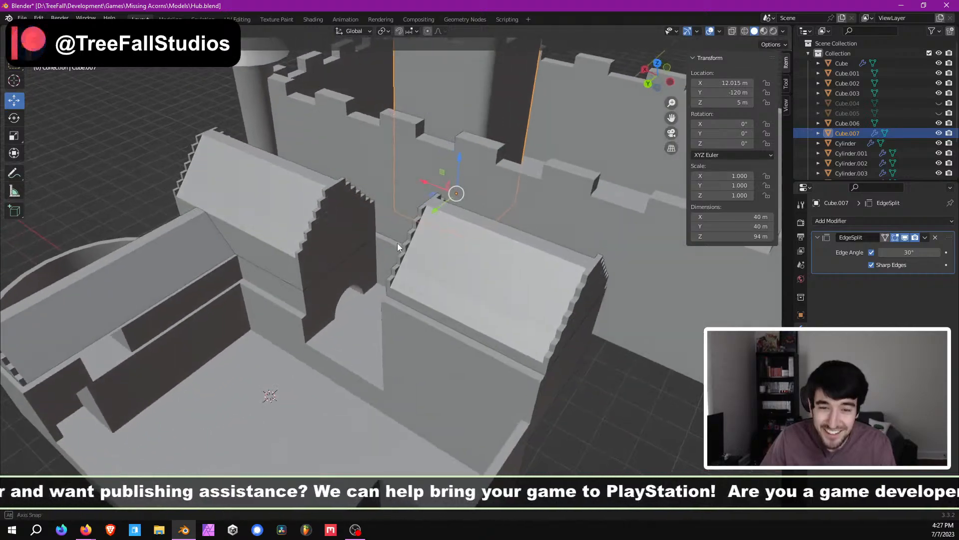
scroll(407, 234, down, 5)
scroll(405, 251, up, 5)
scroll(405, 250, down, 5)
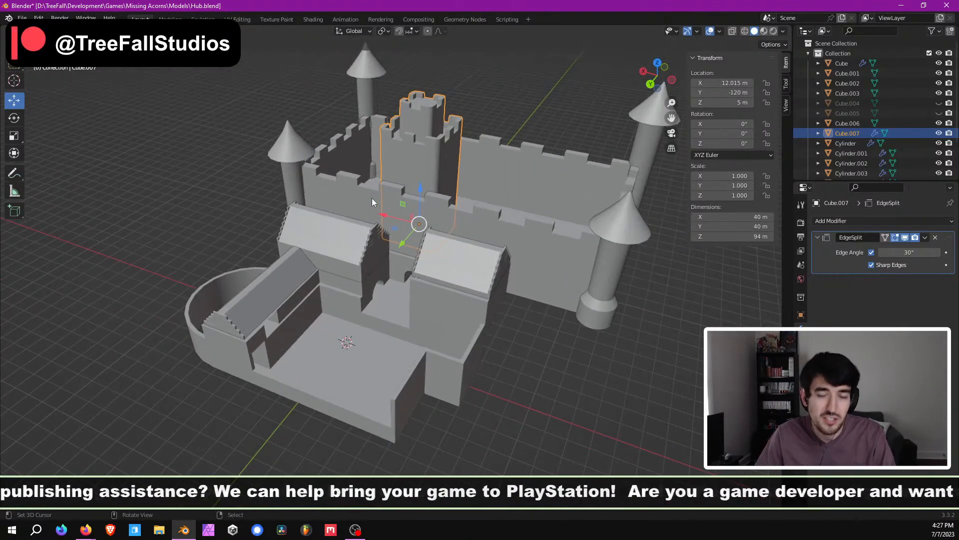
scroll(394, 205, down, 2)
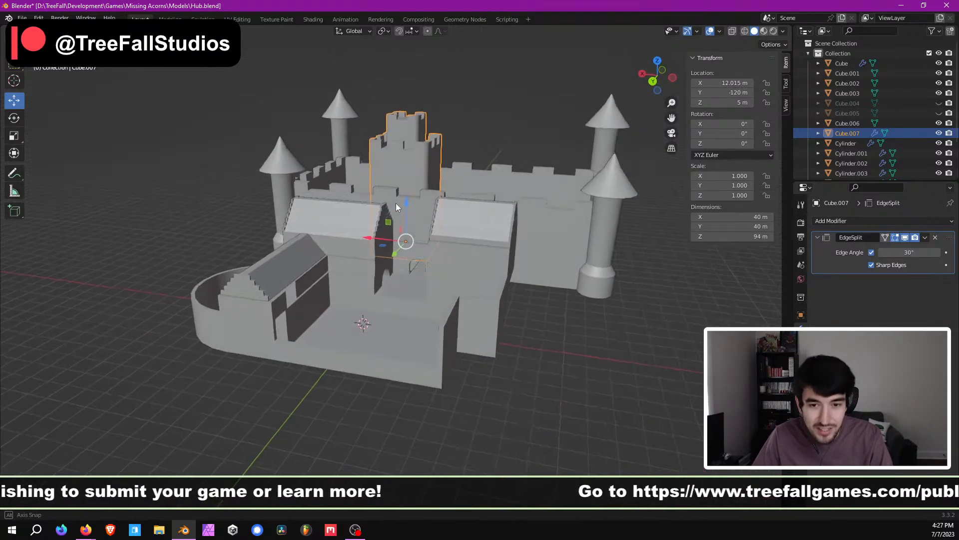
Step: Deselect everything and examine the courtyard and the raised platform in front of the arched doorway
key(a)
key(alt+a)
scroll(411, 262, up, 6)
scroll(410, 262, up, 4)
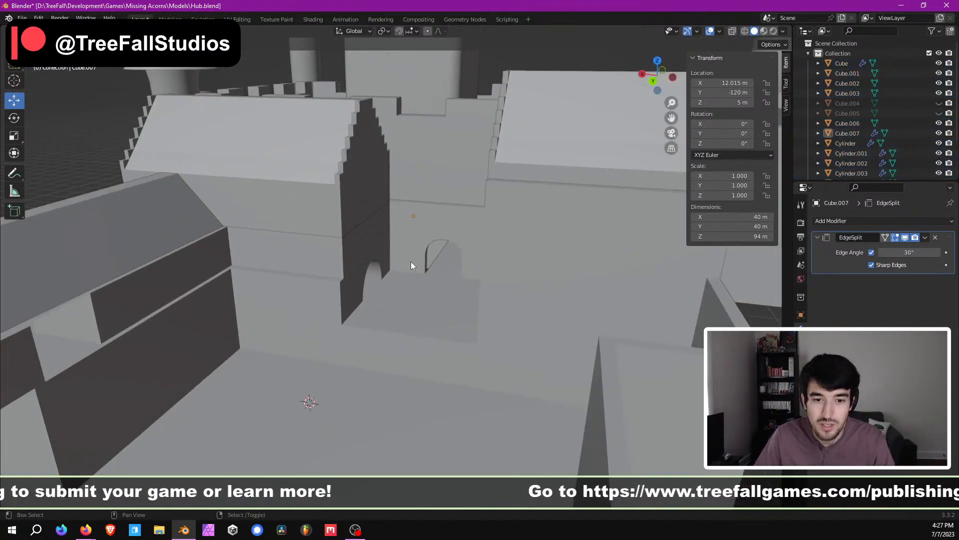
shift+middle_drag(410, 257, 400, 216)
scroll(457, 235, down, 3)
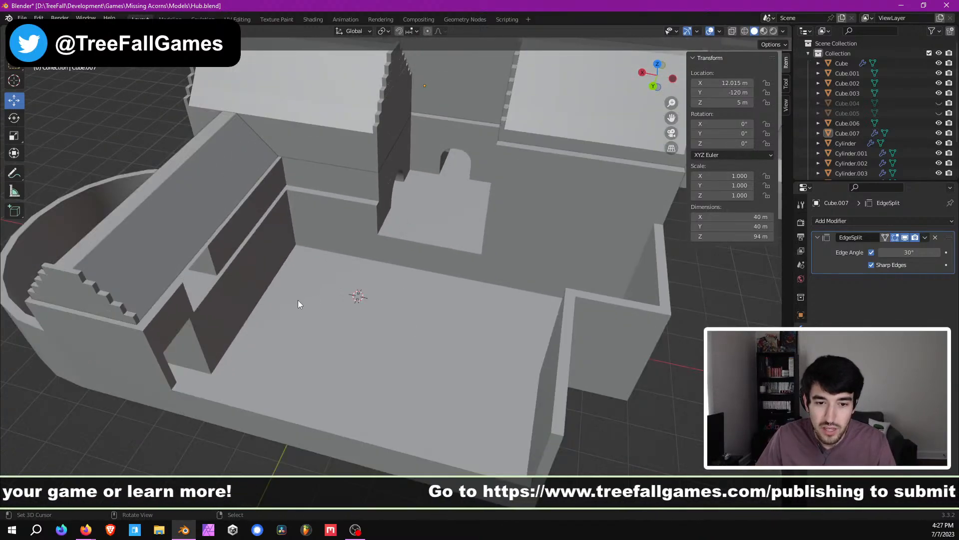
scroll(472, 320, up, 4)
shift+middle_drag(442, 270, 450, 349)
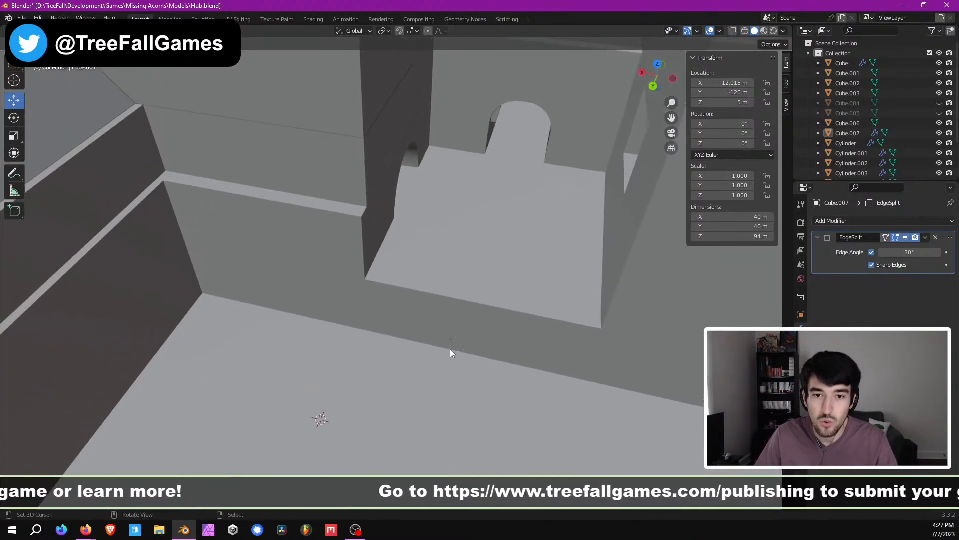
scroll(449, 347, down, 3)
middle_drag(461, 313, 413, 324)
scroll(430, 258, down, 3)
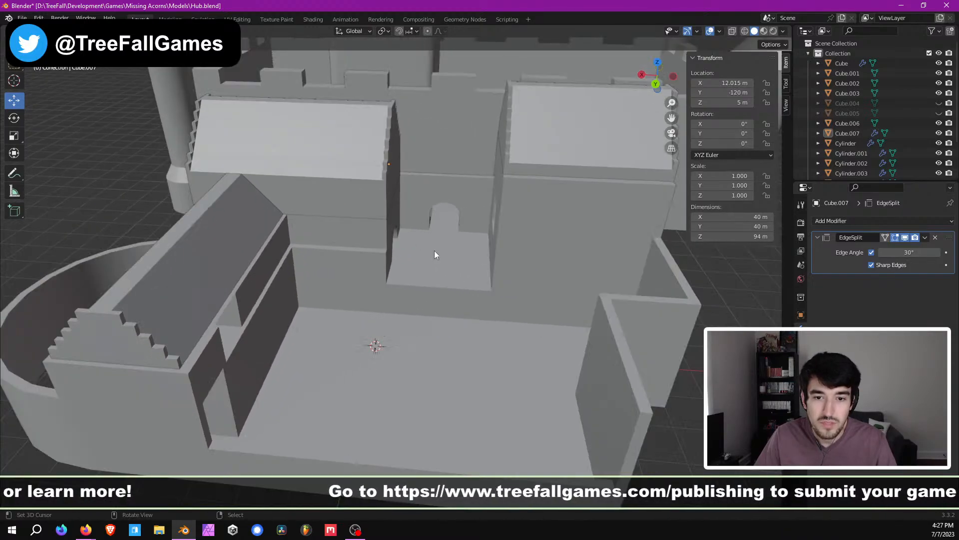
middle_drag(189, 275, 337, 266)
scroll(394, 252, up, 2)
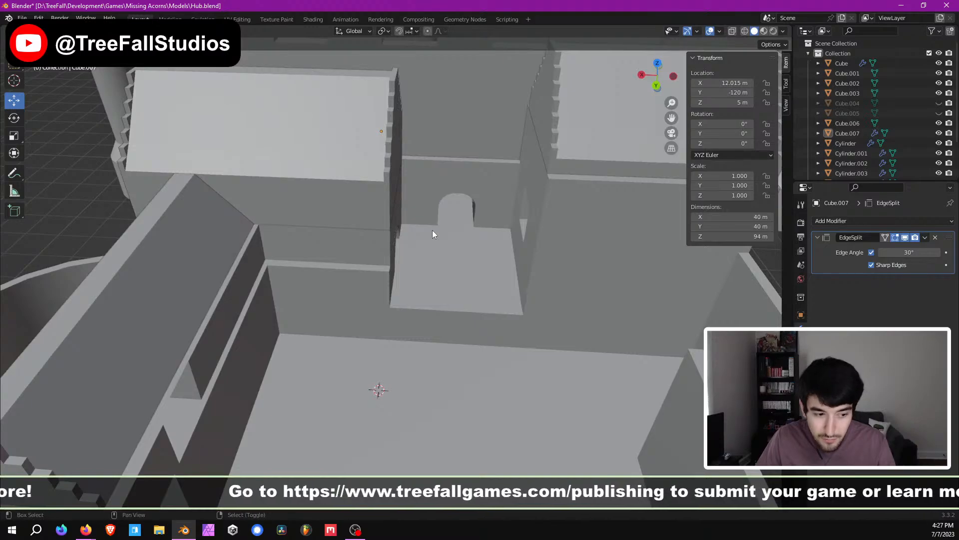
Step: Inspect the buildings around the courtyard up close, and compare their proportions with the whole castle from a distance
shift+middle_drag(433, 230, 364, 263)
scroll(337, 263, up, 2)
scroll(359, 262, up, 4)
scroll(364, 263, down, 7)
shift+middle_drag(268, 304, 346, 270)
scroll(346, 262, down, 3)
scroll(346, 259, down, 2)
scroll(418, 240, down, 2)
scroll(394, 257, down, 2)
scroll(394, 257, down, 1)
scroll(394, 257, down, 2)
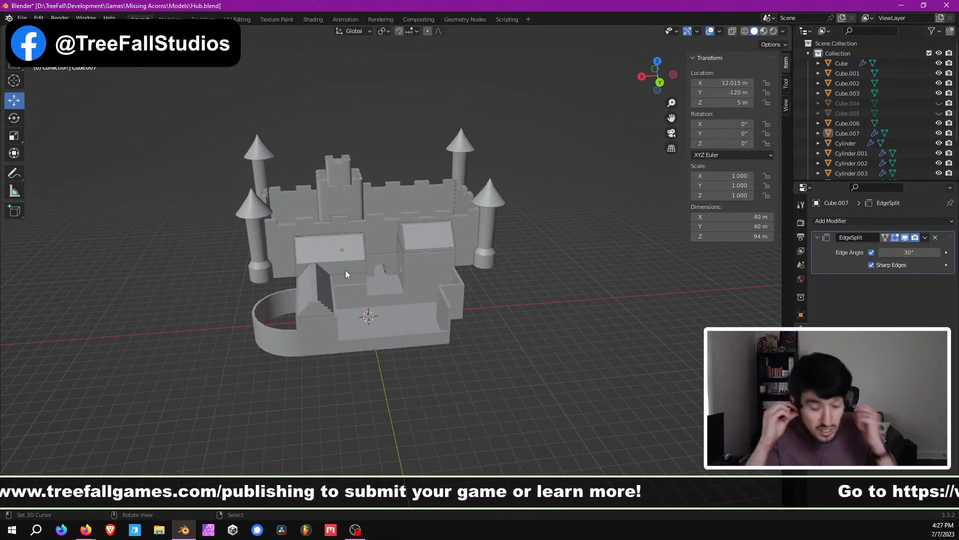
scroll(405, 254, up, 5)
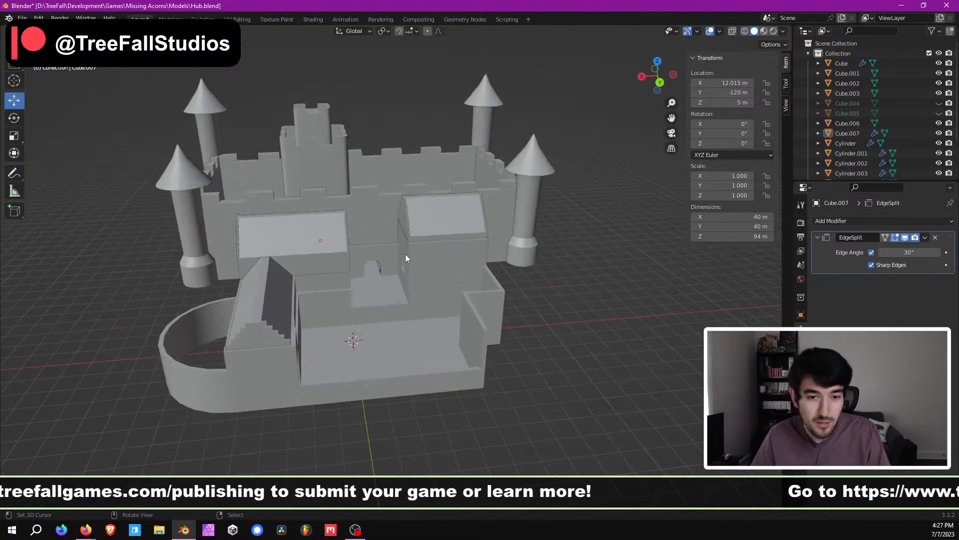
mouse_move(381, 296)
shift+middle_down()
mouse_move(415, 293)
mouse_move(408, 266)
mouse_move(395, 300)
shift+middle_up()
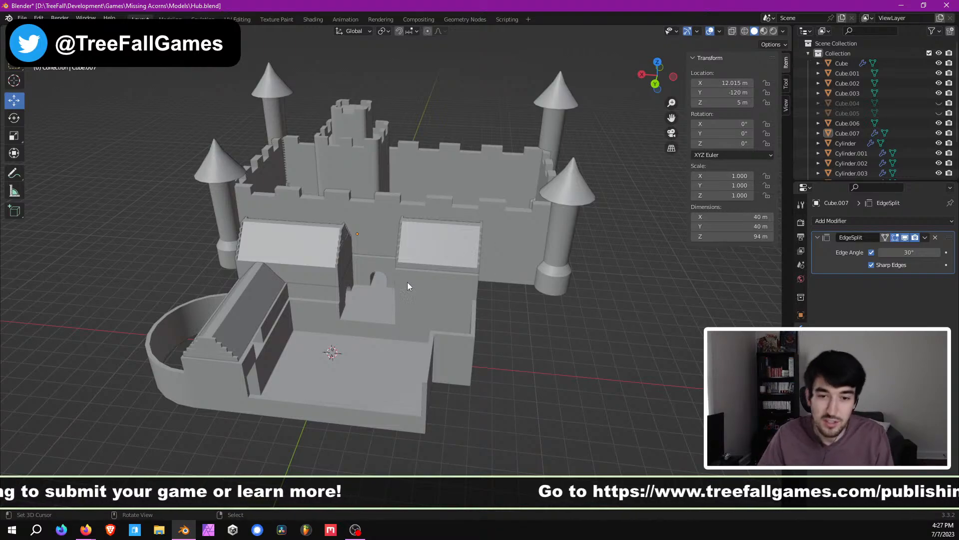
Step: Examine the gabled buildings, the battlemented front wall and the arched doorway between the buildings up close
middle_drag(408, 285, 470, 218)
scroll(405, 243, up, 3)
scroll(380, 262, down, 5)
scroll(472, 218, up, 3)
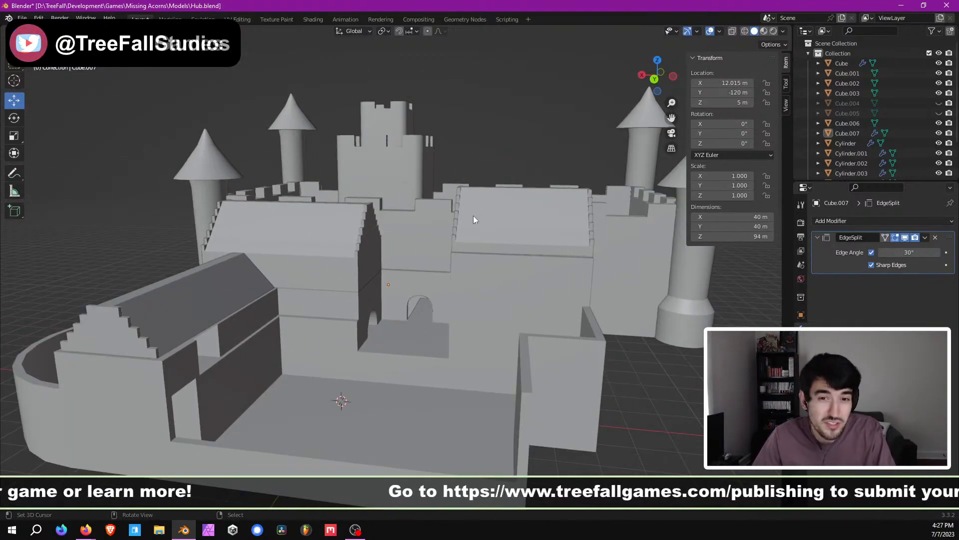
scroll(469, 230, down, 4)
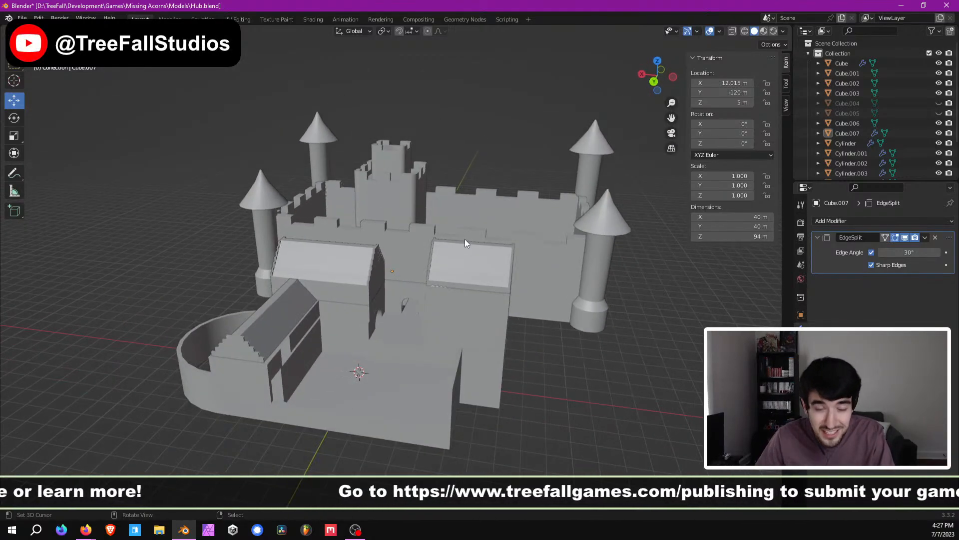
scroll(465, 239, up, 6)
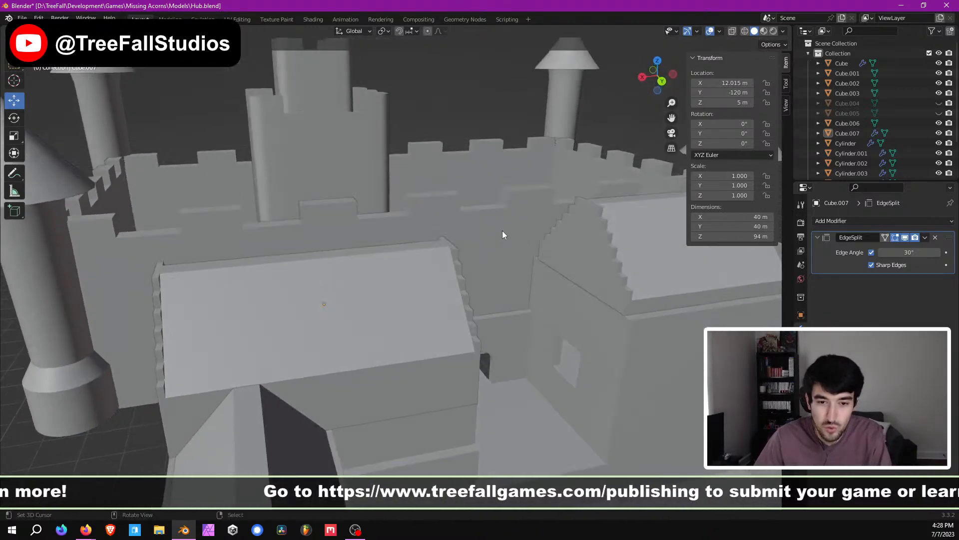
middle_drag(502, 235, 470, 253)
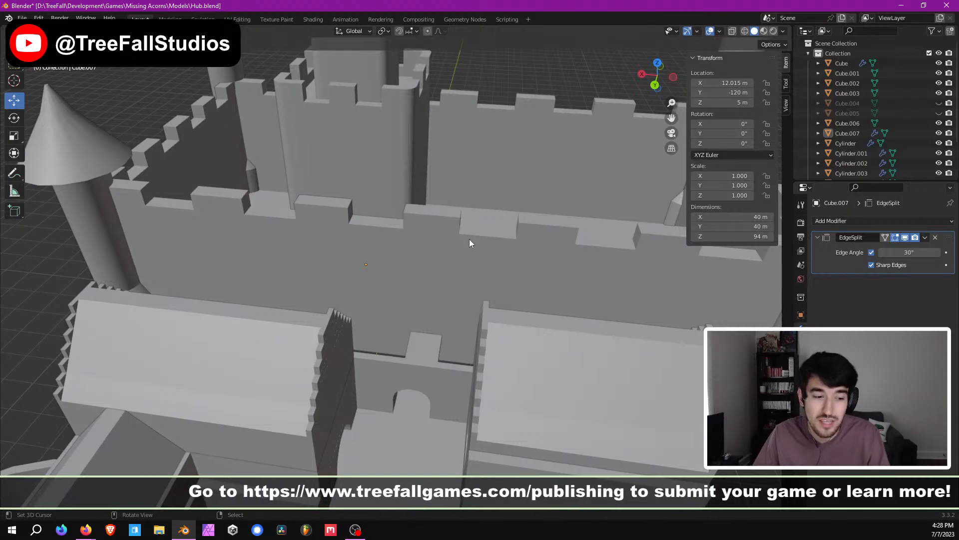
middle_drag(438, 265, 399, 259)
scroll(432, 243, down, 4)
scroll(464, 244, up, 8)
scroll(418, 218, up, 3)
scroll(484, 252, down, 4)
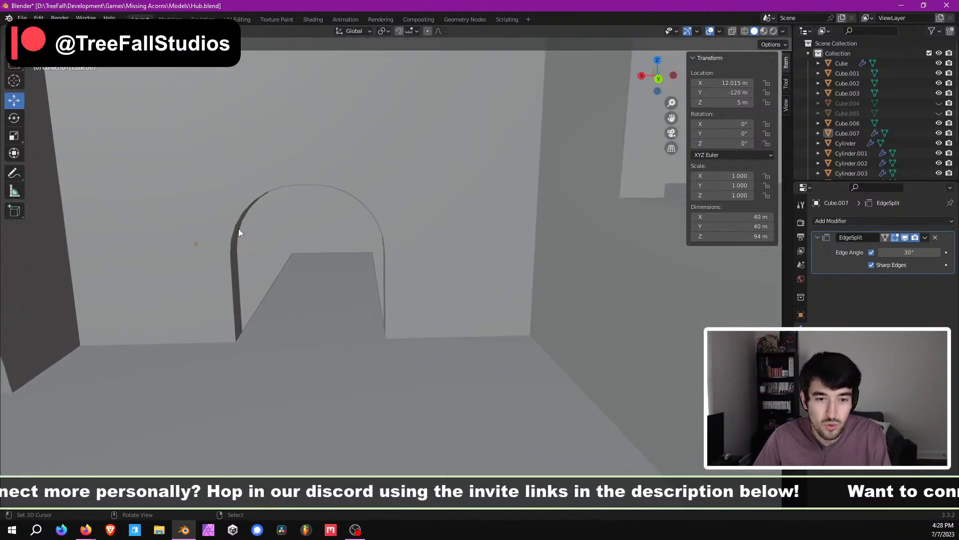
scroll(296, 194, down, 5)
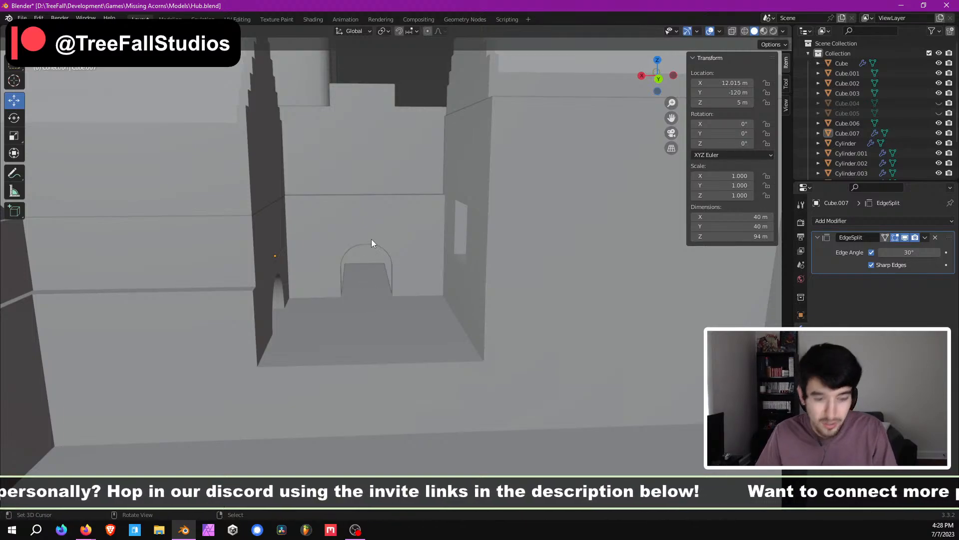
middle_drag(361, 241, 409, 186)
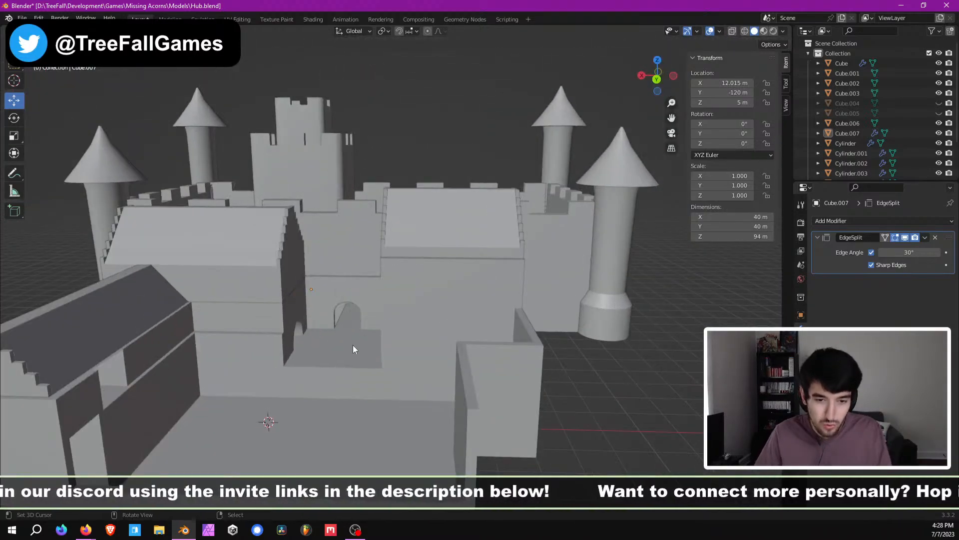
Step: Examine the passage from the raised platform's arched doorway toward the keep and the walled yard behind it
scroll(353, 345, up, 5)
scroll(352, 347, up, 3)
middle_drag(352, 334, 398, 216)
scroll(361, 268, down, 8)
scroll(397, 217, up, 5)
middle_drag(427, 275, 395, 302)
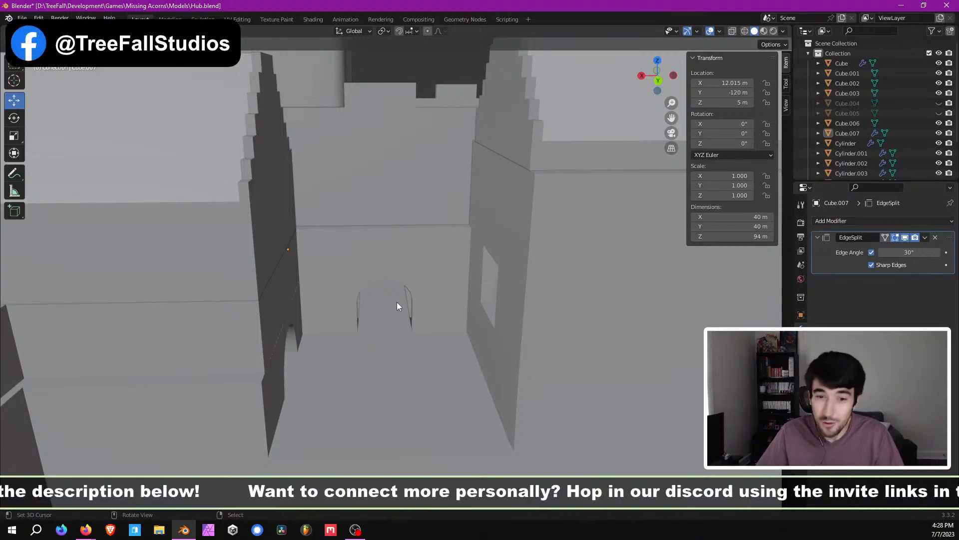
middle_drag(398, 297, 402, 325)
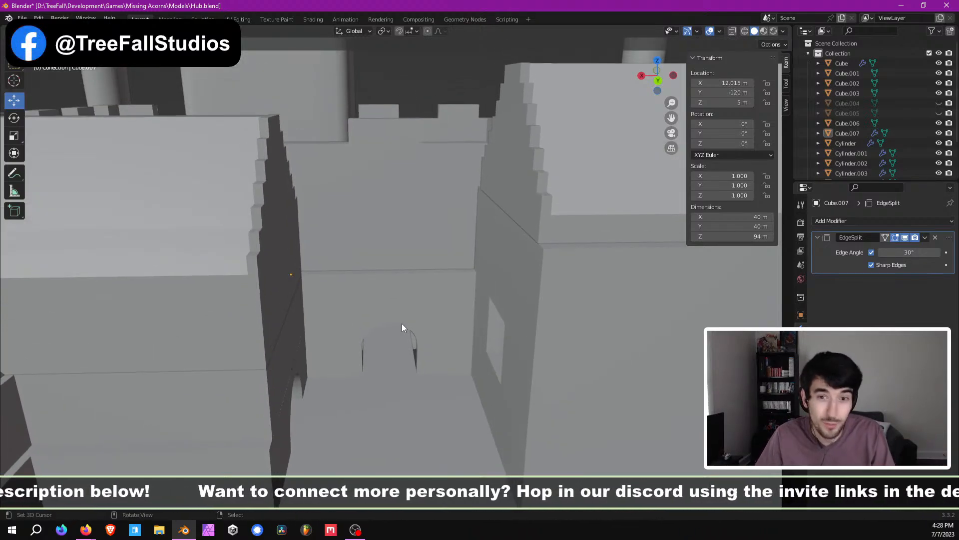
scroll(414, 255, down, 8)
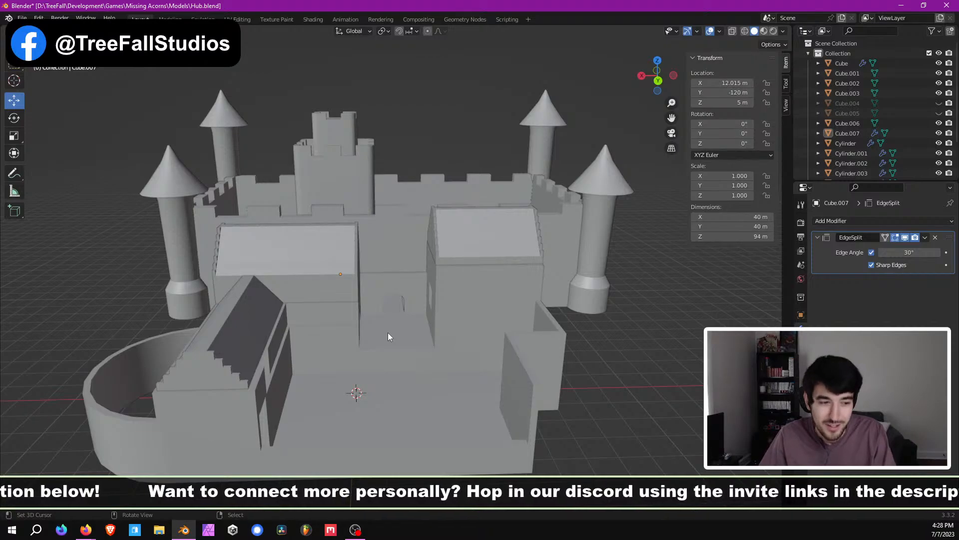
scroll(375, 304, up, 8)
middle_drag(381, 257, 393, 286)
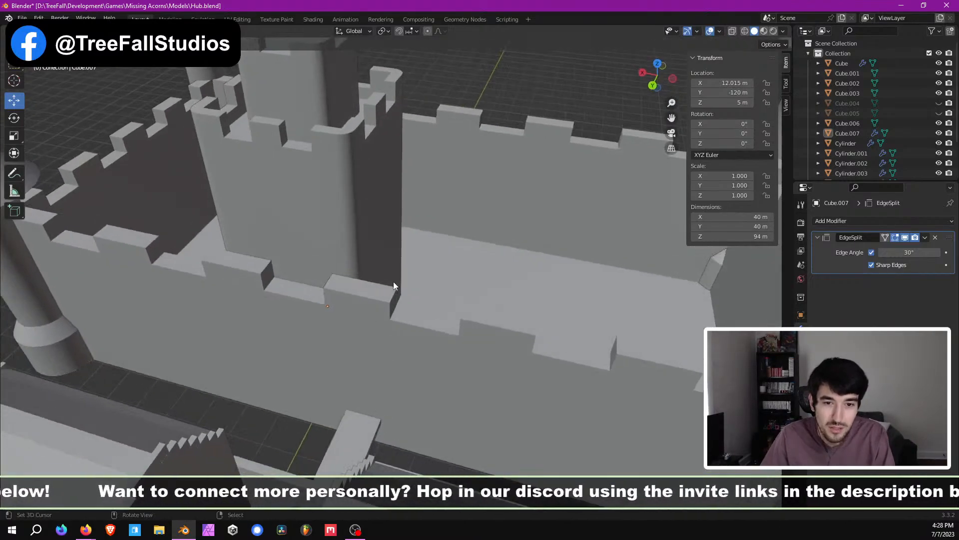
Step: Select the keep and examine how it sits within the battlemented walled yard from several angles
scroll(440, 248, down, 4)
scroll(411, 264, up, 4)
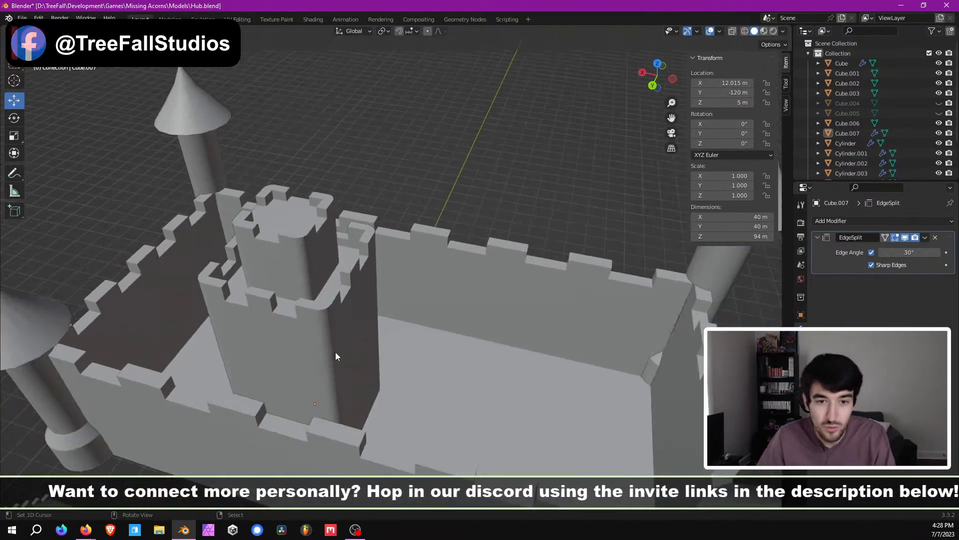
click(335, 328)
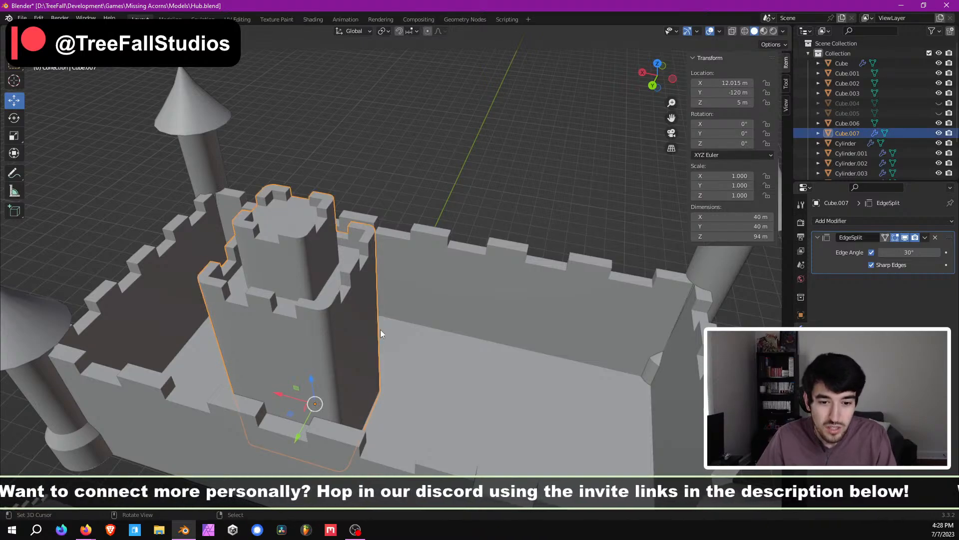
middle_drag(381, 331, 470, 221)
scroll(322, 325, up, 2)
middle_drag(299, 260, 410, 255)
scroll(411, 256, down, 5)
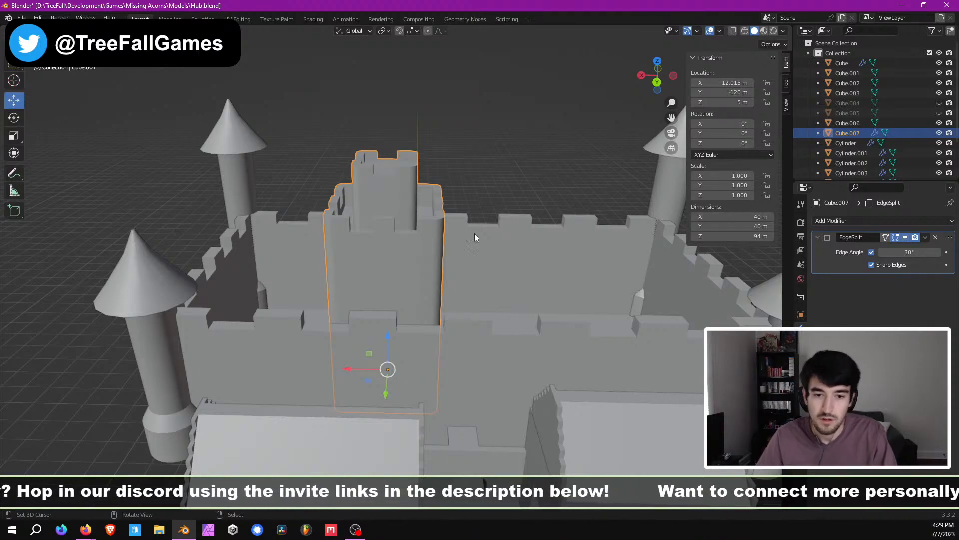
middle_drag(475, 233, 490, 355)
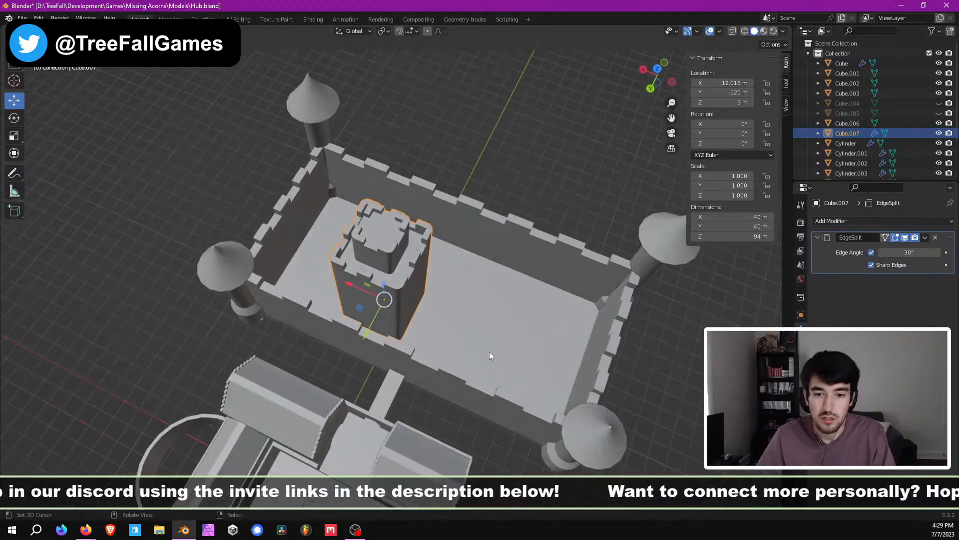
Step: Inspect the keep in wireframe from directly above and from the side, and return to solid shading
key(KP_7)
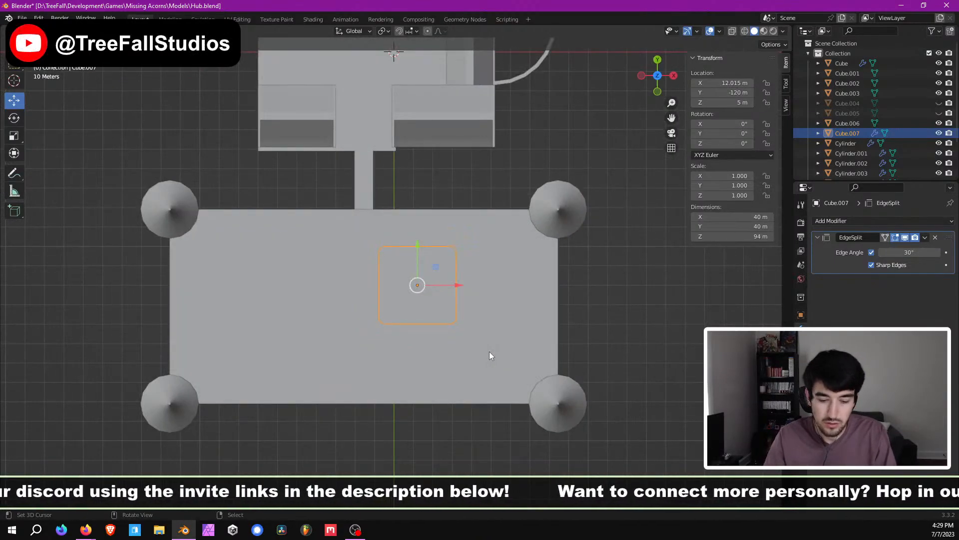
key(z)
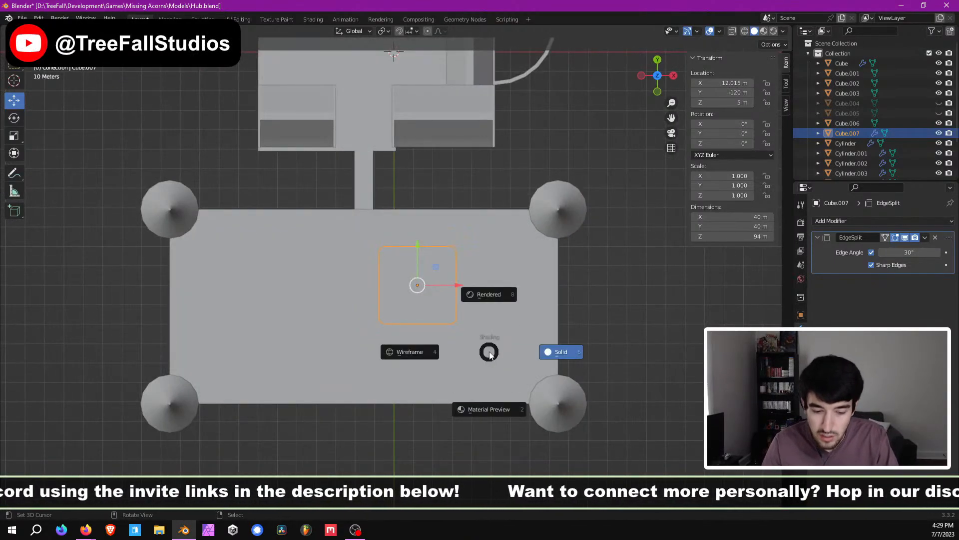
key(4)
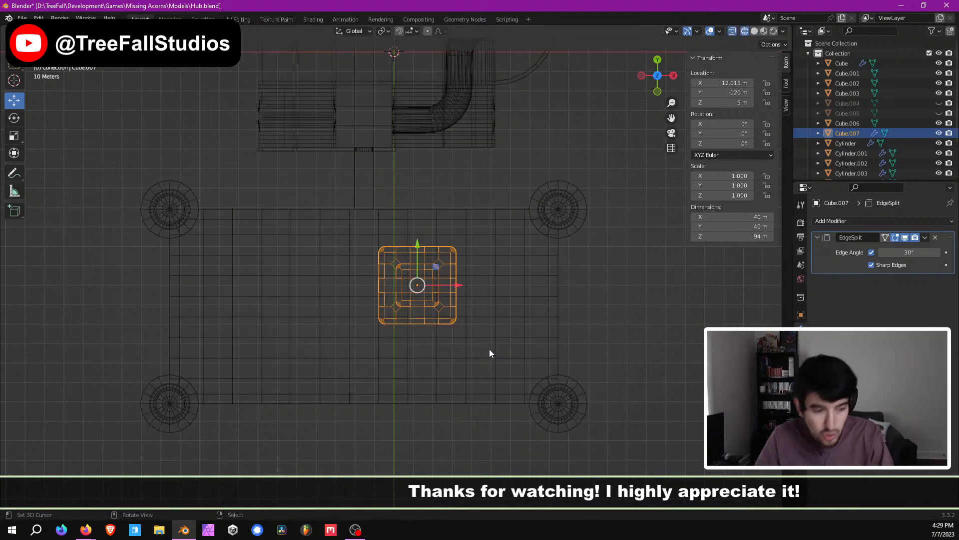
middle_drag(326, 316, 407, 346)
scroll(423, 314, up, 3)
scroll(409, 338, down, 1)
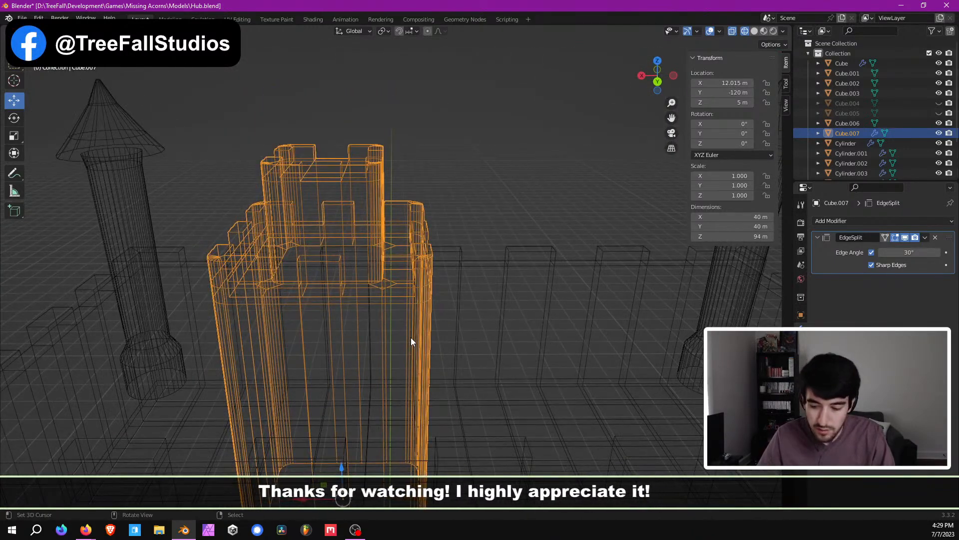
key(z)
key(6)
scroll(408, 350, down, 2)
shift+middle_drag(408, 351, 404, 295)
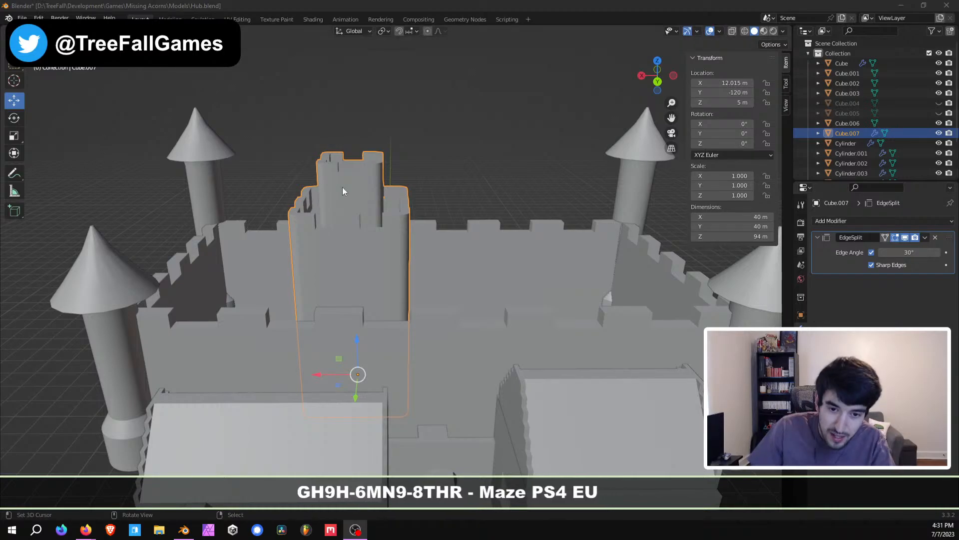
Step: Compare the keep's height and proportions with the surrounding walls, corner towers and gabled buildings
middle_drag(429, 261, 489, 251)
scroll(436, 300, up, 3)
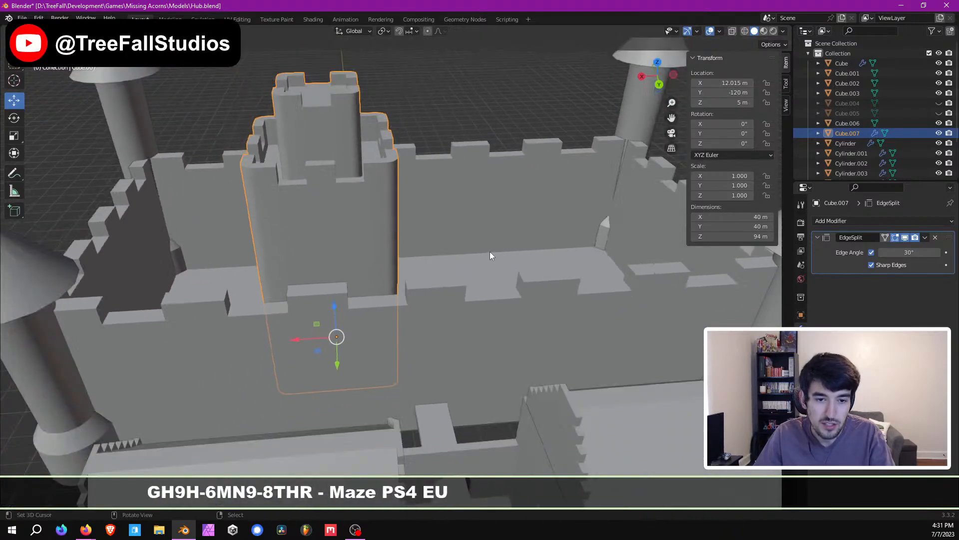
scroll(490, 251, down, 2)
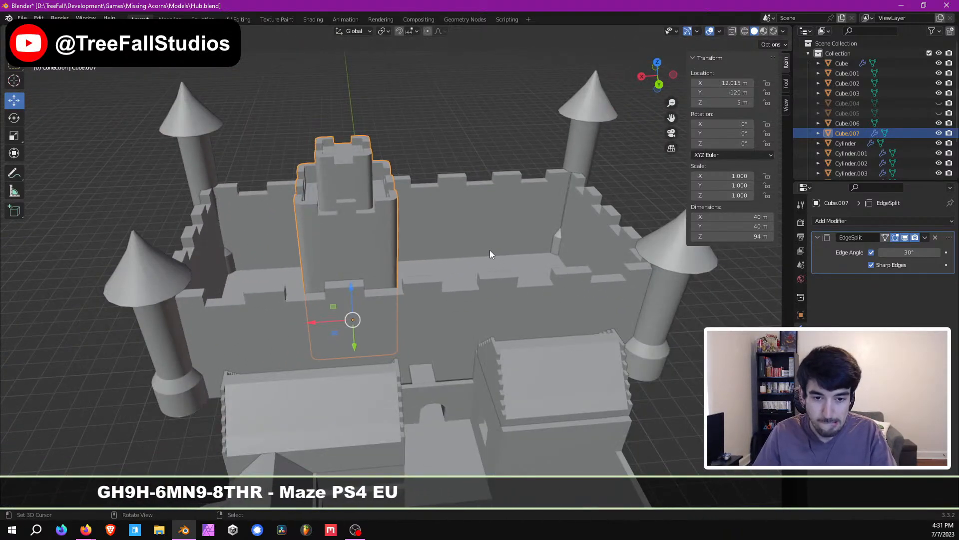
scroll(490, 254, up, 3)
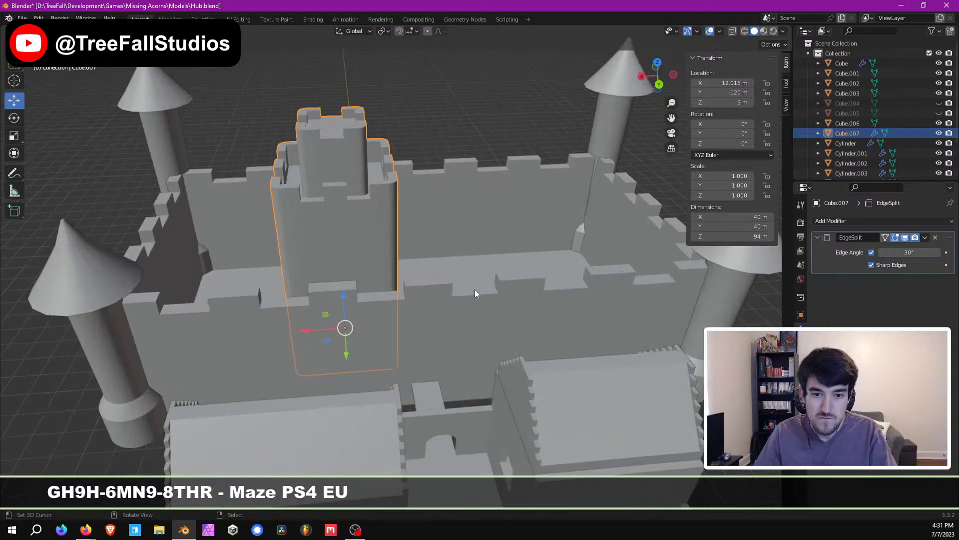
middle_drag(482, 333, 472, 293)
scroll(478, 279, up, 3)
scroll(472, 293, down, 3)
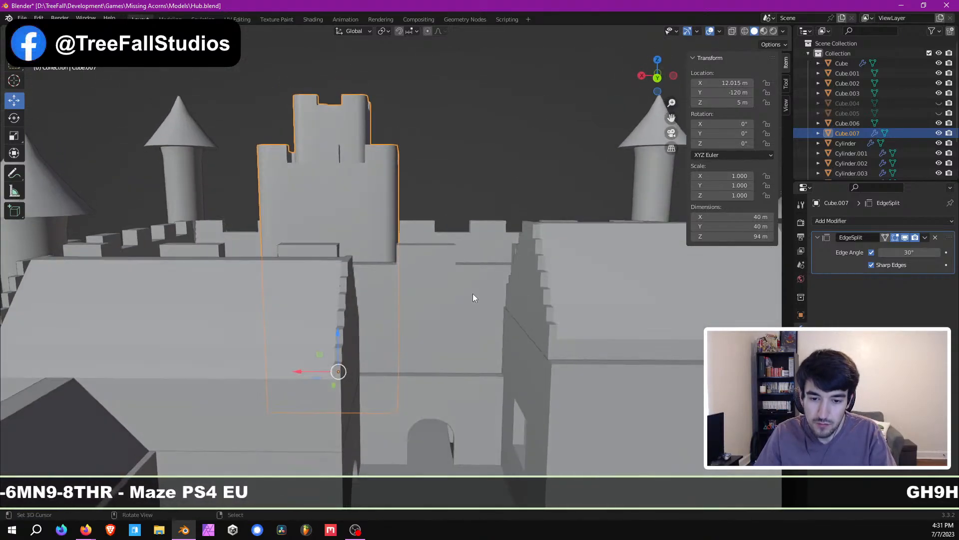
scroll(473, 293, down, 2)
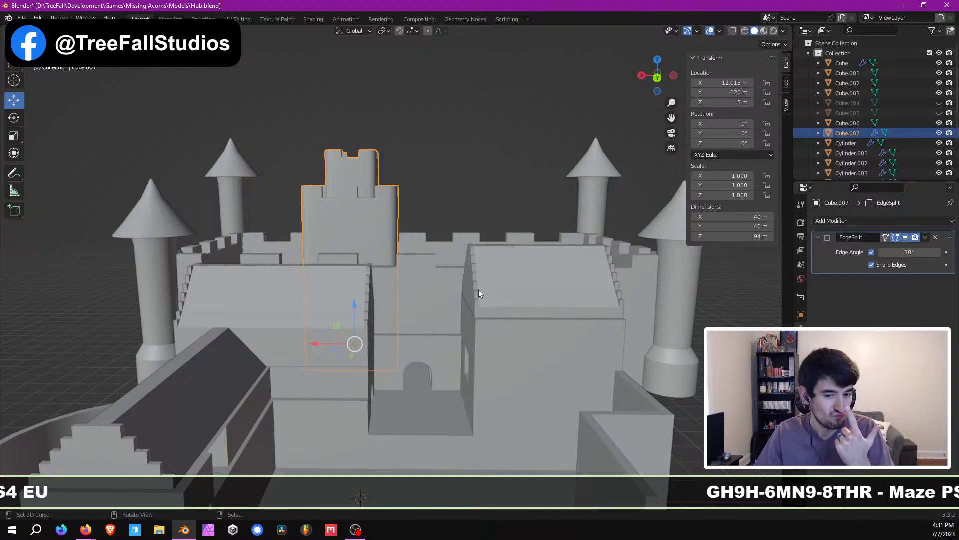
scroll(479, 290, up, 2)
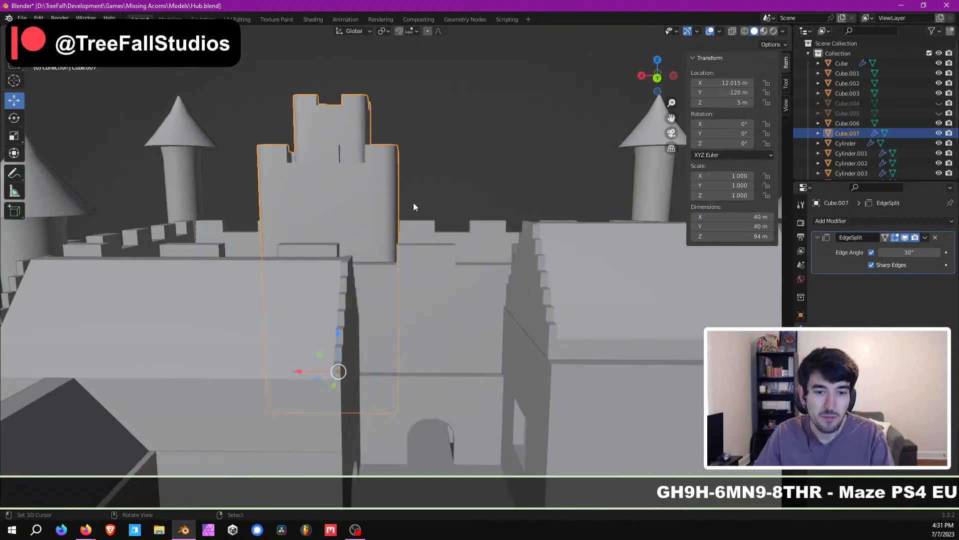
Step: Add a 2 m cube and move it -107 m along Y toward the keep
middle_drag(413, 208, 414, 236)
key(shift+a)
mouse_move(414, 241)
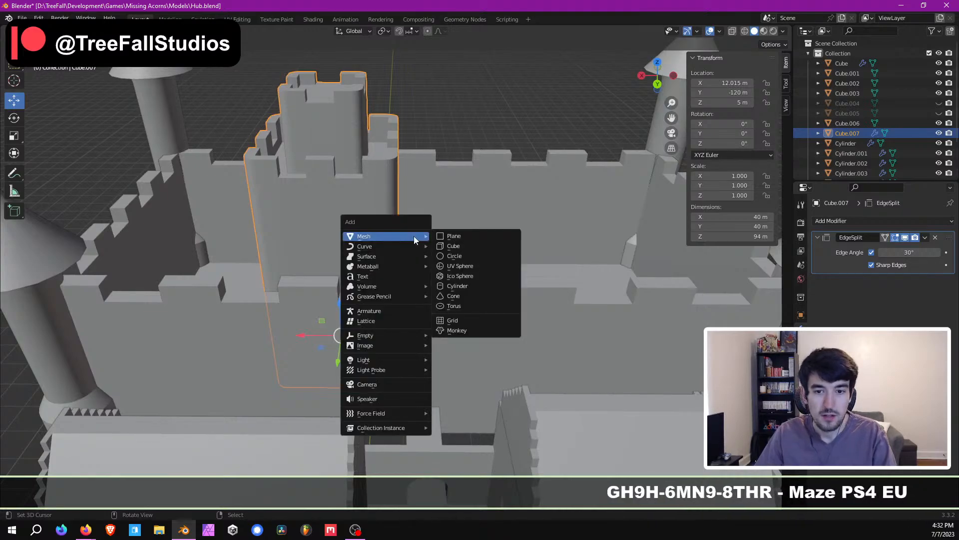
click(463, 247)
middle_drag(439, 242, 289, 257)
scroll(289, 257, down, 5)
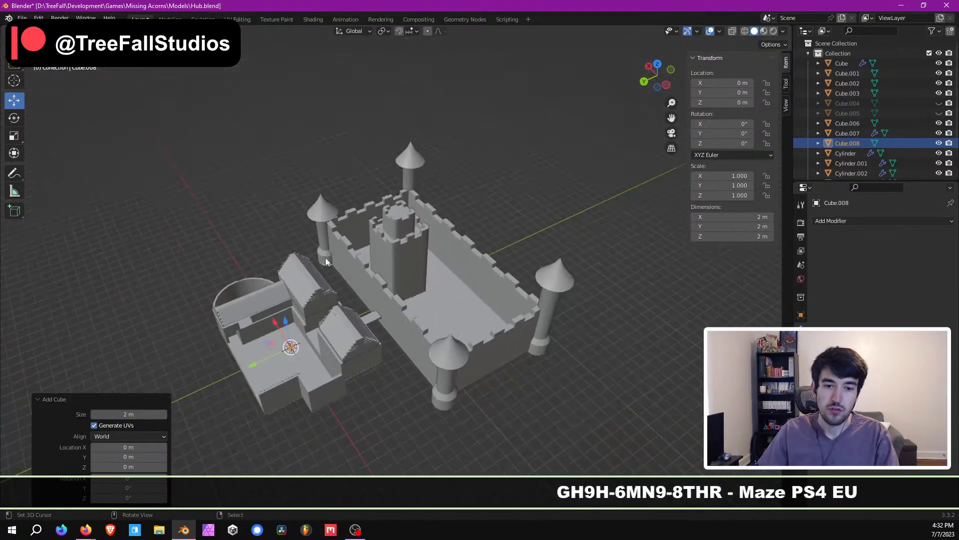
scroll(325, 257, up, 5)
shift+middle_drag(338, 280, 423, 253)
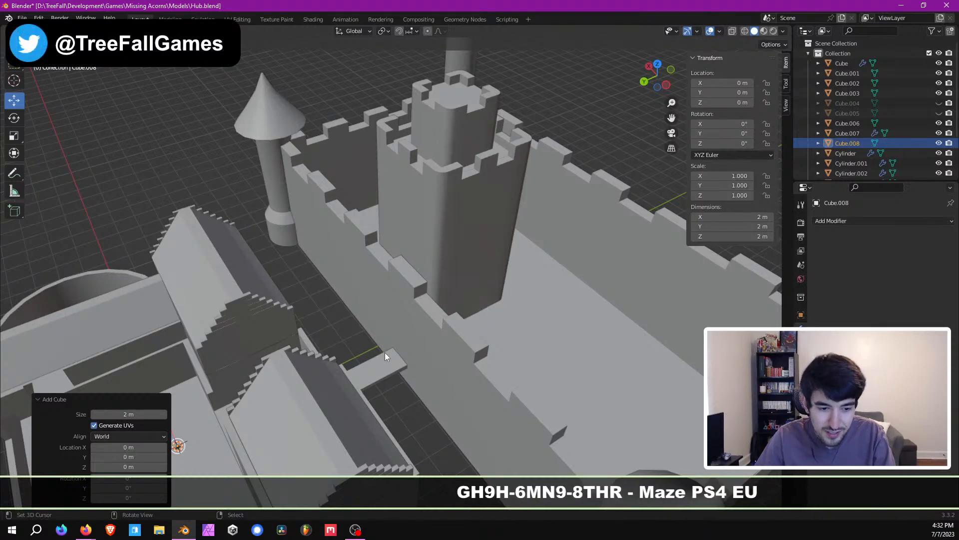
shift+middle_drag(290, 340, 379, 283)
ctrl+middle_drag(282, 365, 310, 355)
drag(227, 413, 505, 276)
Step: Raise the new cube 48 m along Z to the level of the wall's battlements
ctrl+middle_drag(510, 240, 545, 193)
shift+middle_drag(520, 224, 406, 263)
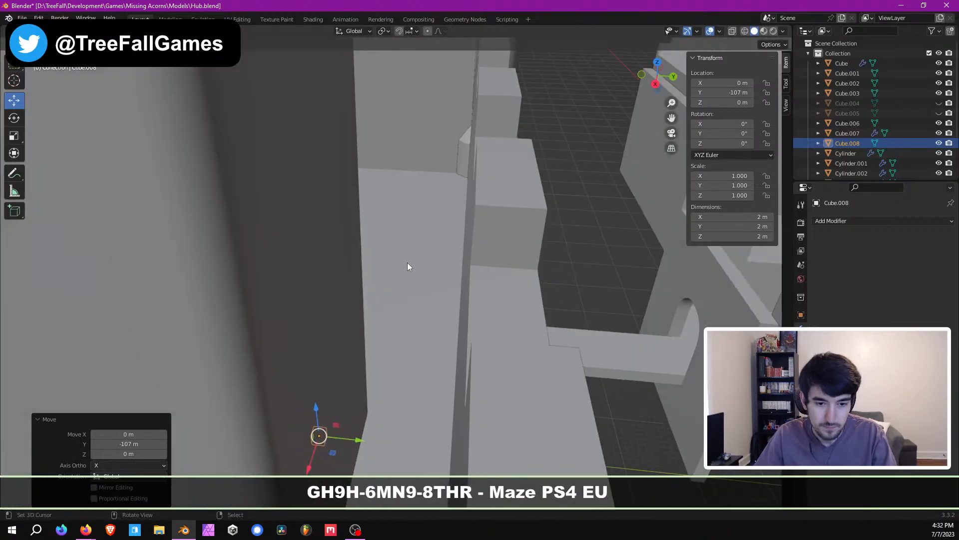
middle_drag(399, 344, 377, 346)
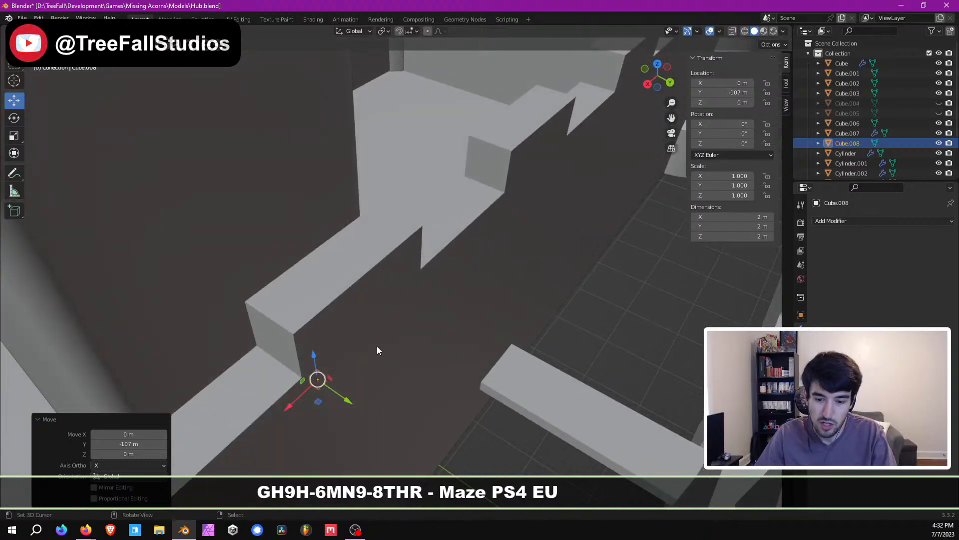
key(KP_1)
key(KP_3)
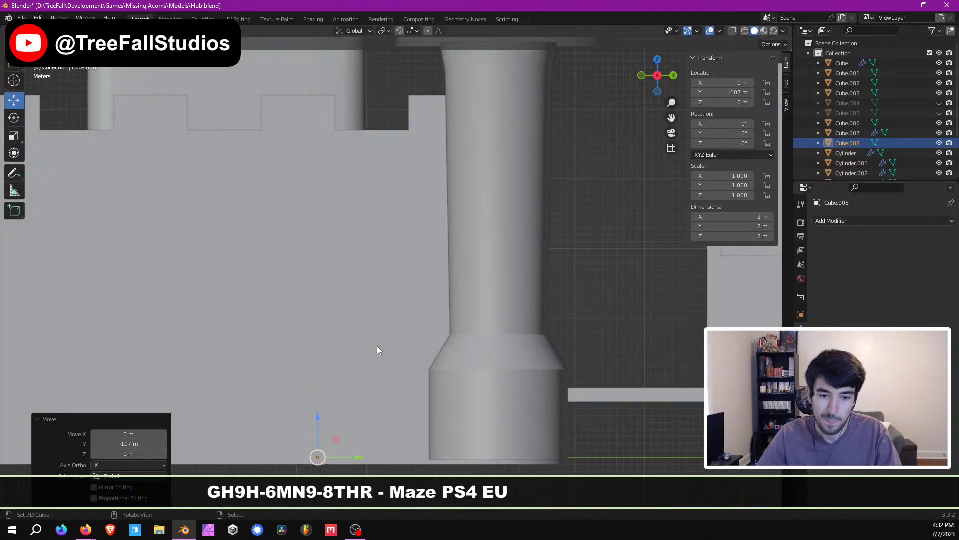
key(g)
key(z)
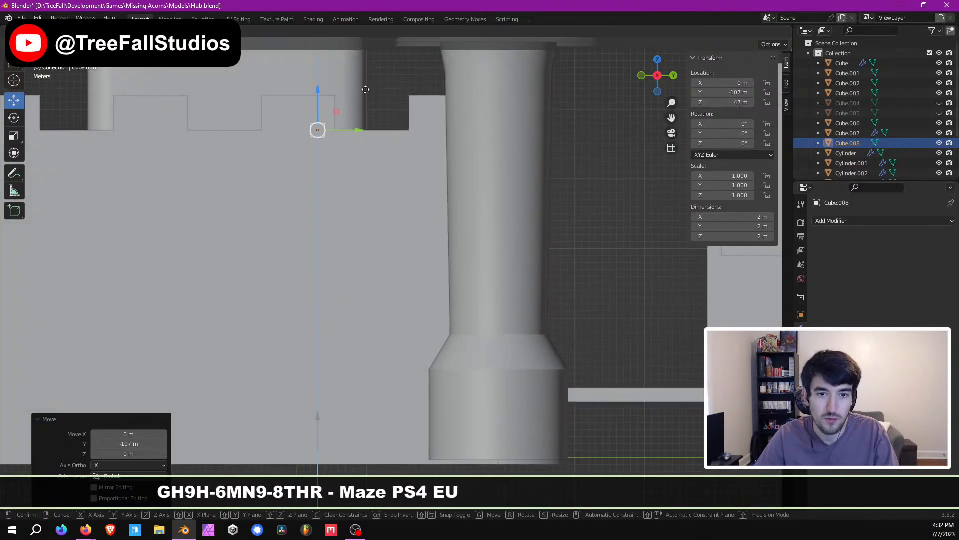
click(369, 84)
Step: Move the cube 25 m along Y so it sits at Y -82 m by the front wall
middle_drag(370, 82, 406, 232)
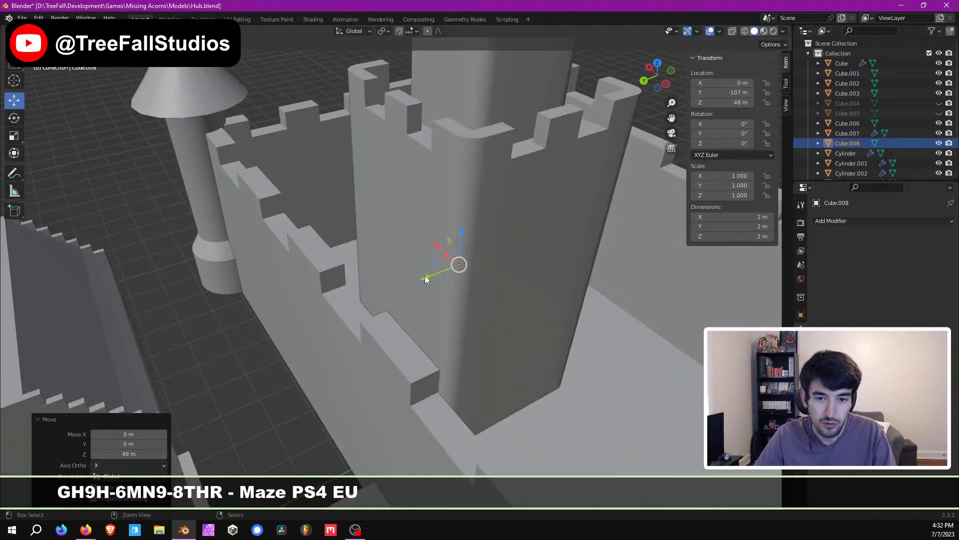
key(g)
key(y)
click(313, 317)
scroll(343, 358, up, 10)
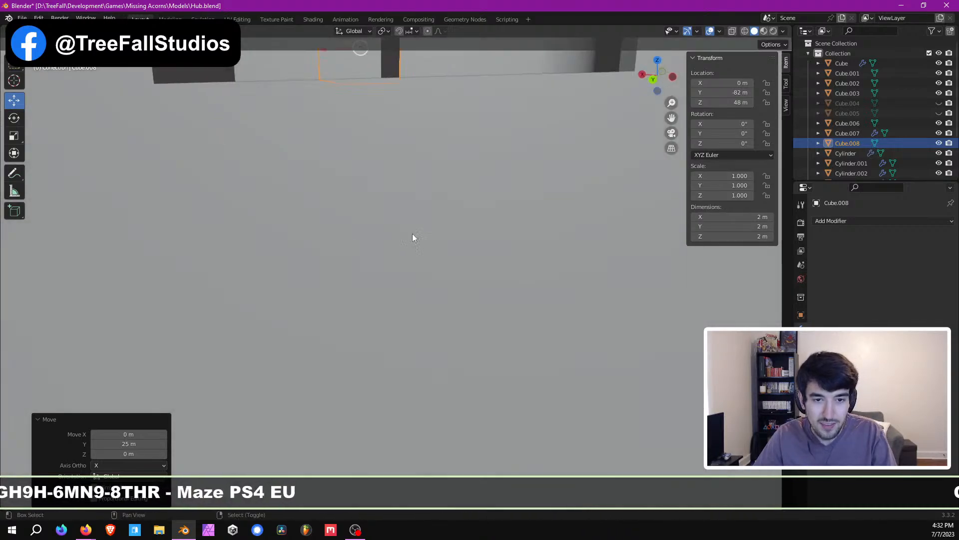
shift+middle_drag(413, 233, 450, 239)
scroll(433, 260, down, 2)
scroll(449, 240, down, 2)
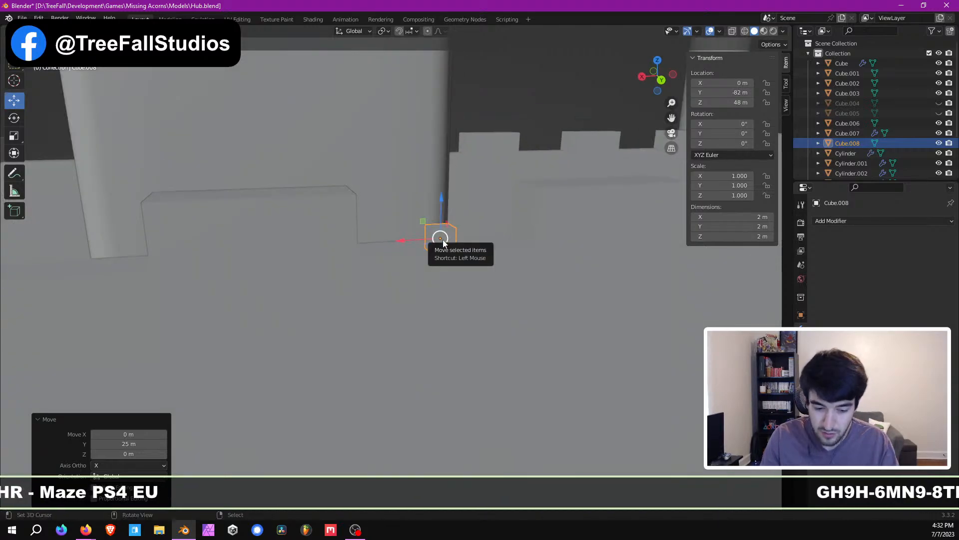
Step: Raise the cube another 14 m in front view, to a Z location of 62 m
key(KP_1)
key(KP_3)
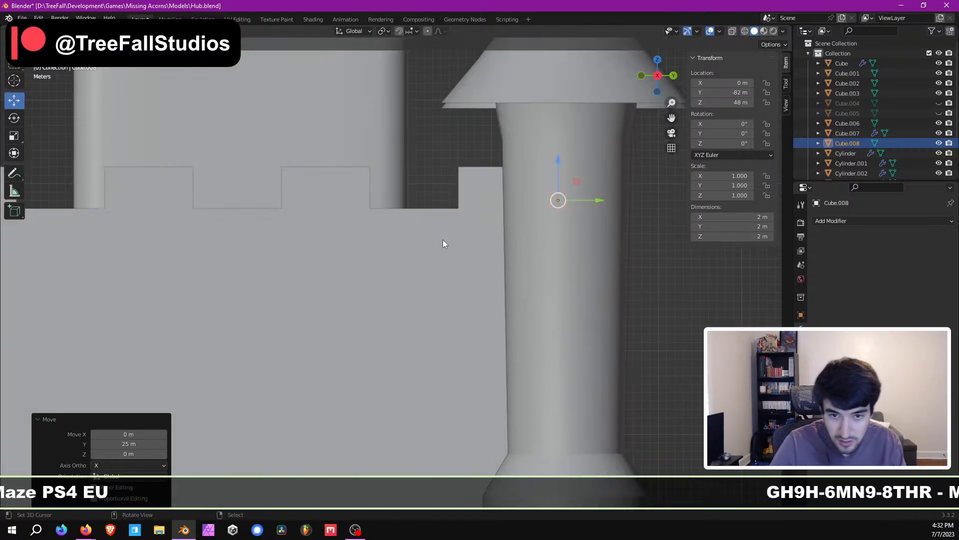
key(KP_1)
shift+middle_drag(429, 209, 365, 307)
drag(345, 257, 368, 137)
scroll(388, 166, up, 3)
shift+middle_drag(392, 204, 398, 271)
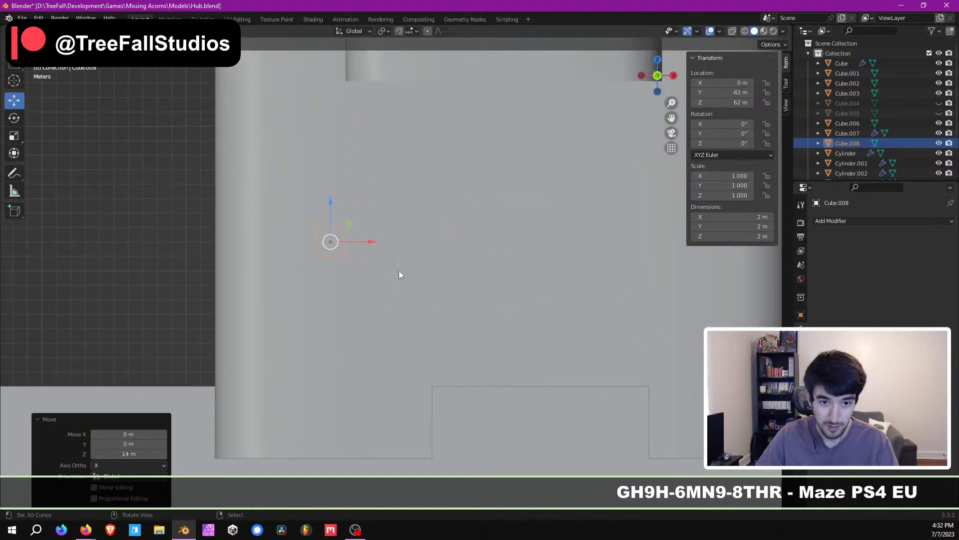
Step: Examine the cube's position relative to the keep and the walled yard from the front, sides and above
scroll(386, 245, up, 3)
middle_drag(377, 235, 243, 254)
scroll(384, 227, down, 8)
middle_drag(444, 257, 234, 249)
scroll(412, 260, down, 2)
scroll(440, 262, up, 5)
key(KP_1)
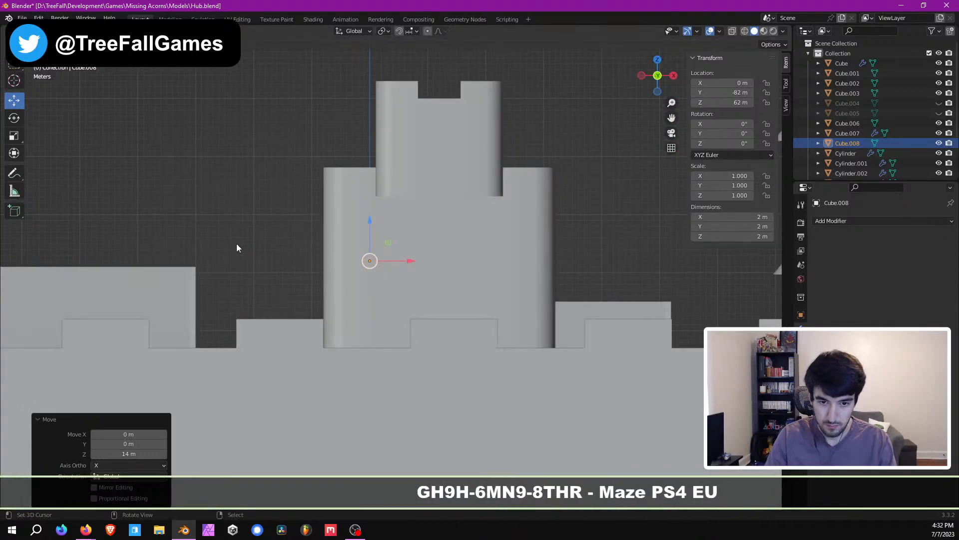
middle_drag(251, 238, 290, 240)
scroll(290, 241, down, 2)
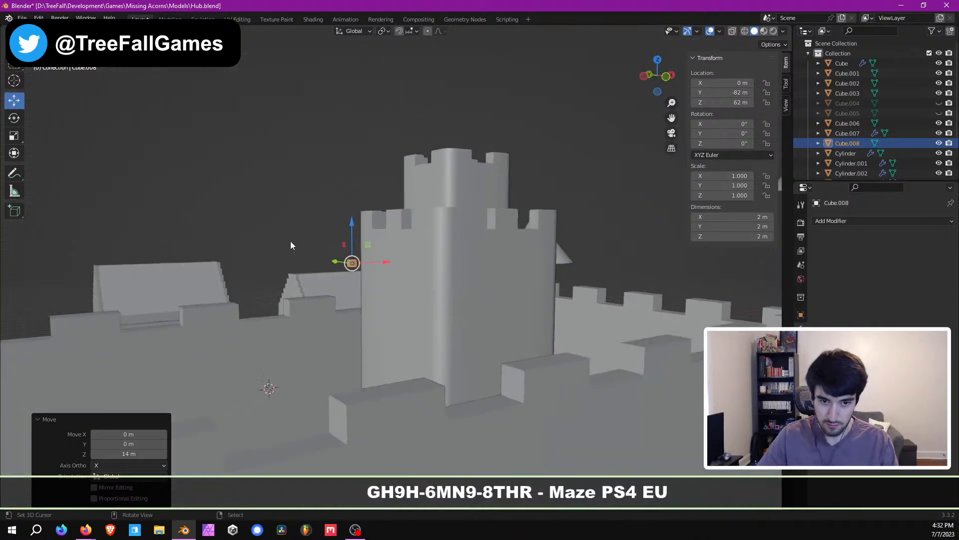
key(KP_1)
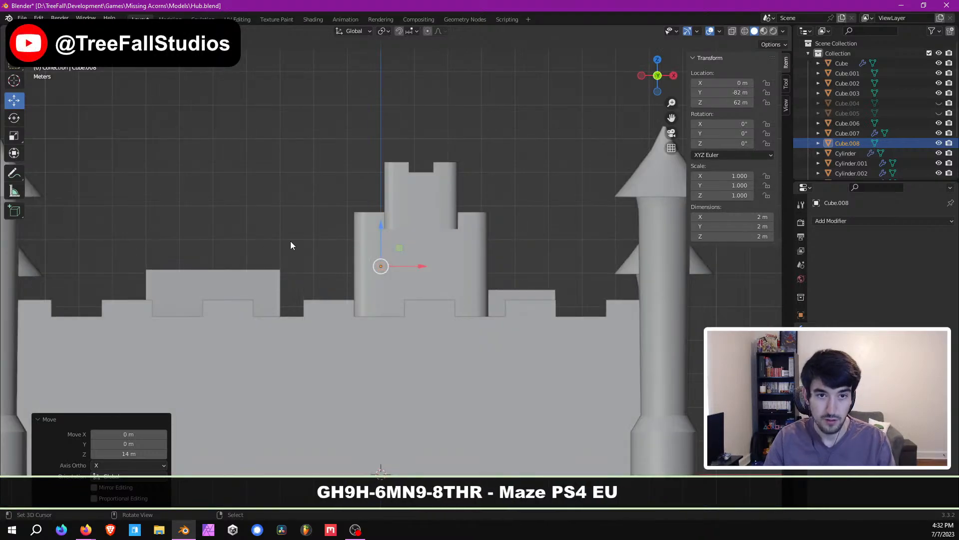
scroll(360, 250, down, 3)
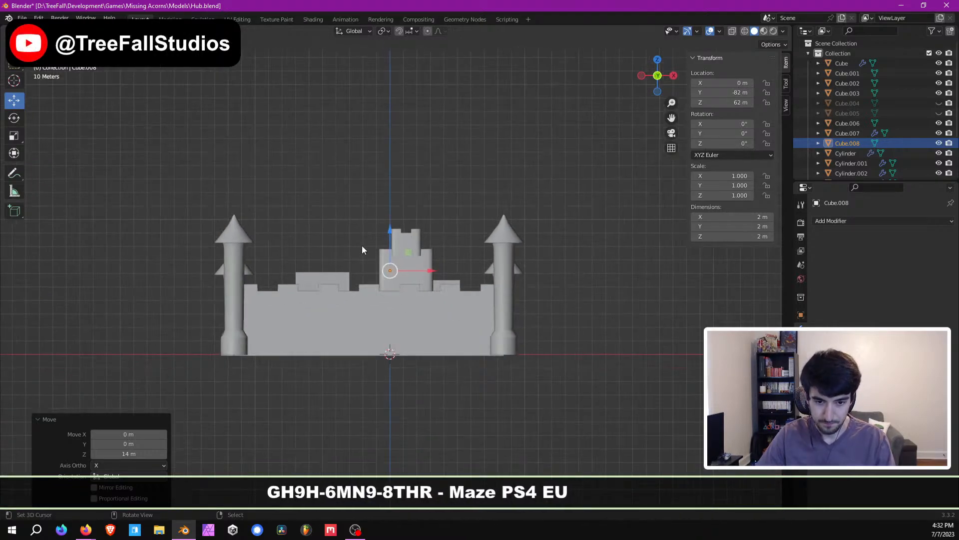
mouse_move(361, 251)
middle_down()
mouse_move(351, 338)
mouse_move(369, 266)
middle_up()
scroll(408, 206, up, 5)
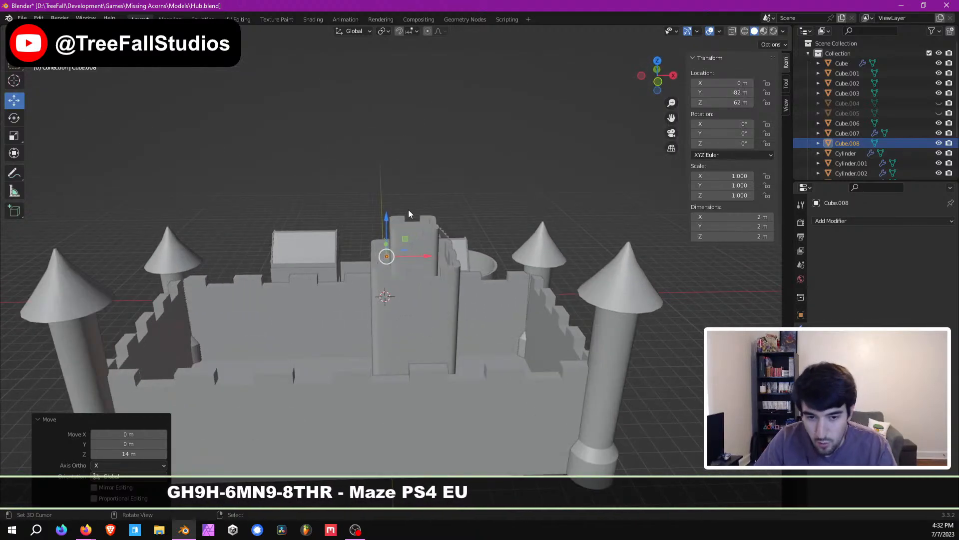
middle_drag(362, 229, 416, 259)
scroll(436, 235, down, 4)
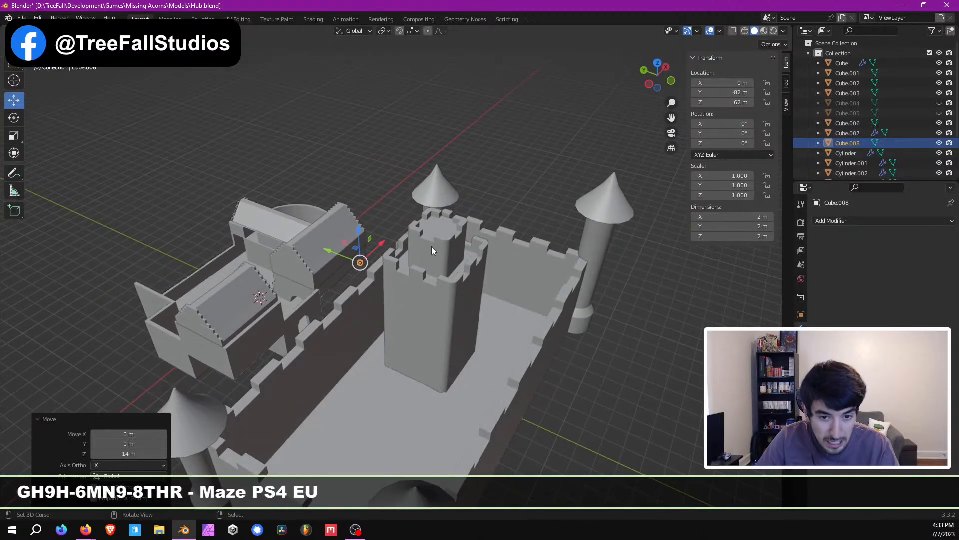
Step: Move the cube -69 m along Y to the far side of the keep, at Y -151 m
drag(325, 249, 443, 293)
scroll(443, 291, up, 2)
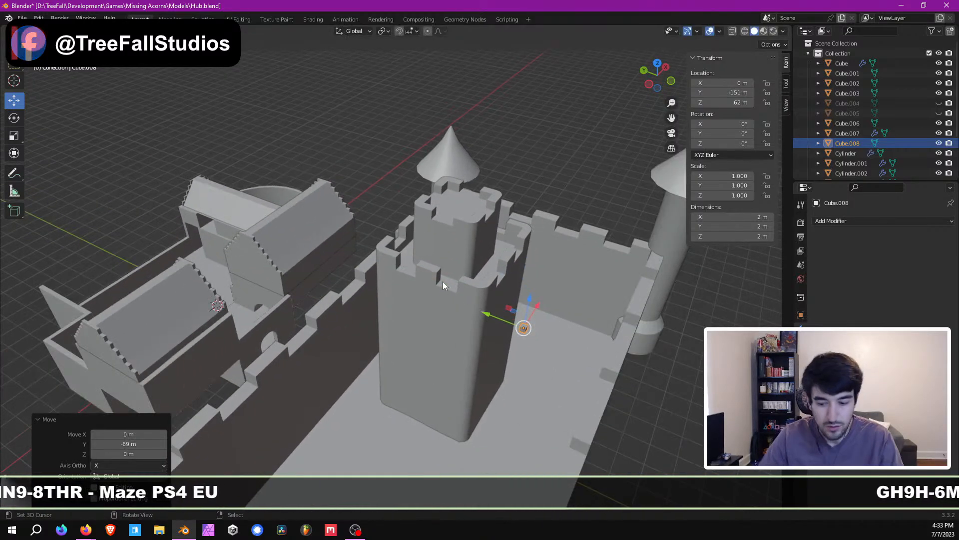
key(KP_1)
scroll(450, 273, up, 12)
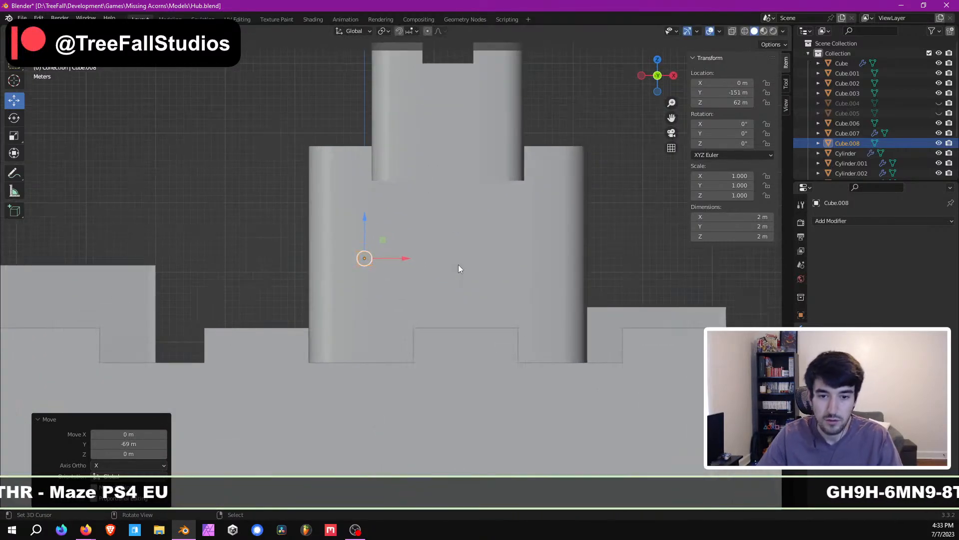
Step: Scale the cube by 3 along X so it is 6 m wide
shift+middle_drag(404, 262, 481, 328)
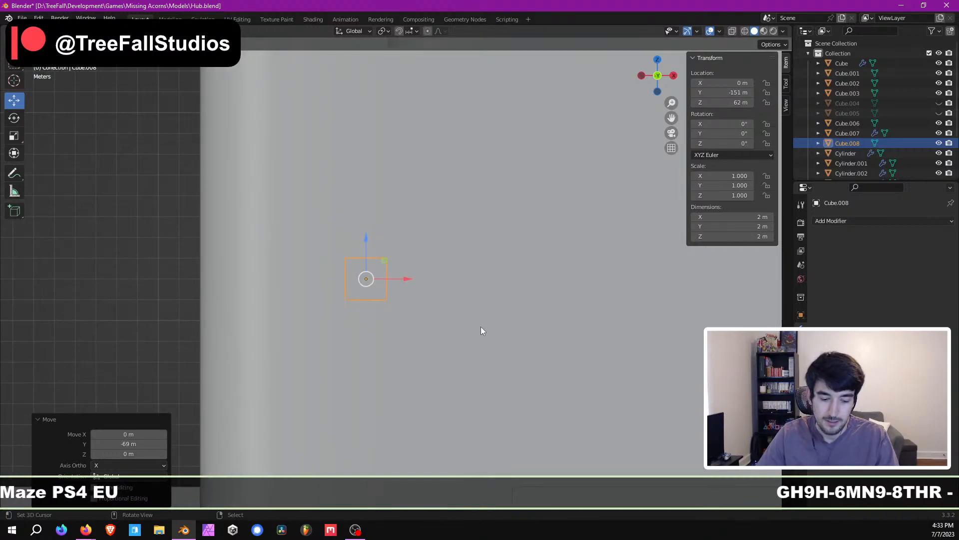
key(s)
key(x)
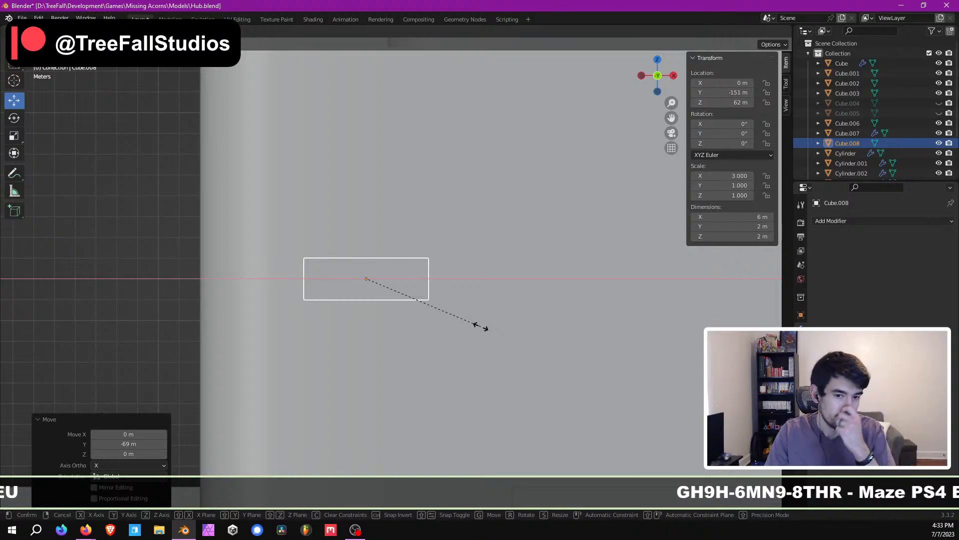
click(481, 325)
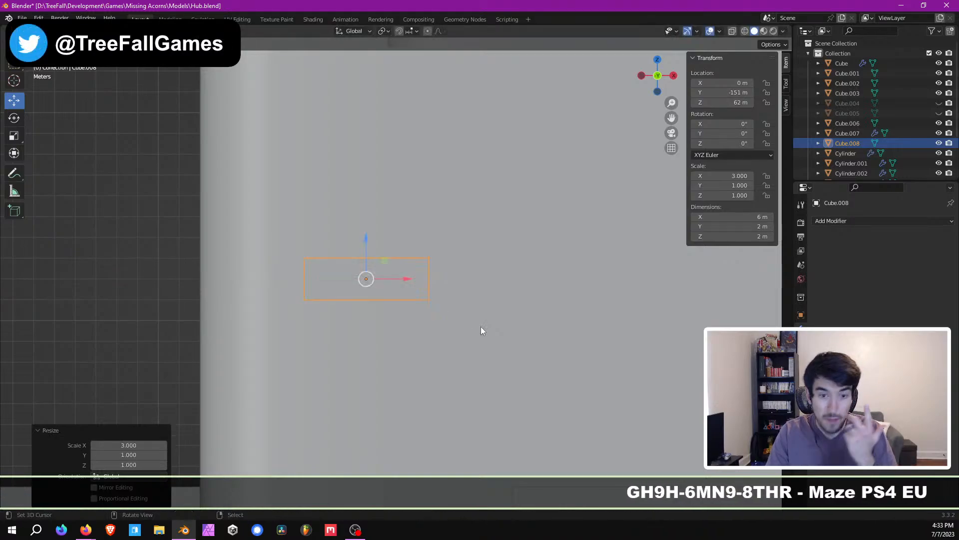
Step: Raise the cube's top face to Z 70 m in front view, making a 9 m tall block
middle_drag(390, 279, 279, 311)
shift+middle_drag(279, 311, 540, 319)
key(KP_Decimal)
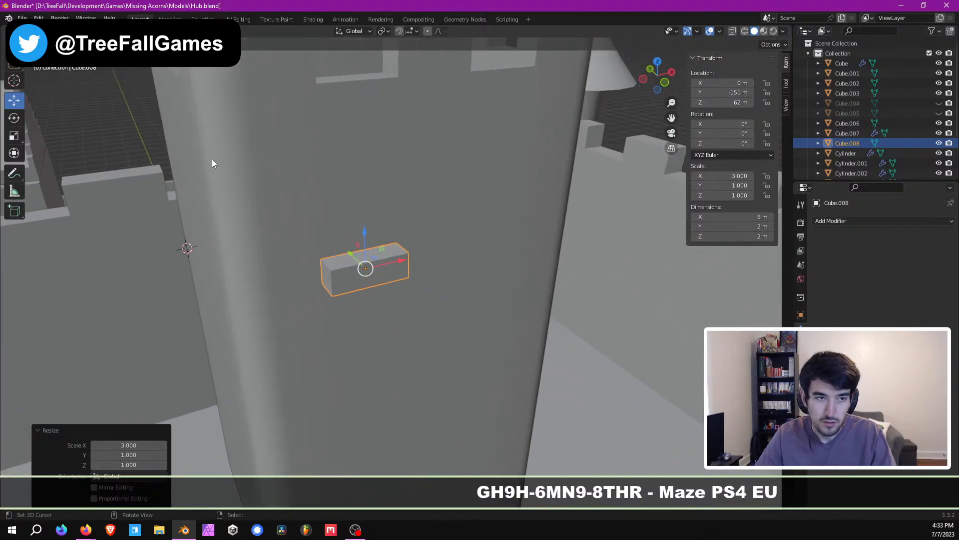
key(Tab)
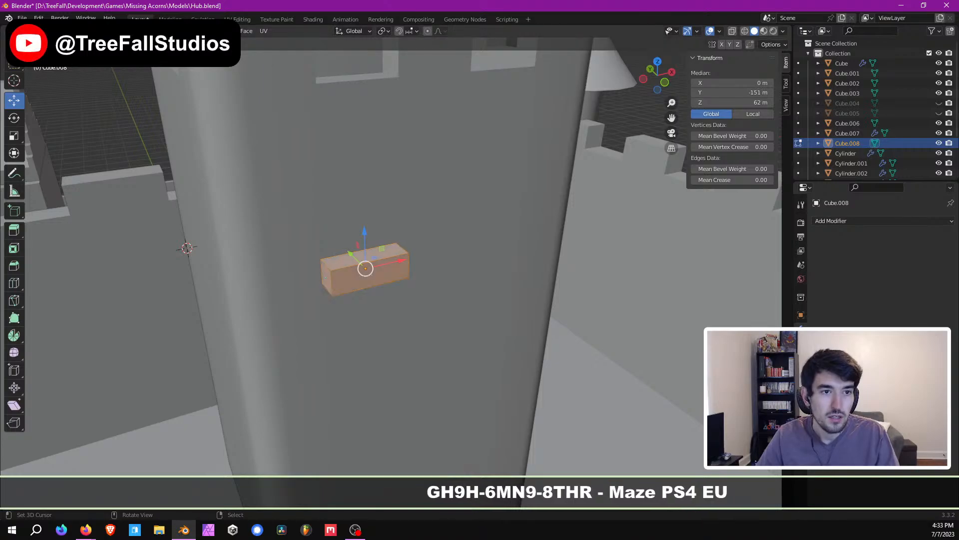
click(363, 257)
key(KP_1)
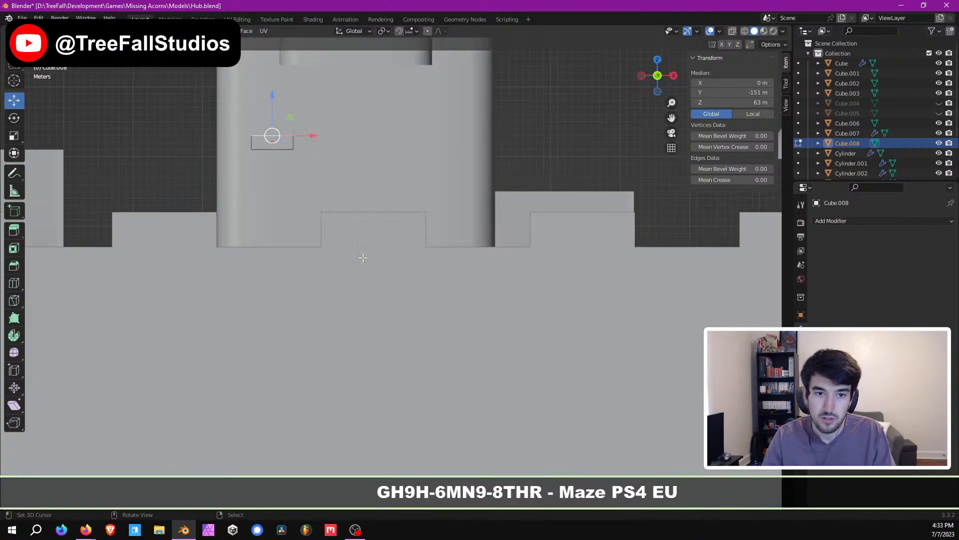
scroll(355, 252, up, 4)
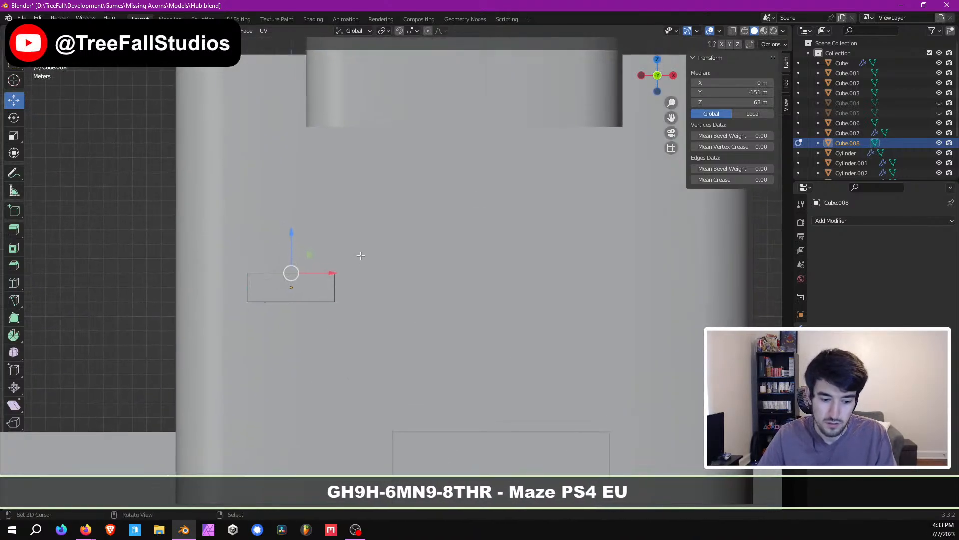
key(alt+z)
scroll(360, 256, up, 2)
shift+middle_drag(328, 262, 407, 298)
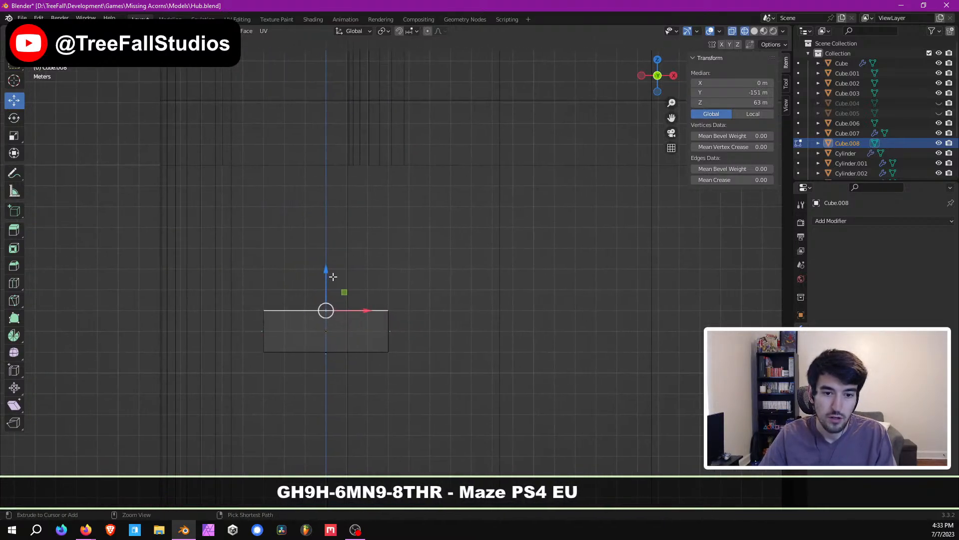
ctrl+drag(328, 270, 322, 129)
scroll(367, 229, down, 2)
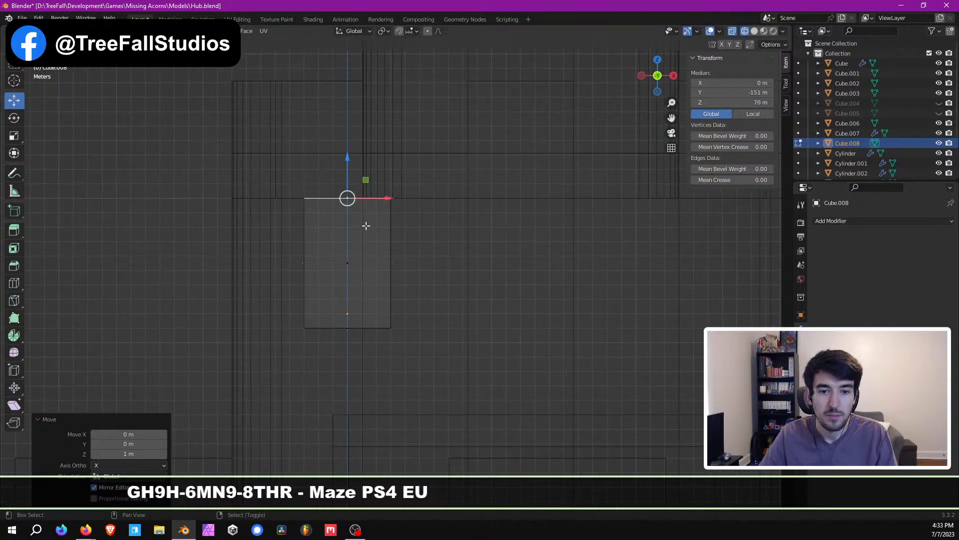
shift+middle_drag(367, 226, 407, 261)
scroll(407, 262, down, 1)
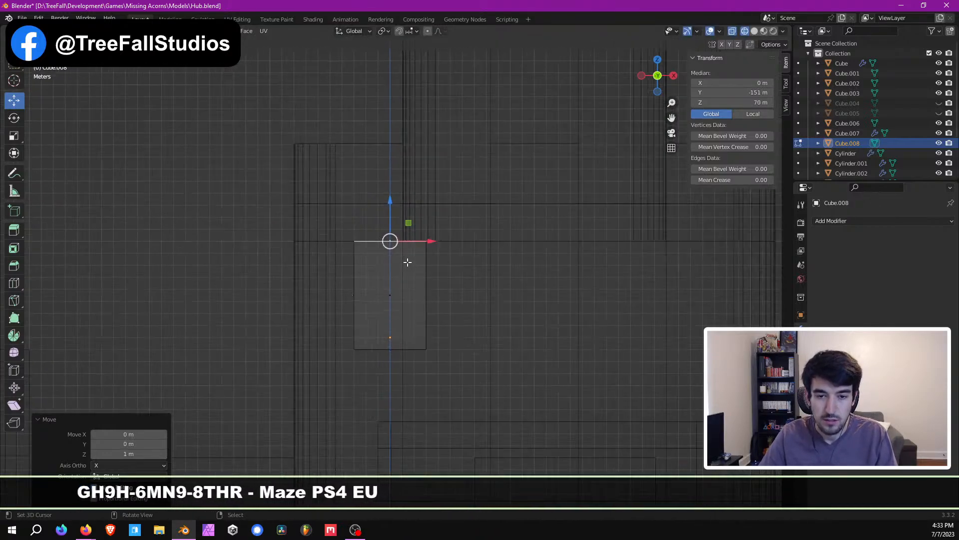
middle_drag(431, 263, 375, 265)
key(Tab)
Step: Apply the scale of the block on the keep wall
scroll(382, 255, down, 3)
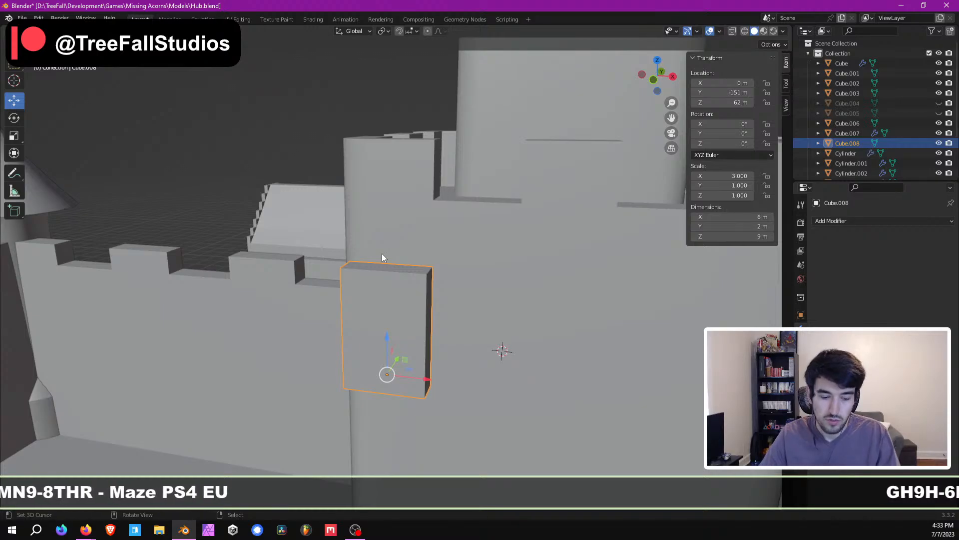
key(ctrl+a)
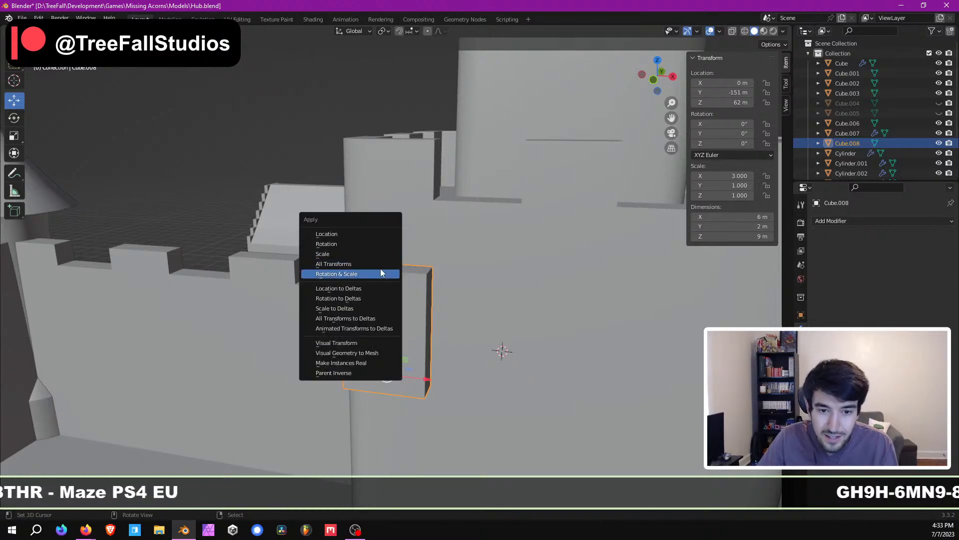
click(351, 253)
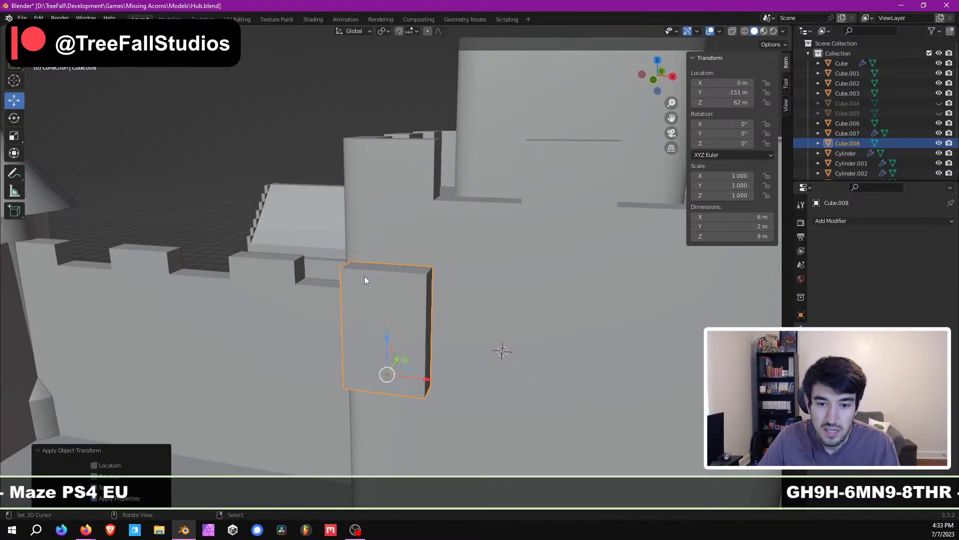
mouse_move(353, 268)
middle_down()
mouse_move(340, 256)
mouse_move(353, 245)
mouse_move(356, 275)
mouse_move(340, 282)
middle_up()
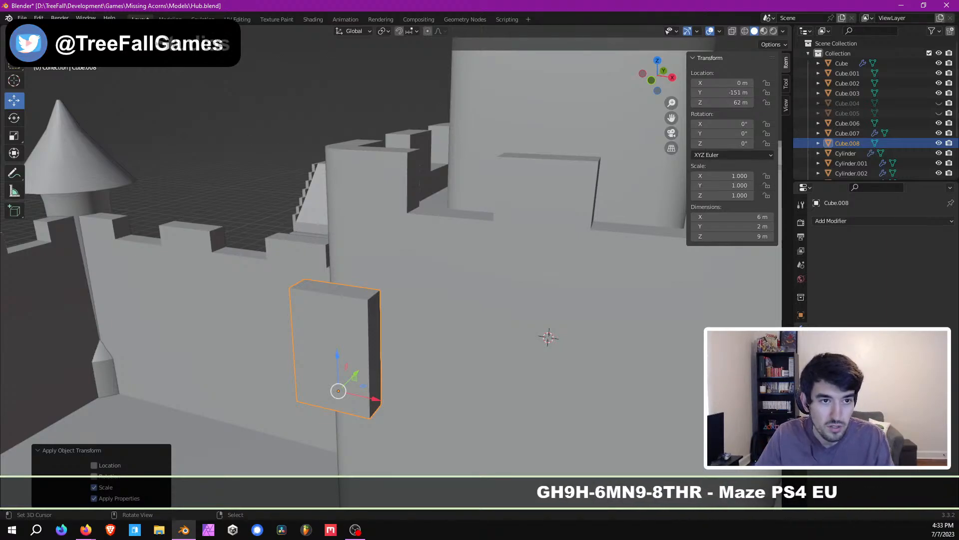
Step: Try rounding the block's two upper side edges into an arch with a 7-segment, 2.83 m wide bevel
key(Tab)
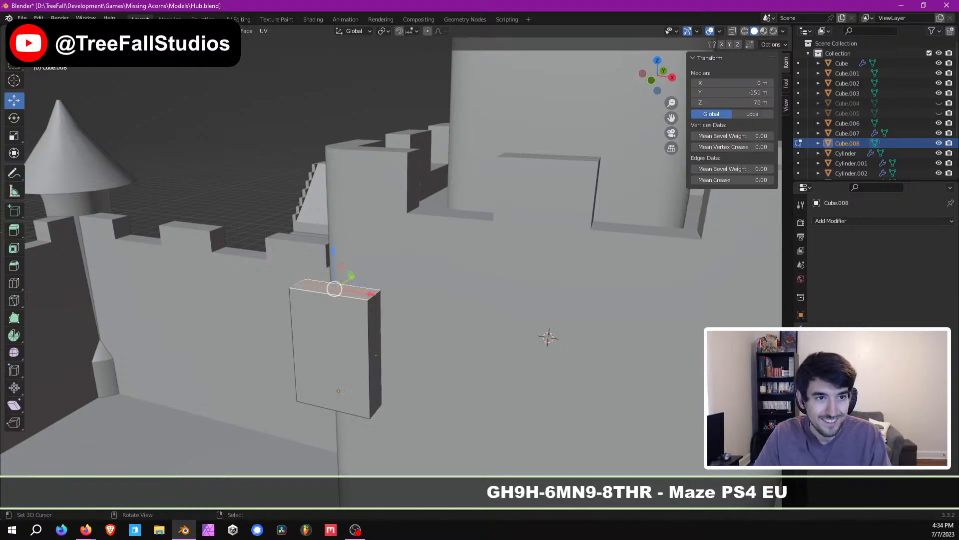
click(372, 298)
click(311, 291)
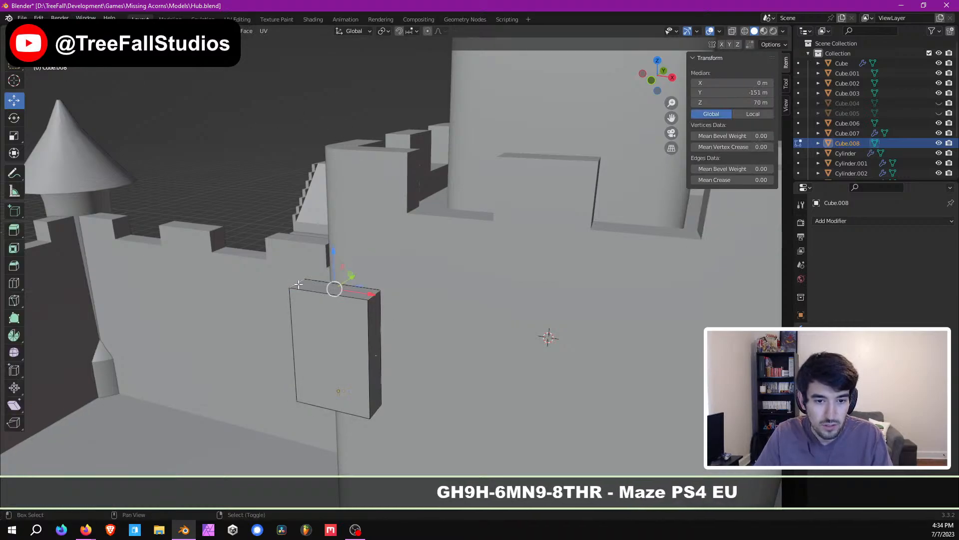
key(ctrl+b)
click(304, 287)
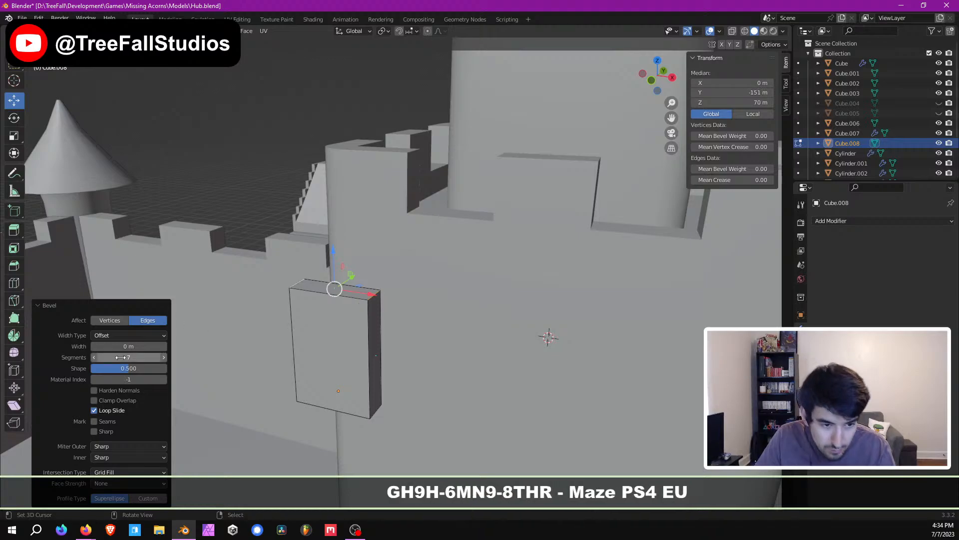
drag(129, 346, 200, 346)
middle_drag(291, 333, 300, 306)
scroll(300, 307, up, 3)
shift+middle_drag(384, 250, 385, 288)
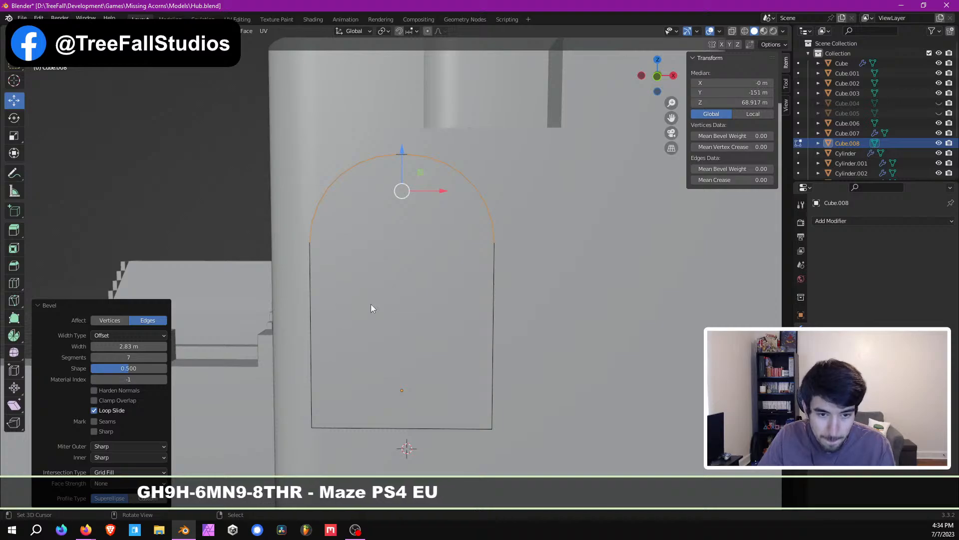
Step: Try a more pointed arch by setting the bevel shape to 0.377, and check its outline up close
scroll(371, 305, down, 2)
mouse_move(371, 304)
middle_down()
mouse_move(372, 343)
mouse_move(367, 318)
middle_up()
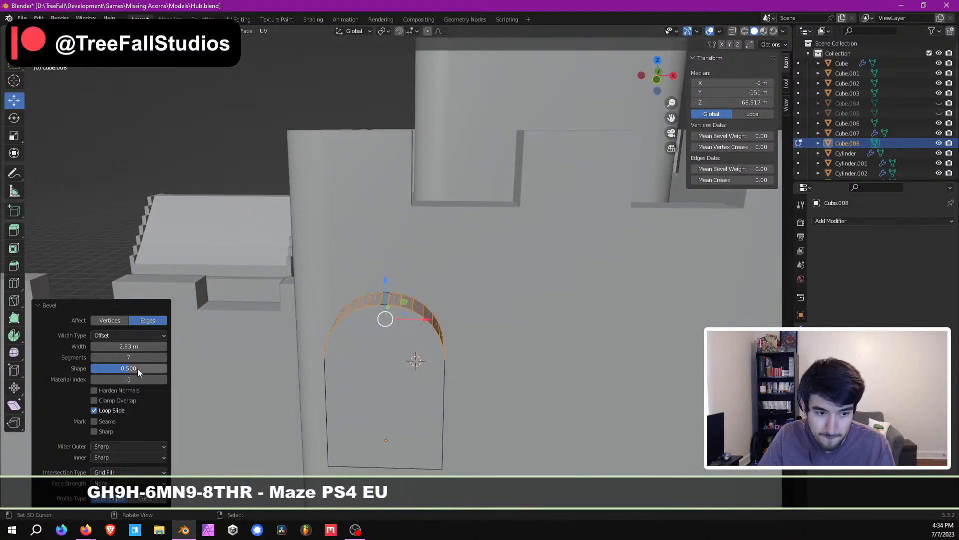
mouse_move(130, 368)
mouse_down()
mouse_move(165, 368)
mouse_move(120, 367)
mouse_up()
middle_drag(533, 314, 480, 313)
scroll(522, 293, up, 2)
scroll(482, 301, up, 1)
scroll(474, 328, up, 1)
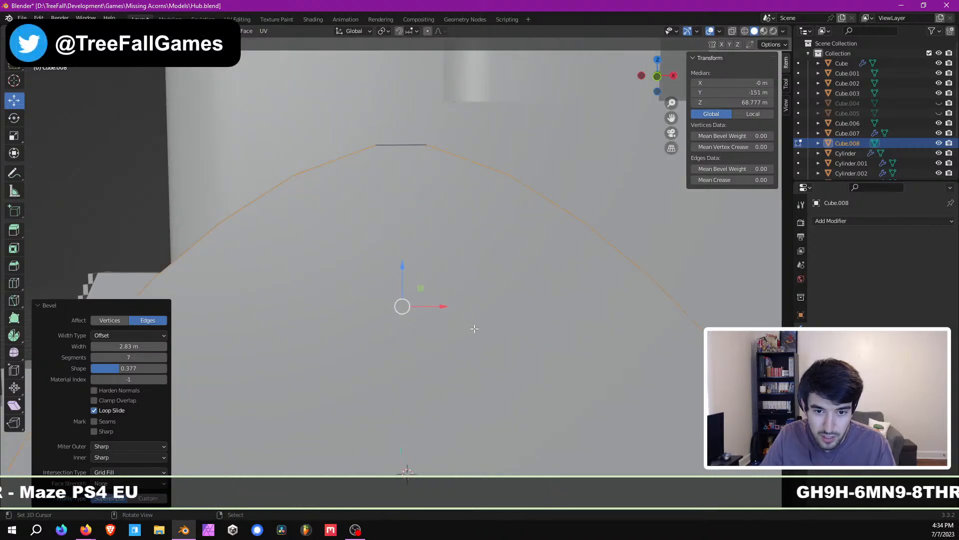
scroll(476, 325, up, 1)
middle_drag(484, 246, 465, 228)
scroll(485, 281, down, 3)
scroll(469, 199, up, 1)
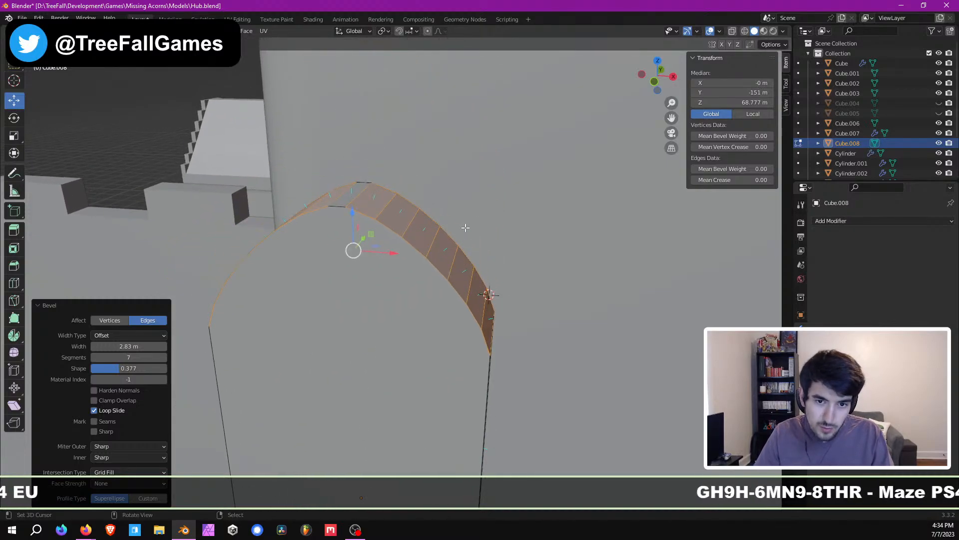
Step: Try a squarer arch by setting the bevel shape to 0.675
drag(129, 368, 151, 369)
mouse_move(425, 244)
middle_down()
mouse_move(432, 229)
mouse_move(424, 237)
middle_up()
scroll(430, 234, down, 1)
scroll(432, 229, down, 1)
scroll(424, 236, down, 1)
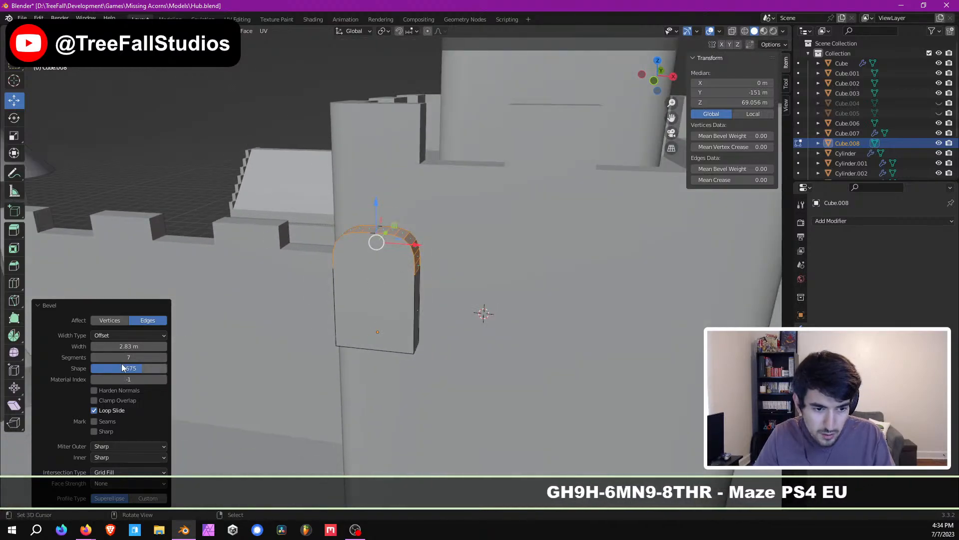
Step: Try a steeper, pointed arch by setting the bevel shape to 0.325
drag(124, 368, 118, 368)
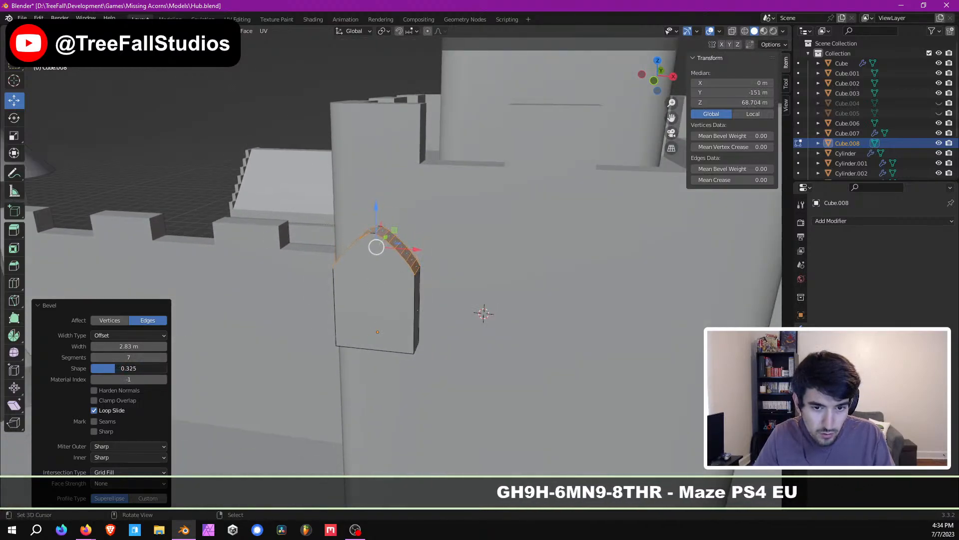
middle_drag(507, 243, 515, 230)
scroll(521, 226, down, 4)
scroll(518, 236, up, 3)
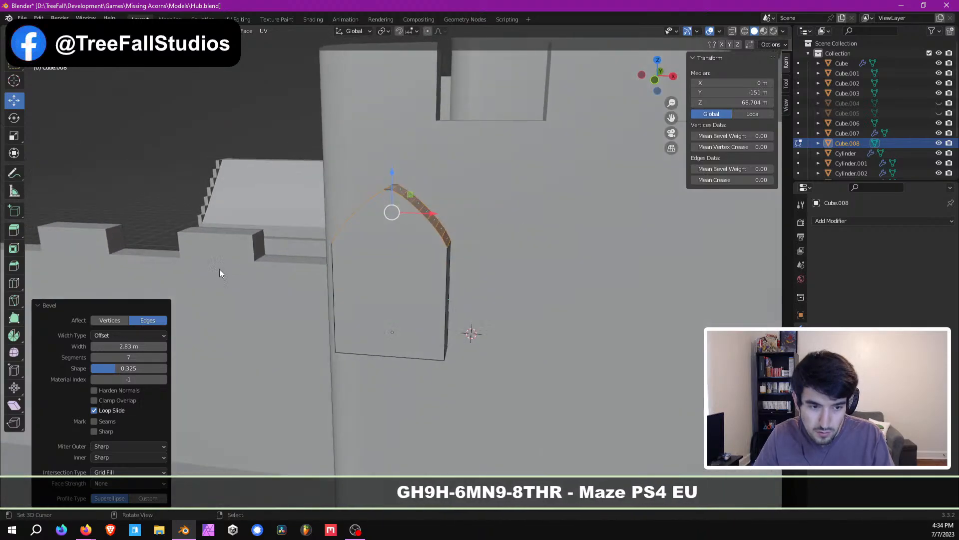
Step: Set the bevel shape to 0.500 for a round arch and review the block against the keep in Object Mode
drag(129, 368, 146, 369)
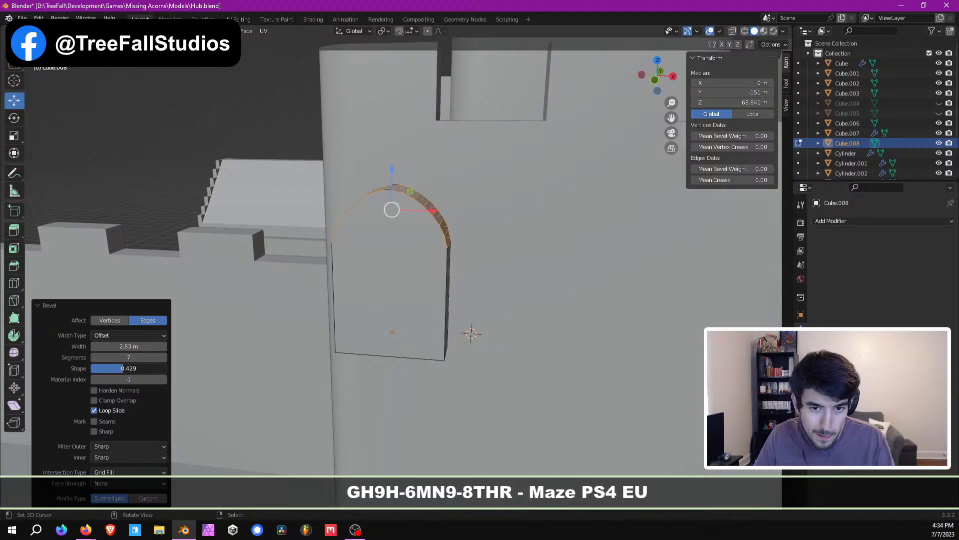
middle_drag(460, 270, 491, 253)
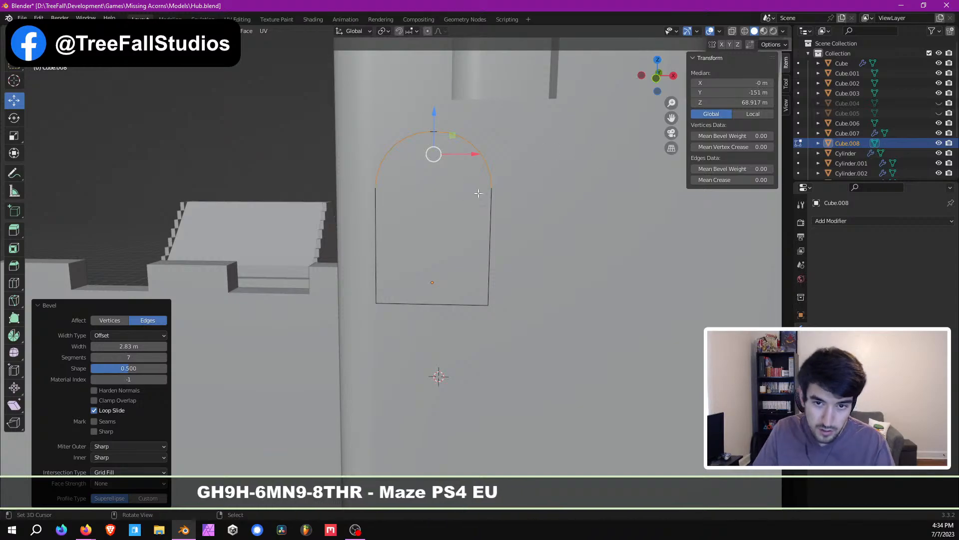
scroll(479, 193, down, 4)
key(Tab)
middle_drag(463, 211, 425, 268)
scroll(469, 245, up, 2)
scroll(425, 264, down, 2)
Step: Undo the arch bevel on the block's upper side edges
key(Tab)
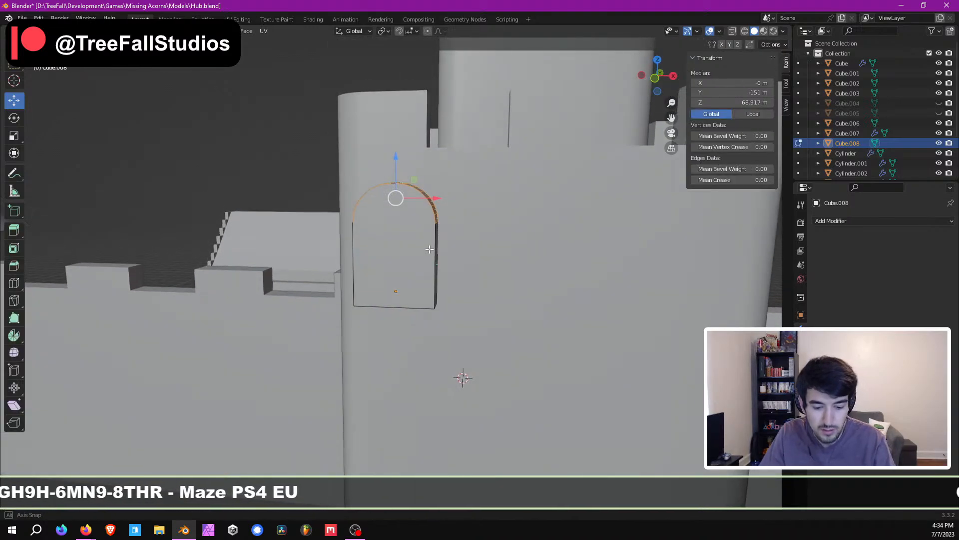
key(Tab)
key(ctrl+z)
key(ctrl+z)
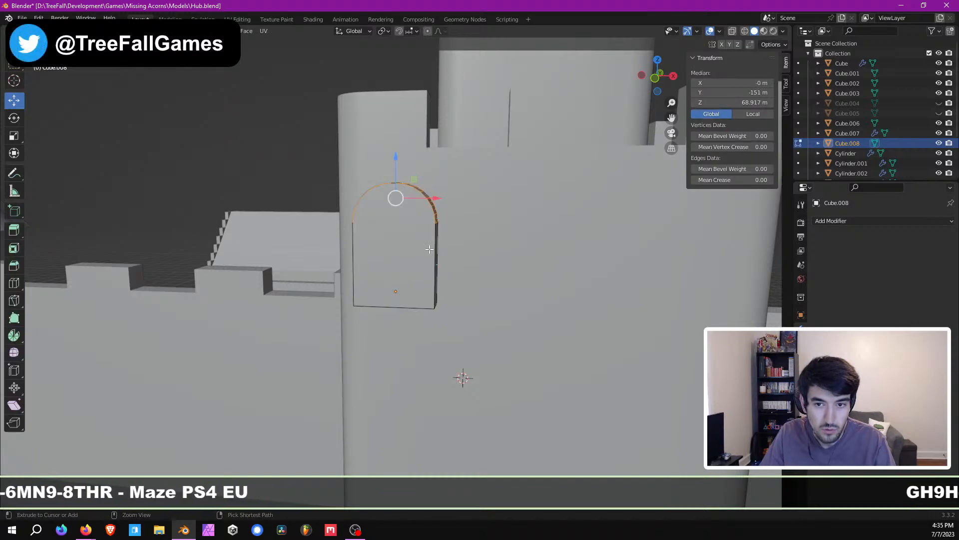
Step: Try beveling the block's upper side edges 2.76 m wide with 7 segments and shape 0.383, then undo the bevel
middle_drag(430, 249, 430, 262)
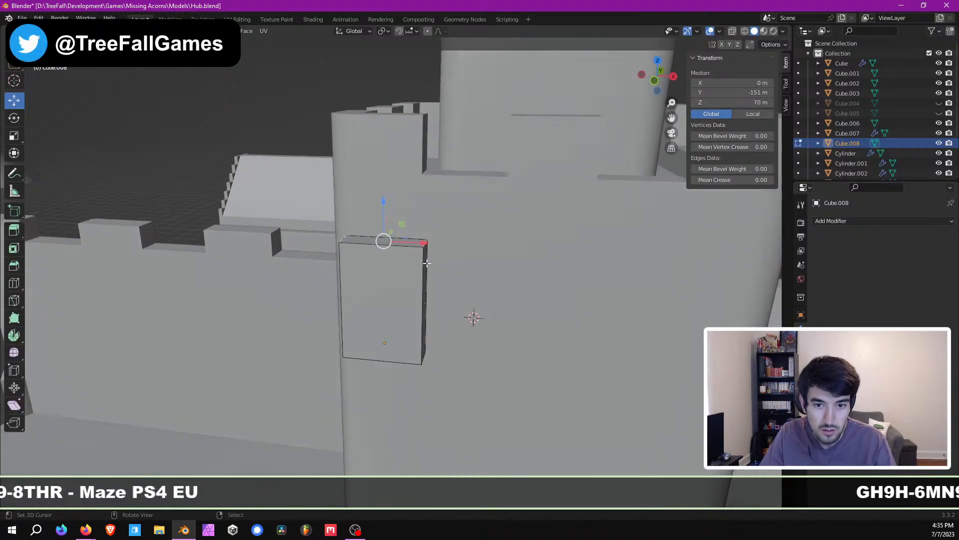
key(ctrl+b)
click(430, 261)
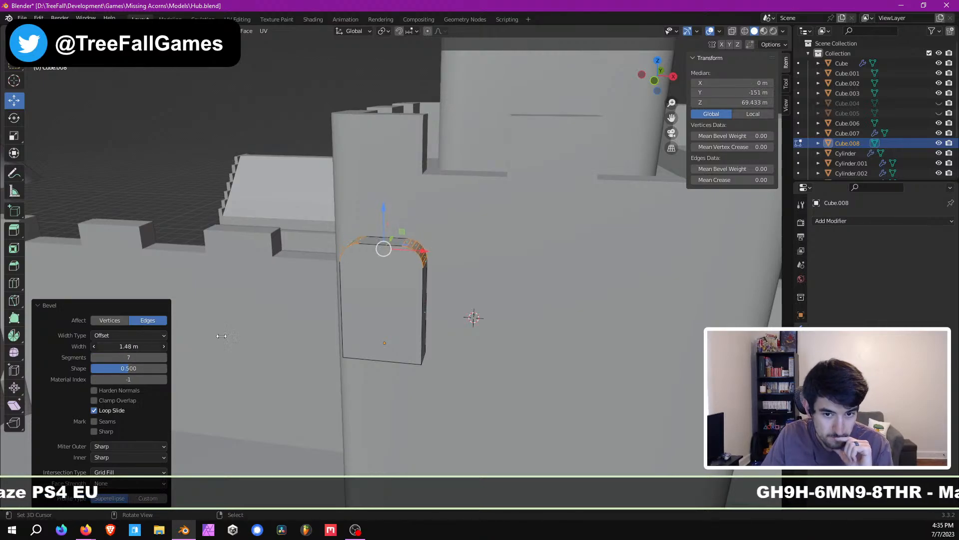
middle_drag(373, 257, 386, 260)
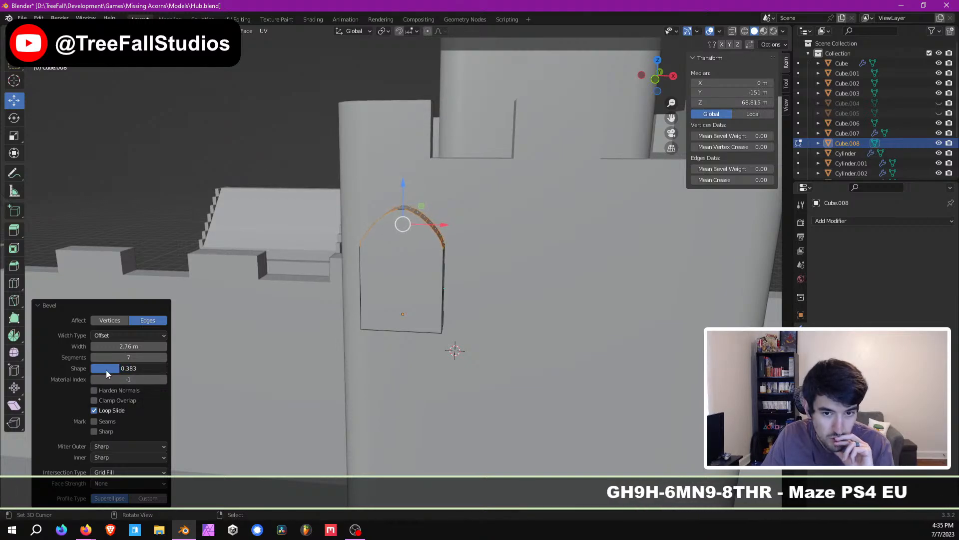
middle_drag(530, 287, 536, 276)
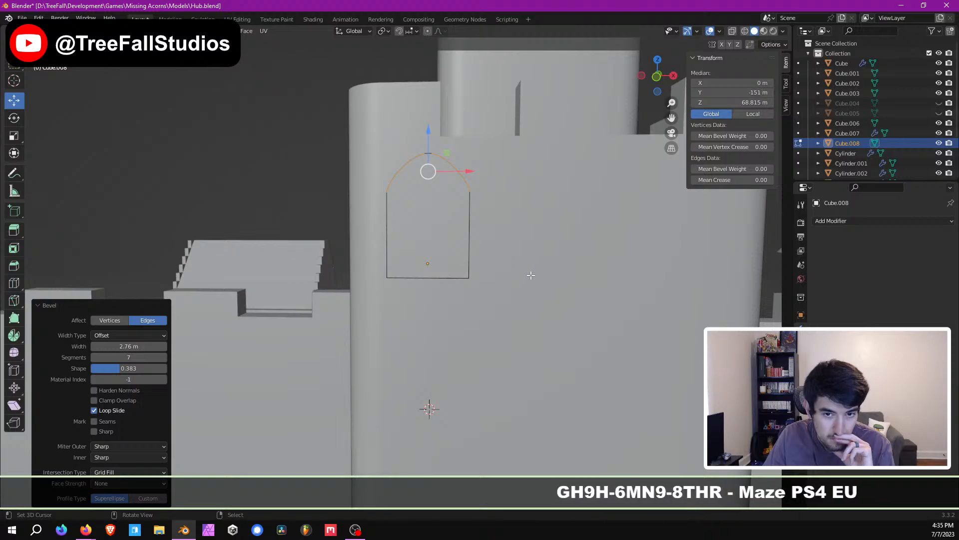
middle_drag(515, 277, 501, 293)
key(ctrl+z)
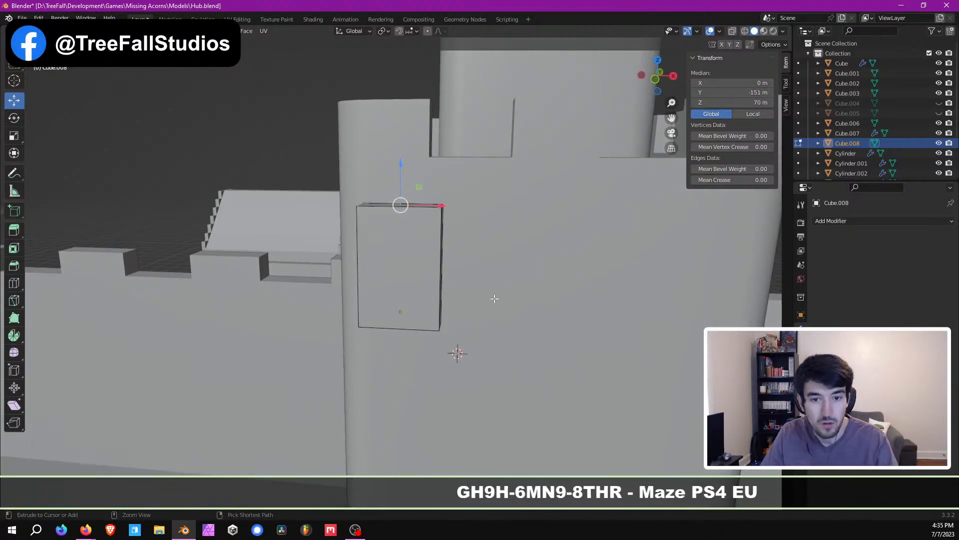
Step: Duplicate the whole block in Object Mode and move the copy 7 m along X
key(Tab)
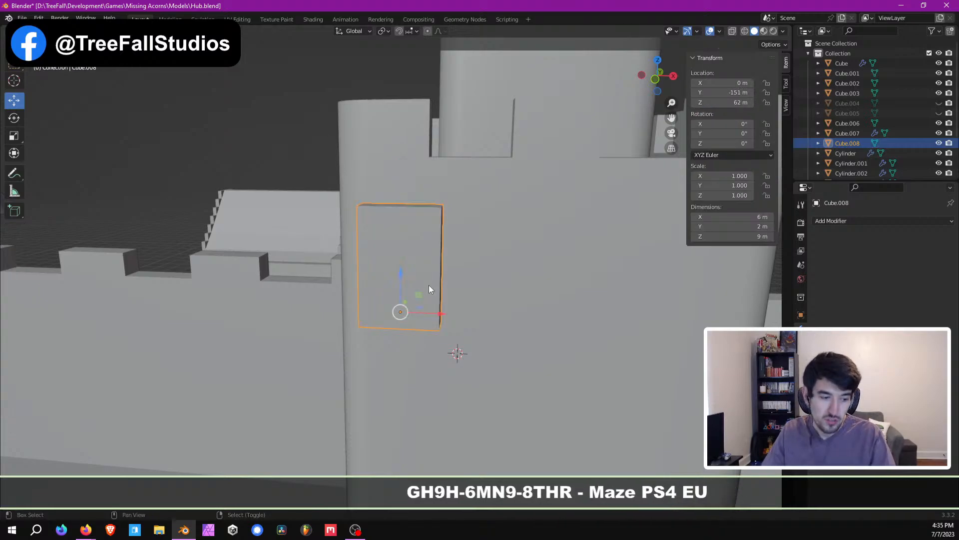
key(shift+d)
key(x)
click(539, 327)
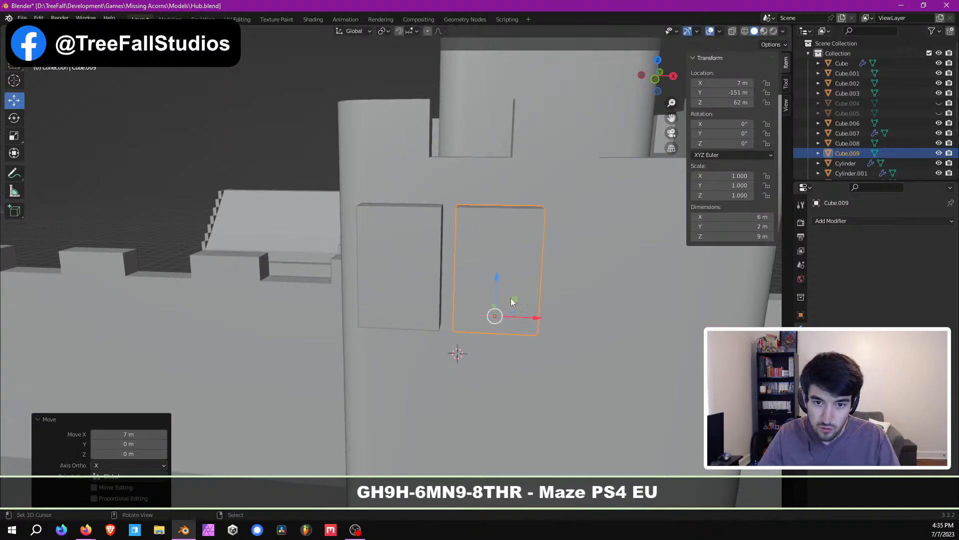
Step: Try beveling the copied block's upper side edges into an arched top, then undo the bevel
key(Tab)
middle_drag(452, 233, 488, 246)
key(ctrl+b)
click(507, 234)
drag(136, 346, 165, 345)
middle_drag(324, 282, 371, 239)
middle_drag(408, 186, 434, 226)
key(ctrl+z)
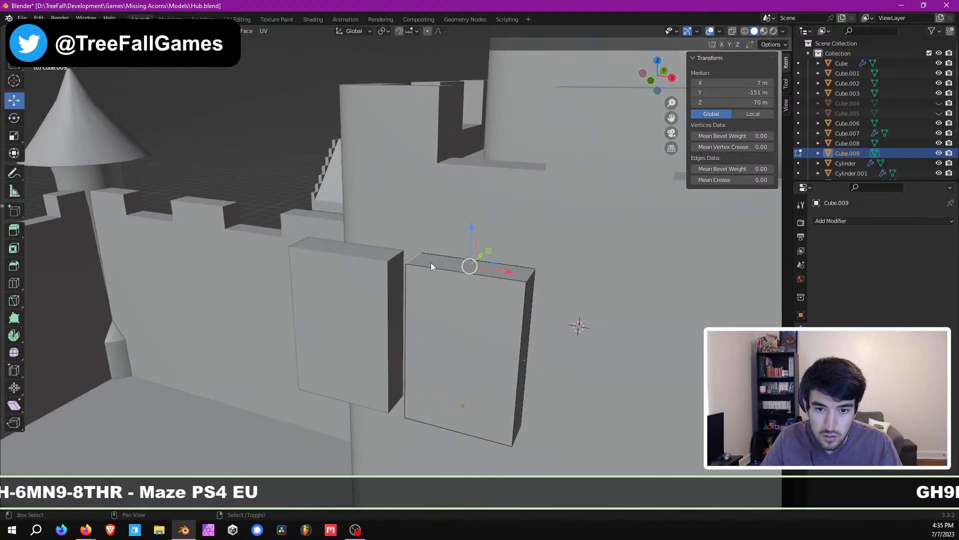
Step: Try lowering the copy's top face 2 m and beveling its upper side edges with 7 segments, then undo both
drag(469, 232, 477, 265)
middle_drag(478, 265, 526, 256)
key(ctrl+b)
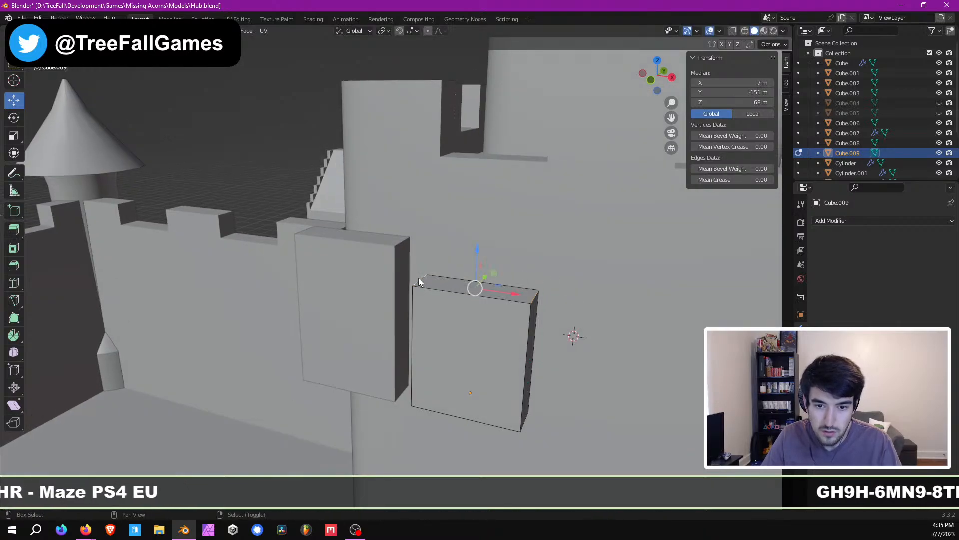
click(418, 278)
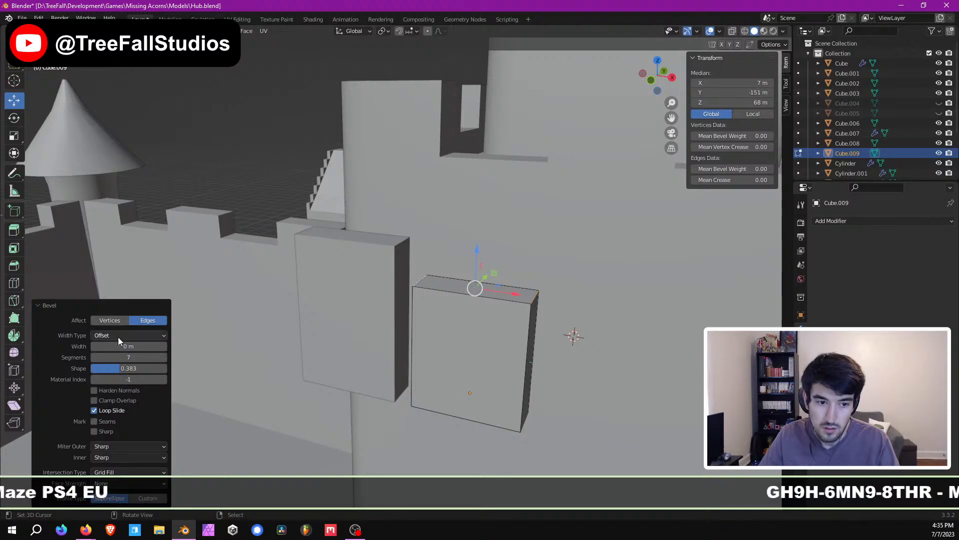
drag(120, 346, 145, 345)
middle_drag(469, 295, 454, 311)
key(ctrl+z)
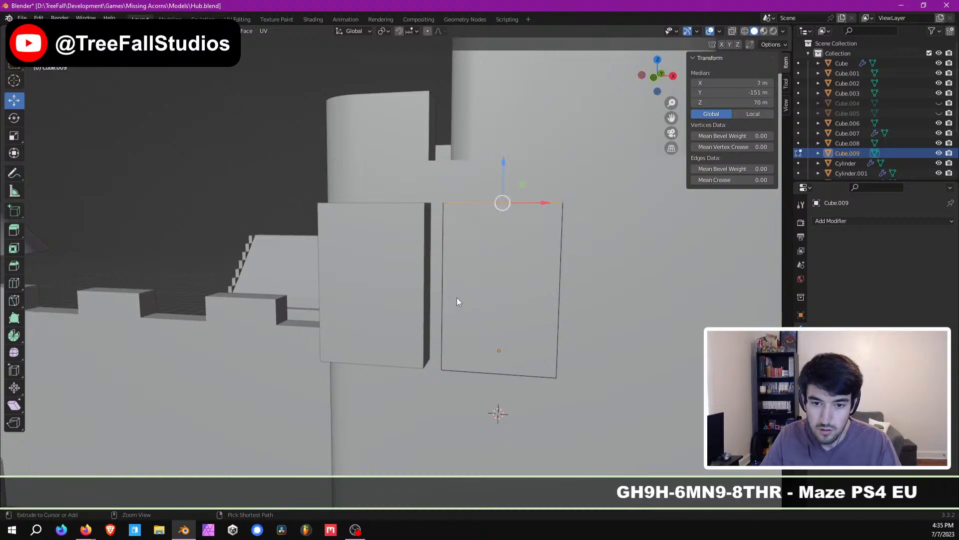
Step: Lower the copy's top face 1 m and bevel its upper side edges into a wide arch with 7 segments and shape 0.383
drag(503, 167, 503, 183)
middle_drag(503, 183, 502, 232)
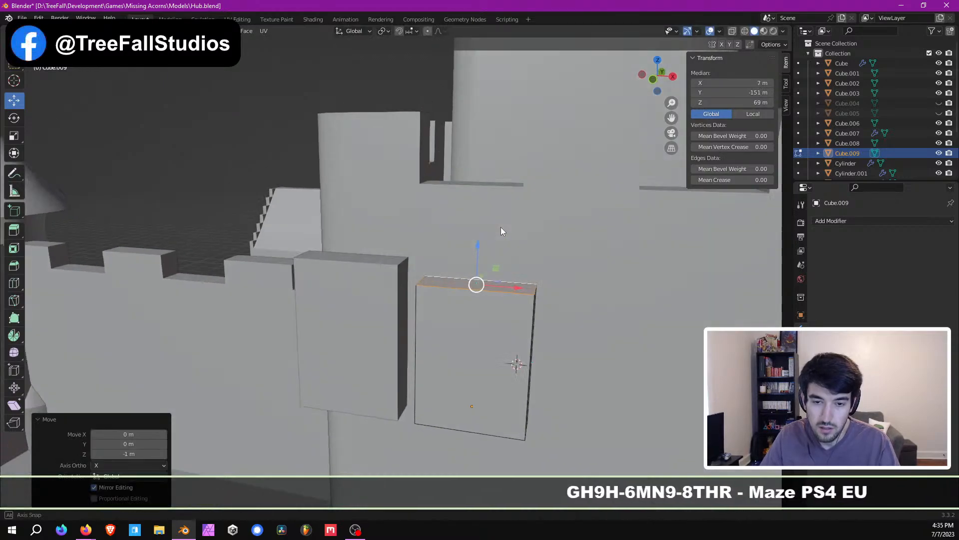
right_click(419, 282)
shift+right_click(533, 289)
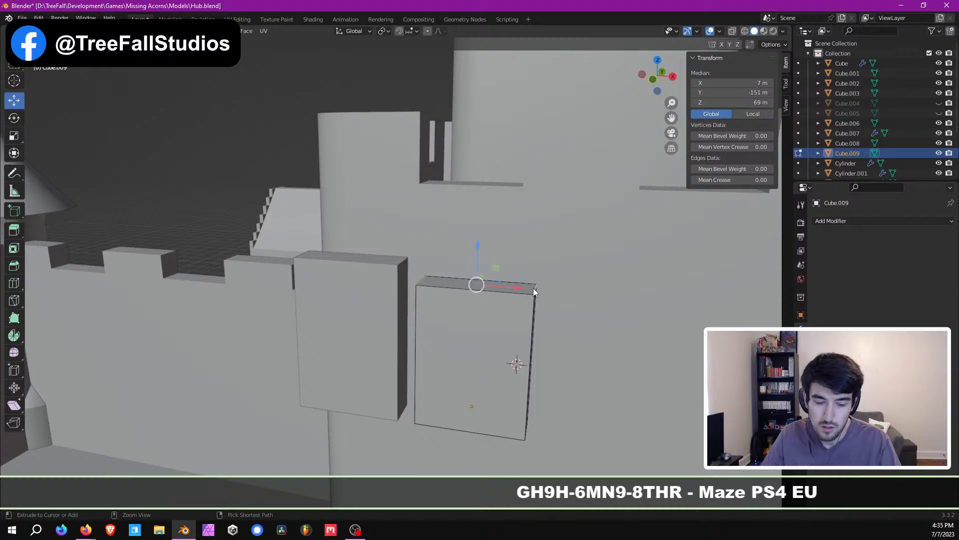
key(ctrl+b)
click(533, 287)
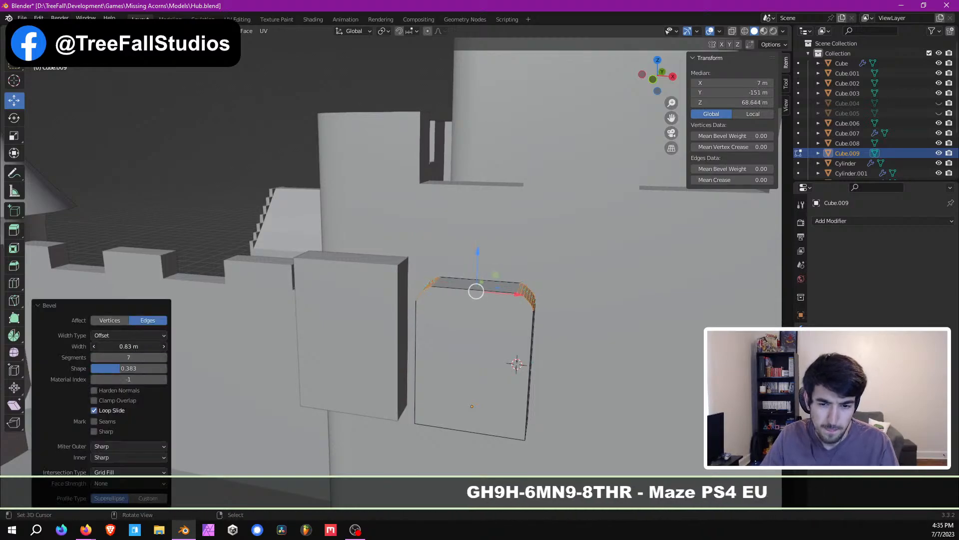
drag(128, 346, 223, 346)
Step: Raise the copy's arch crown along Z to form a pointed arch about 9.94 m tall overall
middle_drag(424, 273, 486, 238)
scroll(496, 244, up, 2)
shift+middle_drag(584, 279, 497, 255)
drag(560, 188, 563, 140)
scroll(554, 165, down, 2)
middle_drag(553, 175, 502, 181)
scroll(536, 178, down, 3)
scroll(536, 178, up, 2)
middle_drag(360, 280, 395, 297)
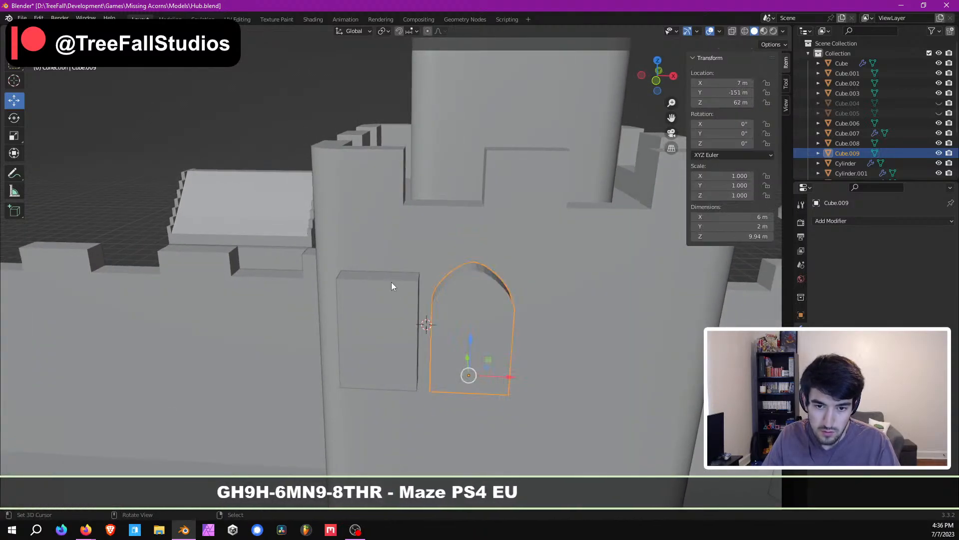
Step: Bevel the original block's upper side edges about 2.81 m wide with 7 segments and shape 0.500 for a round arch
click(389, 275)
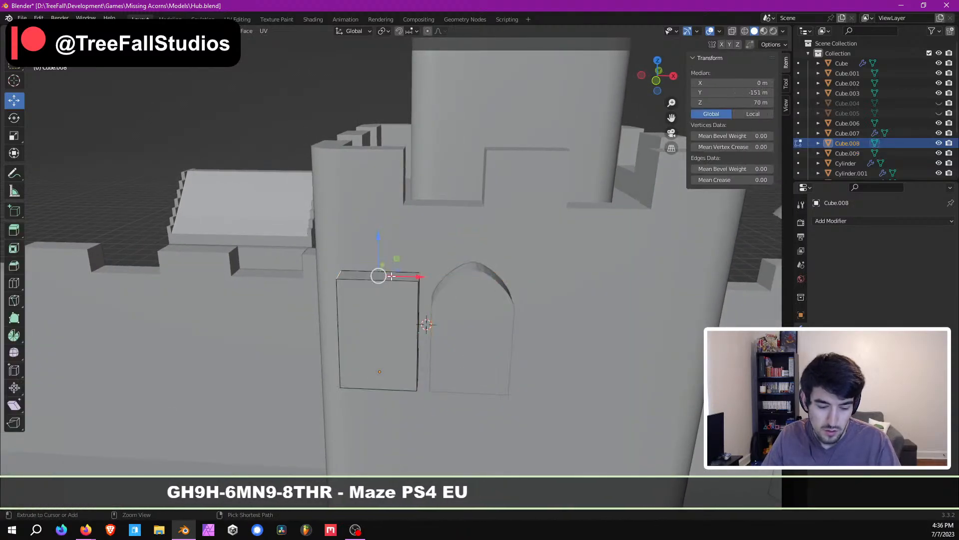
click(391, 276)
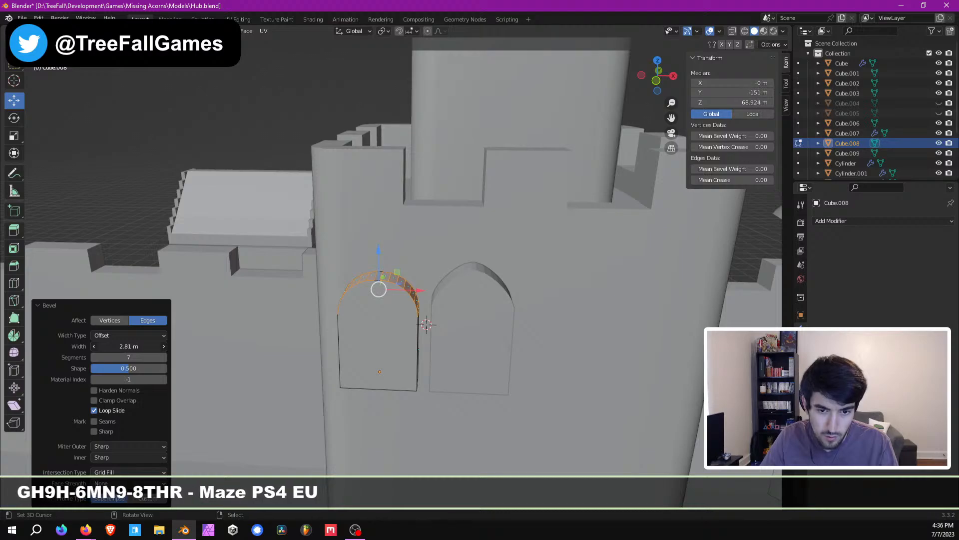
middle_drag(437, 302, 438, 286)
key(Tab)
scroll(439, 287, down, 3)
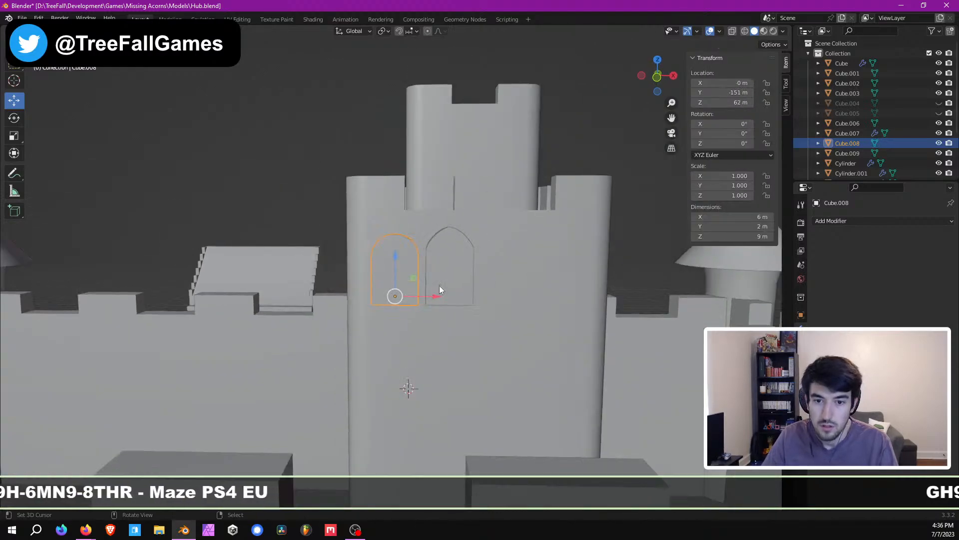
Step: Move the round-arched block's outer face toward the keep along Y to make the block 1 m thick
middle_drag(366, 309, 556, 277)
key(a)
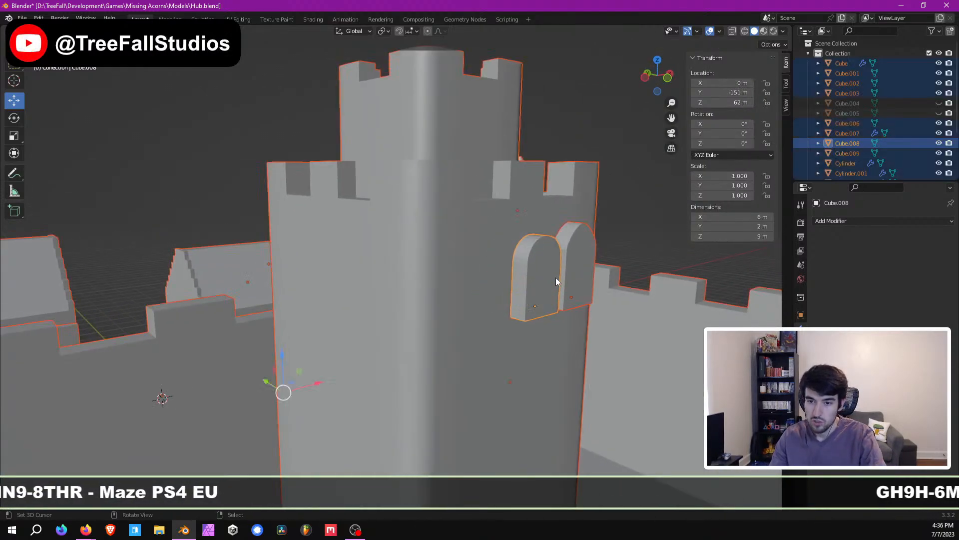
key(alt+a)
middle_drag(509, 221, 444, 291)
key(Tab)
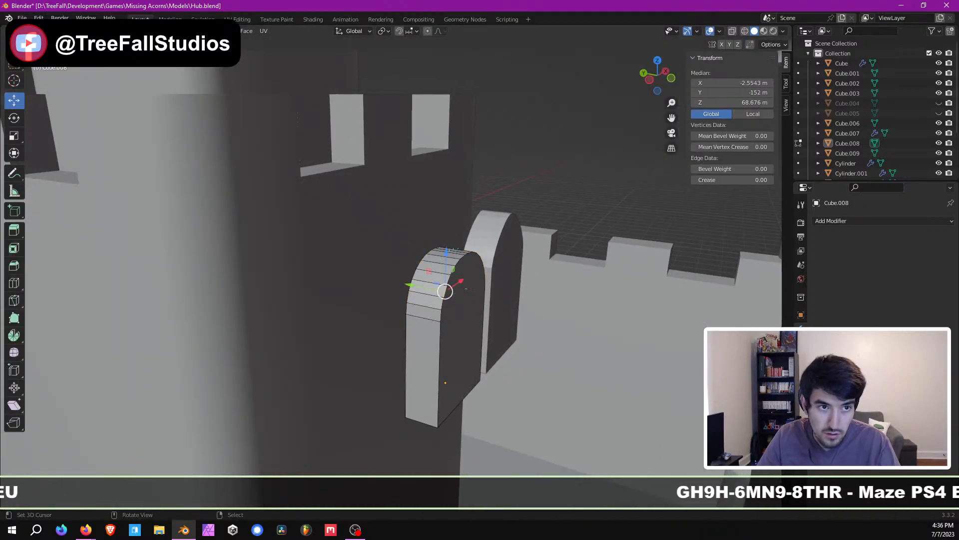
key(alt+a)
click(467, 304)
middle_drag(476, 304, 503, 301)
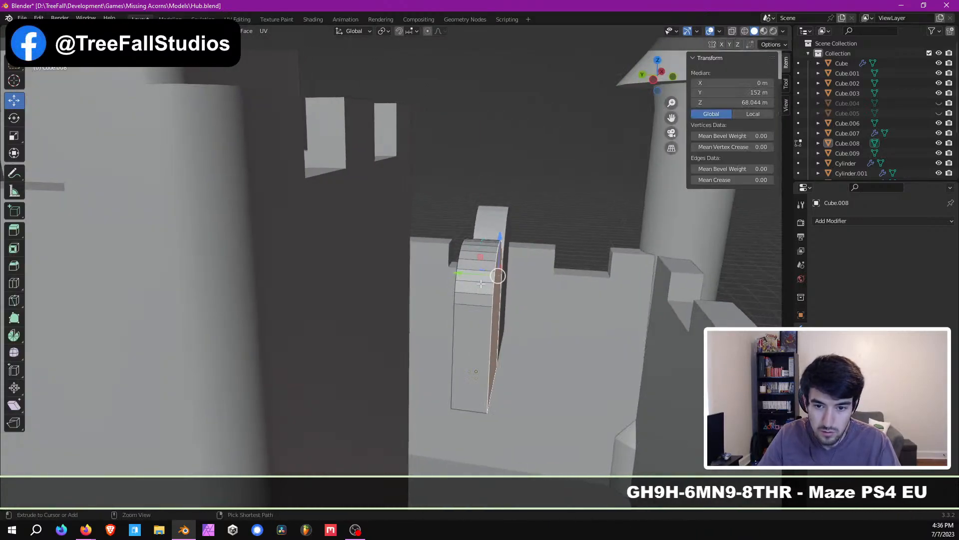
ctrl+drag(457, 271, 444, 270)
middle_drag(486, 281, 473, 283)
key(Tab)
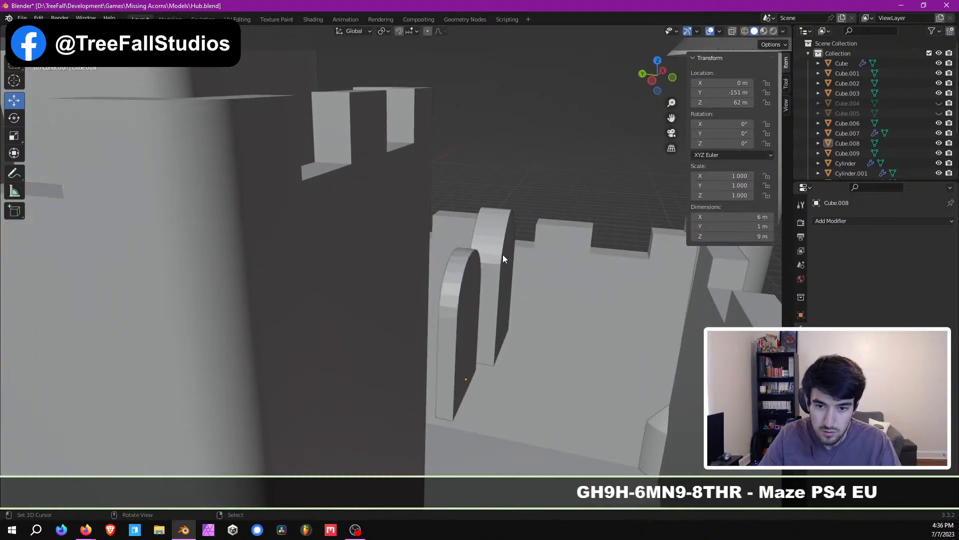
Step: Move the pointed block's outer face toward the keep along Y to make it 1 m thick
click(503, 254)
key(Tab)
click(508, 260)
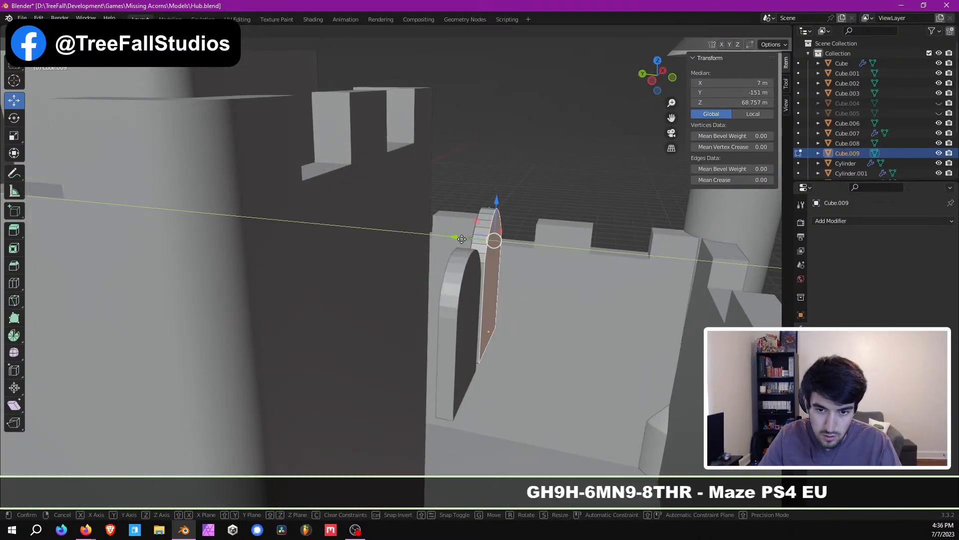
key(Tab)
Step: Examine both arch shapes on the keep wall from several angles and distances around the castle
middle_drag(497, 281, 379, 296)
scroll(415, 289, down, 6)
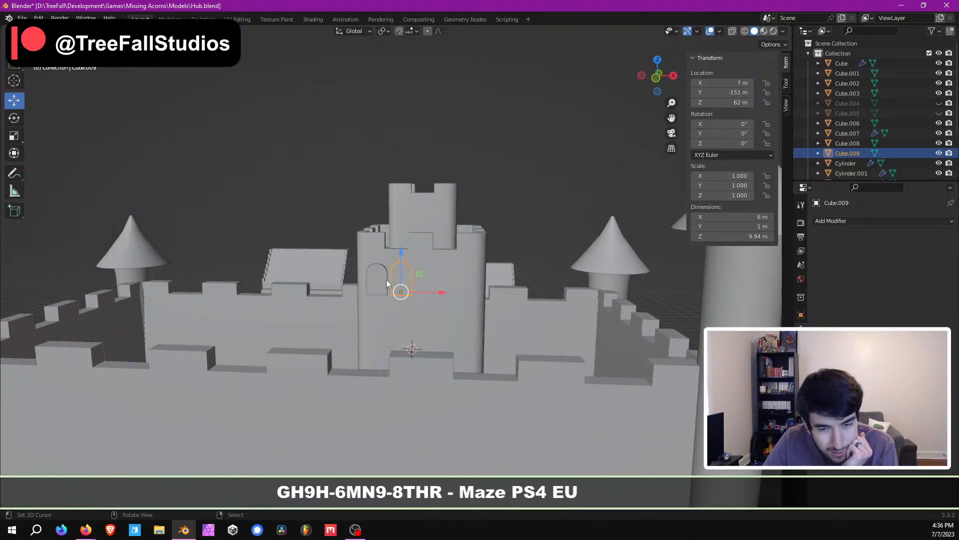
scroll(386, 279, down, 3)
scroll(372, 307, up, 5)
middle_drag(373, 307, 337, 295)
scroll(475, 290, down, 4)
scroll(409, 280, down, 2)
scroll(260, 270, down, 3)
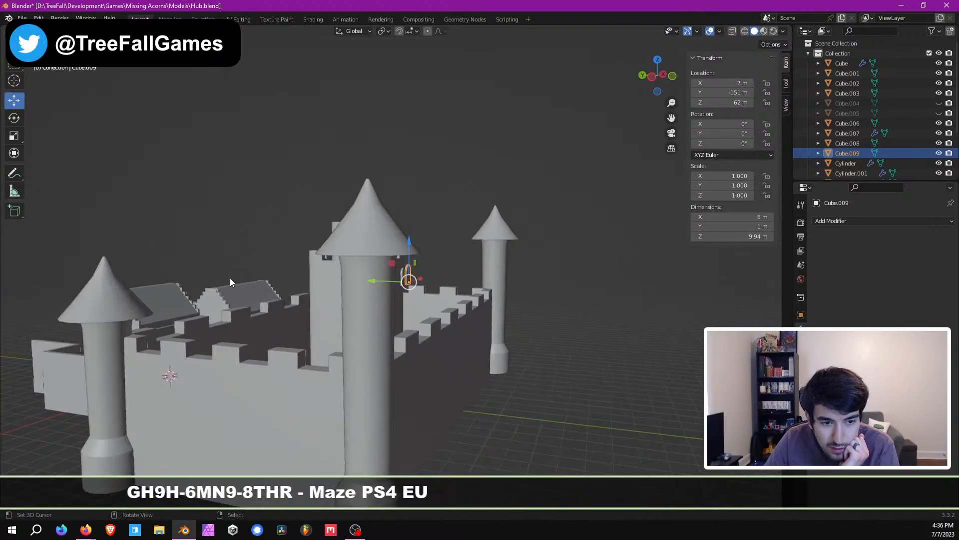
middle_drag(230, 278, 327, 267)
scroll(339, 265, up, 6)
scroll(305, 279, down, 2)
scroll(386, 296, up, 2)
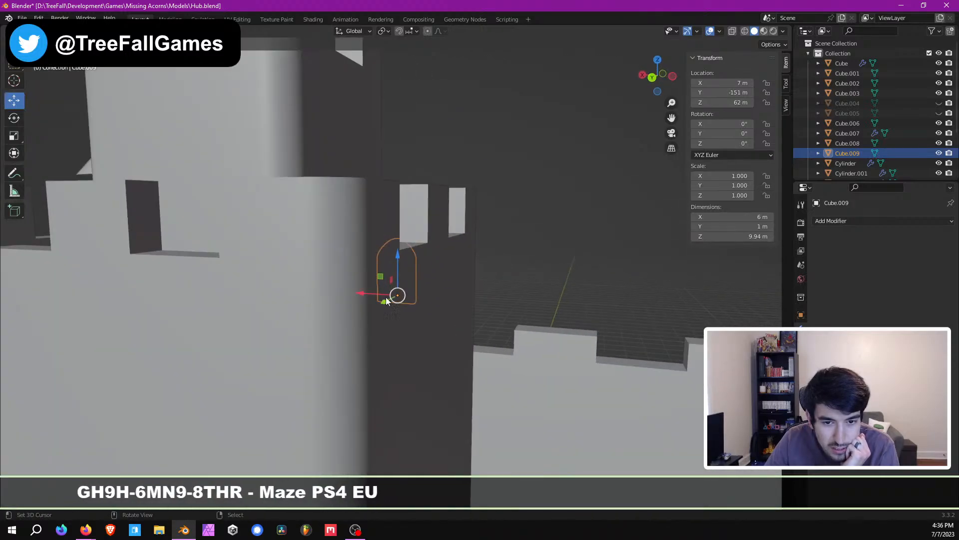
scroll(373, 328, down, 2)
middle_drag(373, 328, 193, 279)
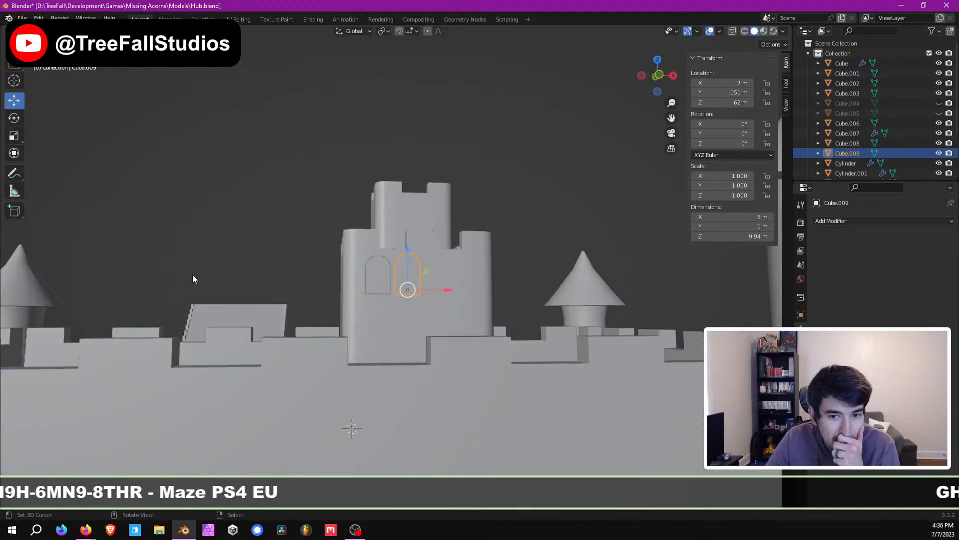
middle_drag(452, 261, 433, 290)
scroll(433, 291, up, 6)
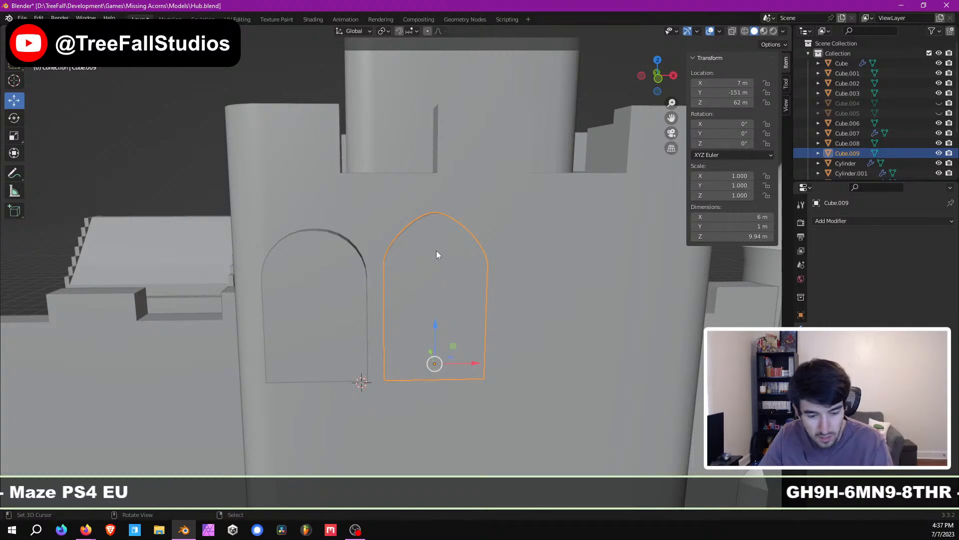
Step: Lower the pair of side edges at the base of the pointed block's arch 2 m along Z
key(Tab)
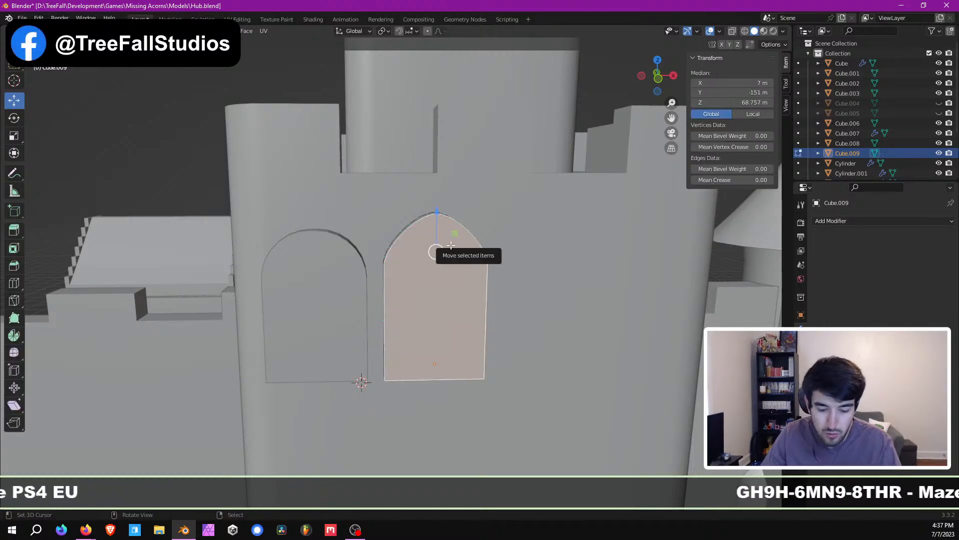
key(Tab)
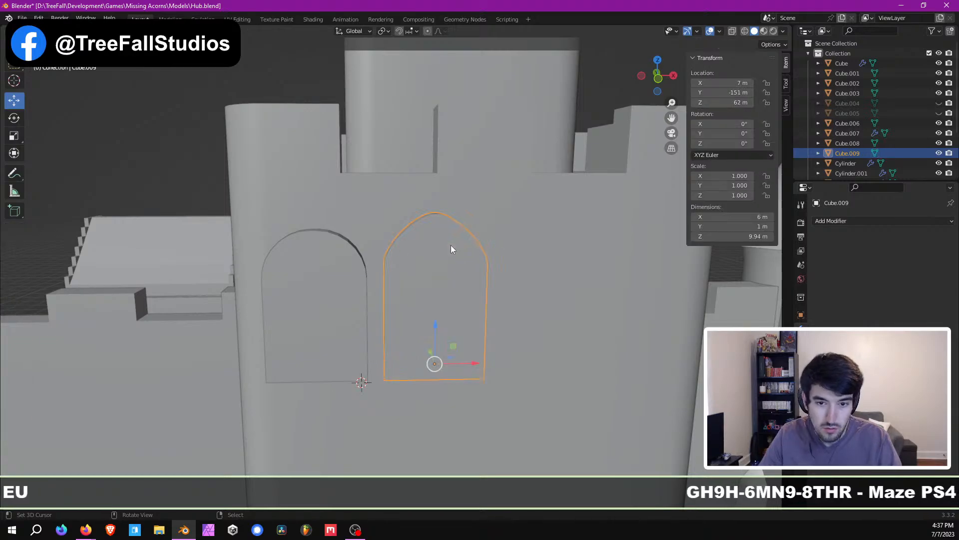
click(344, 249)
middle_drag(326, 244, 377, 235)
click(436, 223)
middle_drag(436, 223, 453, 268)
key(Tab)
key(2)
right_click(435, 273)
drag(503, 223, 504, 239)
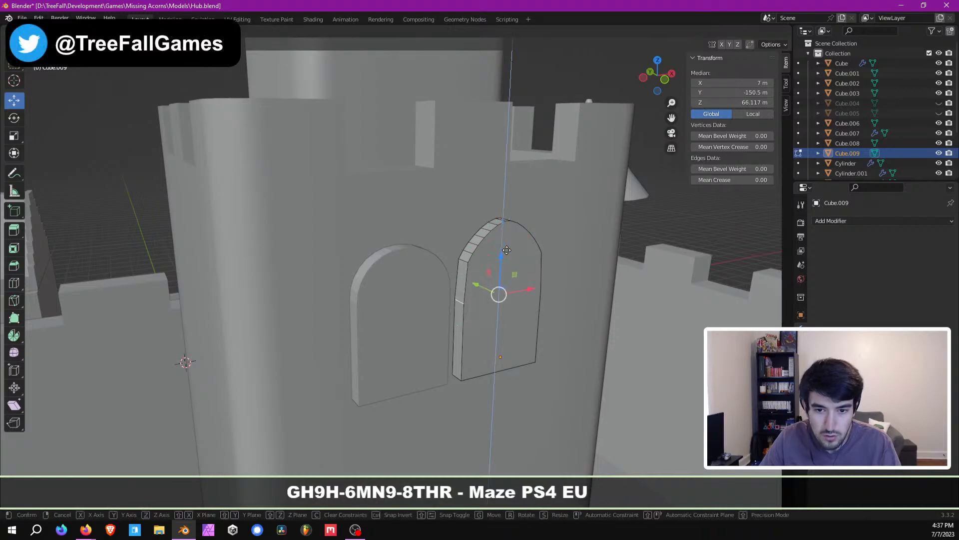
middle_drag(504, 239, 505, 258)
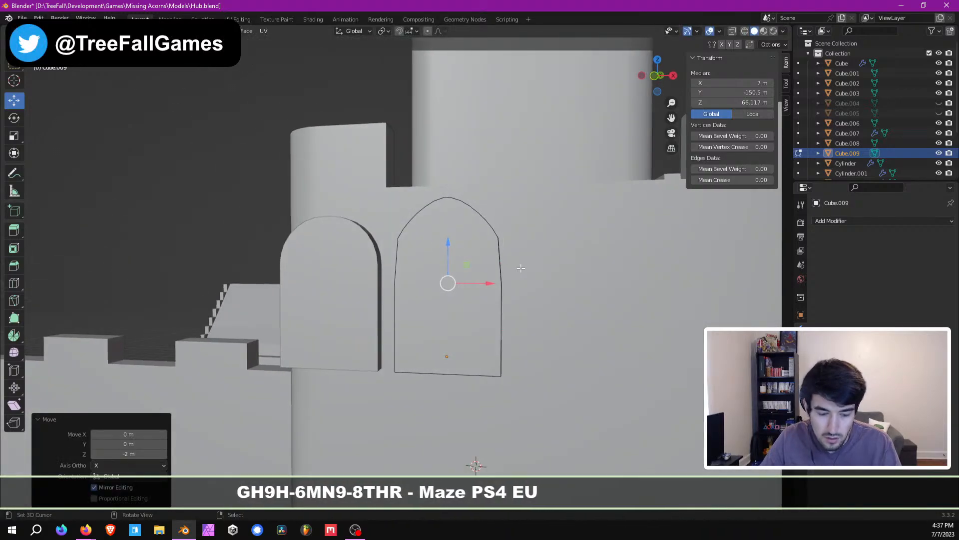
Step: Scale the arch's lowered base edges slightly wider along X
key(s)
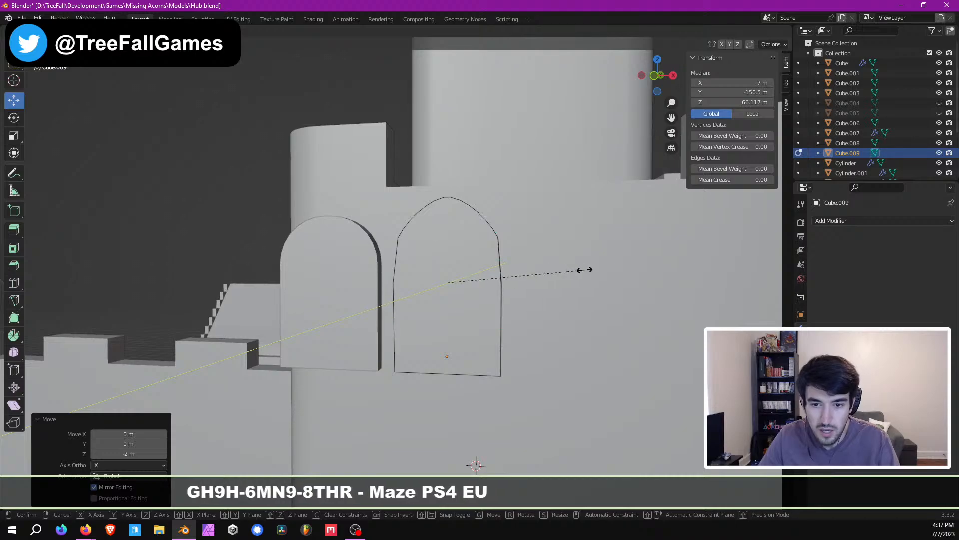
right_click(583, 270)
middle_drag(583, 270, 577, 276)
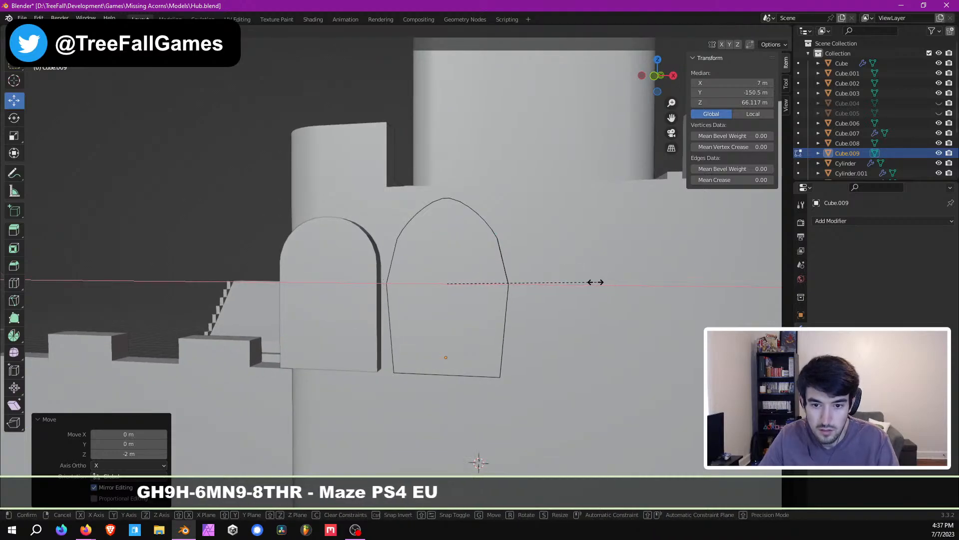
click(579, 277)
middle_drag(578, 276, 533, 257)
Step: Lower the next pair of arch edges on the pointed block about 0.885 m and scale them 1.057 along X
right_click(445, 258)
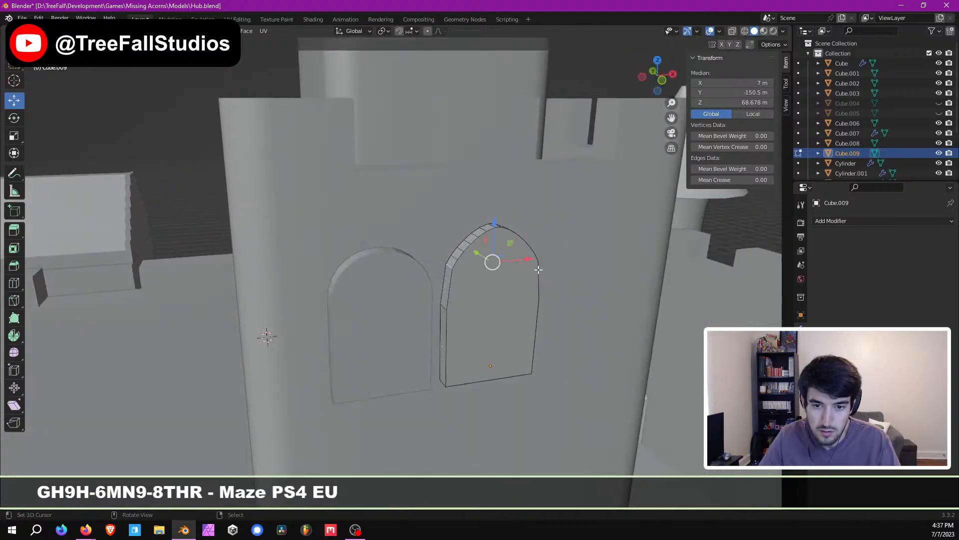
drag(495, 222, 494, 236)
key(s)
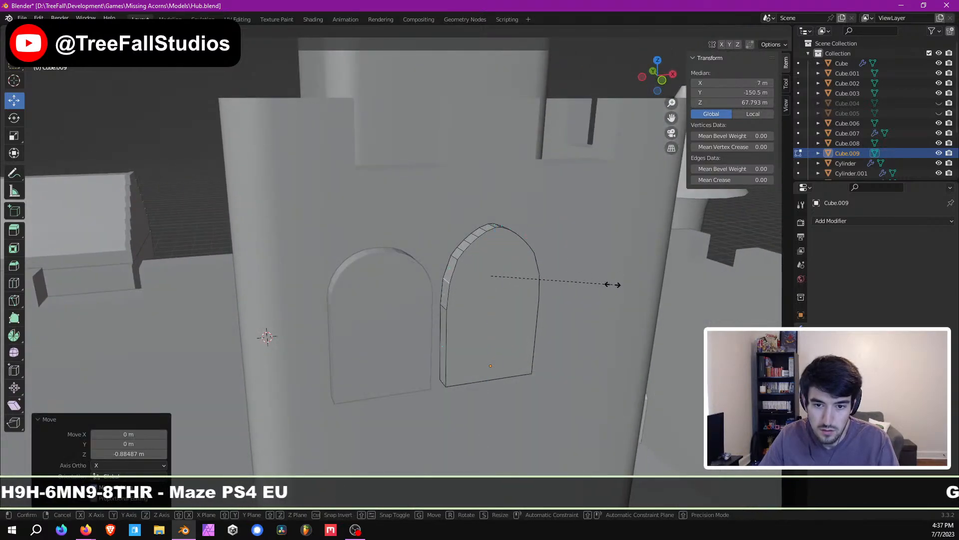
right_click(613, 285)
key(s)
key(x)
click(575, 302)
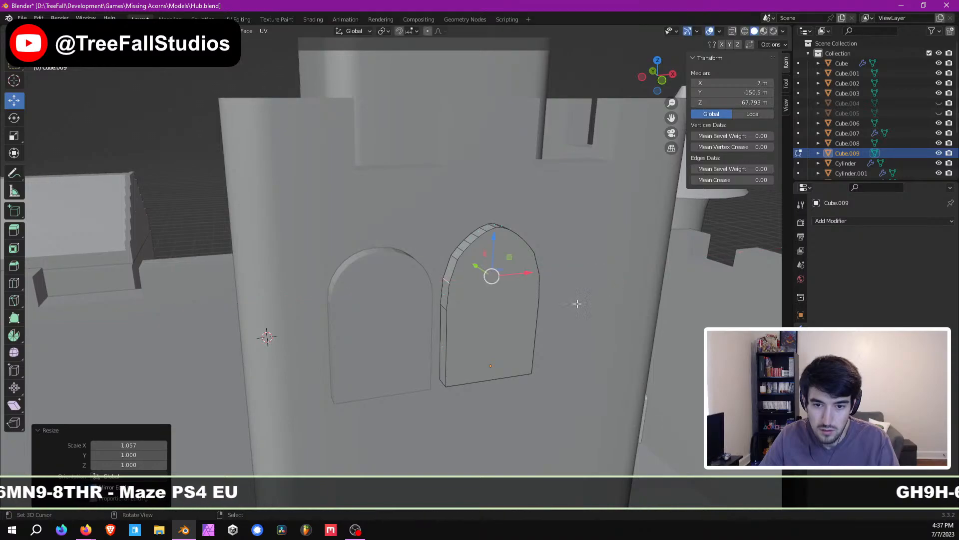
middle_drag(574, 302, 442, 280)
key(Tab)
scroll(509, 277, down, 3)
scroll(504, 316, up, 3)
Step: Lower the third pair of side edges on the pointed arch about 0.597 m and widen them along X
key(Tab)
scroll(410, 277, up, 2)
click(501, 265)
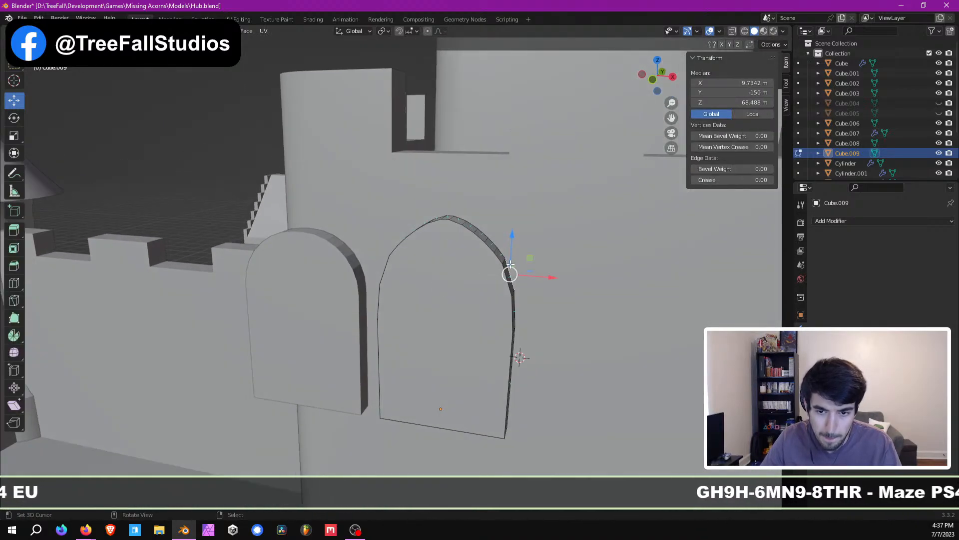
right_click(505, 261)
middle_drag(504, 261, 551, 277)
shift+right_click(472, 268)
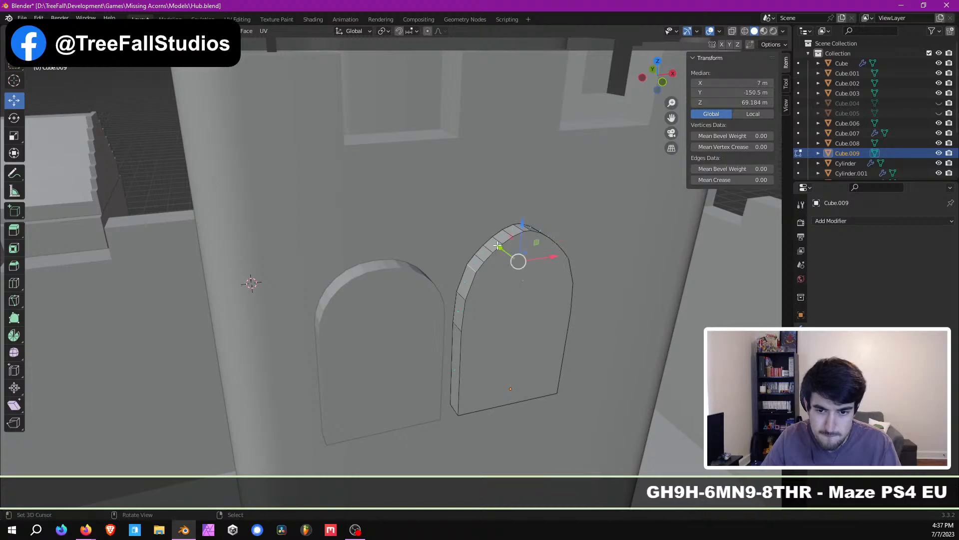
drag(523, 231, 522, 240)
middle_drag(522, 241, 498, 217)
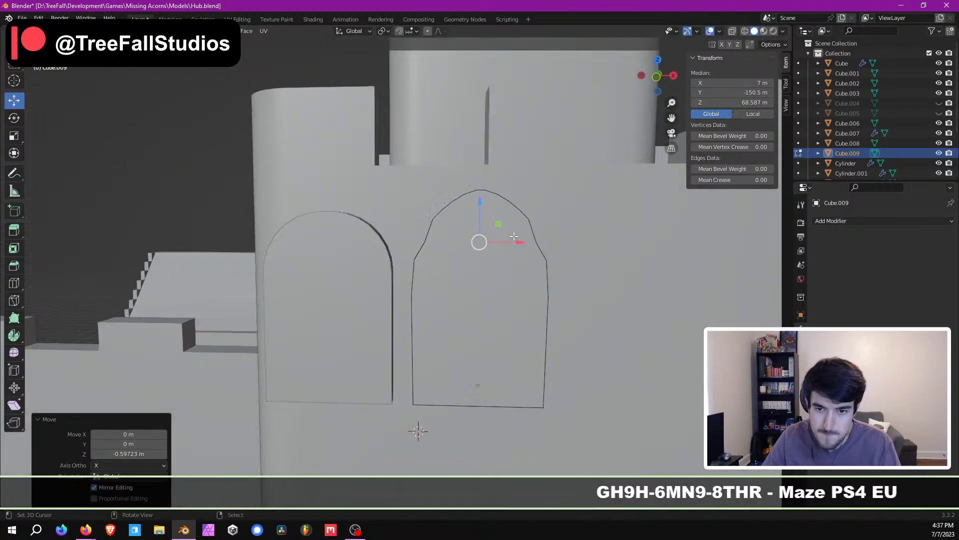
key(s)
key(x)
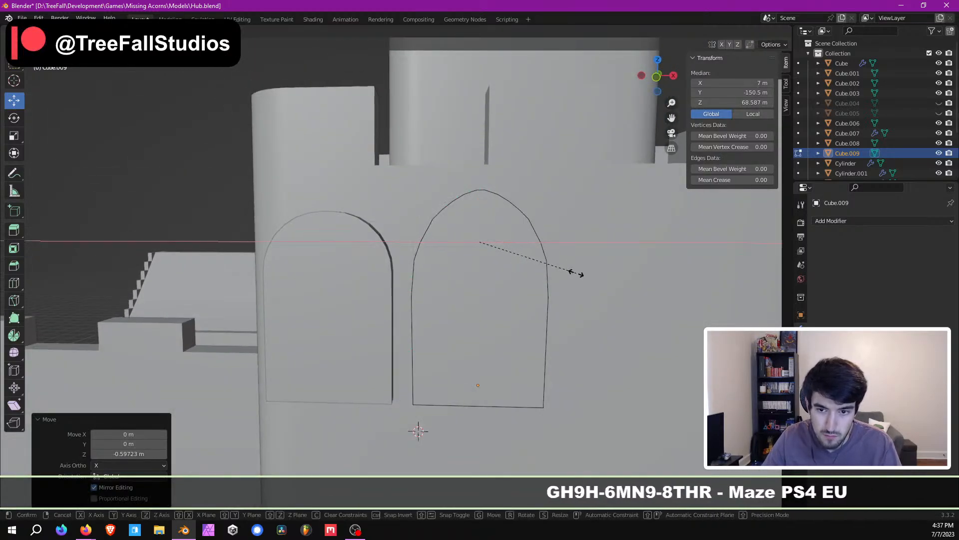
click(574, 276)
Step: Lower the fourth pair of side edges on the pointed arch about 0.206 m and scale them 1.059 along X
middle_drag(570, 278, 535, 282)
right_click(469, 246)
mouse_move(468, 245)
middle_down()
mouse_move(478, 245)
mouse_move(458, 241)
middle_up()
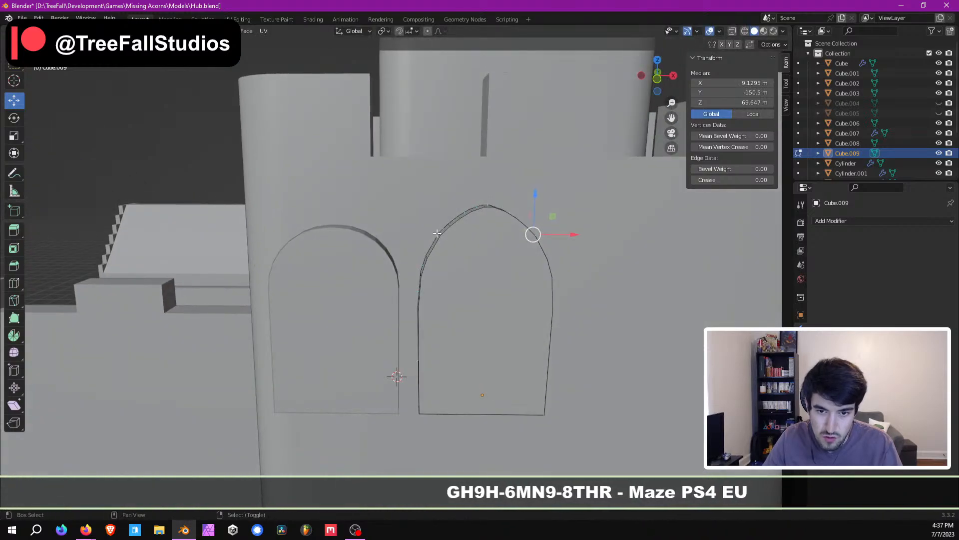
shift+right_click(437, 234)
drag(488, 197, 486, 202)
key(s)
key(x)
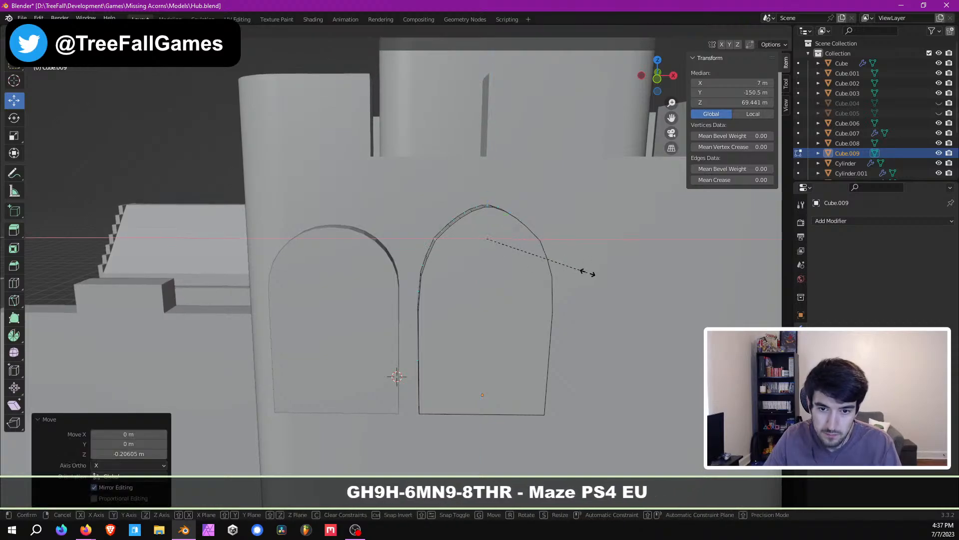
click(583, 272)
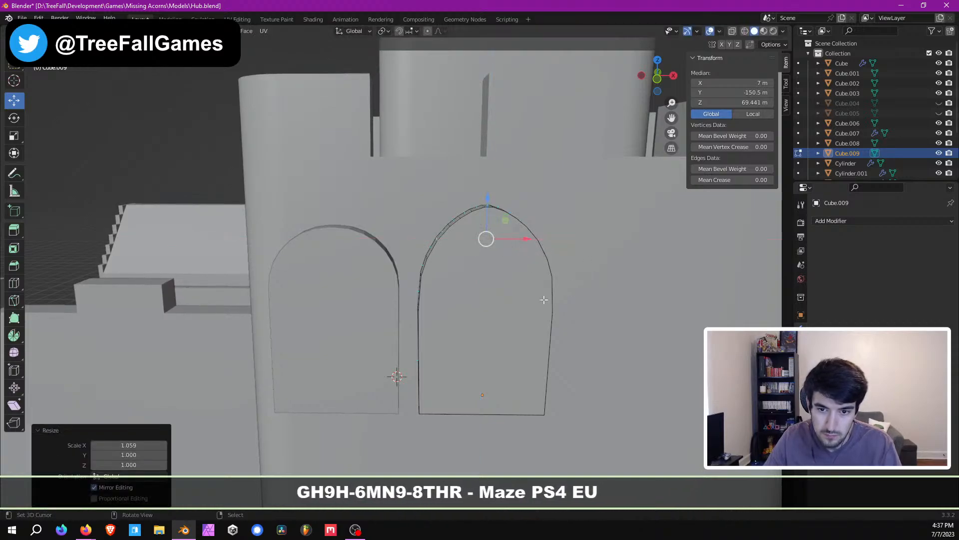
Step: Move the apex edge of the pointed arch along Z to a height of about 70.84 m
middle_drag(542, 295, 473, 325)
key(Tab)
scroll(533, 291, down, 3)
middle_drag(452, 285, 421, 247)
scroll(489, 284, up, 2)
scroll(430, 282, up, 3)
scroll(417, 301, down, 1)
scroll(418, 300, down, 1)
key(Tab)
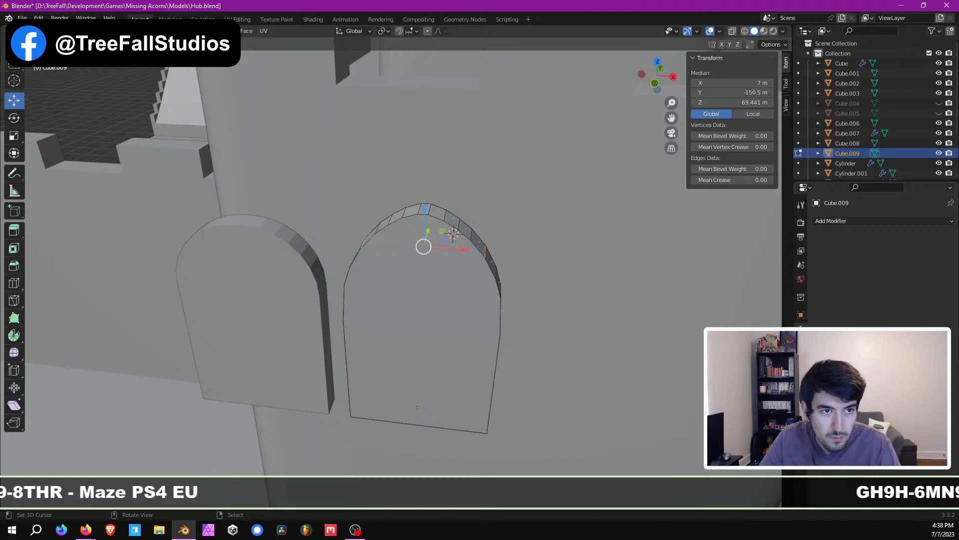
key(alt+a)
right_click(418, 205)
key(g)
key(z)
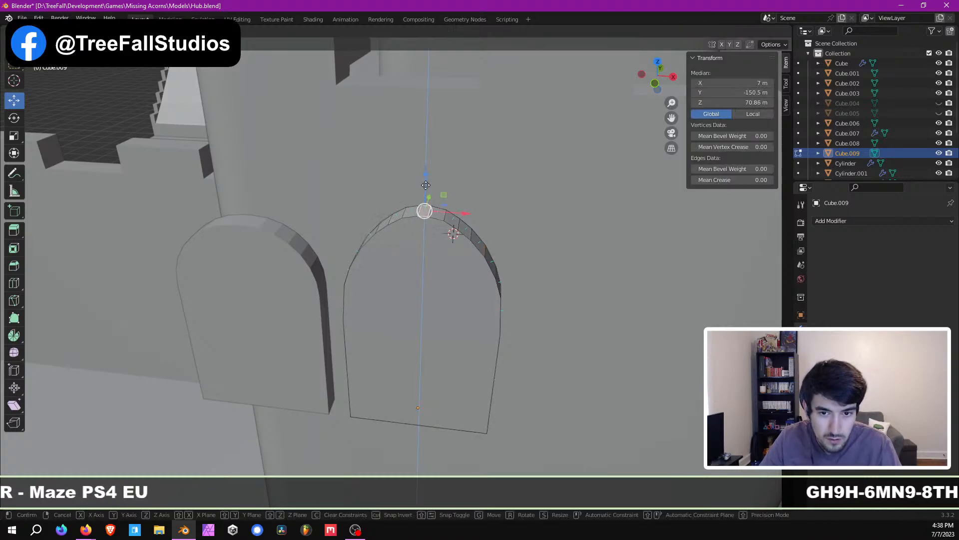
click(419, 209)
key(Tab)
middle_drag(460, 265, 475, 238)
Step: Scale the whole pointed block narrower along X to a width of about 5.54 m
key(Tab)
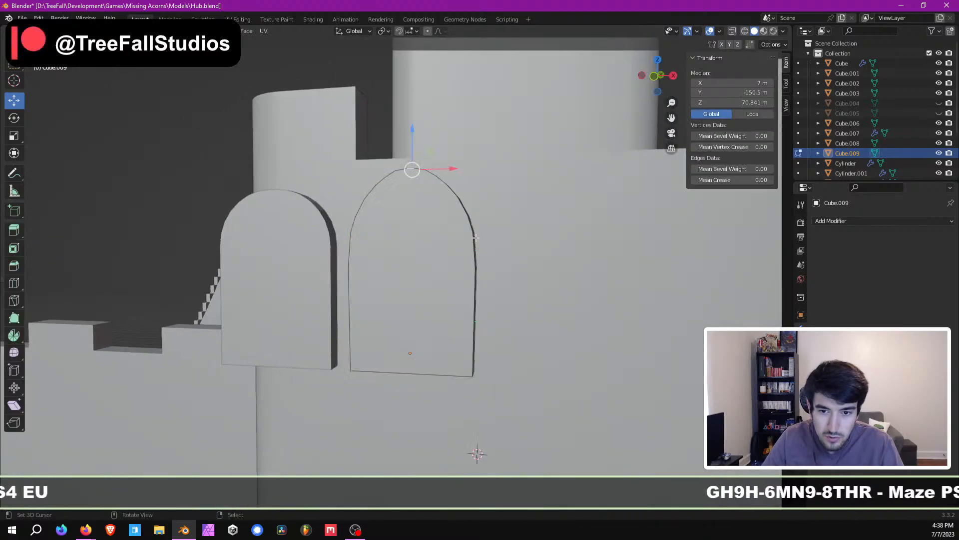
middle_drag(478, 273, 514, 278)
key(a)
key(s)
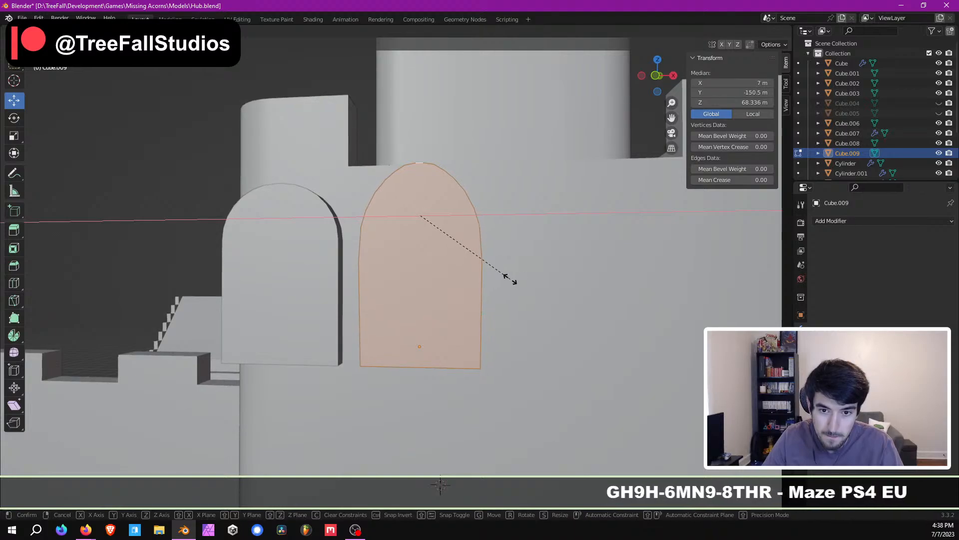
click(502, 279)
key(Tab)
Step: Select the round-arched block and compare both window blocks on the keep wall from several angles and distances
scroll(494, 294, down, 4)
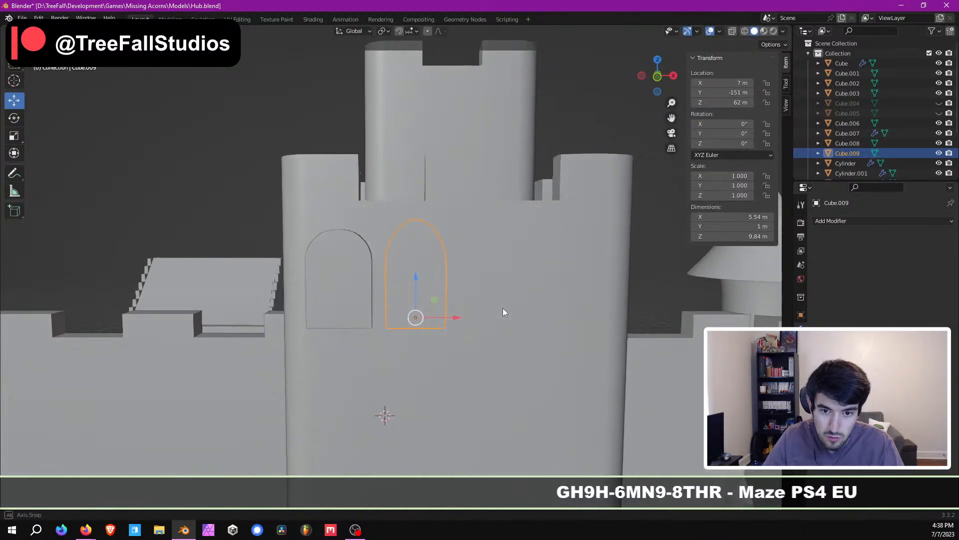
middle_drag(495, 303, 501, 323)
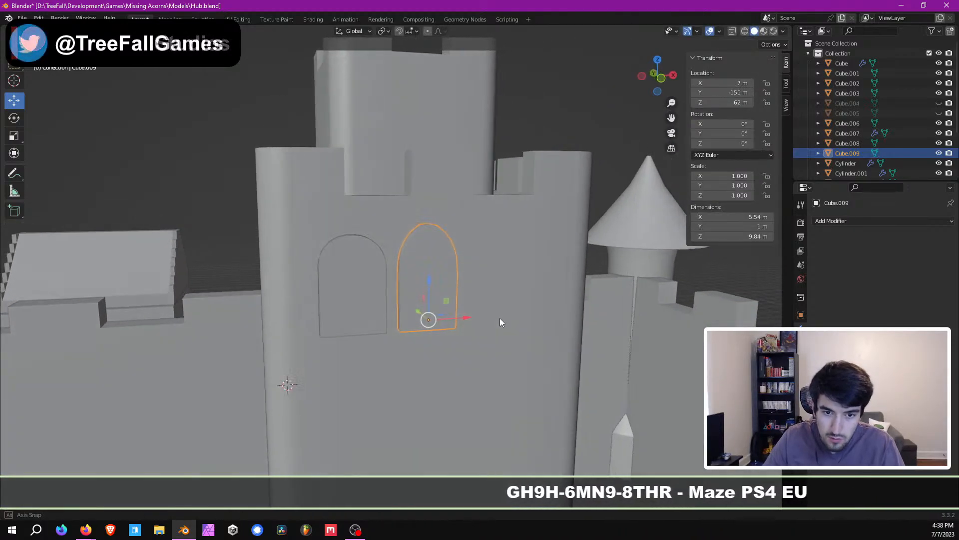
click(370, 298)
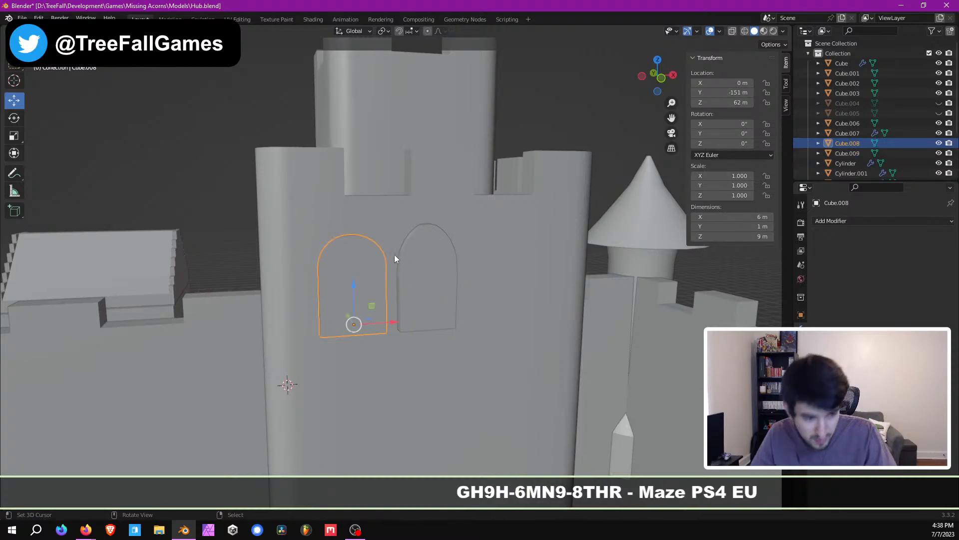
key(Tab)
scroll(415, 250, up, 2)
middle_drag(415, 250, 385, 227)
key(Tab)
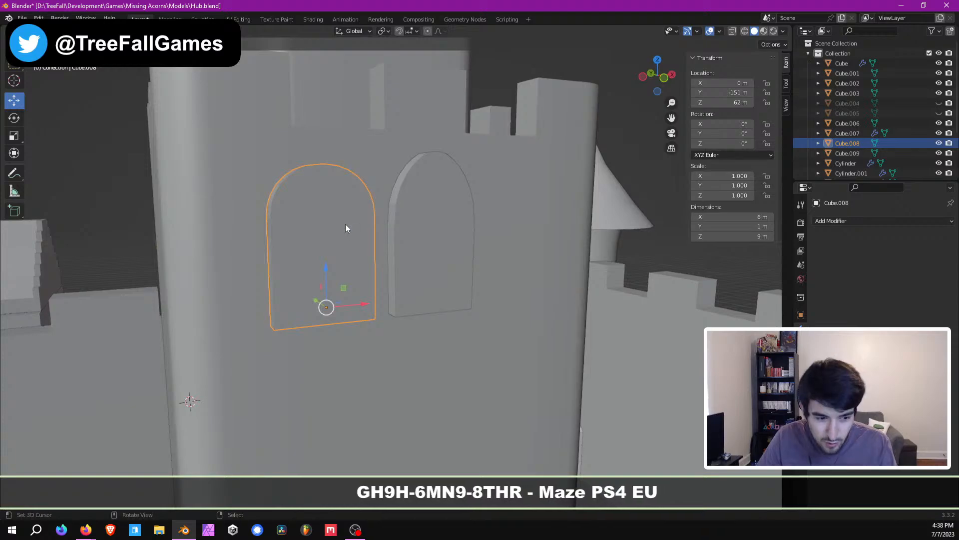
middle_drag(328, 234, 306, 264)
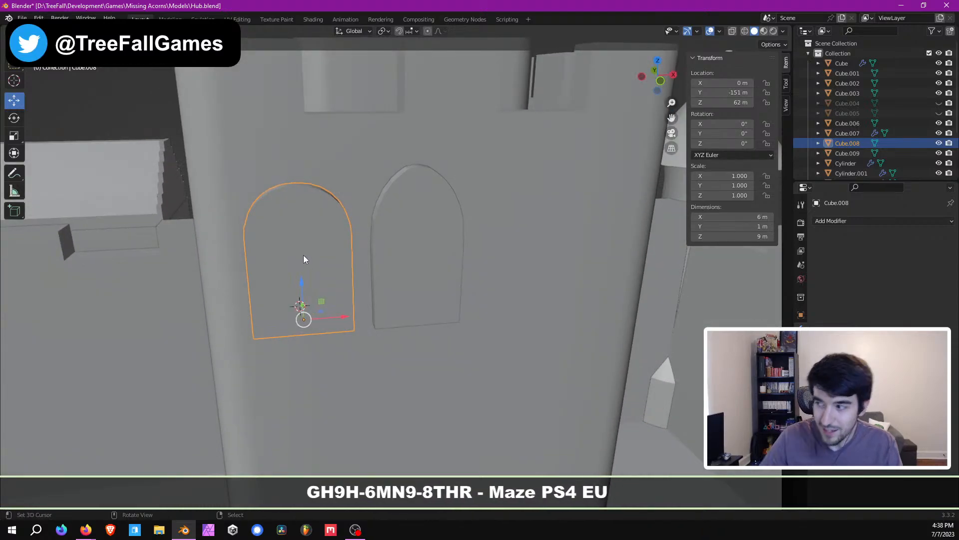
middle_drag(385, 225, 439, 213)
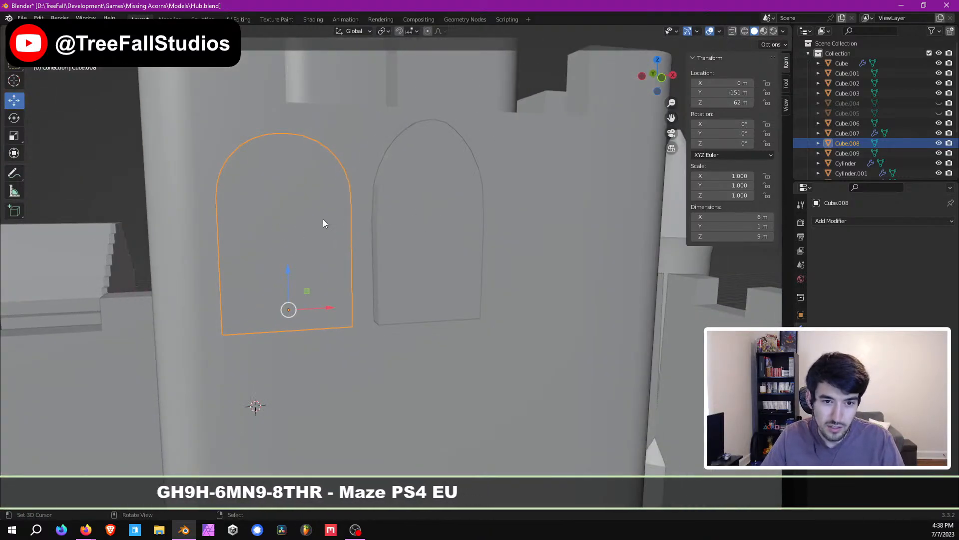
middle_drag(342, 214, 416, 210)
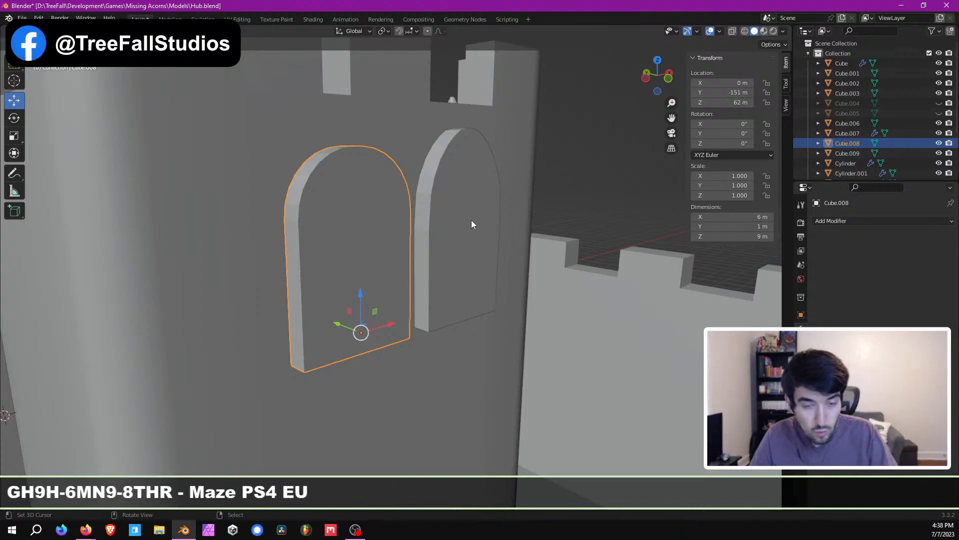
scroll(251, 238, down, 4)
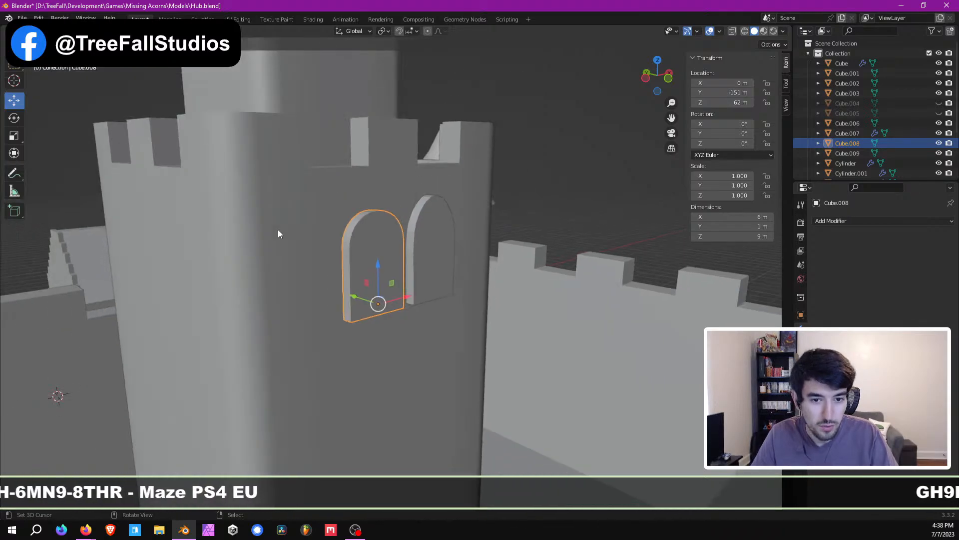
middle_drag(306, 236, 428, 240)
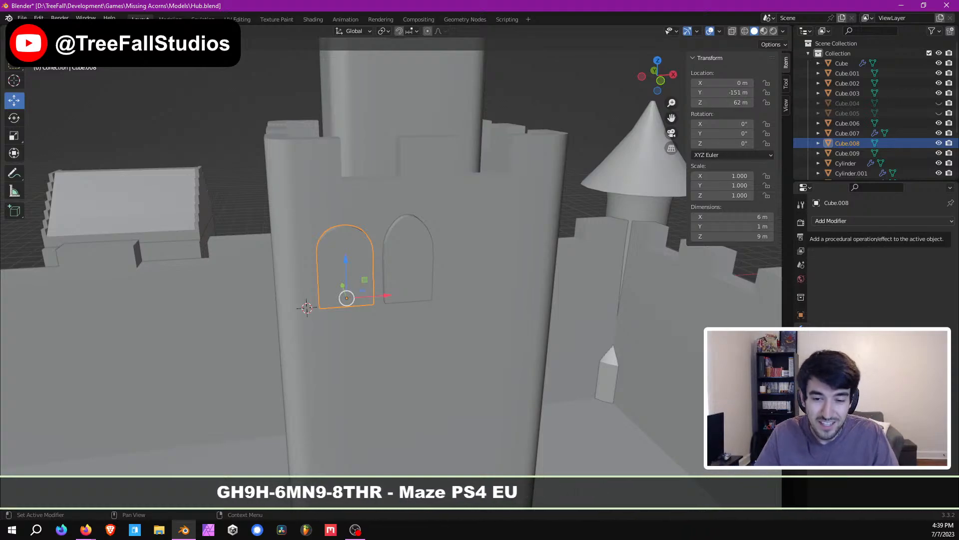
middle_drag(446, 282, 489, 240)
scroll(481, 229, up, 2)
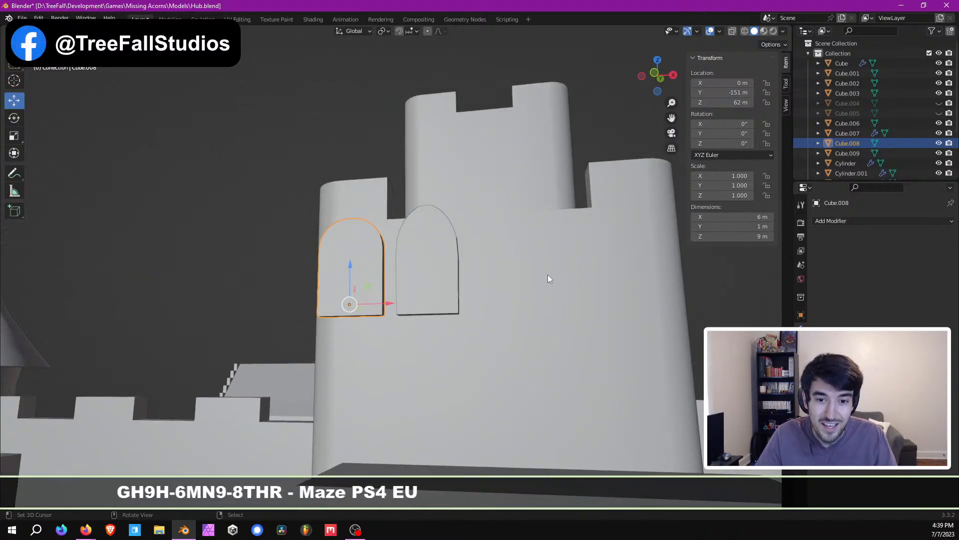
middle_drag(401, 300, 498, 321)
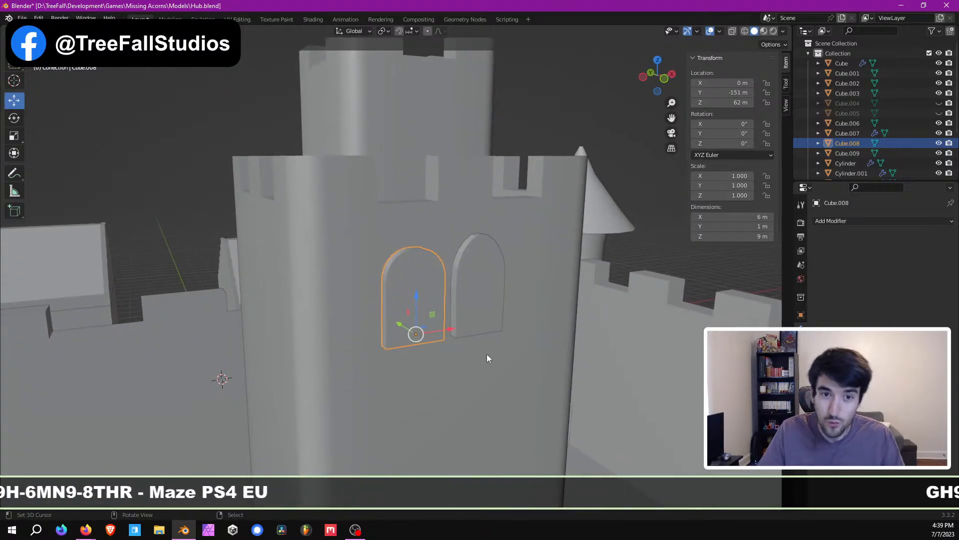
Step: Inset the front face of the round-arched block by 1 m to form a window frame
middle_drag(476, 328, 408, 320)
scroll(427, 334, up, 3)
key(Tab)
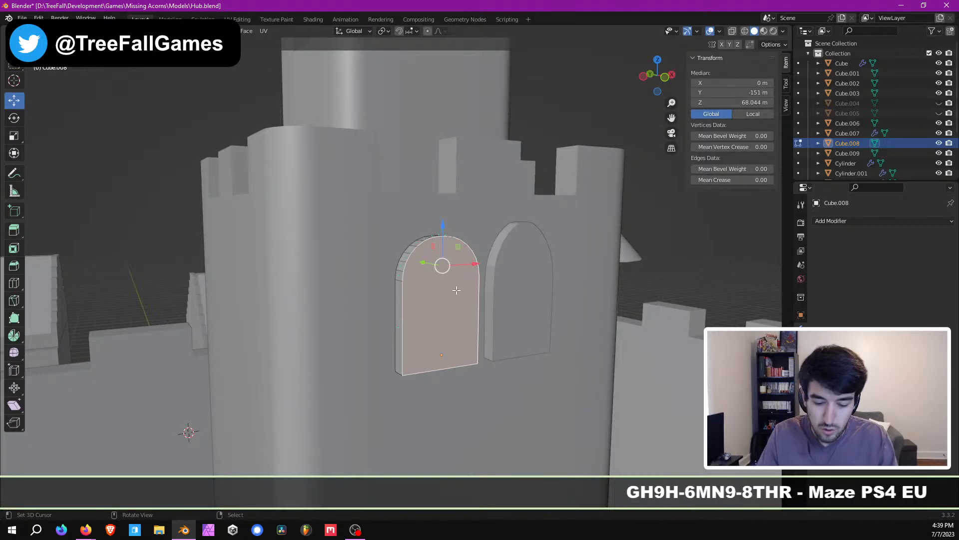
text(1)
key(Return)
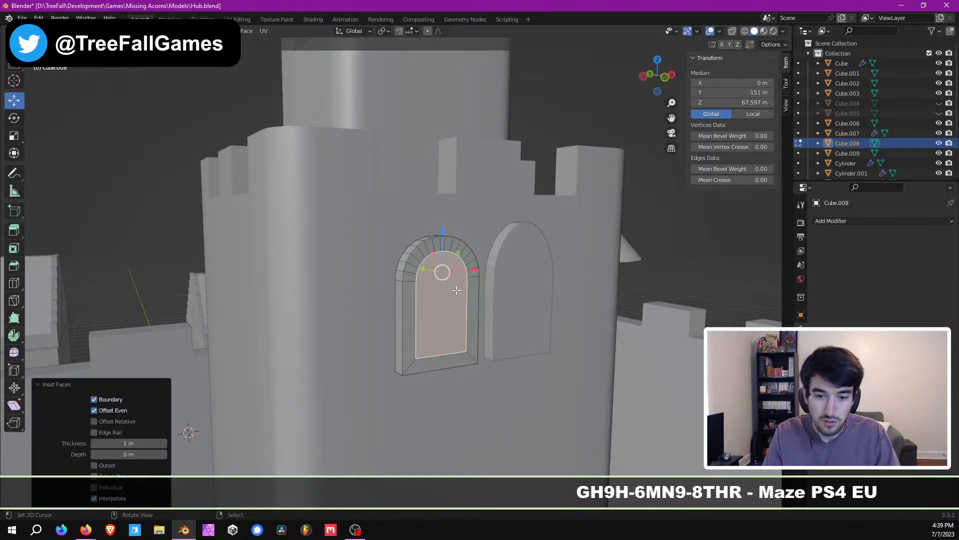
Step: Extrude the inset face of the round-arched window about 0.576 m inward to recess the pane
middle_drag(432, 284, 399, 331)
shift+middle_drag(399, 330, 397, 215)
scroll(381, 275, up, 4)
shift+middle_drag(381, 275, 447, 259)
scroll(334, 326, down, 4)
scroll(447, 259, up, 3)
key(g)
key(y)
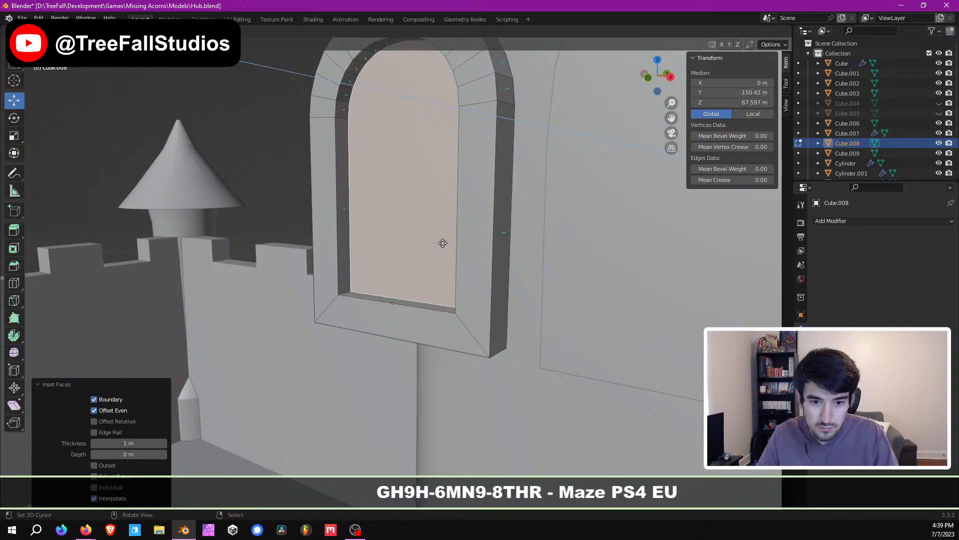
click(427, 254)
Step: Add a single loop cut across each of the two uprights of the round-arched window's frame
middle_drag(427, 255, 265, 267)
scroll(515, 319, up, 3)
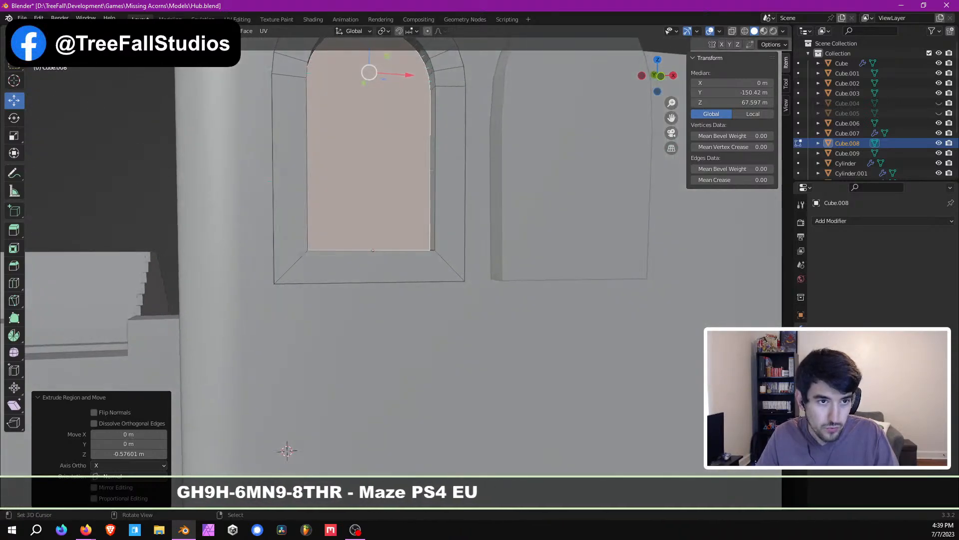
click(91, 31)
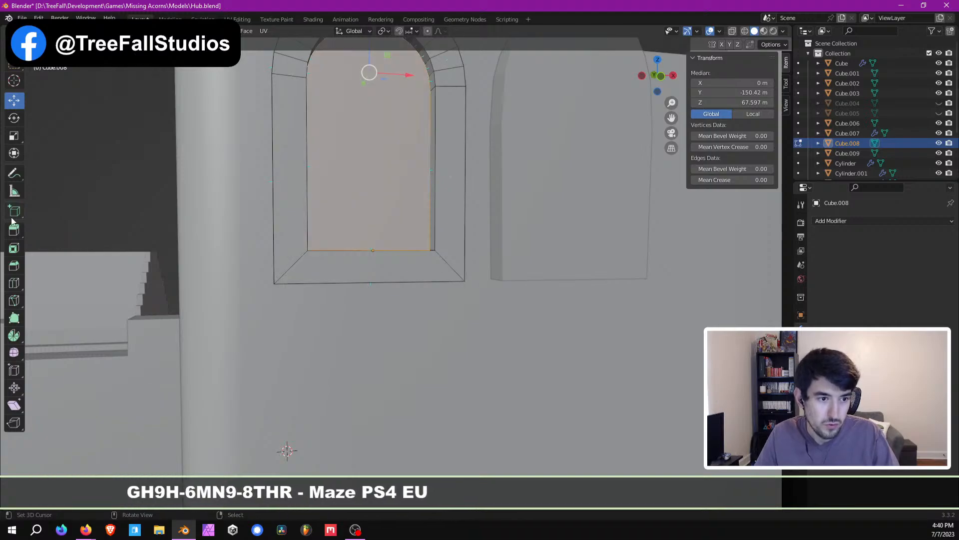
click(14, 283)
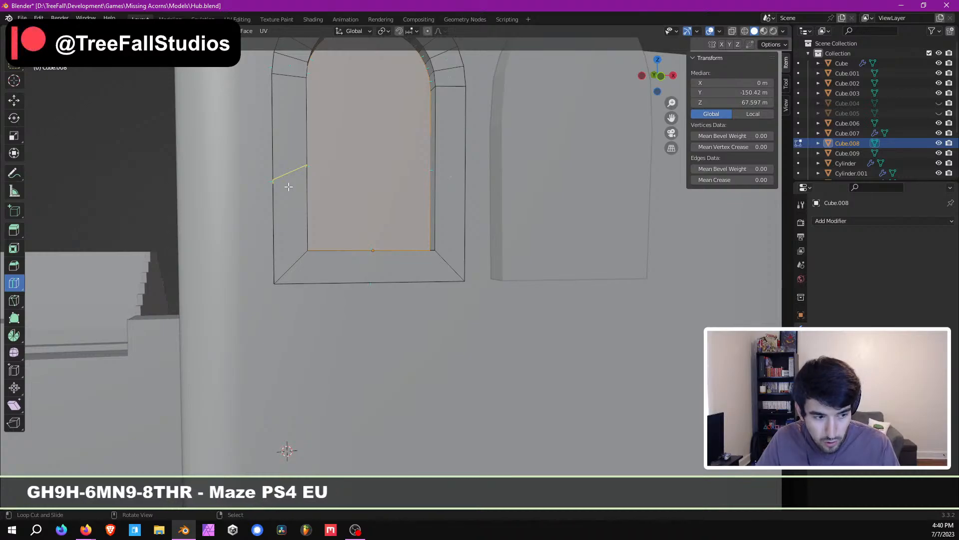
click(289, 187)
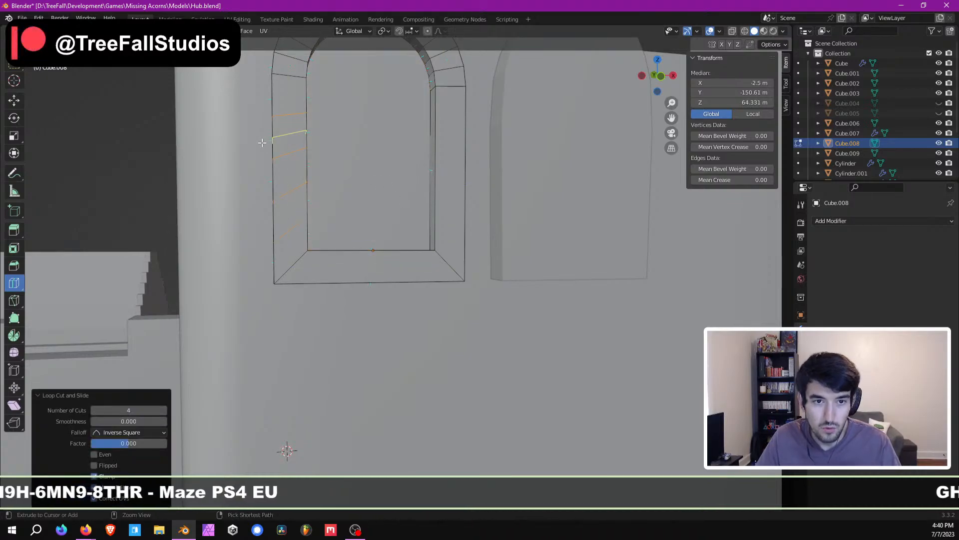
key(ctrl+z)
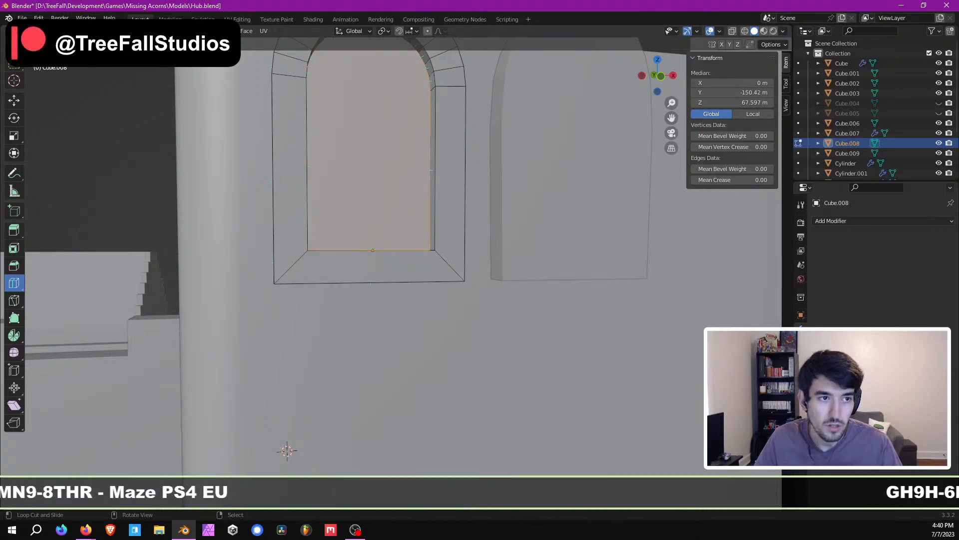
click(289, 151)
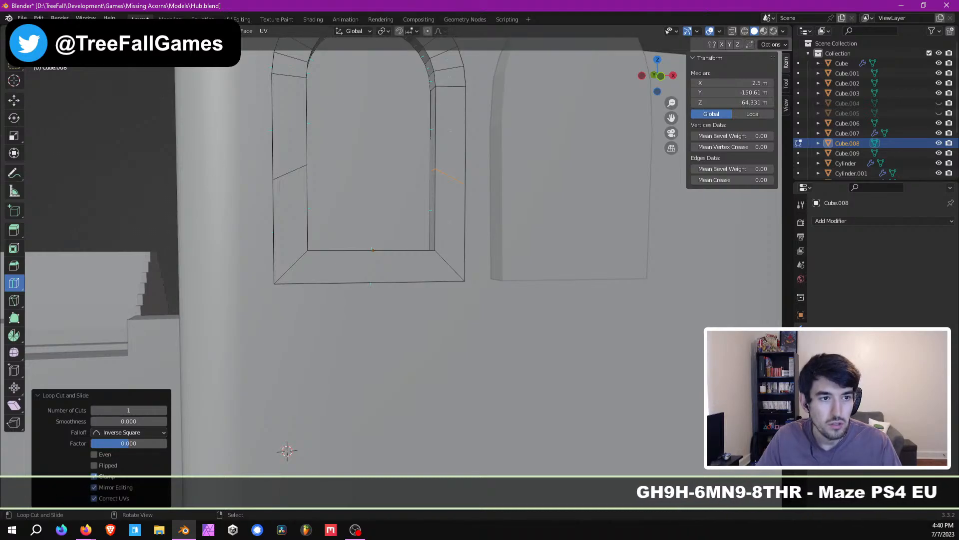
Step: Select the loop-cut edge on the frame's left upright and lower it 2 m along Z
key(1)
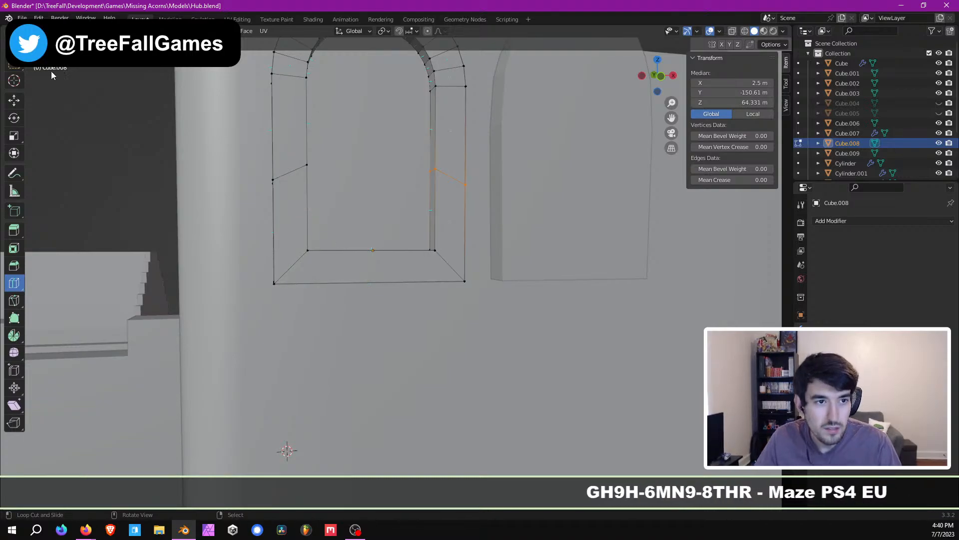
click(12, 102)
click(276, 189)
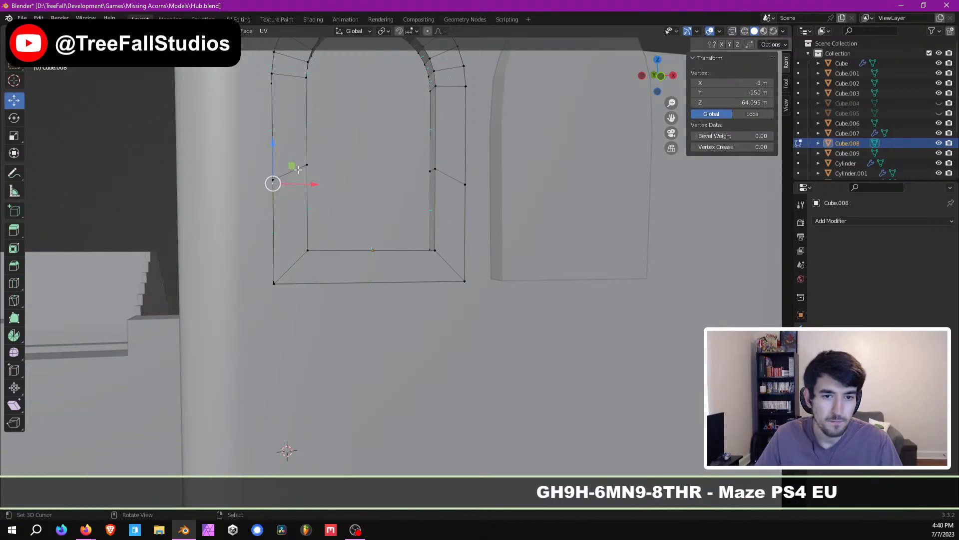
middle_drag(297, 170, 326, 170)
alt+right_click(319, 170)
middle_drag(326, 168, 273, 128)
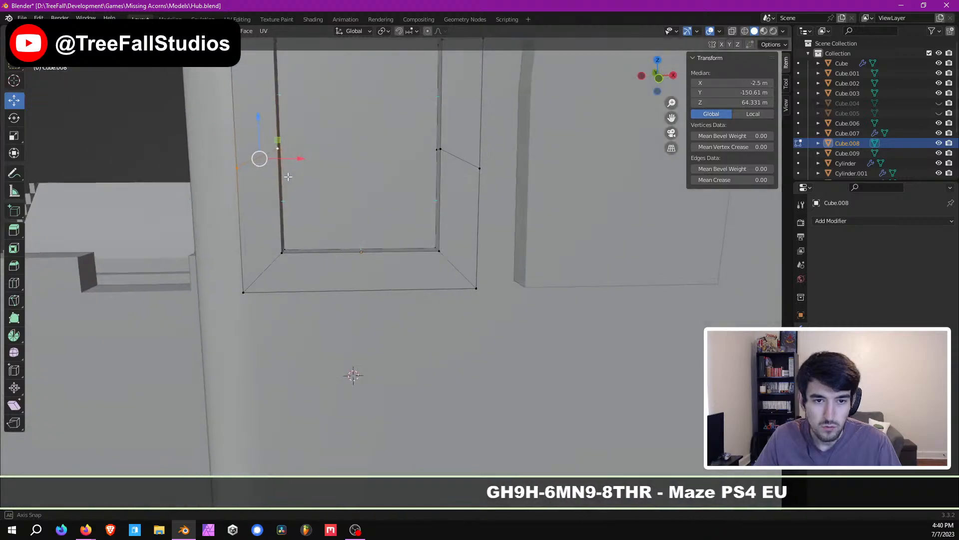
scroll(273, 128, down, 1)
drag(283, 145, 292, 209)
Step: Level the lowered cut edge on the left upright by scaling it to 0 along Z and check it from the front
scroll(304, 283, up, 3)
shift+middle_drag(267, 209, 346, 225)
scroll(344, 225, up, 6)
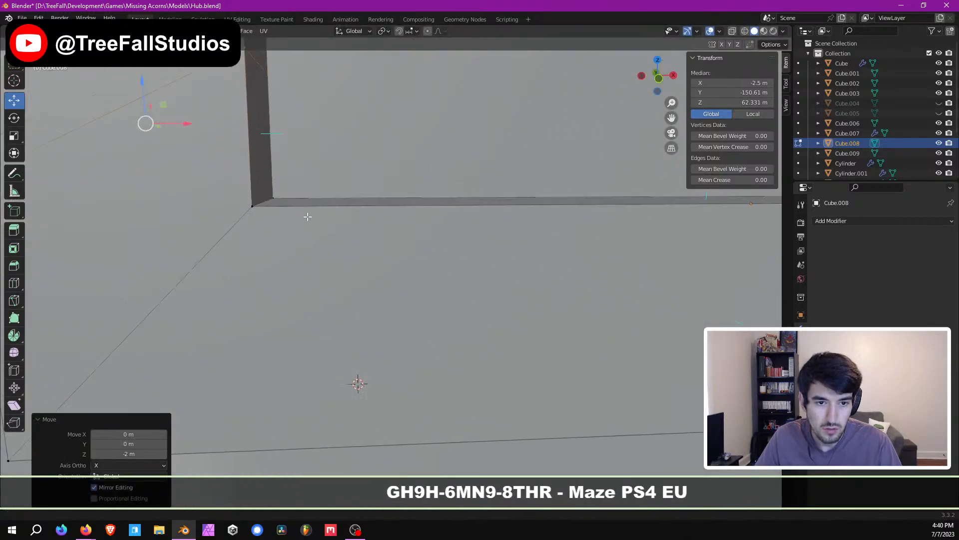
scroll(307, 217, down, 4)
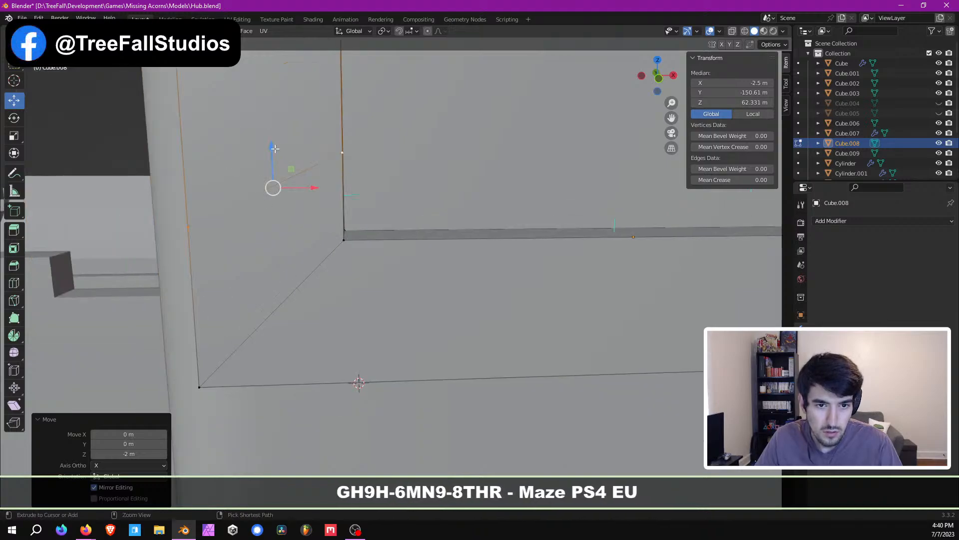
drag(275, 148, 267, 175)
middle_drag(191, 221, 215, 217)
middle_drag(351, 183, 344, 189)
drag(344, 188, 344, 188)
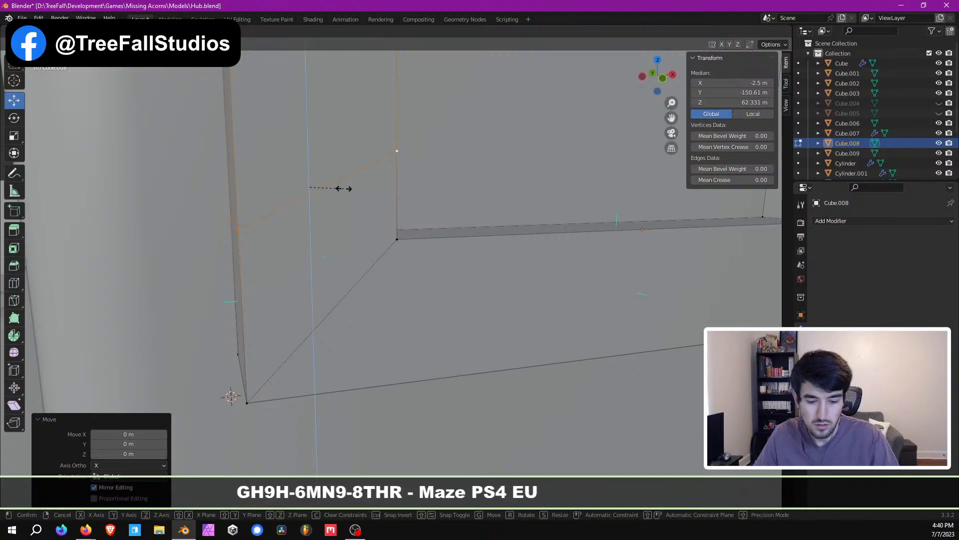
key(0)
key(Return)
middle_drag(344, 189, 314, 200)
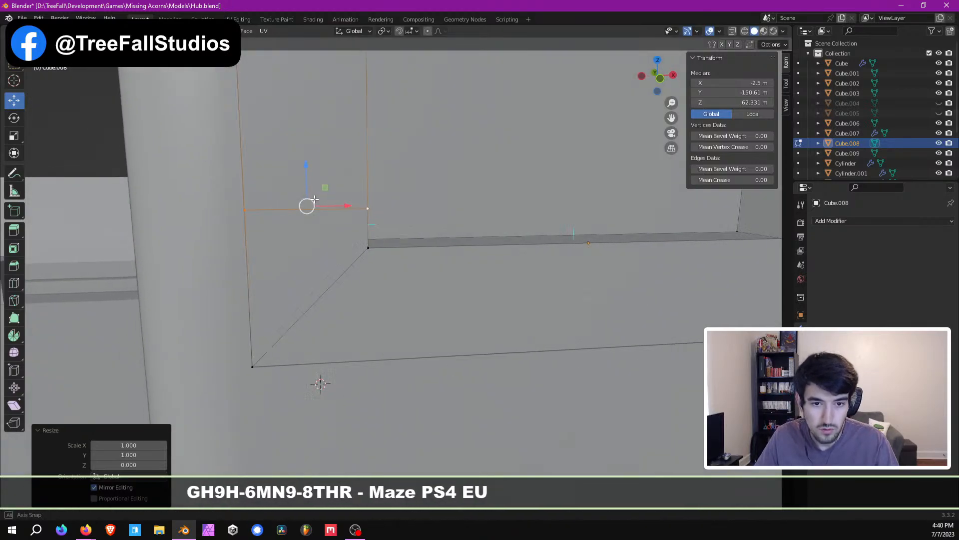
key(KP_1)
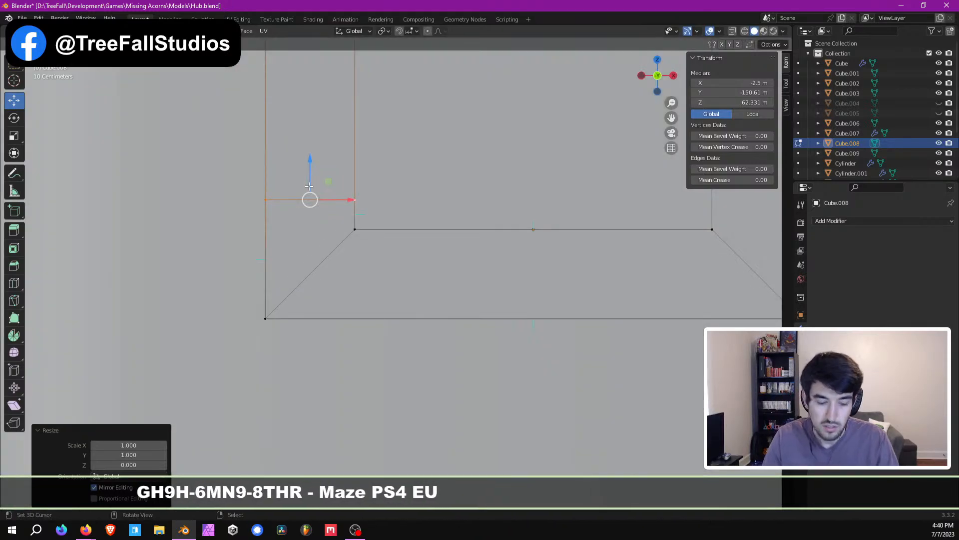
Step: Show the model in wireframe and lower the left upright's cut edge a further 0.3 m along Z
key(z)
key(4)
scroll(310, 187, up, 6)
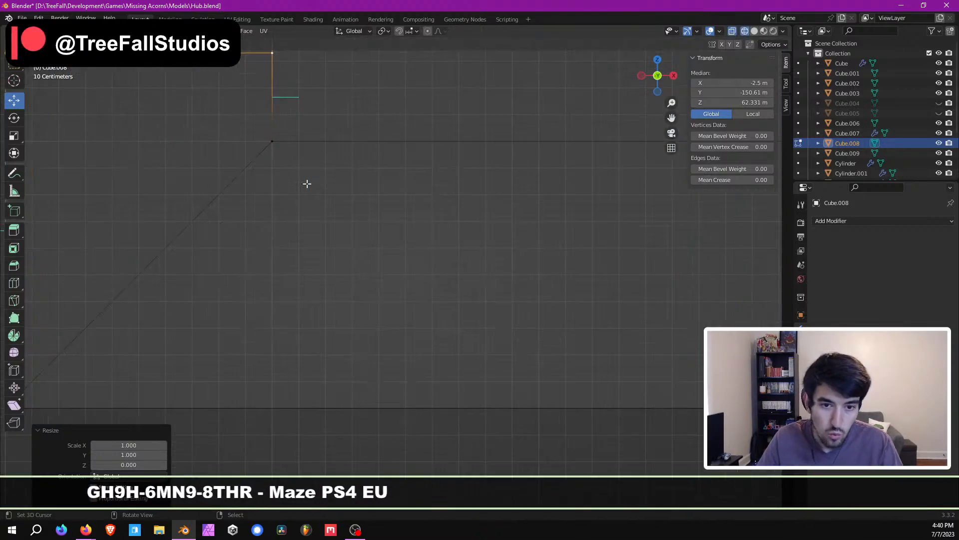
shift+middle_drag(306, 184, 451, 297)
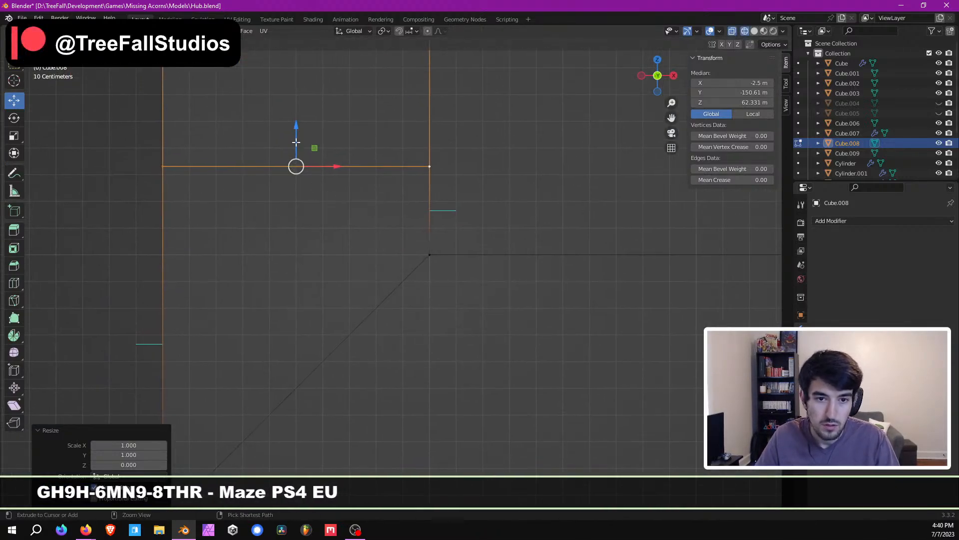
drag(297, 142, 305, 218)
scroll(422, 231, up, 3)
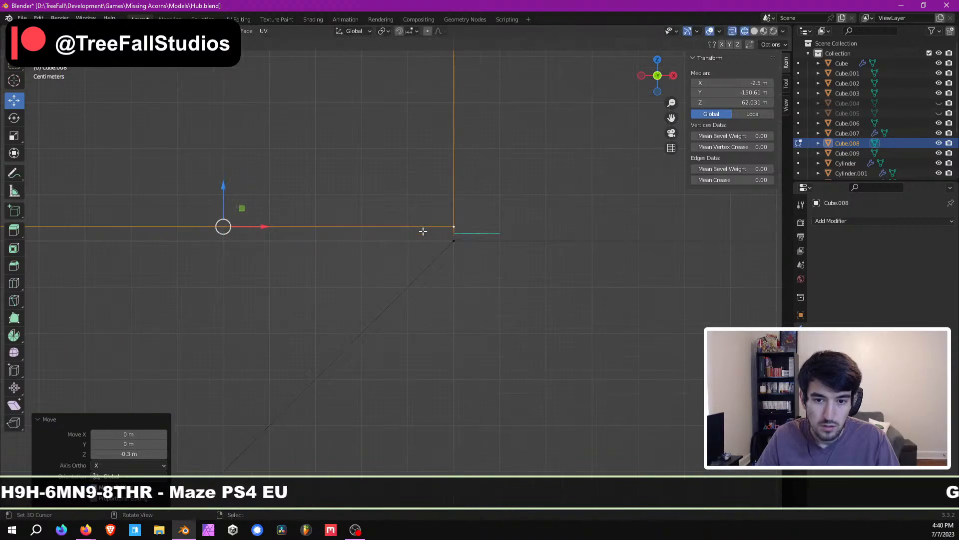
Step: Nudge the left upright's cut edge down another 0.03 m along Z to meet the frame's inner bottom corner
scroll(280, 210, up, 2)
key(g)
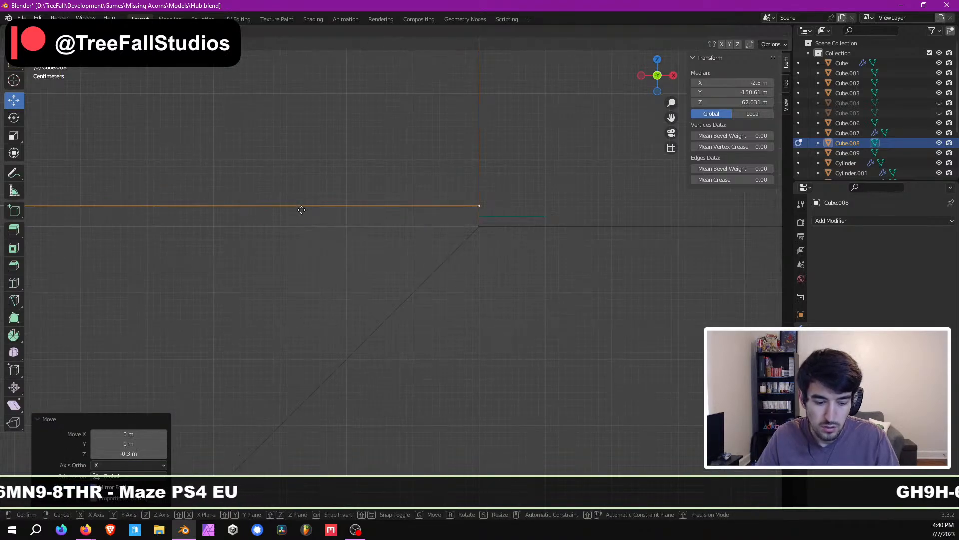
key(z)
click(300, 230)
scroll(300, 254, down, 3)
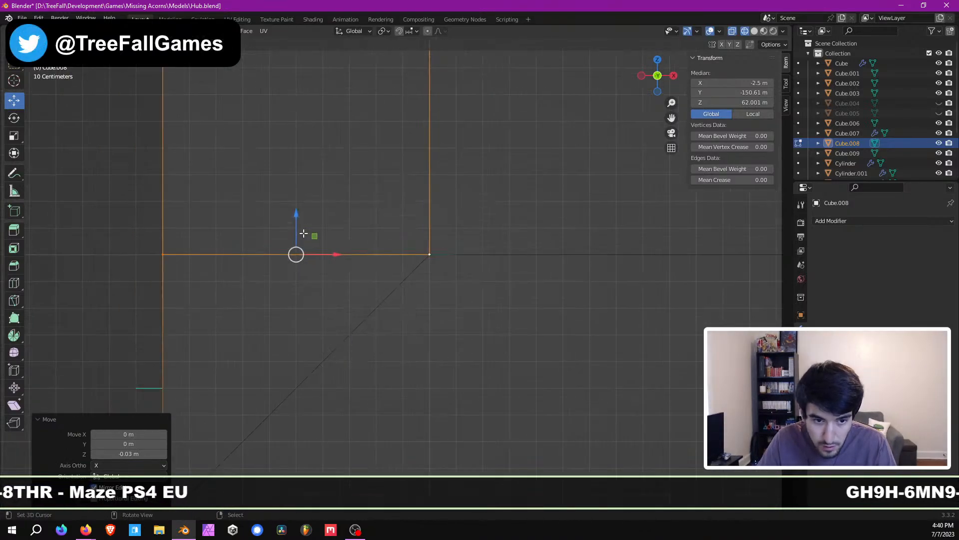
scroll(293, 238, down, 2)
Step: Return to solid shading and set the left cut edge's Z position to exactly 62 m
mouse_move(291, 236)
middle_down()
mouse_move(379, 259)
mouse_move(452, 254)
mouse_move(433, 227)
mouse_move(377, 248)
mouse_move(360, 240)
mouse_move(420, 266)
mouse_move(547, 246)
mouse_move(409, 245)
mouse_move(370, 270)
middle_up()
key(z)
click(424, 243)
middle_drag(452, 268, 476, 242)
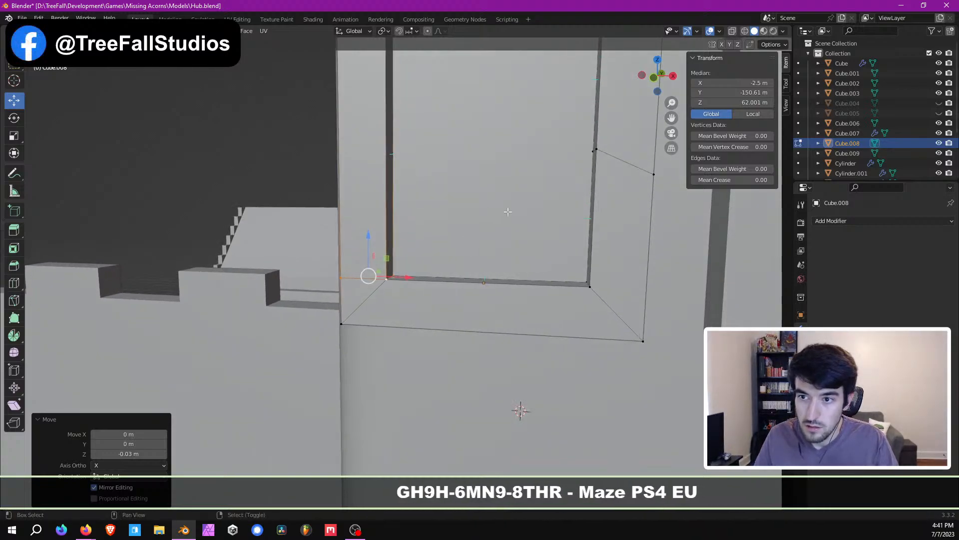
shift+middle_drag(507, 211, 466, 217)
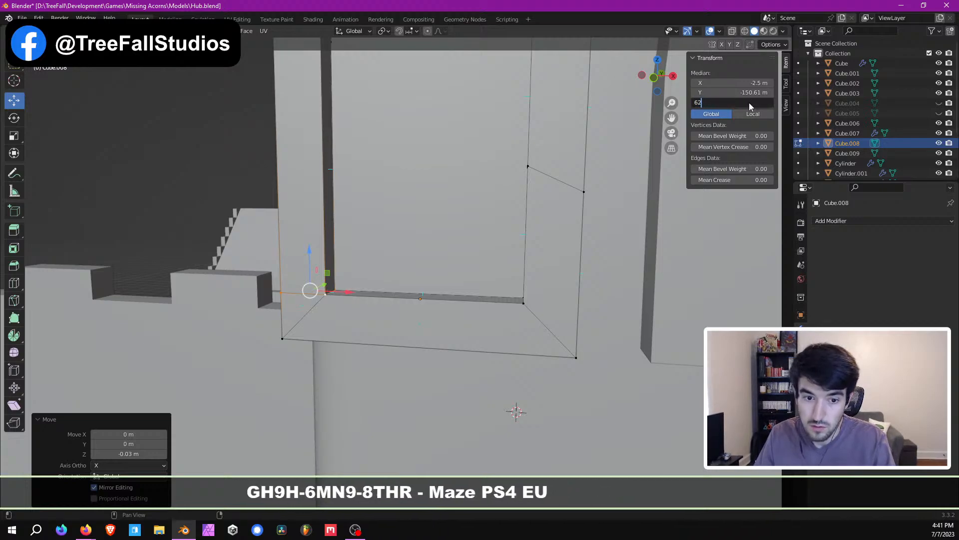
Step: Select the cut edge on the frame's right upright, flatten it to 0 along Z and set its Z position to 62 m
click(533, 175)
key(g)
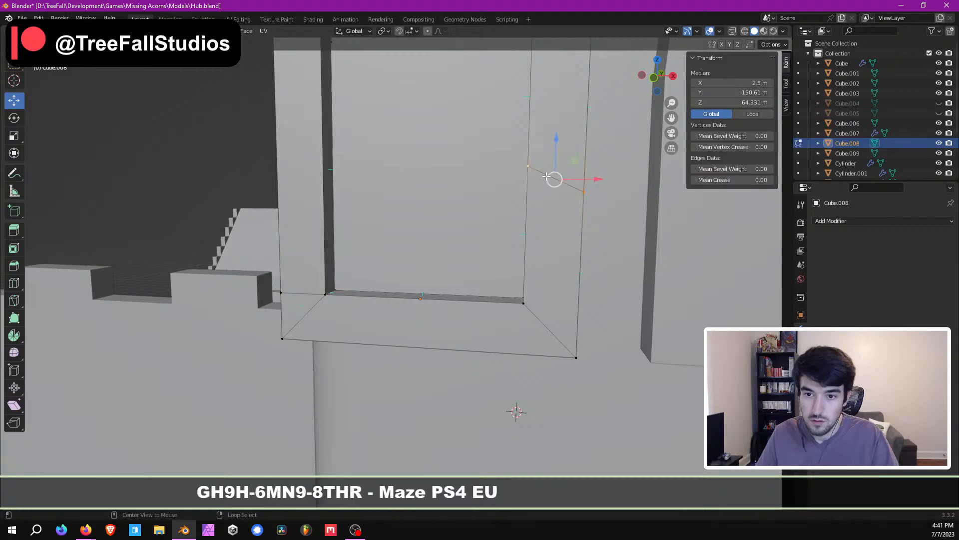
key(z)
key(0)
key(Return)
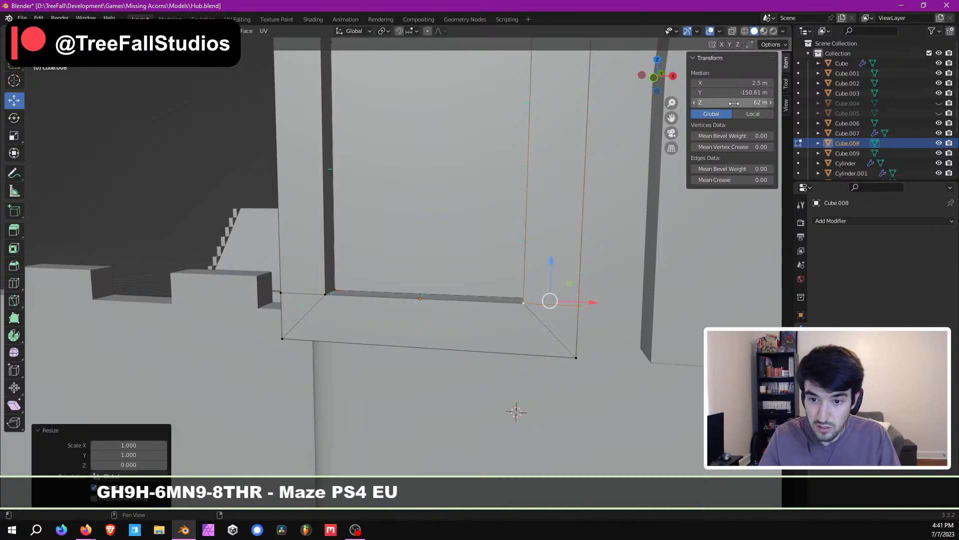
Step: Select the whole round-arched window mesh and merge its vertices by distance
key(l)
scroll(423, 278, down, 5)
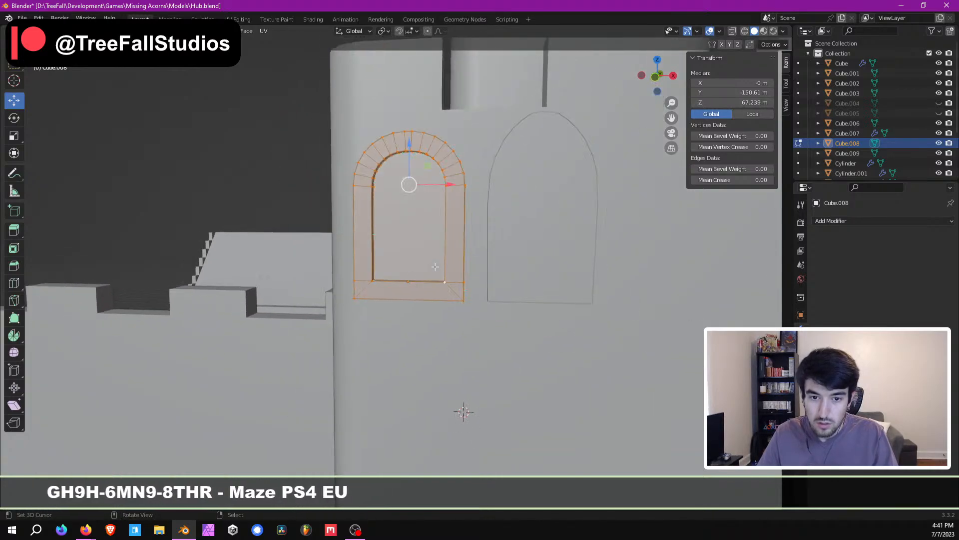
click(184, 31)
mouse_move(221, 101)
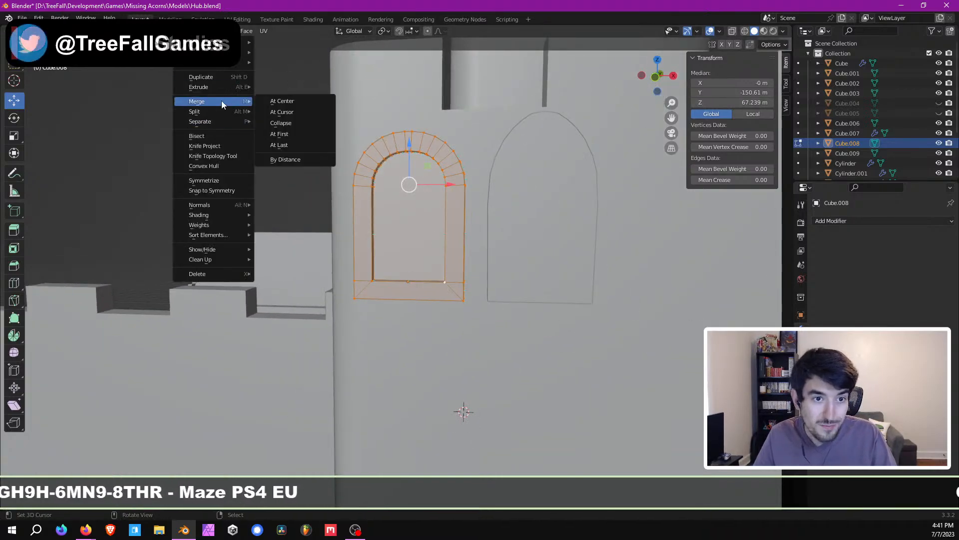
click(285, 158)
Step: Examine the merged vertices at the lower inner corners of the round-arched window's frame
middle_drag(365, 245, 364, 276)
scroll(398, 282, up, 5)
click(393, 309)
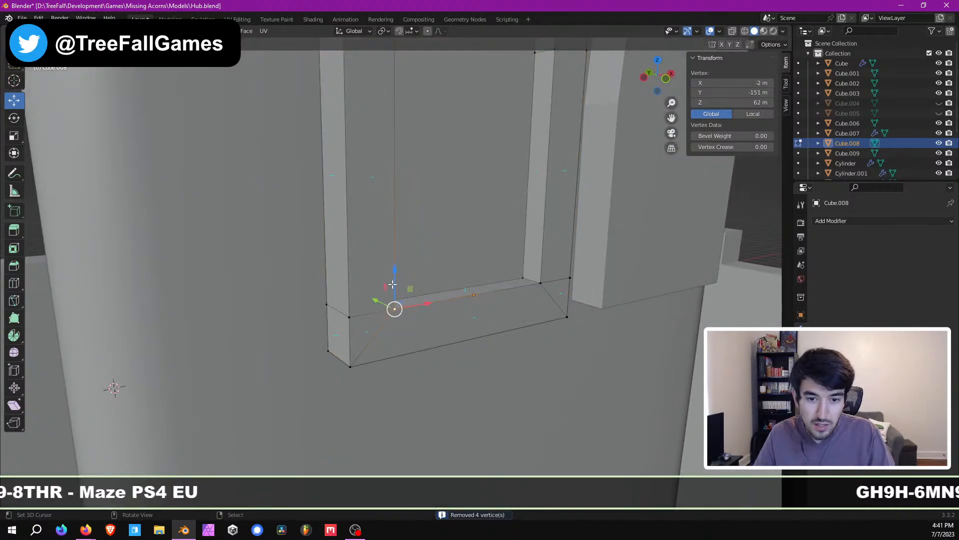
middle_drag(507, 276, 436, 244)
click(522, 279)
right_click(506, 276)
middle_drag(305, 298, 605, 292)
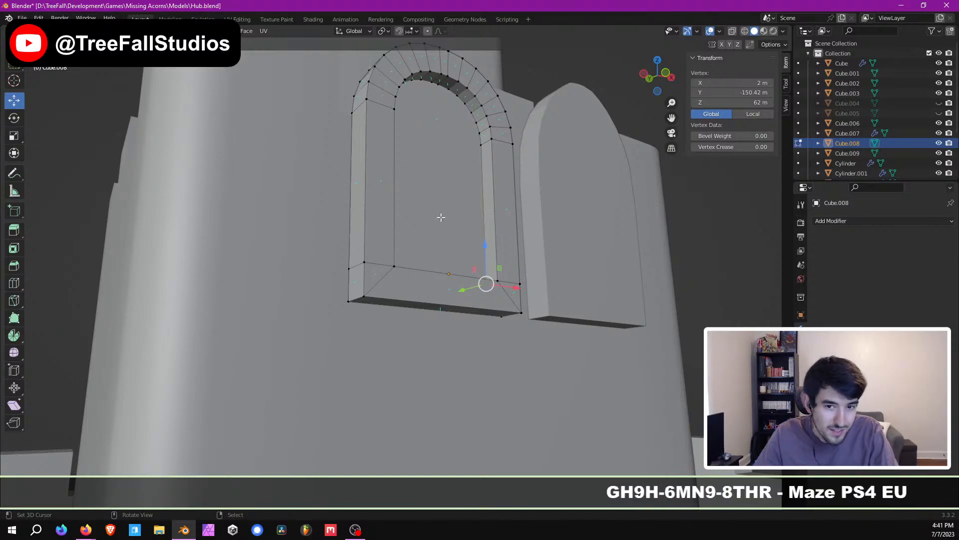
middle_drag(441, 217, 275, 125)
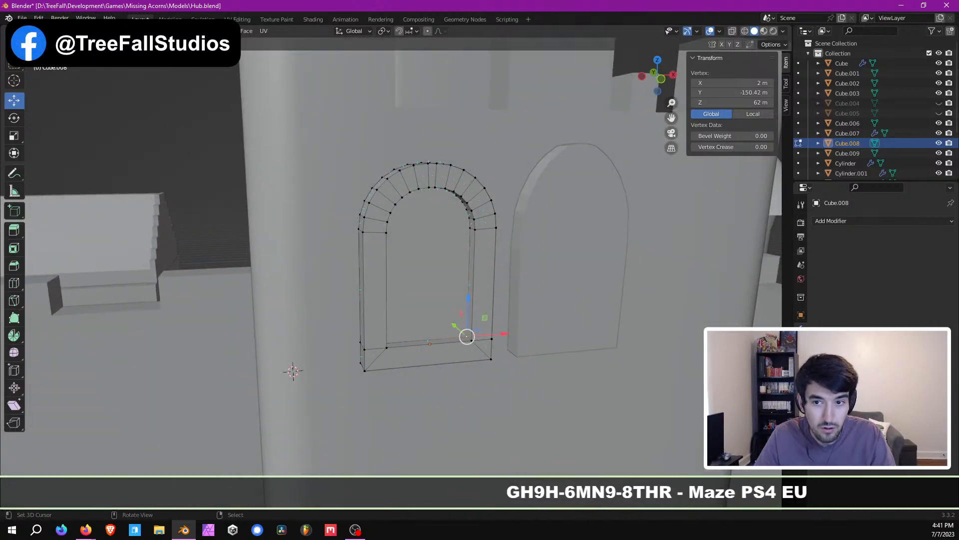
Step: Extrude the faces along the bottom of the round-arched frame 1 m forward to form a sill, and return to Object Mode
key(3)
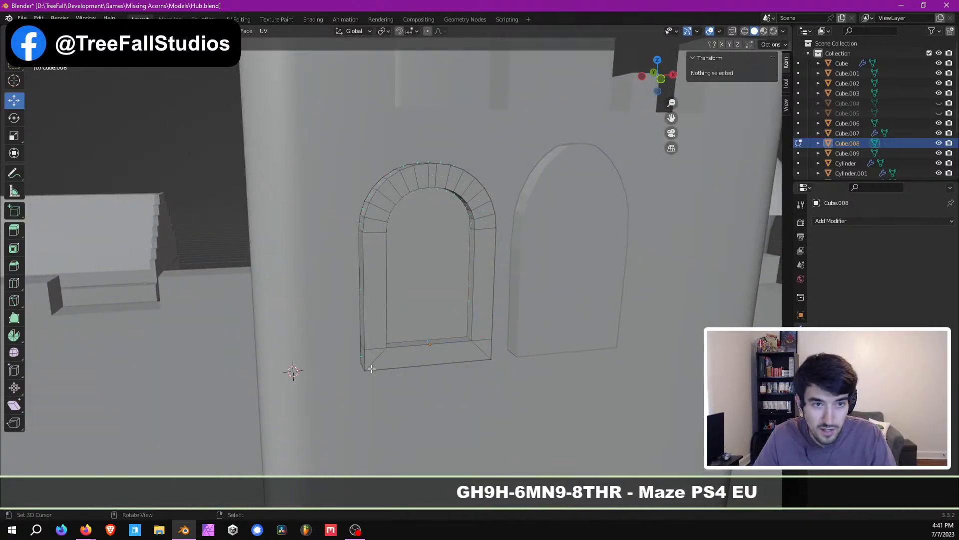
shift+right_click(378, 354)
middle_drag(484, 347, 331, 334)
right_click(517, 374)
key(Tab)
Step: Move the pointed-arch window along X, well clear of the keep
scroll(372, 353, down, 3)
click(471, 313)
scroll(471, 313, down, 5)
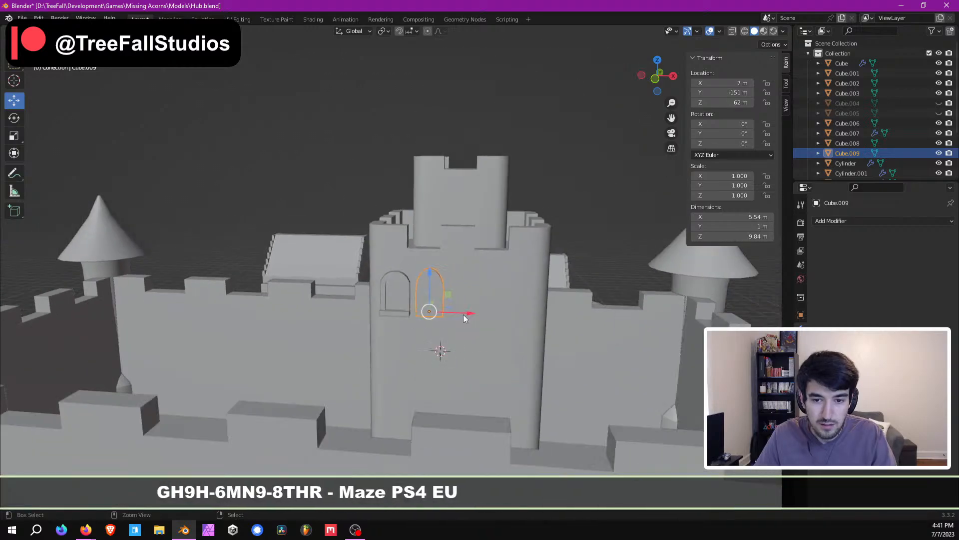
drag(463, 314, 179, 358)
Step: Select the round-arched window and move it 10 m along Y toward the keep's wall
click(415, 290)
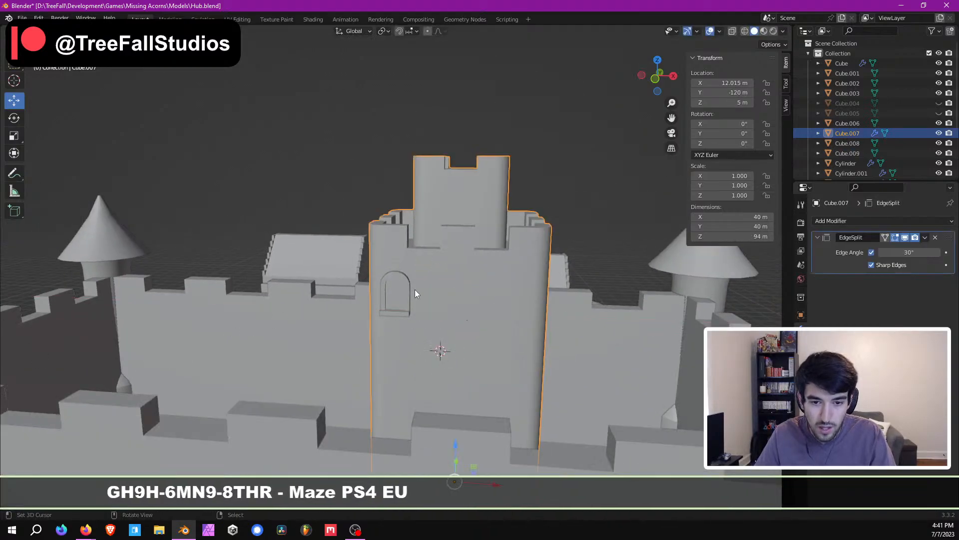
click(407, 299)
scroll(406, 299, up, 5)
middle_drag(418, 291, 345, 269)
shift+middle_drag(346, 269, 322, 380)
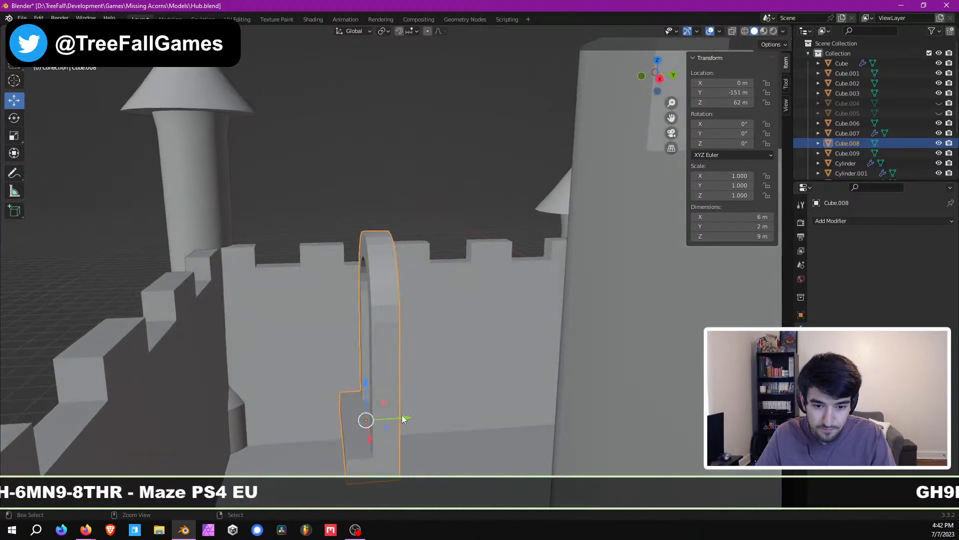
key(g)
key(y)
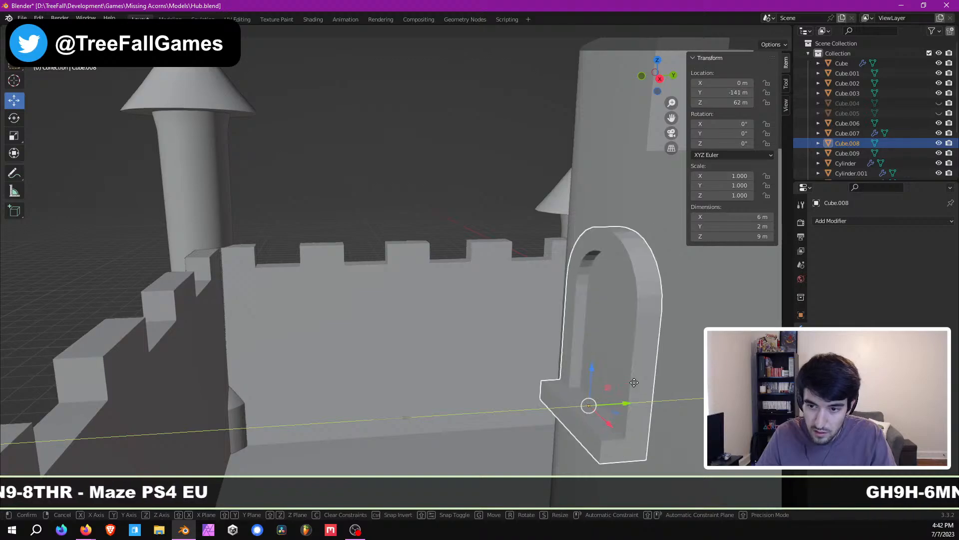
click(615, 389)
Step: Nudge the round-arched window about 0.184 m further along Y into the keep's wall
middle_drag(605, 392, 359, 362)
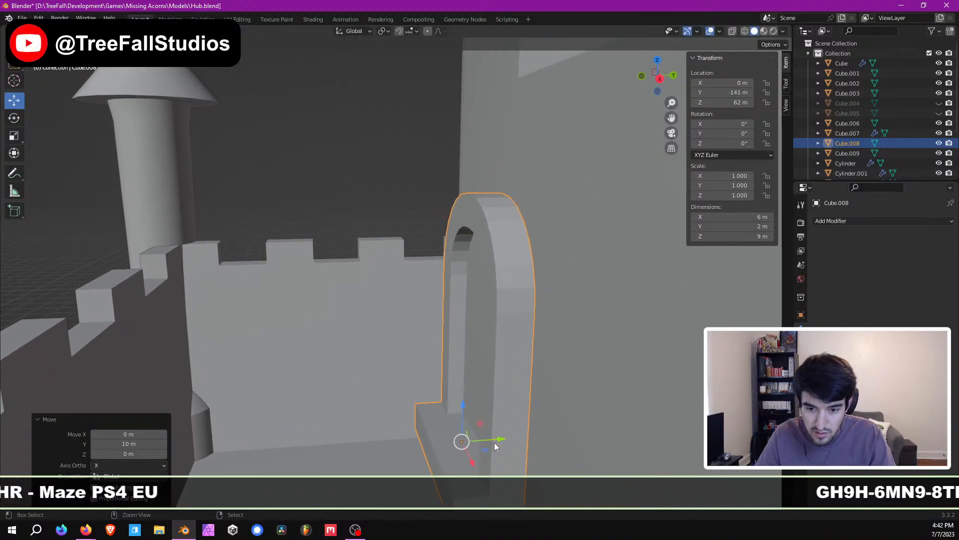
drag(495, 441, 501, 441)
scroll(391, 382, down, 4)
middle_drag(391, 382, 503, 372)
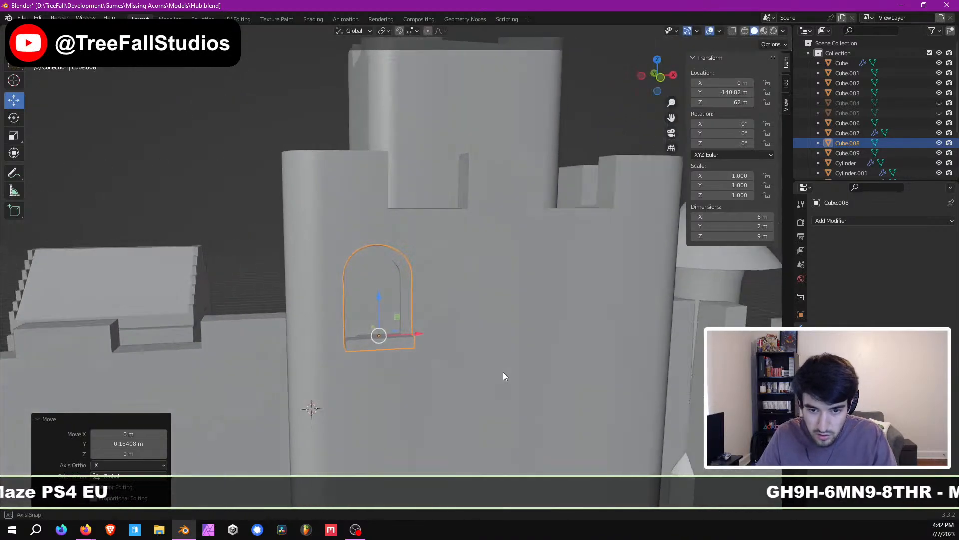
scroll(502, 372, down, 4)
middle_drag(435, 343, 331, 310)
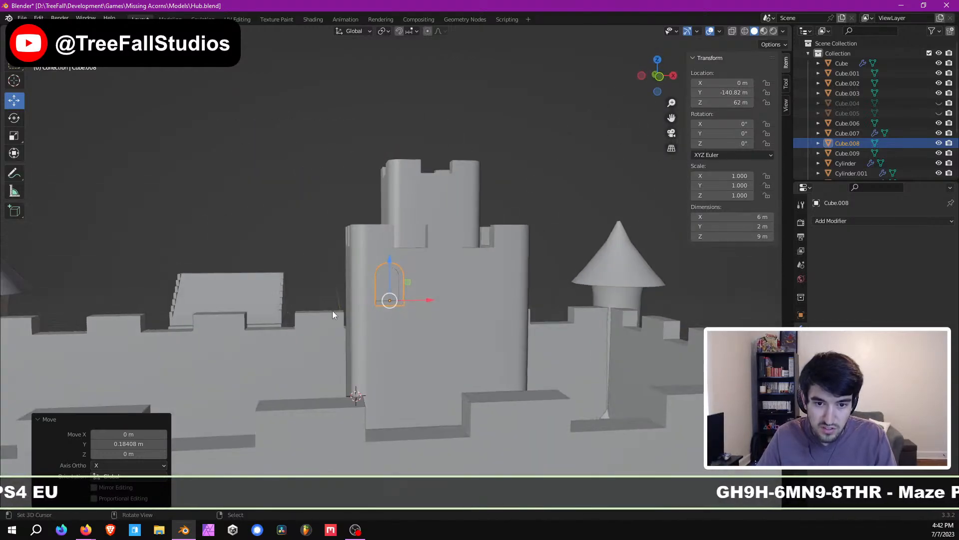
Step: Deselect everything and examine the round-arched window's fit on the keep's wall from several angles and distances
scroll(441, 260, up, 2)
key(a)
key(alt+a)
middle_drag(387, 284, 356, 302)
scroll(370, 294, up, 1)
scroll(357, 301, up, 3)
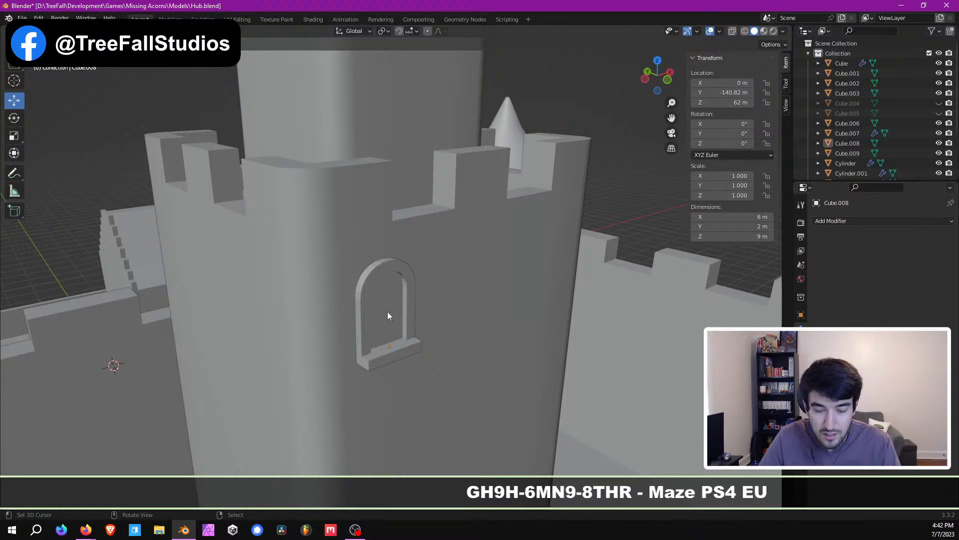
scroll(376, 316, down, 4)
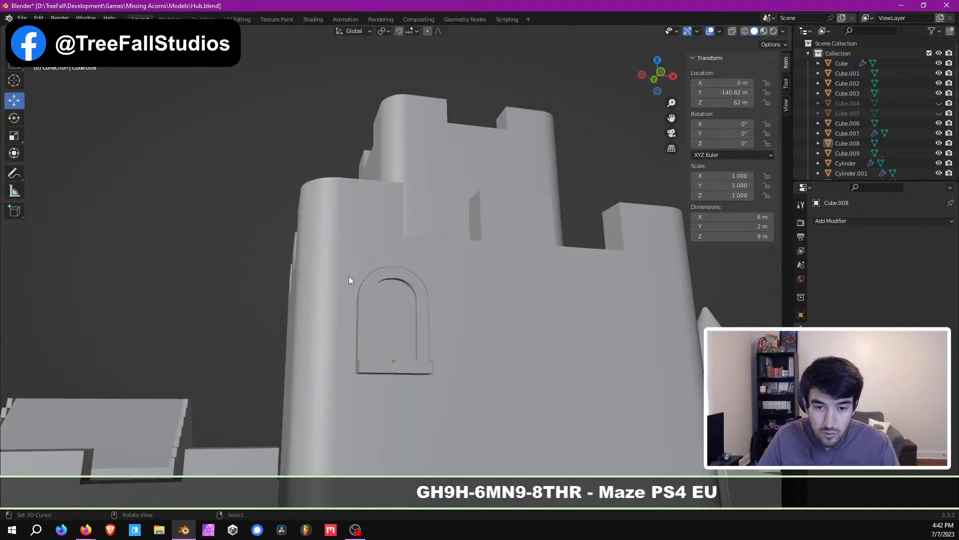
middle_drag(348, 275, 378, 277)
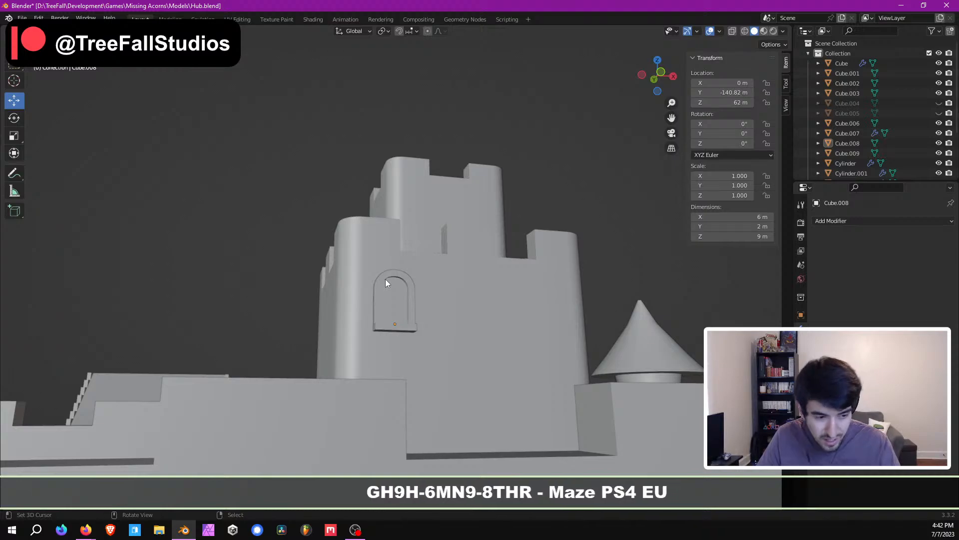
scroll(386, 284, up, 4)
scroll(399, 294, down, 2)
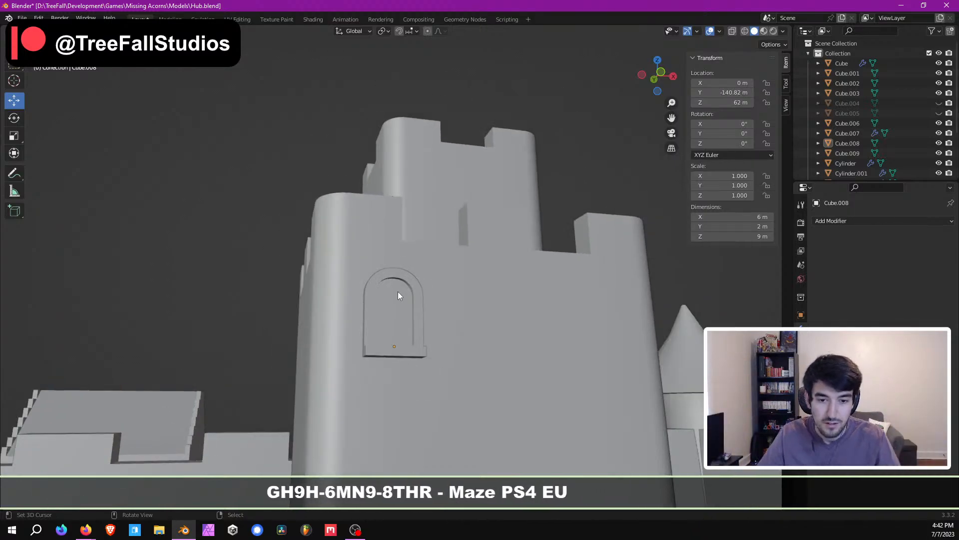
middle_drag(410, 299, 400, 262)
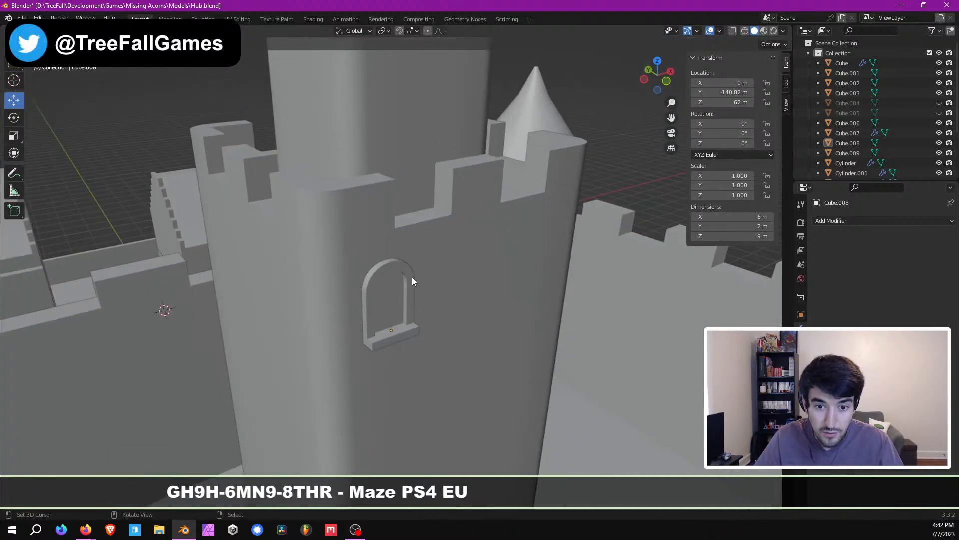
middle_drag(318, 265, 263, 251)
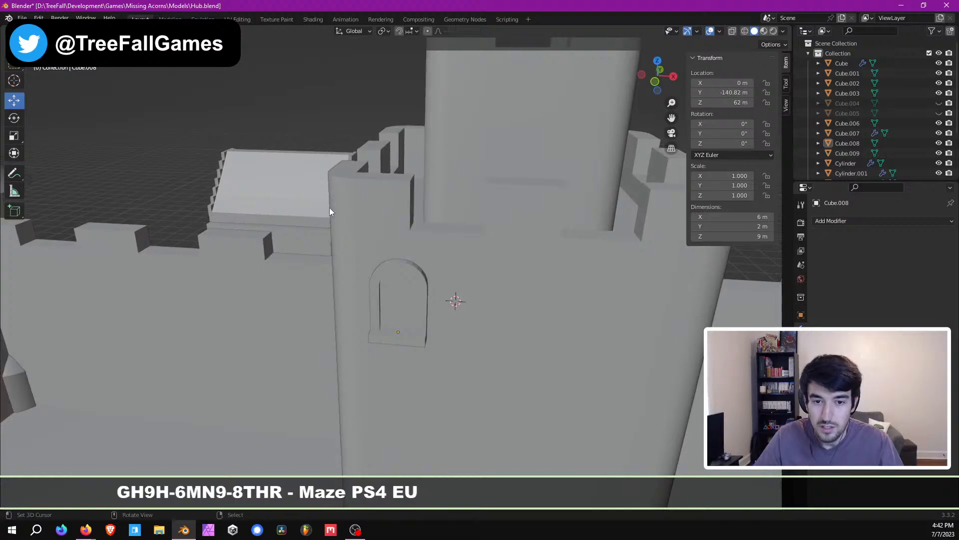
click(496, 188)
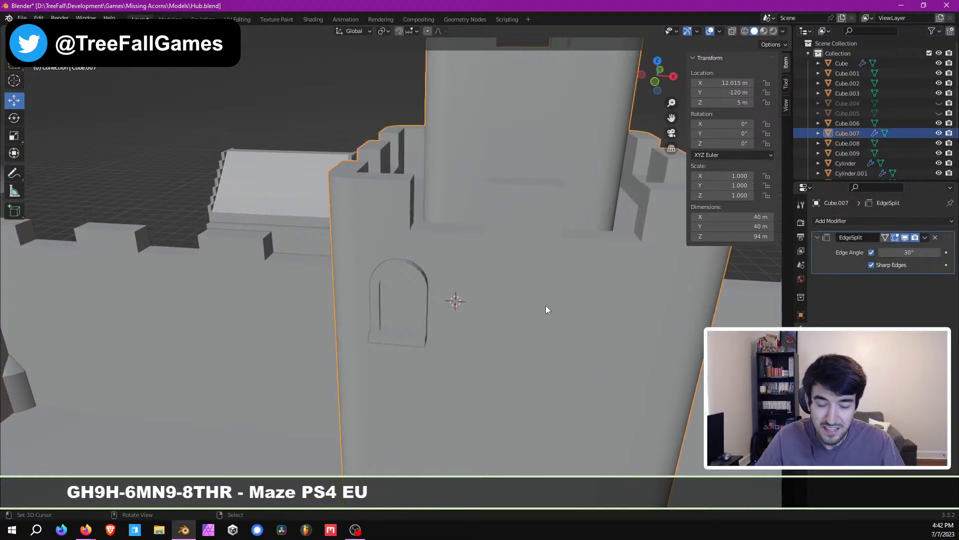
middle_drag(546, 309, 417, 362)
key(Tab)
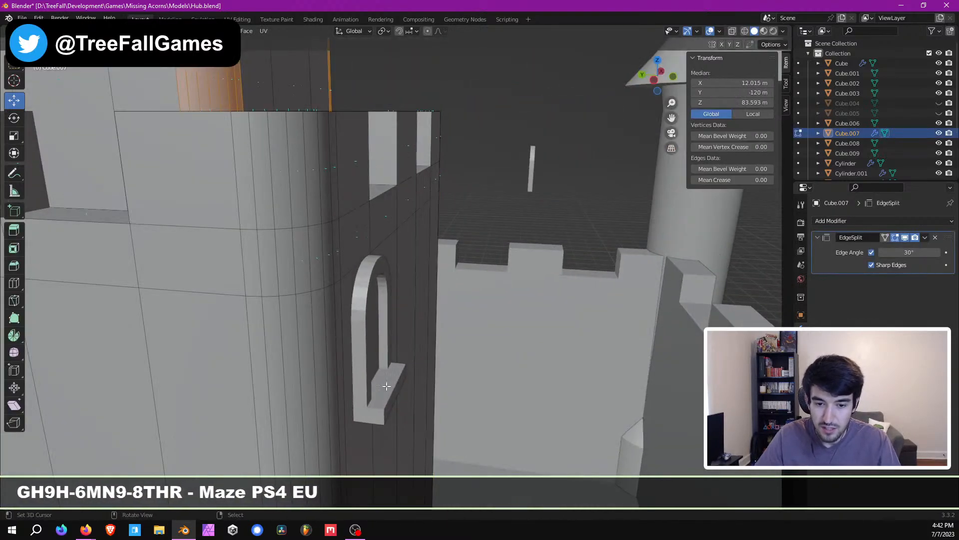
right_click(387, 386)
key(Tab)
Step: Edit the round-arched window and move its sill's lower front edge 1 m back along Y to slope the underside
right_click(387, 394)
key(Tab)
scroll(388, 394, up, 3)
shift+middle_drag(387, 395, 429, 255)
scroll(431, 260, up, 5)
shift+middle_drag(449, 360, 447, 296)
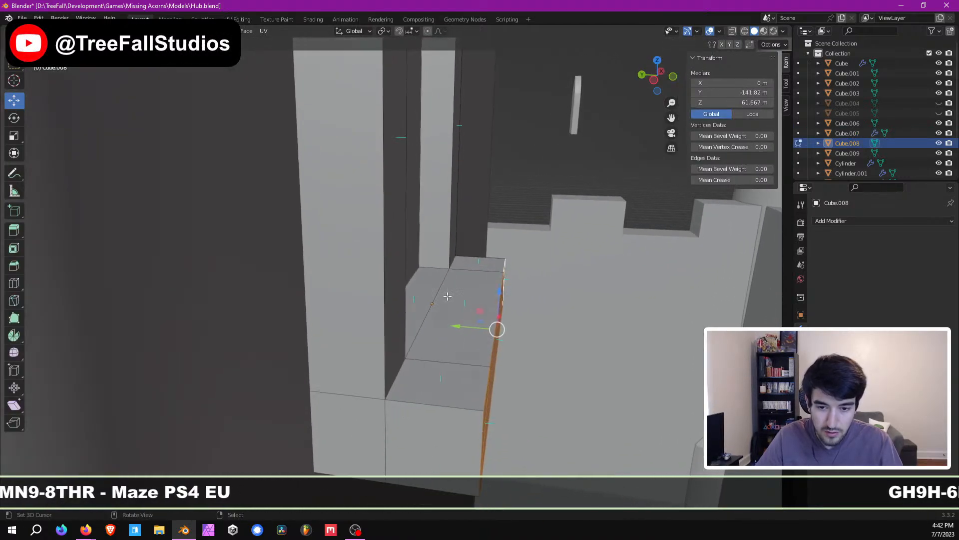
right_click(473, 417)
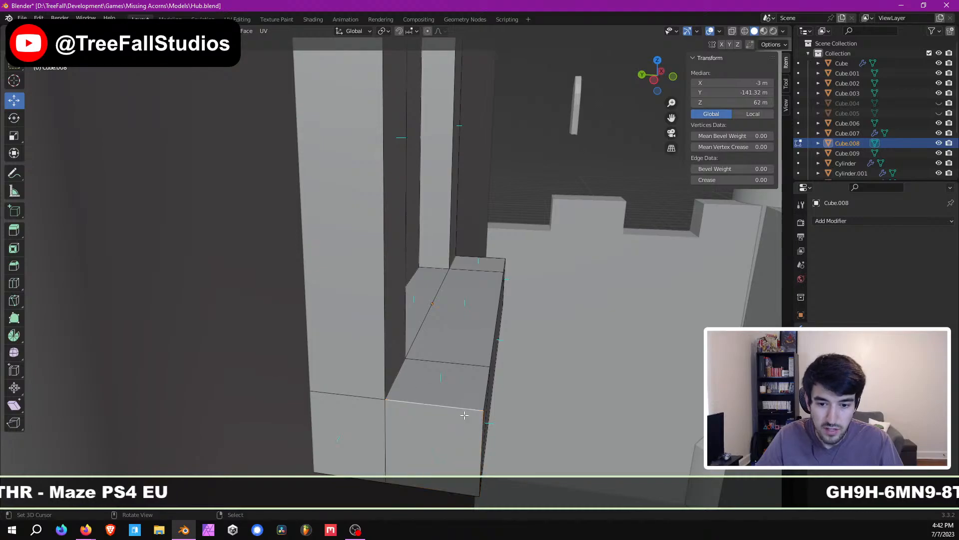
middle_drag(478, 431, 462, 396)
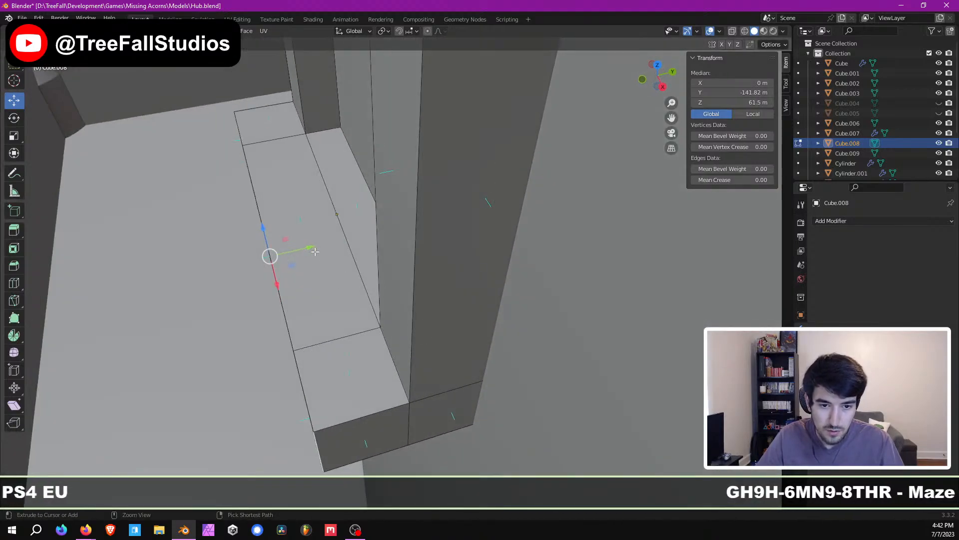
ctrl+drag(315, 251, 380, 233)
middle_drag(265, 307, 452, 241)
Step: Examine the sloped sill of the round-arched window from the side, below and front
key(Tab)
scroll(421, 317, down, 6)
middle_drag(431, 308, 350, 300)
key(Tab)
scroll(487, 443, up, 1)
middle_drag(302, 425, 380, 265)
scroll(400, 314, down, 3)
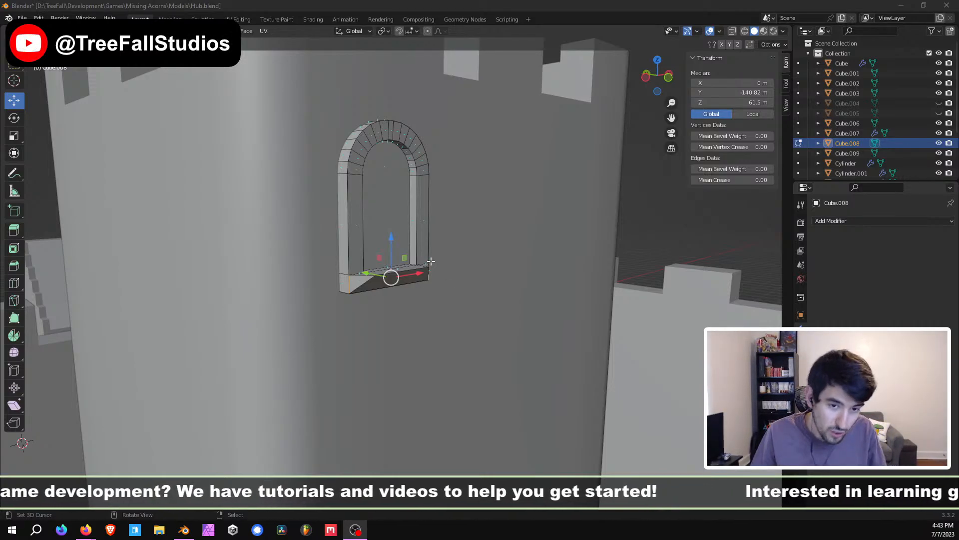
middle_drag(430, 260, 413, 237)
scroll(413, 258, down, 2)
scroll(451, 191, up, 3)
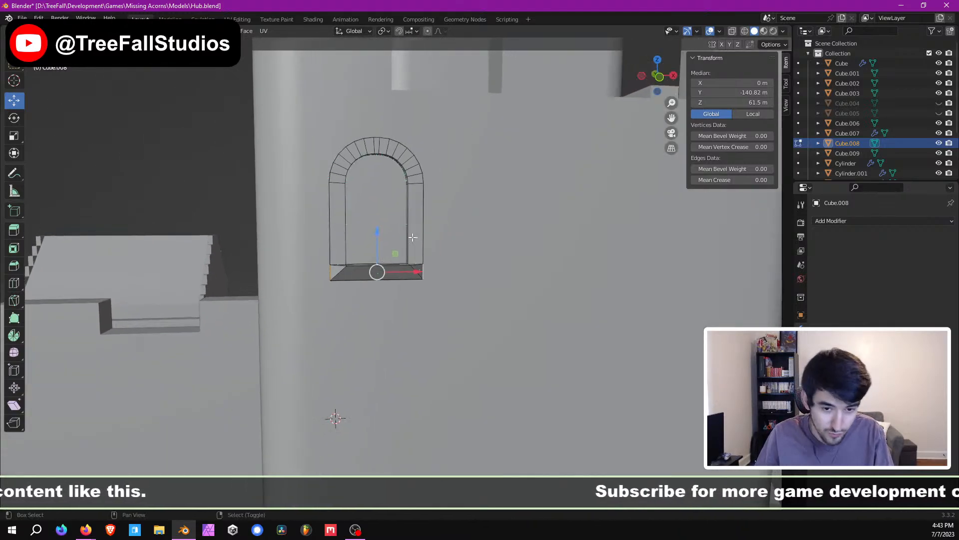
Step: Compare the round-arched window's sloped sill in object and edit mode, viewing it from the front, below and both sides
middle_drag(422, 197, 436, 236)
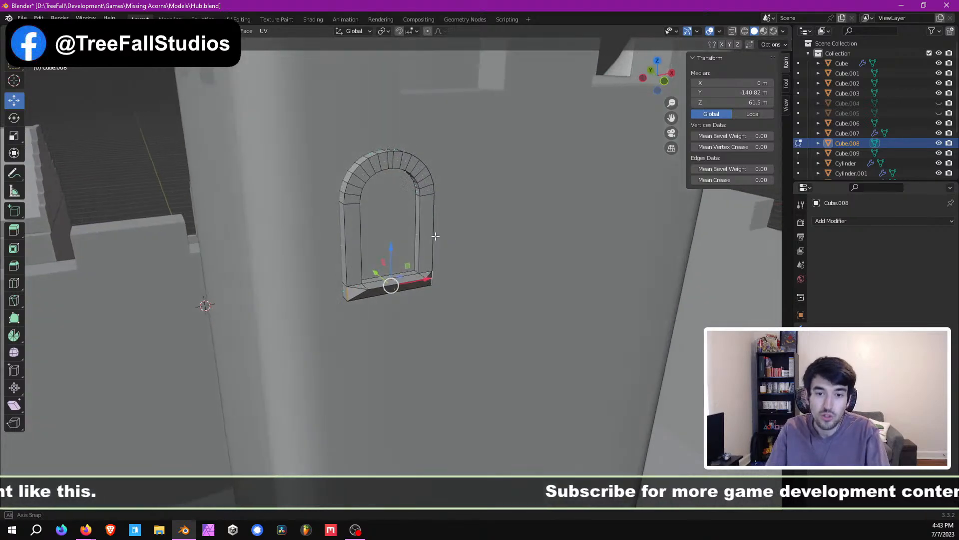
scroll(437, 245, up, 2)
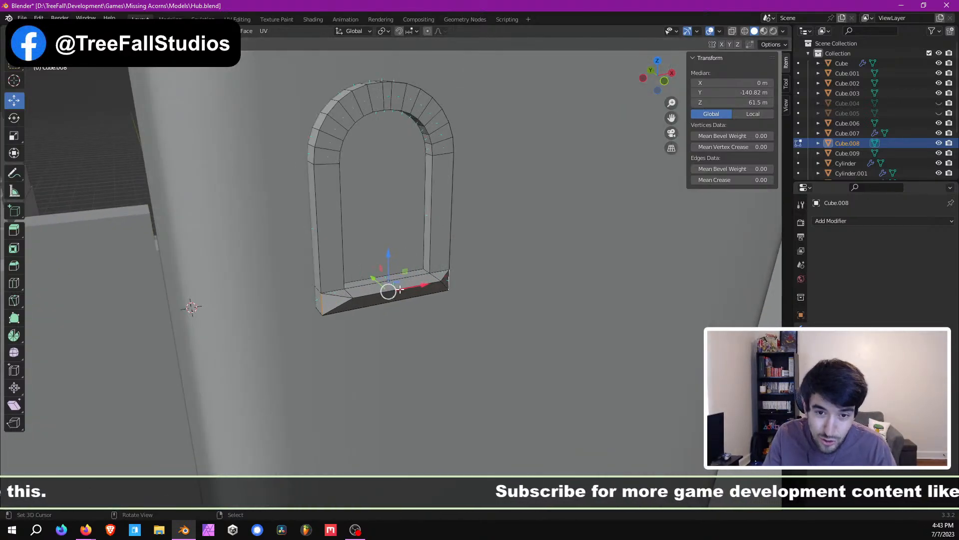
middle_drag(403, 237, 396, 236)
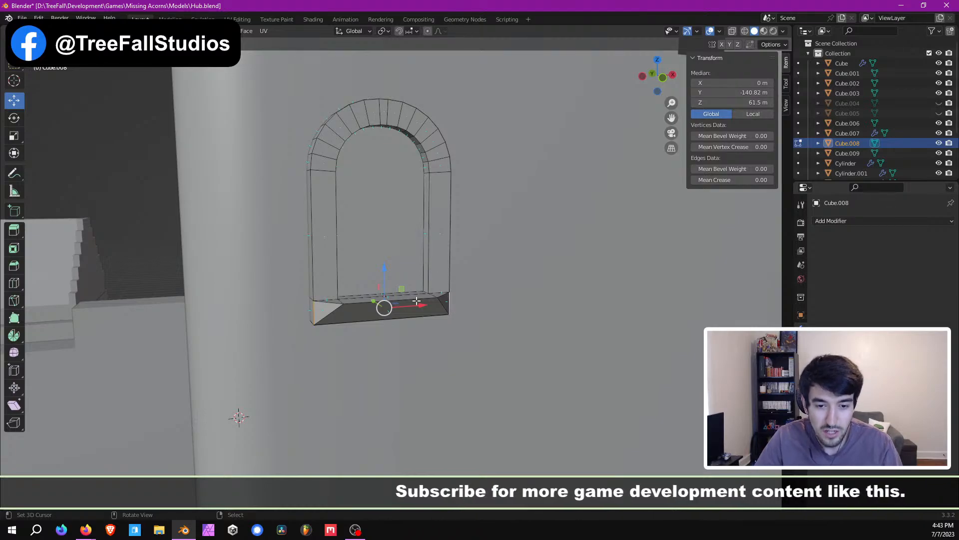
mouse_move(416, 301)
middle_down()
mouse_move(455, 264)
mouse_move(416, 293)
mouse_move(450, 299)
mouse_move(422, 281)
mouse_move(431, 285)
mouse_move(424, 316)
mouse_move(407, 300)
mouse_move(415, 284)
mouse_move(406, 302)
mouse_move(392, 299)
mouse_move(425, 364)
mouse_move(571, 439)
mouse_move(392, 336)
mouse_move(345, 355)
mouse_move(417, 312)
middle_up()
key(Tab)
key(Tab)
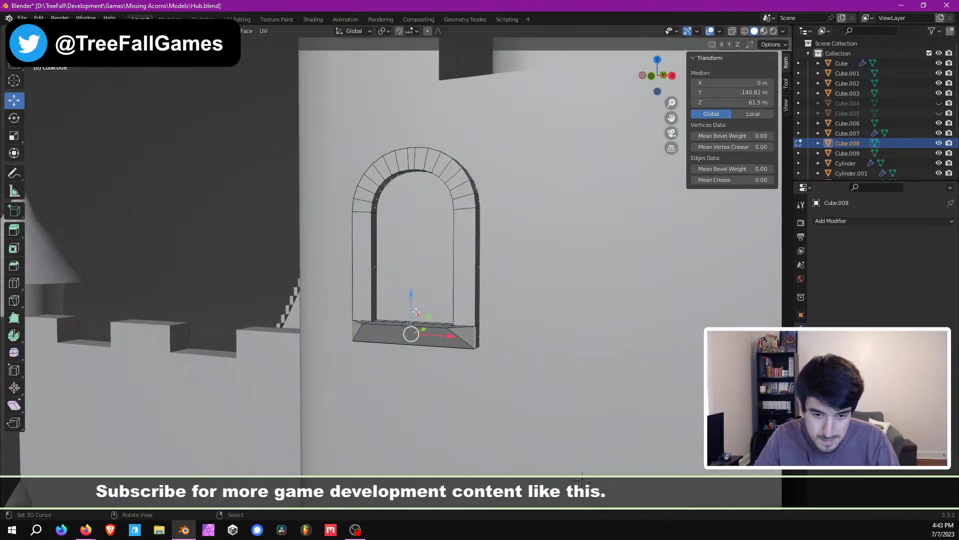
key(Tab)
key(Tab)
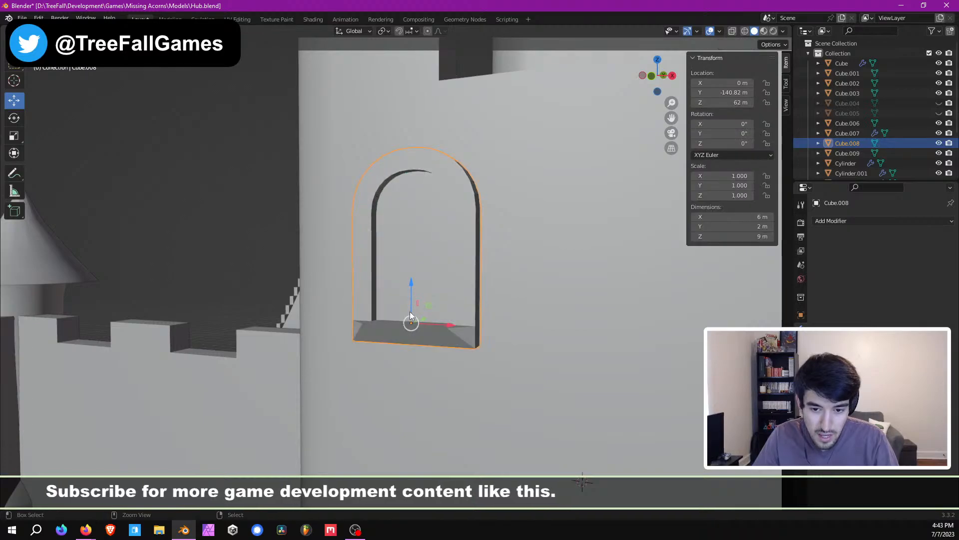
key(Tab)
middle_drag(424, 320, 363, 263)
key(Tab)
key(Tab)
Step: Try to round the unsloped sill's upper front edge with a 7-segment bevel about 0.24 m wide
click(386, 273)
scroll(451, 331, up, 2)
middle_drag(362, 263, 417, 294)
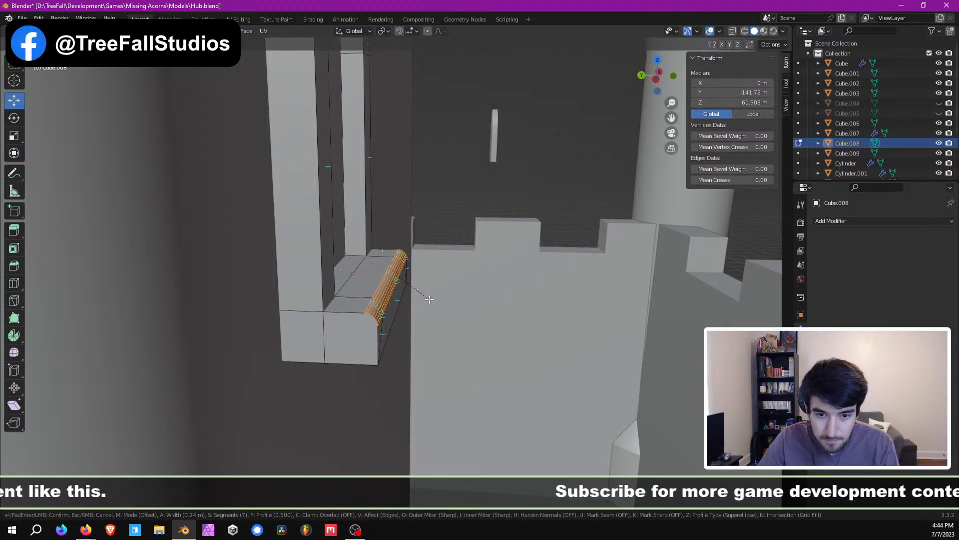
click(430, 299)
key(Tab)
mouse_move(429, 299)
middle_down()
mouse_move(391, 311)
mouse_move(281, 303)
mouse_move(306, 278)
mouse_move(420, 306)
middle_up()
key(Tab)
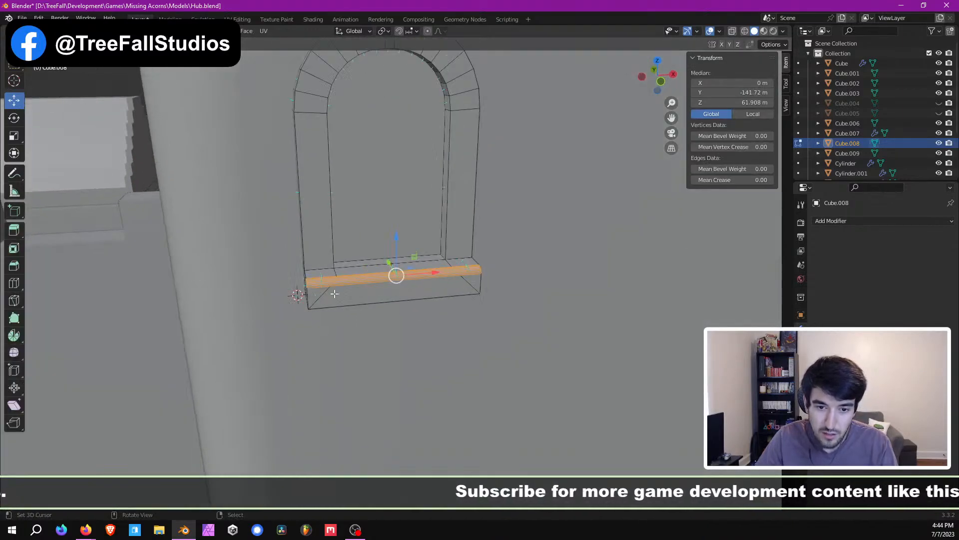
key(Tab)
middle_drag(334, 294, 379, 296)
Step: Try another bevel on only the central part of the sill's upper front edge and open its segment count
key(Tab)
key(2)
click(379, 292)
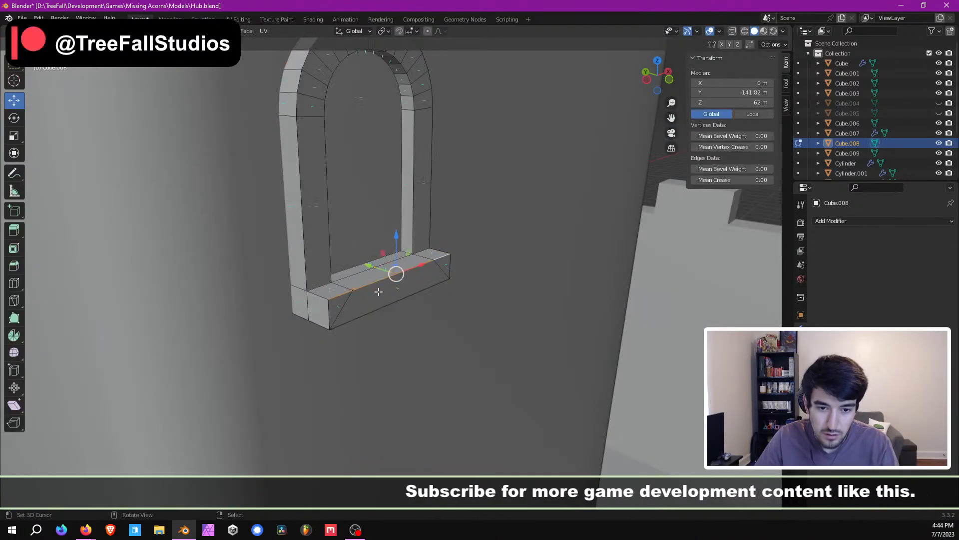
key(ctrl+b)
click(379, 291)
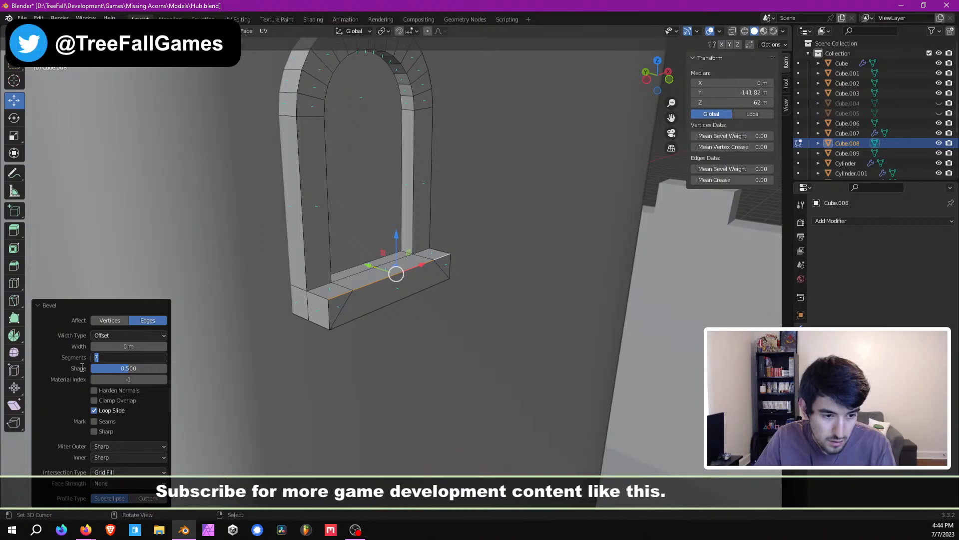
Step: Move the sill's two front corner edges back along Y, flush with the frame, to slope the underside
middle_drag(399, 268, 459, 378)
key(Tab)
key(Tab)
middle_drag(298, 348, 355, 325)
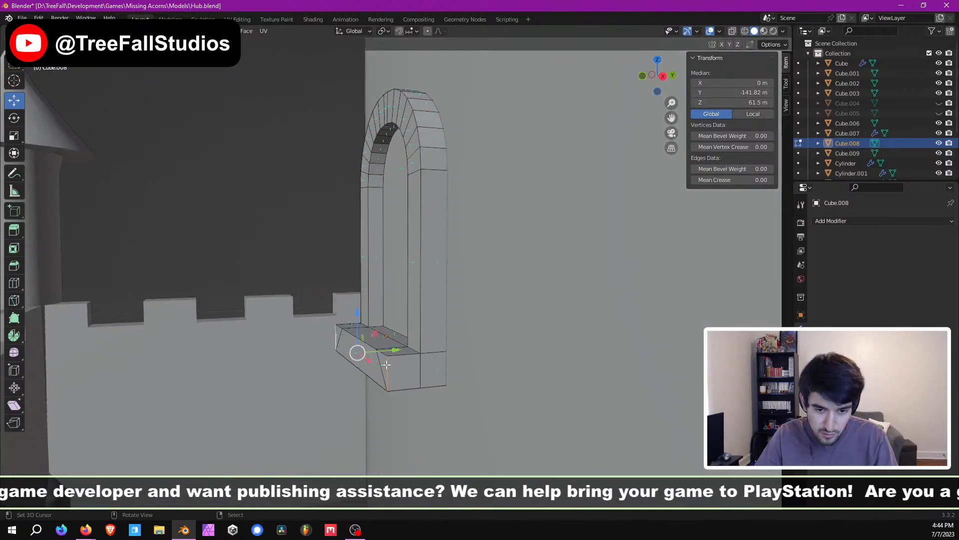
middle_drag(387, 365, 480, 398)
click(398, 345)
key(Tab)
scroll(480, 398, down, 5)
middle_drag(415, 355, 328, 328)
scroll(415, 335, up, 10)
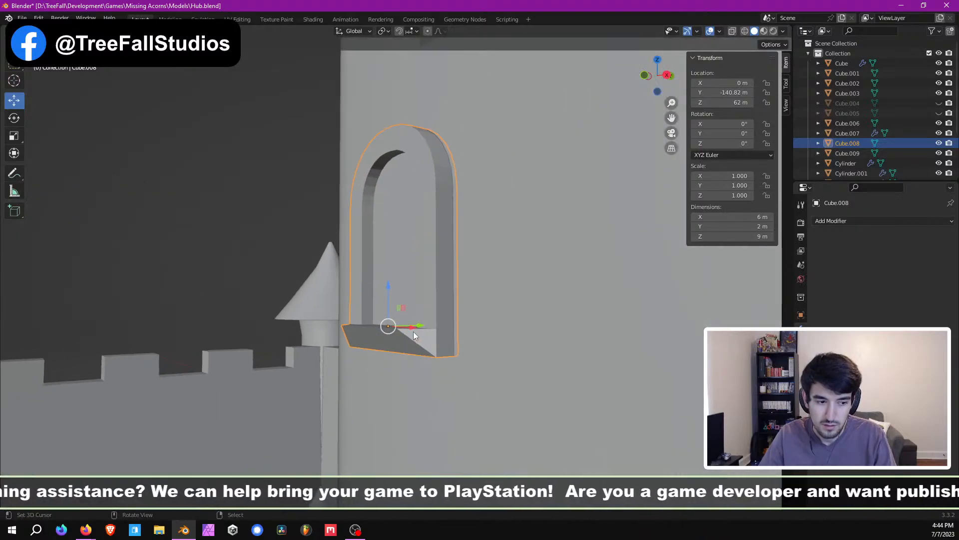
Step: Undo the last slope made on the round-arched window's sill
middle_drag(413, 331, 361, 334)
key(Tab)
key(Tab)
key(ctrl+z)
key(ctrl+z)
Step: Move the whole round-arched window about 0.166 m outward from the keep's wall, along negative Y
key(Tab)
middle_drag(428, 287, 422, 251)
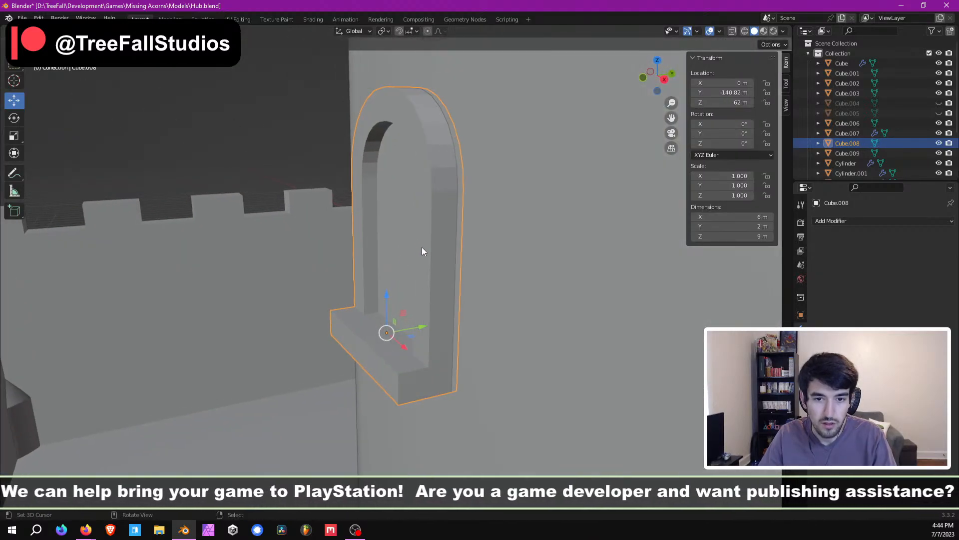
drag(426, 326, 418, 322)
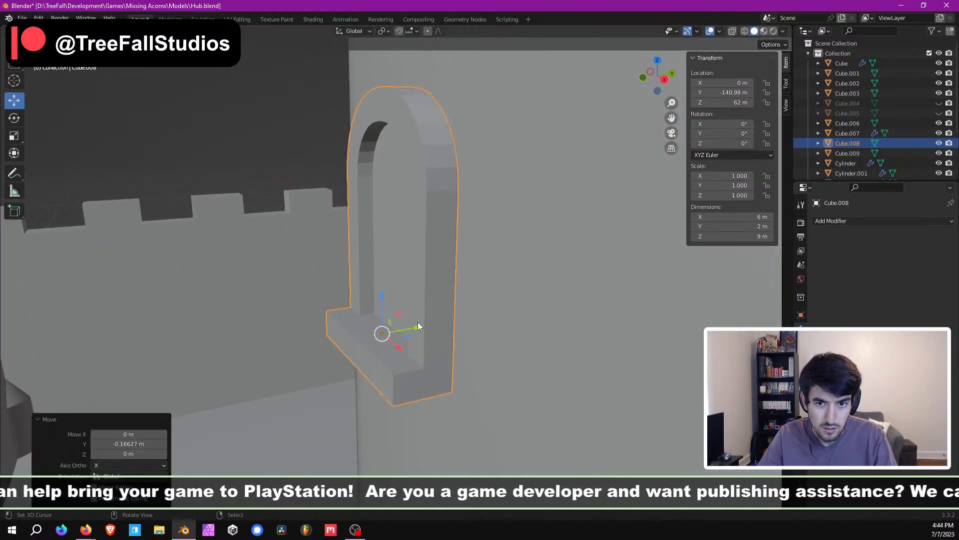
middle_drag(418, 322, 470, 318)
Step: Move the window's recessed arched panel face about 0.097 m outward along negative Y
key(Tab)
key(alt+a)
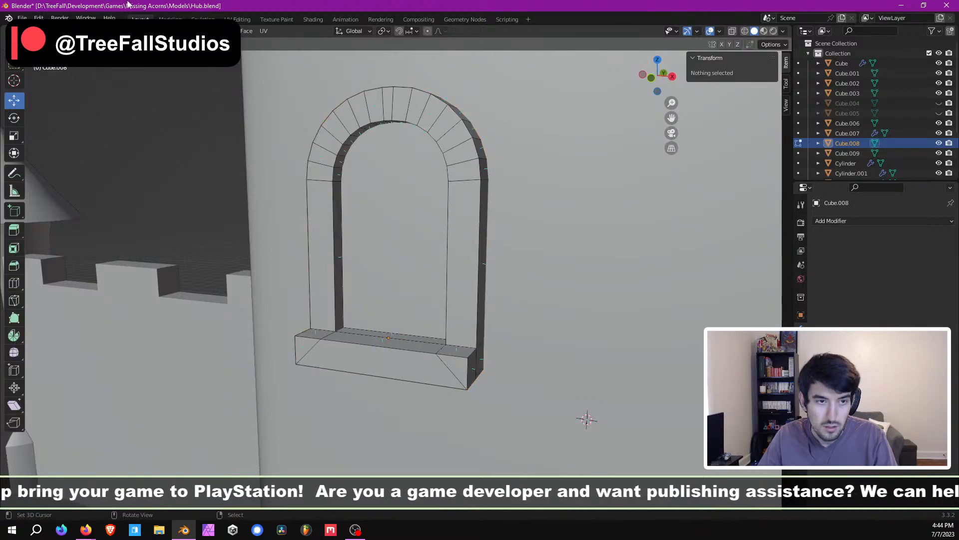
right_click(325, 256)
right_click(407, 178)
middle_drag(412, 174, 384, 206)
drag(428, 163, 427, 164)
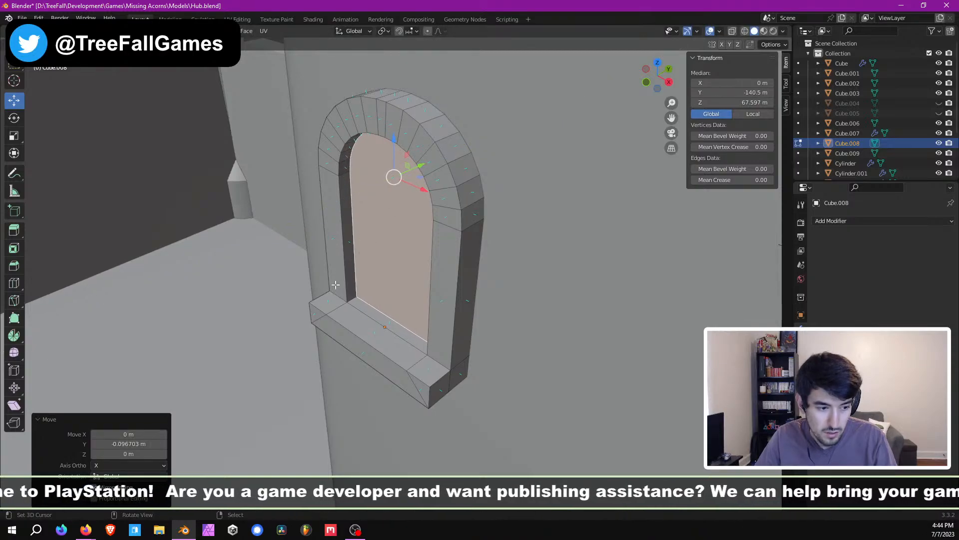
middle_drag(336, 285, 377, 282)
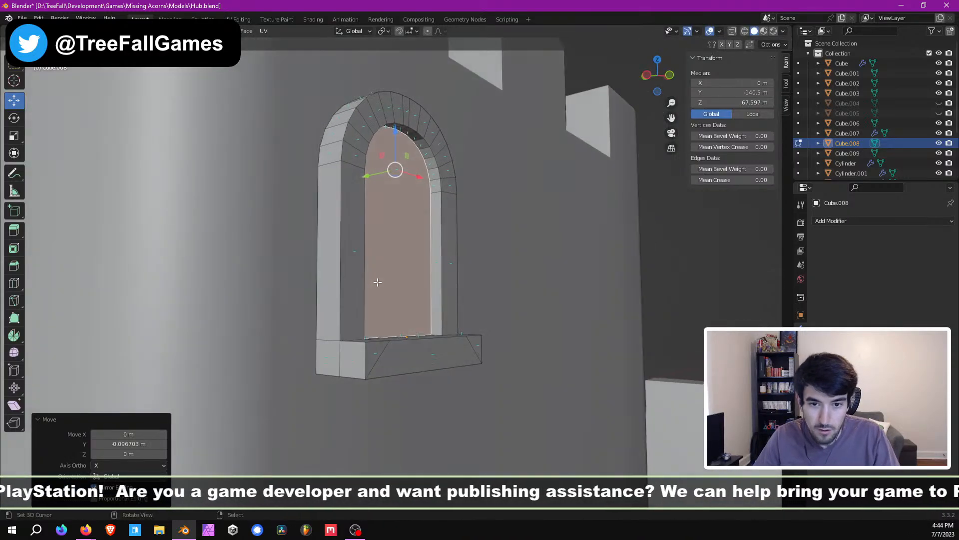
key(Tab)
Step: Select the three faces along the sill's front and examine its profile in the right orthographic view
middle_drag(346, 314, 427, 316)
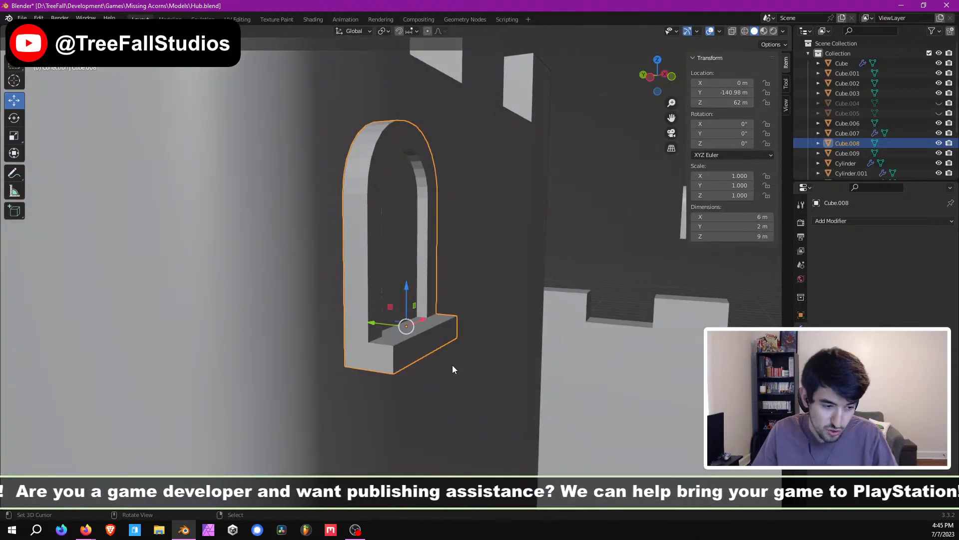
middle_drag(433, 332, 433, 304)
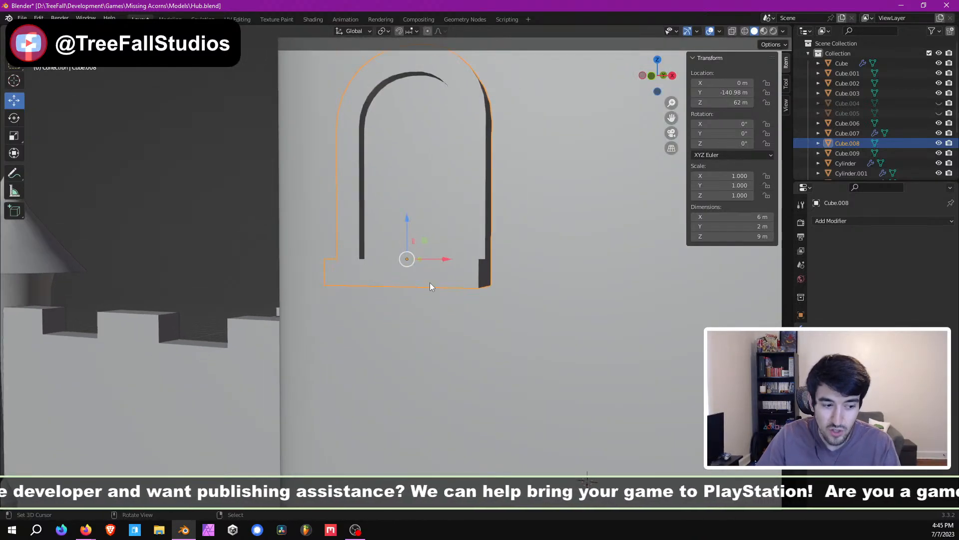
middle_drag(442, 271, 366, 316)
key(Tab)
right_click(367, 316)
shift+right_click(417, 309)
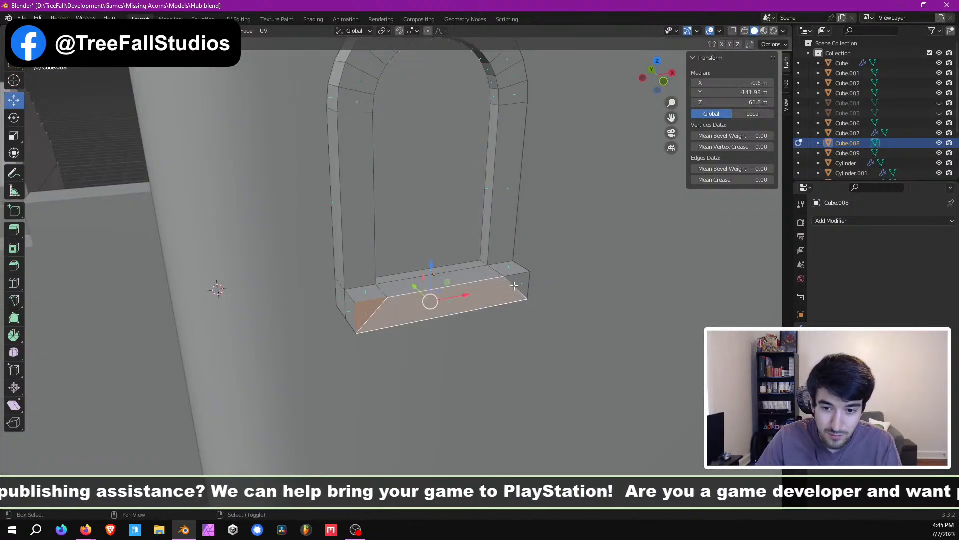
shift+right_click(516, 284)
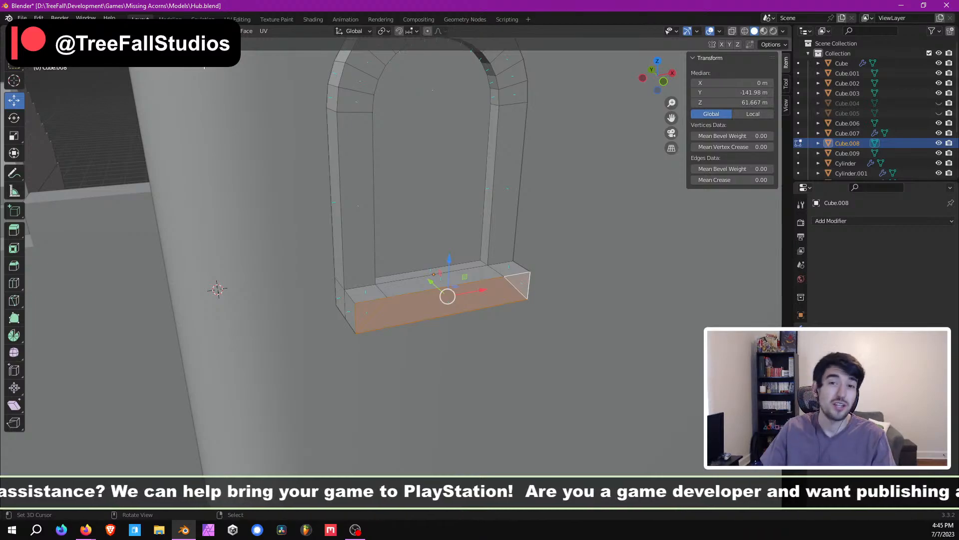
middle_drag(403, 145, 445, 221)
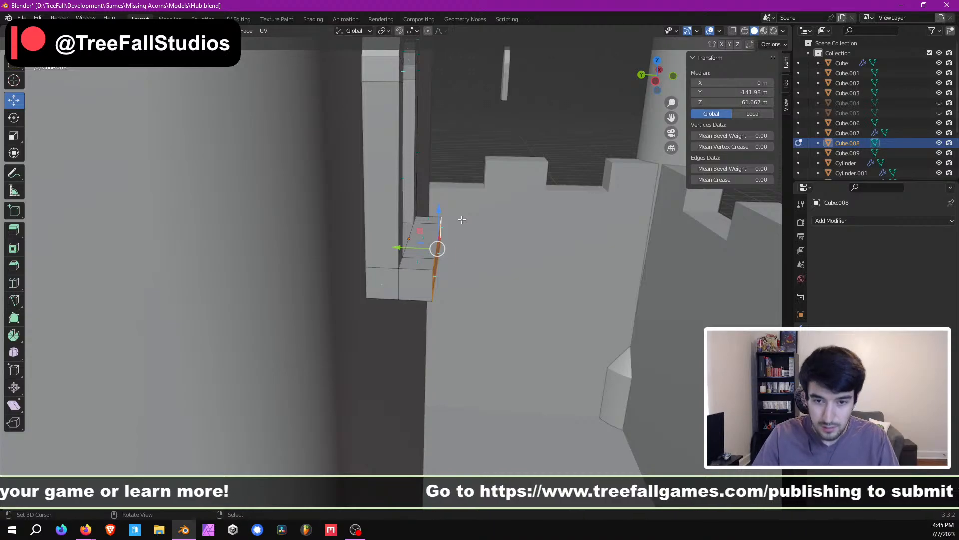
key(KP_1)
key(KP_3)
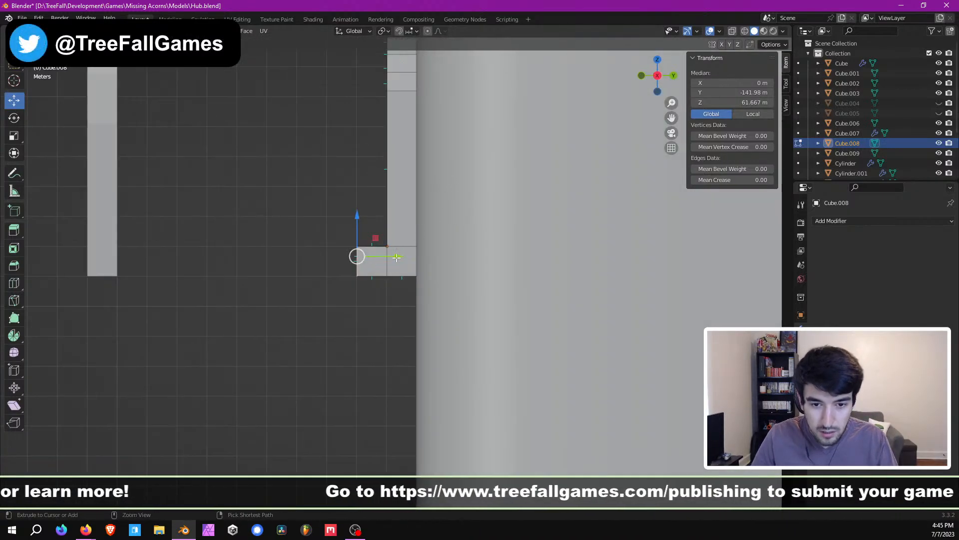
drag(397, 256, 399, 257)
scroll(364, 264, up, 8)
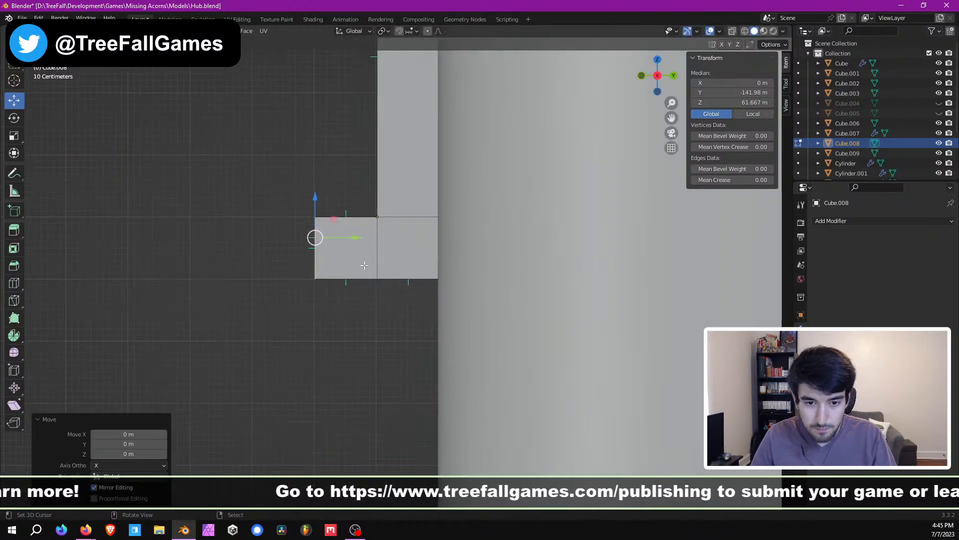
shift+middle_drag(350, 254, 433, 283)
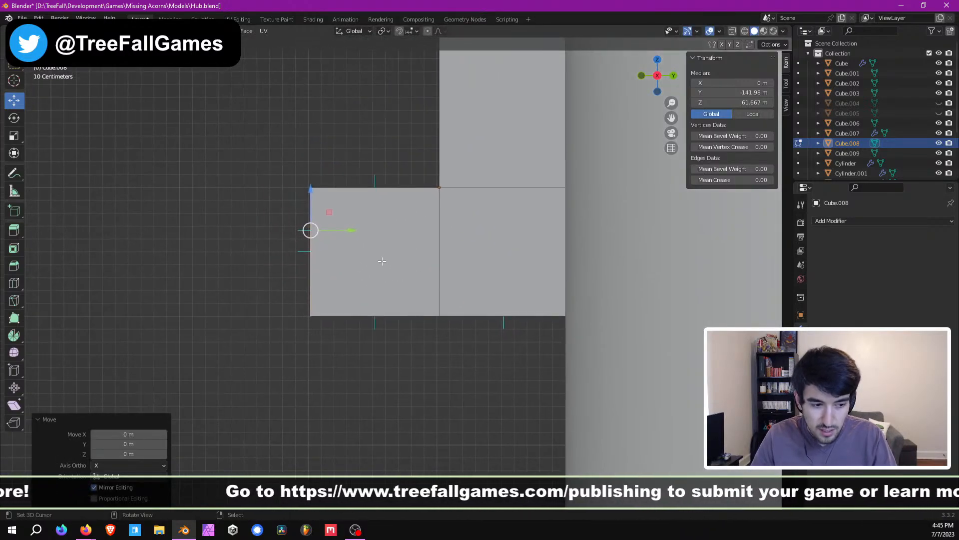
middle_drag(382, 261, 483, 280)
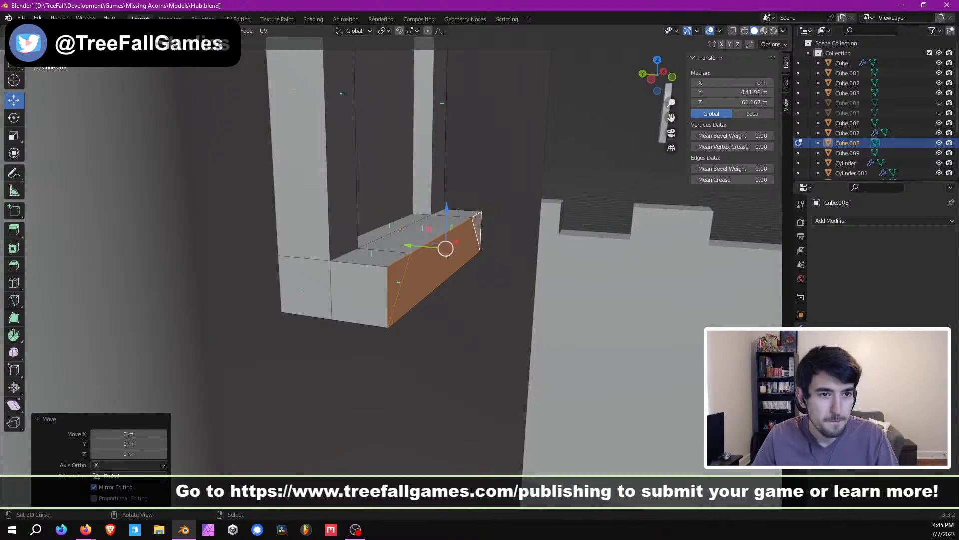
Step: Move the sill's two vertical front corner edges 1 m back along Y to slope its underside
click(398, 289)
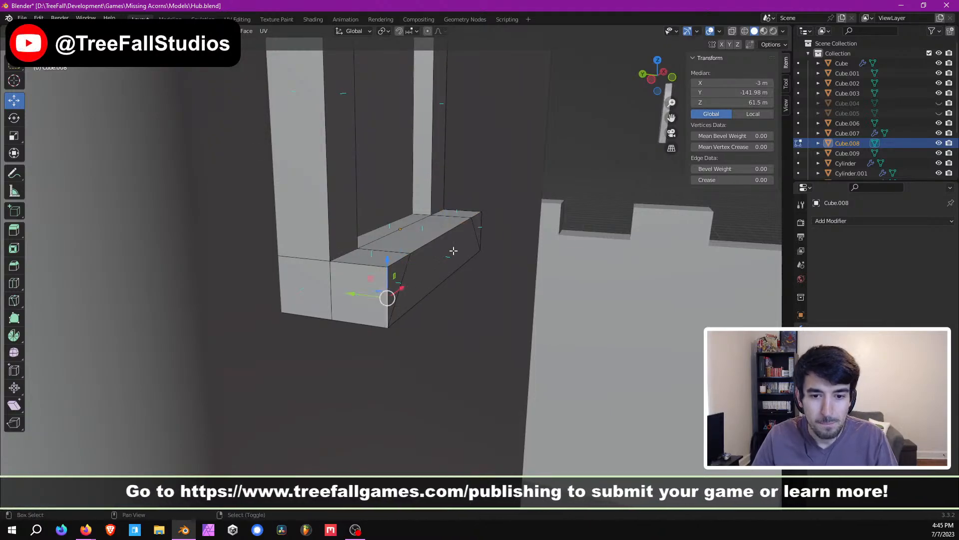
ctrl+drag(410, 253, 385, 249)
middle_drag(399, 270, 238, 265)
middle_drag(376, 260, 527, 270)
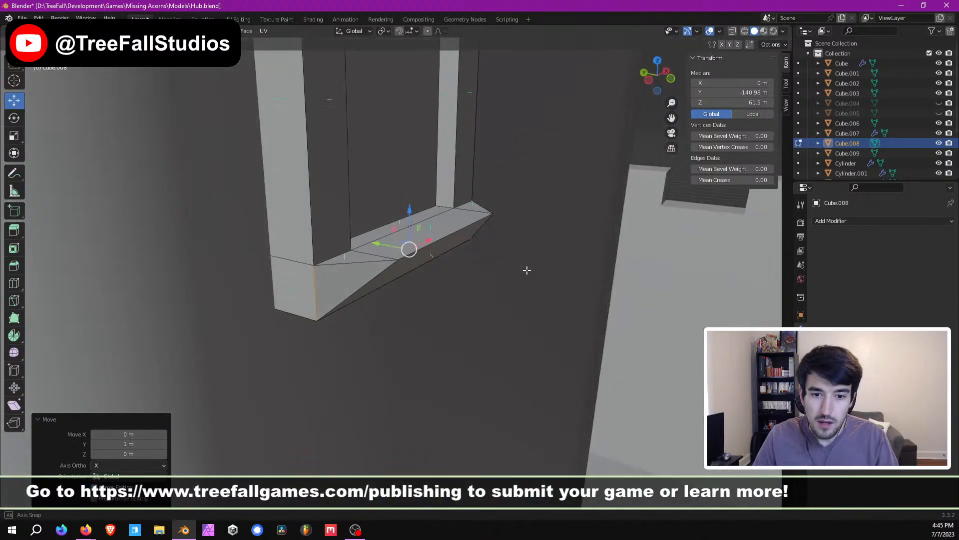
Step: Bevel the sill's central front edge and its two diagonal end edges with 3 segments, about 0.48 m wide
right_click(416, 244)
right_click(431, 239)
middle_drag(415, 243, 338, 272)
middle_drag(551, 210, 459, 241)
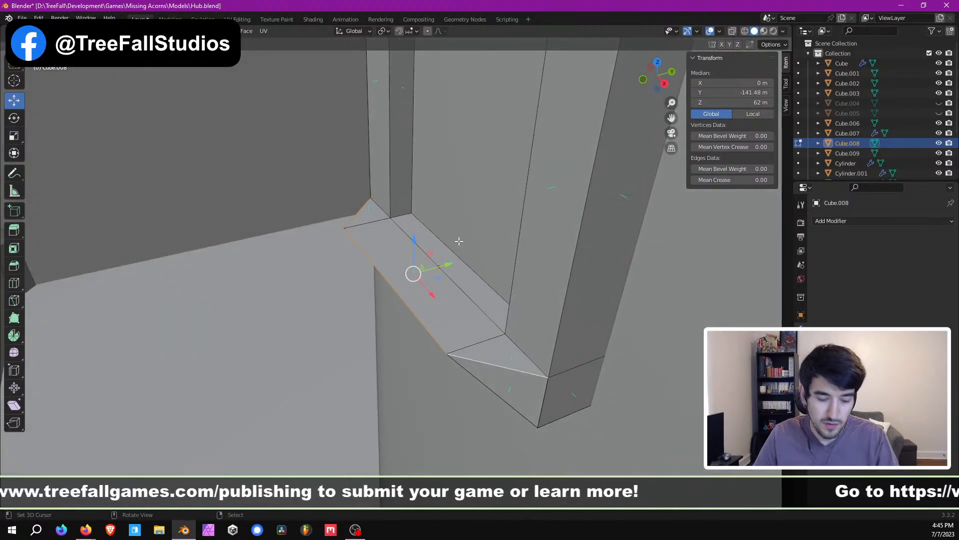
click(459, 242)
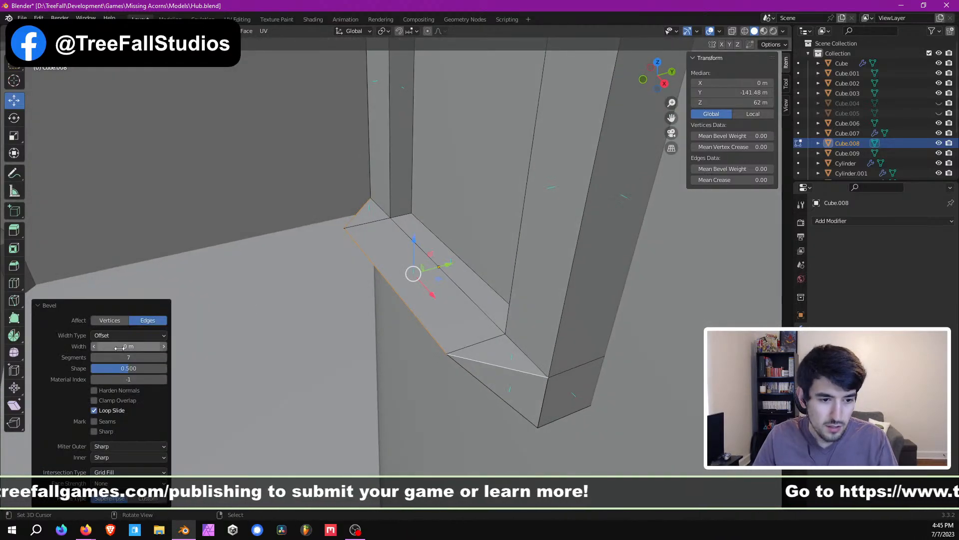
click(94, 359)
click(94, 359)
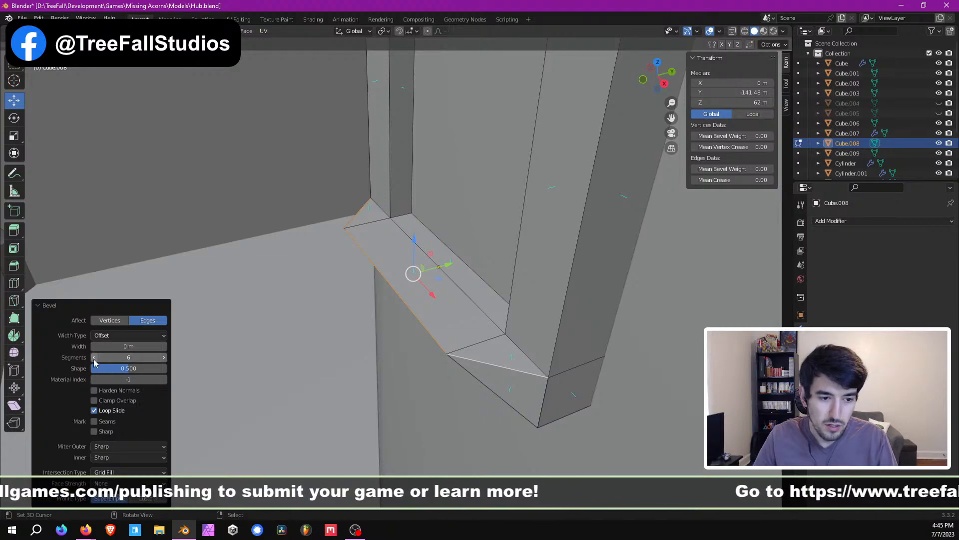
click(93, 358)
click(94, 359)
drag(132, 346, 156, 346)
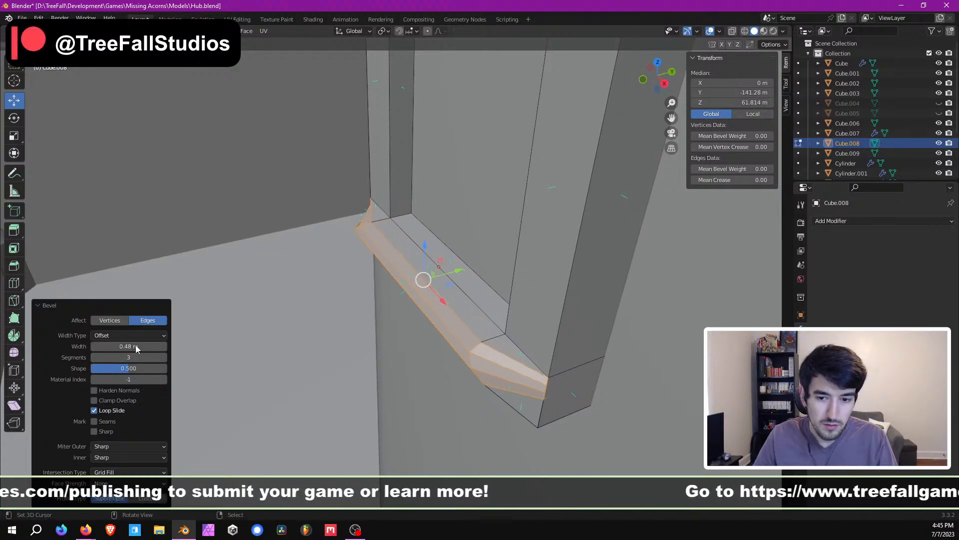
Step: Undo the three-edge bevel and bevel only the sill's central front edge with 3 segments
middle_drag(410, 325, 574, 276)
middle_drag(375, 274, 469, 273)
key(ctrl+z)
right_click(444, 269)
key(ctrl+b)
click(470, 273)
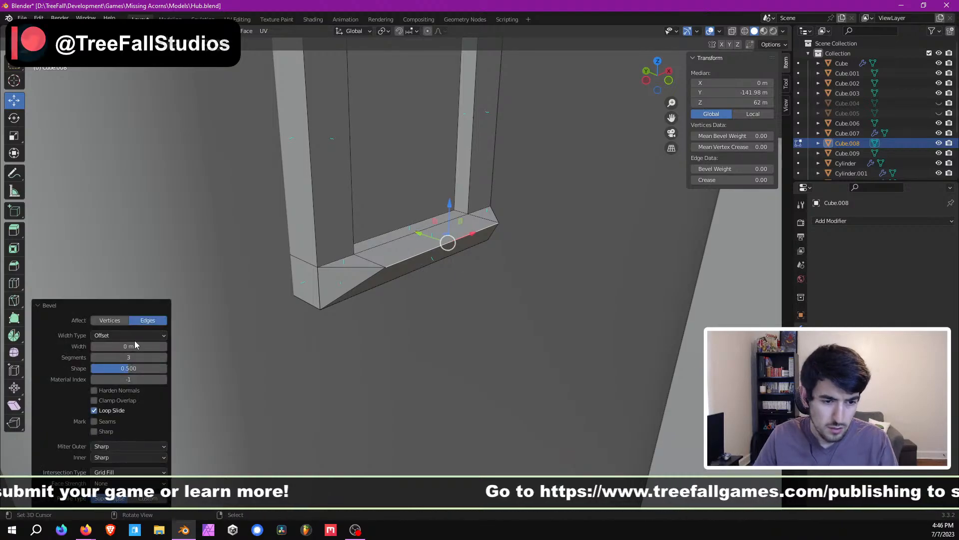
drag(135, 345, 155, 346)
Step: Examine the bevelled sill on the keep's wall from near and far
key(Tab)
middle_drag(490, 279, 485, 305)
scroll(384, 266, down, 6)
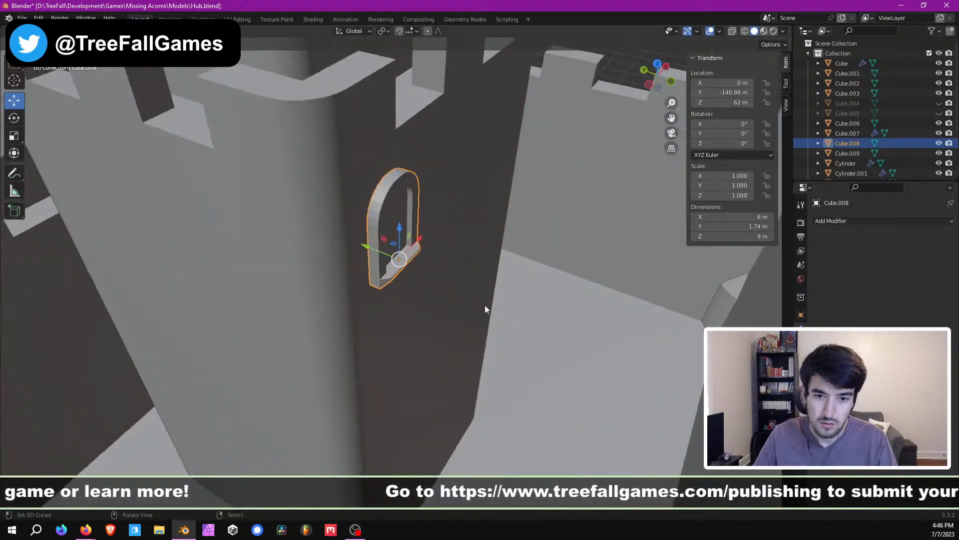
scroll(390, 297, up, 10)
scroll(394, 295, down, 5)
middle_drag(394, 296, 380, 262)
scroll(418, 243, down, 2)
Step: Undo the bevel on the sill's central front edge and the backward move of its two corner edges
key(Tab)
scroll(418, 244, down, 3)
key(Tab)
key(Tab)
alt+click(356, 272)
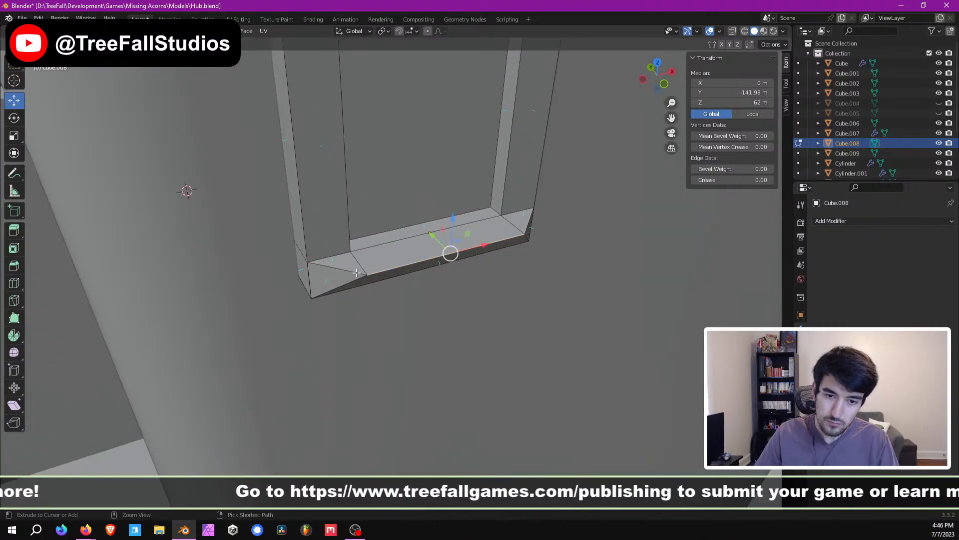
key(Tab)
scroll(380, 265, down, 3)
middle_drag(392, 263, 376, 265)
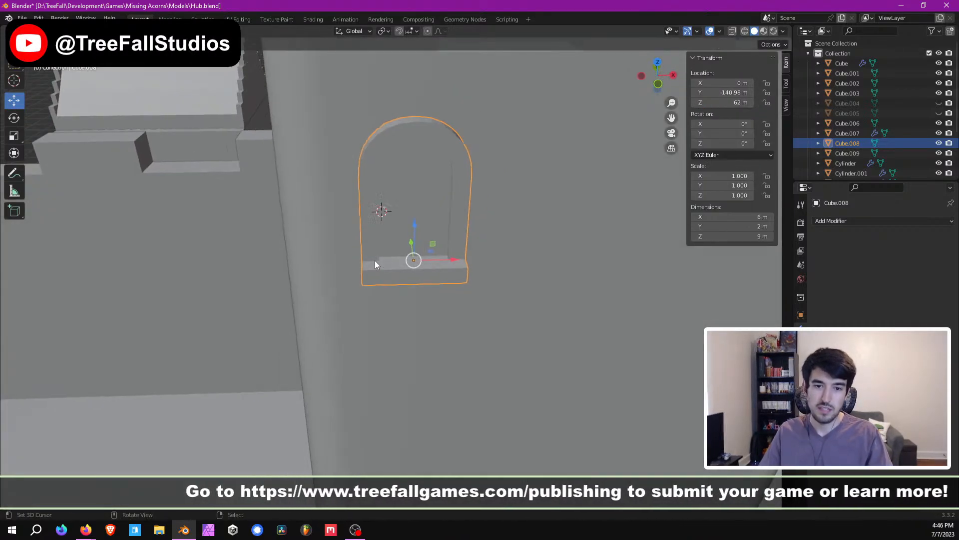
Step: Duplicate the round-arched window with its unsloped sill and move the copy about 8 m along X
key(shift+d)
right_click(385, 260)
ctrl+drag(448, 259, 585, 257)
middle_drag(436, 281, 495, 263)
key(Tab)
right_click(415, 234)
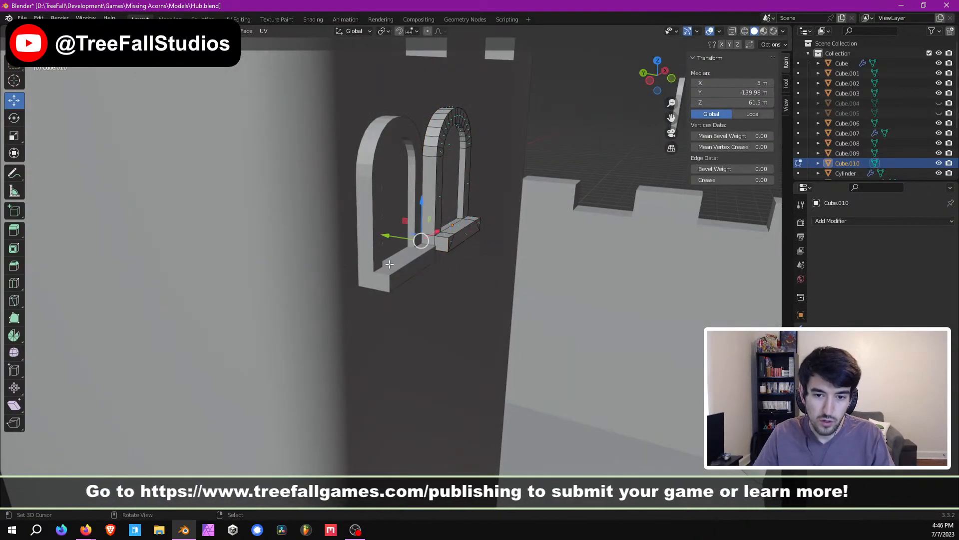
key(Tab)
Step: Edit the original round-arched window and move its sill's two front corner edges back along Y, flush with the frame
right_click(409, 270)
key(Tab)
scroll(394, 287, up, 4)
right_click(380, 299)
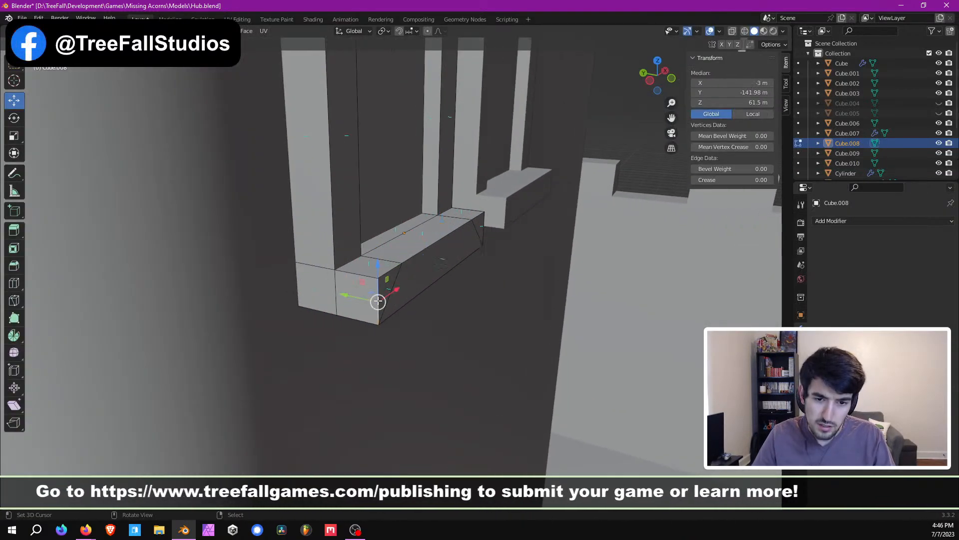
ctrl+drag(415, 253, 379, 249)
Step: Merge all vertices of the original round-arched window by distance
key(a)
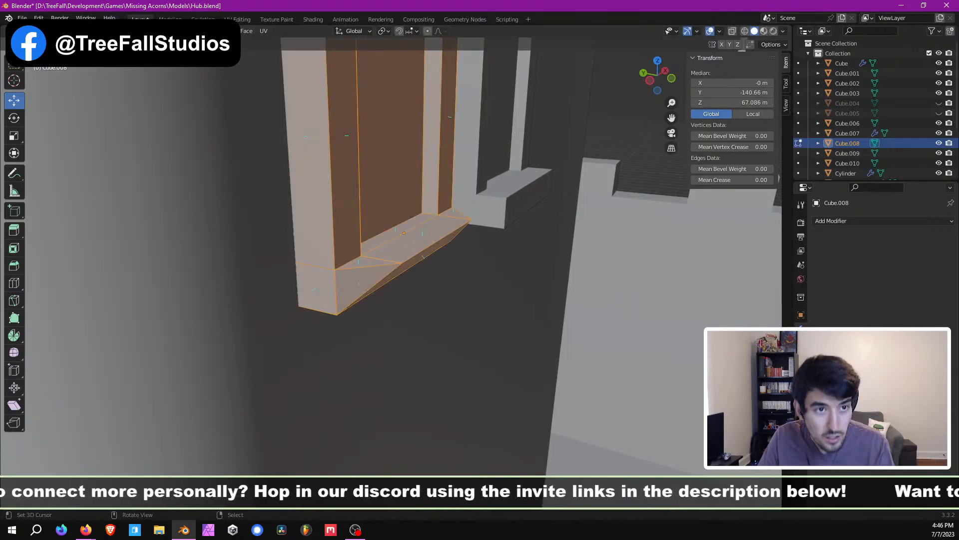
click(182, 31)
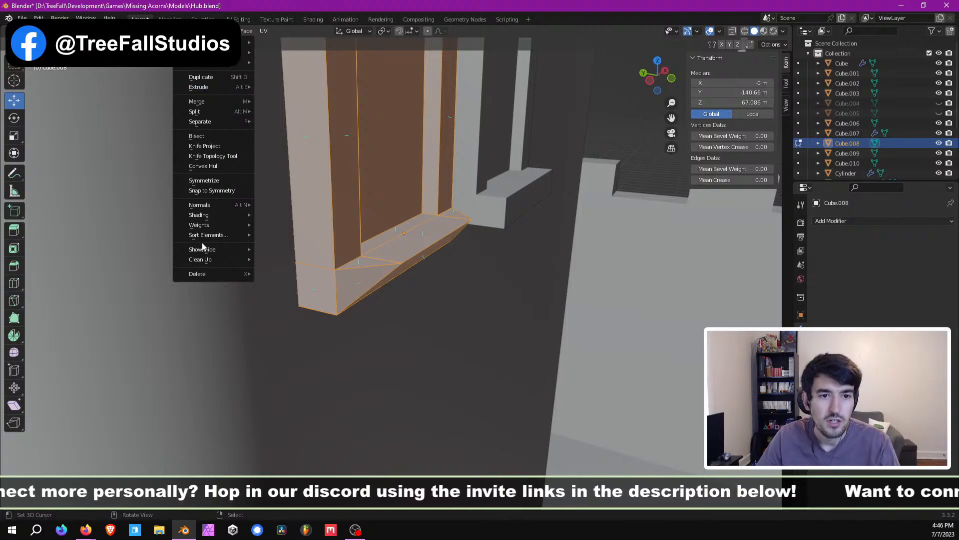
mouse_move(209, 107)
click(293, 140)
Step: Select the central upper front edge of the sloped sill together with its diagonal end edge
middle_drag(453, 246, 388, 230)
right_click(482, 261)
middle_drag(482, 262, 482, 286)
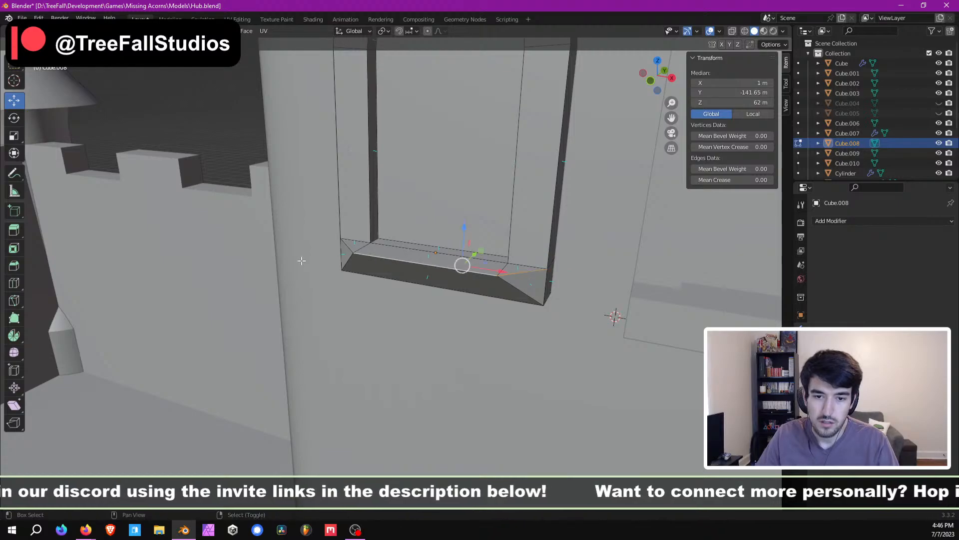
Step: Try to bevel the outer top edges of the window sill with a width of about 0.62 m and 3 segments
key(ctrl+b)
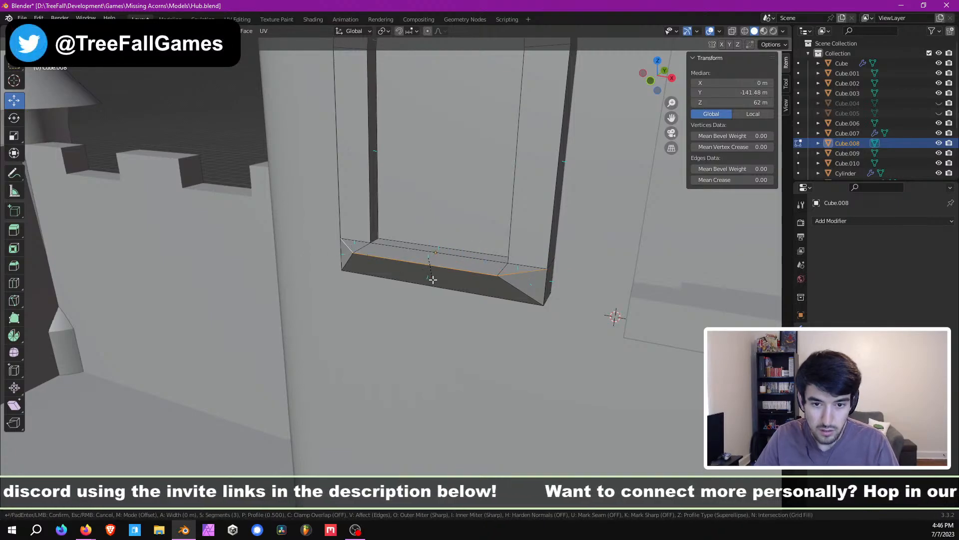
click(433, 279)
drag(137, 346, 165, 346)
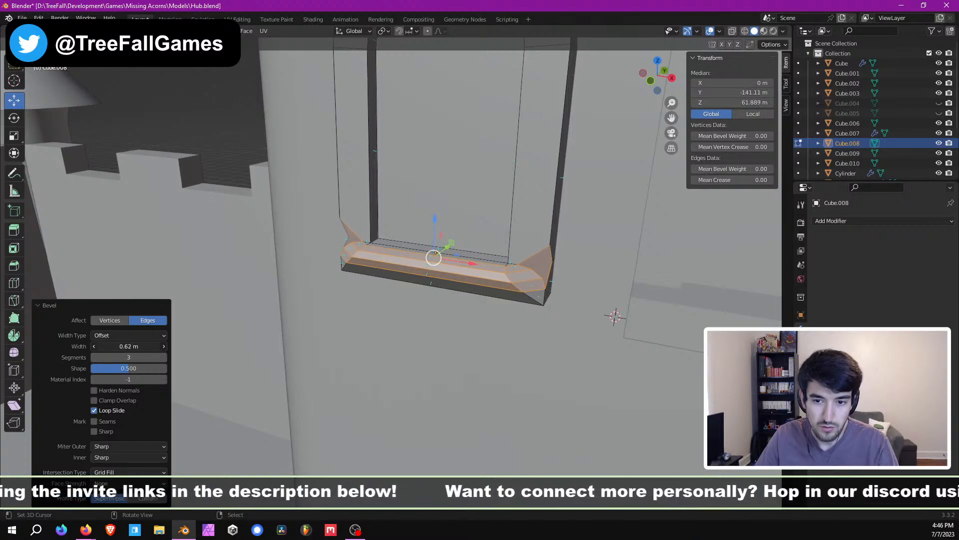
key(Tab)
middle_drag(478, 282, 487, 260)
key(Tab)
key(Tab)
key(Tab)
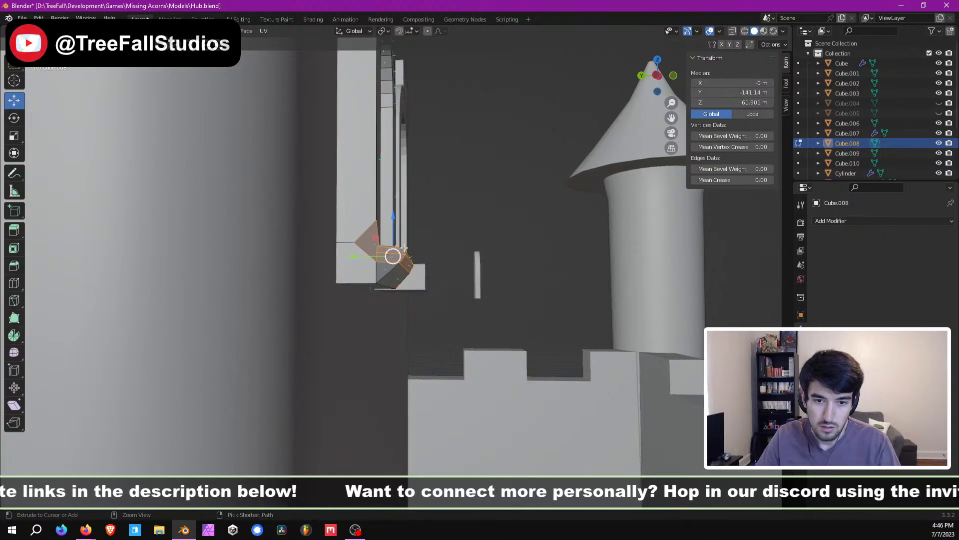
Step: Try beveling the sill's outer top edges with 3 segments, a width of 0.23 m and a raised shape value, and undo it
middle_drag(404, 248, 365, 278)
key(ctrl+b)
click(366, 277)
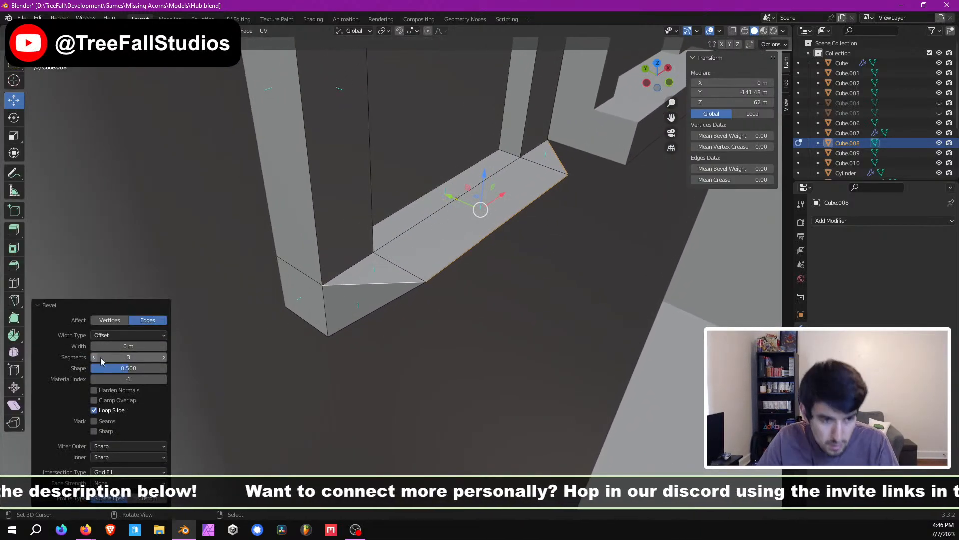
drag(102, 346, 158, 347)
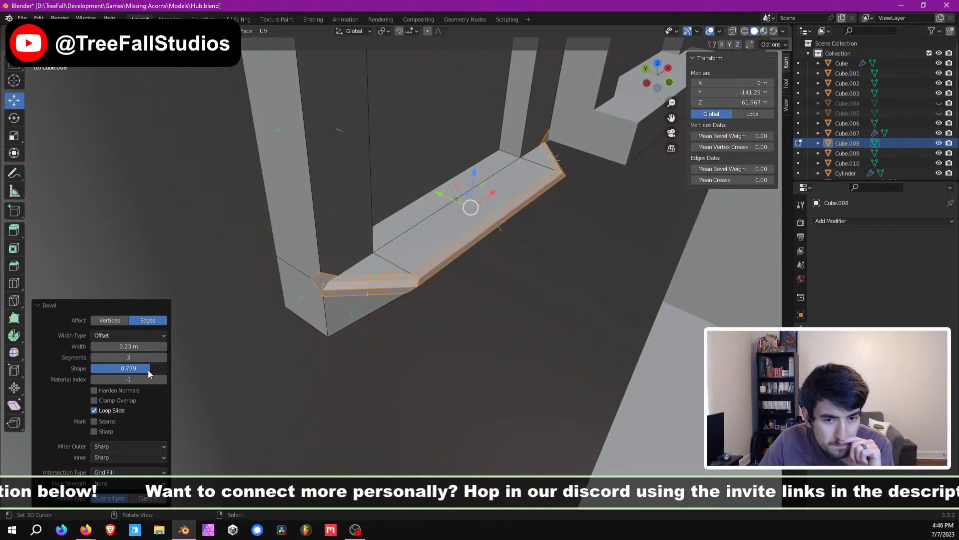
mouse_move(160, 368)
mouse_down()
mouse_move(69, 368)
mouse_move(167, 368)
mouse_up()
key(ctrl+z)
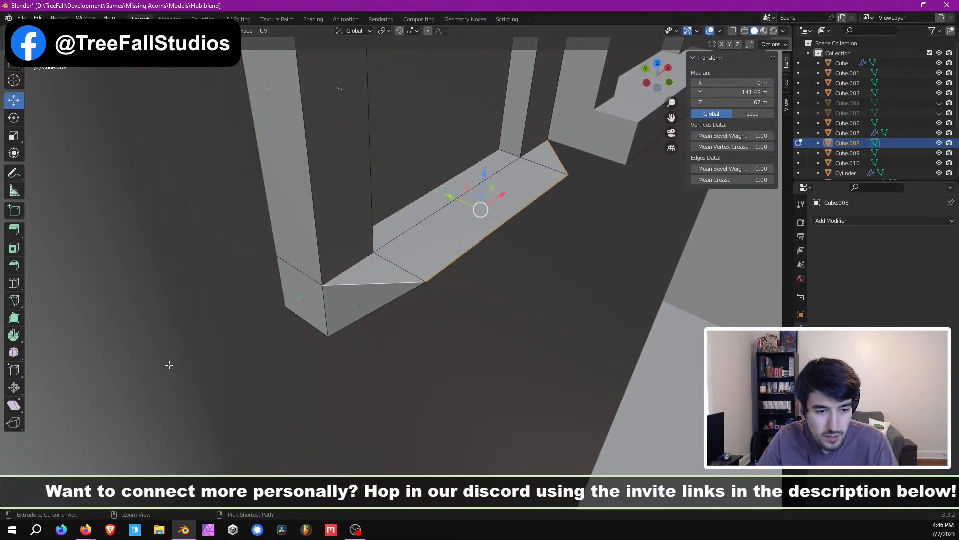
Step: Bevel the two diagonal corner edges at the front of the sill with a width of 0.46 m and 3 segments
middle_drag(509, 279, 398, 337)
middle_drag(395, 320, 406, 289)
right_click(369, 285)
middle_drag(496, 282, 482, 285)
shift+right_click(536, 285)
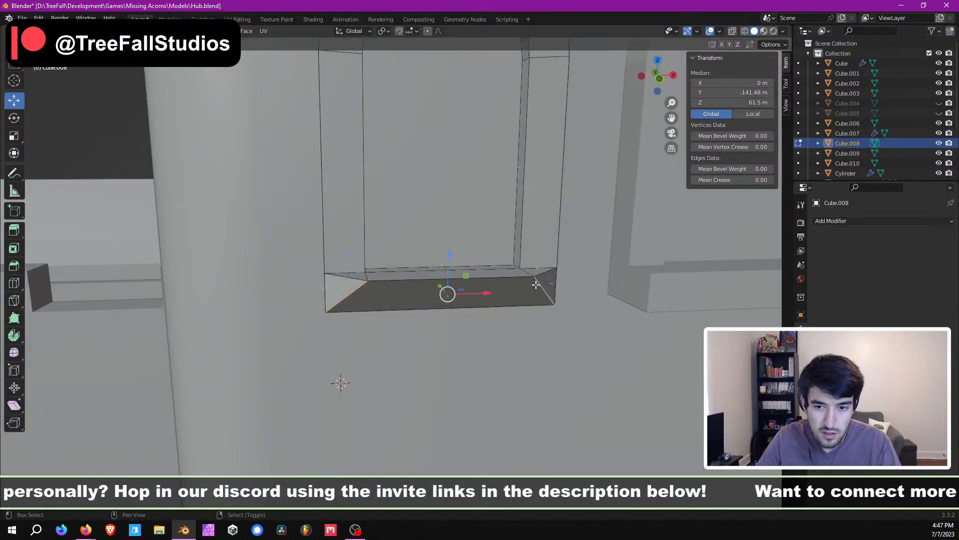
key(ctrl+b)
click(514, 282)
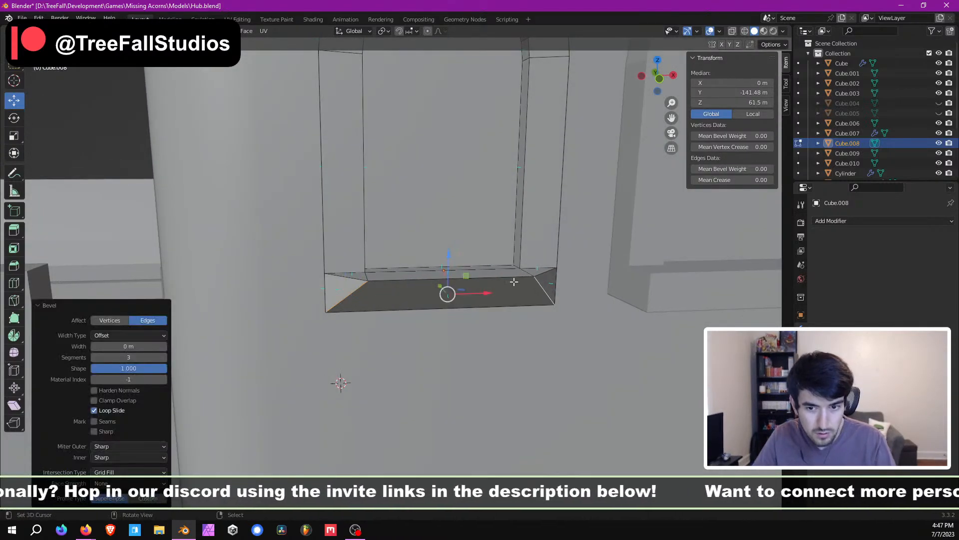
drag(128, 346, 149, 346)
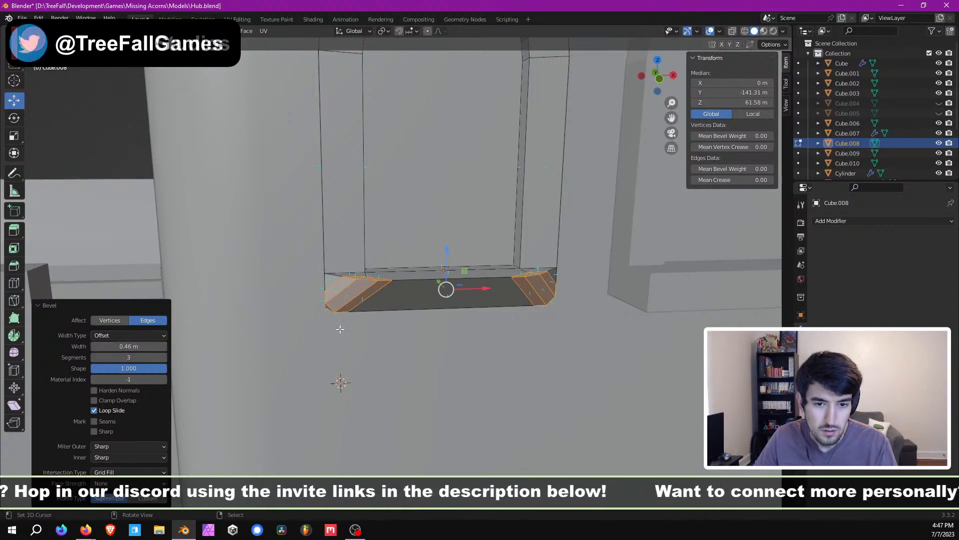
mouse_move(370, 330)
middle_down()
mouse_move(350, 358)
mouse_move(407, 315)
mouse_move(505, 295)
mouse_move(389, 335)
mouse_move(359, 325)
middle_up()
key(Tab)
key(Tab)
Step: Undo the 3-segment bevel on the sill's diagonal corner edges
key(ctrl+z)
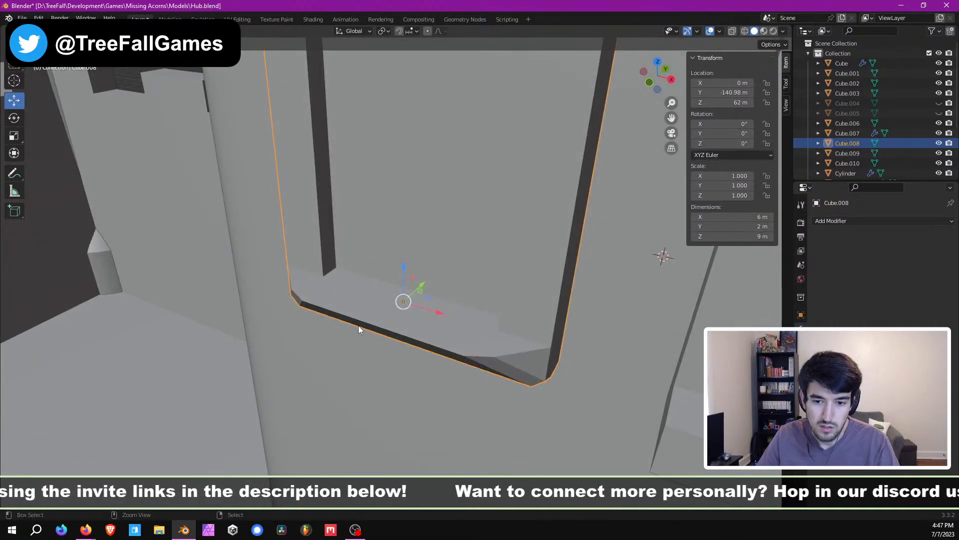
key(ctrl+z)
key(ctrl+z)
Step: Bevel the sill's two diagonal corner edges again, using 6 segments
middle_drag(358, 325, 406, 315)
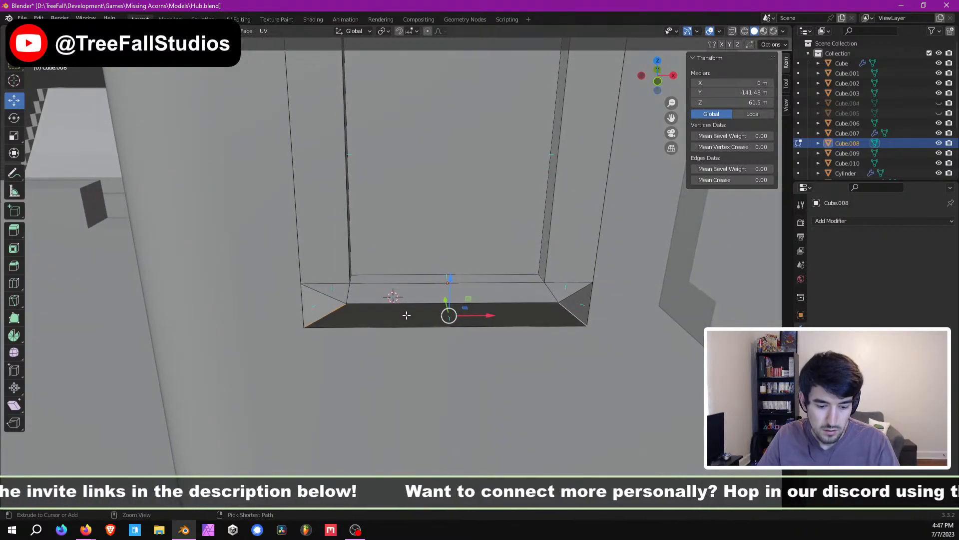
click(406, 315)
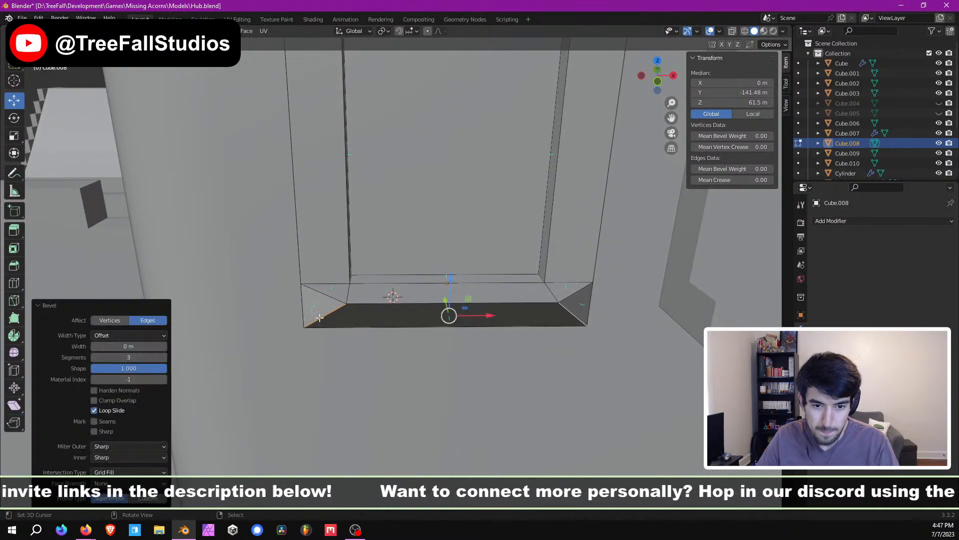
click(164, 357)
click(164, 357)
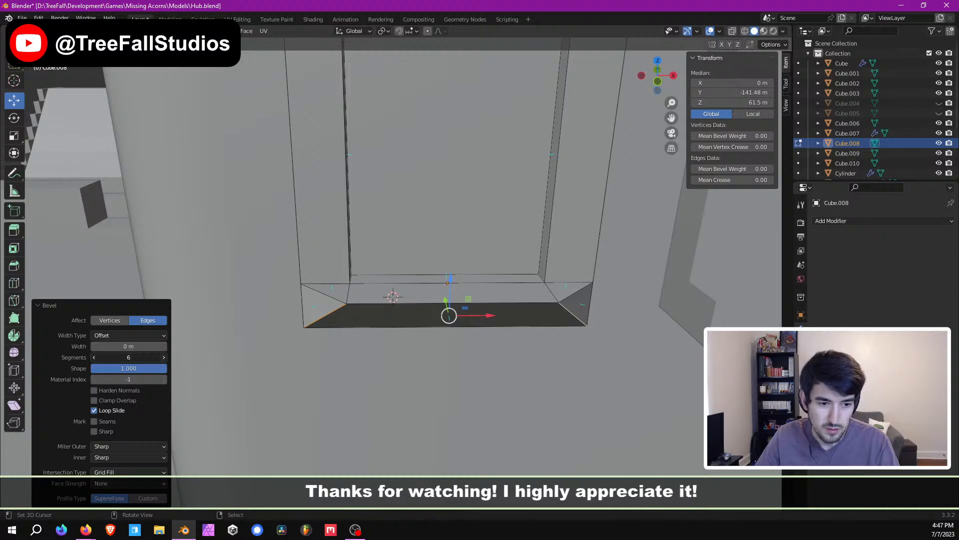
mouse_move(150, 347)
mouse_down()
mouse_move(179, 347)
mouse_move(158, 353)
mouse_up()
key(Tab)
middle_drag(300, 347, 288, 149)
key(Tab)
Step: Move the sill's lower front edge outward by about 0.28 m along the Y axis
click(449, 245)
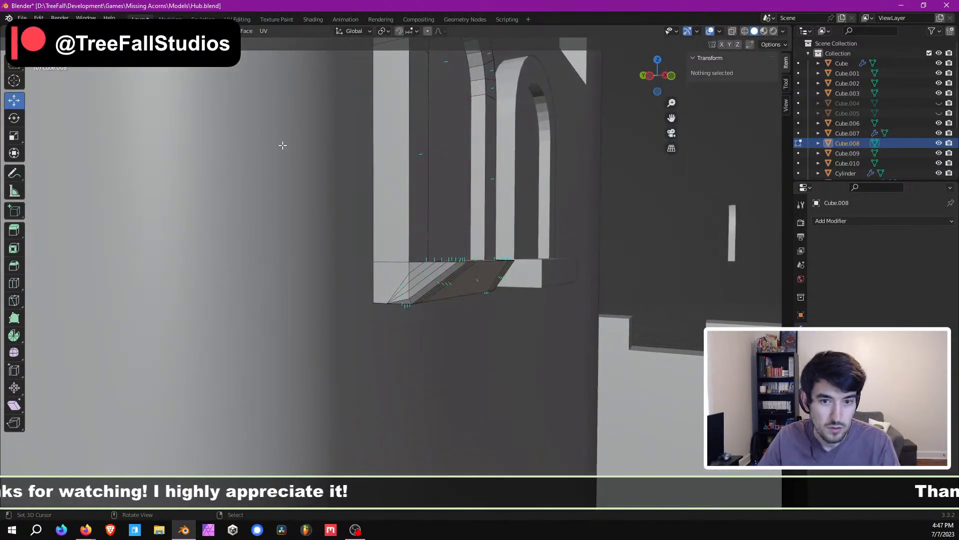
click(483, 280)
drag(451, 280, 459, 281)
Step: Scale the sill's lower front edge to about 0.505 along the X axis and review the window's overall shape
middle_drag(460, 281, 384, 235)
key(s)
key(x)
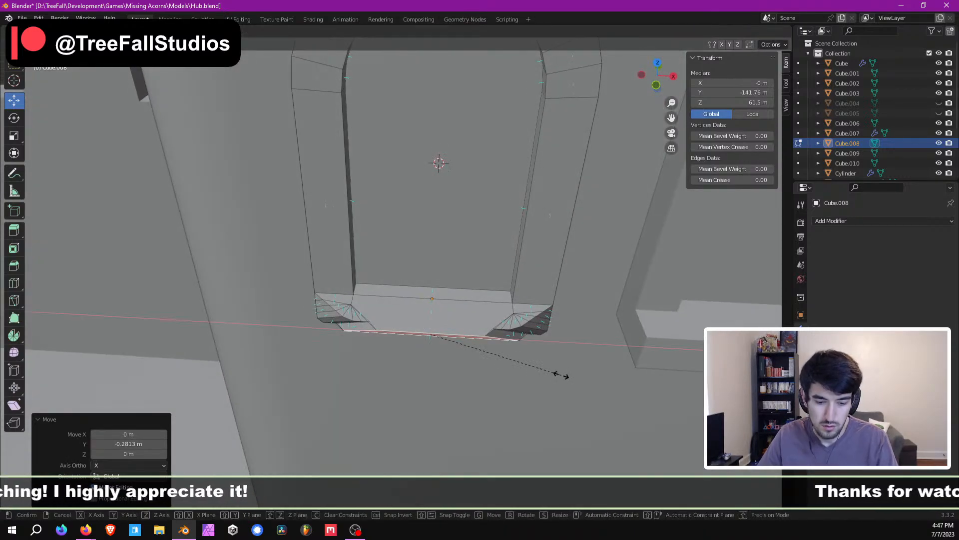
click(497, 347)
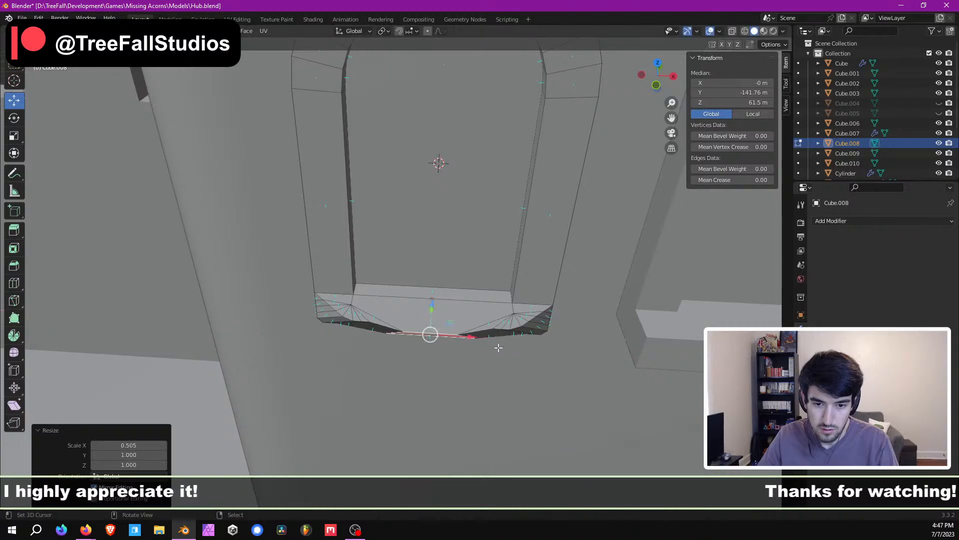
key(Tab)
middle_drag(498, 346, 492, 366)
scroll(454, 257, down, 5)
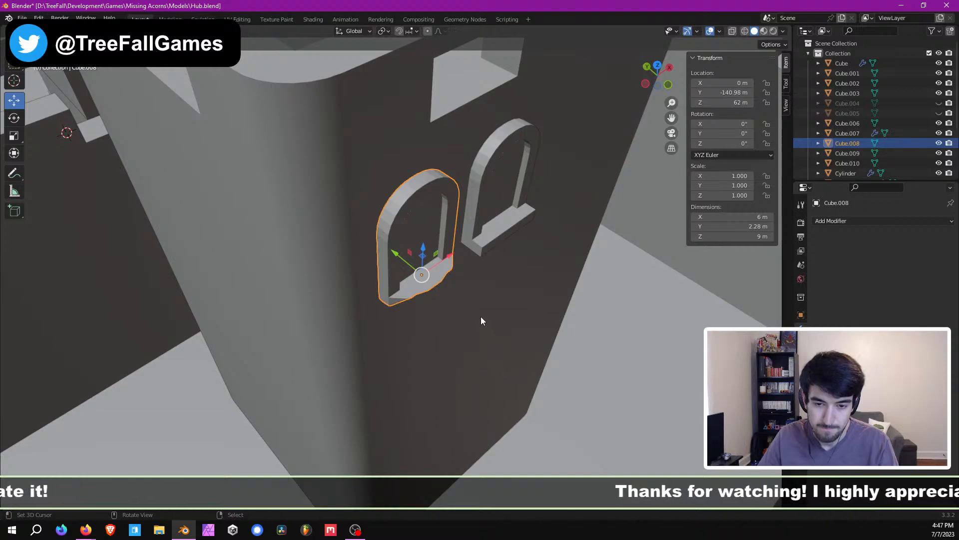
Step: Undo the scaling, moving, beveling and slanting of the sill, back to its plain box shape
key(Tab)
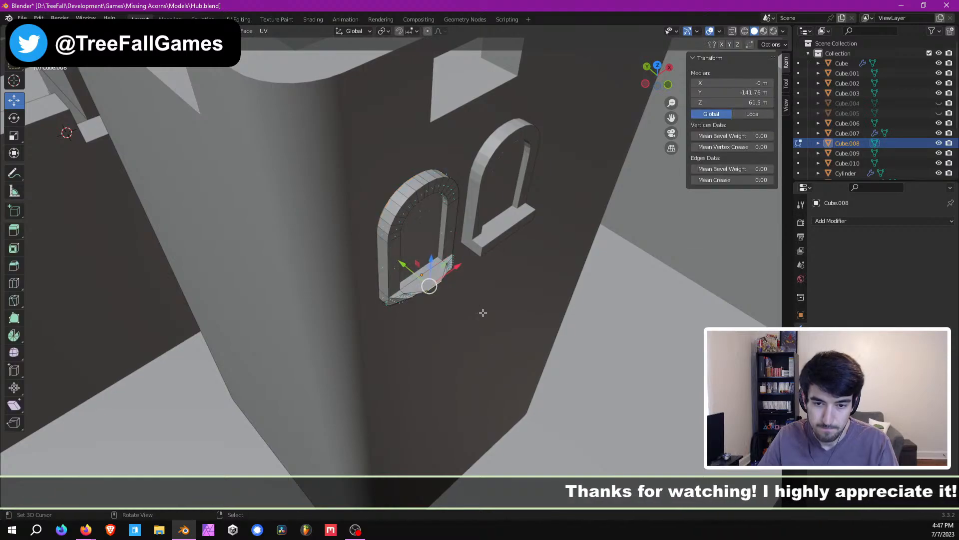
key(ctrl+z)
key(ctrl+z)
key(ctrl+z)
key(ctrl+z)
key(ctrl+z)
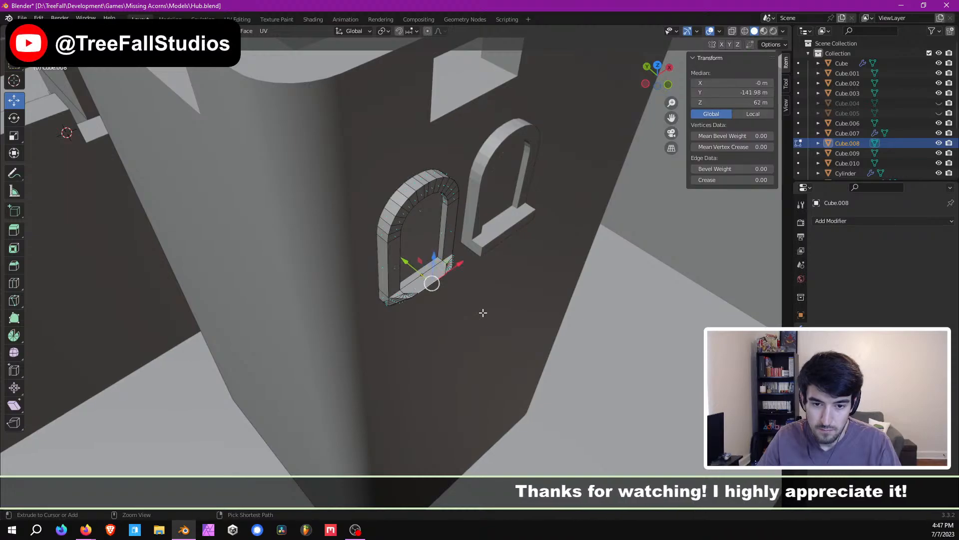
key(ctrl+z)
key(ctrl+z)
key(ctrl+z)
key(ctrl+z)
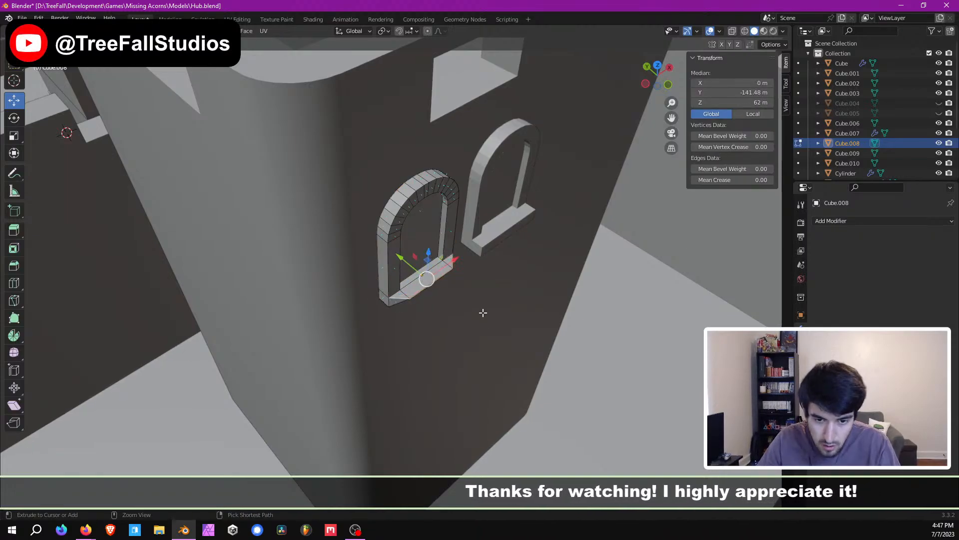
key(ctrl+z)
middle_drag(480, 308, 379, 254)
key(ctrl+z)
key(ctrl+z)
Step: Try deleting the two diagonal edges on the sill's front face as edges, and undo the deletion
scroll(414, 283, up, 6)
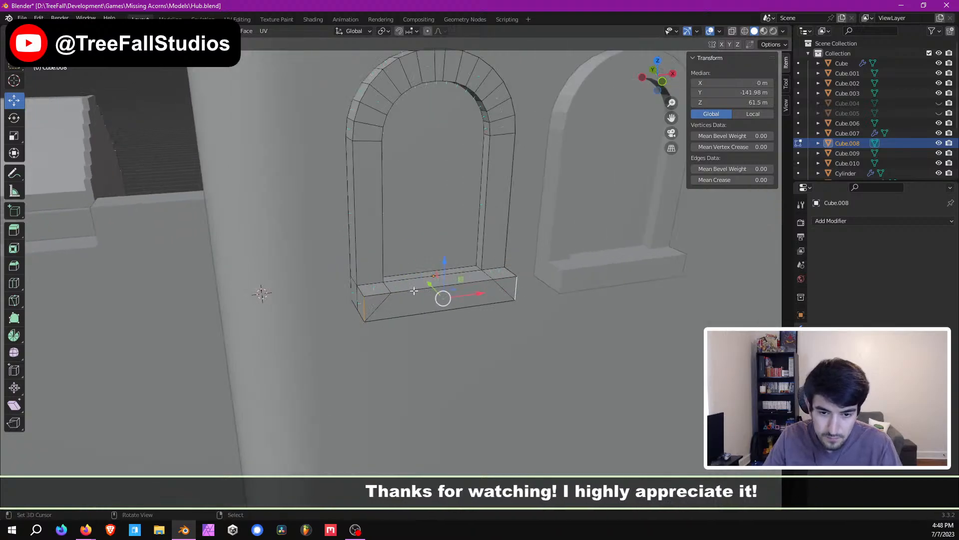
shift+middle_drag(414, 304, 431, 273)
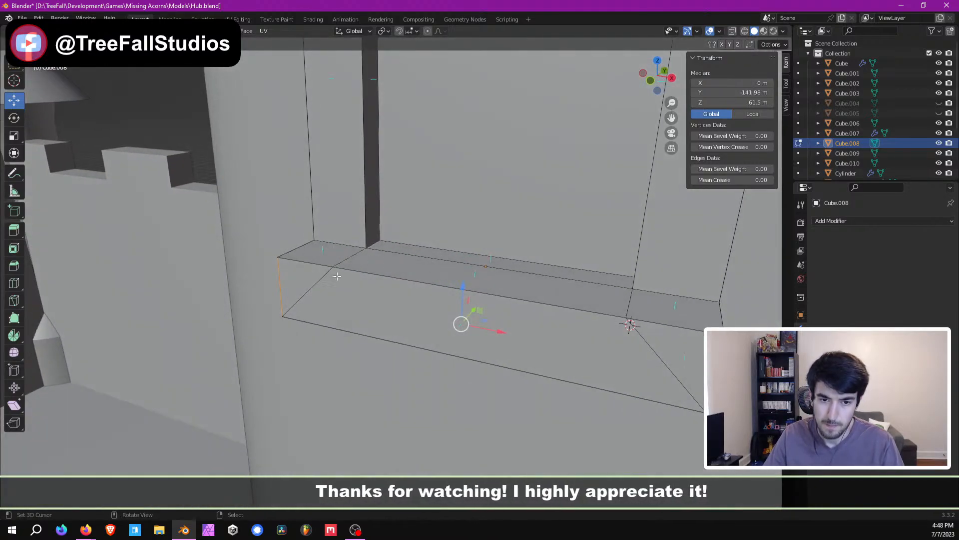
right_click(323, 280)
shift+right_click(674, 346)
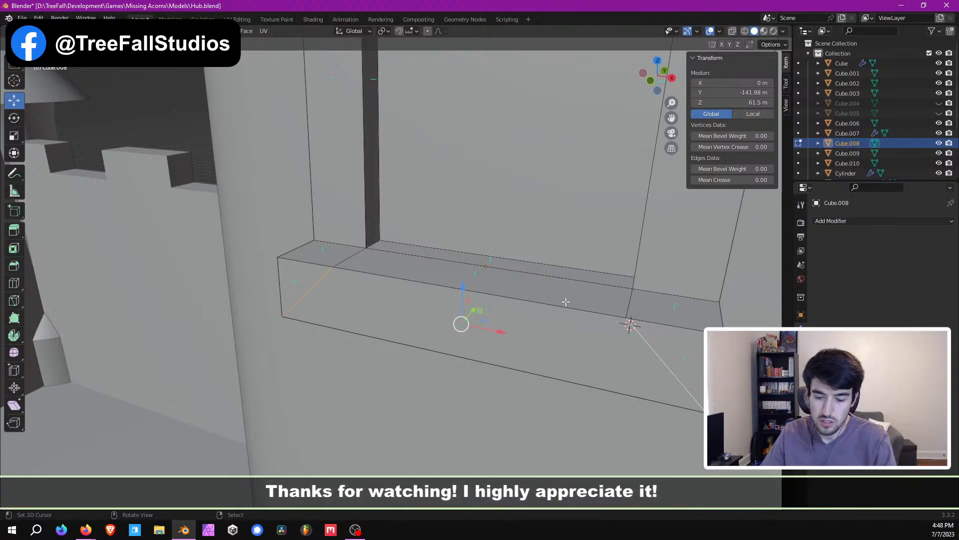
key(x)
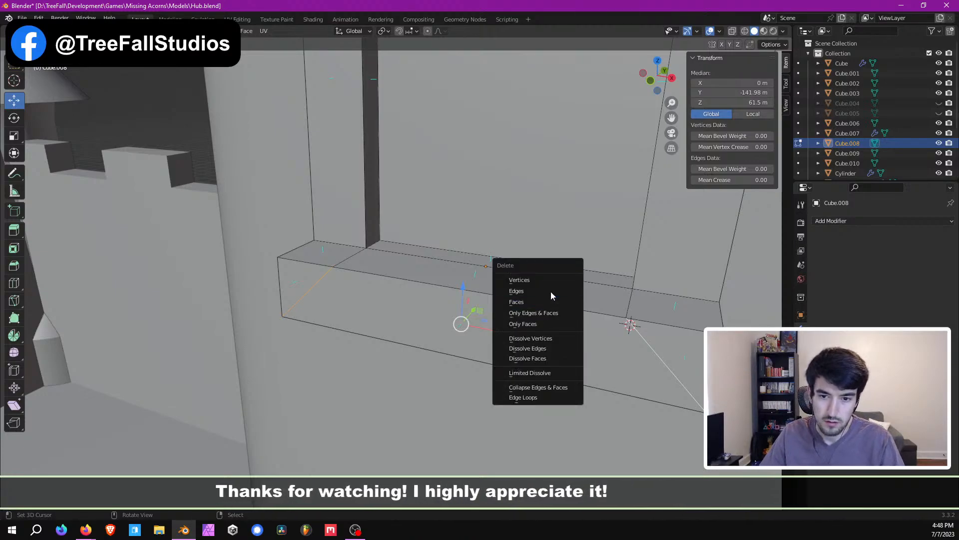
click(548, 290)
key(ctrl+z)
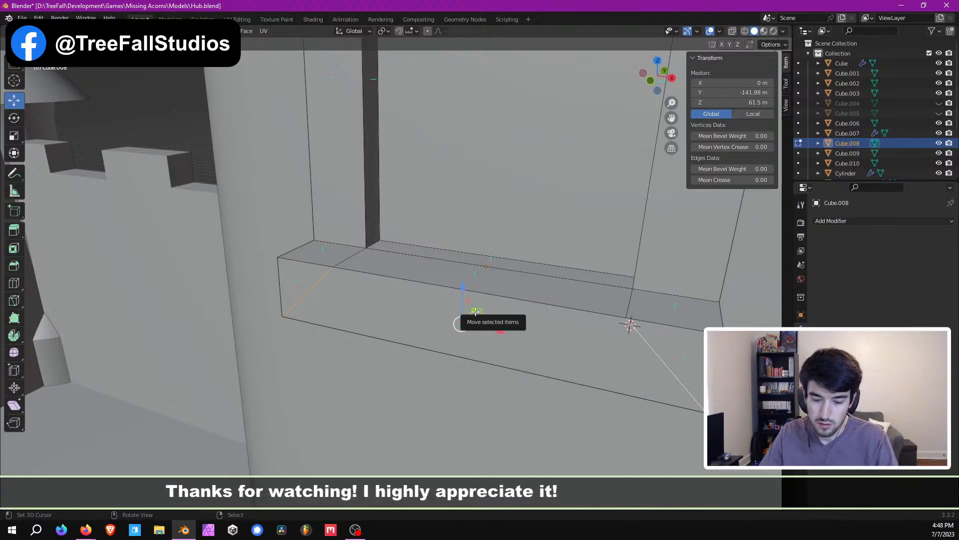
Step: Dissolve the two diagonal edges on the sill's front face
key(x)
click(469, 368)
middle_drag(469, 360, 517, 358)
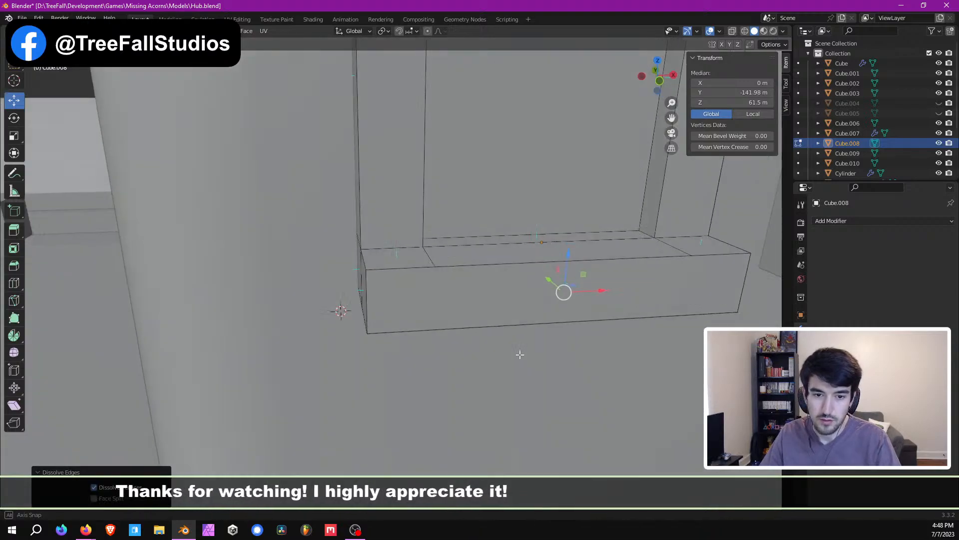
Step: Try dissolving the two inner vertices on the sill's upper front edge in vertex mode, and undo it
key(1)
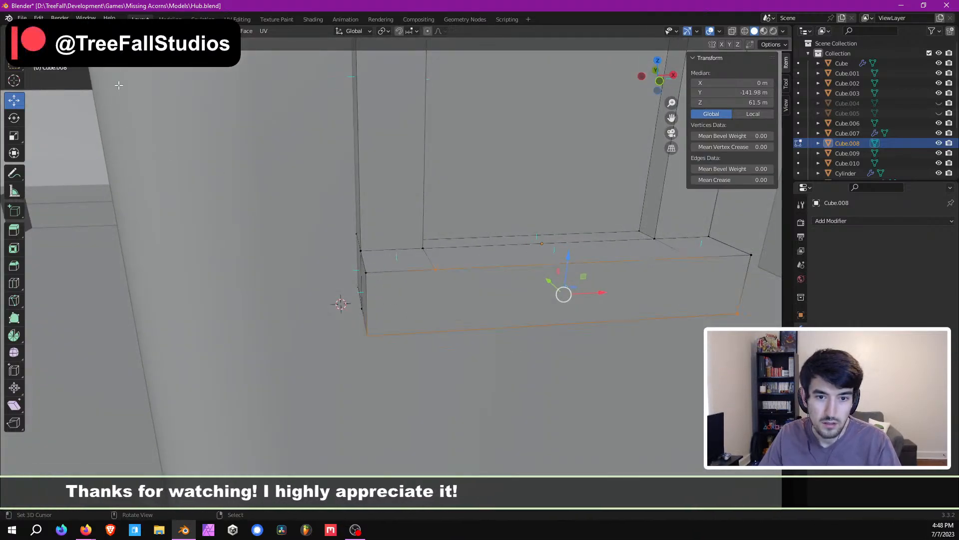
middle_drag(377, 257, 329, 315)
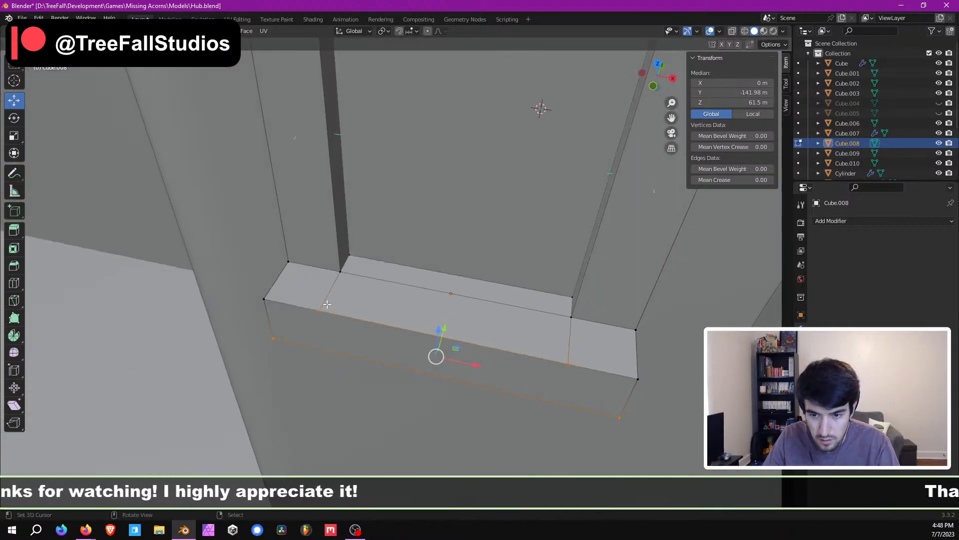
click(323, 301)
shift+click(566, 354)
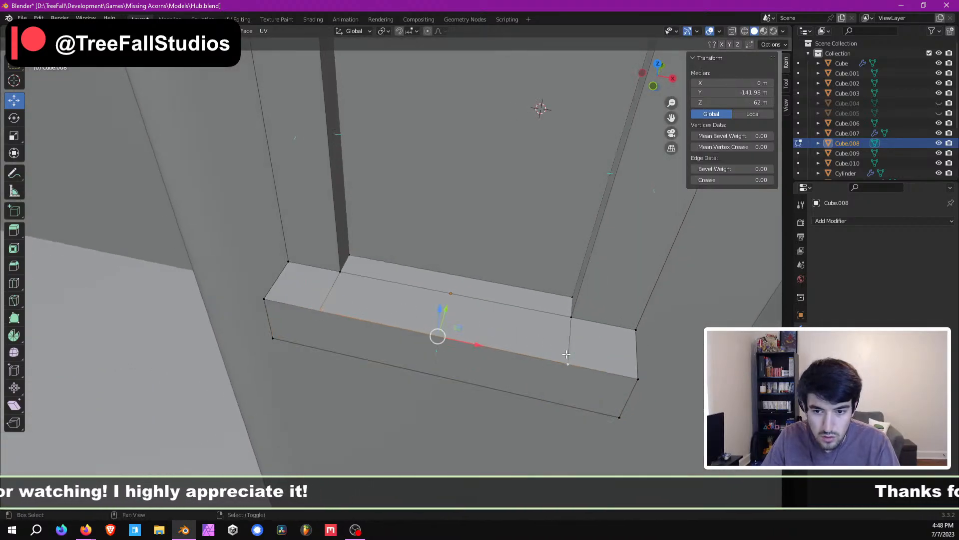
key(x)
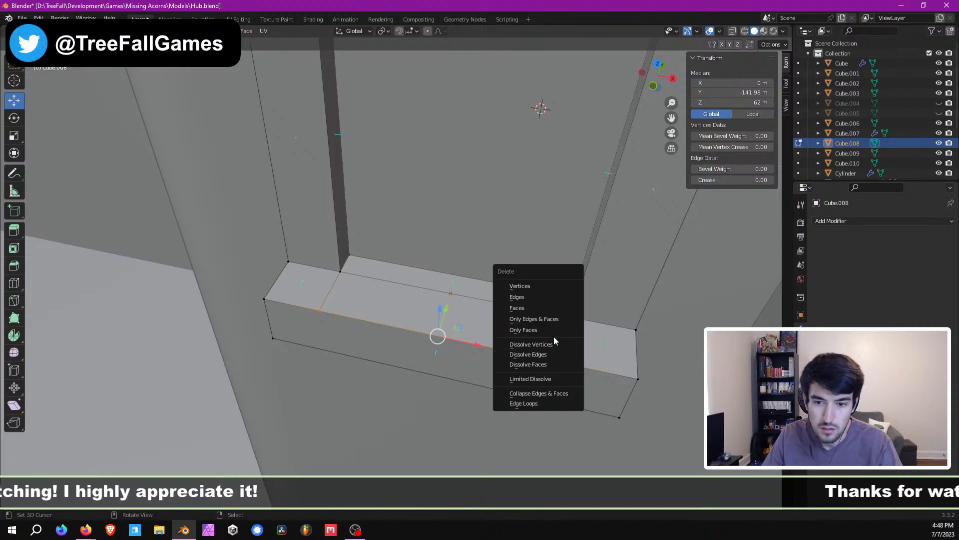
click(531, 344)
middle_drag(531, 344, 418, 323)
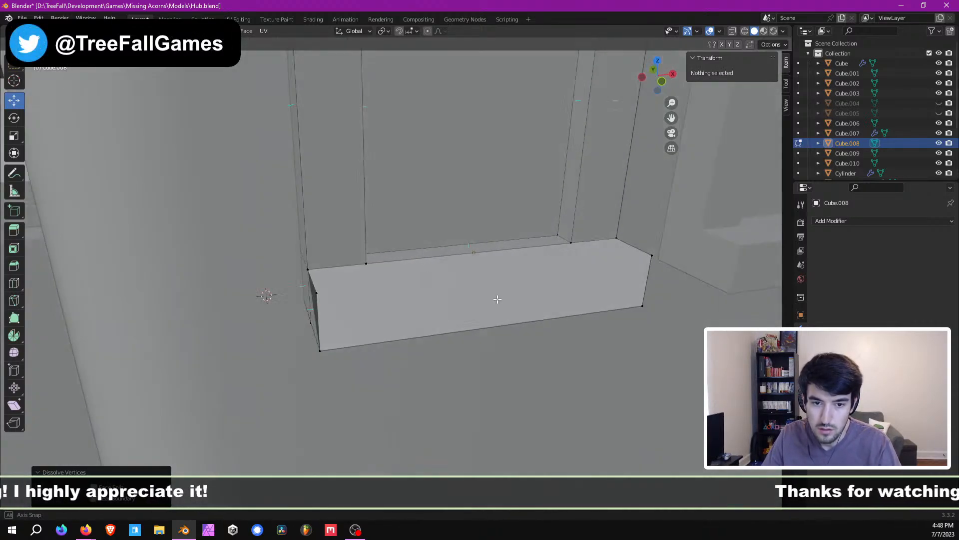
key(ctrl+z)
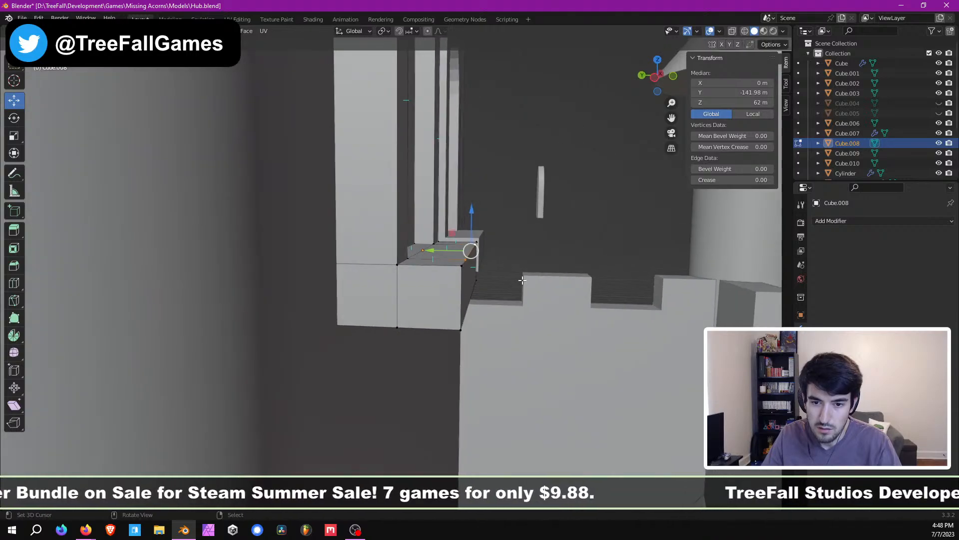
Step: Undo the vertex selection and the edge dissolve to restore the two diagonal edges on the sill's front
scroll(414, 249, down, 2)
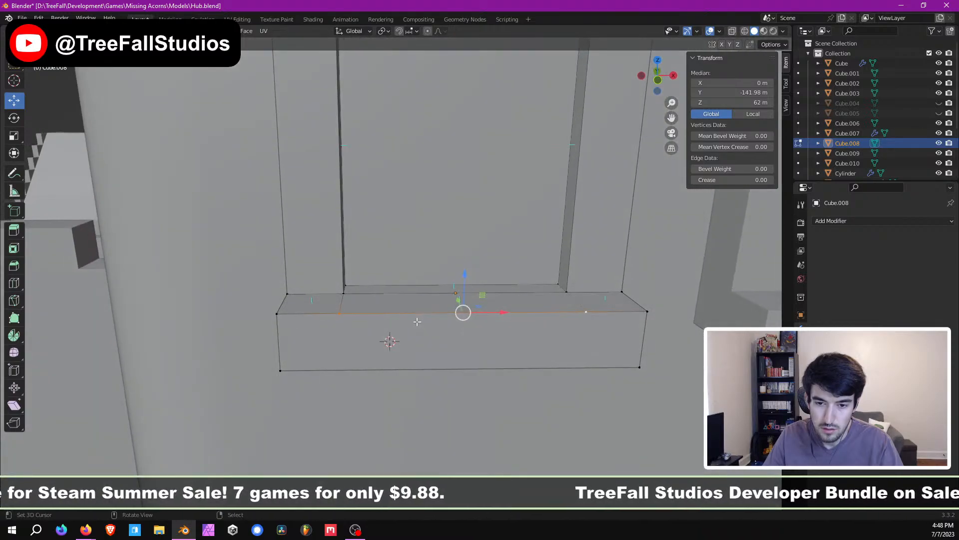
scroll(465, 326, down, 1)
scroll(465, 326, down, 1)
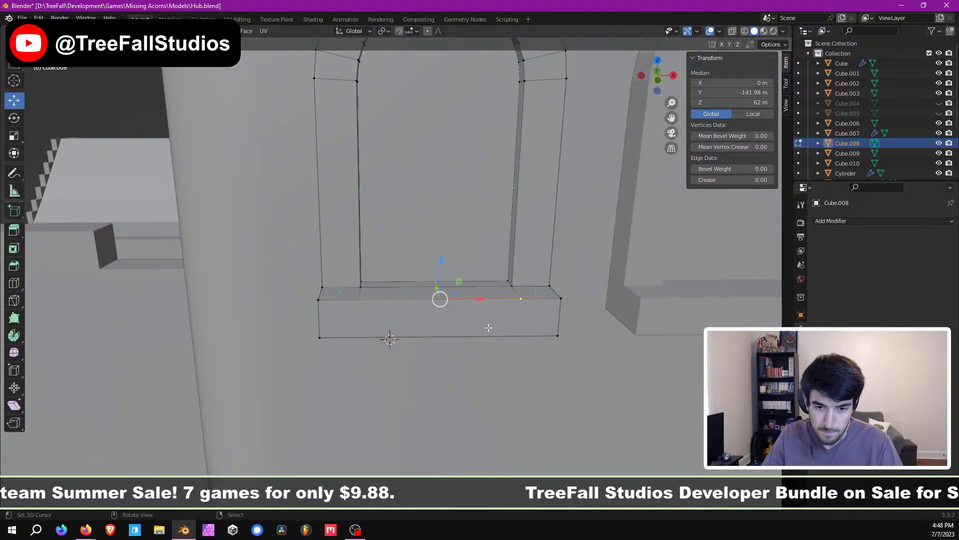
key(ctrl+z)
key(ctrl+z)
key(ctrl+z)
key(ctrl+z)
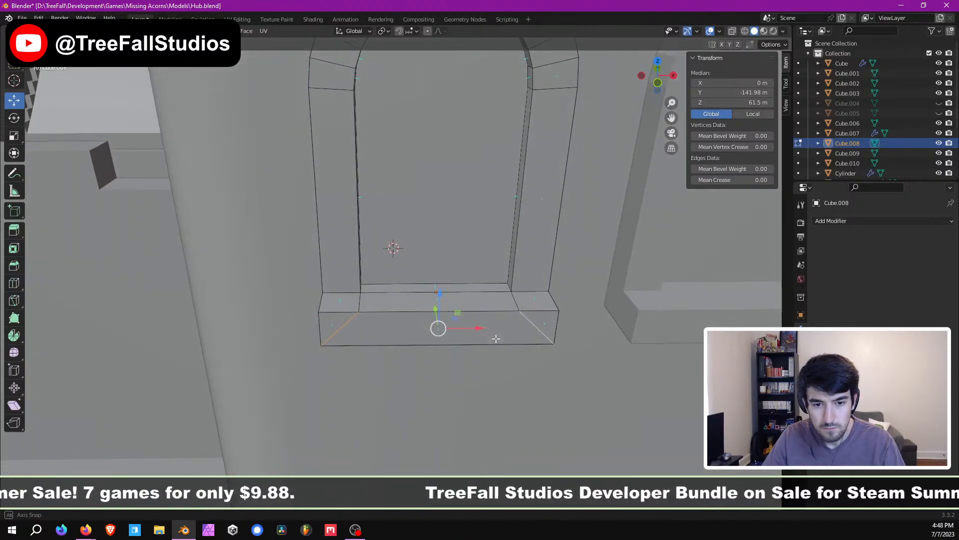
Step: Subdivide the sill's lower front edge between its two corner vertices with 2 cuts
middle_drag(392, 246, 490, 327)
middle_drag(432, 324, 425, 246)
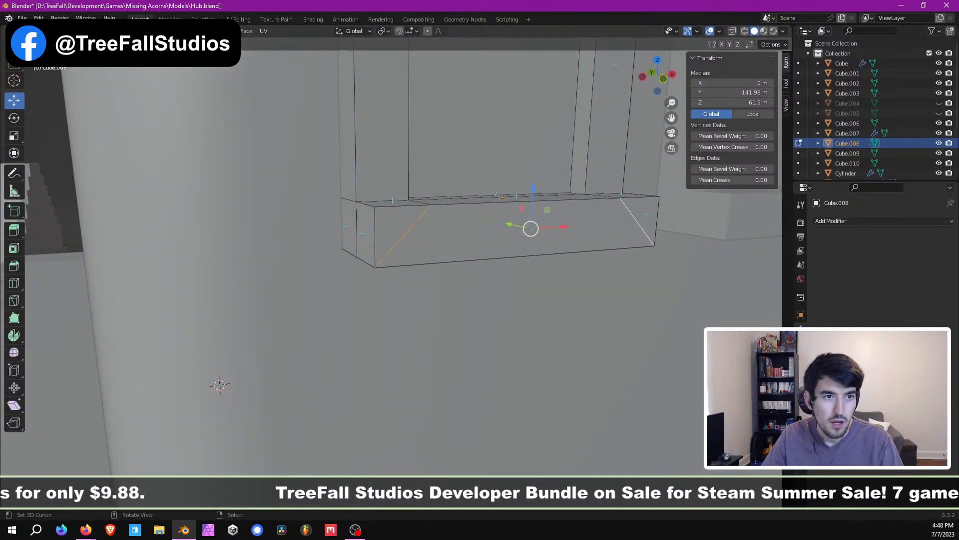
key(1)
right_click(378, 265)
mouse_move(411, 265)
mouse_down()
mouse_move(468, 264)
mouse_move(406, 270)
mouse_up()
key(ctrl+z)
scroll(420, 270, up, 2)
middle_drag(515, 254, 377, 257)
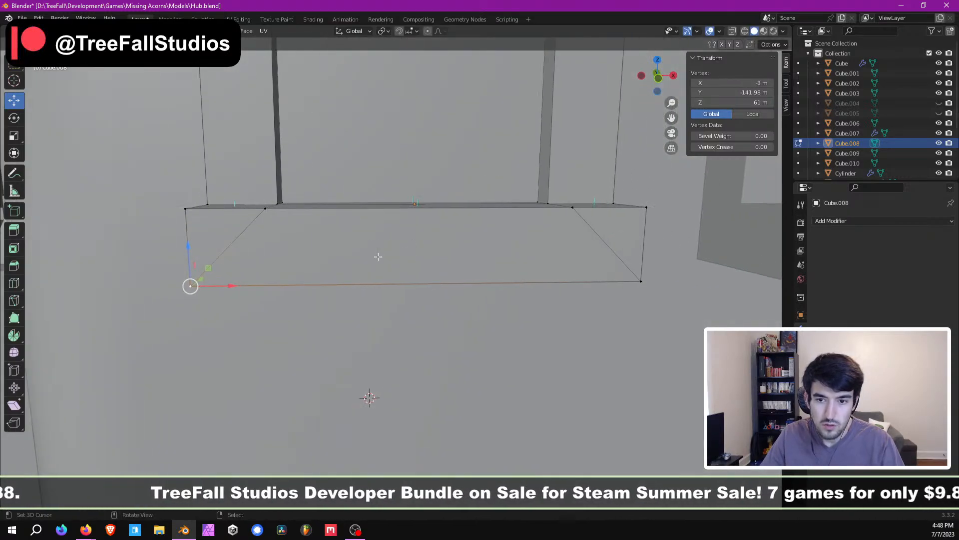
shift+right_click(637, 281)
click(184, 31)
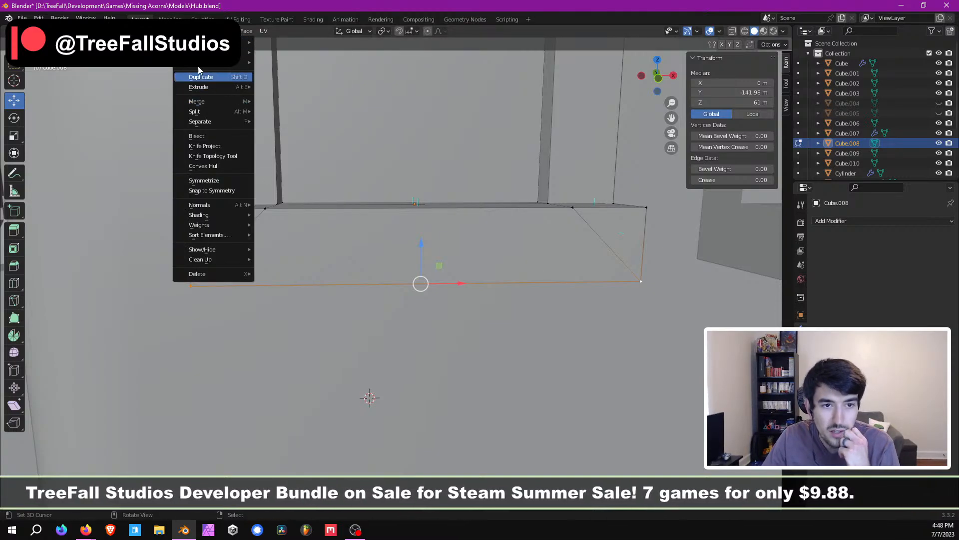
click(228, 31)
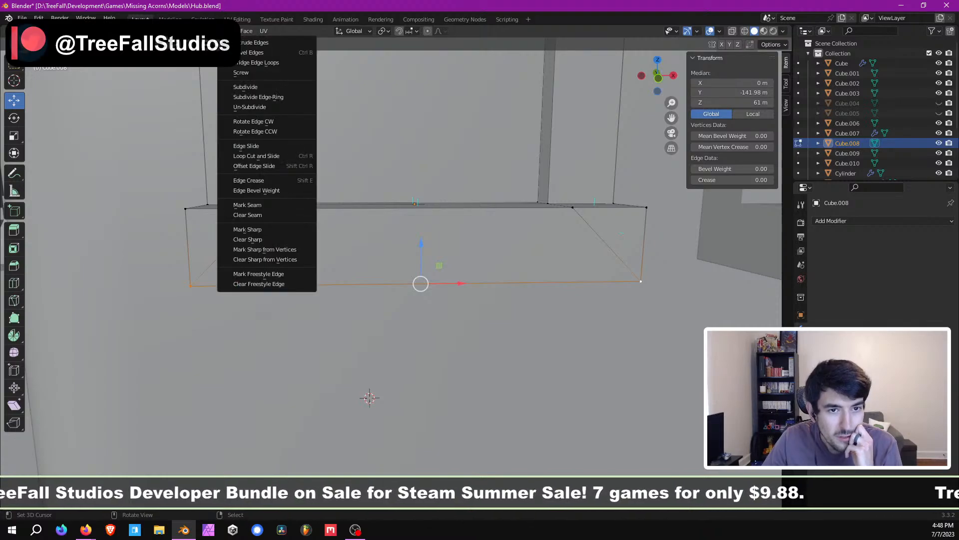
click(247, 87)
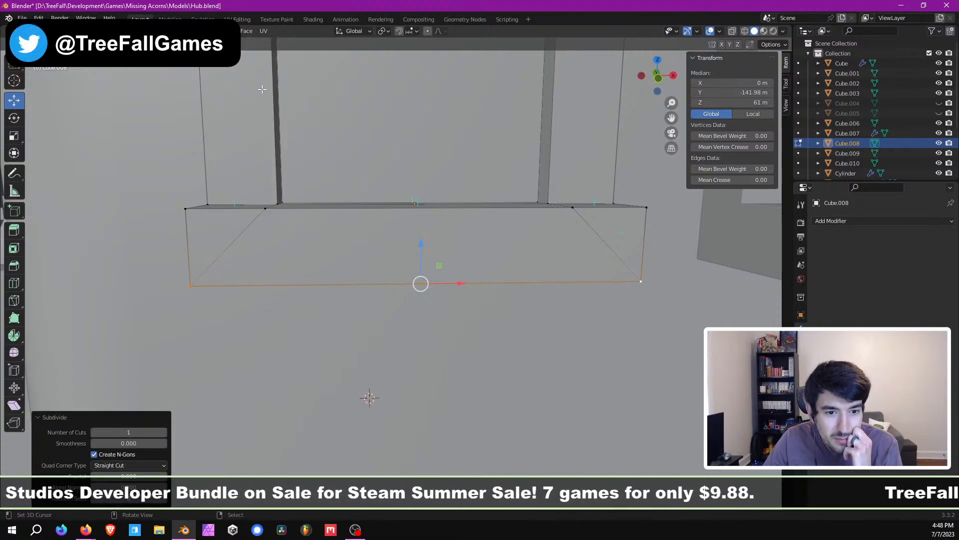
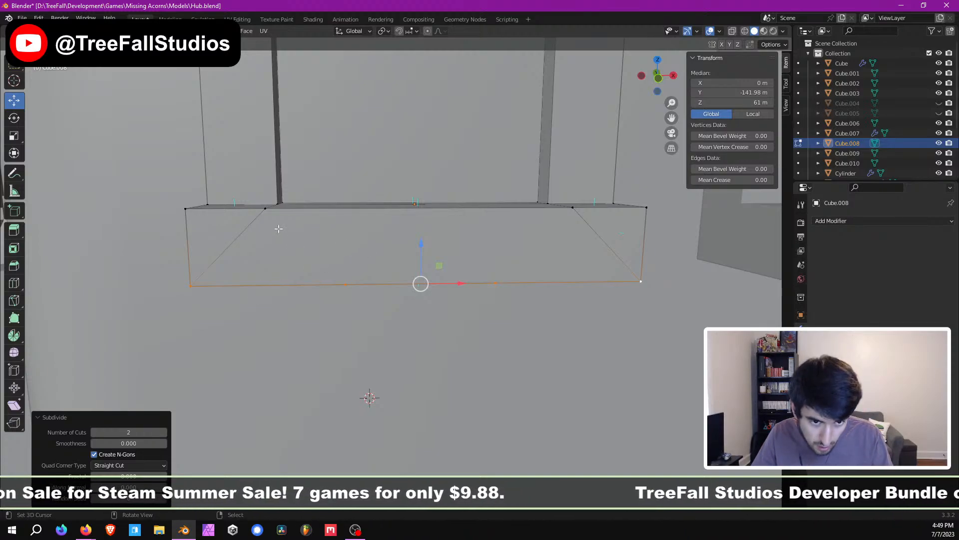
Step: Set the X position of the two new vertices on the lower front edge to -2 m and 2 m
click(266, 209)
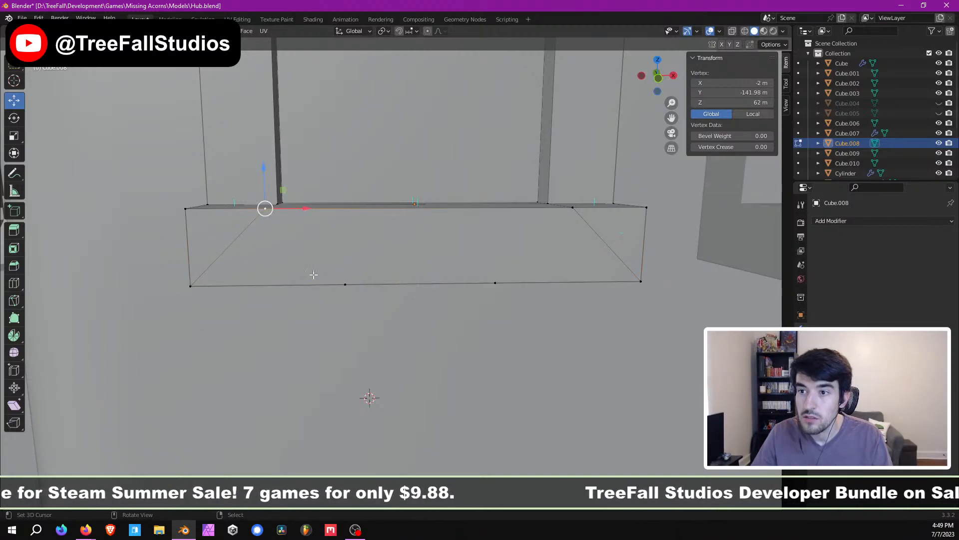
click(732, 82)
text(-2)
key(Return)
click(573, 207)
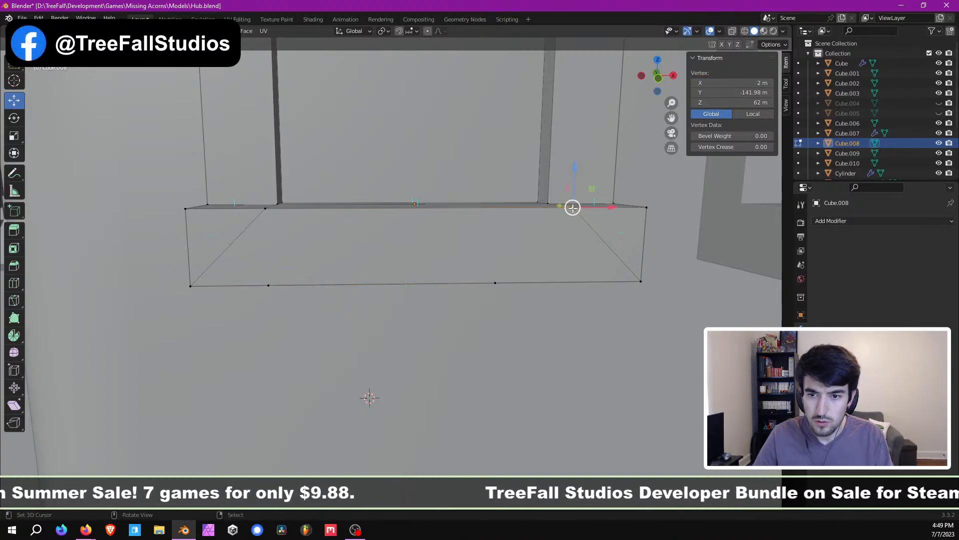
click(495, 283)
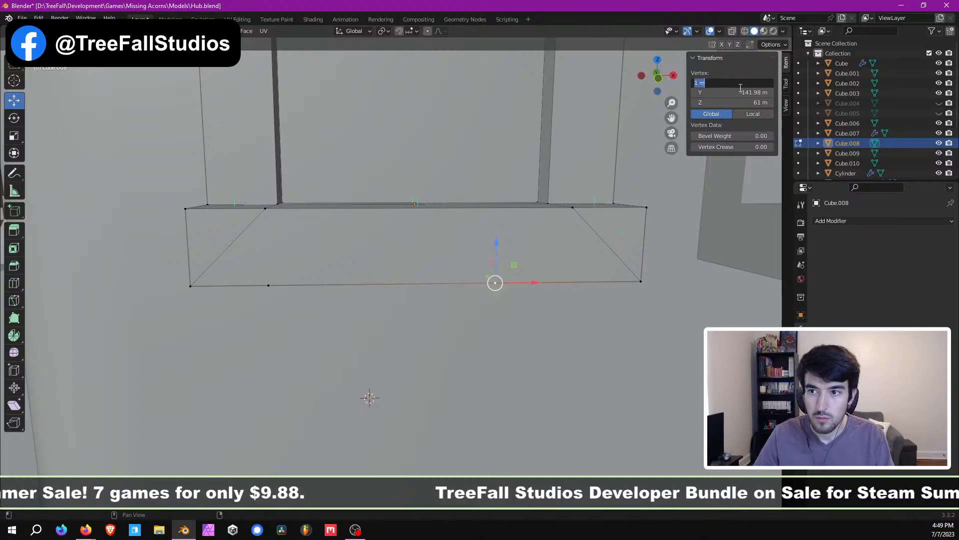
text(2)
key(Return)
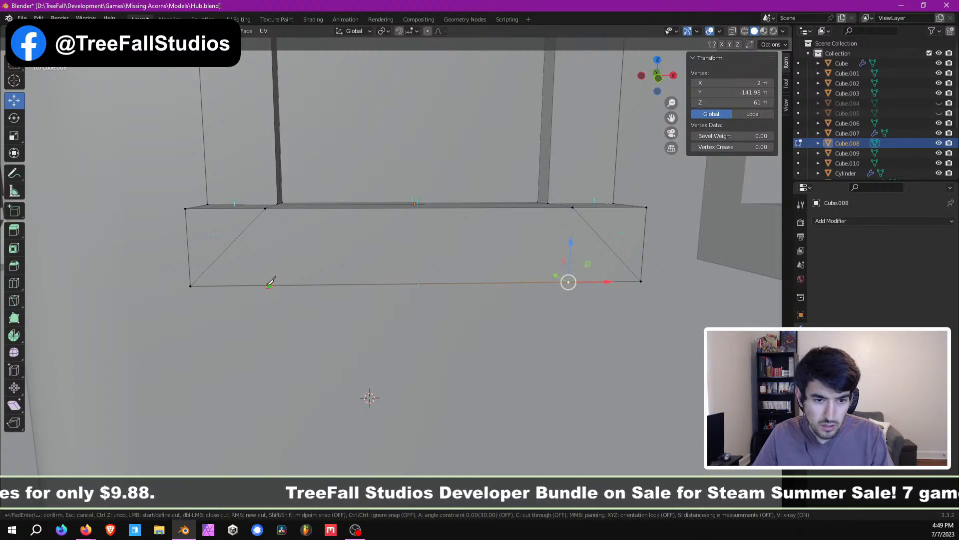
Step: Knife-cut vertical edges across the sill's front face, joining each new lower vertex to the upper vertex above it
click(269, 285)
click(265, 208)
key(Return)
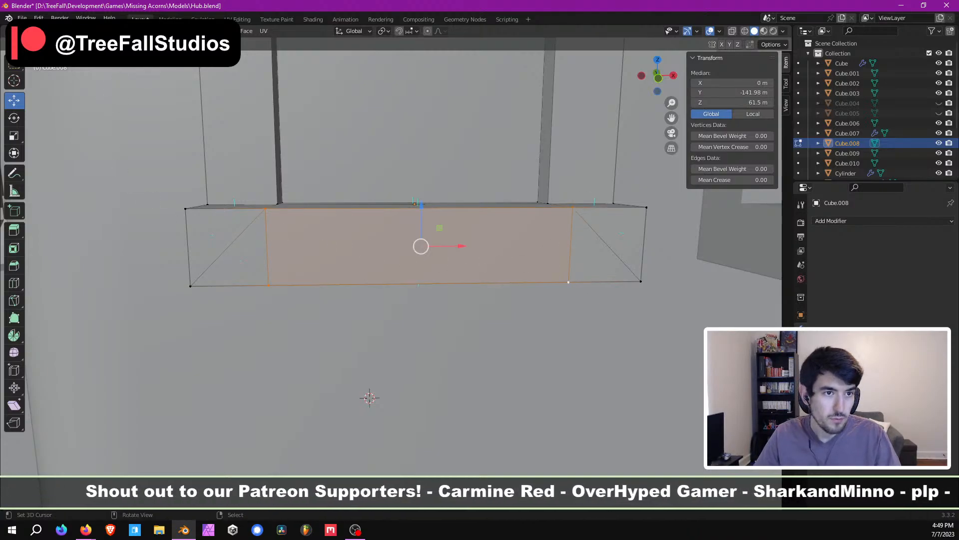
Step: Dissolve the two diagonal edges at the ends of the sill's front face
click(220, 241)
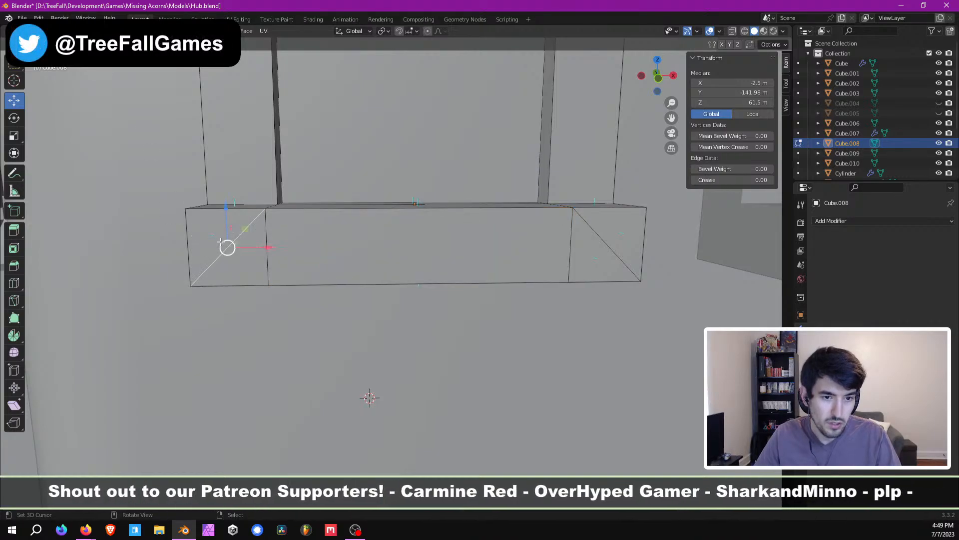
shift+click(598, 239)
key(x)
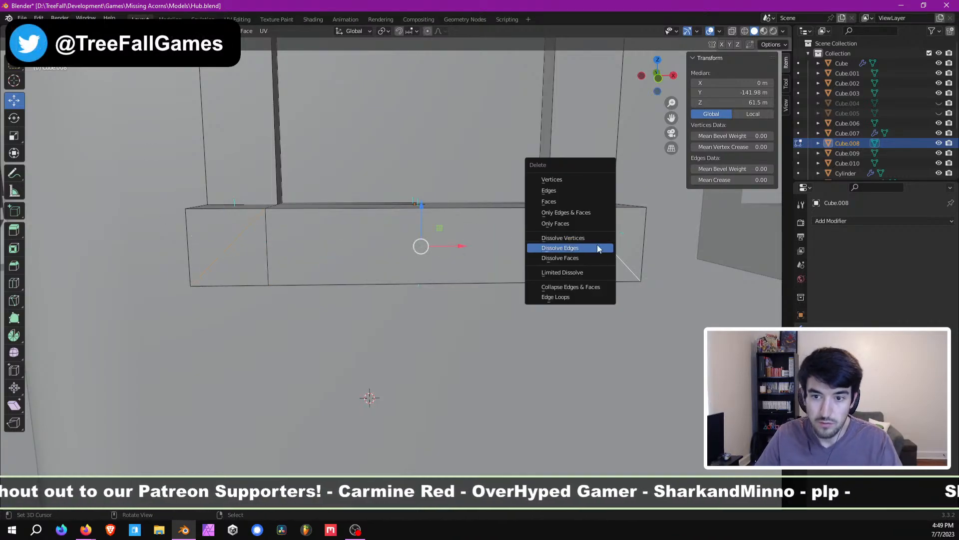
click(598, 238)
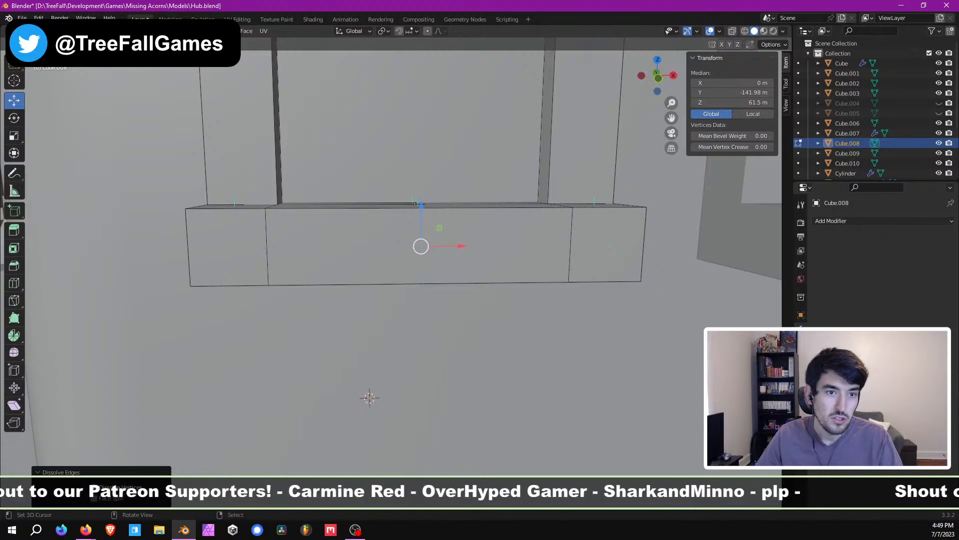
Step: Subdivide the lengthwise middle edge on the sill's underside with 2 cuts
key(1)
mouse_move(238, 163)
middle_down()
mouse_move(230, 217)
mouse_move(263, 140)
mouse_move(403, 230)
mouse_move(340, 194)
mouse_move(350, 272)
mouse_move(283, 307)
mouse_move(366, 261)
mouse_move(391, 265)
middle_up()
key(alt+z)
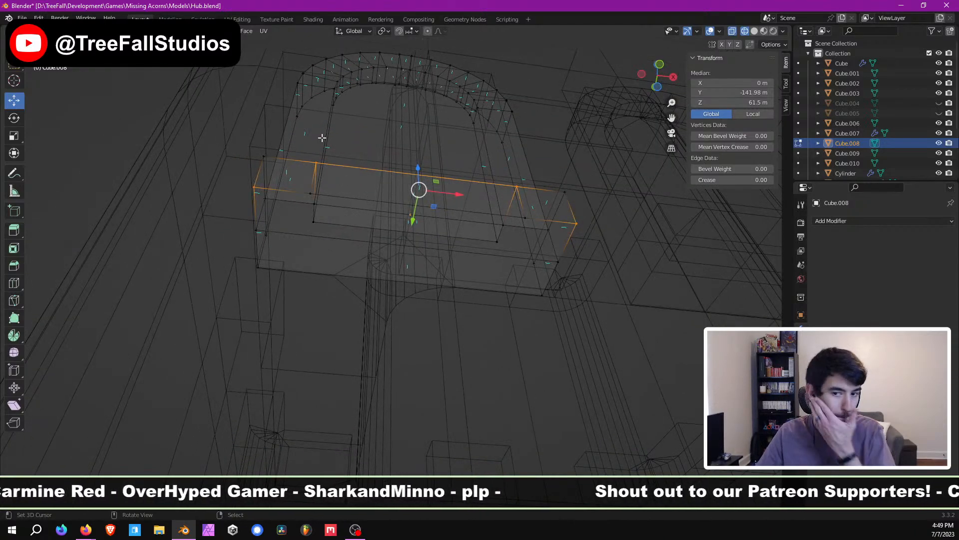
key(2)
right_click(402, 240)
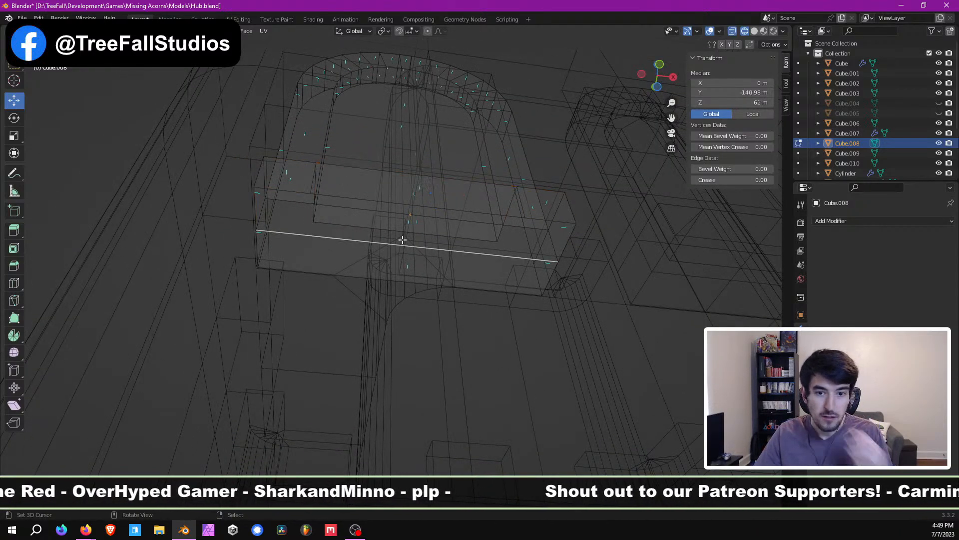
mouse_move(402, 240)
middle_down()
mouse_move(413, 246)
mouse_move(406, 235)
middle_up()
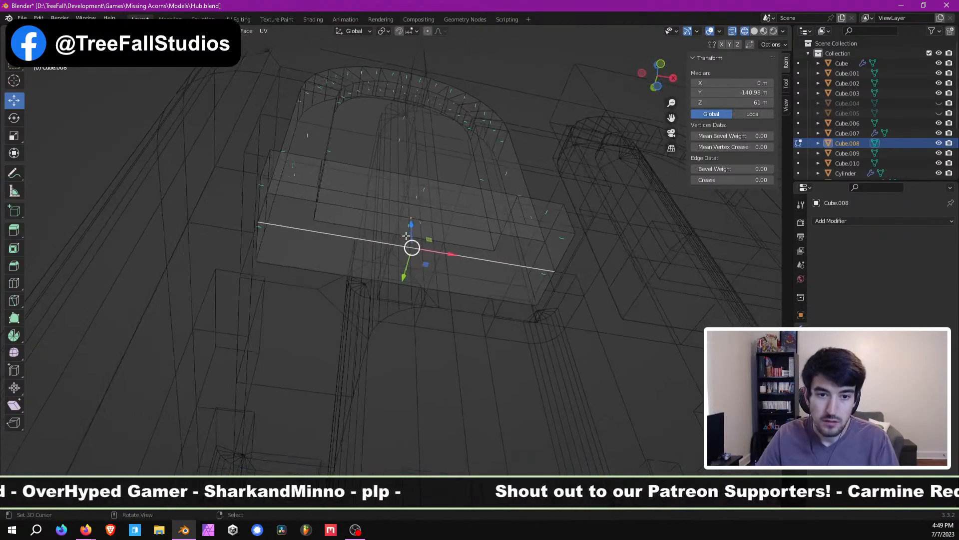
key(ctrl+e)
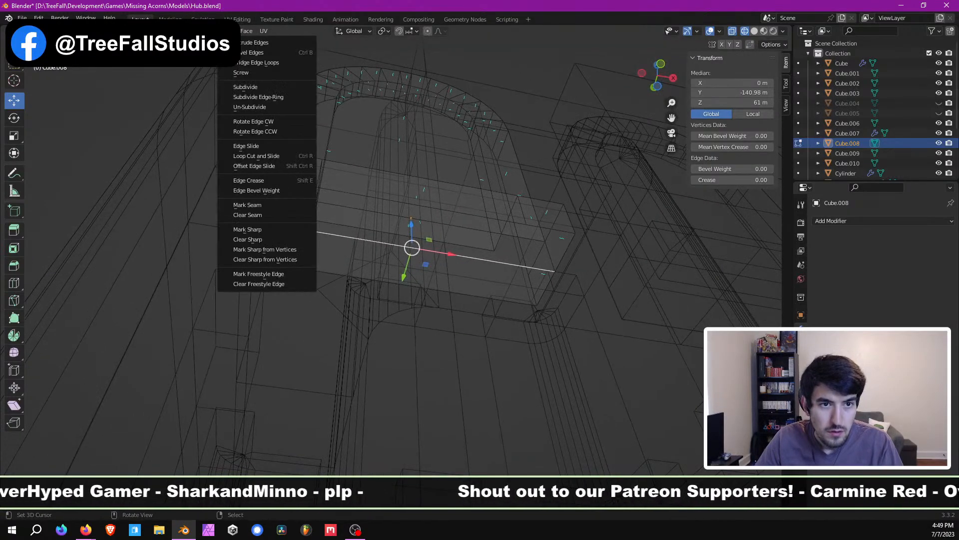
click(256, 87)
click(165, 432)
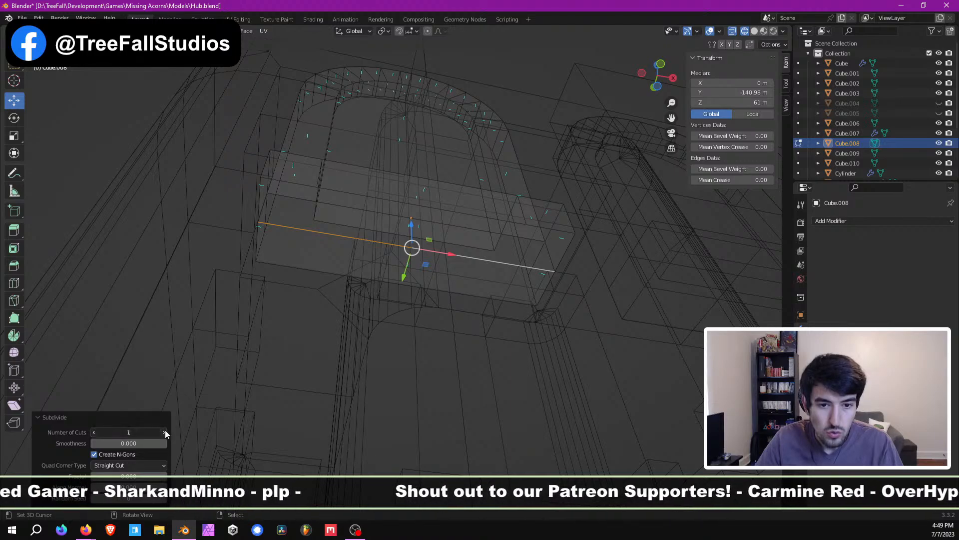
Step: Set the X position of the left new vertex on the underside's middle edge to -2 m
key(1)
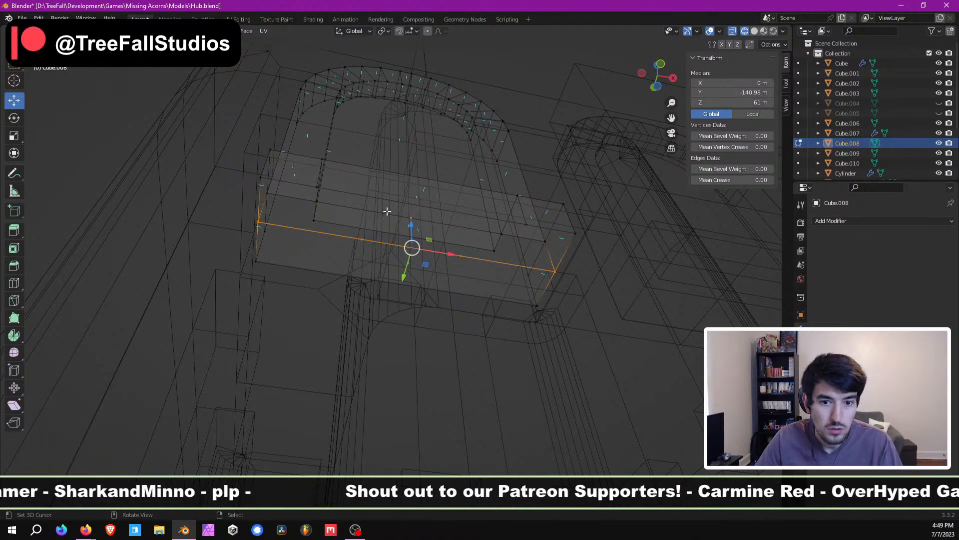
middle_drag(383, 203, 362, 260)
click(359, 242)
key(z)
click(428, 260)
scroll(361, 240, up, 2)
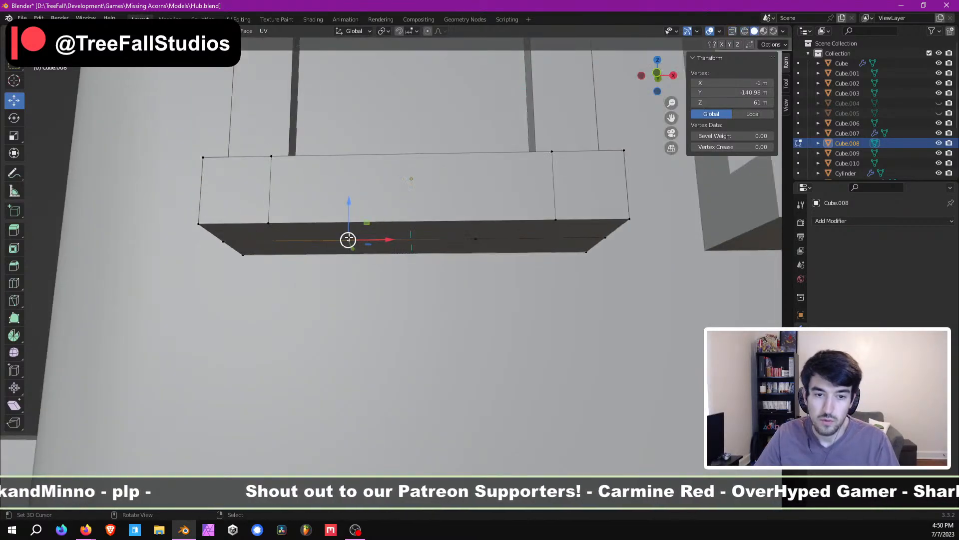
mouse_move(365, 137)
middle_down()
mouse_move(369, 228)
mouse_move(400, 265)
middle_up()
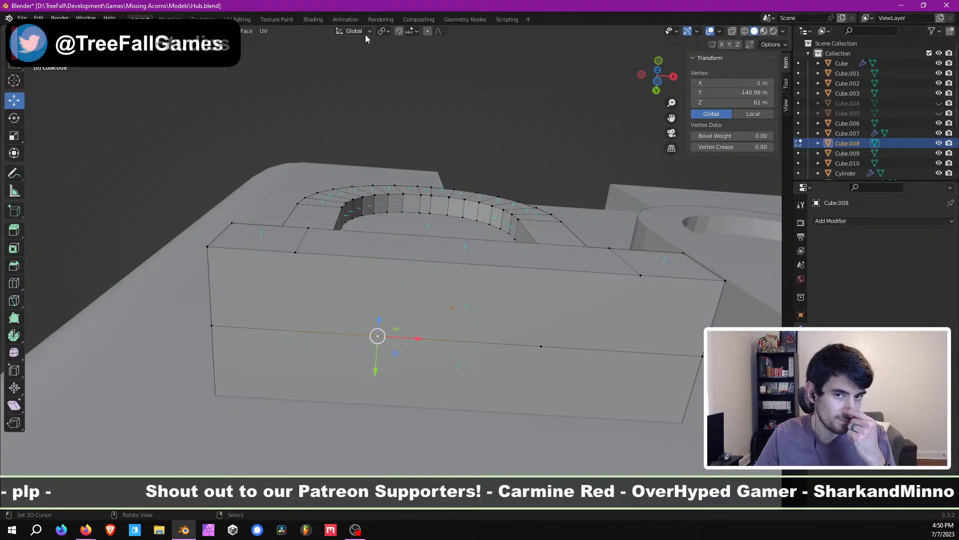
click(755, 84)
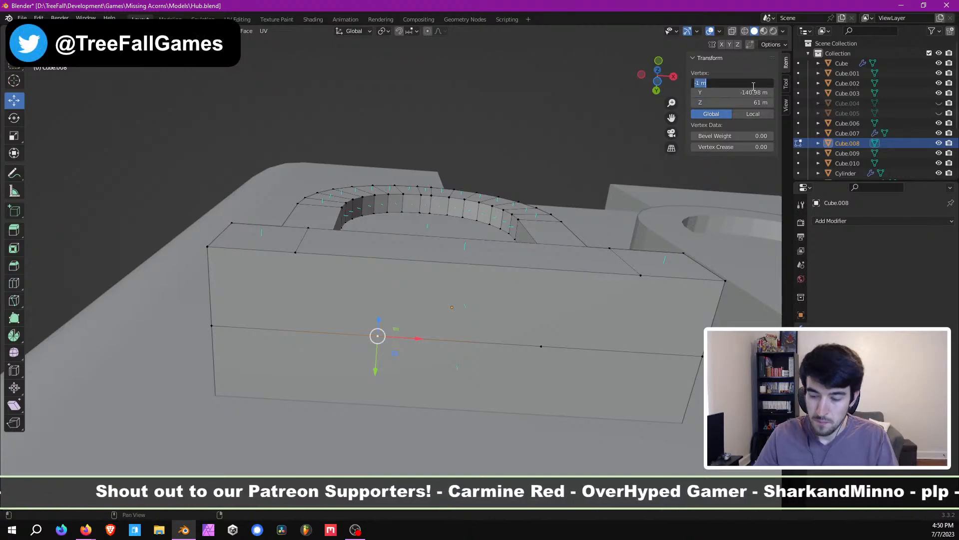
text(-2)
key(Return)
Step: Set the X position of the right new vertex on the underside's middle edge to 2 m
click(541, 346)
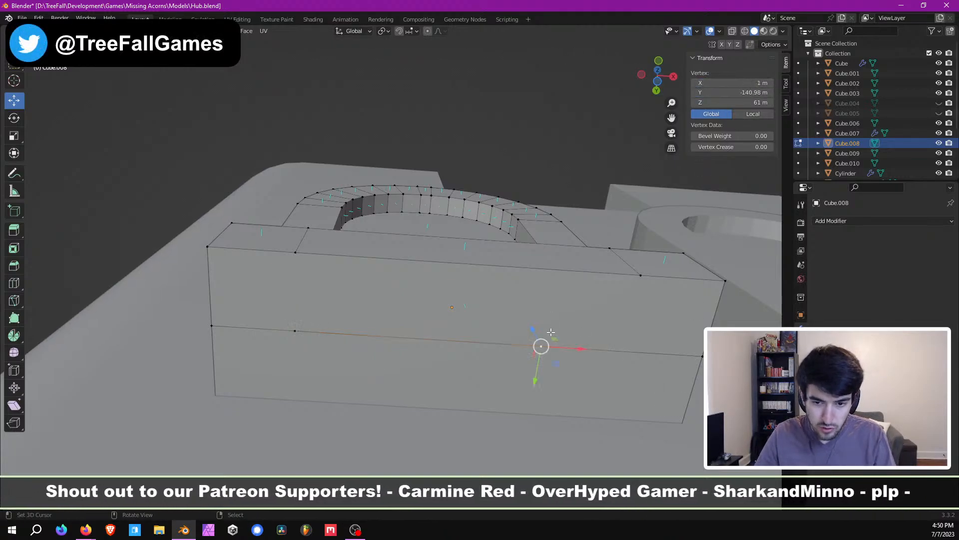
click(736, 83)
text(2)
key(Return)
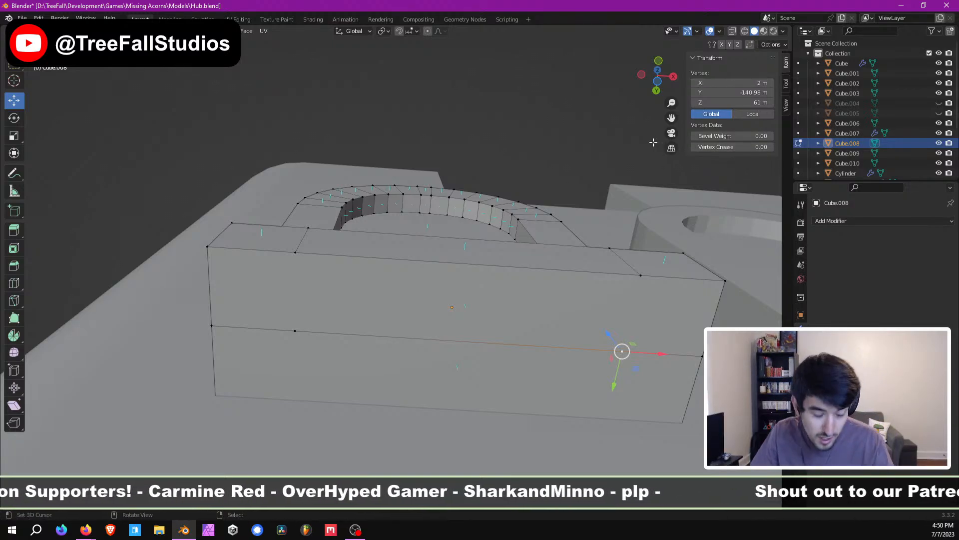
Step: Knife-cut the underside's front half from both middle-edge vertices to the matching vertices on the lower front edge
middle_drag(541, 251, 257, 261)
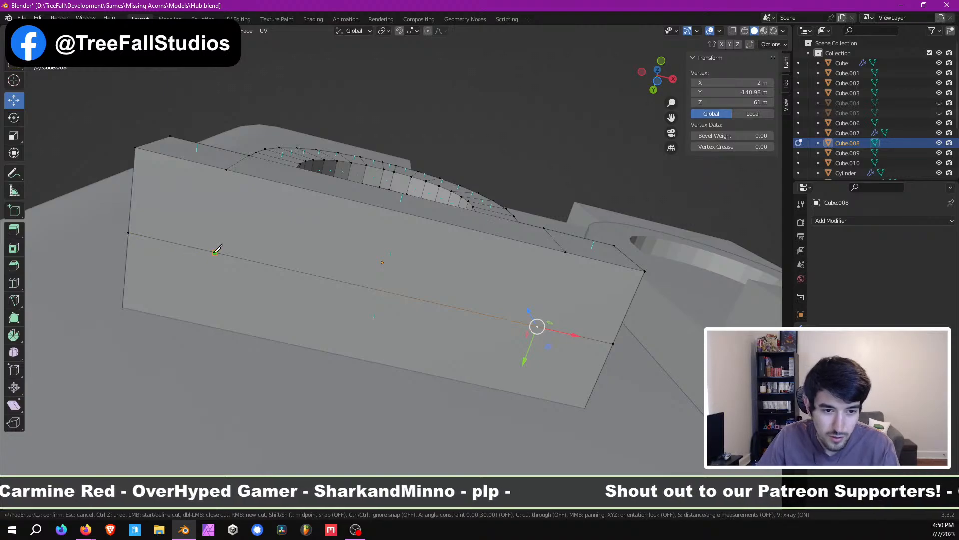
click(225, 168)
key(Return)
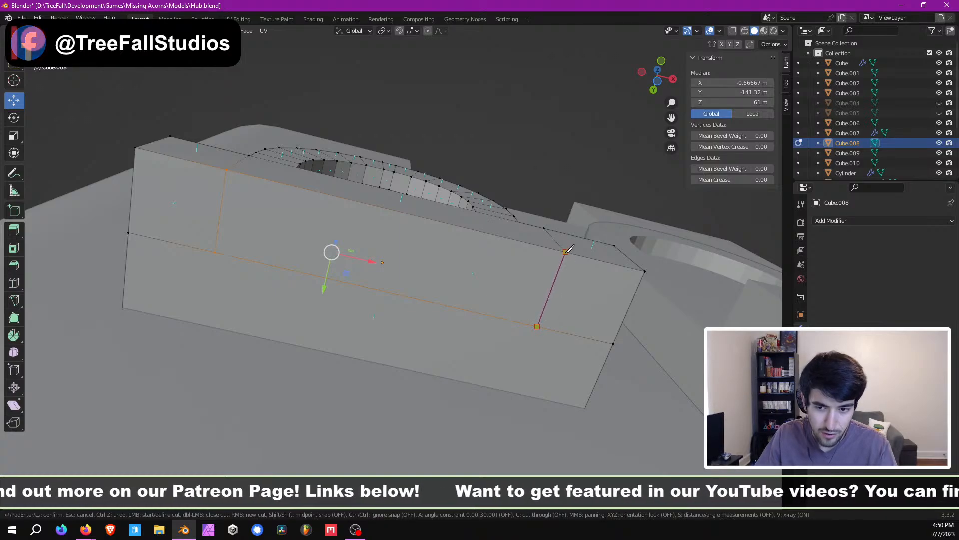
Step: Move the central front face of the sill -1 m along Y so its end faces become angled
mouse_move(451, 300)
middle_down()
mouse_move(398, 388)
mouse_move(278, 349)
middle_up()
key(alt+z)
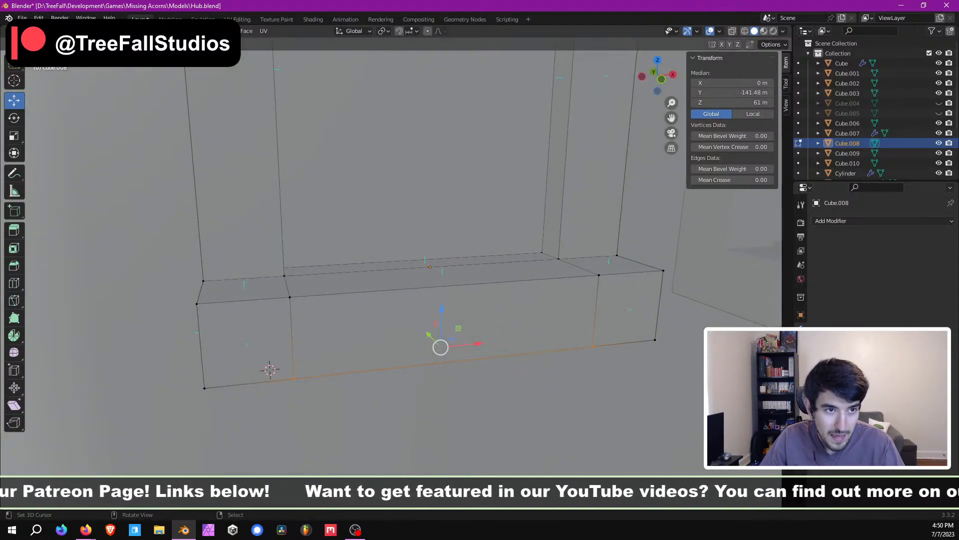
right_click(459, 303)
middle_drag(442, 306, 406, 350)
text(gy-1)
key(Return)
key(ctrl+z)
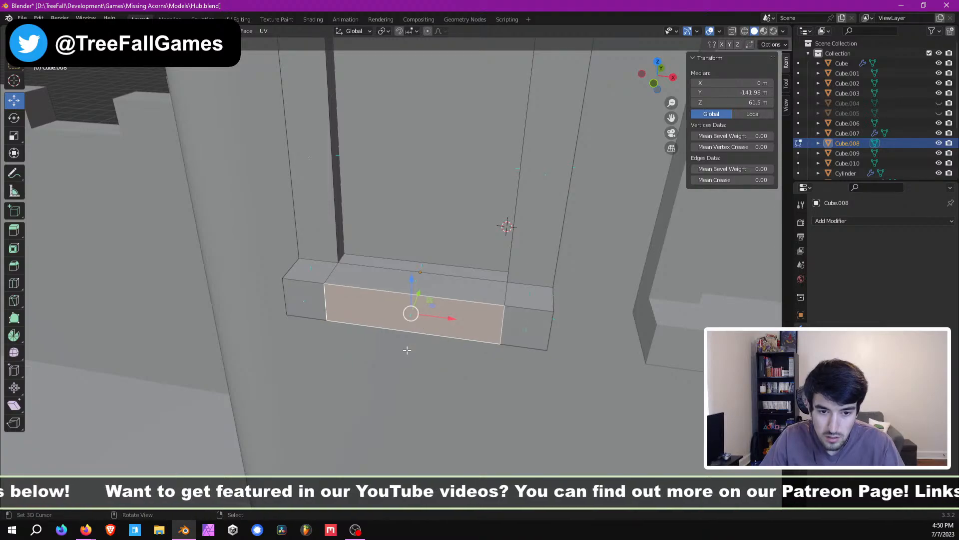
middle_drag(453, 324, 400, 319)
key(g)
ctrl+drag(407, 301, 370, 320)
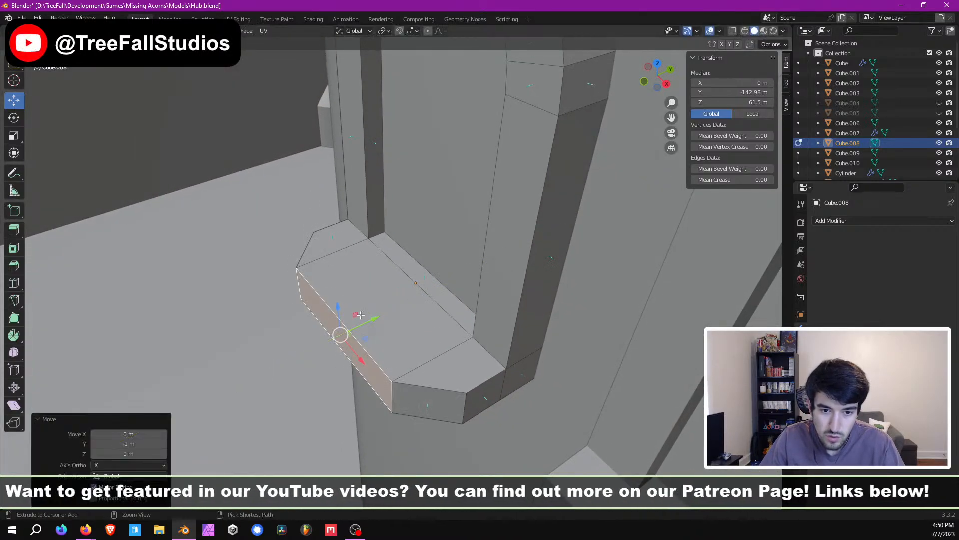
middle_drag(370, 320, 451, 342)
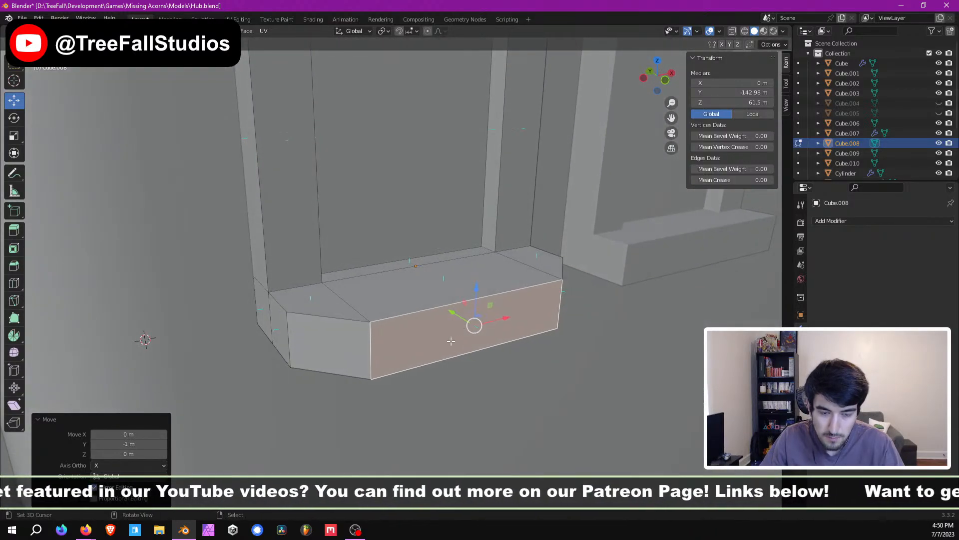
Step: Try beveling the edges of the sill's left angled front face with a 0.32 m width, and undo the bevel
click(323, 333)
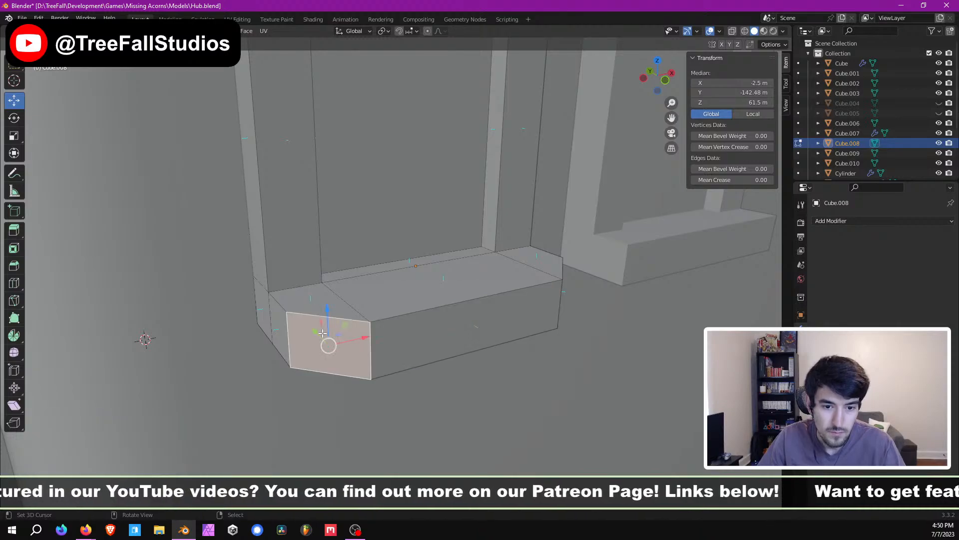
key(ctrl+b)
click(325, 334)
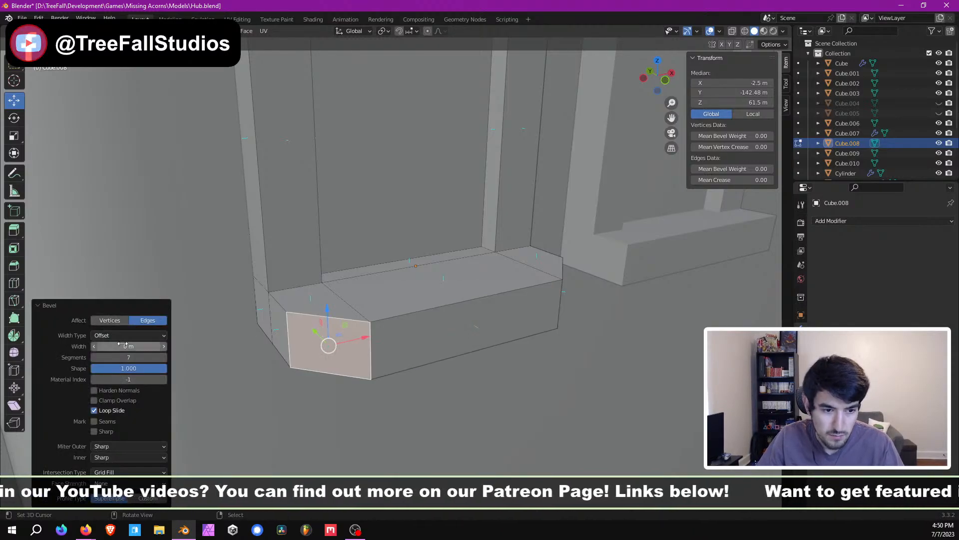
drag(125, 346, 147, 346)
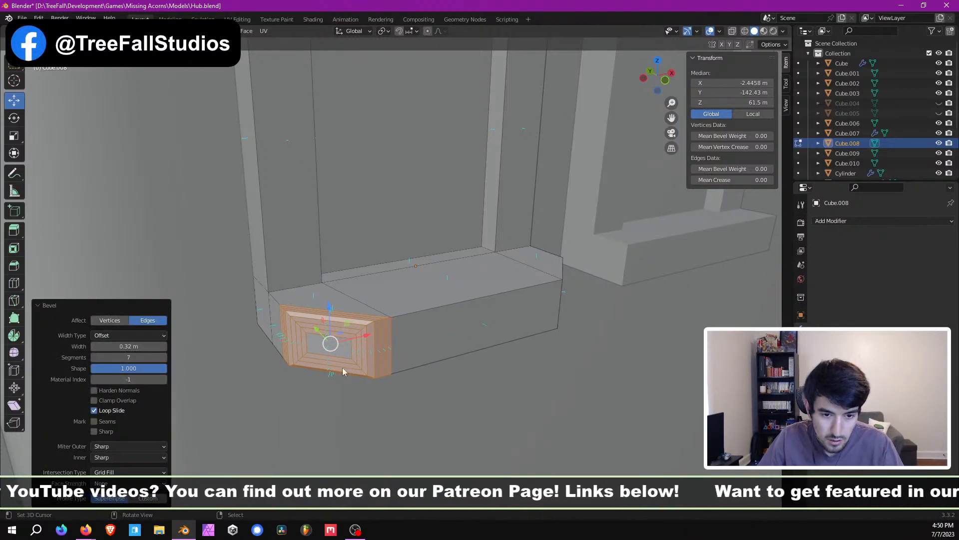
middle_drag(343, 372, 354, 367)
key(ctrl+z)
middle_drag(356, 334, 402, 325)
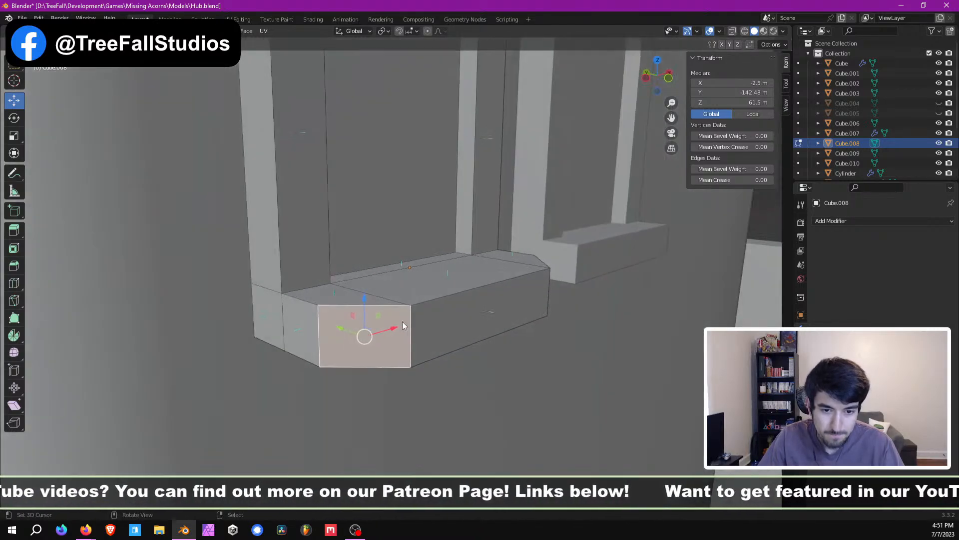
Step: Try beveling the sill's left vertical edge between the angled and central front faces 0.84 m, and undo it together with the angled corners
click(385, 338)
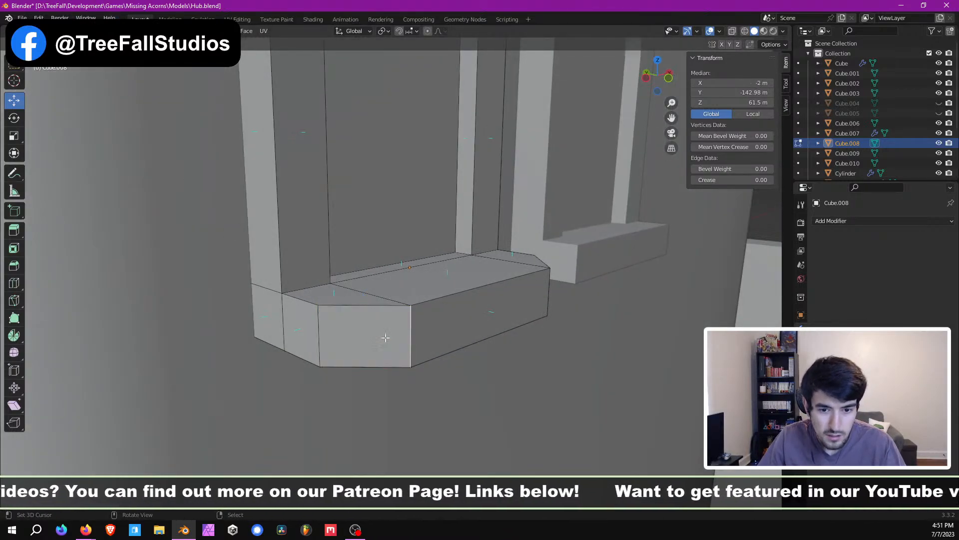
click(400, 334)
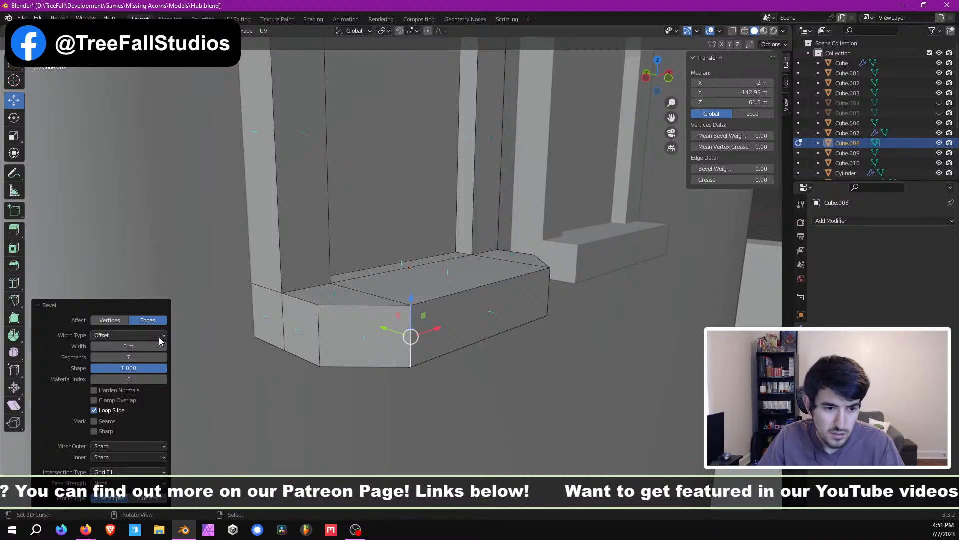
drag(129, 346, 171, 346)
middle_drag(454, 369, 407, 427)
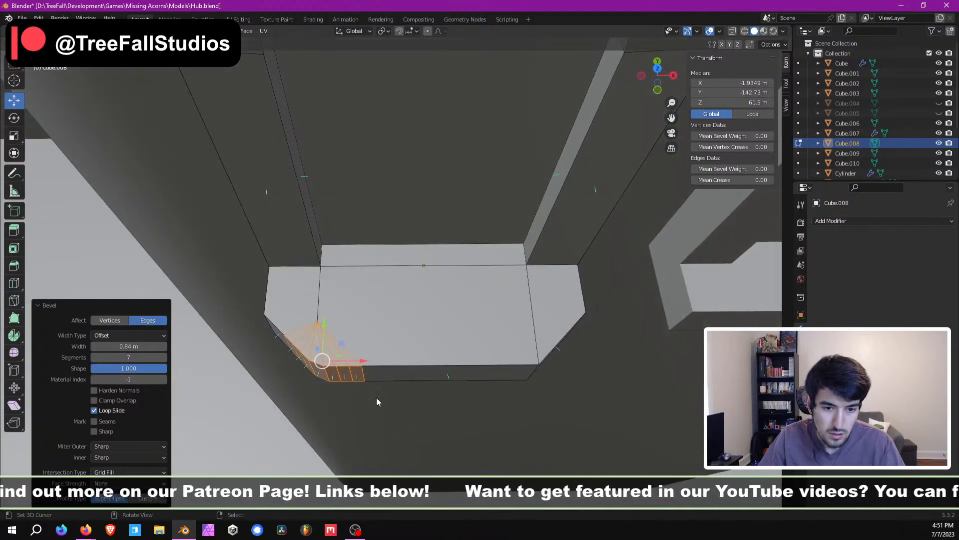
key(ctrl+z)
key(ctrl+z)
click(371, 373)
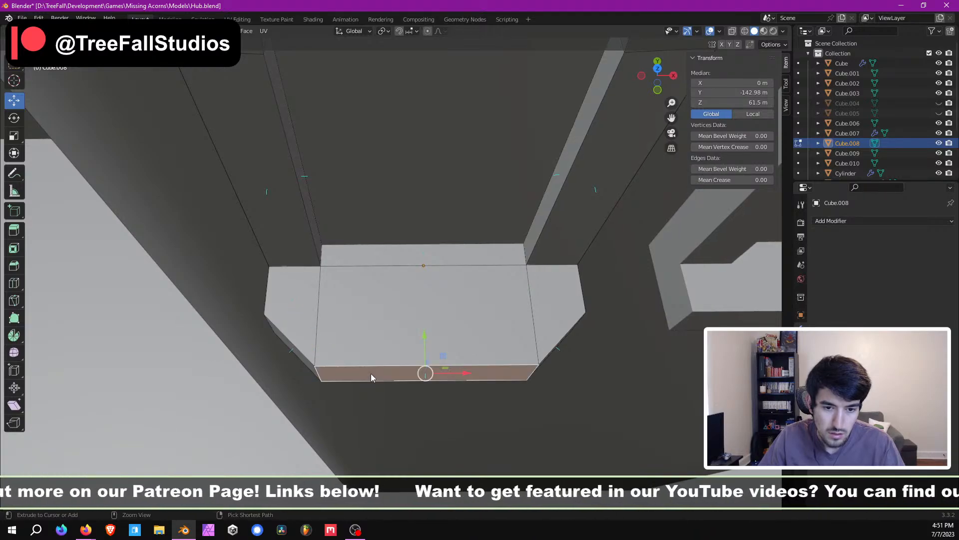
middle_drag(370, 373, 268, 342)
Step: Bevel the sill's left front vertical corner edge with a 0.58 m width, 7 segments and a 0.5 shape
click(283, 339)
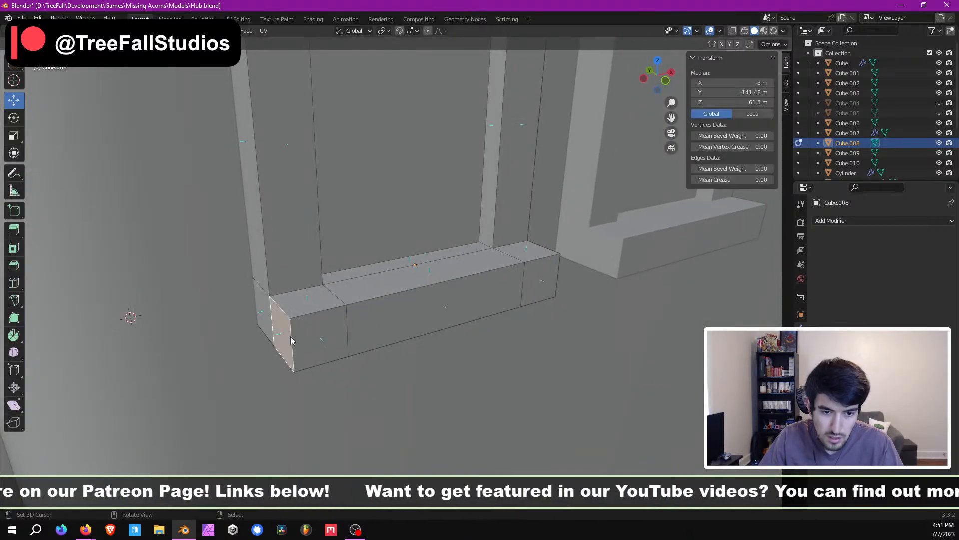
key(2)
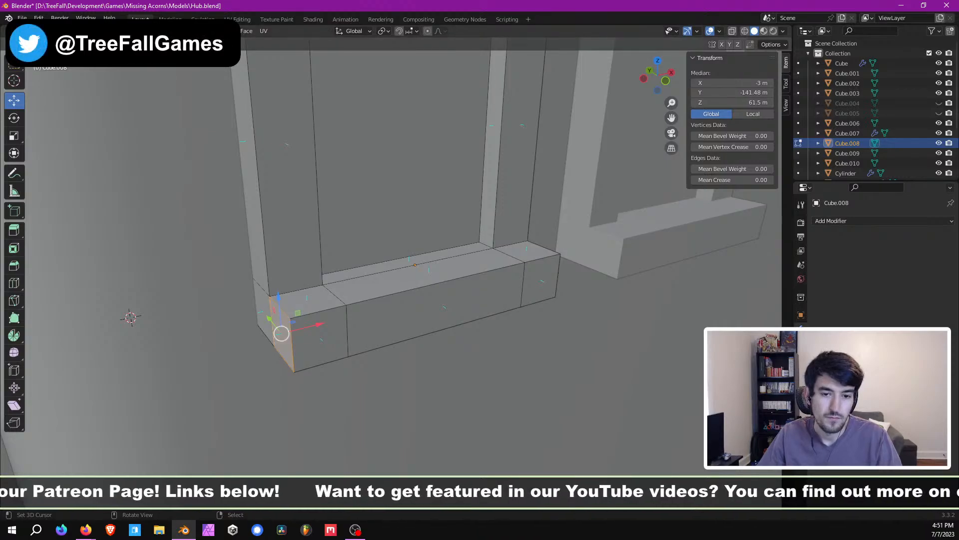
click(303, 334)
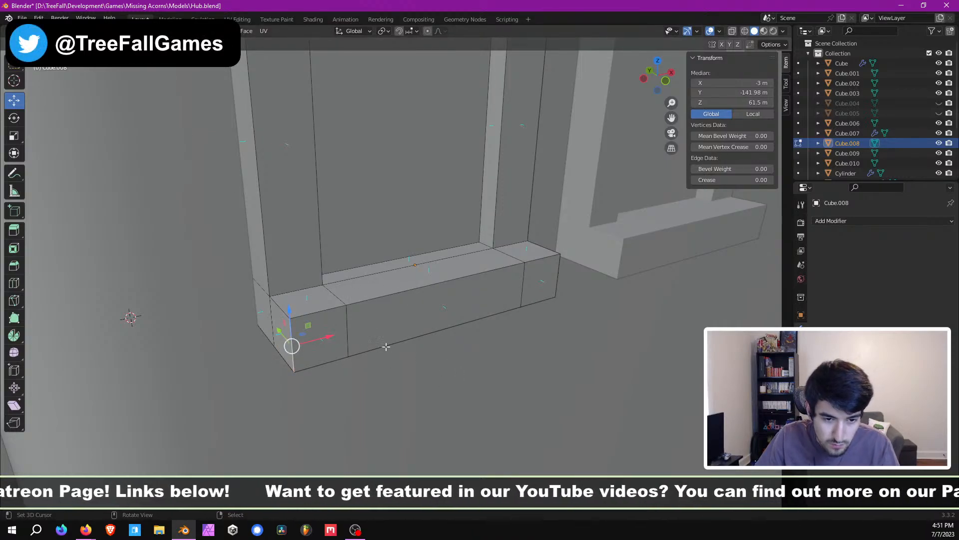
click(401, 355)
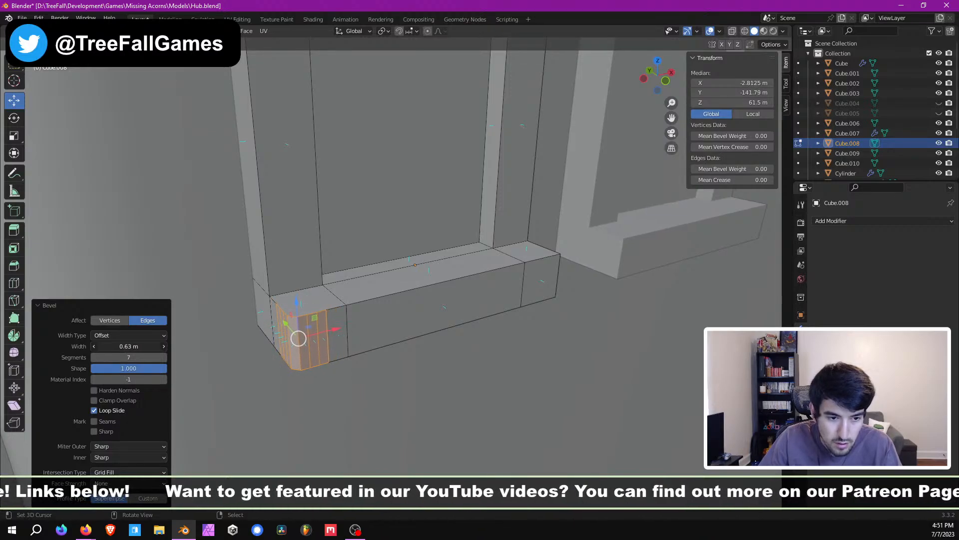
text(0.58)
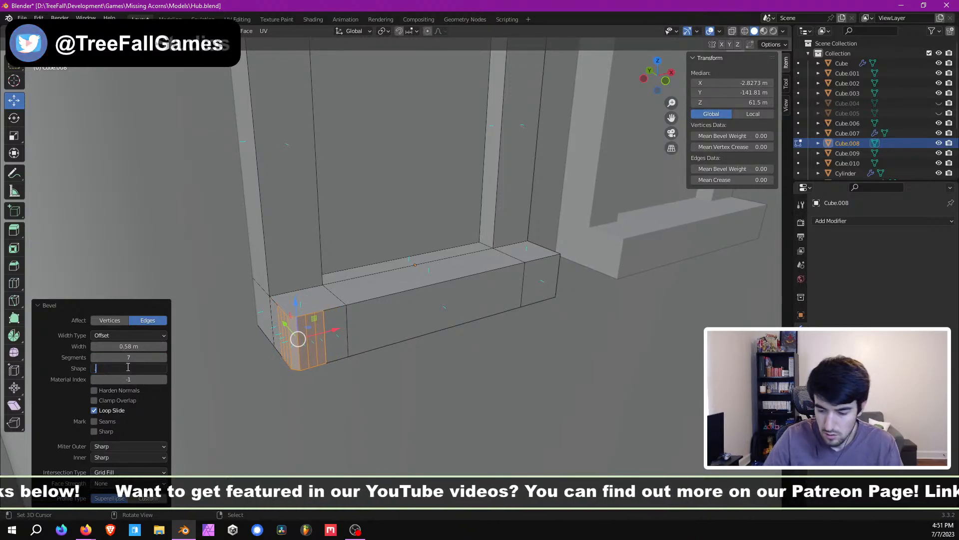
key(Return)
Step: Try beveling the sill's right front vertical corner edge, and undo the bevels on both front corners
middle_drag(458, 316, 439, 343)
right_click(455, 346)
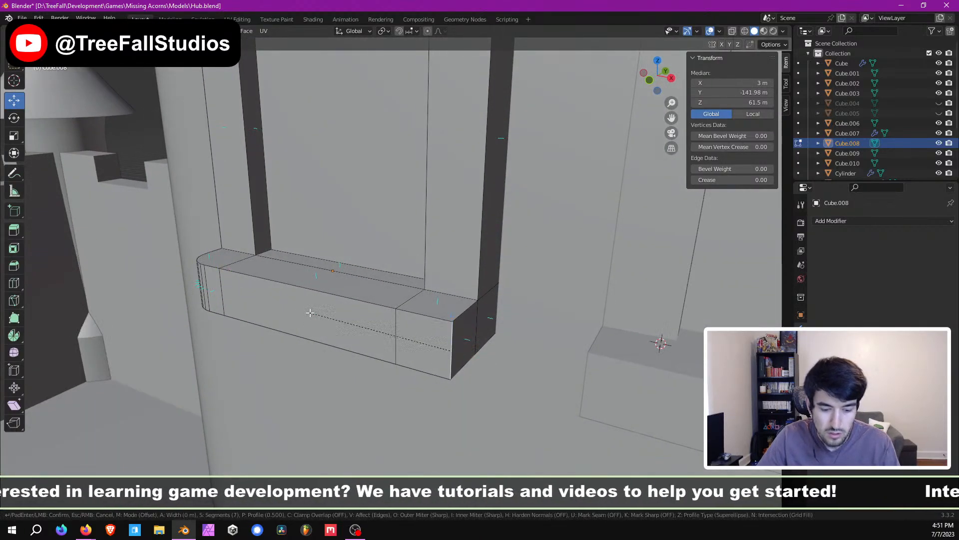
click(309, 312)
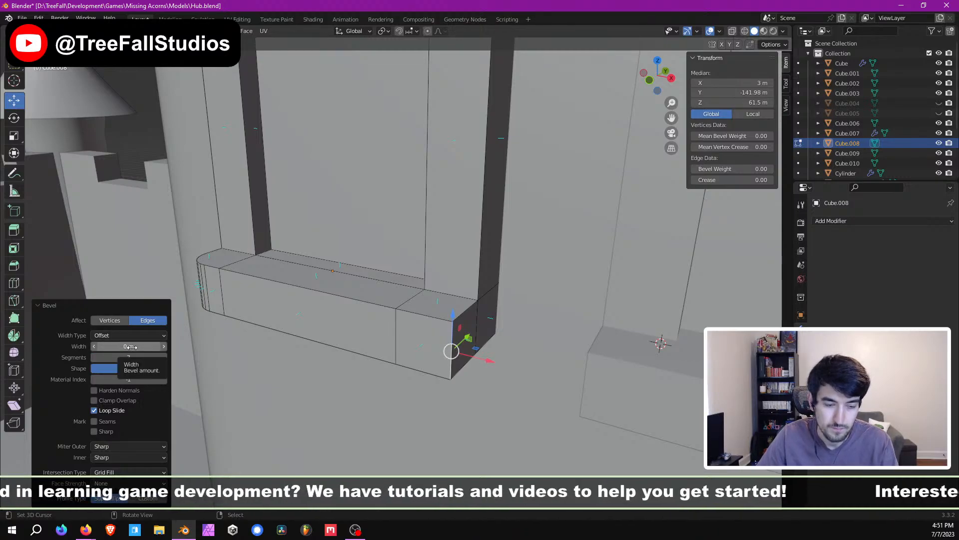
middle_drag(270, 322, 309, 317)
key(ctrl+z)
key(ctrl+z)
key(ctrl+z)
Step: Bevel the sill's left and right front vertical corner edges together with a width of about 0.82 m and 7 segments
middle_drag(462, 345, 434, 352)
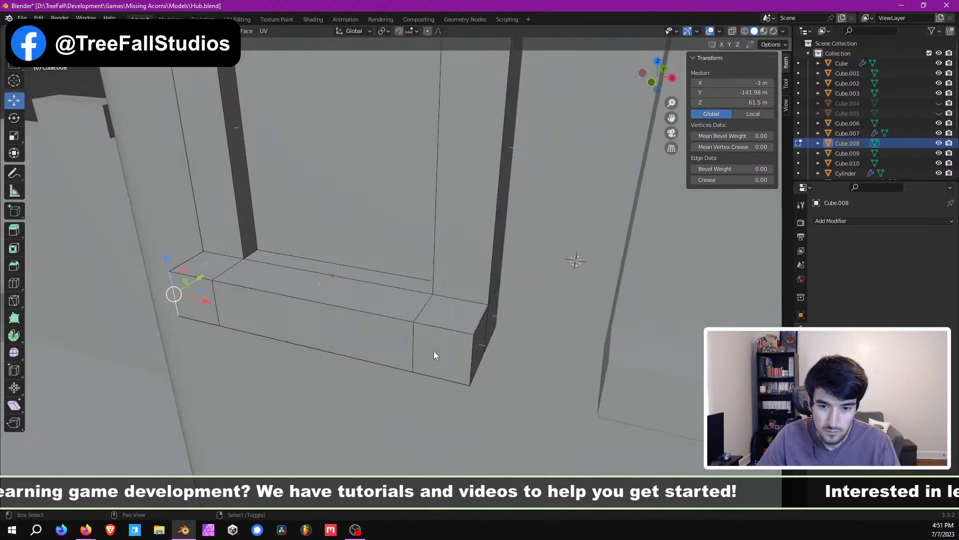
shift+click(459, 346)
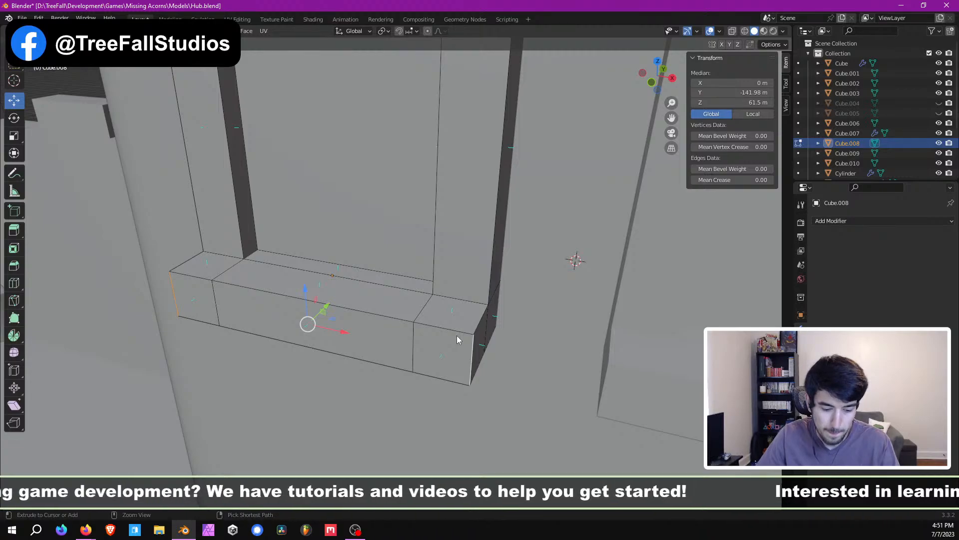
key(ctrl+b)
click(457, 335)
drag(128, 347, 150, 347)
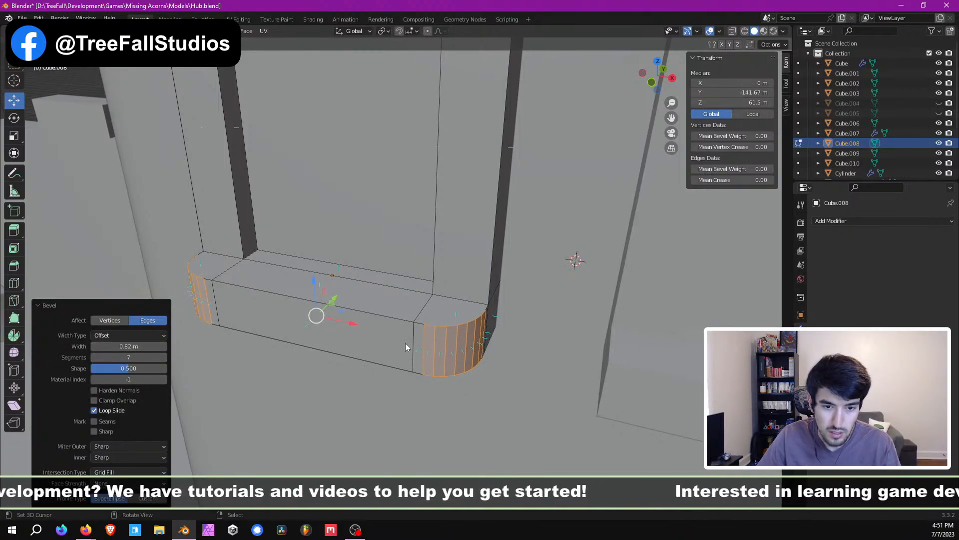
Step: Leave mesh editing and apply Shade Smooth to the window frame with the rounded sill
middle_drag(406, 343, 381, 328)
click(350, 338)
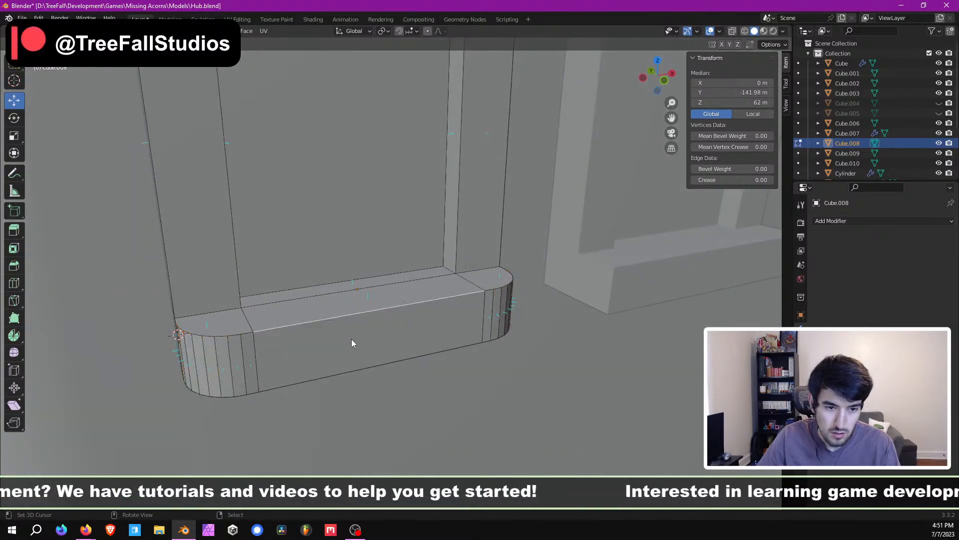
click(396, 313)
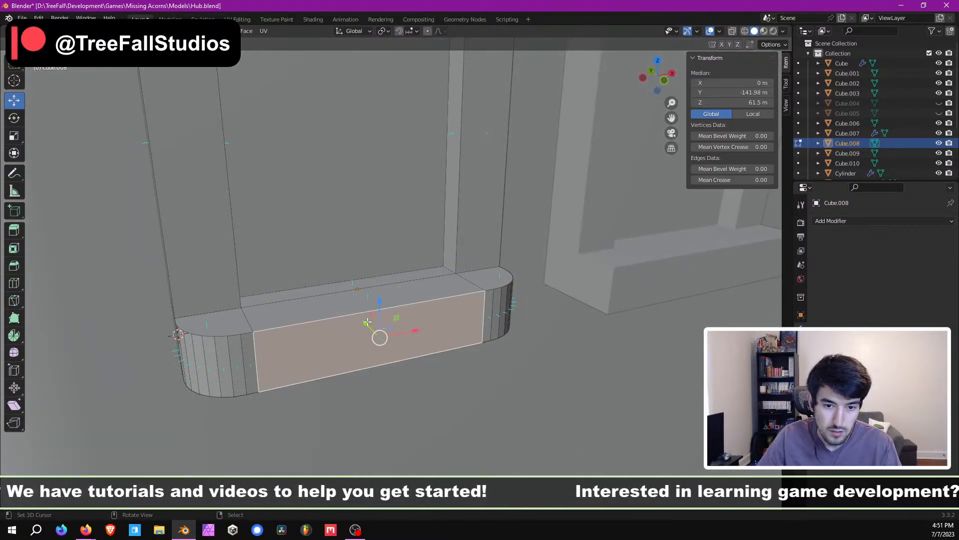
middle_drag(367, 323, 342, 371)
key(Tab)
scroll(479, 296, down, 5)
scroll(396, 290, up, 5)
click(152, 31)
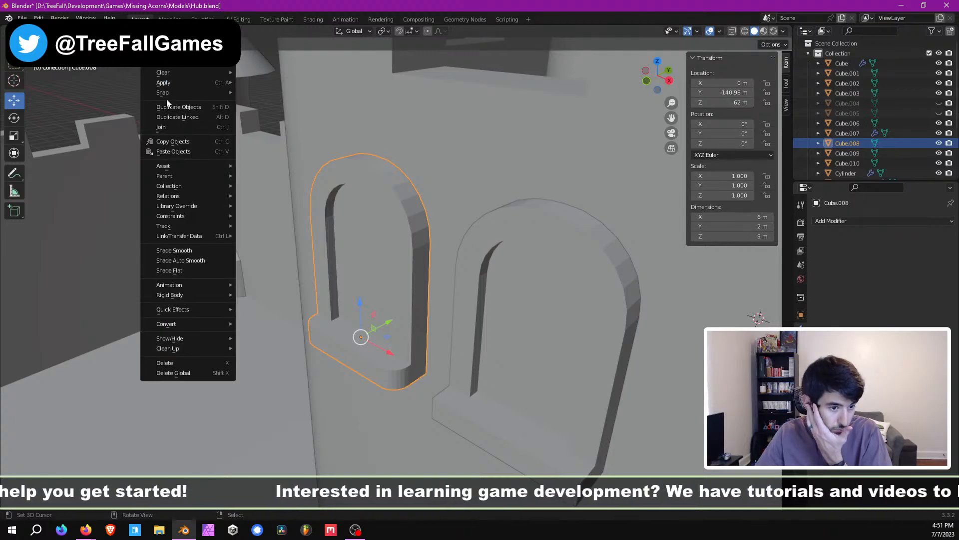
click(192, 250)
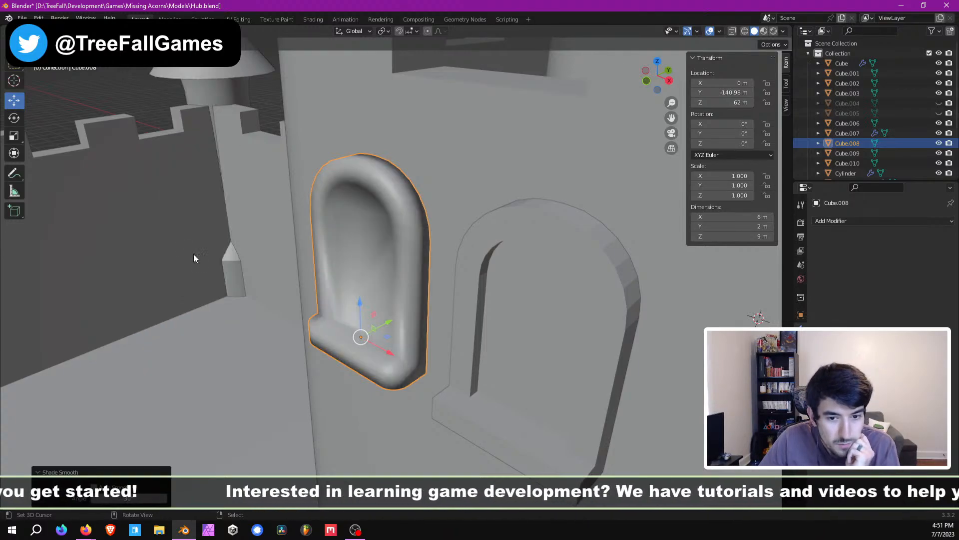
Step: Add an Edge Split modifier to the smooth-shaded window frame
middle_drag(193, 254, 748, 216)
click(831, 221)
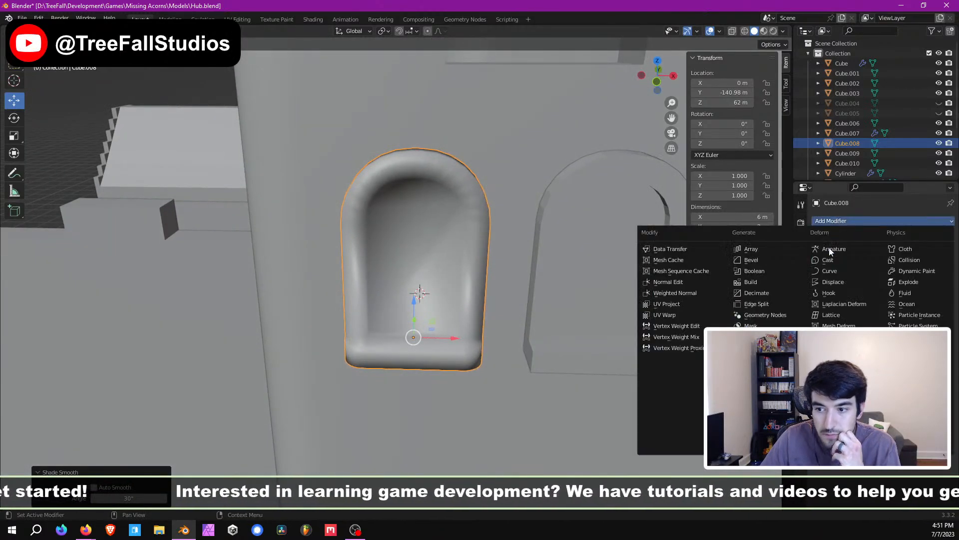
click(757, 303)
middle_drag(757, 304, 519, 293)
scroll(419, 271, down, 4)
key(Tab)
scroll(367, 276, up, 4)
scroll(478, 285, down, 2)
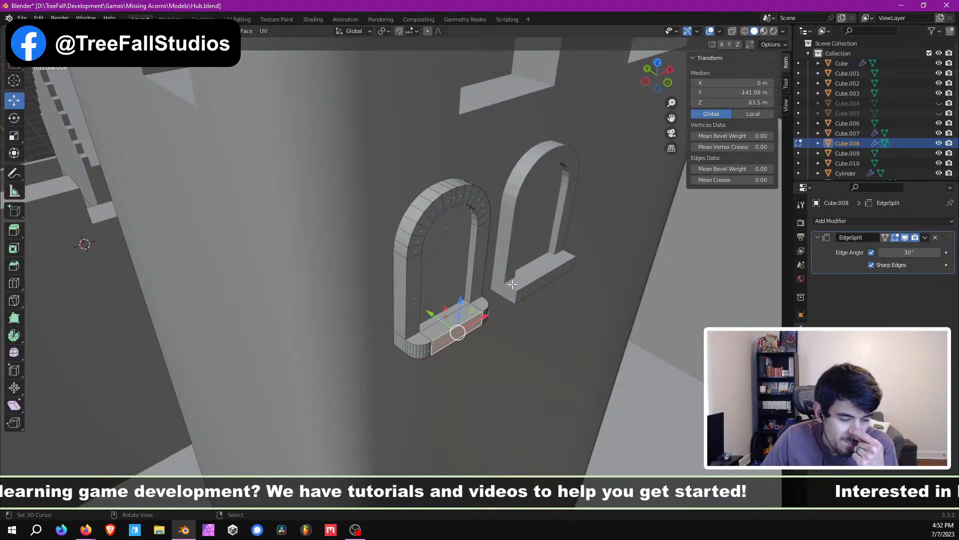
key(Tab)
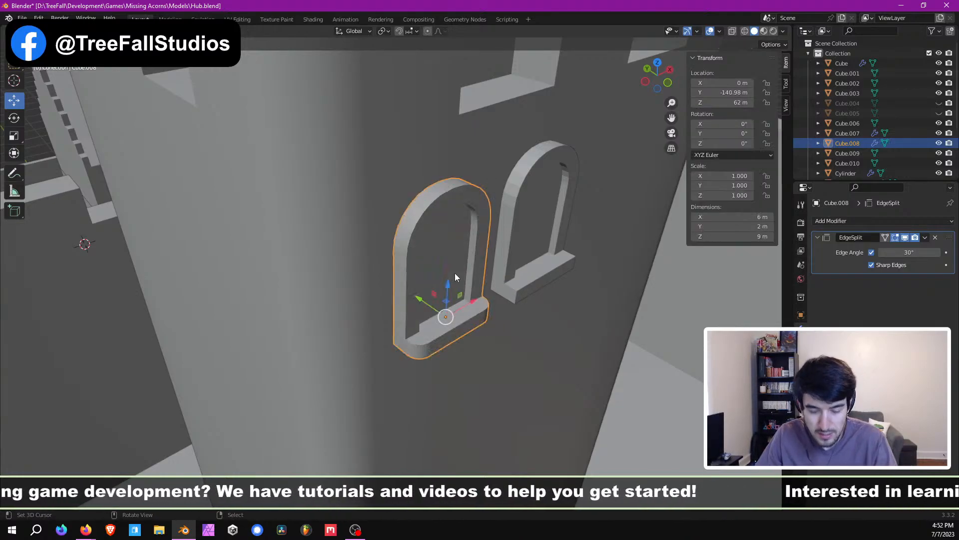
Step: Examine the two window frames' shape and placement on the castle tower from several angles
scroll(449, 200, down, 6)
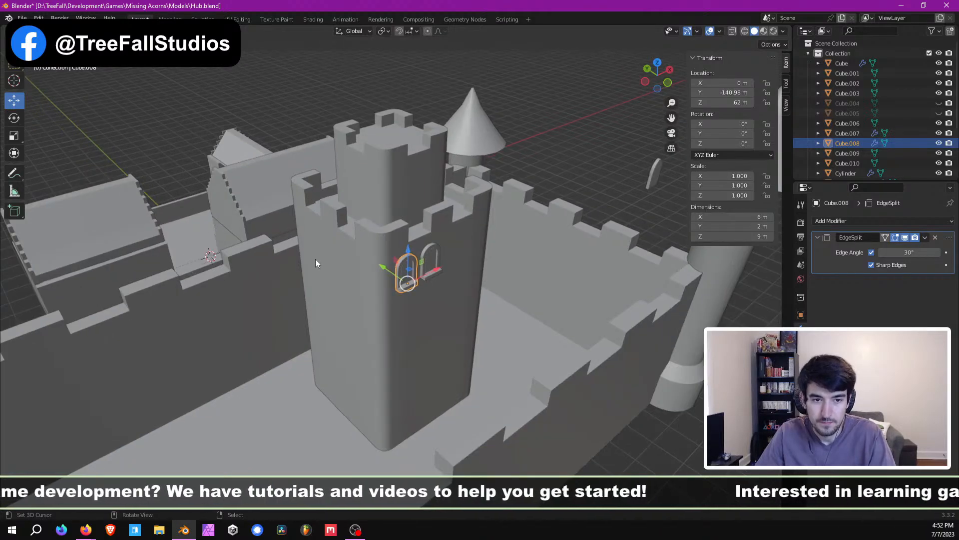
shift+middle_drag(316, 259, 344, 263)
scroll(343, 262, up, 4)
shift+middle_drag(493, 292, 418, 265)
scroll(457, 272, up, 2)
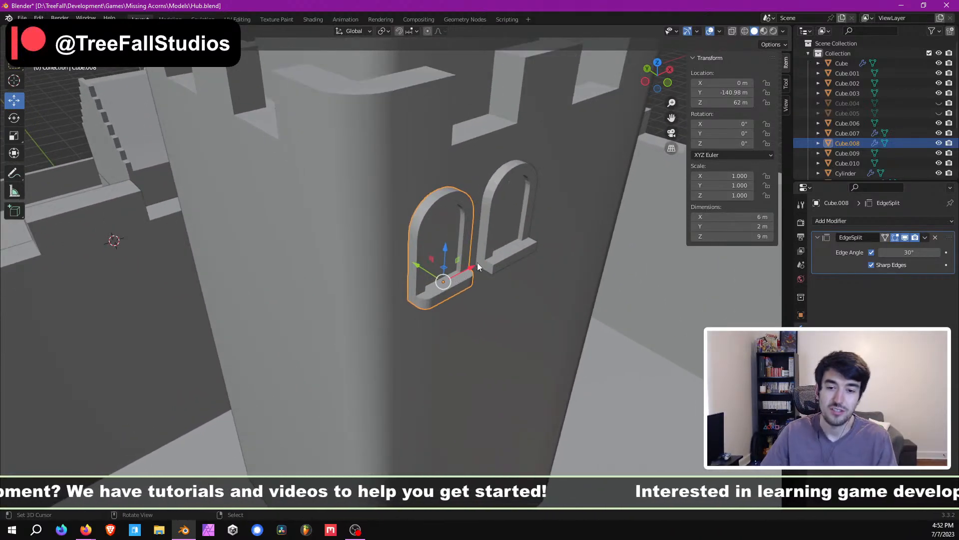
scroll(465, 268, up, 1)
scroll(444, 278, down, 4)
click(452, 247)
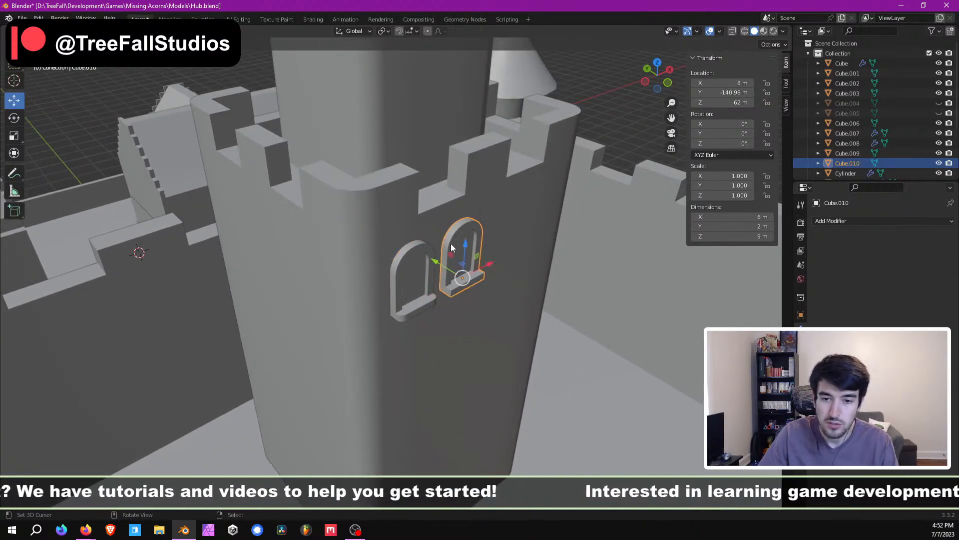
scroll(420, 260, up, 5)
right_click(412, 239)
scroll(350, 243, down, 3)
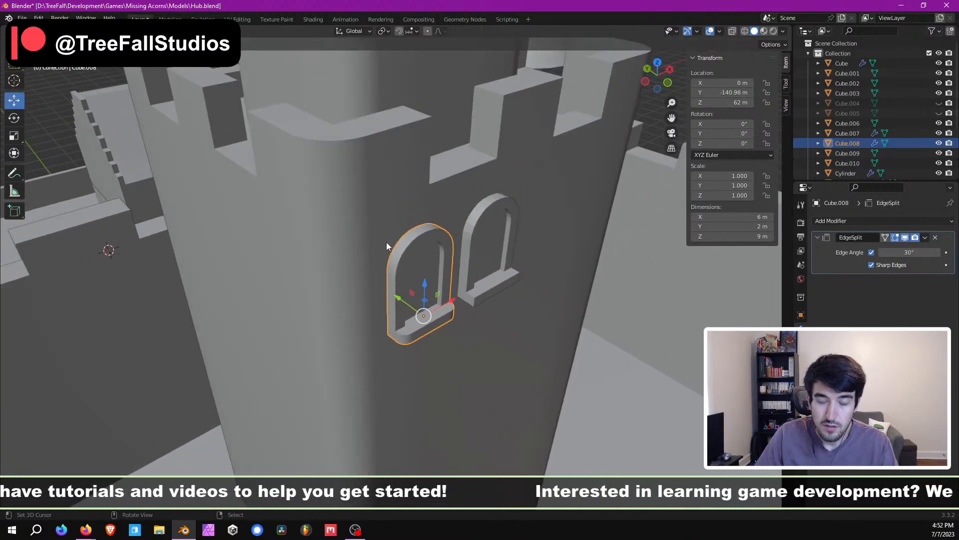
middle_drag(386, 242, 240, 281)
right_click(317, 242)
scroll(329, 268, down, 1)
right_click(365, 257)
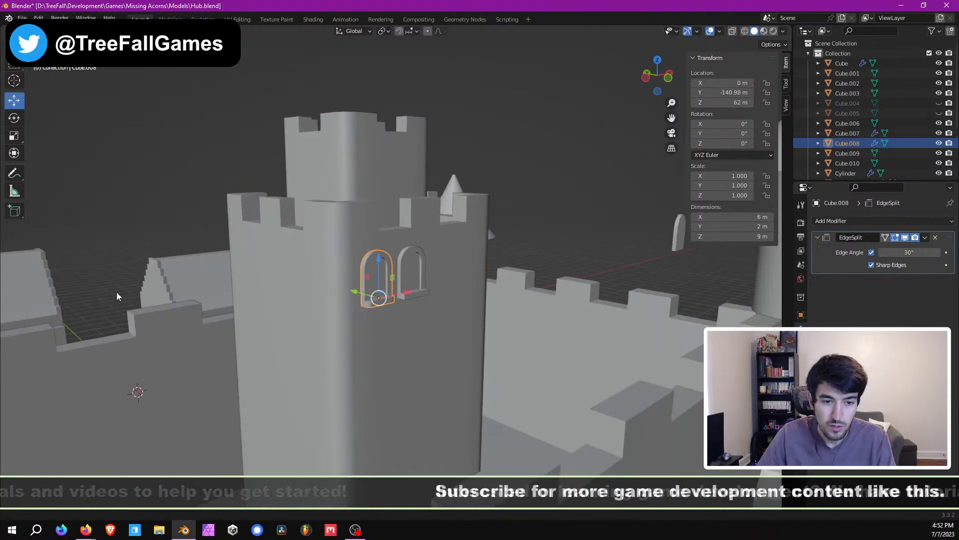
middle_drag(116, 291, 460, 312)
scroll(330, 305, up, 4)
scroll(365, 244, up, 2)
scroll(384, 283, down, 4)
scroll(460, 310, up, 5)
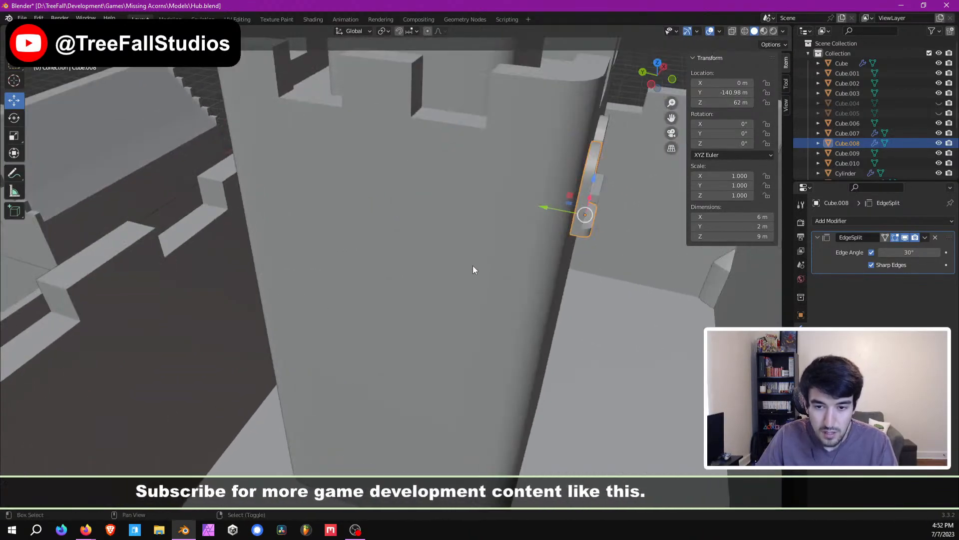
middle_drag(474, 270, 302, 216)
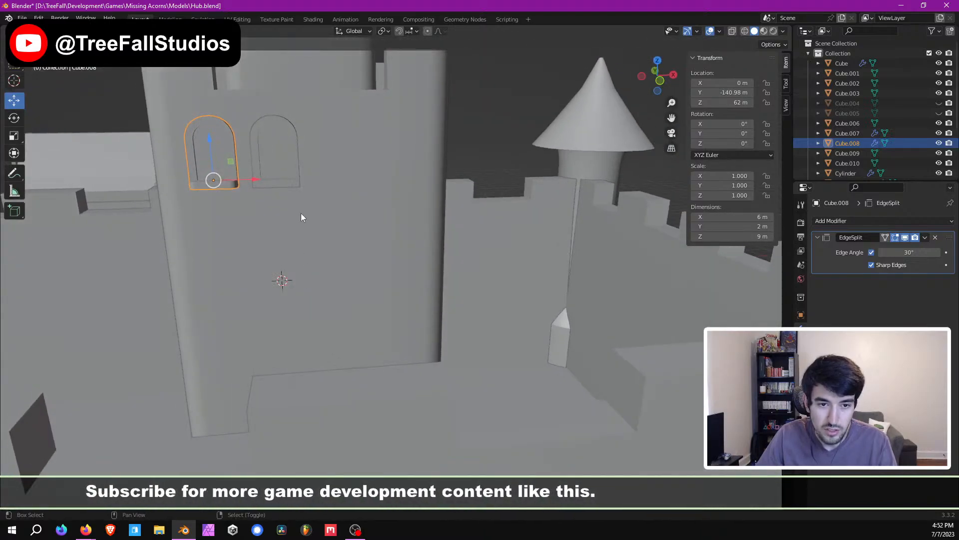
Step: Move the old square-silled frame beside the finished one along X away from the tower, and delete the other spare frame copy
click(298, 184)
scroll(278, 306, down, 6)
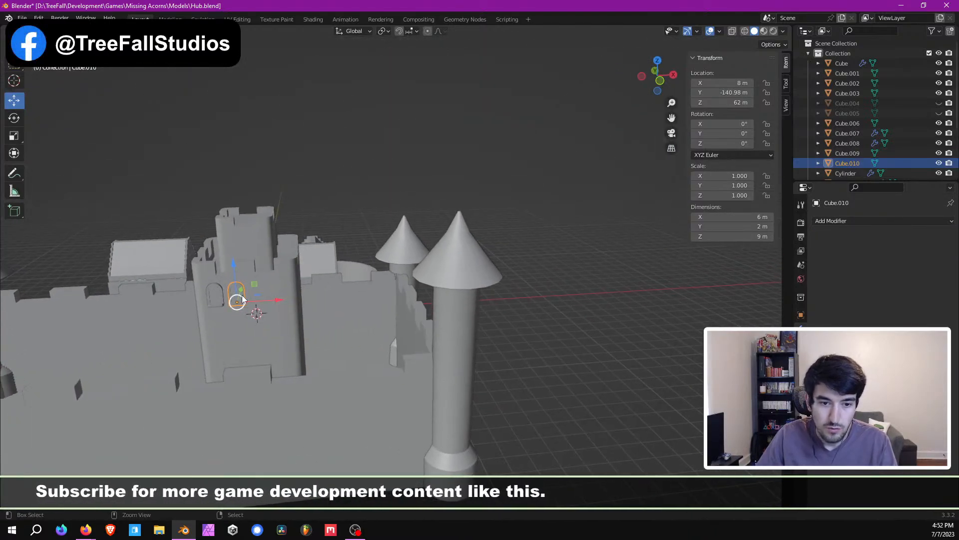
ctrl+drag(278, 300, 509, 291)
middle_drag(510, 291, 386, 300)
scroll(413, 308, up, 4)
click(370, 340)
key(Delete)
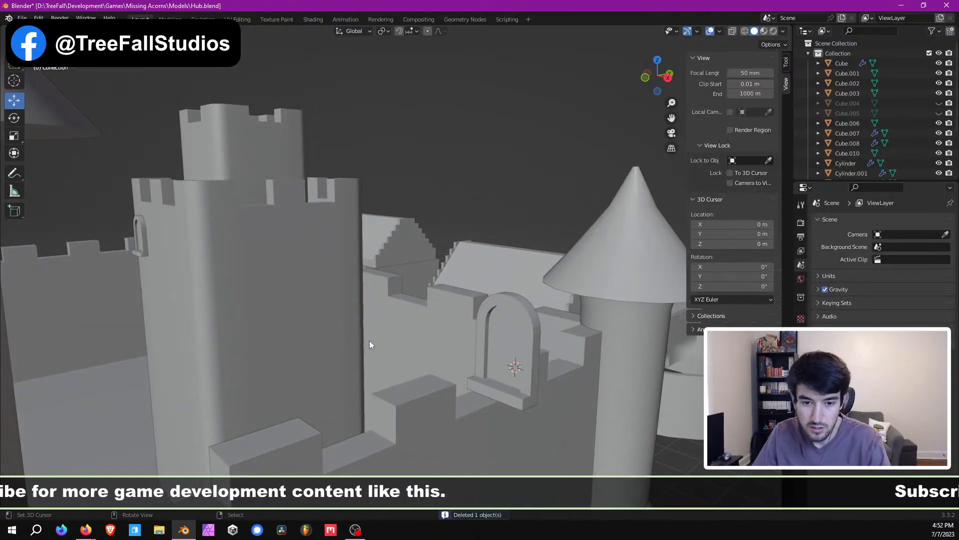
Step: Select the finished window frame on the tower in wireframe, and show it in solid shading from the front view
middle_drag(369, 340, 408, 322)
scroll(224, 322, down, 3)
shift+middle_drag(224, 323, 326, 309)
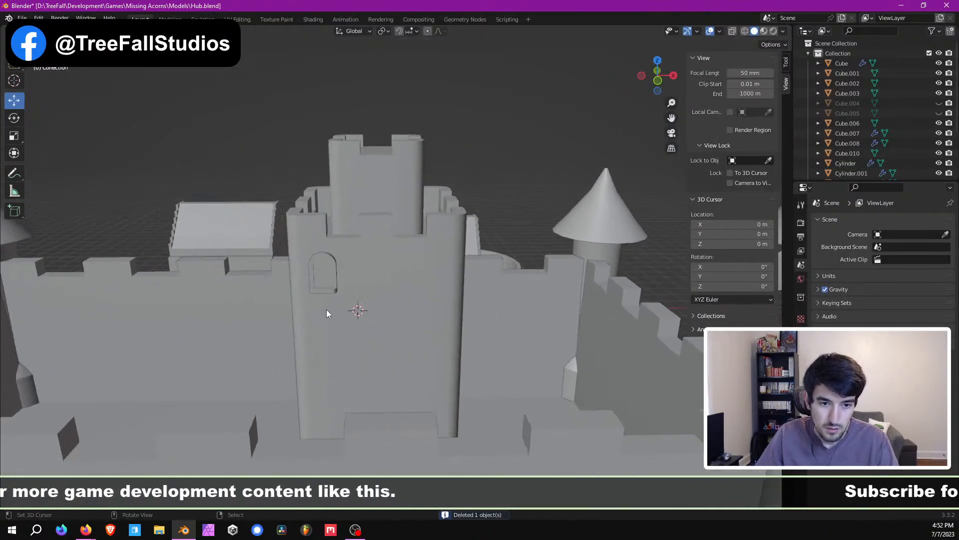
scroll(325, 305, up, 2)
key(z)
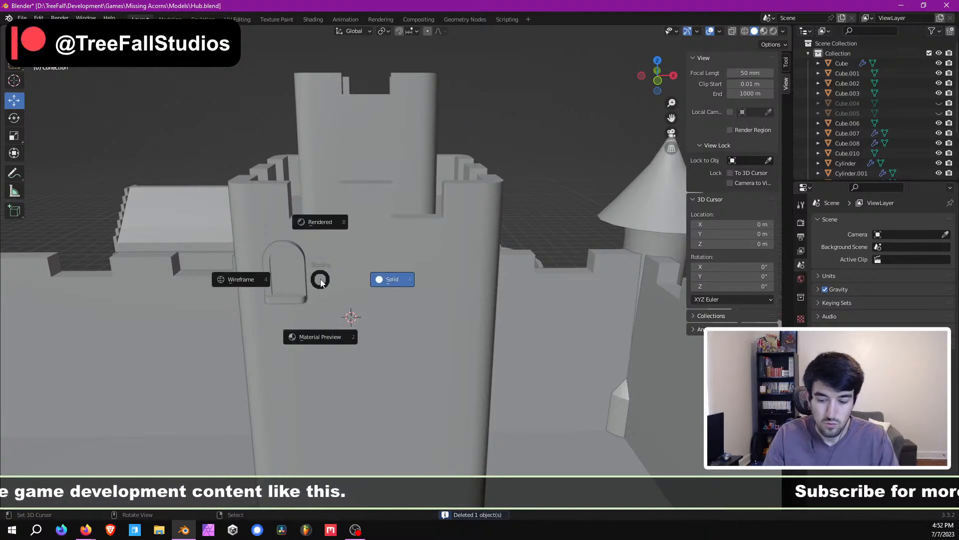
key(w)
middle_drag(320, 279, 364, 284)
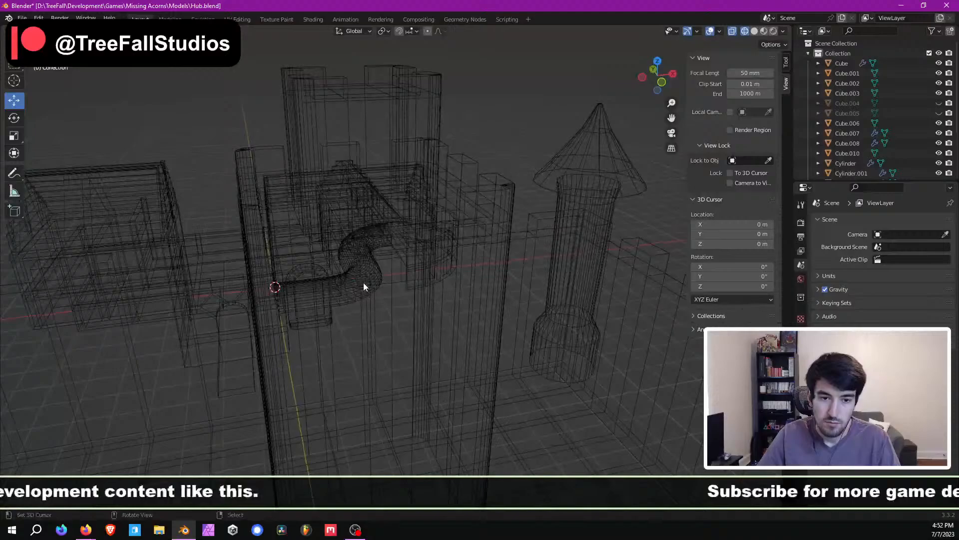
click(328, 269)
click(326, 274)
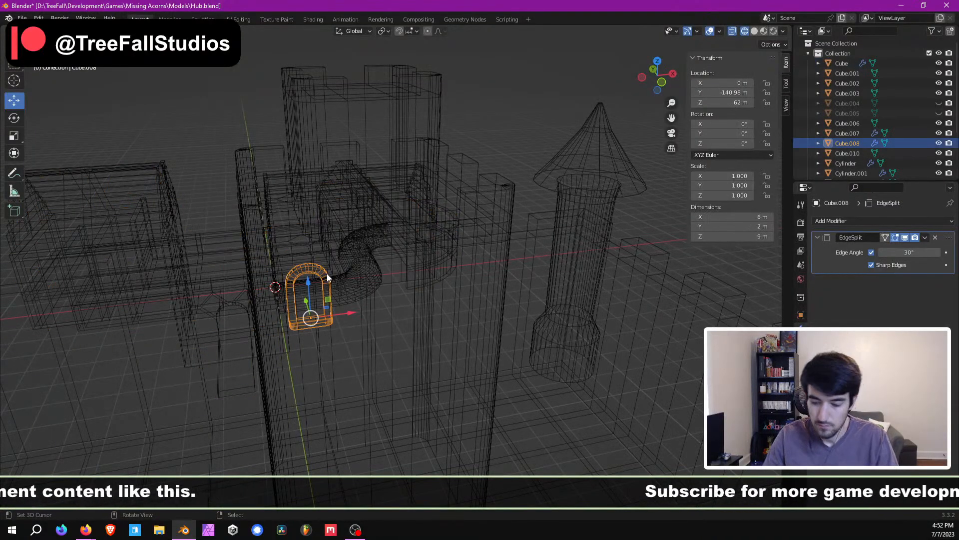
key(shift+z)
key(KP_1)
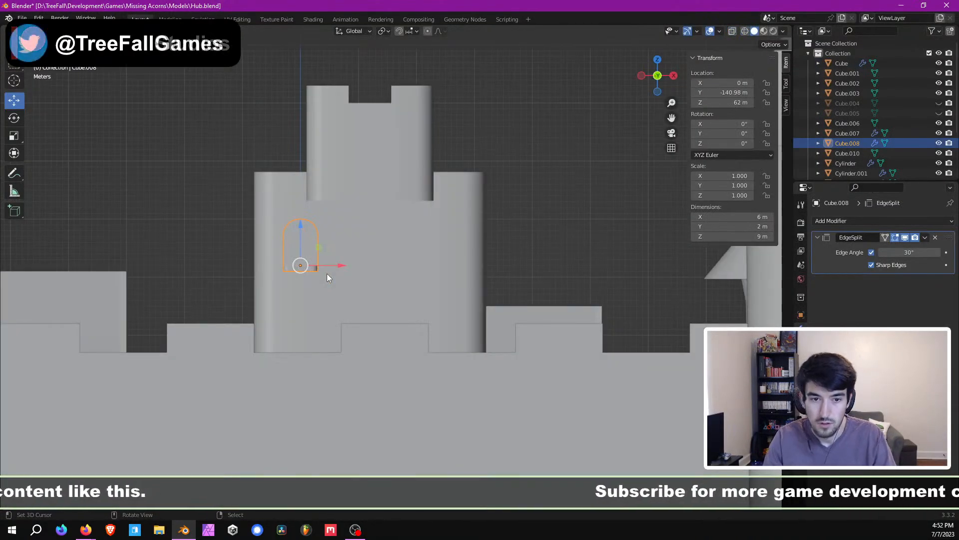
Step: Show the model in wireframe and move the selected window frame 1 m along X
key(z)
key(w)
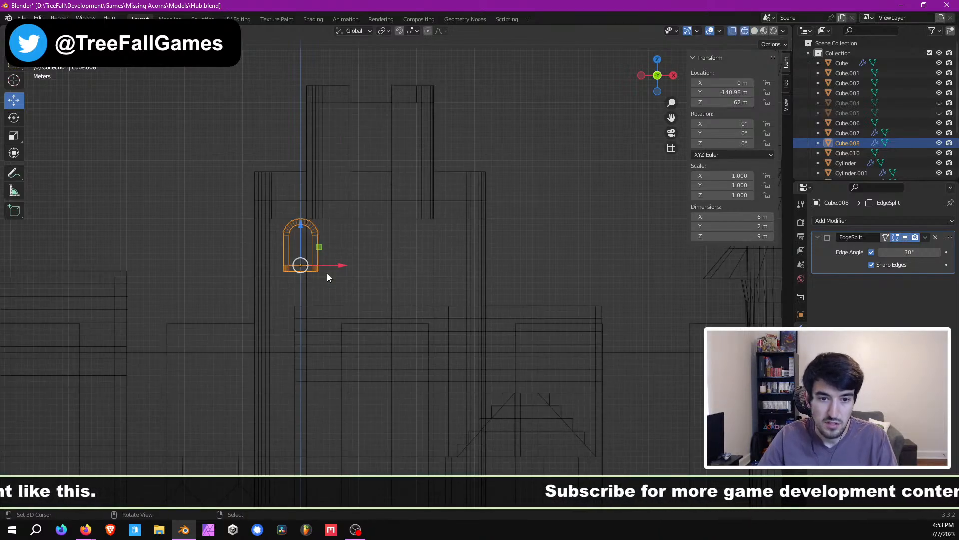
key(KP_Decimal)
shift+middle_drag(211, 231, 359, 311)
scroll(325, 302, up, 7)
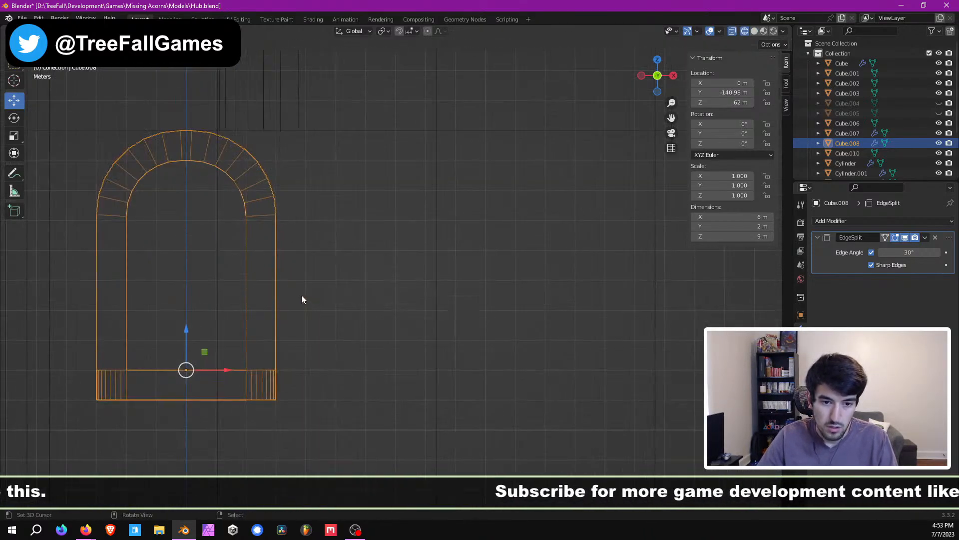
shift+middle_drag(218, 293, 442, 269)
key(g)
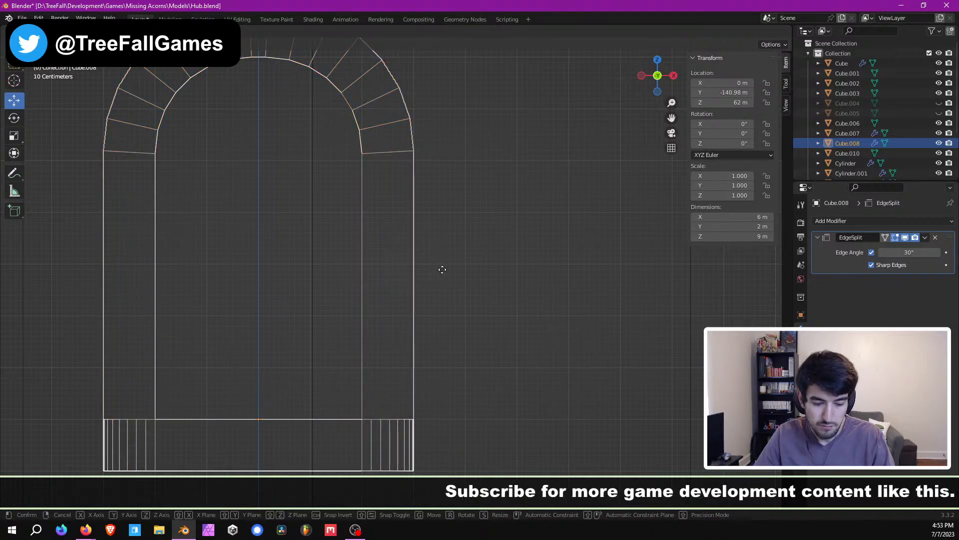
click(492, 259)
Step: Try to fine-tune the window frame's X position with nudges of 0.05 m and -0.006 m
scroll(387, 350, up, 3)
shift+middle_drag(312, 357, 395, 177)
scroll(361, 312, up, 7)
shift+middle_drag(282, 362, 439, 142)
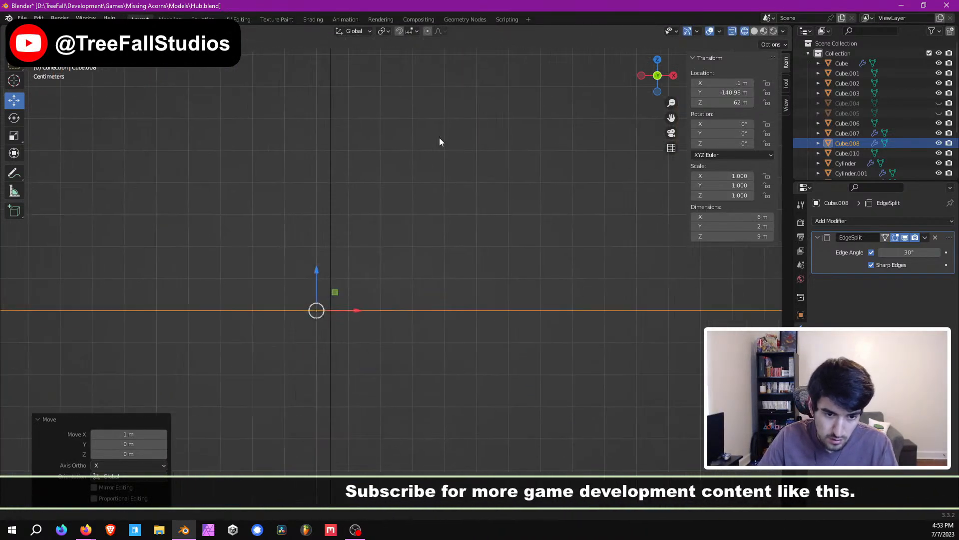
scroll(286, 309, up, 5)
shift+middle_drag(286, 313, 480, 238)
scroll(448, 250, up, 1)
key(g)
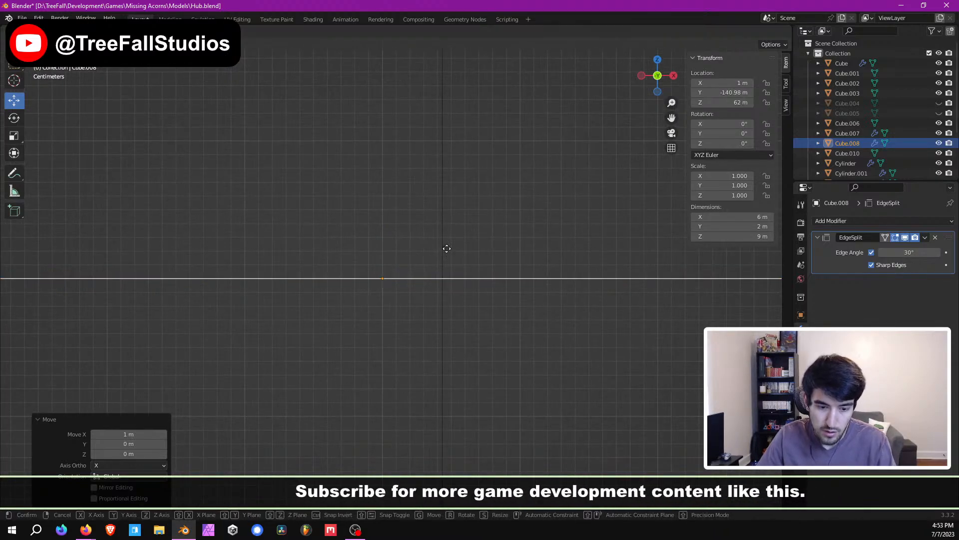
click(511, 247)
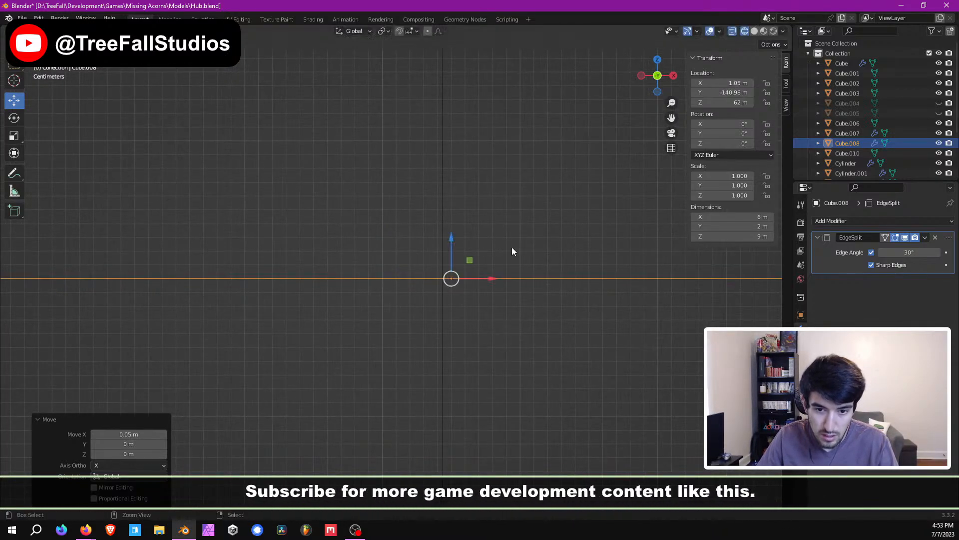
scroll(471, 280, up, 8)
shift+middle_drag(475, 278, 385, 276)
scroll(502, 302, up, 4)
key(g)
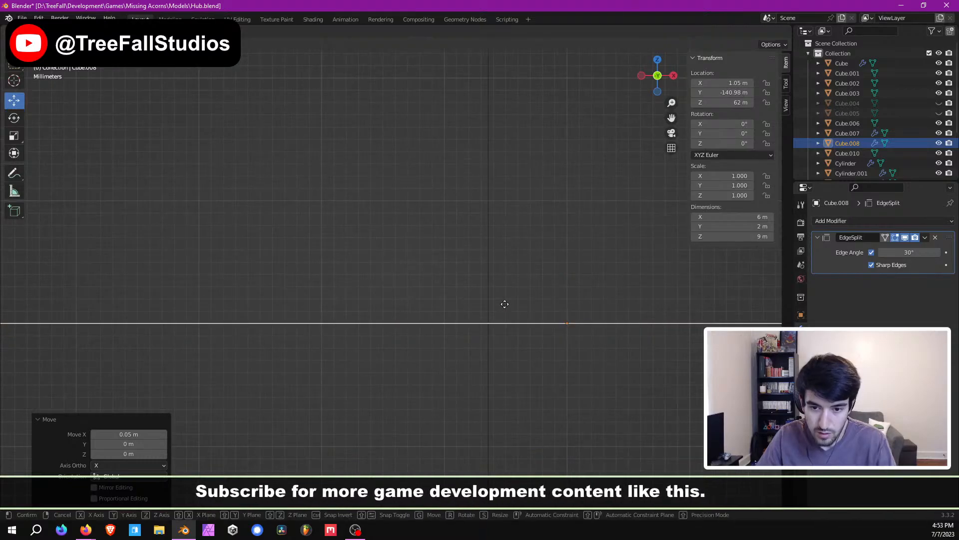
click(433, 304)
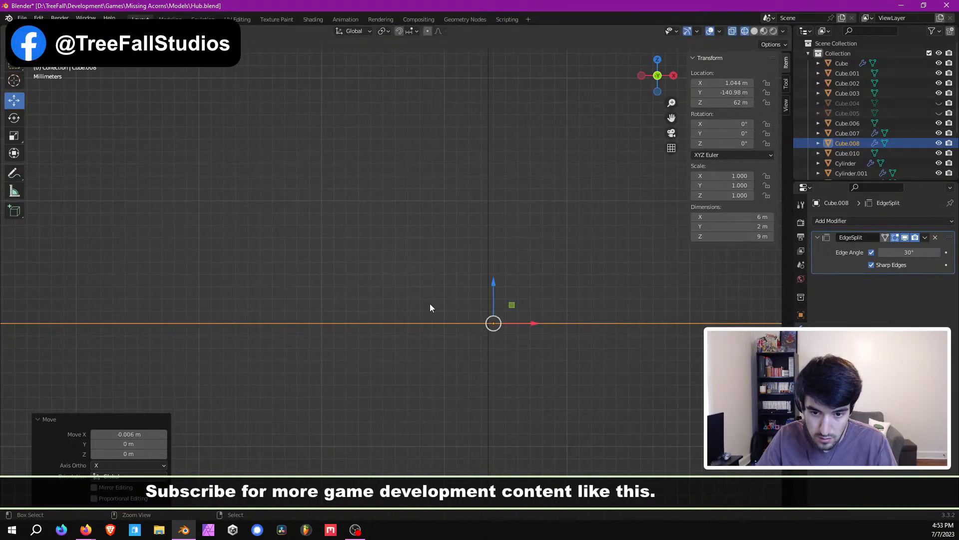
shift+middle_drag(436, 305, 343, 293)
scroll(484, 326, up, 3)
scroll(342, 293, up, 2)
scroll(344, 296, down, 1)
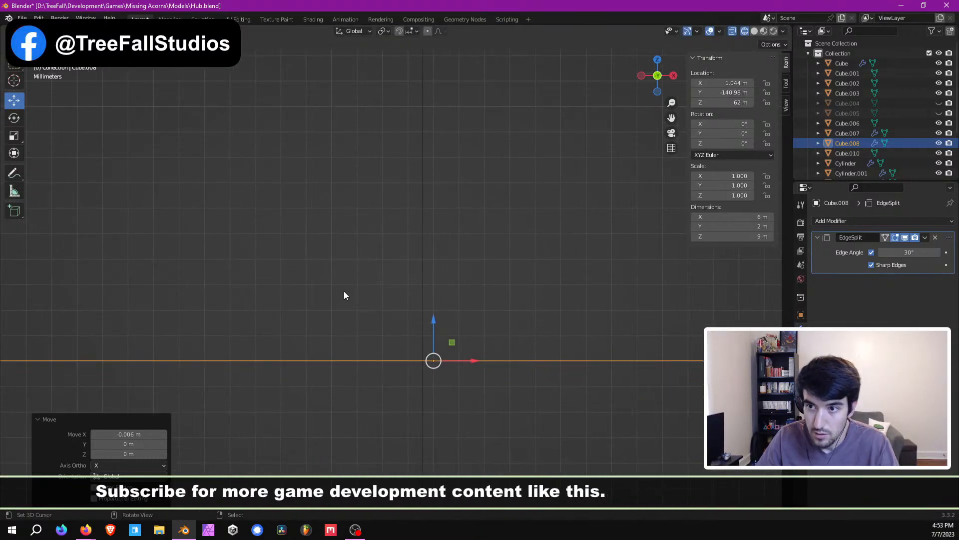
Step: Set the window frame's X location to exactly 1 m and return the view to solid shading
scroll(343, 288, down, 4)
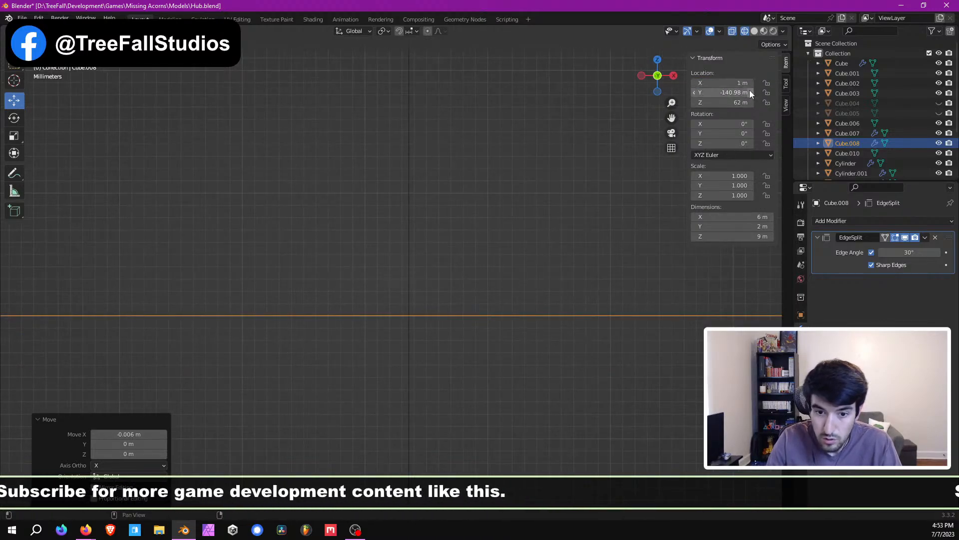
key(KP_Decimal)
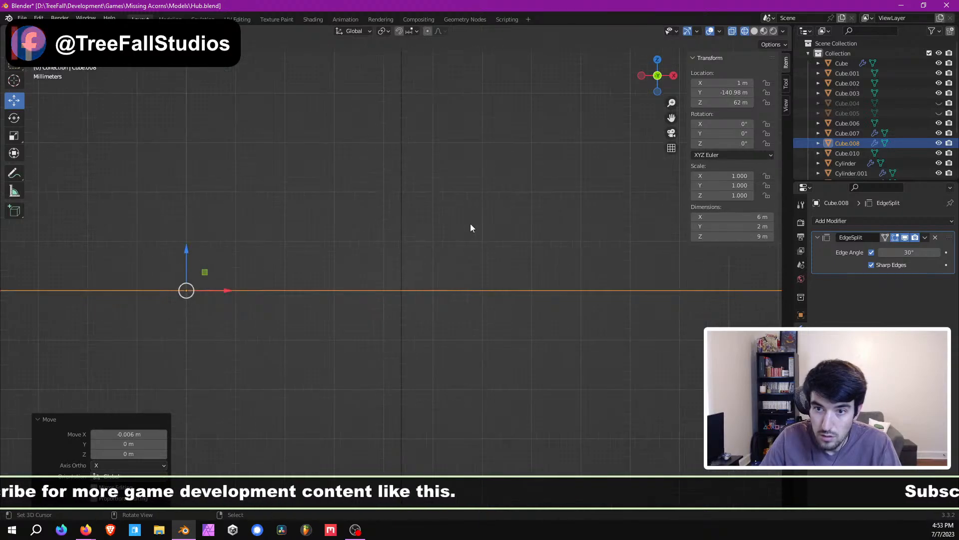
scroll(457, 230, down, 10)
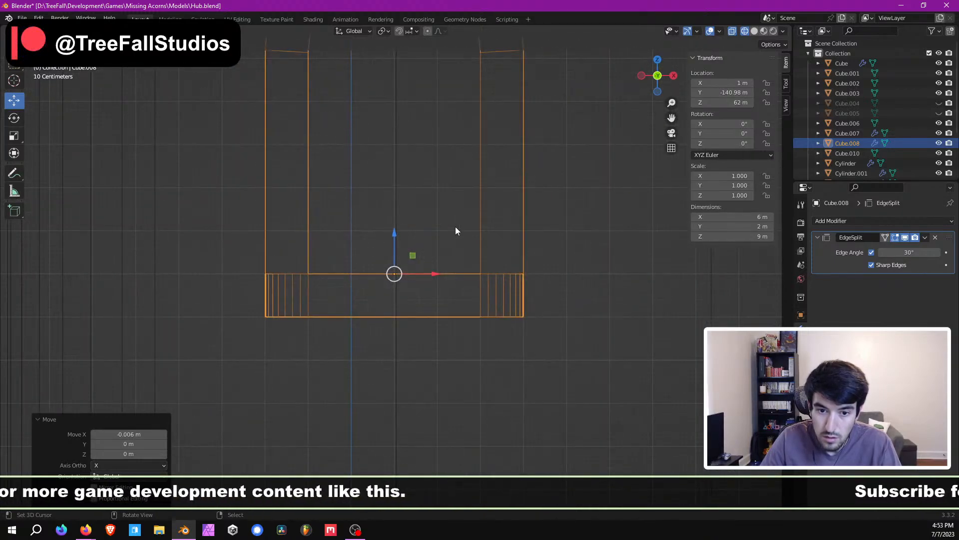
scroll(395, 247, down, 2)
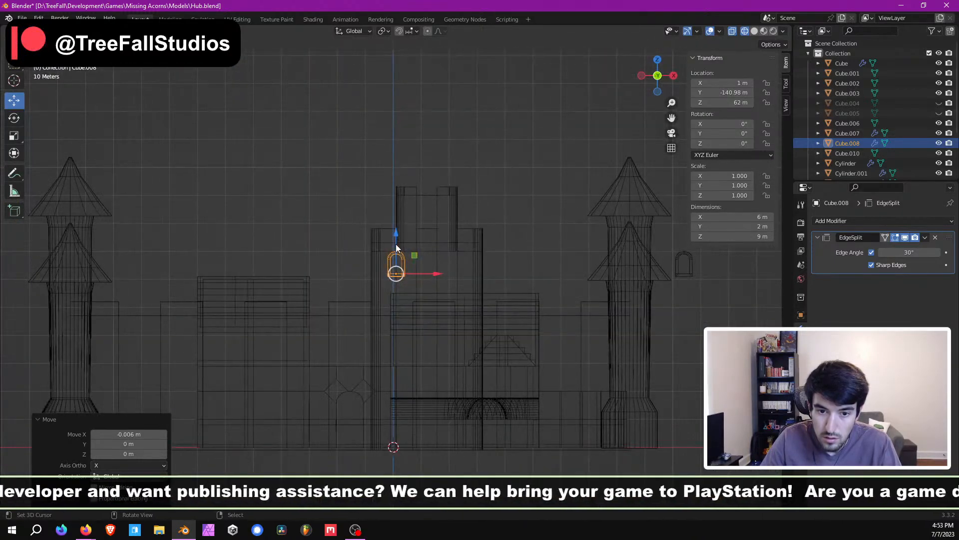
scroll(396, 243, up, 8)
middle_drag(400, 240, 415, 248)
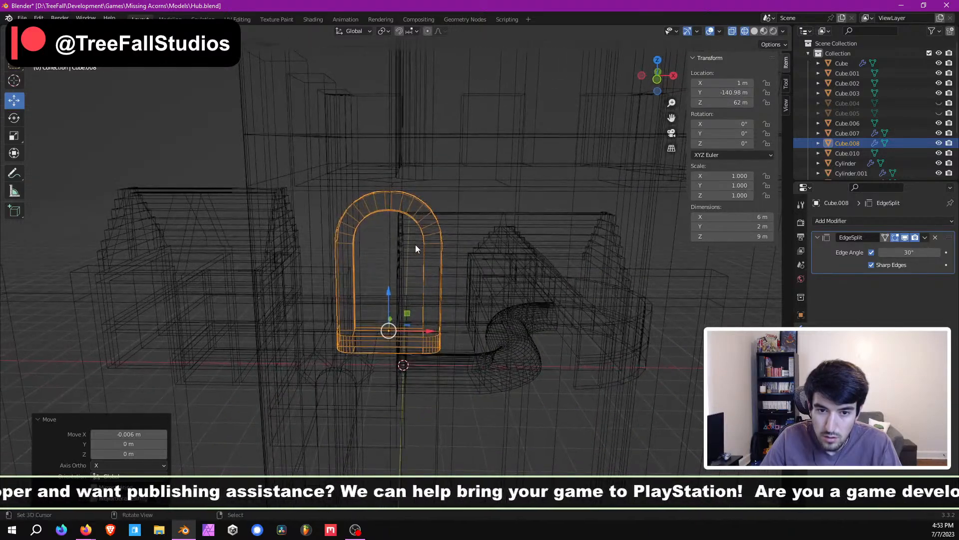
scroll(415, 245, down, 3)
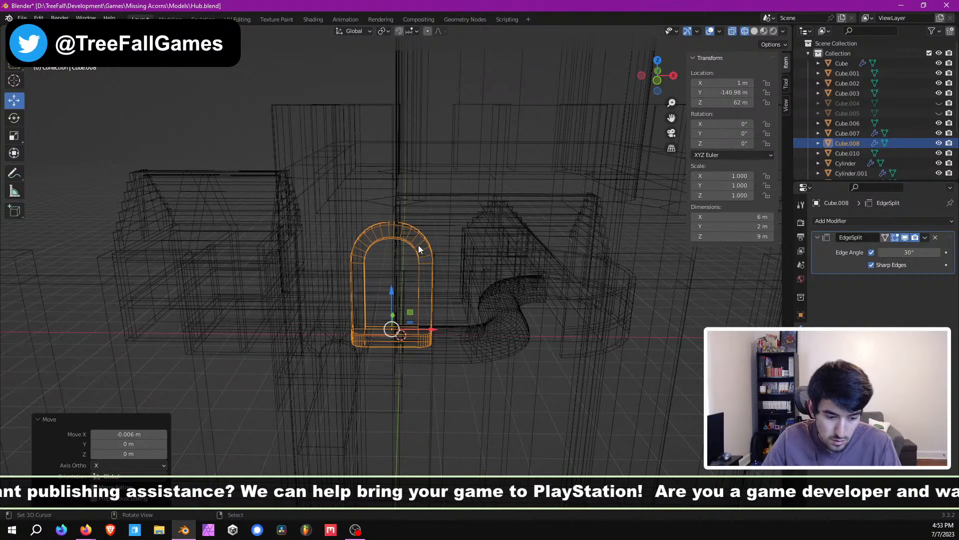
key(z)
key(6)
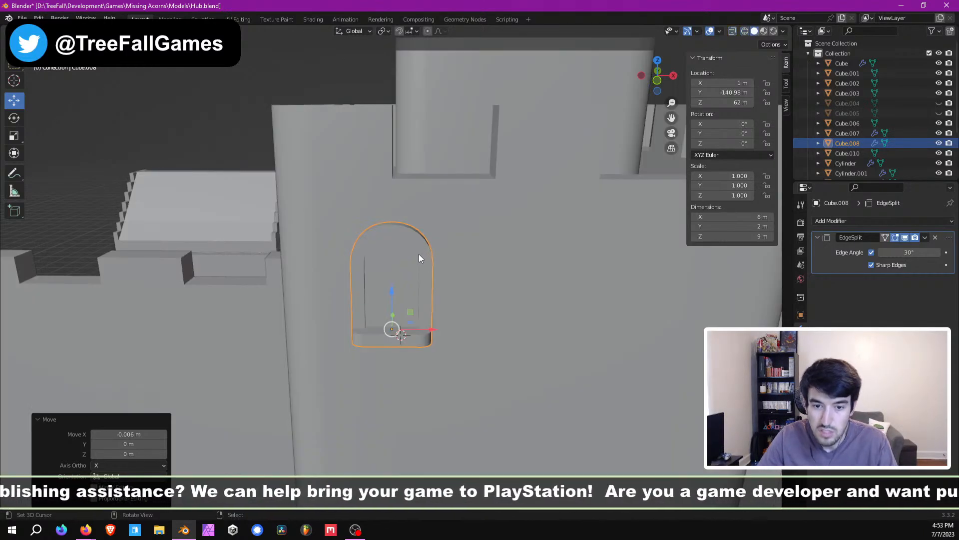
Step: Examine the rounded sill and how the window frame sits on the tower from several angles, with everything deselected
middle_drag(418, 254, 368, 334)
key(Tab)
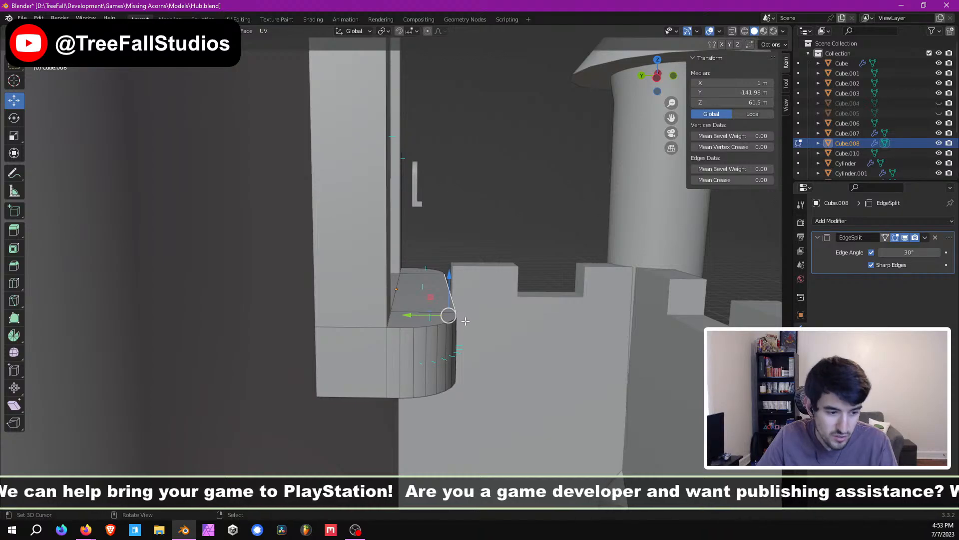
key(Tab)
scroll(484, 322, down, 8)
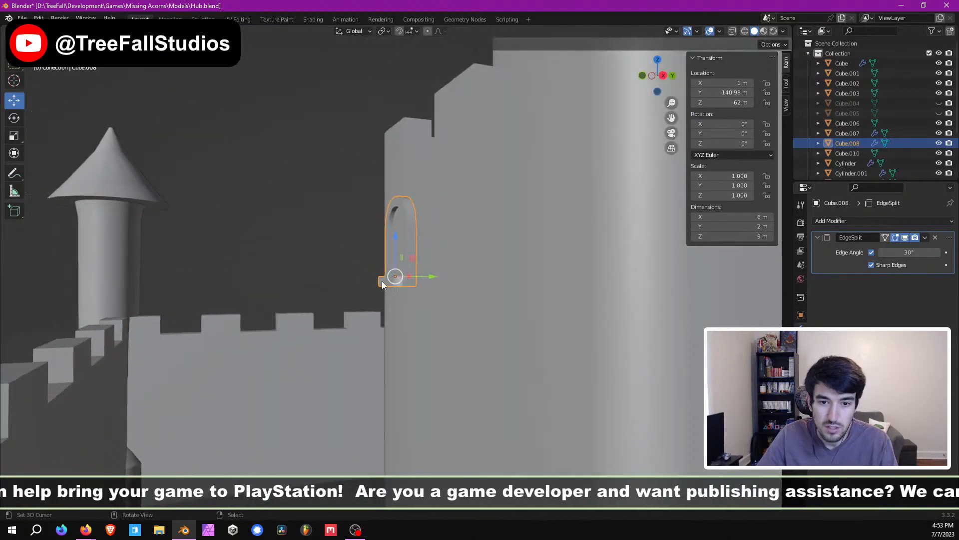
scroll(400, 292, down, 6)
key(a)
key(alt+a)
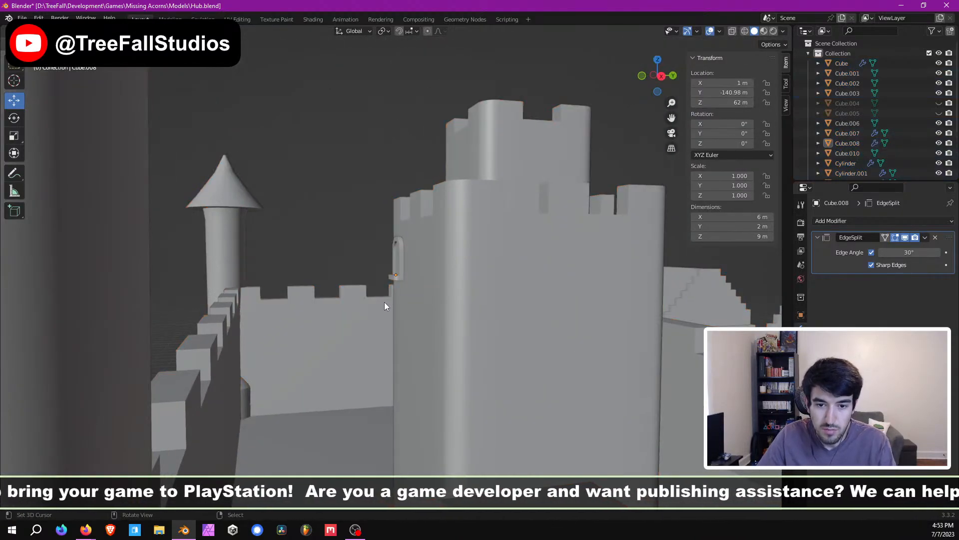
middle_drag(385, 301, 367, 299)
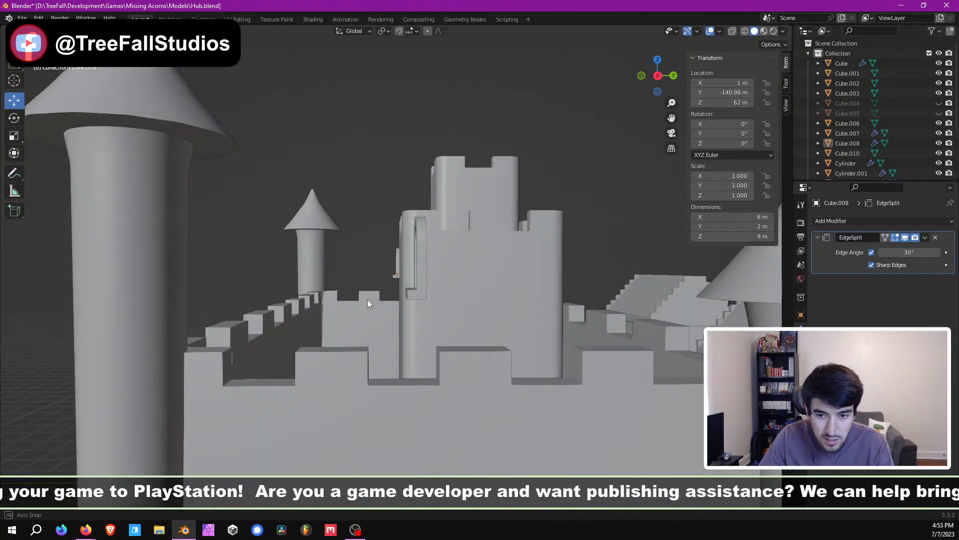
scroll(365, 300, up, 3)
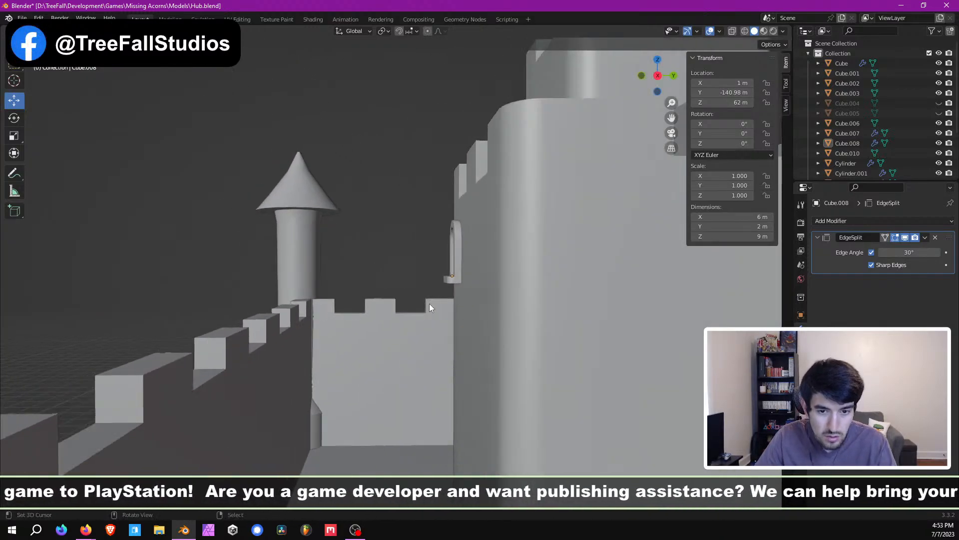
Step: Try to slant the window sill by moving its bottom front edges back toward the tower wall in Edit Mode
middle_drag(430, 304, 559, 308)
scroll(376, 288, up, 5)
middle_drag(360, 292, 343, 357)
key(Tab)
scroll(318, 370, down, 1)
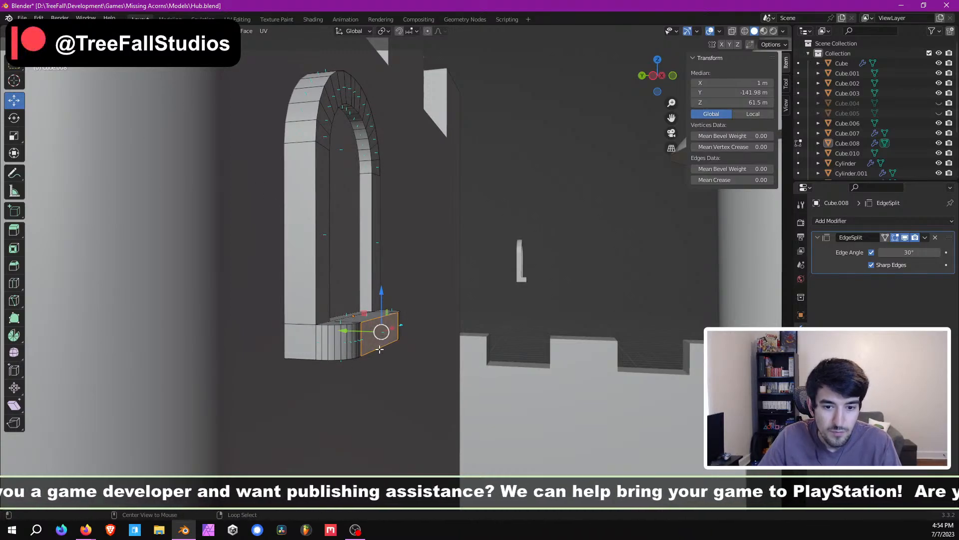
middle_drag(380, 347, 353, 340)
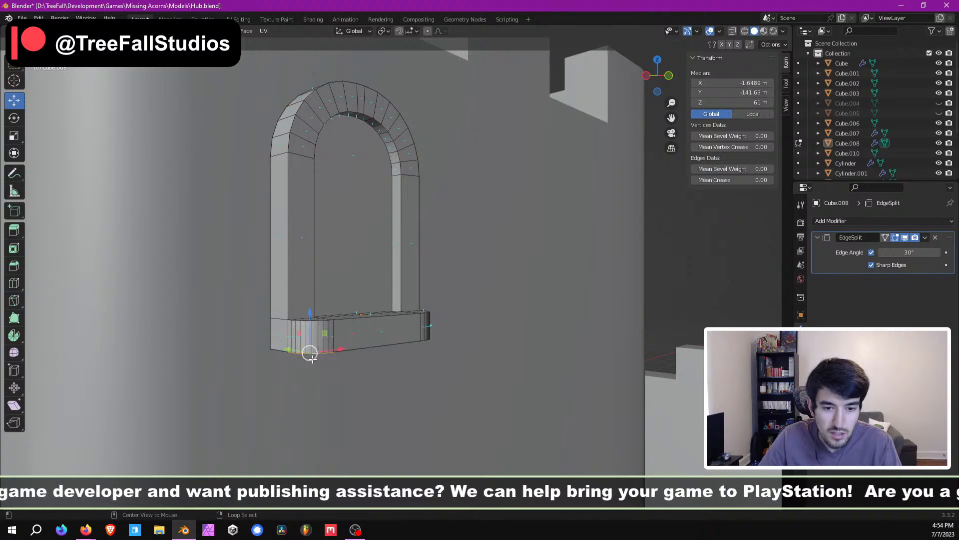
middle_drag(444, 330, 410, 418)
click(479, 352)
right_click(524, 440)
shift+click(496, 368)
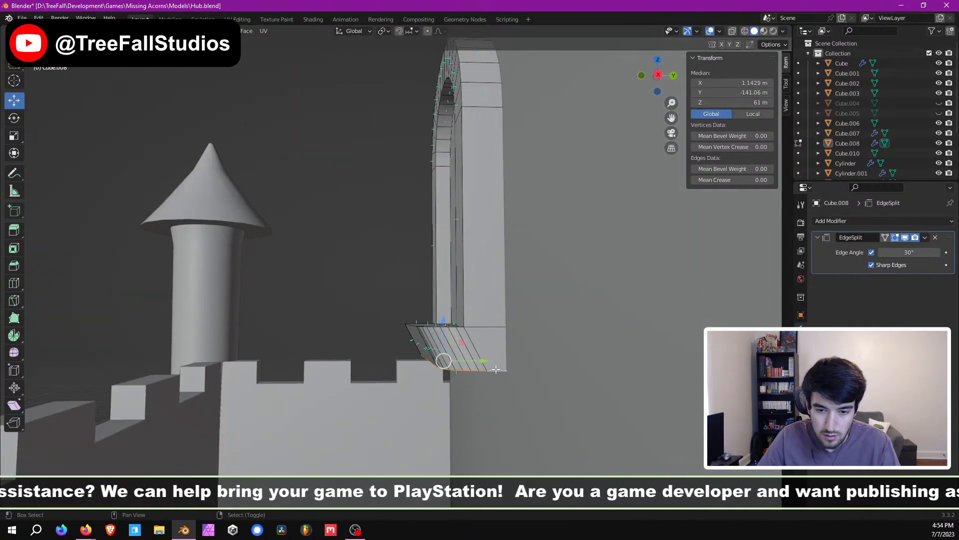
Step: Pull in the remaining bottom edges of the sill to complete its taper, leave Edit Mode and inspect the window
middle_drag(483, 373, 650, 387)
middle_drag(243, 360, 369, 321)
click(456, 374)
key(Tab)
scroll(454, 367, down, 5)
scroll(344, 364, down, 3)
scroll(368, 322, up, 5)
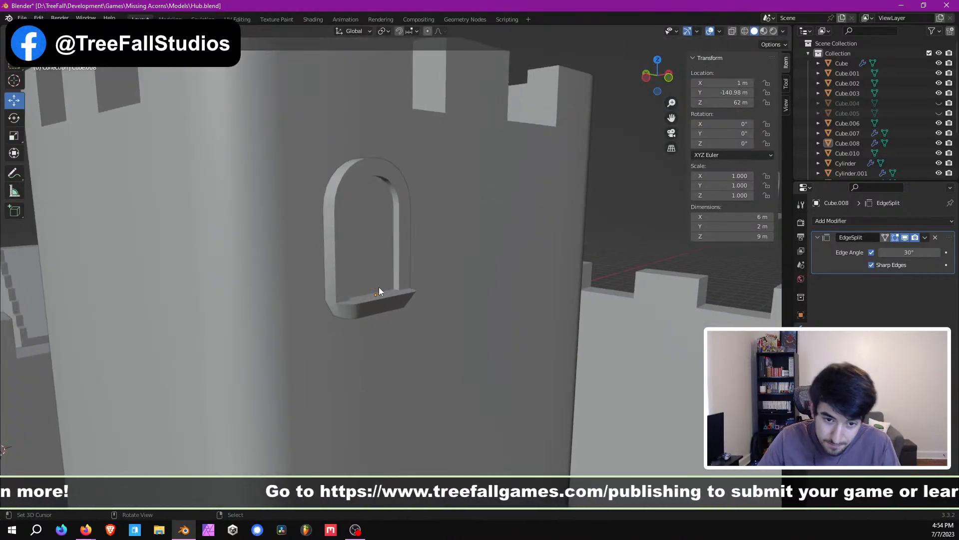
middle_drag(379, 287, 362, 277)
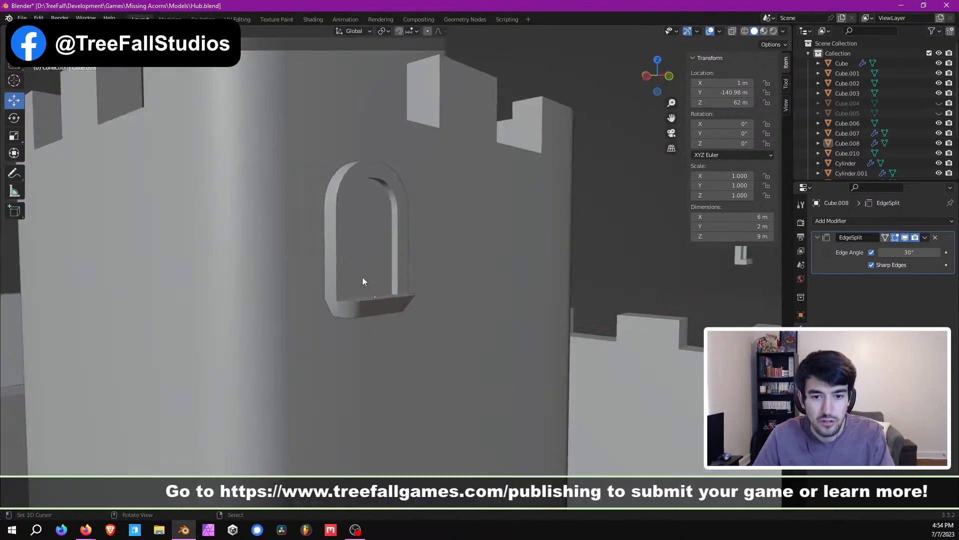
Step: Undo the taper on the window sill's bottom edges and leave Edit Mode
key(Tab)
middle_drag(422, 312, 311, 307)
key(ctrl+z)
key(ctrl+z)
key(ctrl+z)
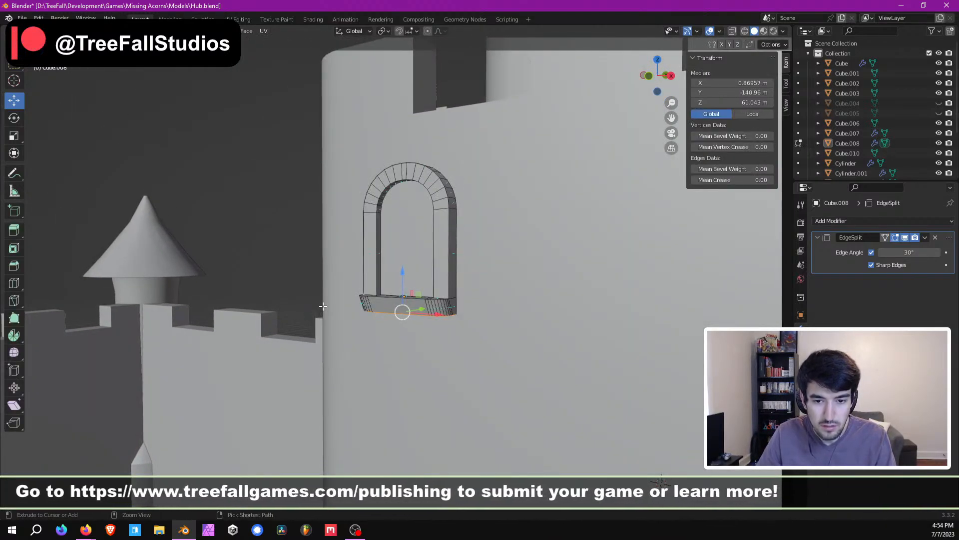
key(Tab)
Step: Duplicate the window frame on the tower and move the copy 9 m along X
middle_drag(323, 305, 365, 298)
key(shift+d)
right_click(432, 280)
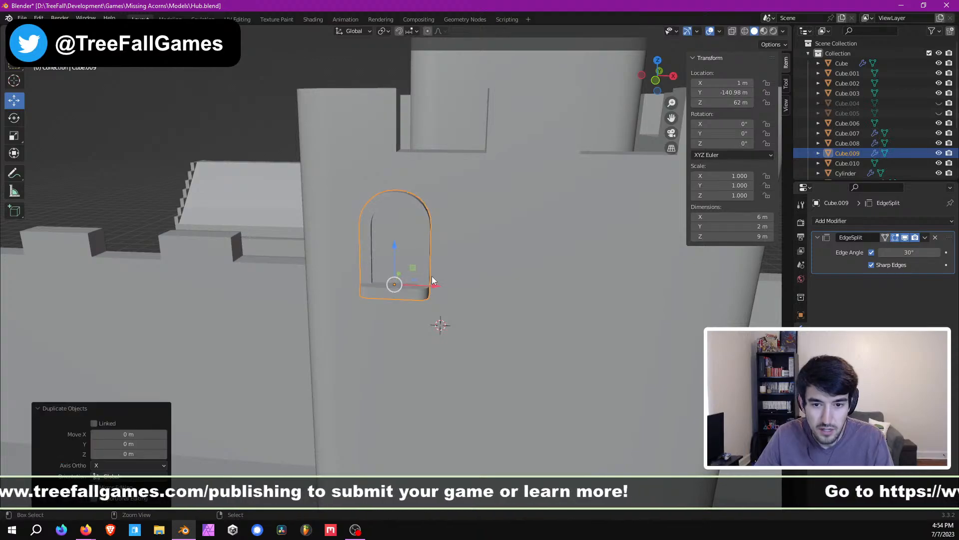
scroll(398, 325, down, 10)
middle_drag(476, 320, 421, 296)
scroll(426, 317, up, 4)
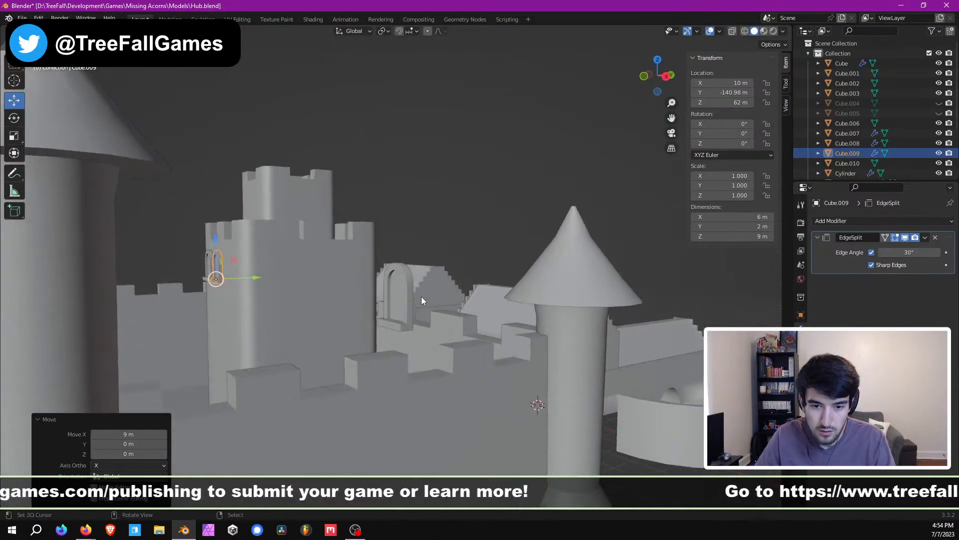
Step: Select the spare square-silled frame beside the castle and save the file
click(392, 292)
middle_drag(278, 325, 411, 327)
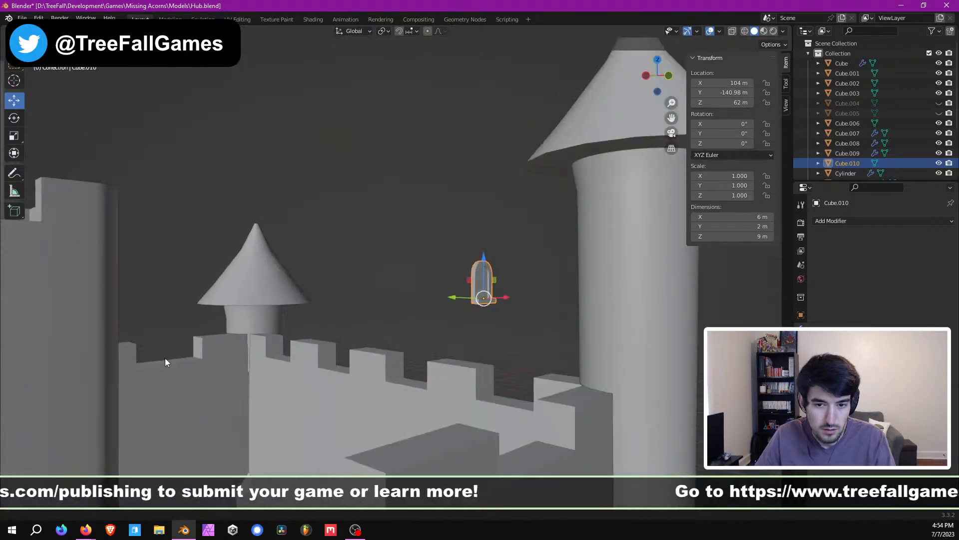
shift+middle_drag(165, 357, 297, 334)
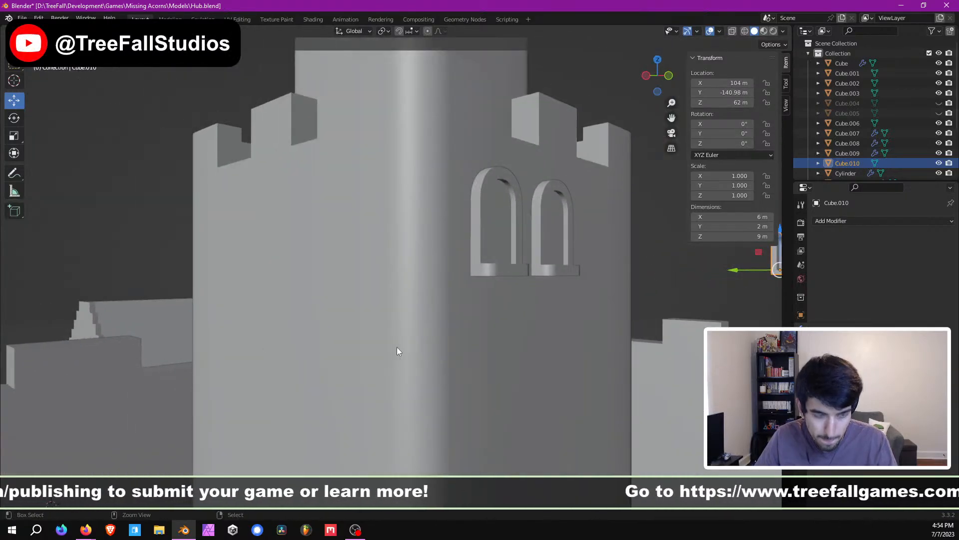
key(ctrl+s)
scroll(455, 320, down, 10)
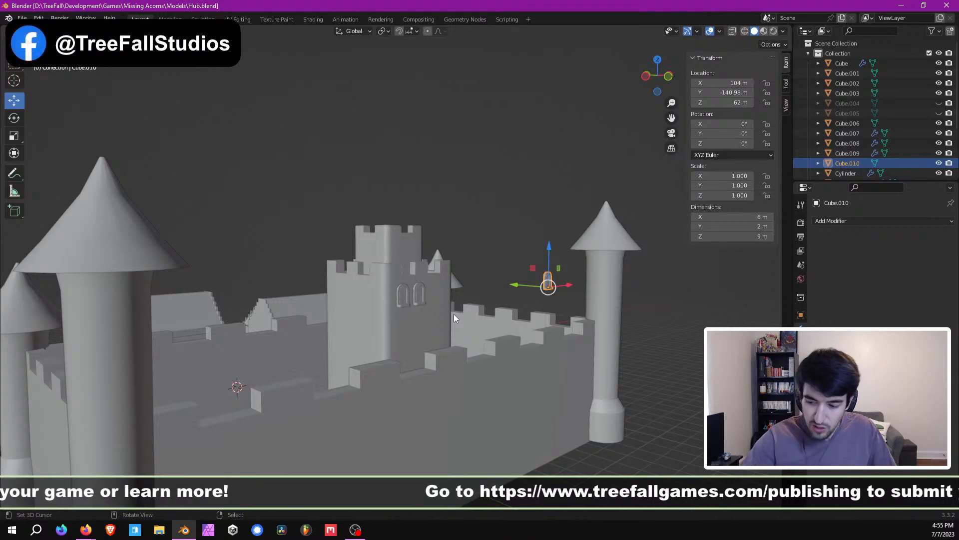
Step: Examine the two window frames on the tower up close, focusing on their rounded sills
scroll(454, 314, up, 8)
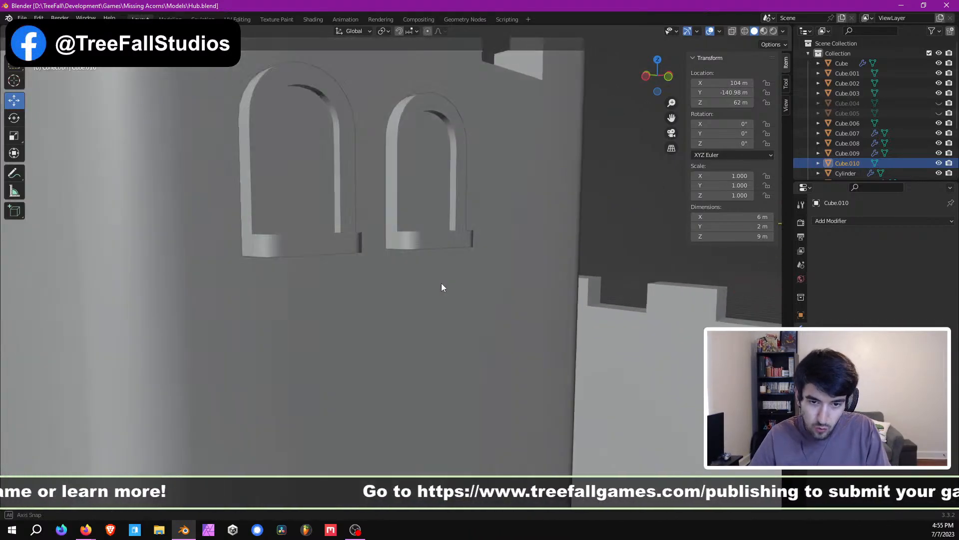
middle_drag(442, 287, 495, 307)
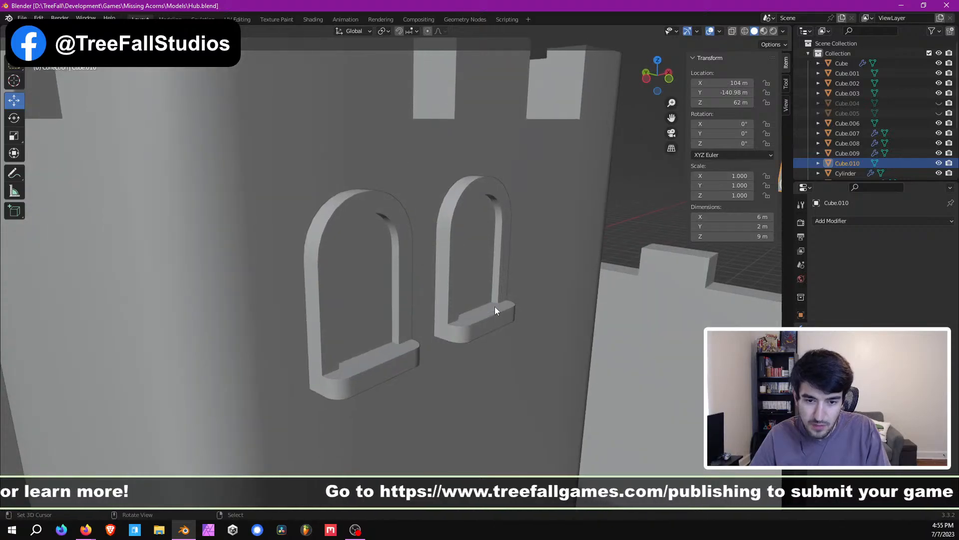
scroll(494, 307, up, 2)
key(Tab)
scroll(367, 267, up, 1)
middle_drag(356, 274, 387, 300)
key(Tab)
middle_drag(389, 265, 371, 263)
shift+middle_drag(287, 241, 384, 247)
Step: Open the first tower window frame's mesh for editing and select the bottom edge loop of its rounded sill
right_click(271, 279)
key(Tab)
scroll(271, 285, down, 2)
middle_drag(270, 286, 289, 282)
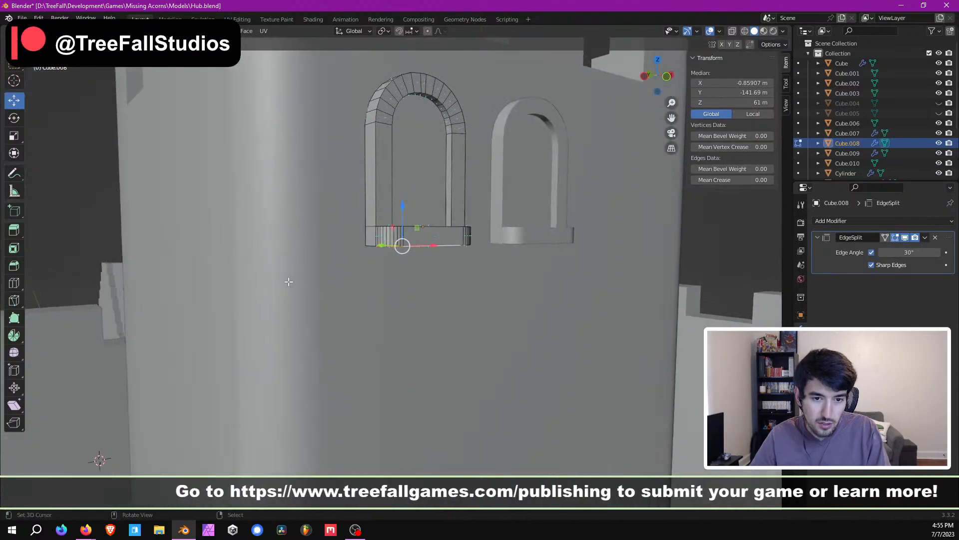
scroll(446, 272, up, 2)
shift+middle_drag(439, 260, 438, 270)
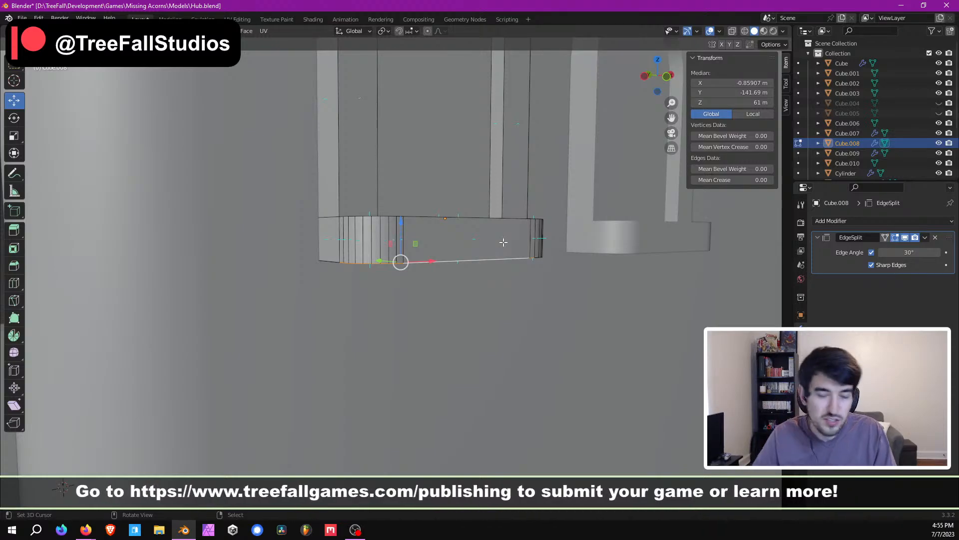
middle_drag(378, 282, 255, 286)
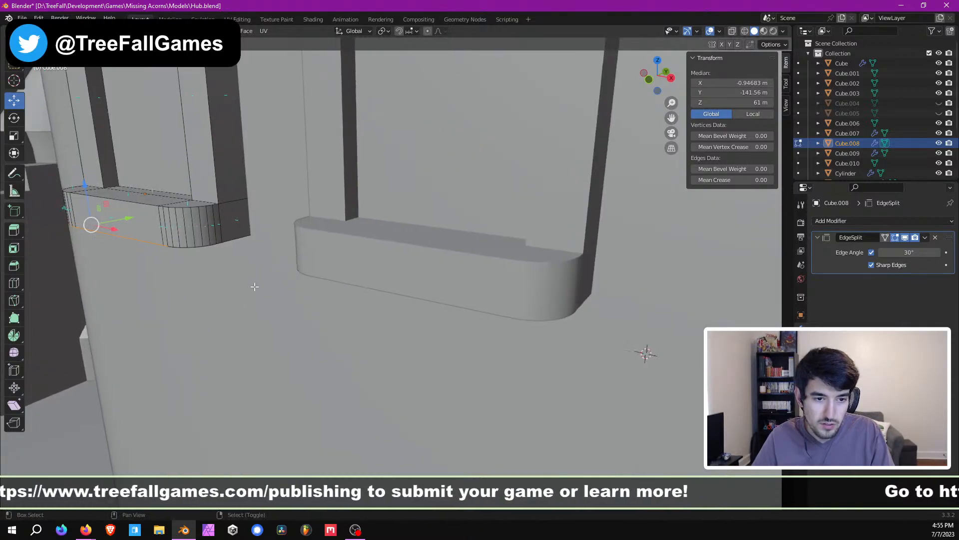
alt+shift+right_click(233, 239)
Step: Try scaling the sill's bottom edges to 0.615 along X and raising them to about 61.37 m
middle_drag(234, 239, 248, 254)
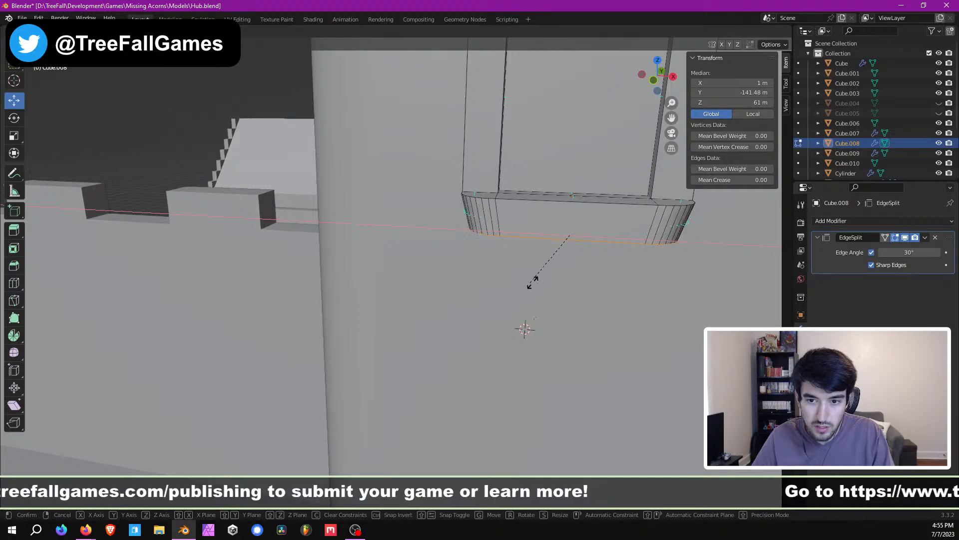
click(557, 275)
drag(574, 198, 574, 185)
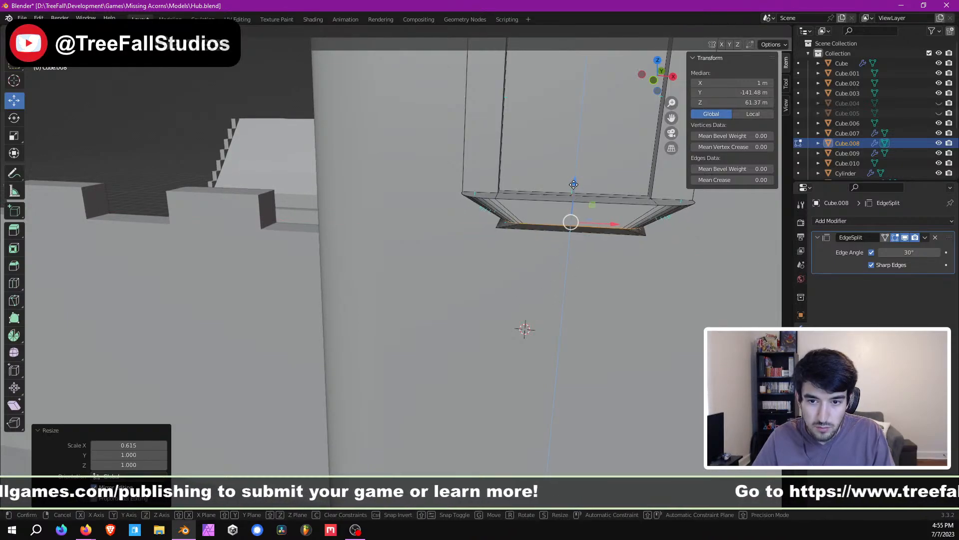
middle_drag(570, 194, 428, 259)
key(ctrl+z)
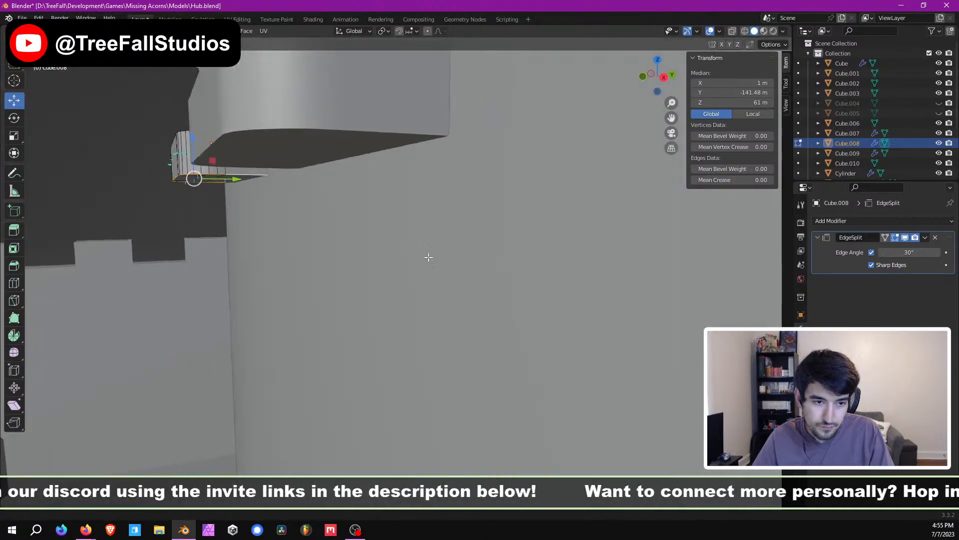
Step: Scale the sill's bottom edges to 0.775 along X to taper its sides
scroll(309, 237, up, 4)
scroll(285, 224, down, 2)
shift+middle_drag(319, 255, 329, 244)
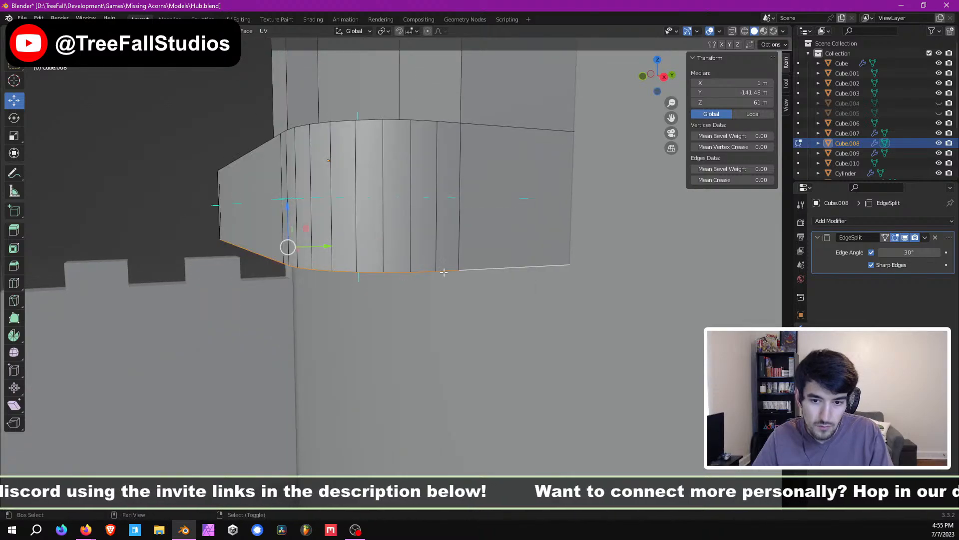
middle_drag(483, 275, 302, 317)
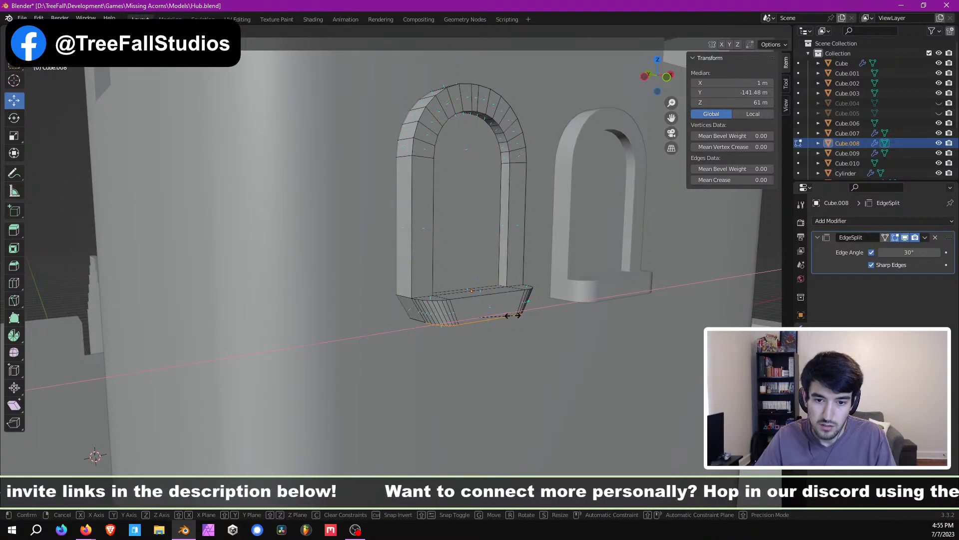
click(514, 316)
Step: Move the sill's bottom edges about 0.67 m along Y toward the tower wall and leave Edit Mode
middle_drag(514, 315, 460, 327)
shift+middle_drag(187, 325, 281, 306)
middle_drag(280, 306, 403, 259)
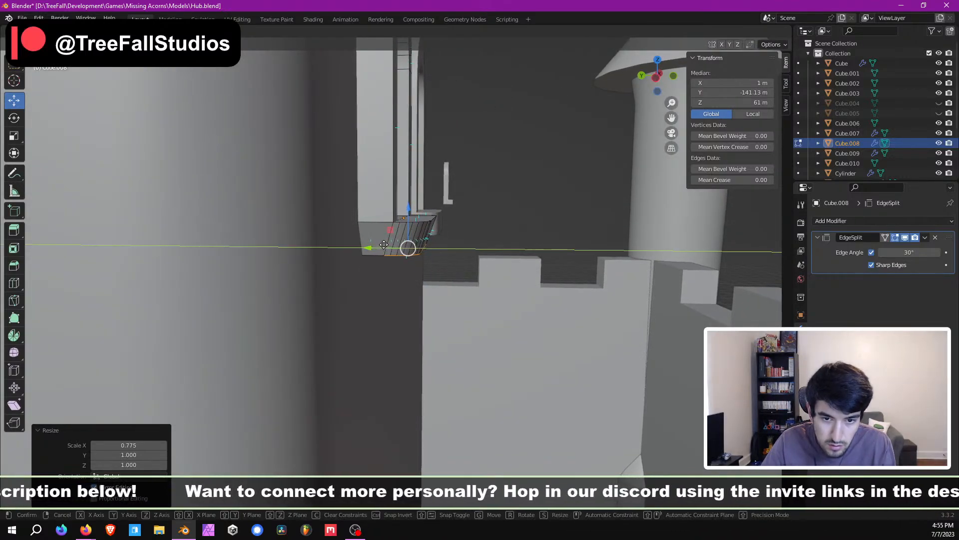
drag(376, 240, 377, 240)
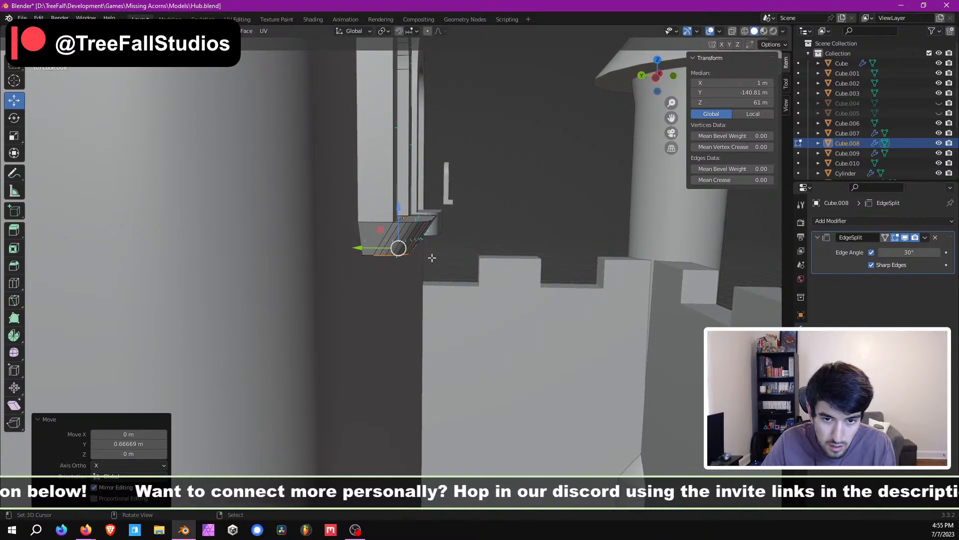
key(Tab)
Step: Examine the tapered sill from several angles and compare it with the untapered sill on the neighbouring window frame
middle_drag(438, 259, 352, 317)
scroll(395, 288, down, 3)
scroll(395, 288, up, 4)
scroll(402, 279, up, 3)
key(Tab)
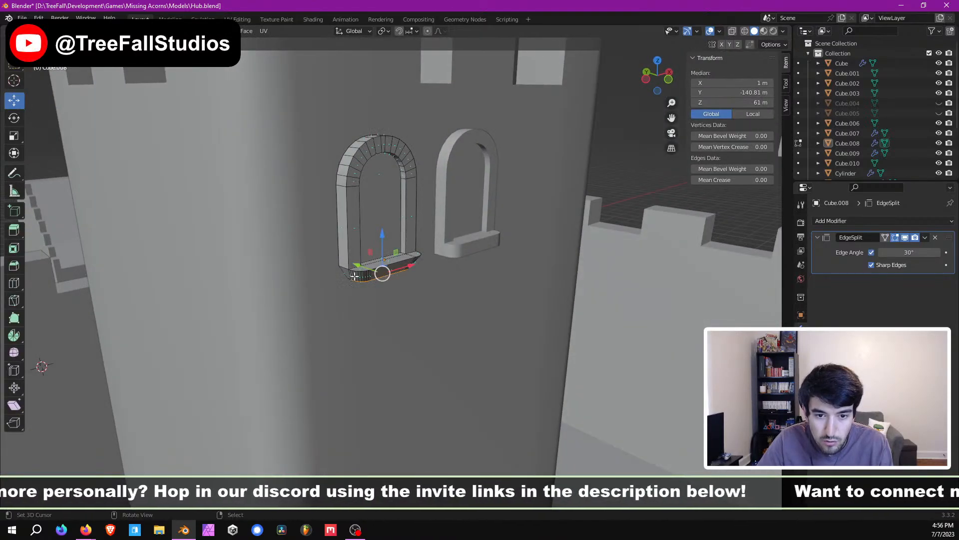
scroll(387, 287, up, 2)
middle_drag(388, 287, 328, 287)
scroll(442, 278, up, 3)
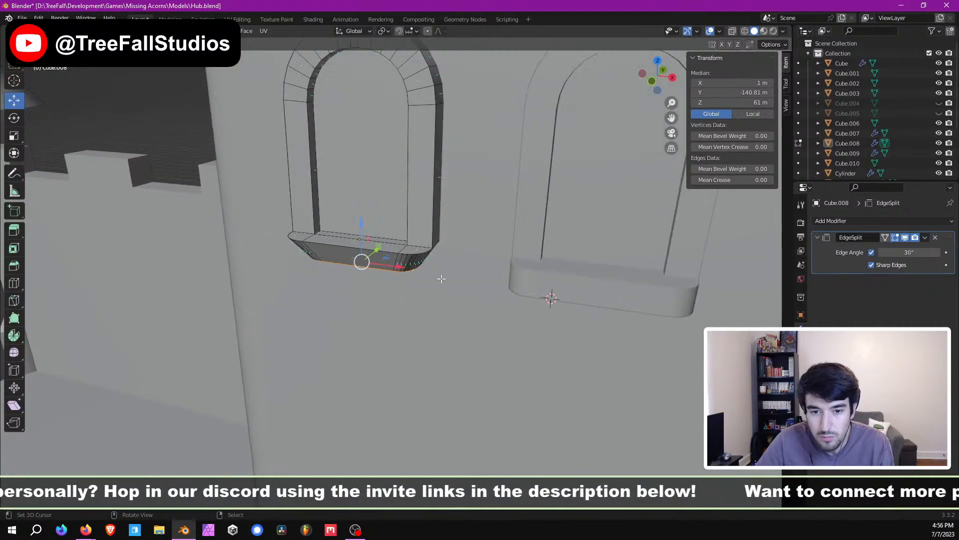
middle_drag(441, 278, 389, 265)
scroll(424, 271, down, 4)
key(Tab)
middle_drag(448, 275, 422, 260)
scroll(467, 285, up, 2)
scroll(418, 307, up, 2)
scroll(419, 307, up, 2)
scroll(499, 255, down, 2)
Step: Move the untapered second window frame 104 m along X, away from the tower
click(549, 251)
scroll(567, 272, down, 4)
middle_drag(568, 272, 224, 276)
scroll(469, 286, up, 3)
key(g)
key(x)
drag(243, 276, 608, 255)
scroll(402, 337, up, 3)
shift+middle_drag(282, 314, 460, 252)
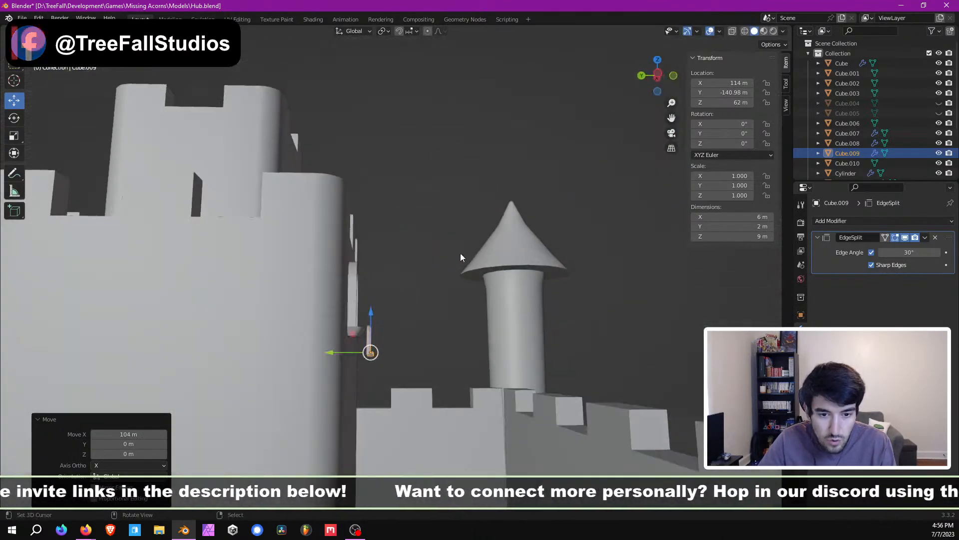
Step: Reselect the window frame with the tapered sill and reopen its mesh for editing
scroll(421, 319, up, 3)
mouse_move(380, 322)
shift+middle_down()
mouse_move(400, 289)
mouse_move(400, 319)
mouse_move(388, 307)
mouse_move(385, 318)
shift+middle_up()
scroll(400, 290, up, 2)
key(Tab)
key(Tab)
right_click(388, 310)
key(Tab)
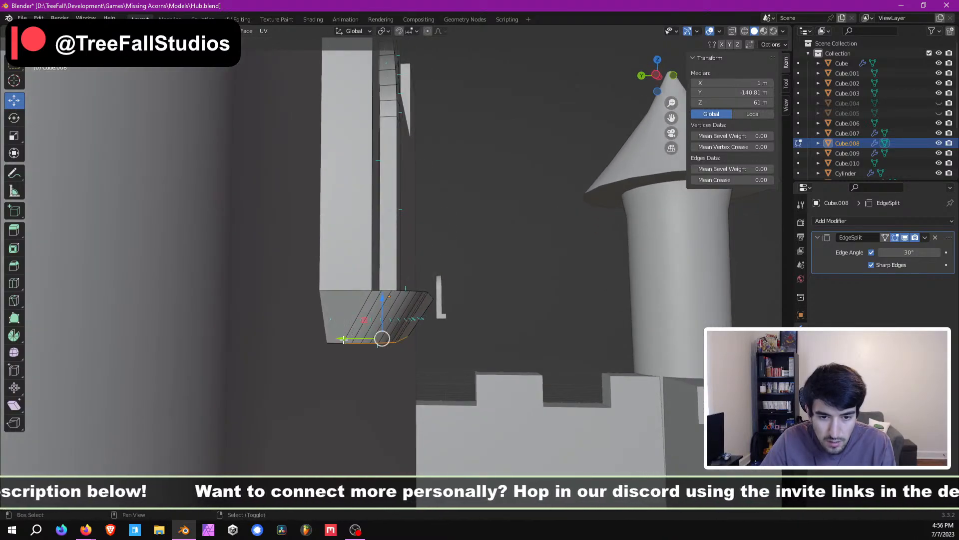
middle_drag(337, 342, 307, 298)
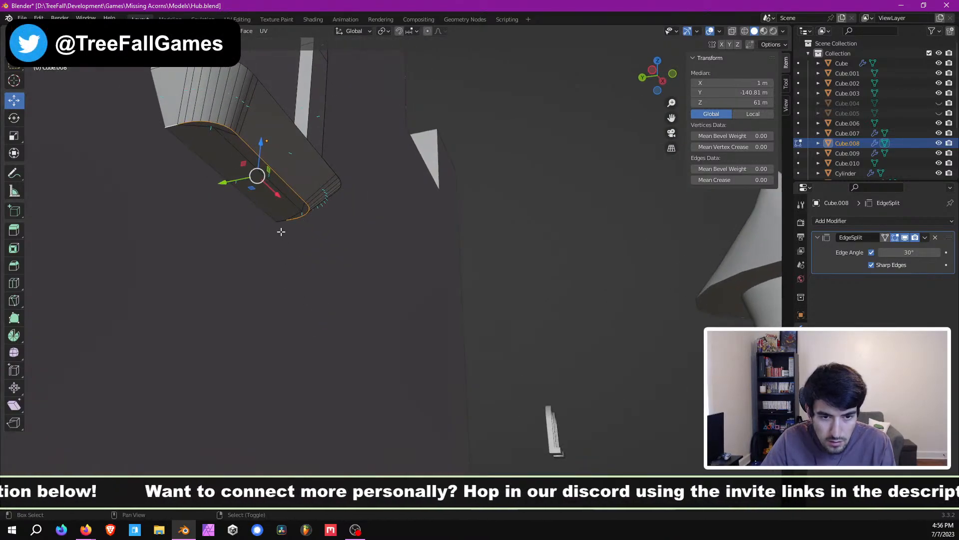
middle_drag(284, 234, 333, 265)
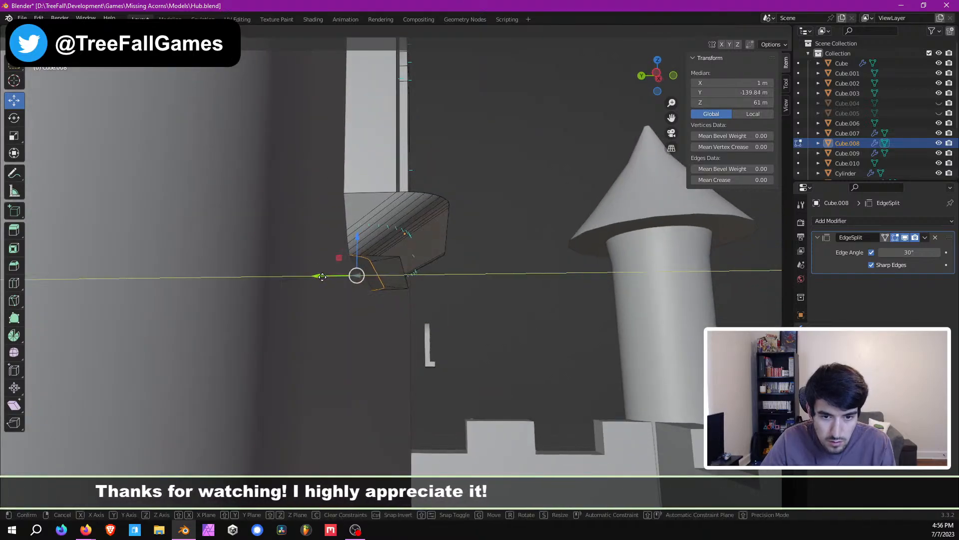
Step: Try moving the sill's bottom edges much further along Y into the tower wall
drag(320, 278, 272, 289)
scroll(403, 264, up, 2)
key(Tab)
middle_drag(272, 290, 428, 302)
scroll(422, 315, up, 1)
key(Tab)
scroll(424, 314, down, 2)
key(Tab)
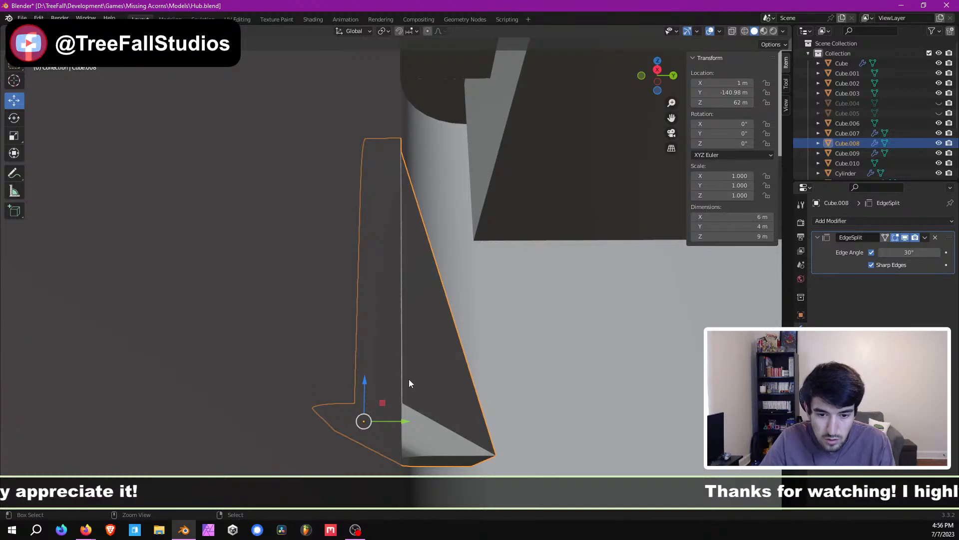
middle_drag(409, 378, 396, 335)
key(Tab)
key(ctrl+z)
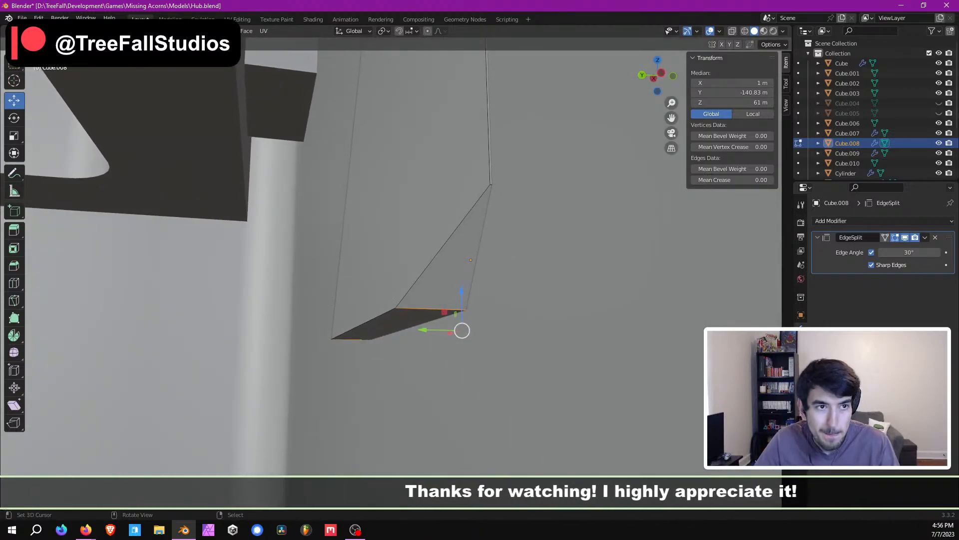
Step: Select the two lower back corner vertices of the sill and set their Y position to -139.98 m
click(393, 303)
middle_drag(423, 293, 470, 316)
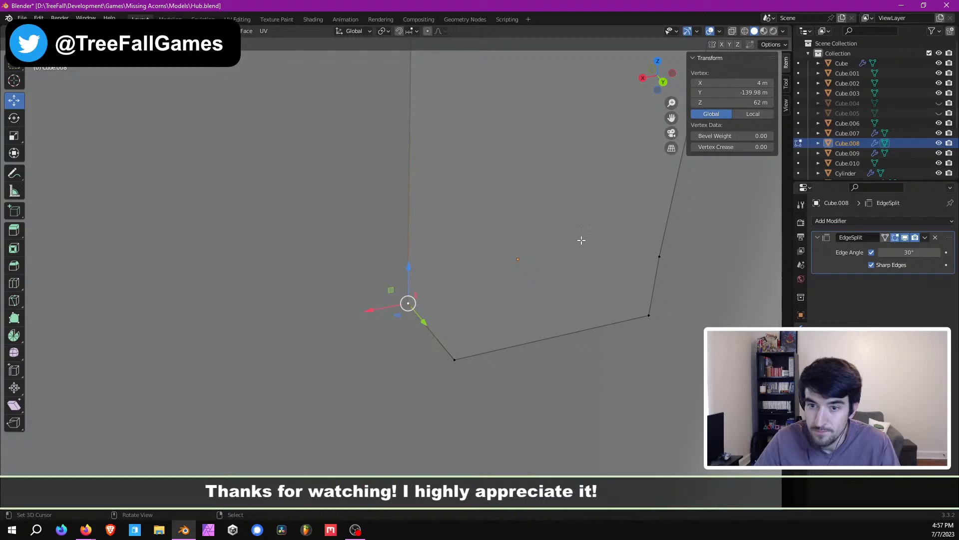
middle_drag(477, 291, 482, 285)
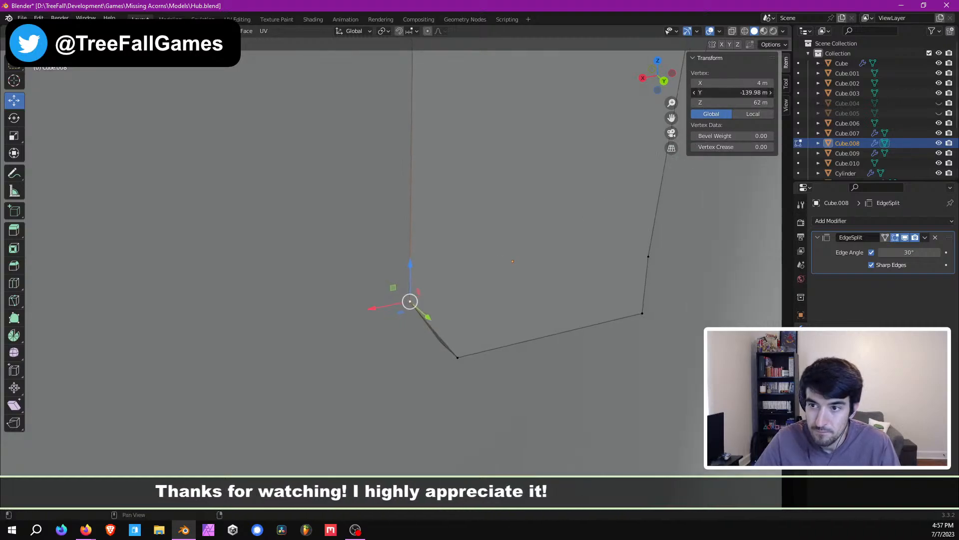
click(456, 357)
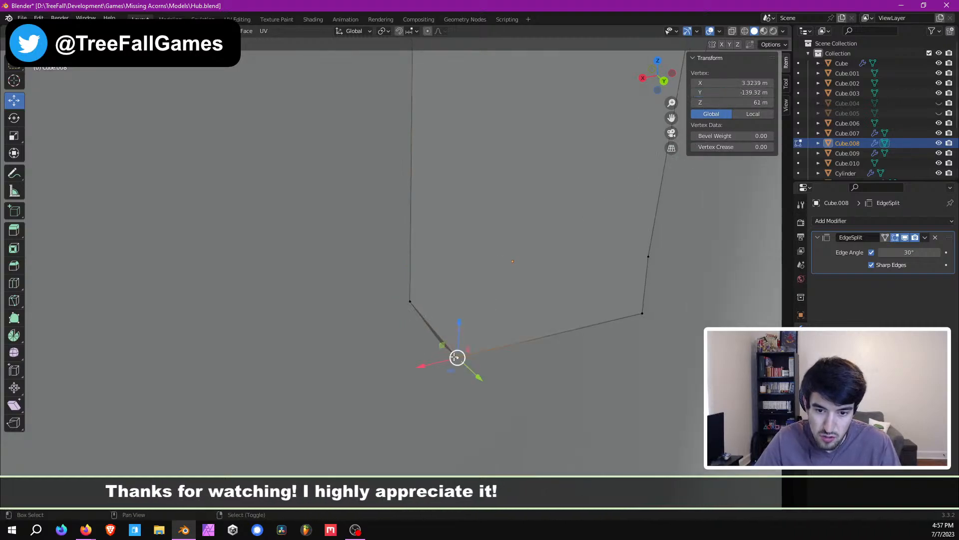
shift+click(640, 315)
click(722, 93)
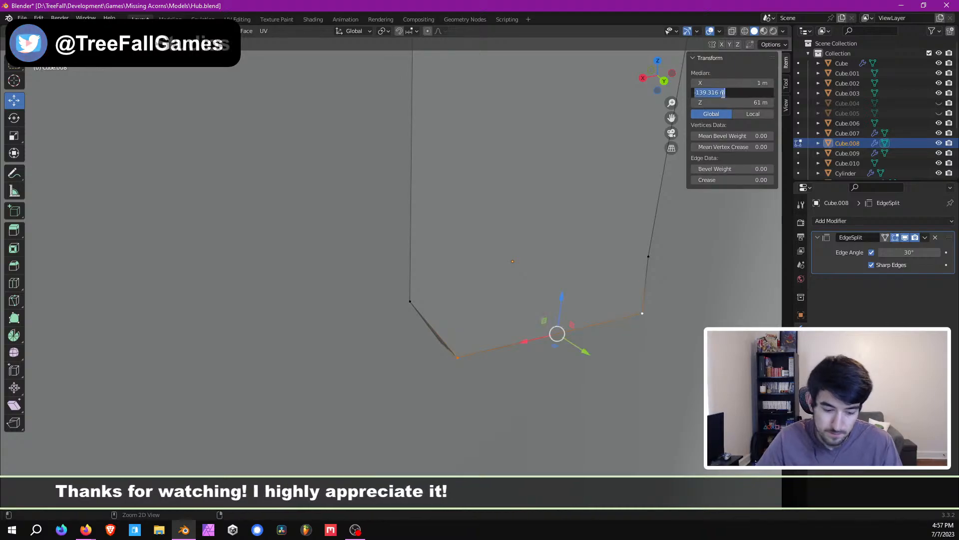
text(-139.98)
key(Return)
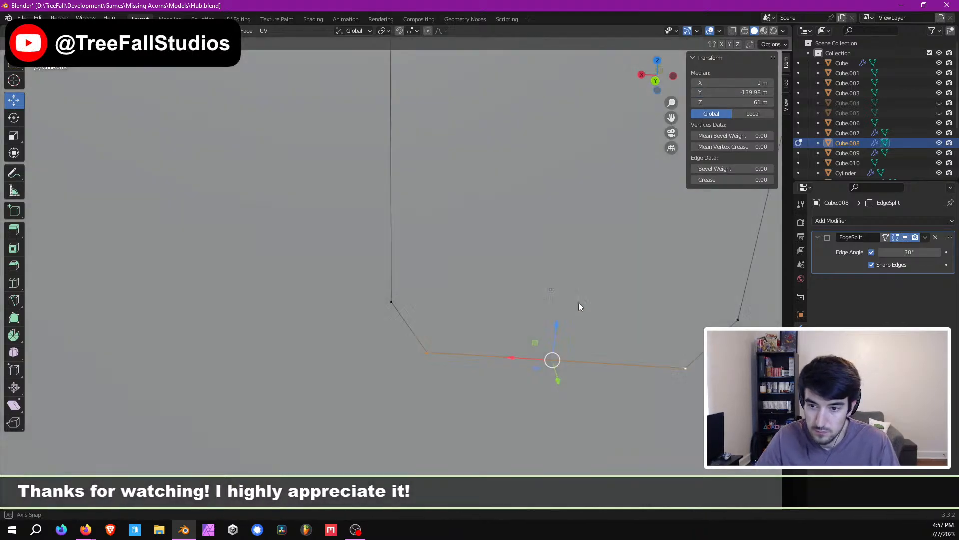
Step: Select the curved outer rim of the sill's underside together with its two inner vertices
middle_drag(578, 302, 366, 256)
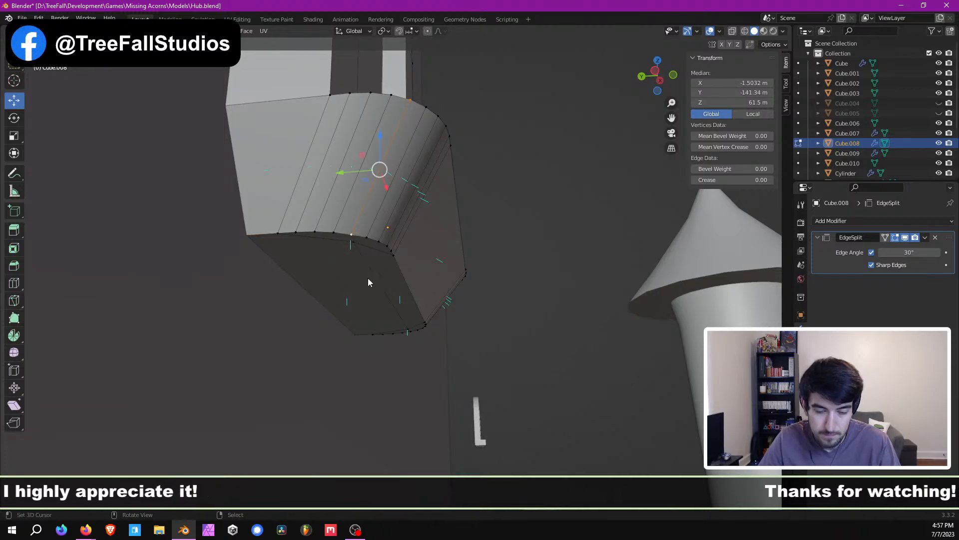
alt+click(349, 240)
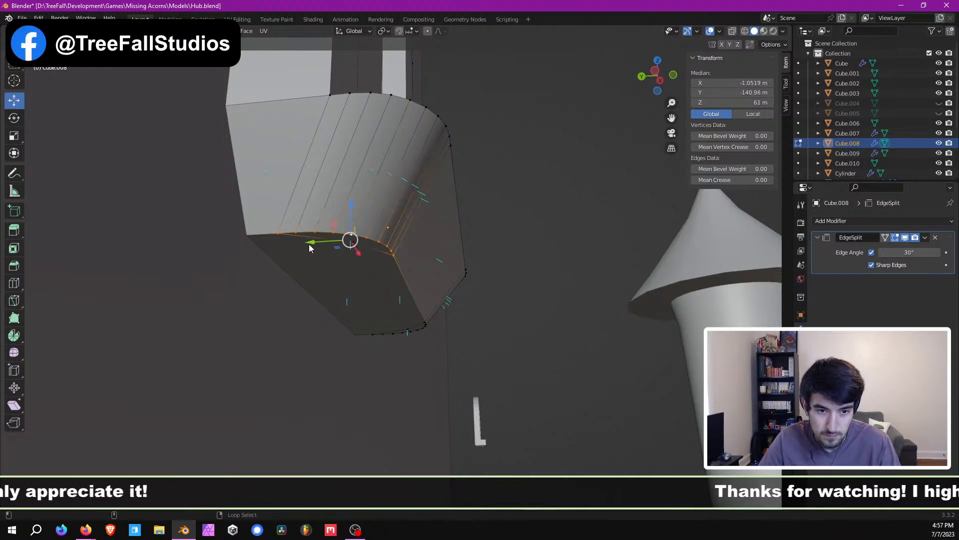
middle_drag(310, 248, 338, 272)
alt+click(336, 263)
alt+shift+click(337, 264)
key(ctrl+z)
key(ctrl+z)
alt+shift+click(338, 263)
shift+click(360, 264)
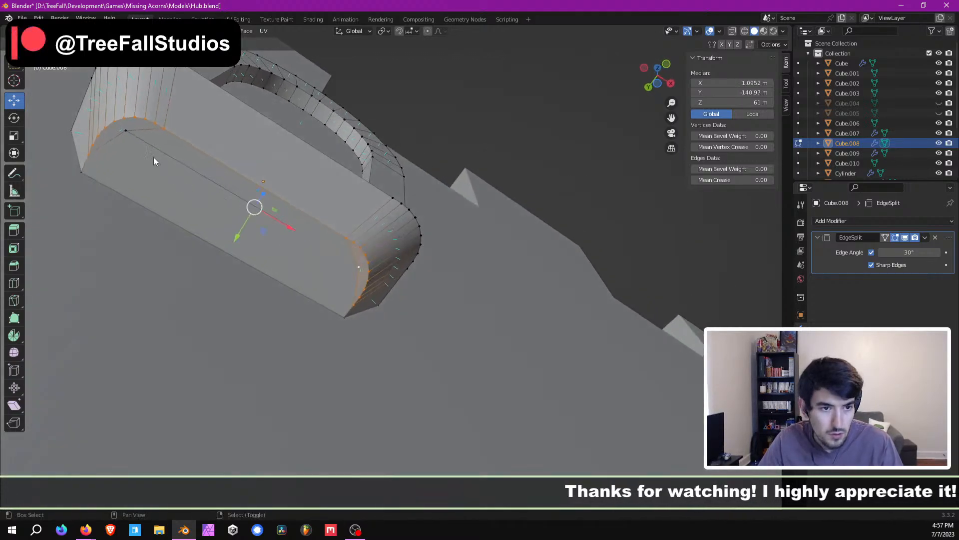
shift+click(135, 135)
middle_drag(212, 179, 281, 228)
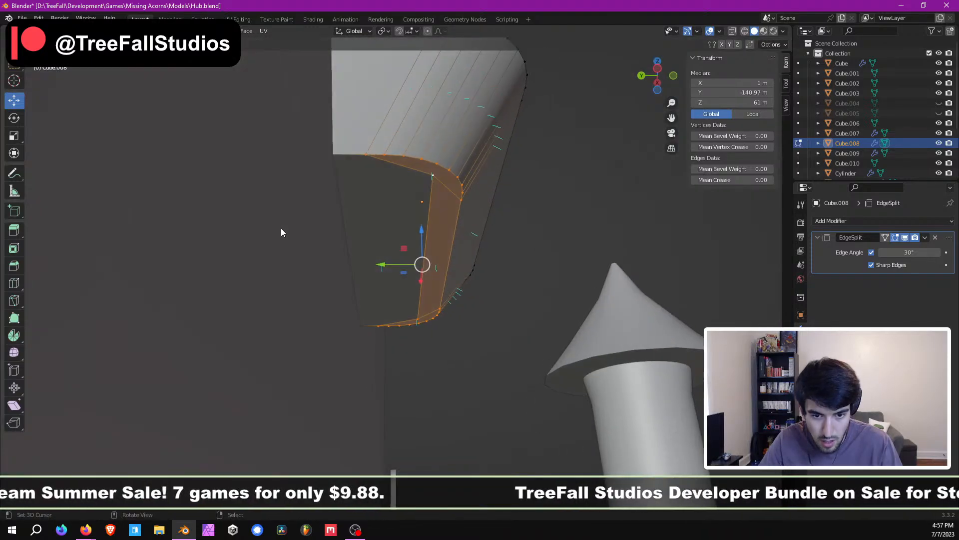
Step: Move the selected underside rim along Y toward the wall, to a median Y of about -140.68 m
key(g)
key(y)
click(352, 268)
middle_drag(352, 268, 374, 294)
key(g)
key(y)
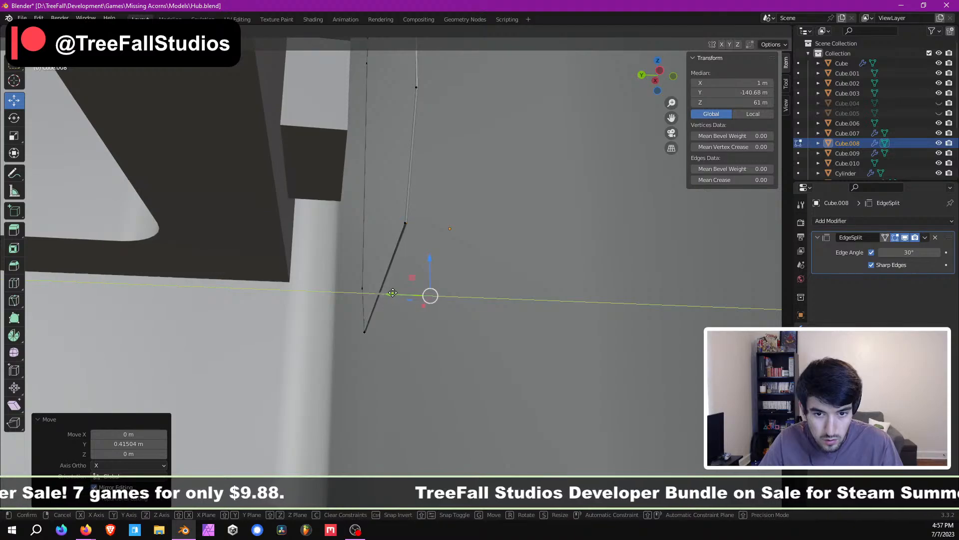
drag(392, 293, 387, 293)
scroll(383, 295, down, 5)
middle_drag(383, 295, 412, 256)
key(Tab)
scroll(376, 306, down, 4)
key(Tab)
scroll(410, 309, up, 2)
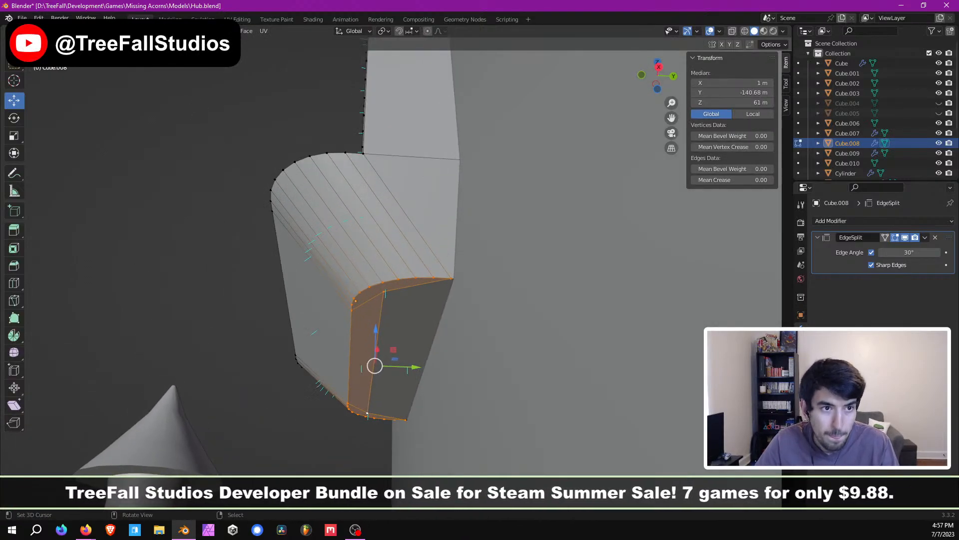
Step: Try to extrude the sill's underside about 0.39 m downward and shift the new bottom about 0.39 m along Y toward the wall
key(3)
shift+right_click(414, 300)
middle_drag(416, 302, 418, 370)
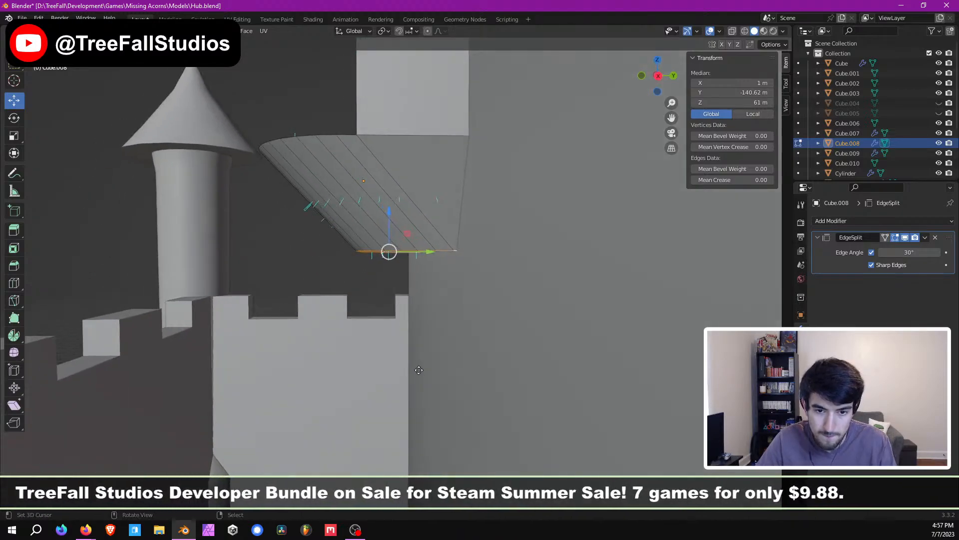
key(e)
right_click(380, 277)
click(425, 288)
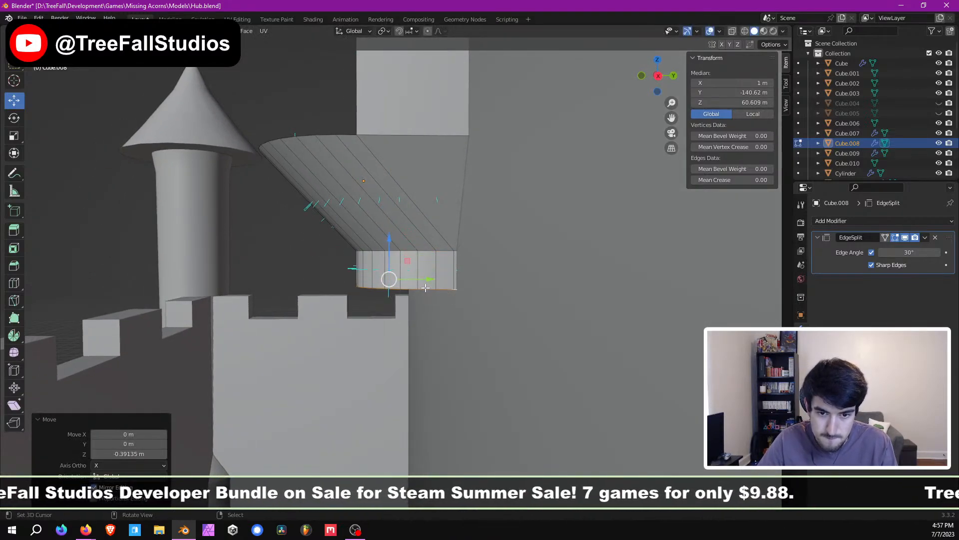
drag(425, 279, 454, 283)
middle_drag(454, 283, 371, 274)
scroll(399, 265, down, 3)
key(Tab)
scroll(416, 281, down, 2)
scroll(407, 279, up, 5)
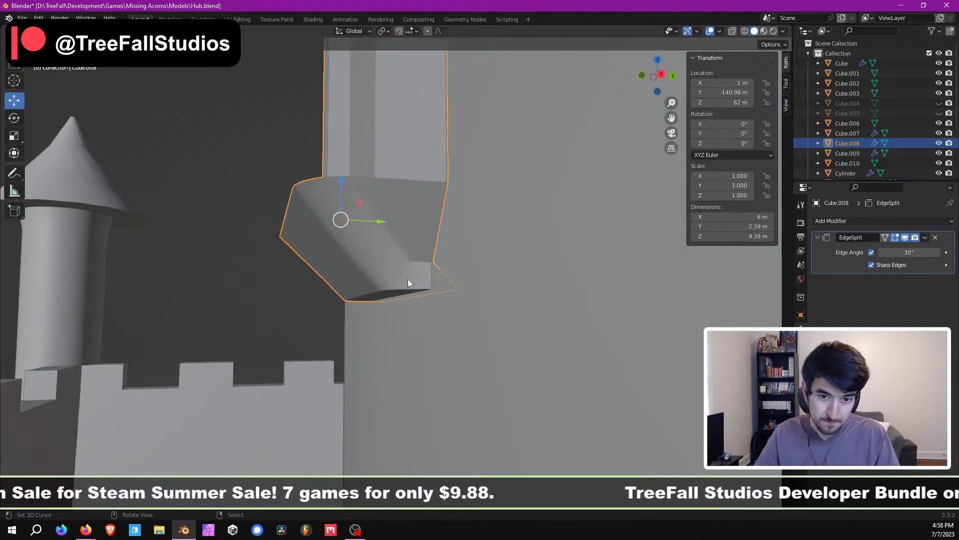
scroll(424, 287, down, 4)
key(Tab)
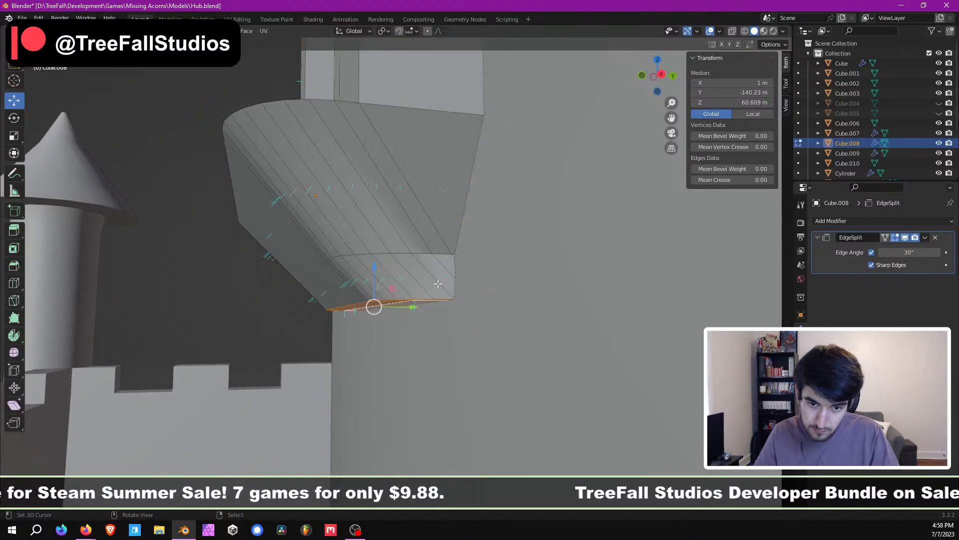
Step: Undo the Y shift and the downward extrusion of the sill's underside
key(ctrl+z)
key(ctrl+z)
key(ctrl+z)
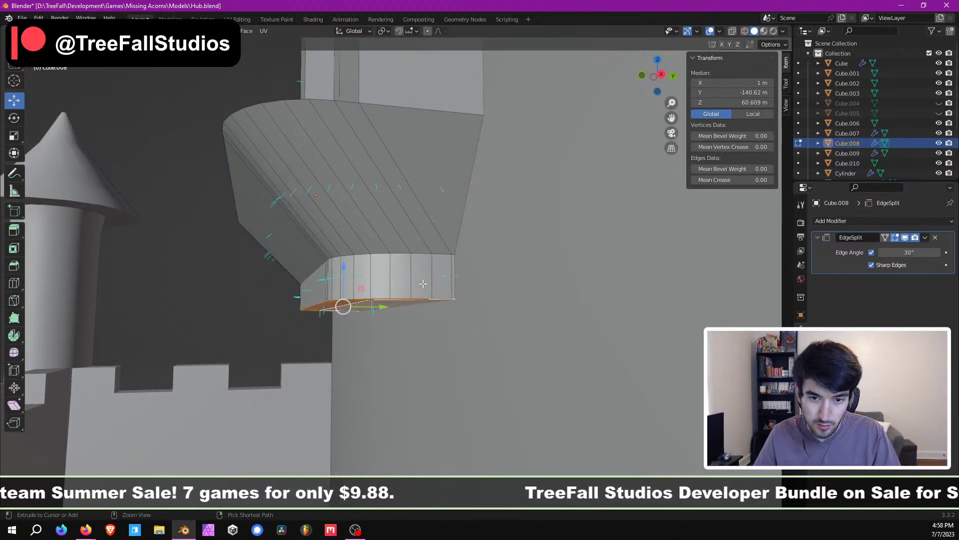
middle_drag(425, 284, 502, 282)
scroll(388, 273, down, 1)
shift+middle_drag(196, 295, 491, 284)
key(ctrl+z)
key(ctrl+z)
scroll(385, 270, down, 3)
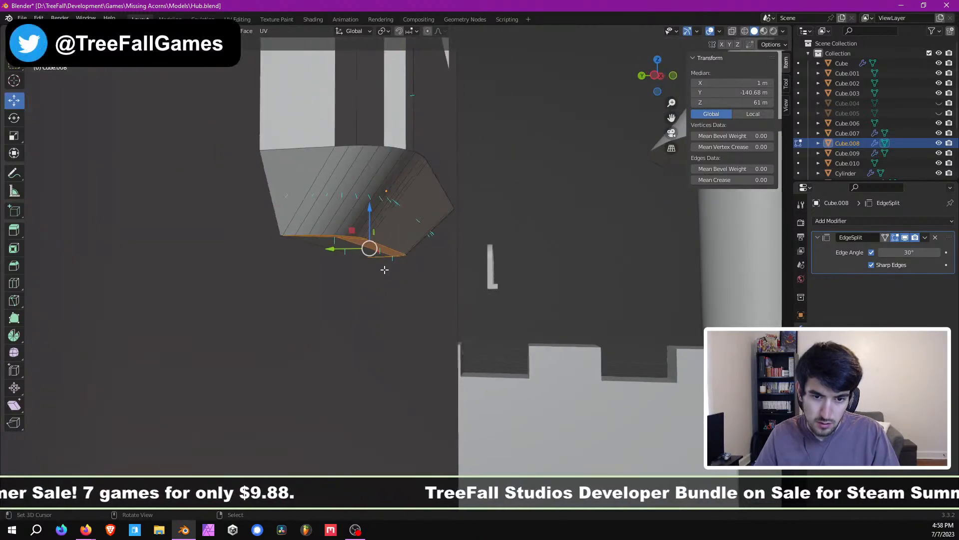
Step: Leave Edit Mode on the window frame and save the Hub.blend file
key(Tab)
scroll(357, 282, down, 2)
middle_drag(357, 280, 234, 290)
scroll(283, 281, down, 6)
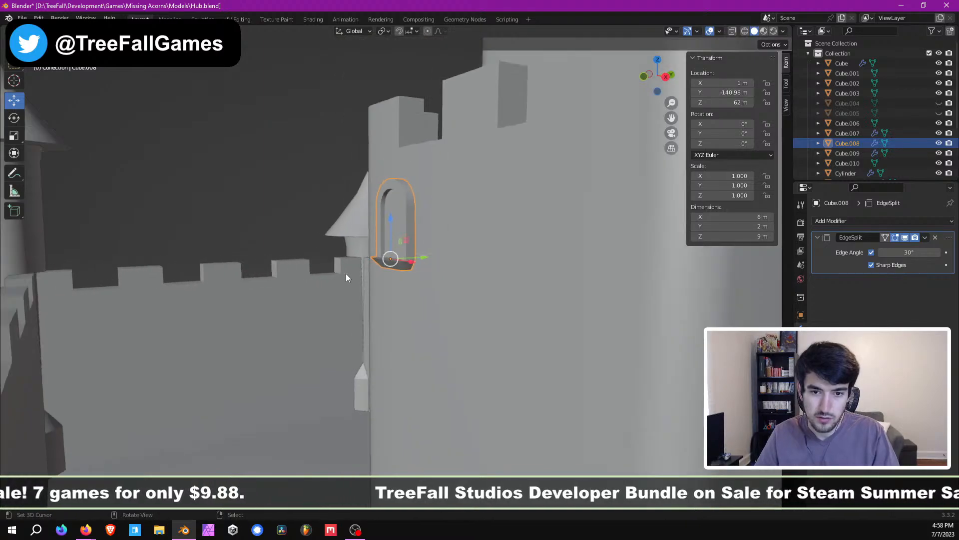
middle_drag(346, 273, 386, 326)
scroll(454, 289, down, 2)
key(ctrl+s)
scroll(459, 282, down, 2)
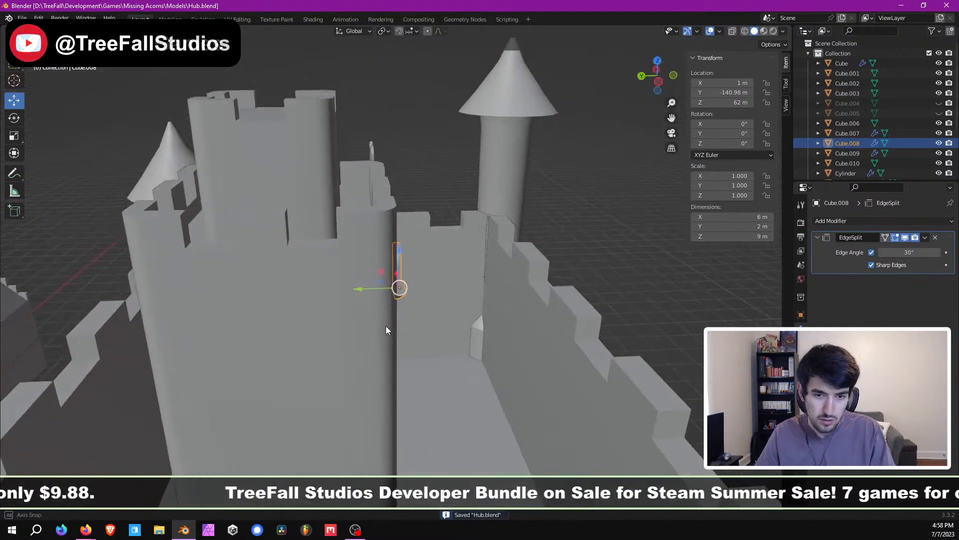
Step: Duplicate the finished window frame and move the copy 43 m along Y to the opposite side of the tower
middle_drag(380, 286, 401, 312)
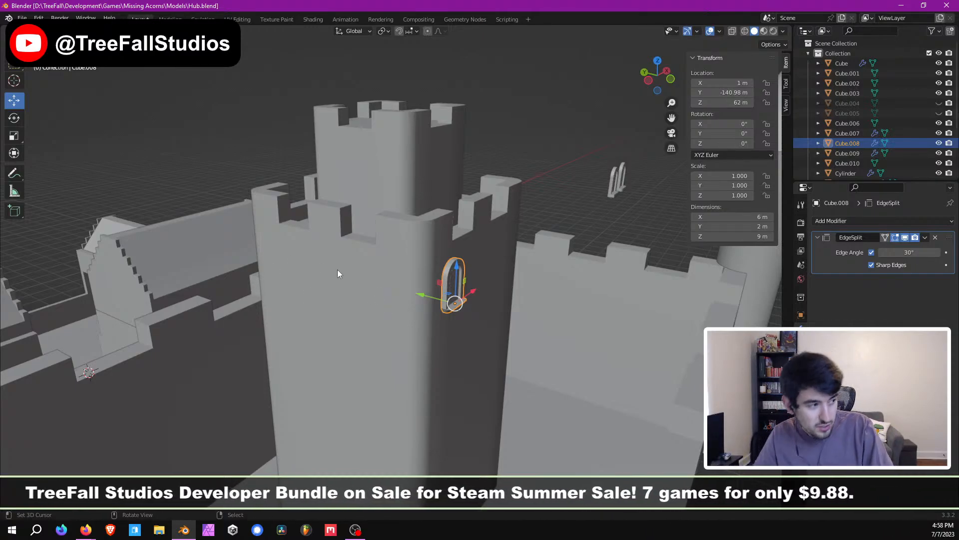
middle_drag(373, 288, 468, 281)
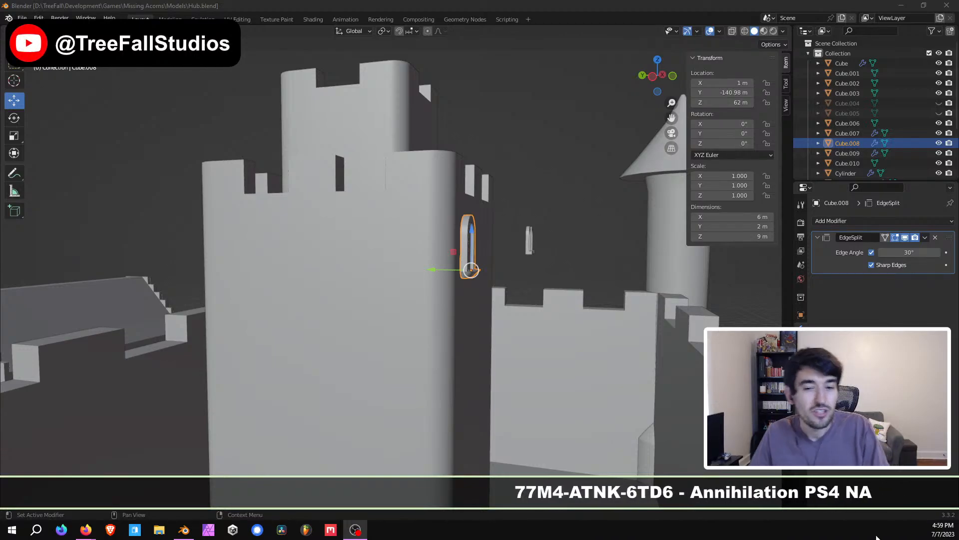
middle_drag(497, 389, 528, 266)
scroll(484, 238, down, 3)
scroll(465, 240, up, 4)
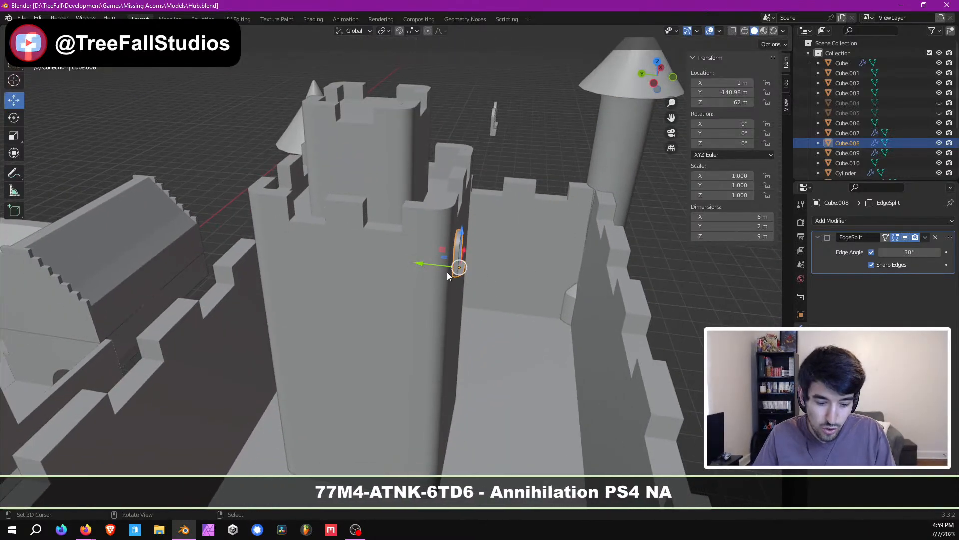
key(shift+d)
key(y)
drag(269, 262, 220, 256)
Step: Rotate the duplicated window frame 180° about the Z axis so it faces outward
middle_drag(221, 257, 421, 215)
scroll(422, 215, up, 4)
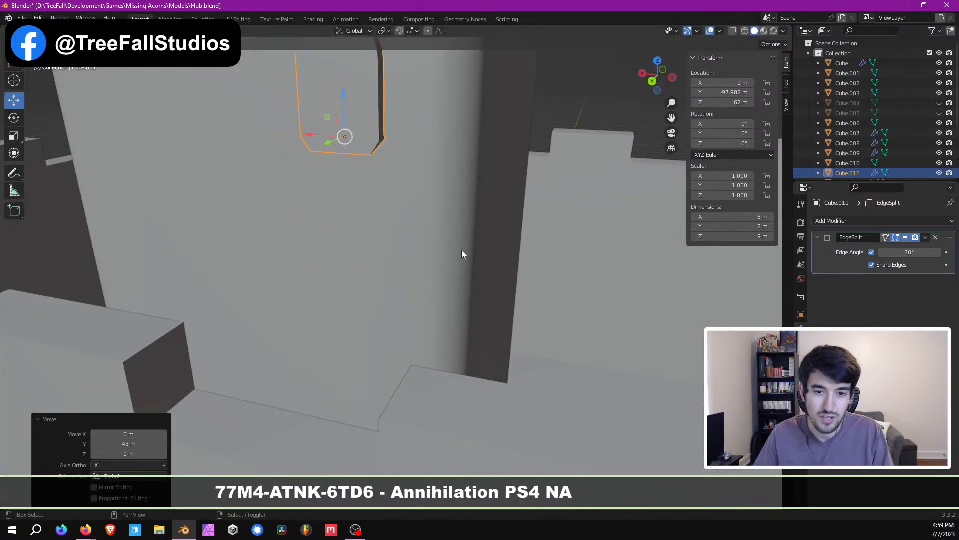
shift+middle_drag(461, 250, 482, 236)
scroll(472, 235, down, 2)
key(r)
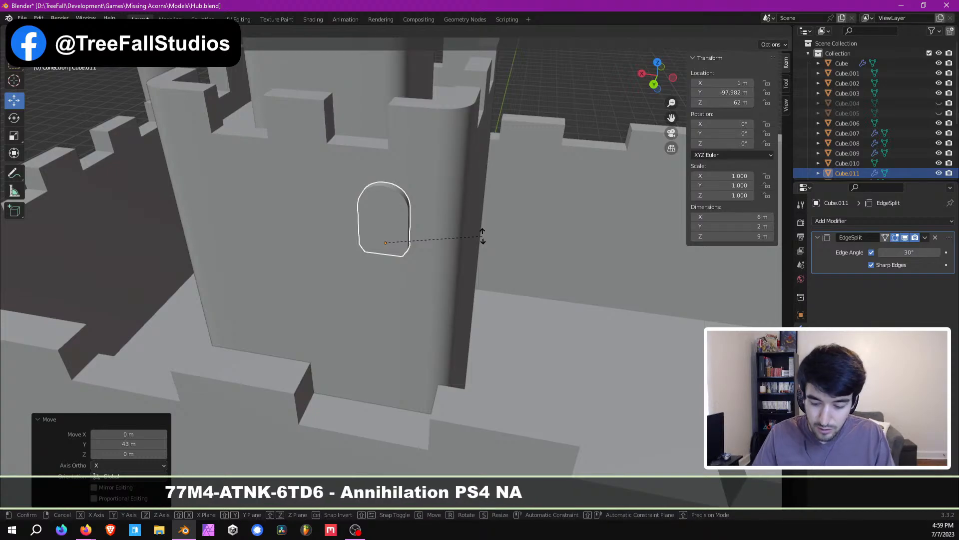
text(z180)
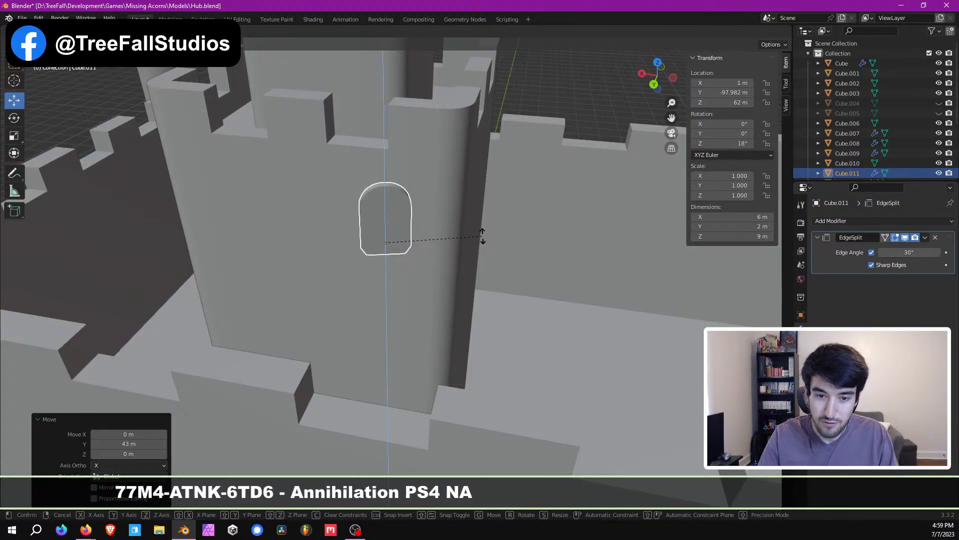
key(Return)
Step: Move the rotated frame -1 m along Y toward the tower wall, using a wireframe side view, and return to solid shading
middle_drag(436, 242, 466, 278)
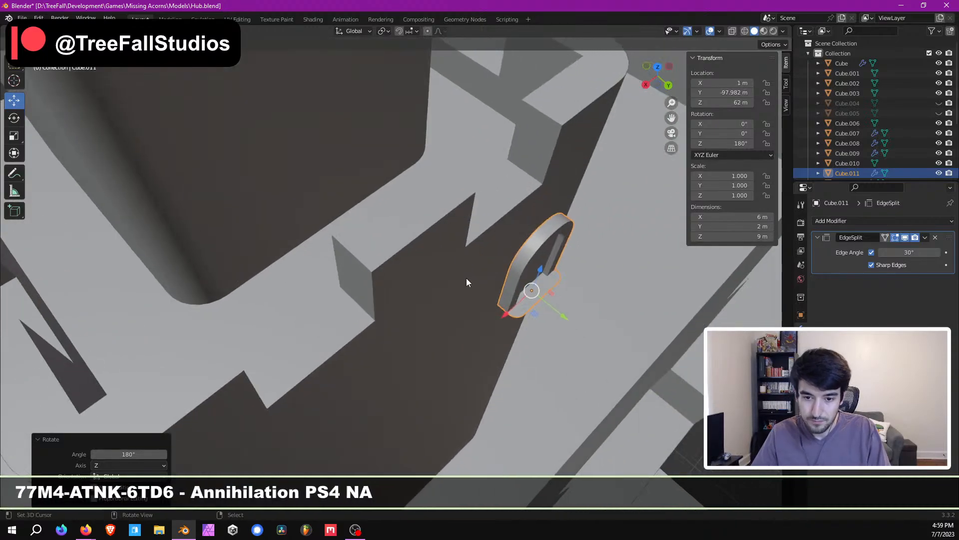
key(KP_1)
key(KP_3)
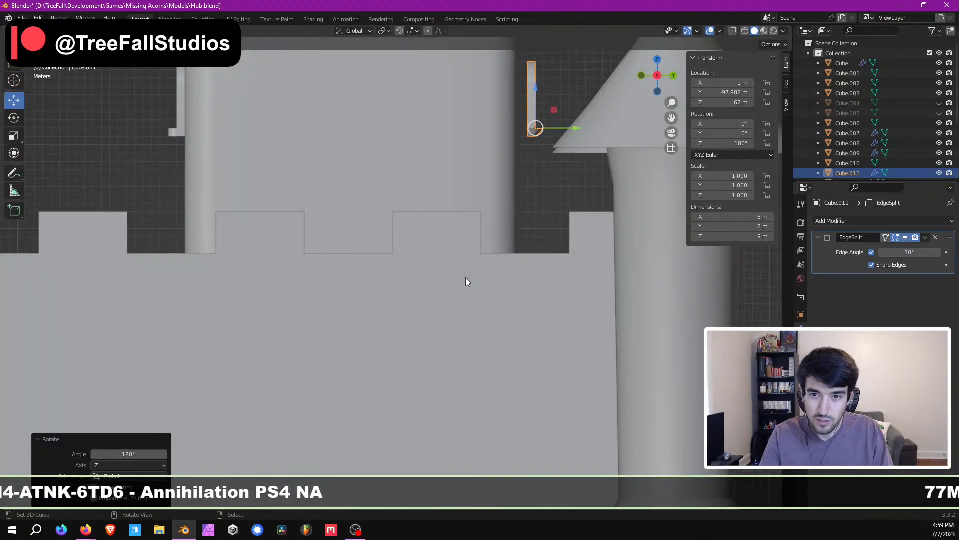
key(z)
key(w)
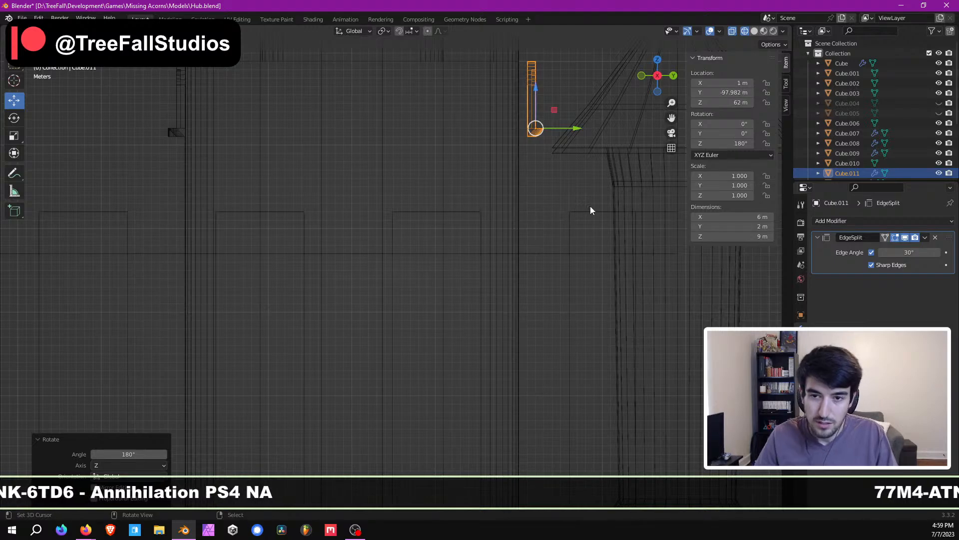
scroll(590, 206, up, 4)
shift+middle_drag(590, 139, 445, 307)
scroll(551, 157, up, 4)
shift+middle_drag(551, 157, 405, 359)
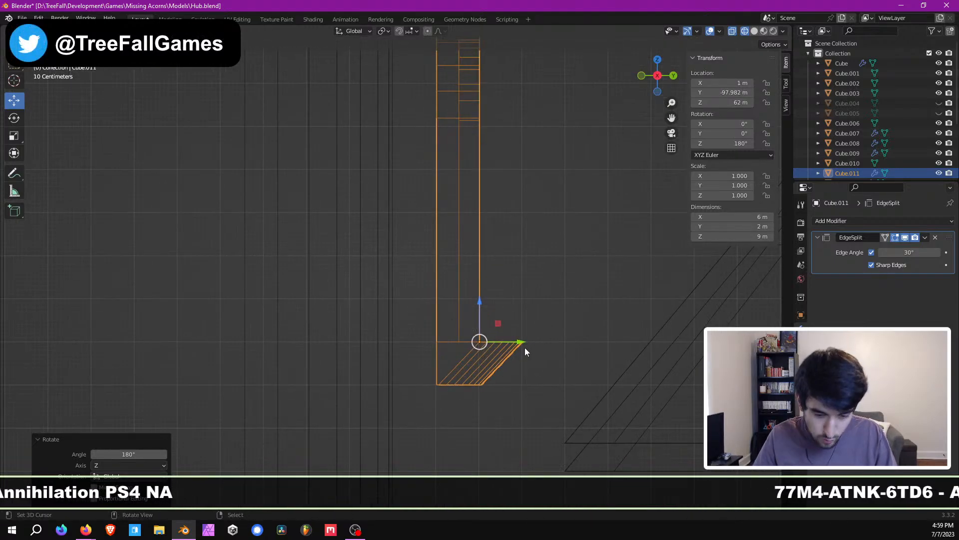
drag(525, 346, 481, 344)
middle_drag(428, 256, 351, 200)
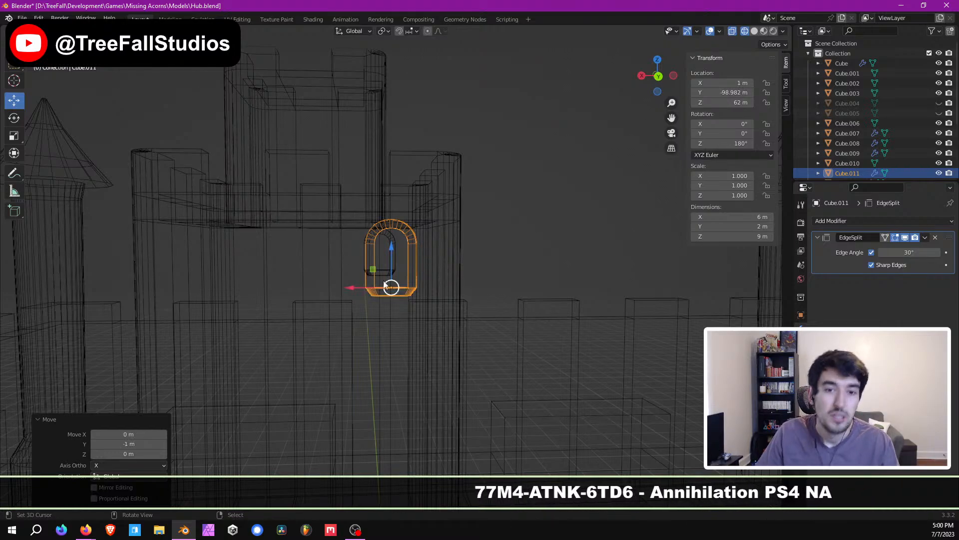
key(shift+z)
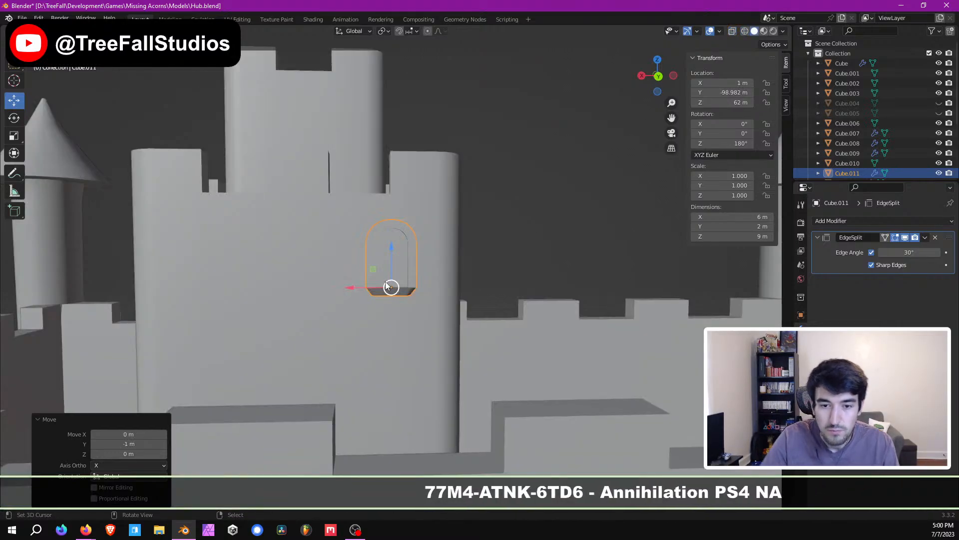
Step: Duplicate the rotated frame and move the copy 20 m along X on the same tower wall
middle_drag(359, 228, 399, 243)
scroll(398, 240, down, 1)
scroll(400, 240, down, 2)
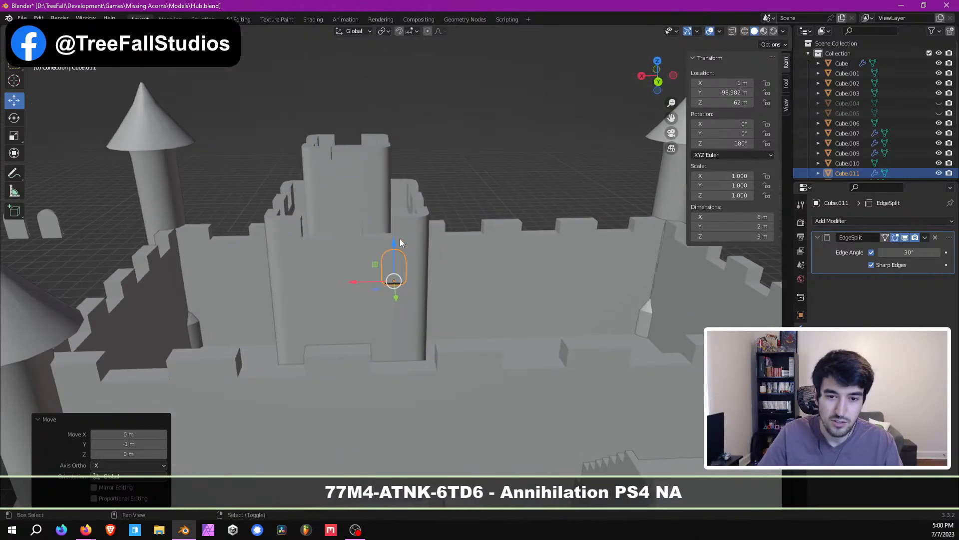
scroll(400, 240, up, 2)
shift+middle_drag(382, 275, 423, 277)
key(shift+d)
key(x)
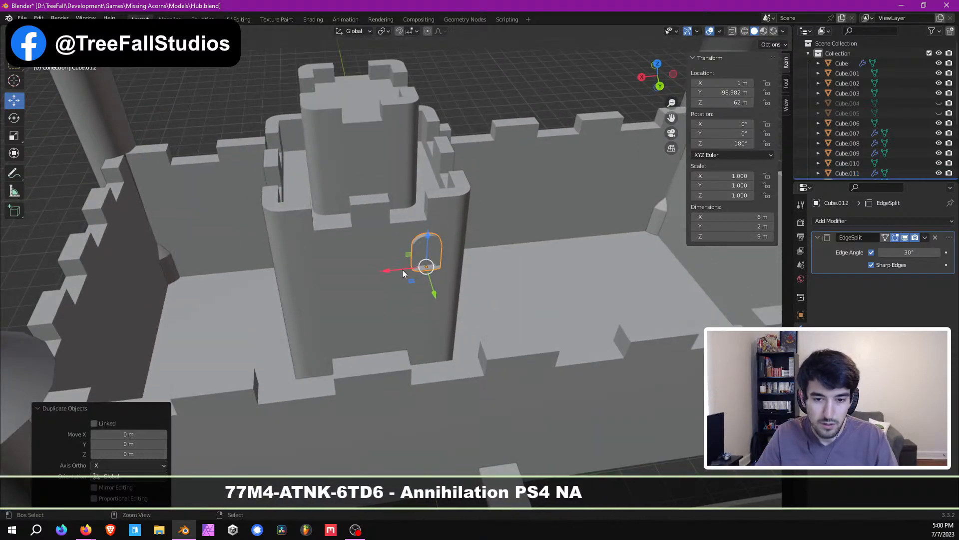
click(298, 273)
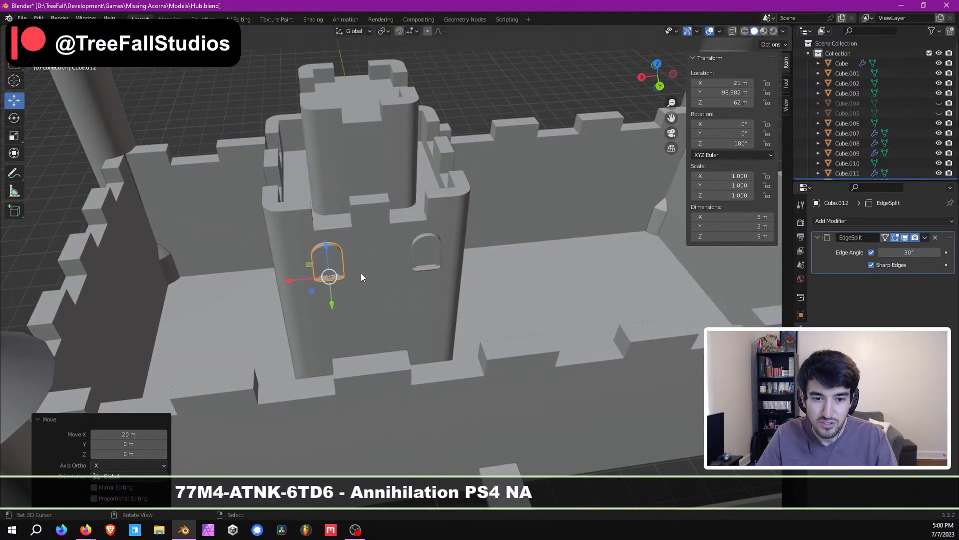
Step: Move the new frame copy along X to X 23 m, aligning it in a straight-on wireframe view of that wall
key(KP_1)
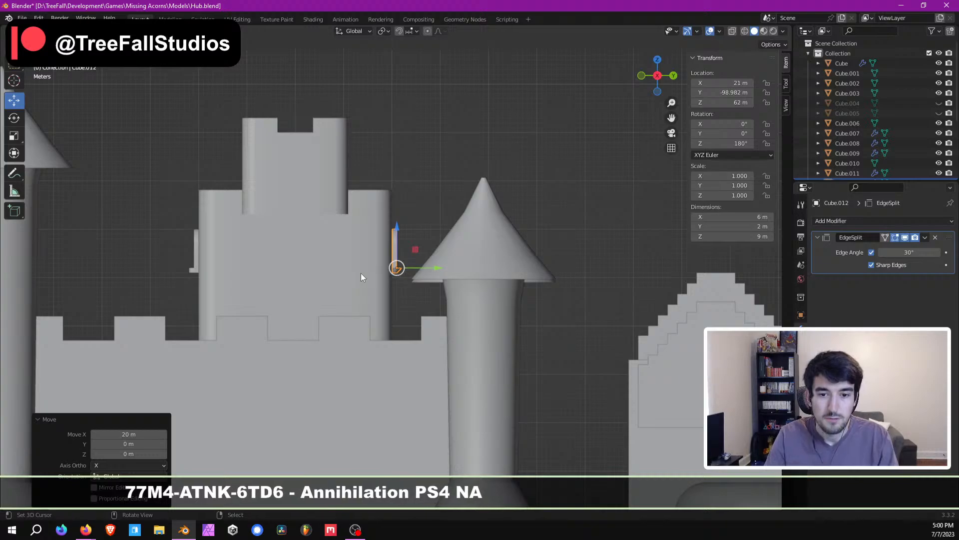
key(KP_6)
key(KP_1)
key(KP_3)
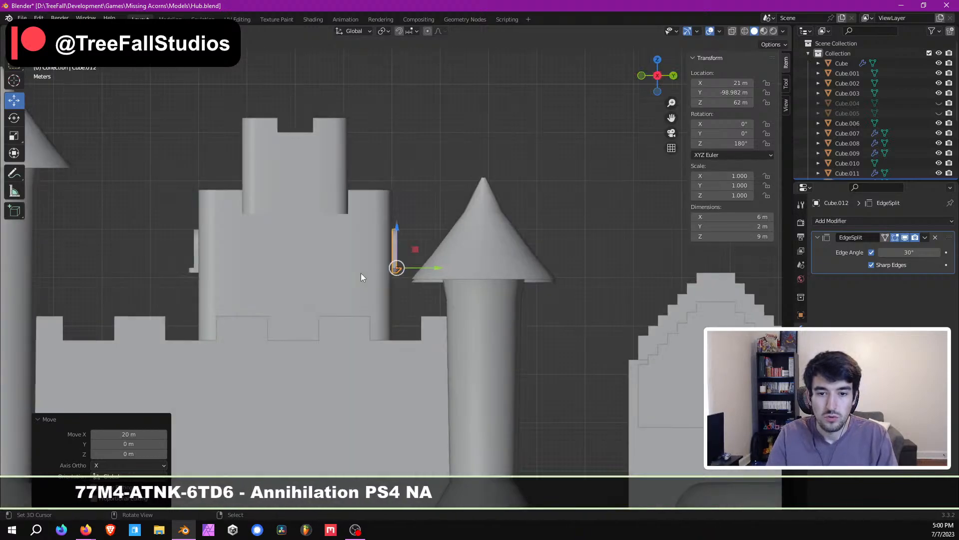
key(KP_6)
key(KP_6)
key(KP_6)
key(KP_6)
key(KP_6)
key(KP_6)
key(KP_6)
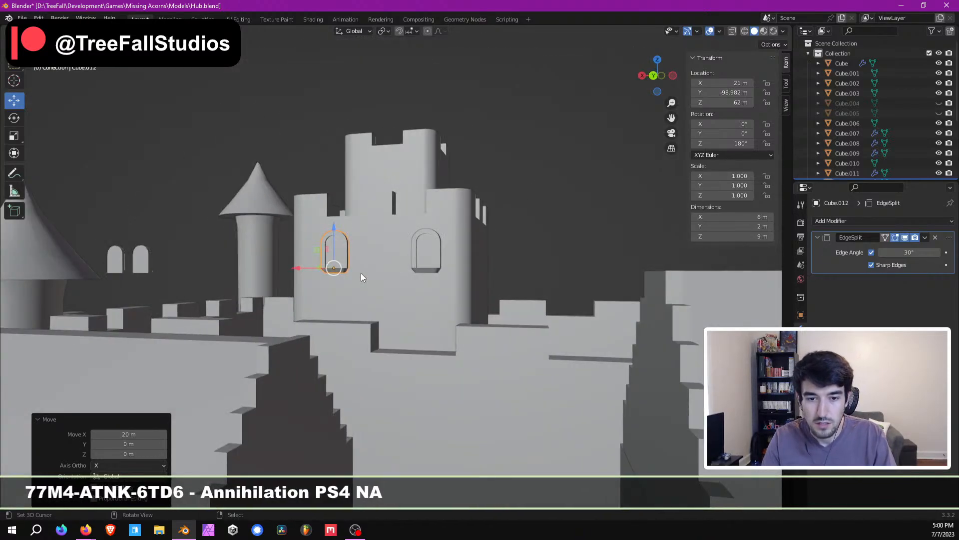
key(KP_4)
key(KP_5)
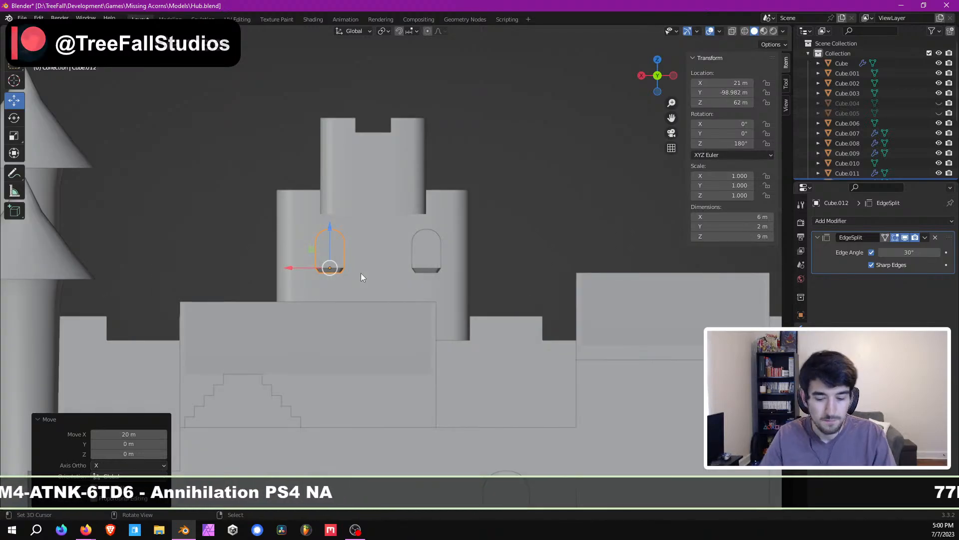
key(shift+z)
scroll(347, 260, up, 5)
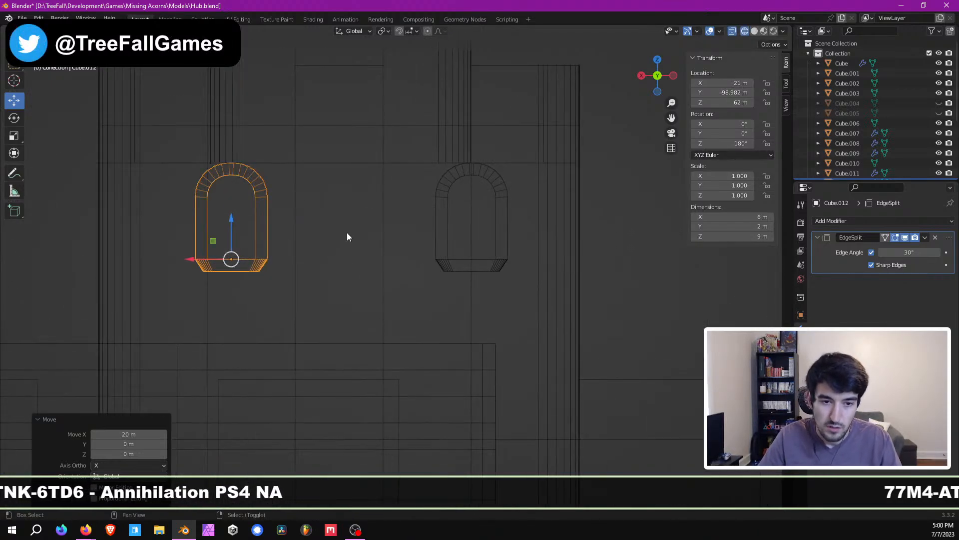
shift+middle_drag(352, 206, 436, 325)
scroll(385, 351, up, 2)
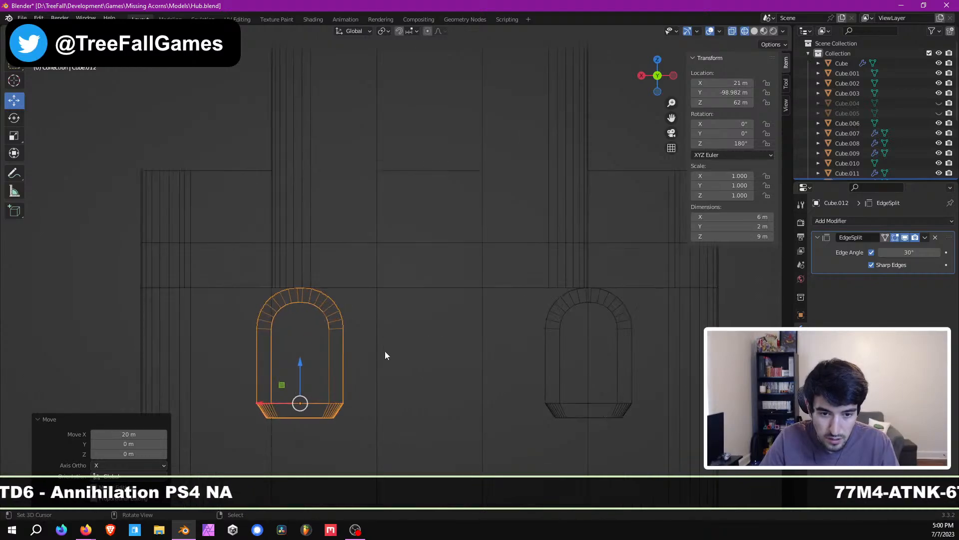
shift+middle_drag(385, 351, 464, 274)
scroll(408, 292, up, 1)
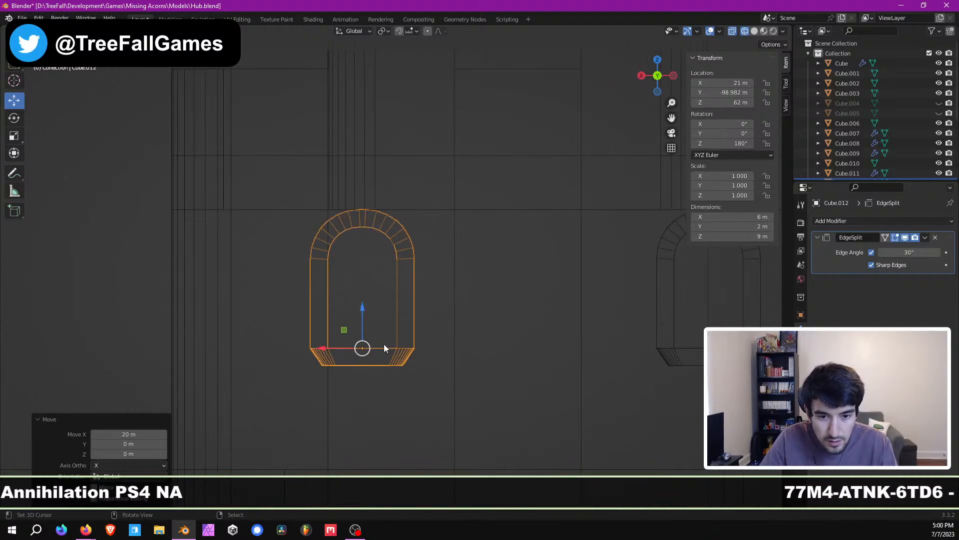
key(g)
key(x)
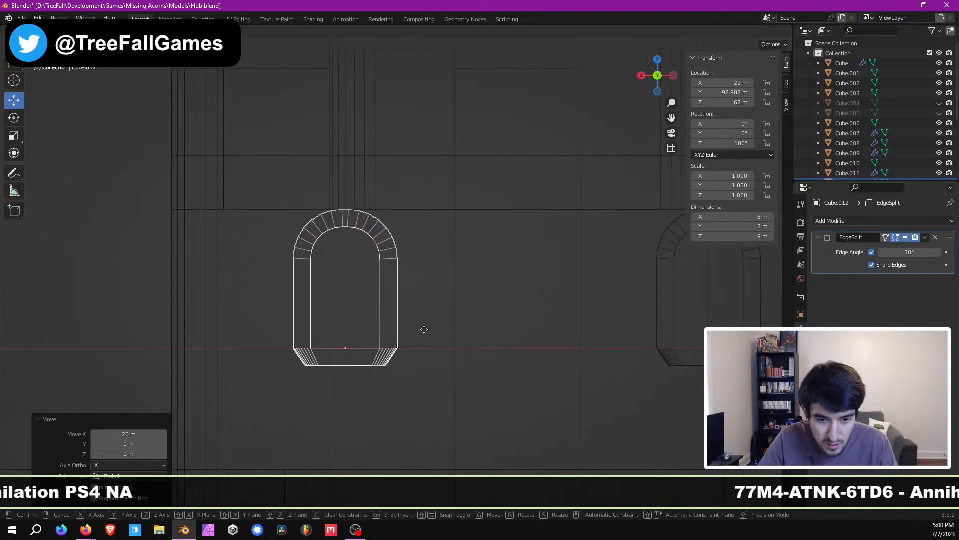
click(411, 328)
Step: Select the other frame on that wall, return to solid shading, and inspect both frames with everything deselected
shift+middle_drag(580, 347, 438, 353)
click(529, 348)
scroll(459, 350, down, 7)
key(z)
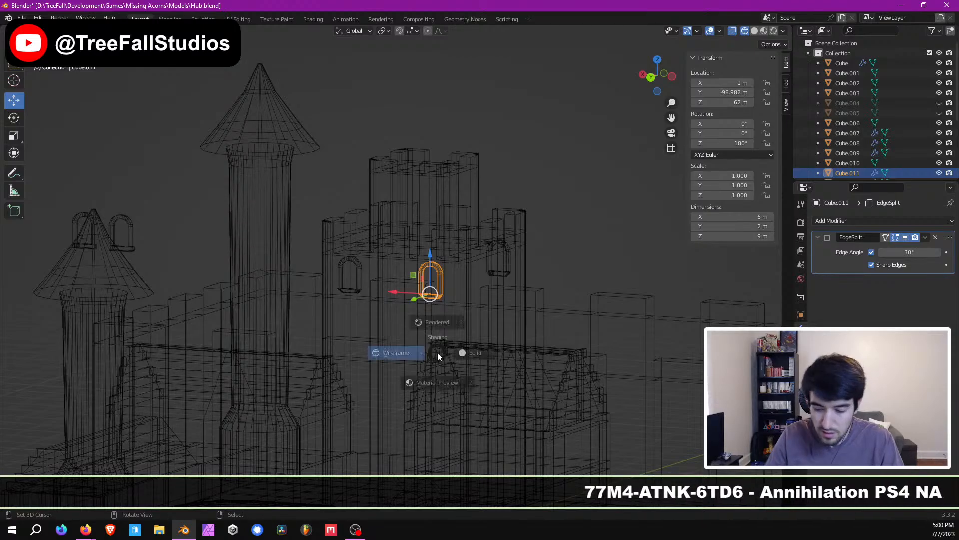
key(6)
scroll(448, 320, up, 4)
mouse_move(457, 308)
middle_down()
mouse_move(450, 314)
mouse_move(503, 299)
mouse_move(480, 332)
mouse_move(495, 297)
mouse_move(388, 289)
mouse_move(420, 255)
mouse_move(399, 235)
mouse_move(367, 251)
mouse_move(442, 257)
middle_up()
scroll(449, 315, down, 6)
key(a)
key(alt+a)
scroll(406, 229, down, 4)
scroll(421, 199, up, 5)
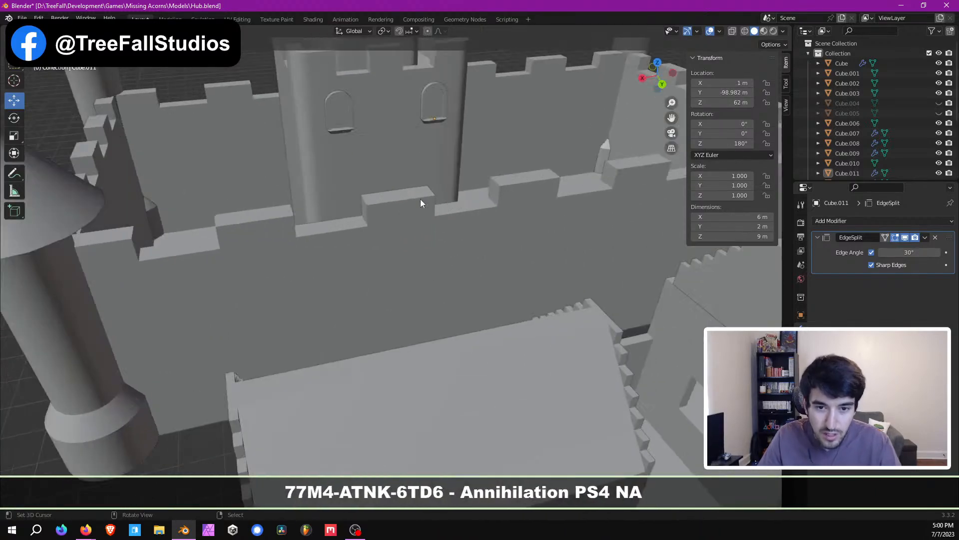
Step: Select both window frames on the tower wall and duplicate them in place
middle_drag(420, 199, 420, 249)
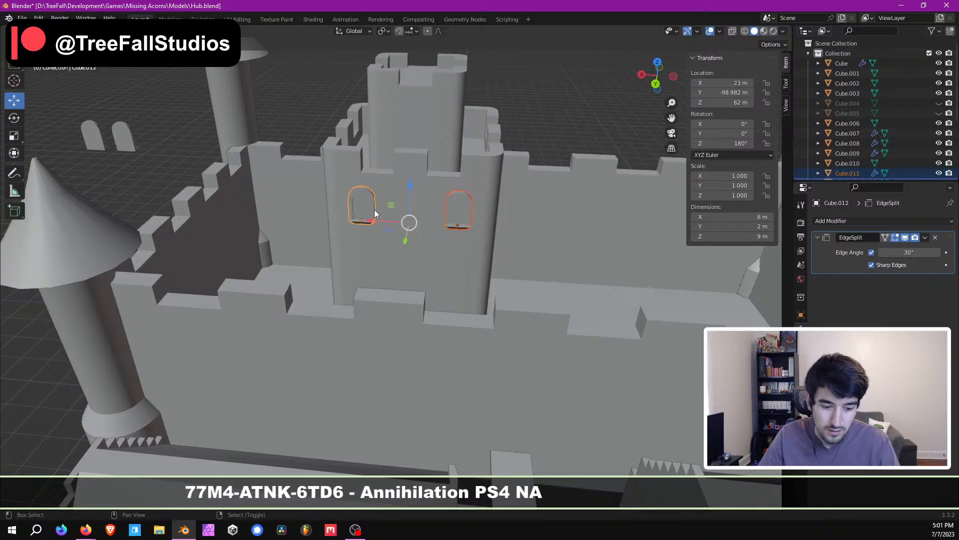
key(shift+d)
key(Escape)
Step: Try lowering the duplicated frame pair 9 m along Z and check the spacing in a straight-on wireframe view
drag(408, 184, 412, 218)
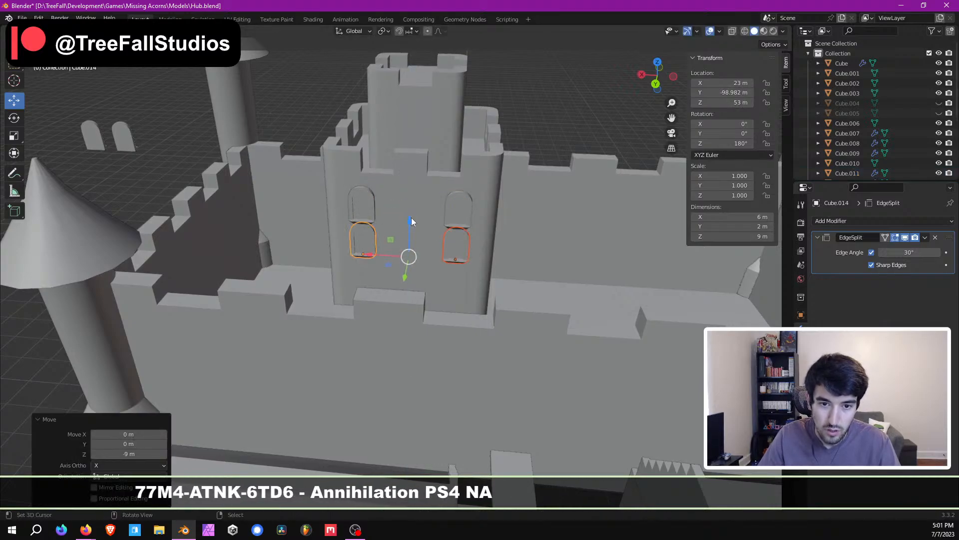
key(KP_1)
key(KP_3)
key(KP_6)
key(KP_6)
key(KP_6)
key(KP_6)
key(KP_6)
key(KP_6)
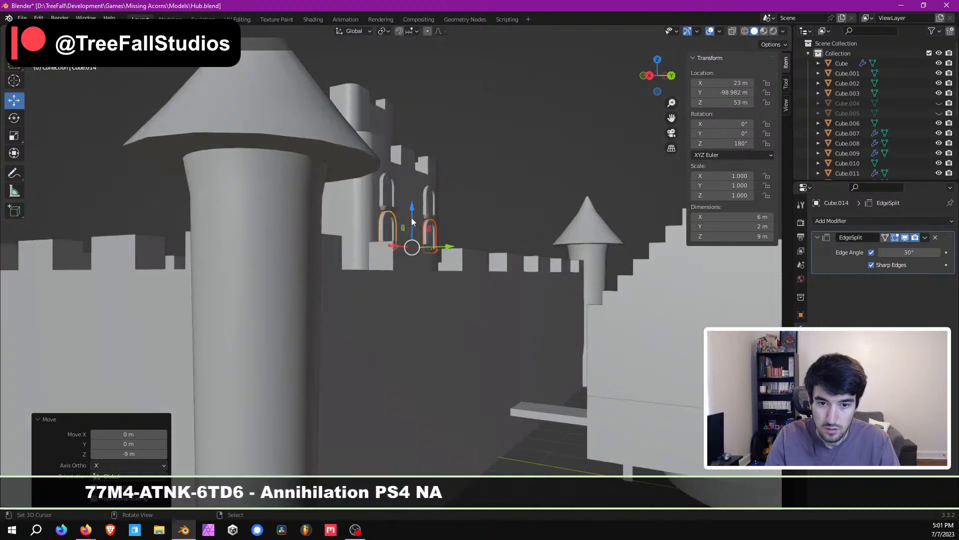
key(KP_5)
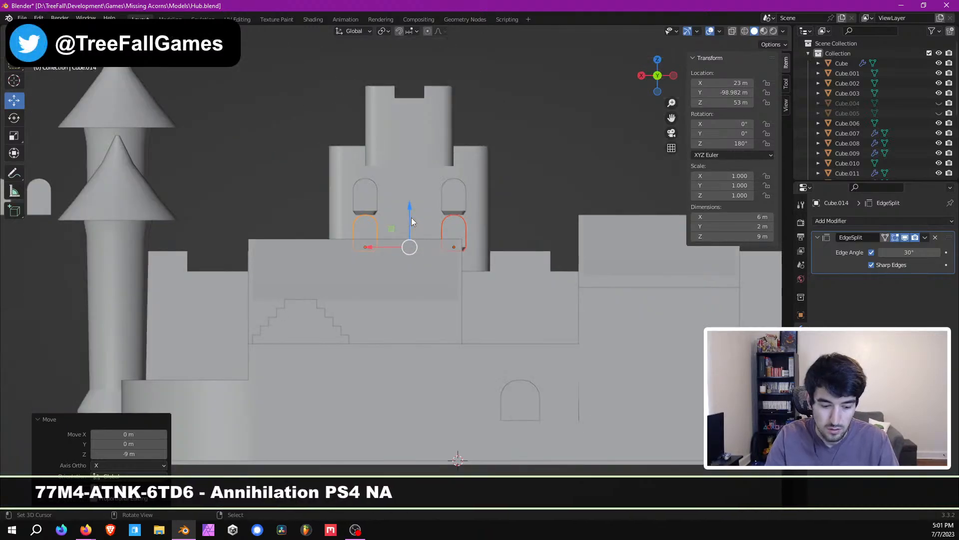
key(shift+z)
scroll(410, 208, up, 4)
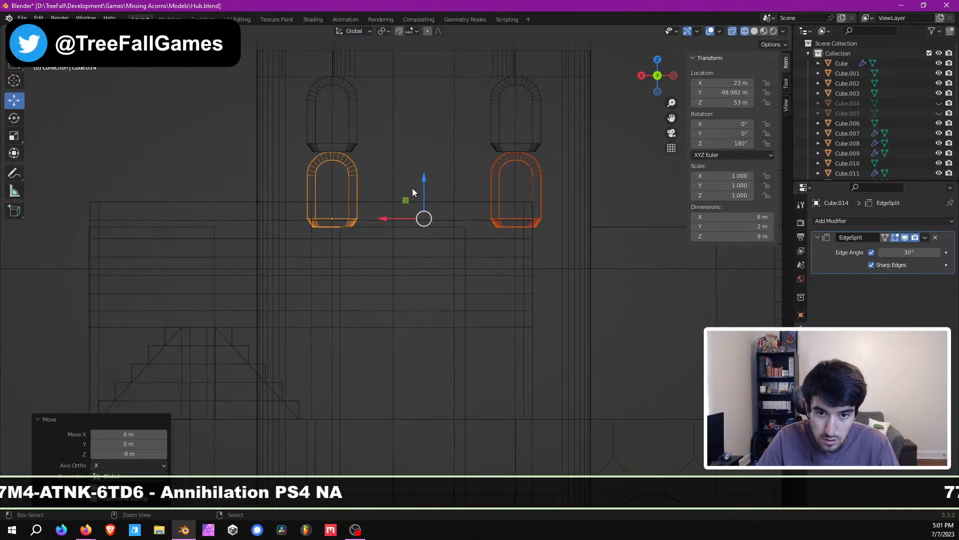
Step: Undo the 9 m lowering of the duplicated pair and try a 10 m move along Z
key(ctrl+z)
drag(425, 104, 426, 146)
key(ctrl+z)
text(0)
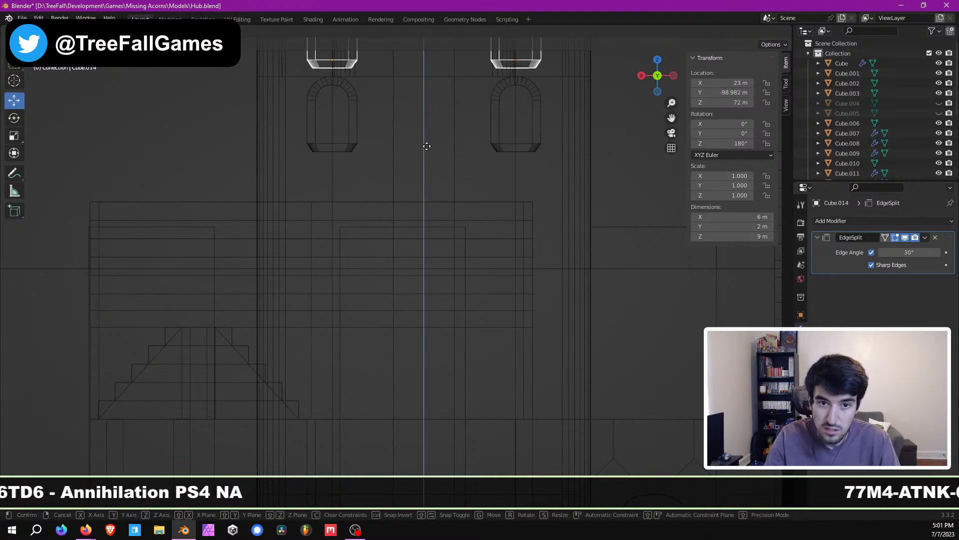
key(Escape)
text(gz)
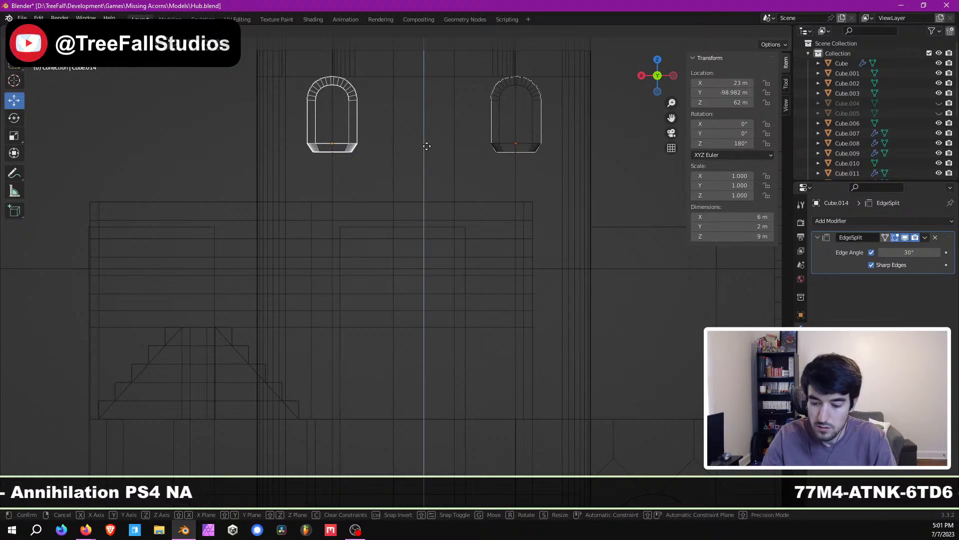
text(-30)
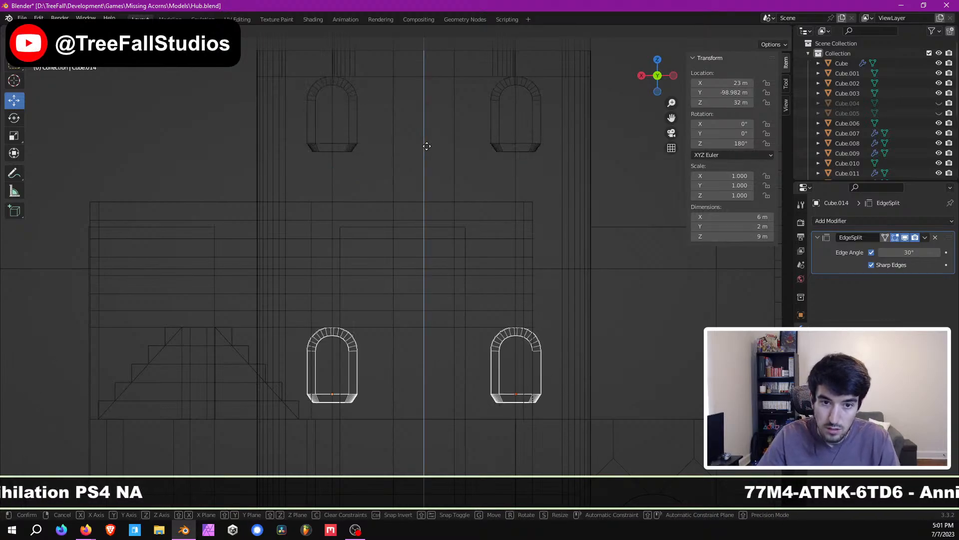
key(Escape)
Step: Lower the duplicated window frame pair 20 m along Z, return to solid shading in perspective and deselect everything
text(g-20)
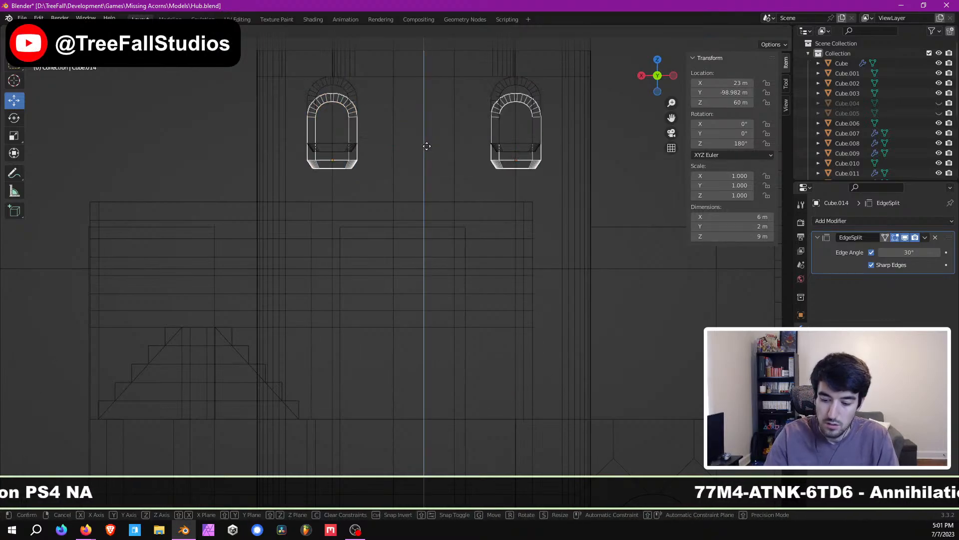
key(Return)
middle_drag(427, 145, 387, 194)
key(KP_5)
key(z)
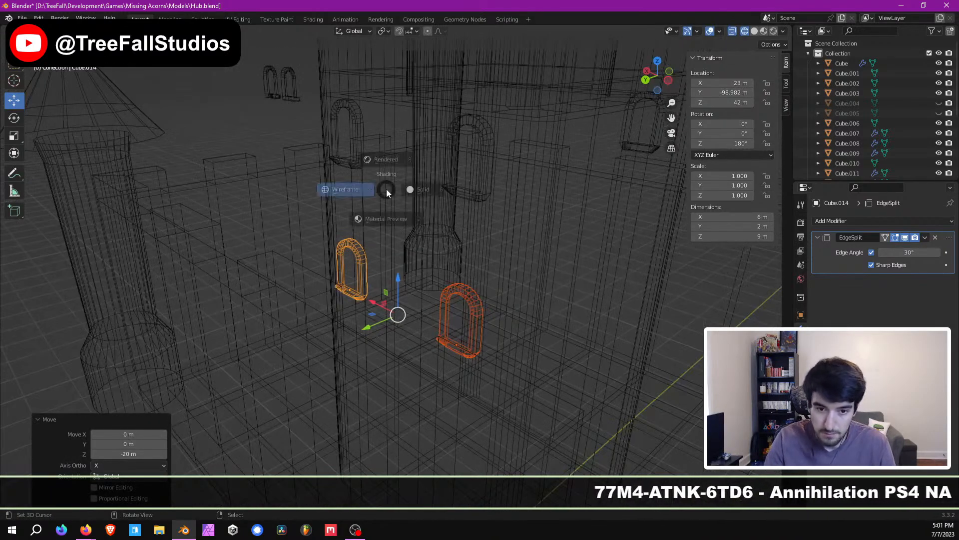
key(6)
scroll(385, 189, down, 1)
scroll(299, 172, down, 3)
middle_drag(299, 172, 344, 147)
key(alt+a)
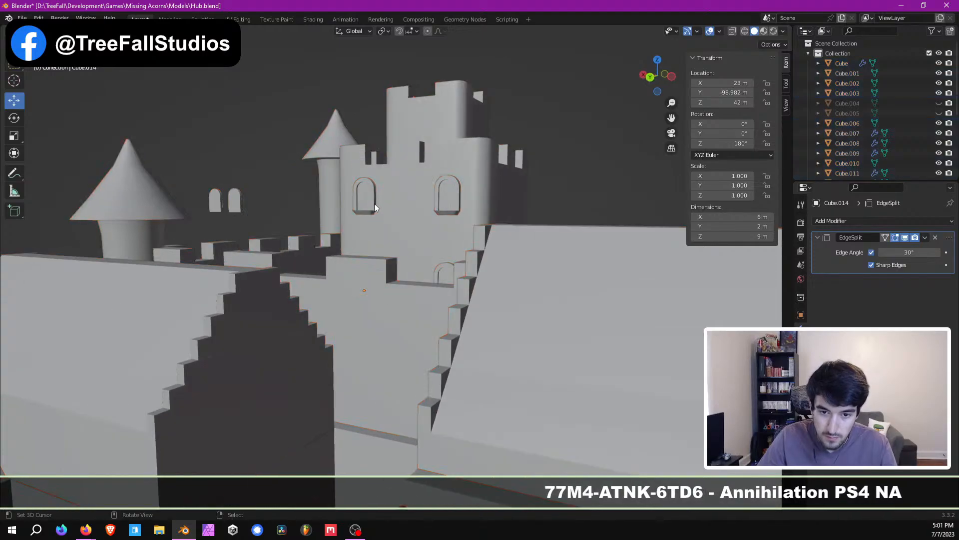
Step: Examine both window rows on the tower and the surrounding castle walls and roofs from several sides
middle_drag(395, 260, 416, 252)
shift+middle_drag(457, 289, 416, 244)
scroll(415, 248, up, 5)
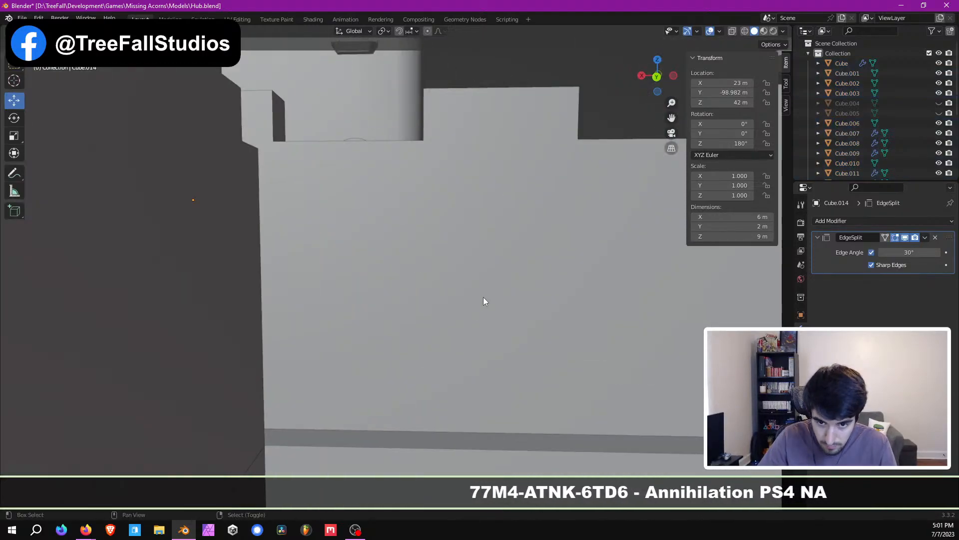
scroll(484, 298, down, 4)
middle_drag(452, 306, 319, 242)
scroll(445, 317, down, 4)
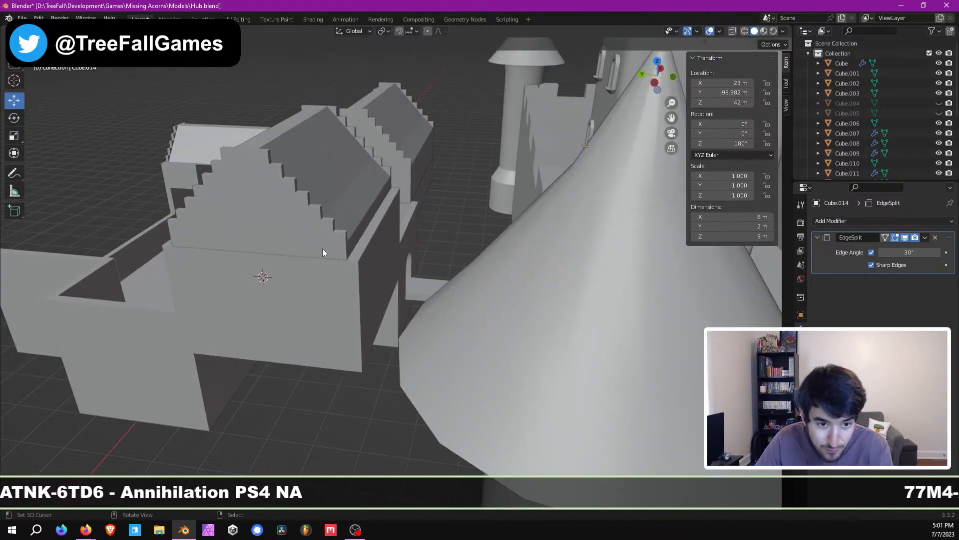
middle_drag(323, 249, 394, 249)
scroll(394, 250, down, 3)
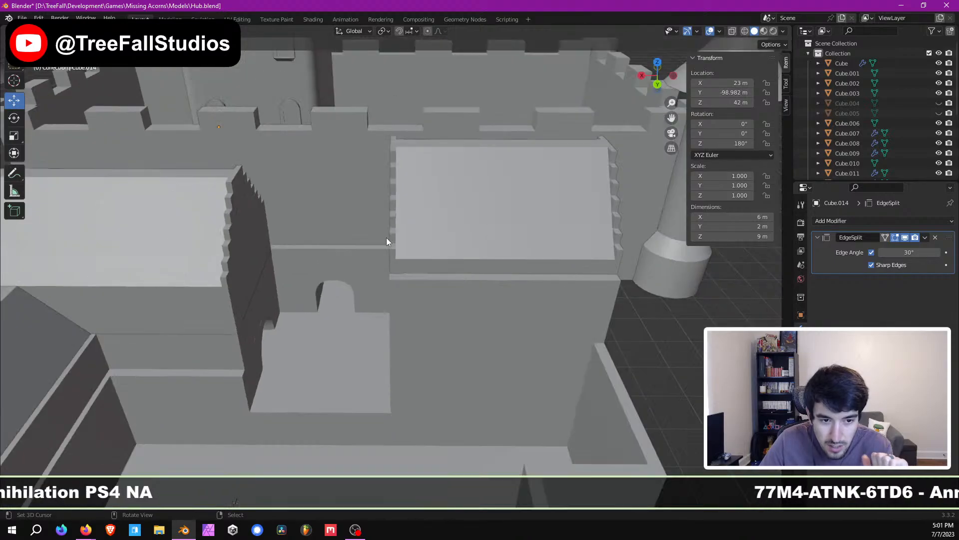
scroll(271, 259, down, 5)
middle_drag(284, 230, 261, 199)
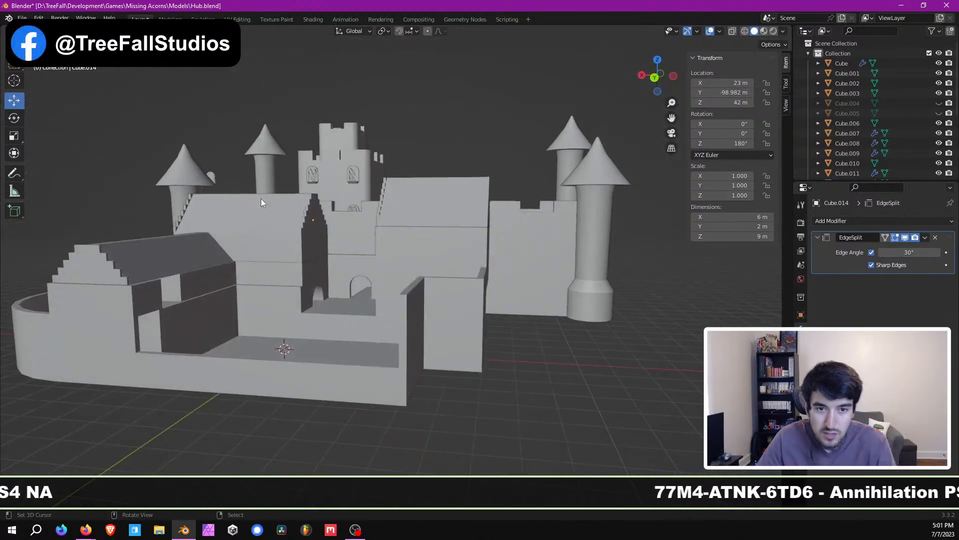
scroll(325, 143, up, 5)
scroll(304, 131, down, 5)
middle_drag(427, 336, 355, 345)
scroll(484, 207, up, 4)
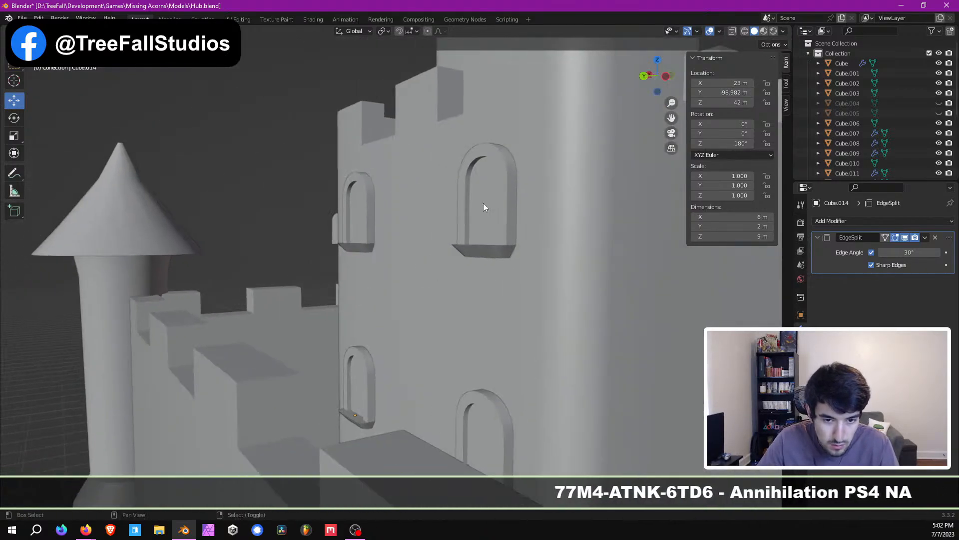
Step: Select the four window frames on the tower wall, shift them about 0.04 m along Y and deselect everything
shift+click(364, 216)
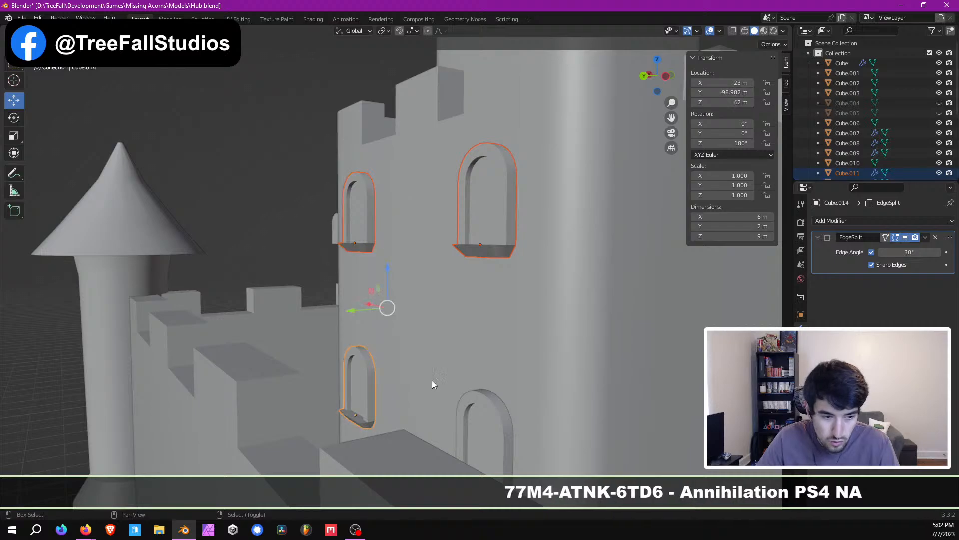
middle_drag(481, 393, 388, 351)
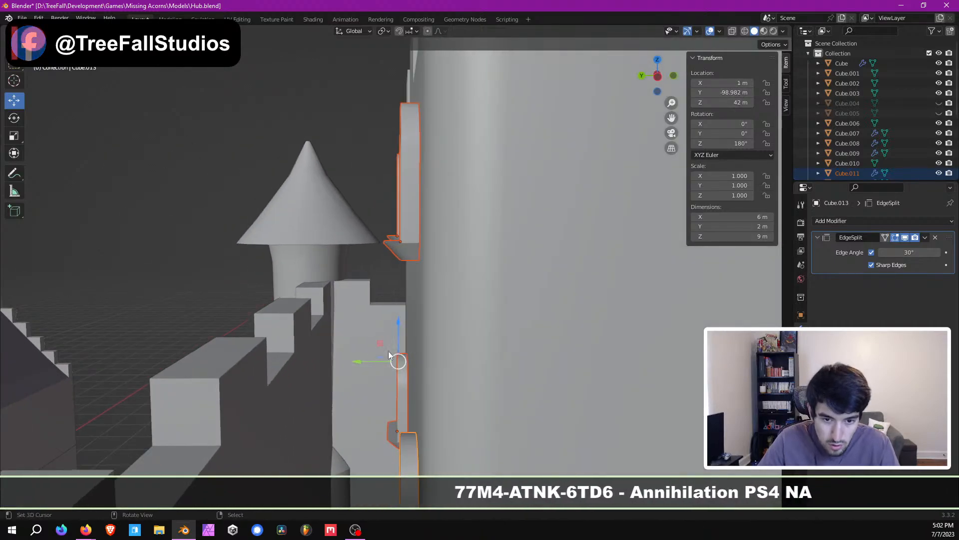
drag(354, 362, 361, 353)
middle_drag(360, 353, 580, 288)
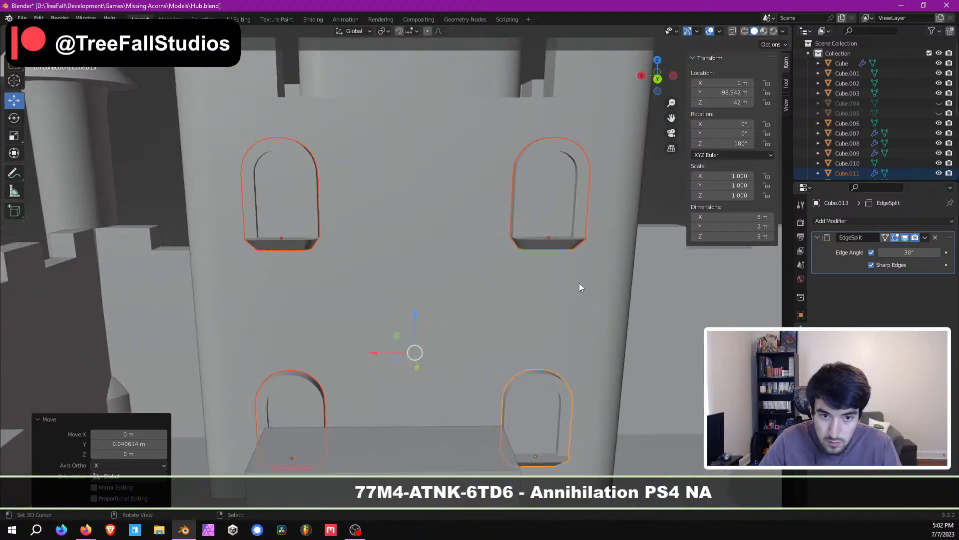
scroll(579, 282, down, 4)
middle_drag(430, 298, 415, 247)
key(a)
key(a)
Step: Examine the front courtyard, its archway and the inner wall corners of the hub model
scroll(451, 300, down, 5)
scroll(395, 295, up, 4)
scroll(429, 253, up, 4)
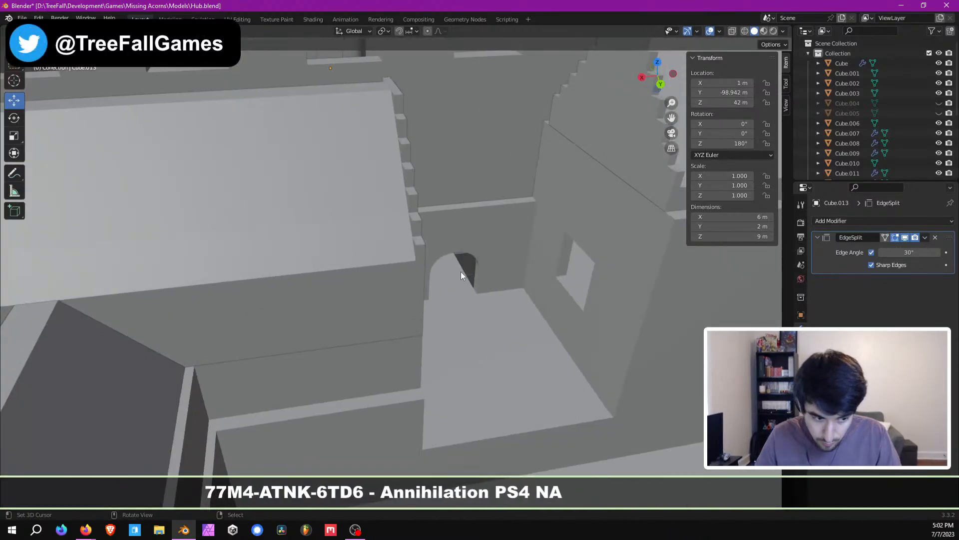
scroll(430, 200, down, 6)
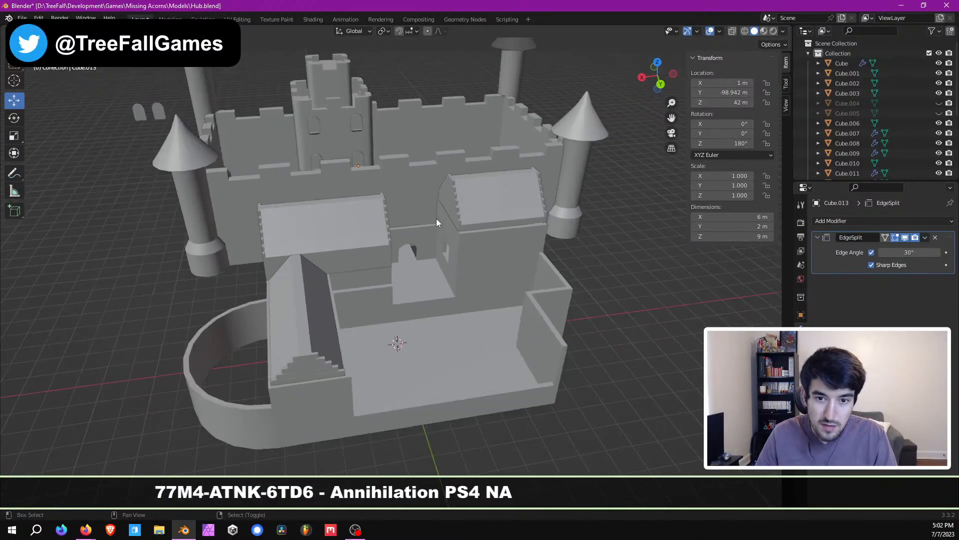
middle_drag(437, 218, 313, 294)
scroll(410, 246, up, 4)
scroll(476, 239, up, 3)
scroll(413, 267, up, 3)
scroll(477, 233, up, 3)
middle_drag(385, 261, 407, 251)
Step: Open the main courtyard building mesh in Edit Mode and select the large upper face on its outer wall below the stepped gable
key(Tab)
key(Tab)
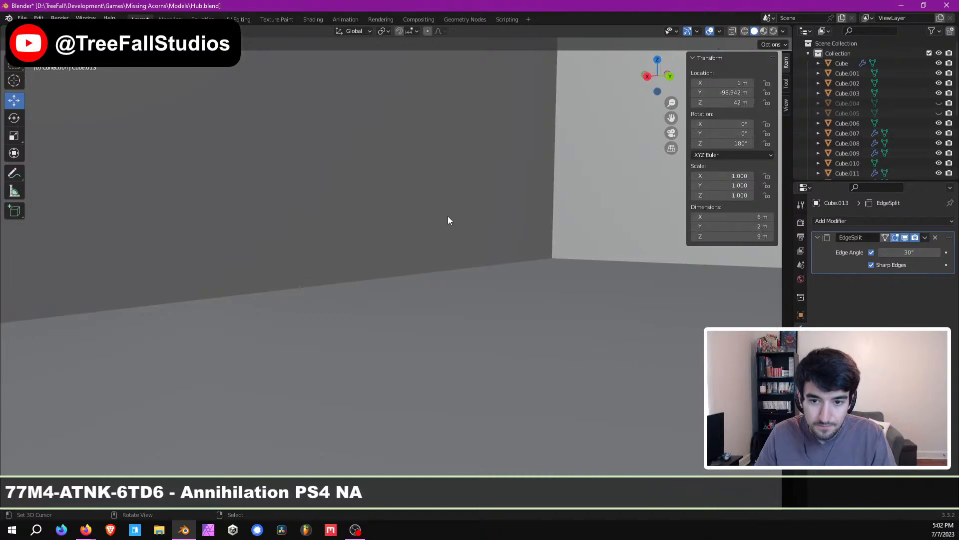
right_click(448, 216)
key(Tab)
shift+middle_drag(448, 215, 450, 289)
scroll(426, 274, down, 4)
scroll(379, 332, down, 6)
right_click(471, 267)
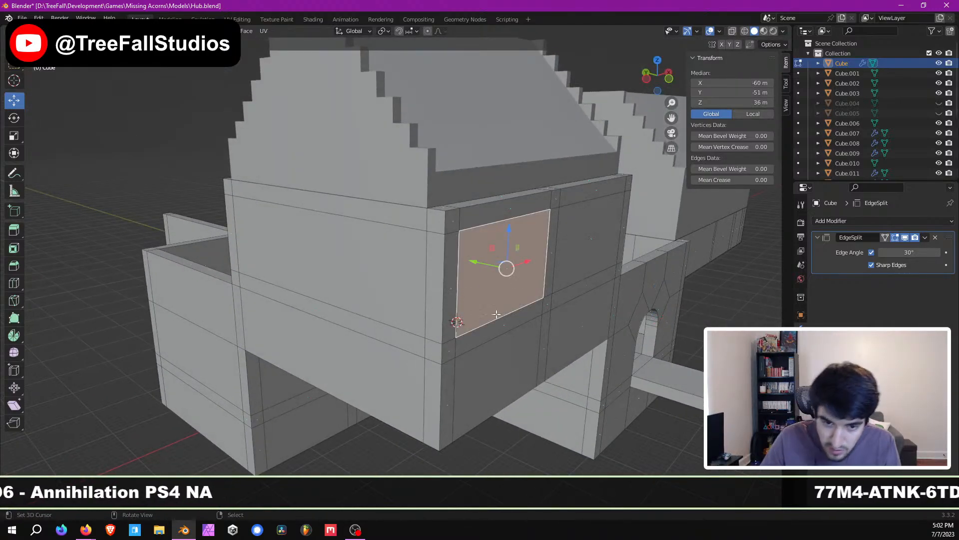
middle_drag(496, 314, 561, 323)
scroll(552, 301, down, 2)
scroll(388, 275, down, 3)
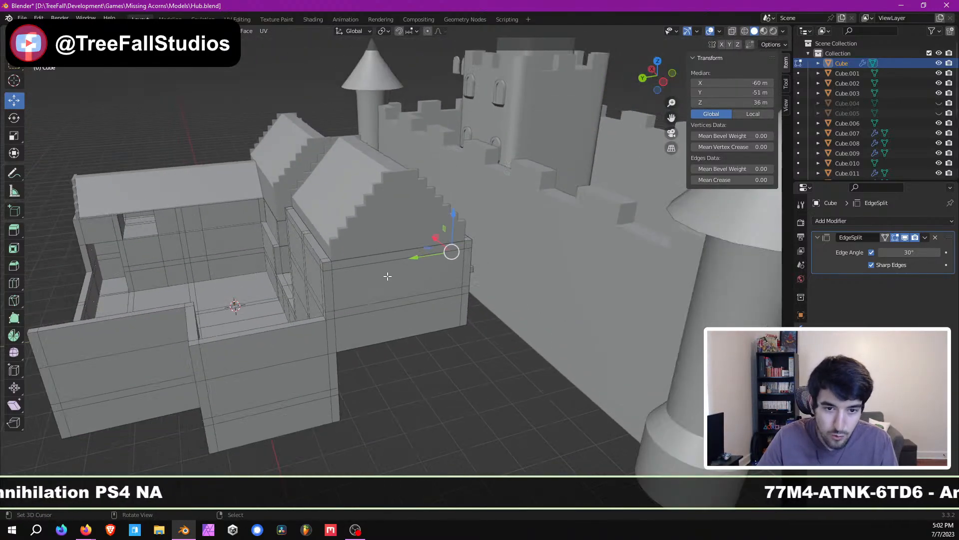
Step: Delete the three lowest wall faces surrounding the floor of the recess at the courtyard's end
middle_drag(232, 286, 429, 321)
shift+middle_drag(446, 392, 335, 251)
scroll(430, 321, up, 3)
scroll(335, 251, up, 2)
mouse_move(335, 250)
middle_down()
mouse_move(398, 244)
mouse_move(366, 235)
mouse_move(332, 253)
middle_up()
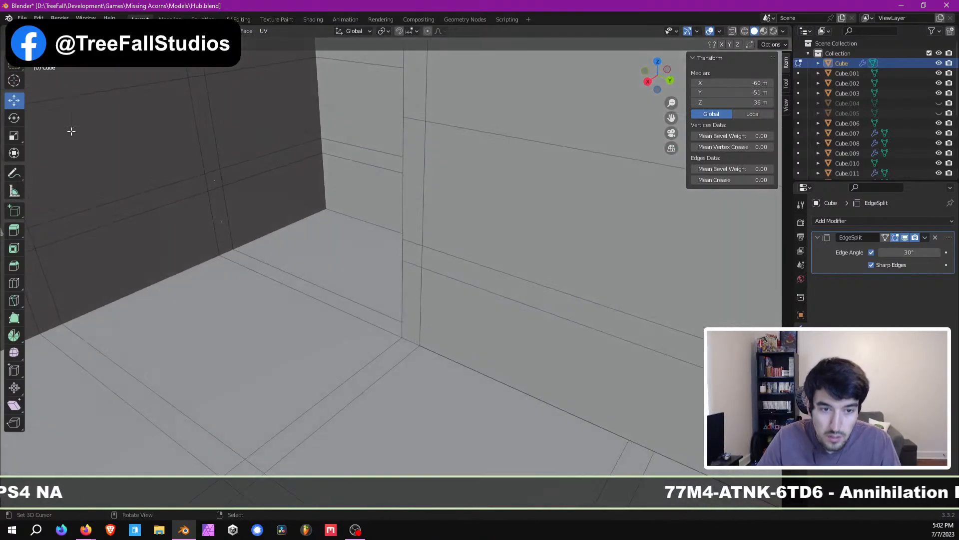
scroll(279, 213, down, 3)
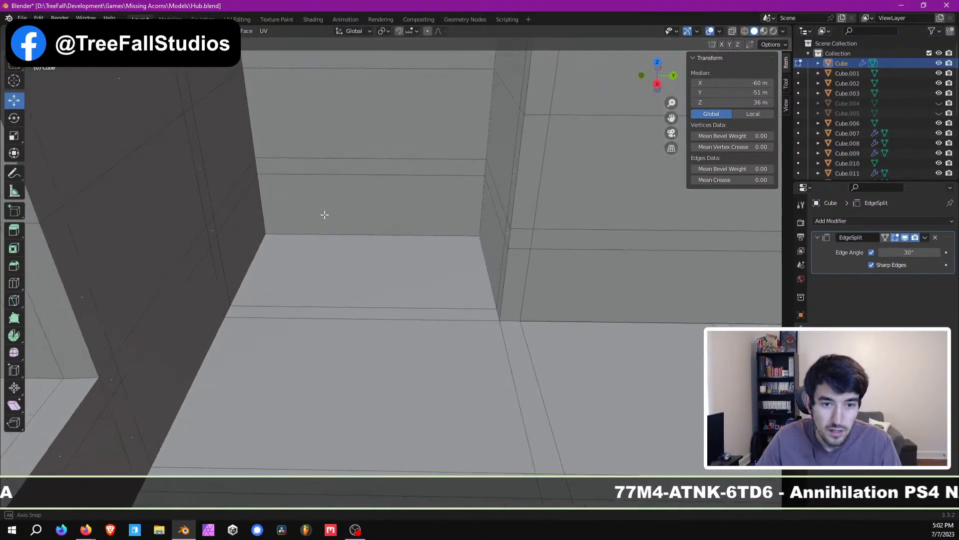
middle_drag(323, 214, 459, 234)
click(247, 229)
shift+click(351, 223)
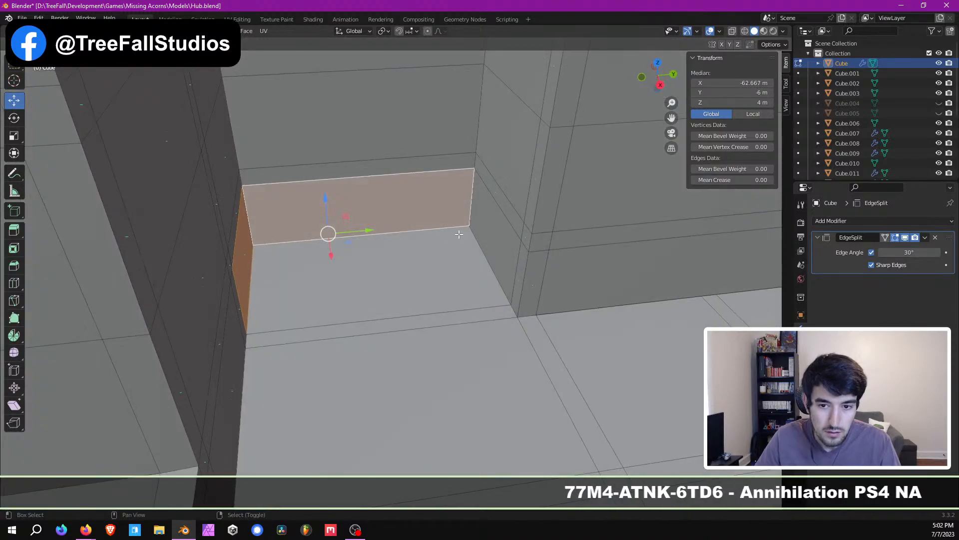
shift+click(474, 223)
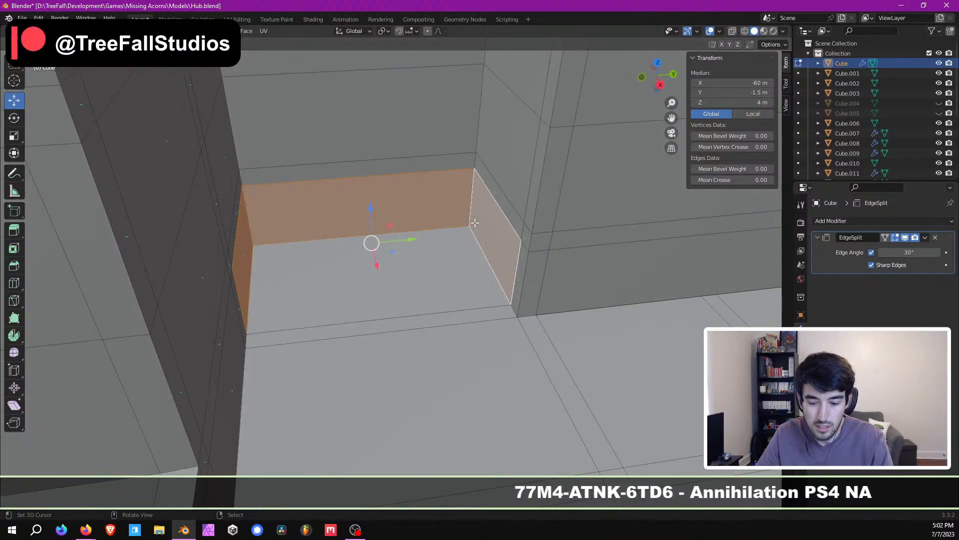
key(x)
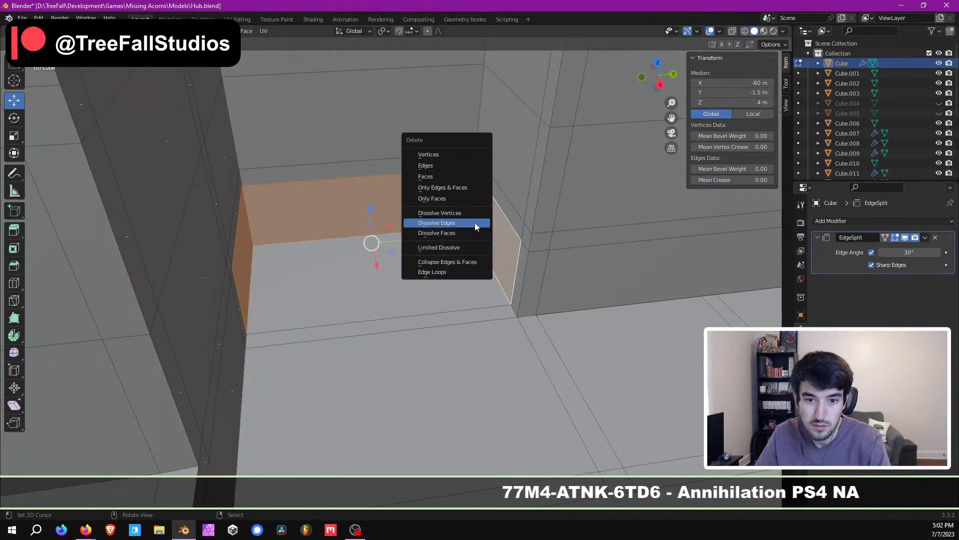
click(444, 176)
Step: Fill a vertical front face and a horizontal top face between the recess's side edges to form a raised platform
middle_drag(385, 229, 341, 208)
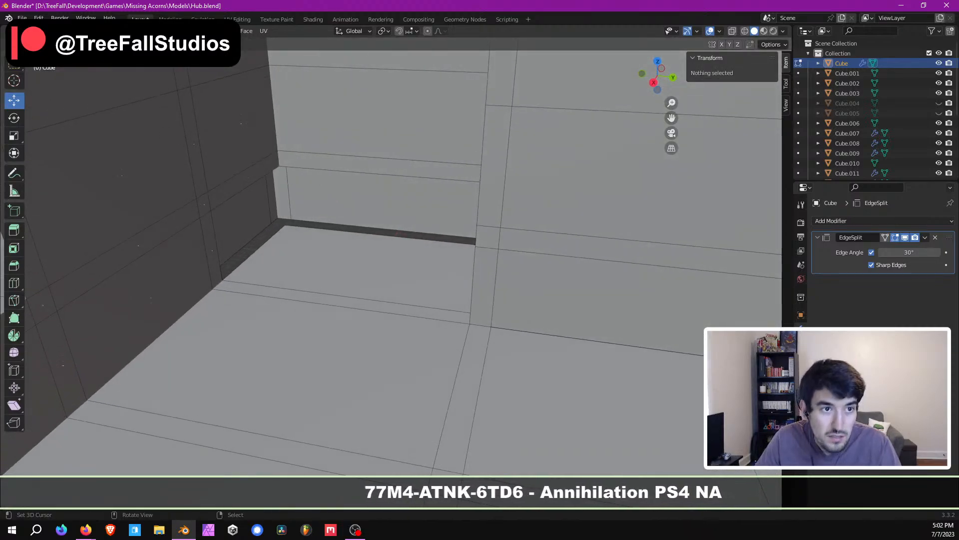
click(222, 242)
middle_drag(223, 242, 484, 276)
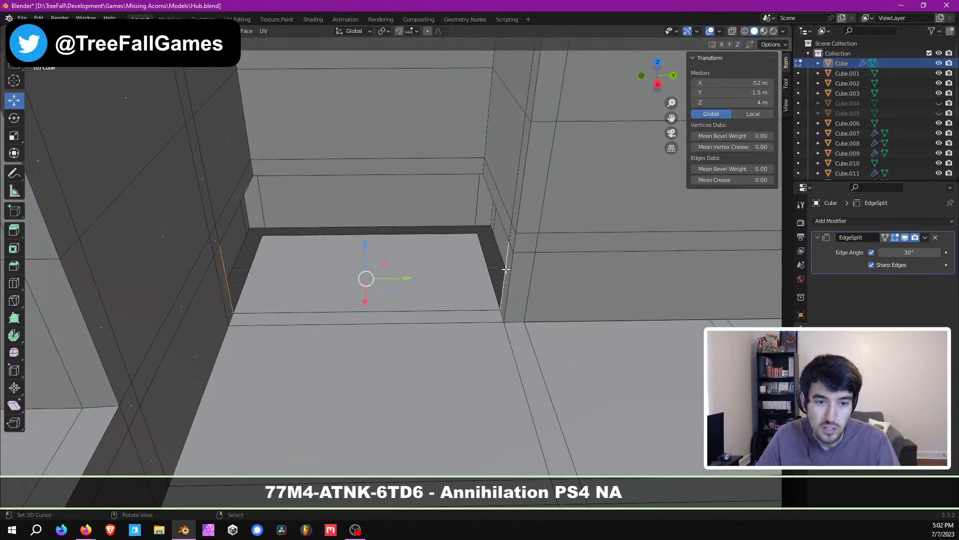
key(f)
click(238, 222)
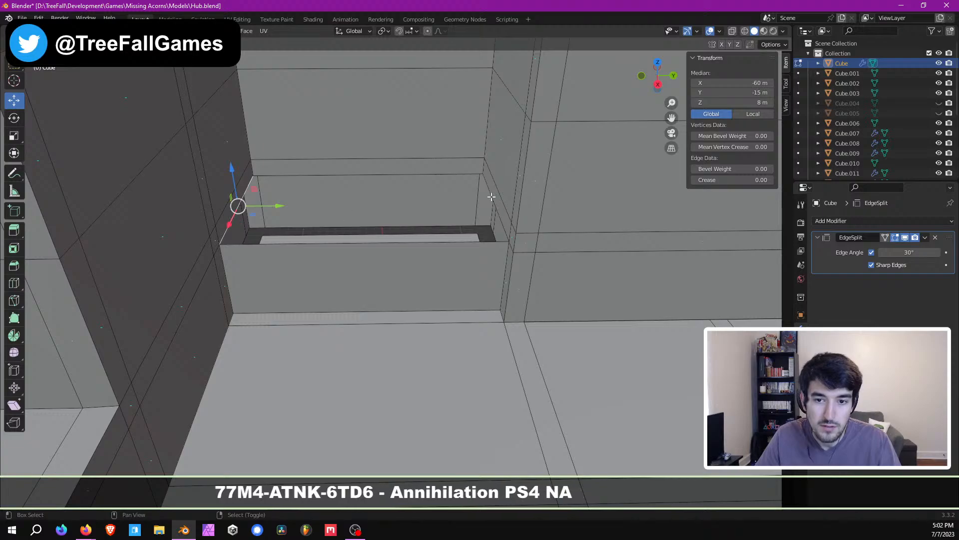
key(f)
Step: Select the whole building mesh, merge its vertices by distance and clear the selection
key(a)
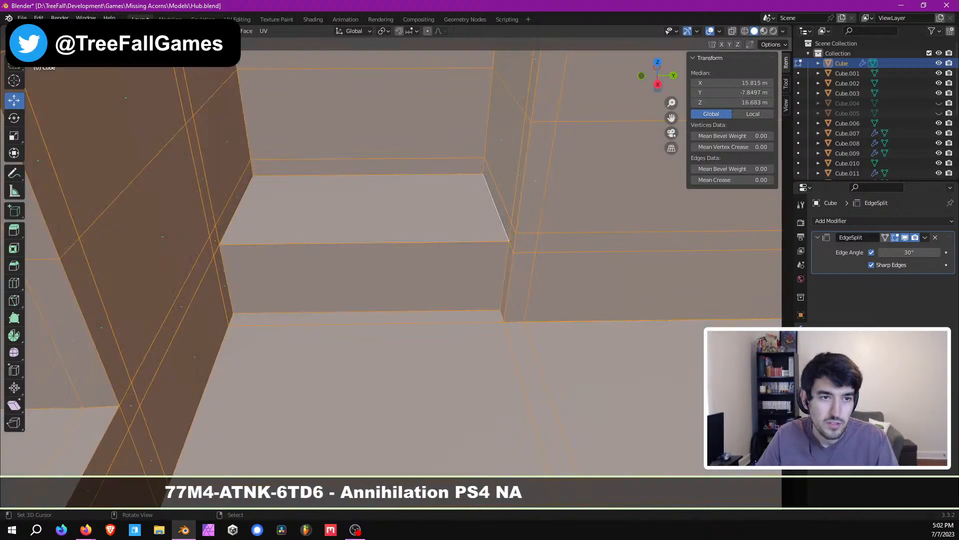
click(183, 31)
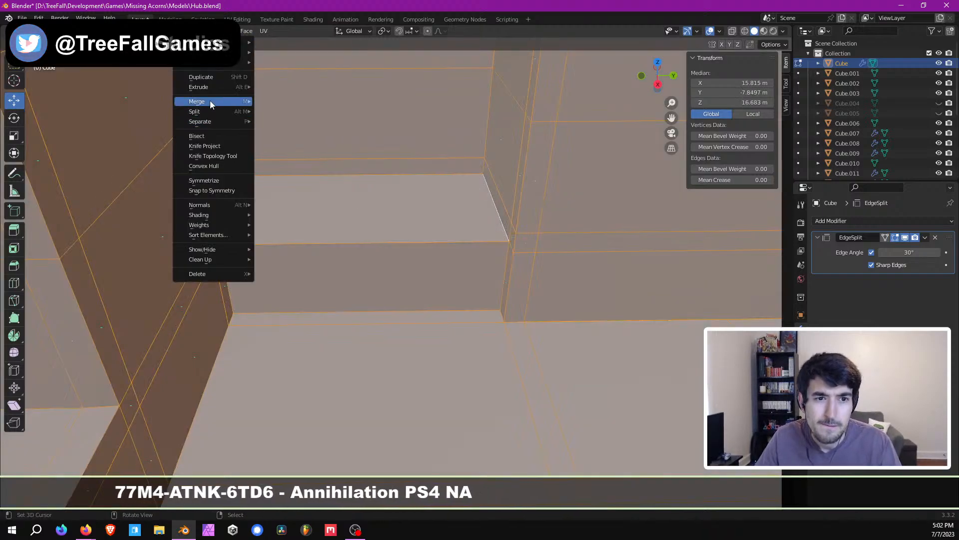
mouse_move(206, 101)
click(299, 132)
key(alt+a)
Step: Inspect the new raised platform and the adjoining courtyard walls, and leave Edit Mode
scroll(462, 272, down, 8)
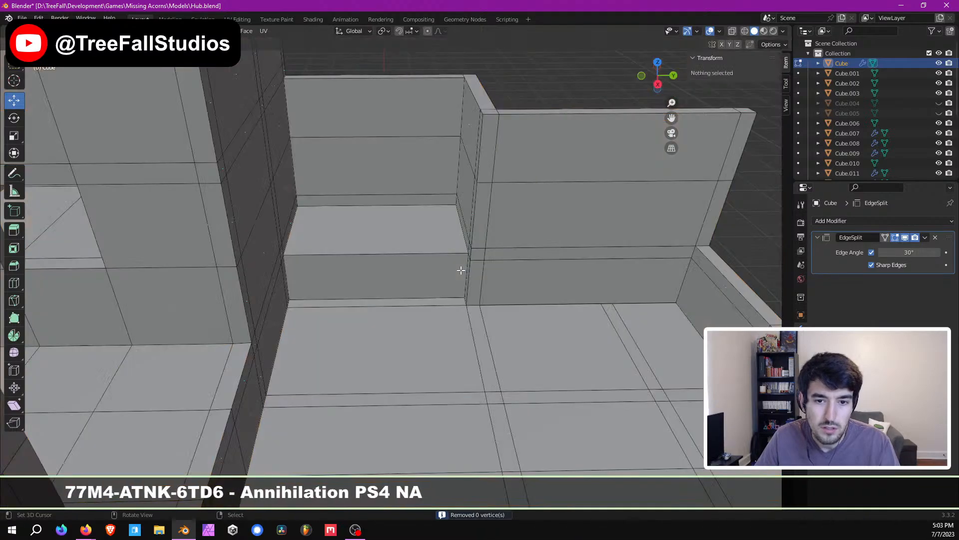
middle_drag(487, 257, 389, 242)
scroll(426, 236, up, 4)
scroll(391, 215, up, 4)
scroll(392, 215, down, 7)
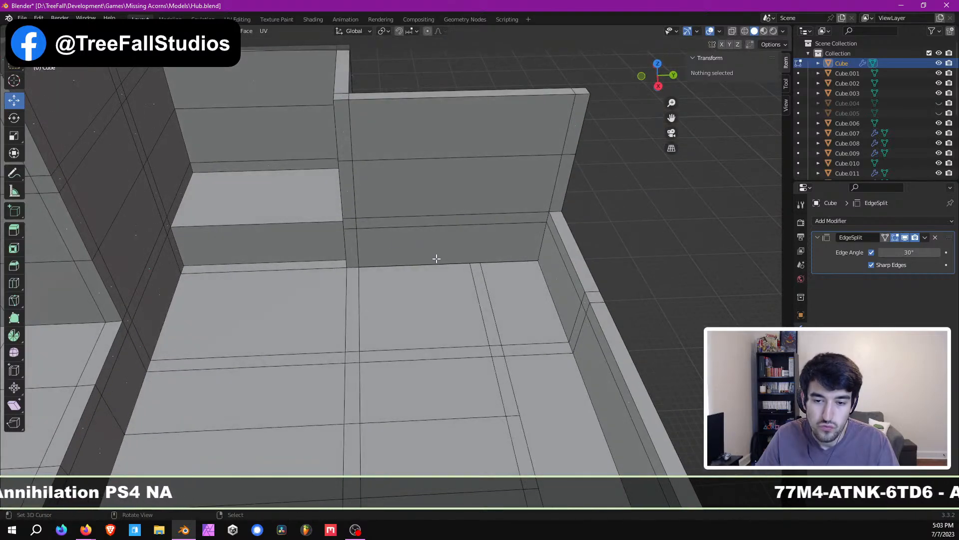
mouse_move(438, 261)
middle_down()
mouse_move(475, 268)
mouse_move(438, 259)
middle_up()
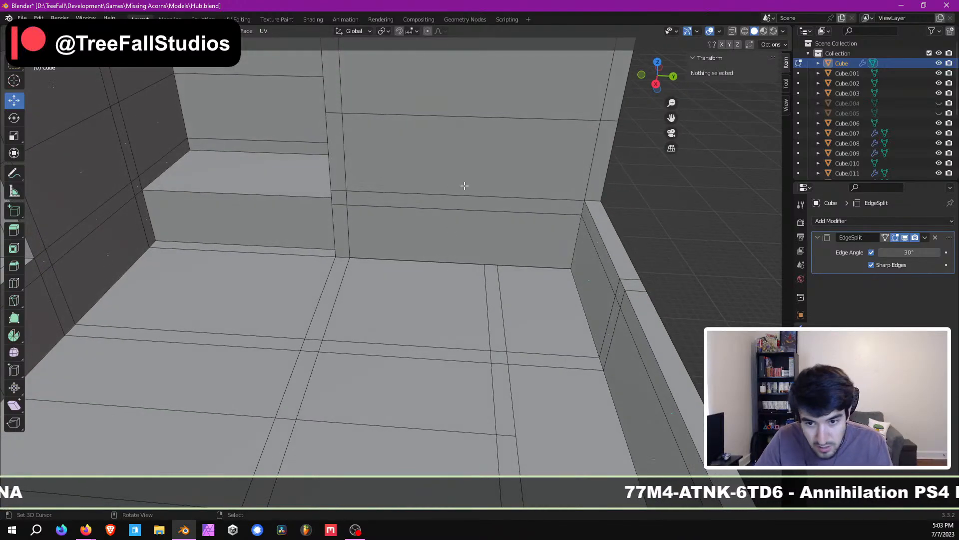
middle_drag(464, 184, 431, 241)
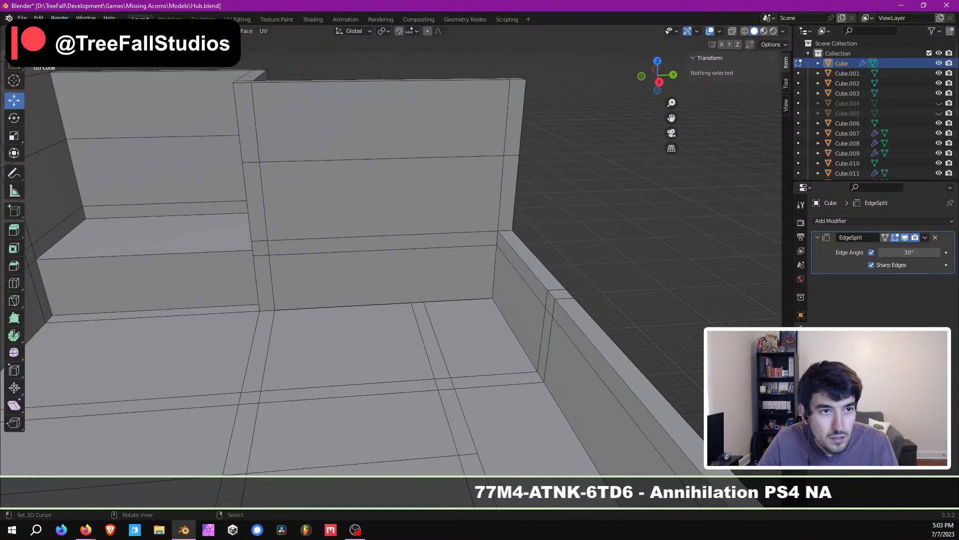
scroll(433, 184, down, 10)
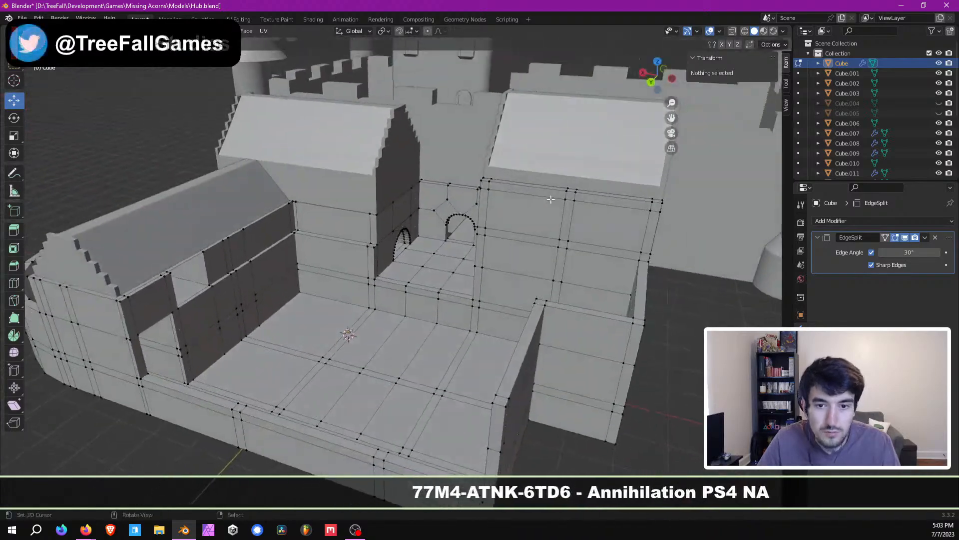
key(Tab)
Step: Select the castle tower with the four window frames on its courtyard-facing wall and duplicate them in place
middle_drag(529, 184, 332, 262)
click(263, 242)
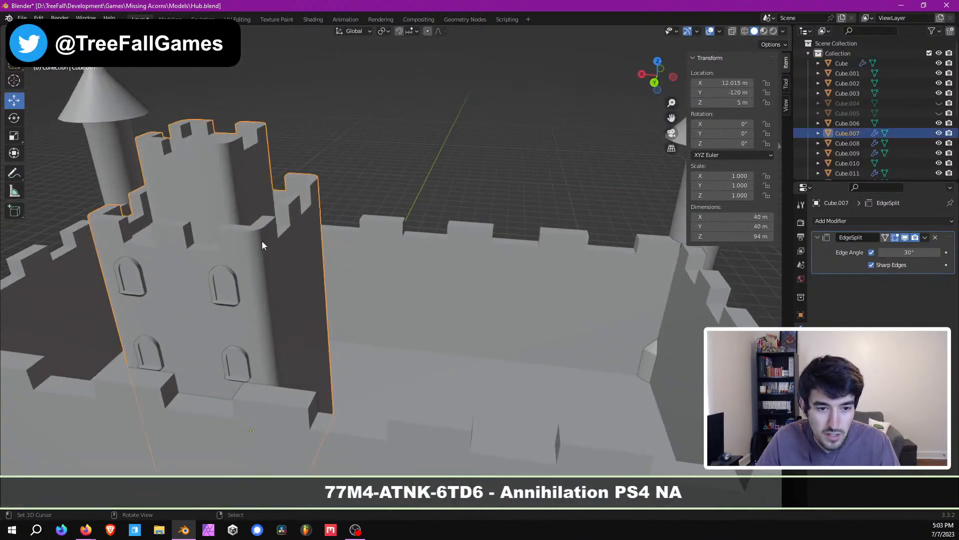
shift+click(233, 282)
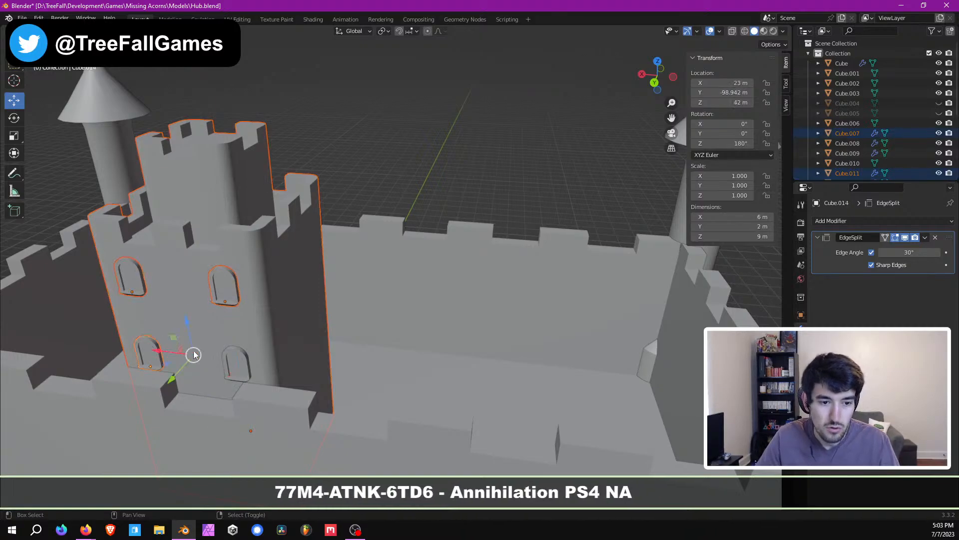
key(shift+d)
key(Escape)
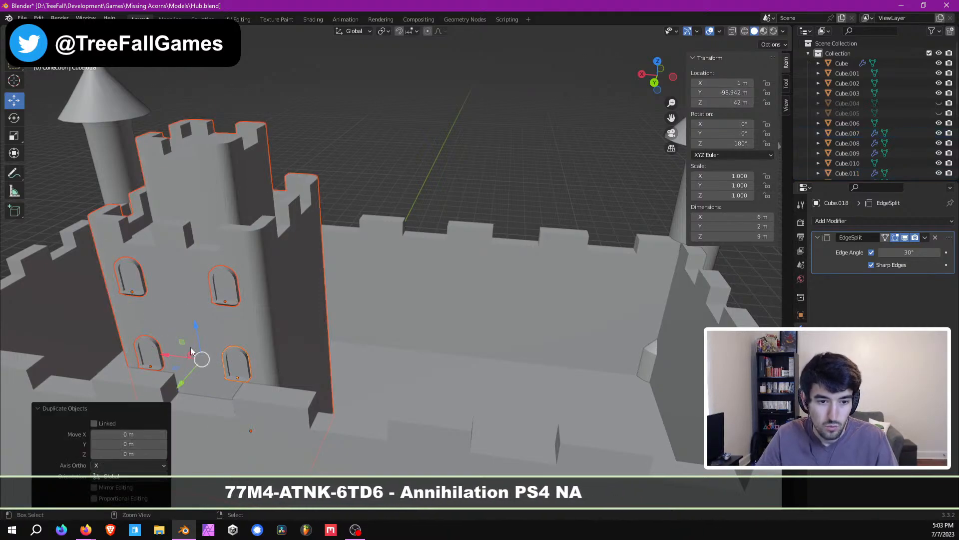
Step: In an orthographic top wireframe view, move the duplicated tower and its window frames 60 m in the negative X direction
key(KP_7)
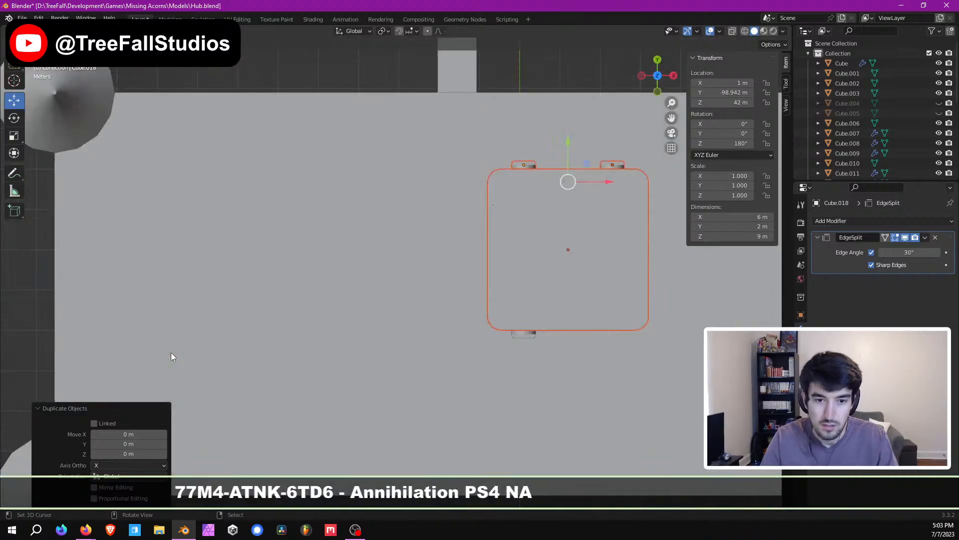
scroll(172, 356, down, 3)
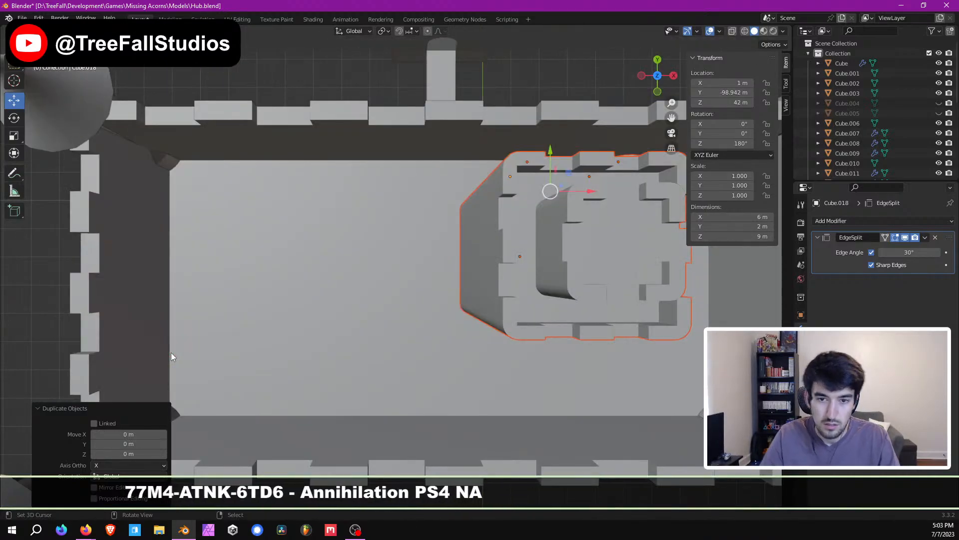
key(KP_5)
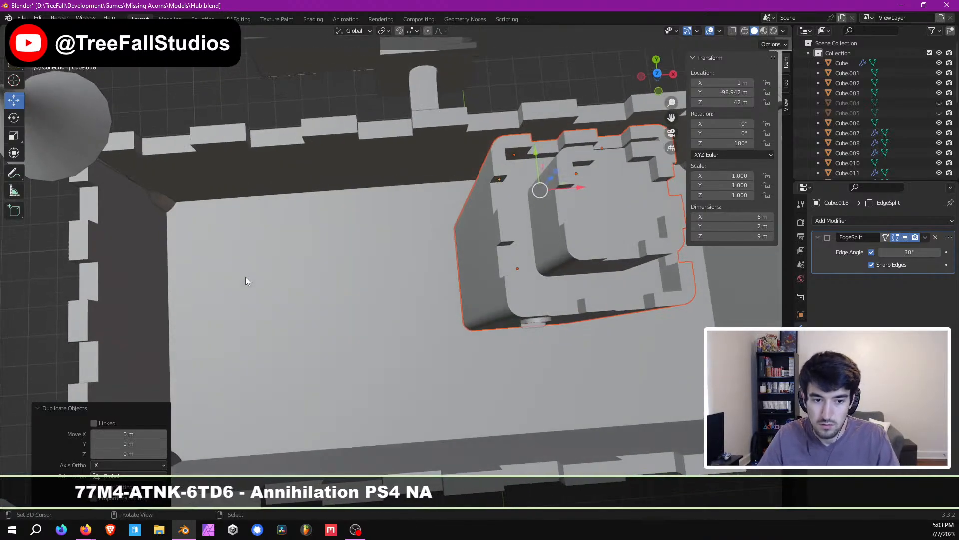
key(z)
key(4)
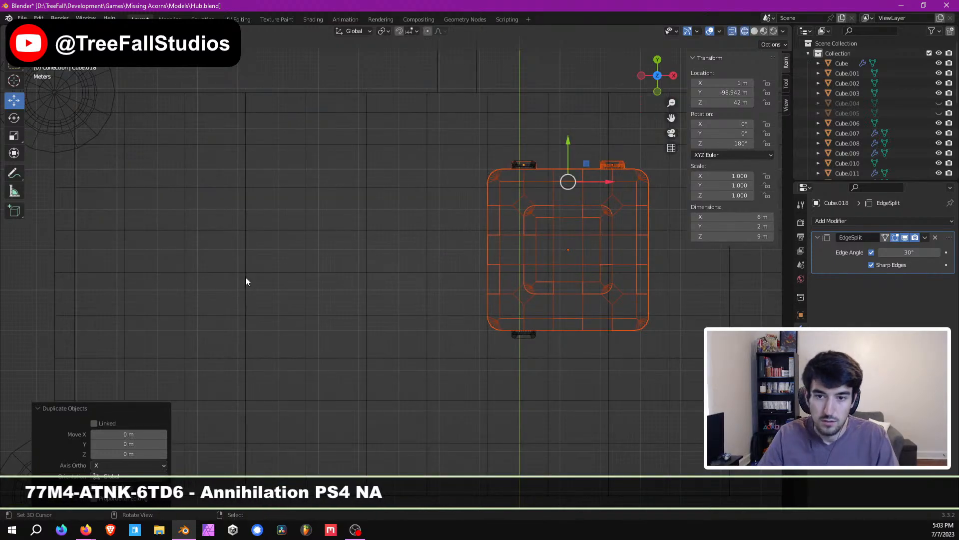
scroll(430, 220, down, 3)
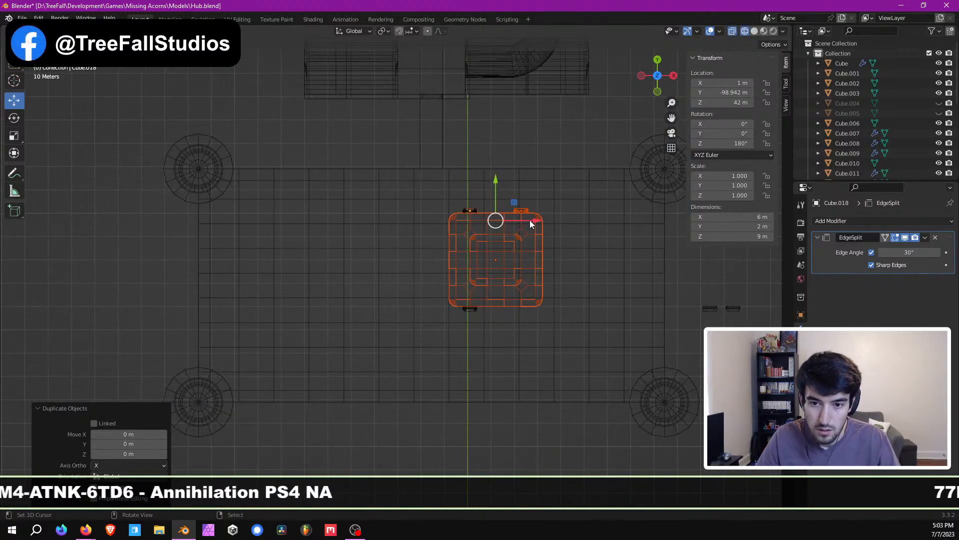
drag(529, 220, 444, 225)
key(x)
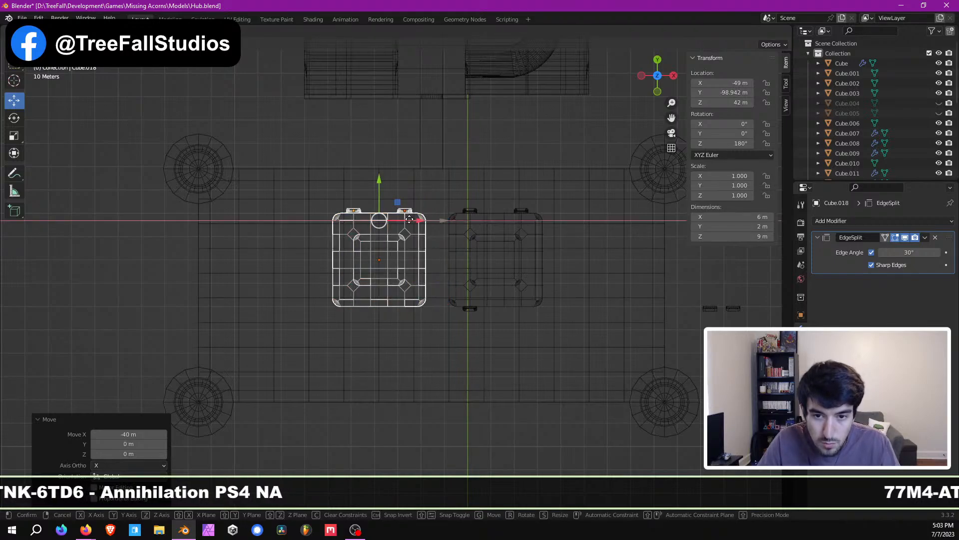
drag(402, 219, 383, 220)
scroll(418, 232, up, 9)
shift+middle_drag(464, 130, 394, 253)
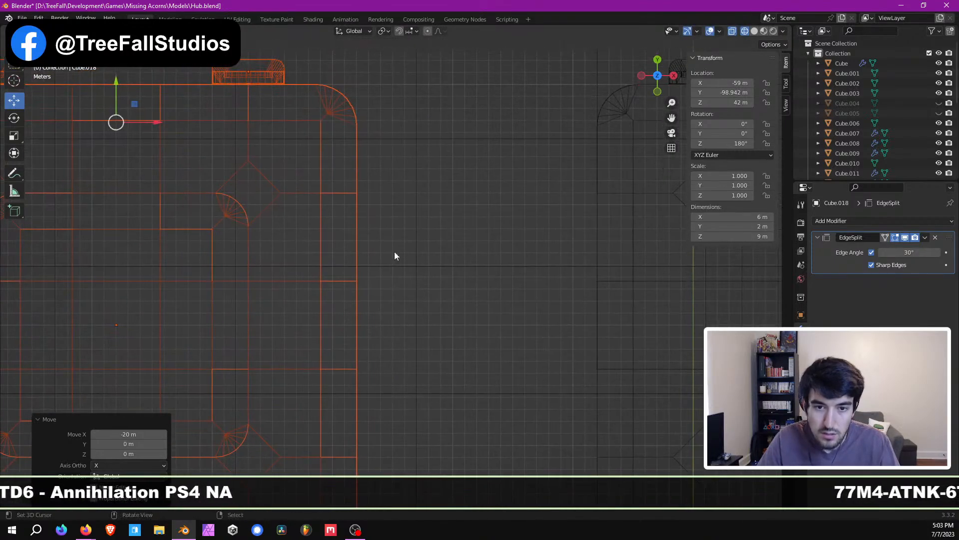
Step: Shift the duplicated tower and frames back 5 m along positive X and return to solid shading
scroll(393, 234, up, 1)
key(g)
key(x)
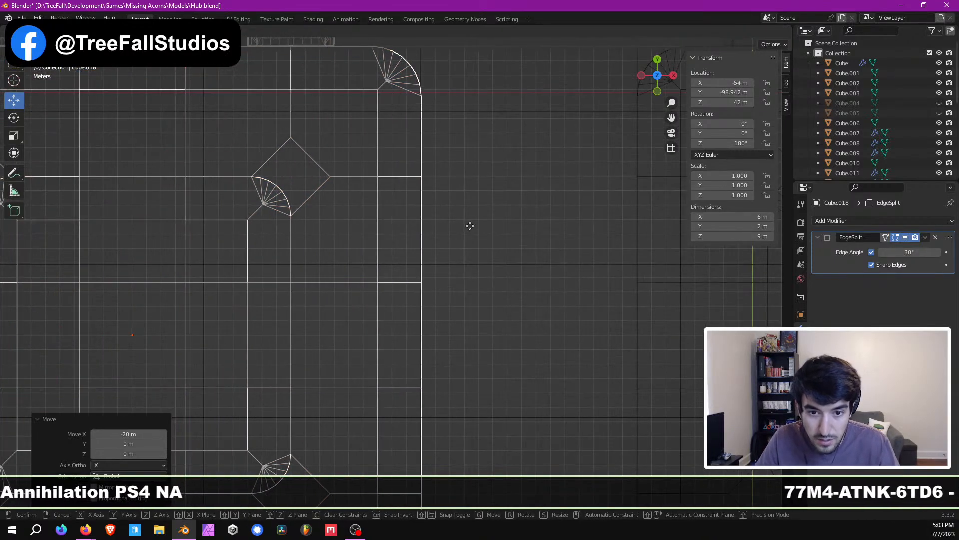
click(467, 226)
scroll(456, 232, down, 1)
mouse_move(430, 251)
middle_down()
mouse_move(350, 253)
mouse_move(542, 193)
mouse_move(464, 223)
mouse_move(455, 208)
mouse_move(433, 264)
mouse_move(428, 321)
mouse_move(387, 279)
mouse_move(390, 243)
mouse_move(393, 274)
mouse_move(376, 326)
mouse_move(378, 239)
mouse_move(364, 295)
mouse_move(368, 281)
mouse_move(352, 296)
mouse_move(343, 337)
mouse_move(355, 350)
mouse_move(357, 290)
middle_up()
key(shift+z)
Step: Select the duplicated tower and its four window frames and move them -10 m along X
drag(440, 256, 441, 255)
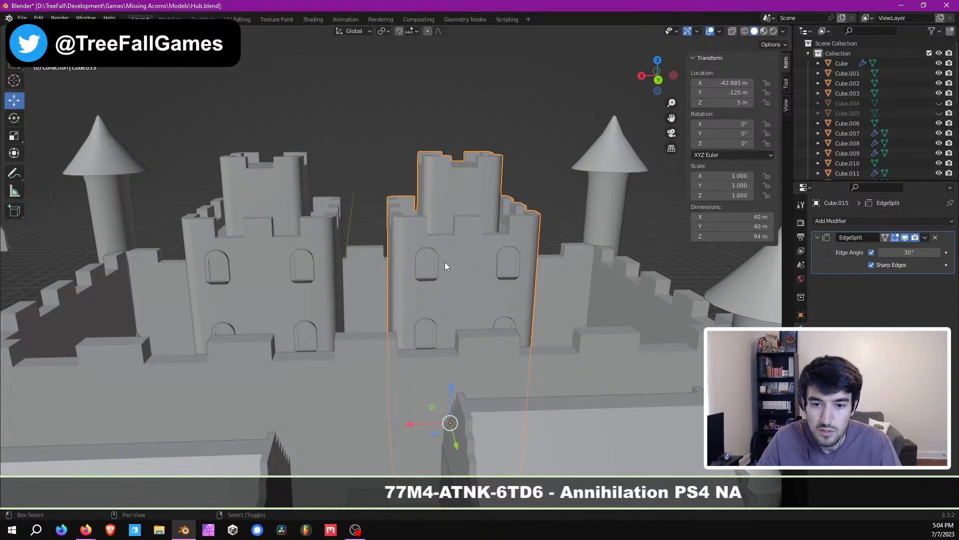
shift+click(428, 263)
shift+click(510, 262)
shift+click(507, 324)
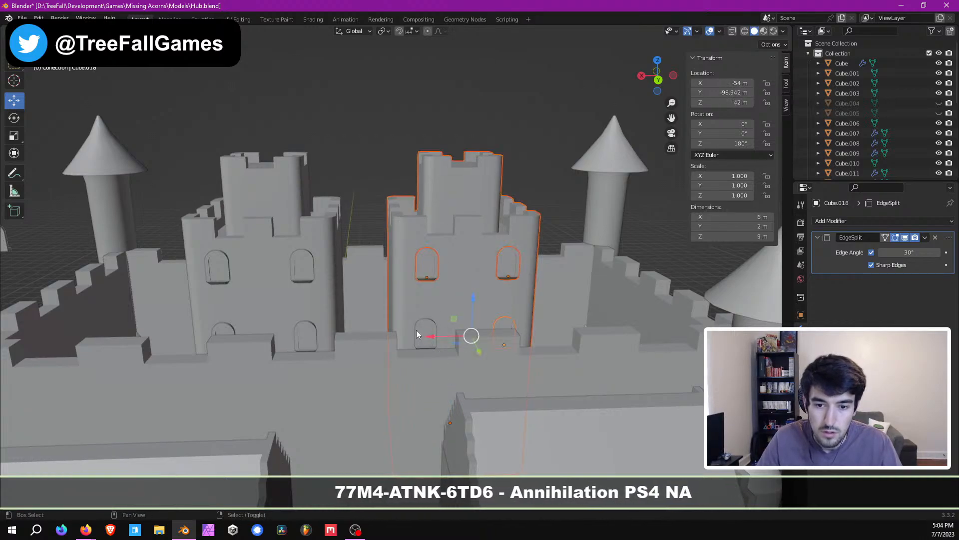
shift+click(415, 330)
text(g)
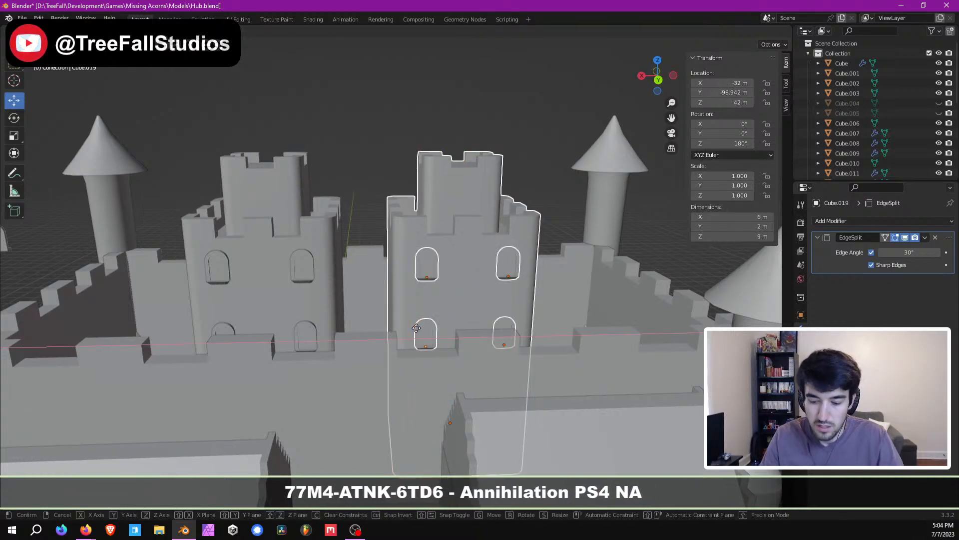
text(x10)
key(Escape)
text(g)
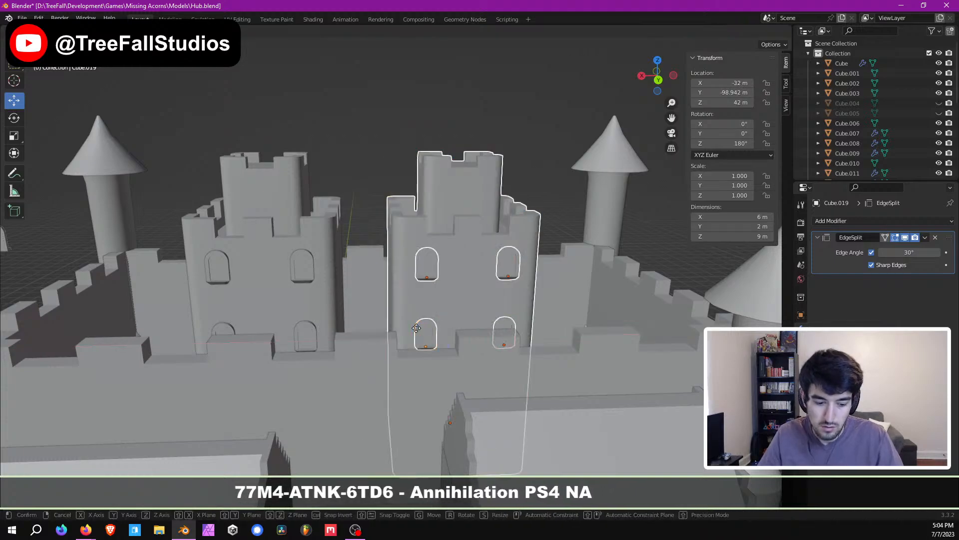
text(x-10)
key(Return)
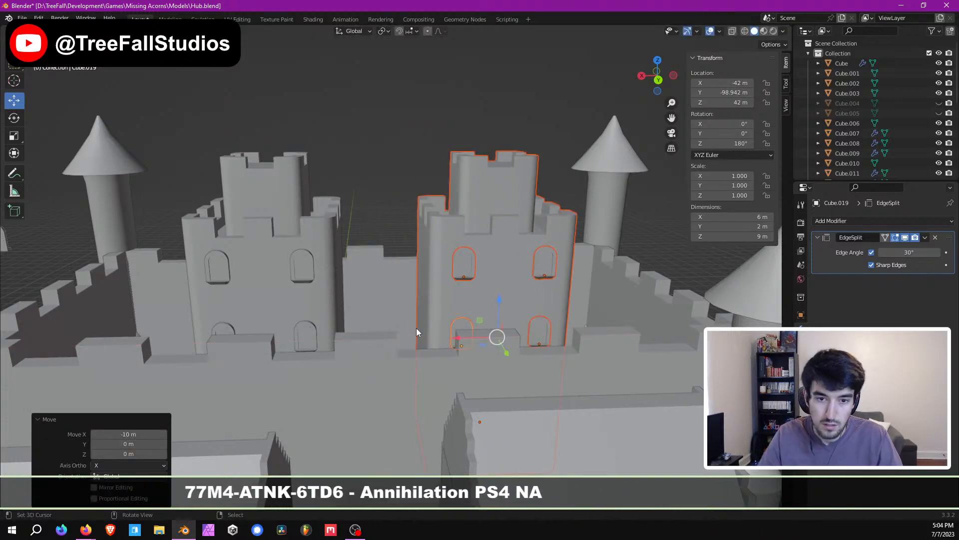
Step: Select the original tower and its four courtyard-facing window frames and move them 10 m along X
click(291, 232)
shift+click(291, 260)
shift+click(228, 268)
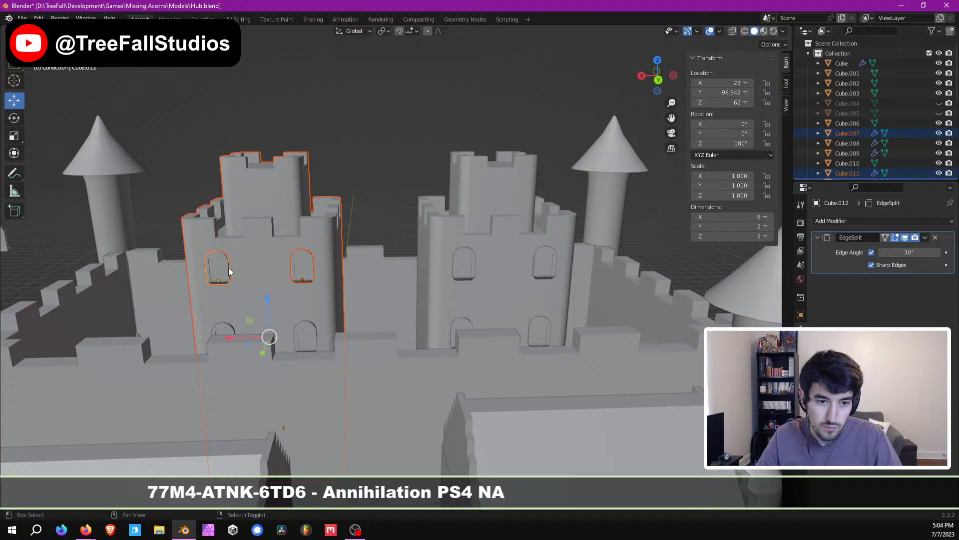
shift+click(308, 329)
shift+click(224, 328)
key(g)
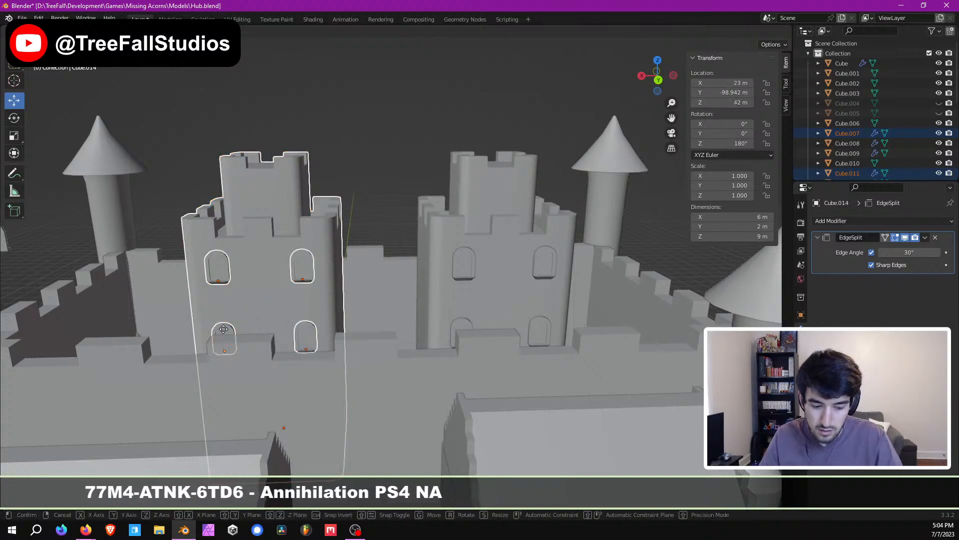
text(x10)
key(Return)
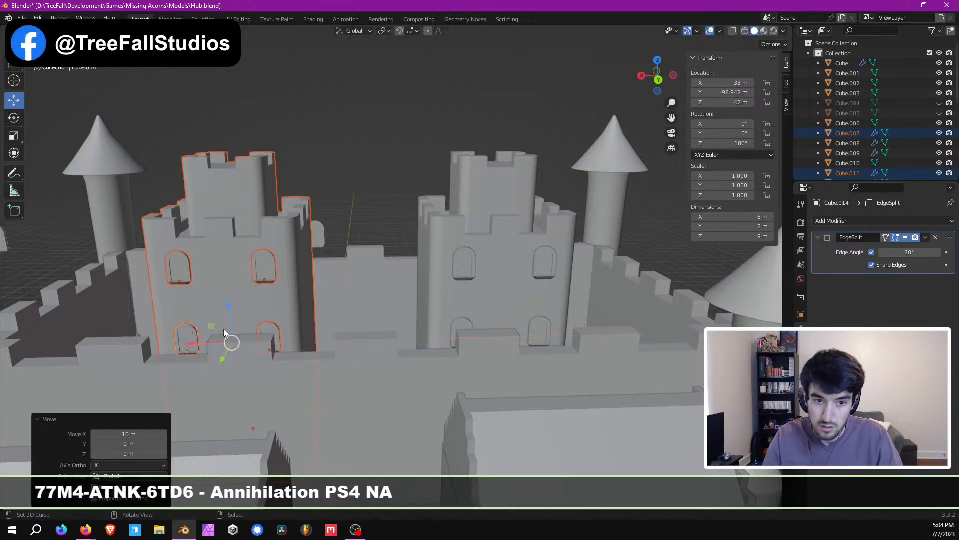
Step: Clear the selection and examine the window frames on both repositioned towers from the side
scroll(376, 234, down, 4)
key(a)
key(a)
middle_drag(388, 253, 268, 289)
scroll(394, 268, down, 3)
scroll(394, 268, up, 6)
scroll(268, 288, down, 4)
scroll(268, 289, up, 3)
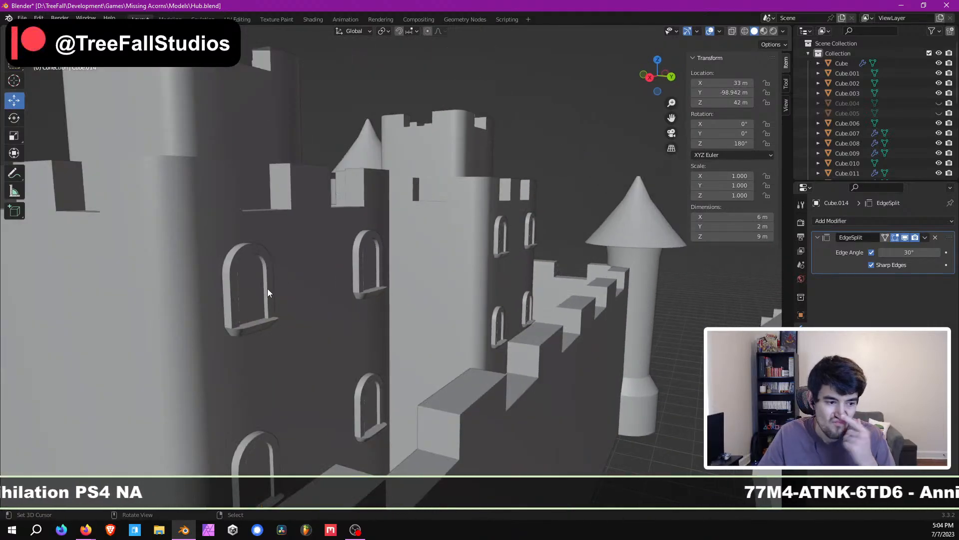
scroll(269, 289, down, 2)
scroll(395, 186, down, 2)
middle_drag(378, 260, 407, 262)
scroll(388, 259, up, 3)
Step: Check an upper window frame on the original tower in wireframe and return to solid shading
key(z)
key(4)
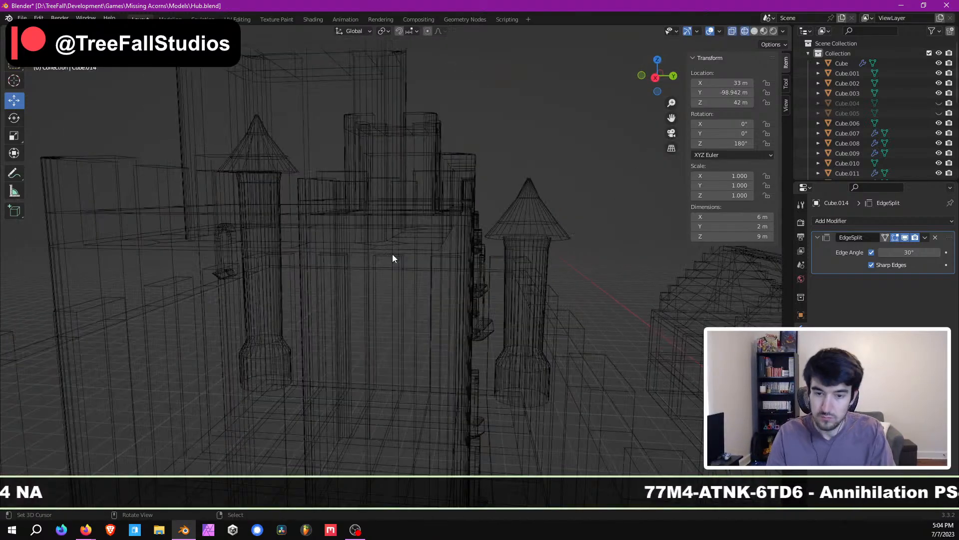
scroll(407, 217, up, 3)
mouse_move(404, 213)
middle_down()
mouse_move(355, 193)
mouse_move(375, 193)
mouse_move(358, 185)
middle_up()
click(370, 194)
key(z)
key(6)
scroll(346, 189, down, 9)
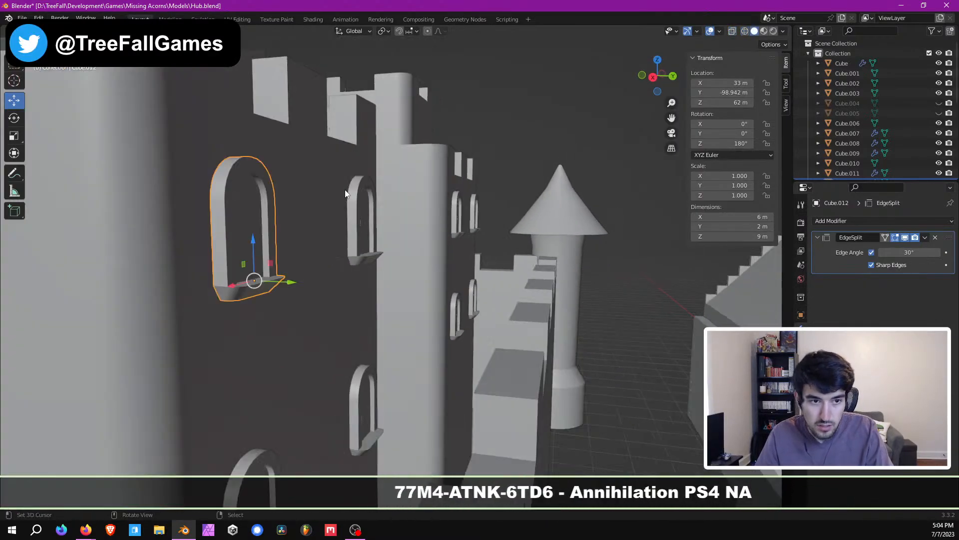
Step: Examine how the two towers look above the courtyard roofs from outside the castle and from close to the buildings
middle_drag(462, 236, 336, 233)
scroll(336, 232, down, 5)
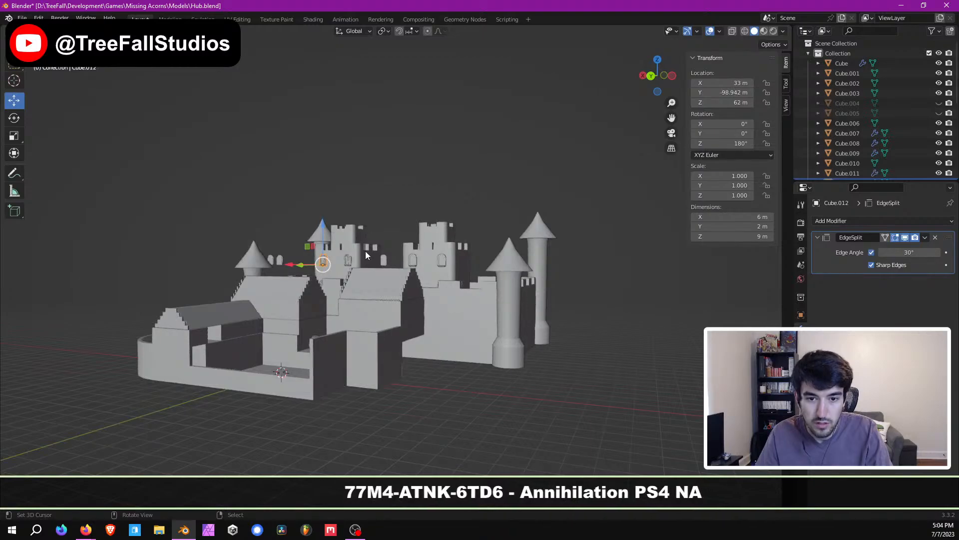
scroll(345, 262, up, 5)
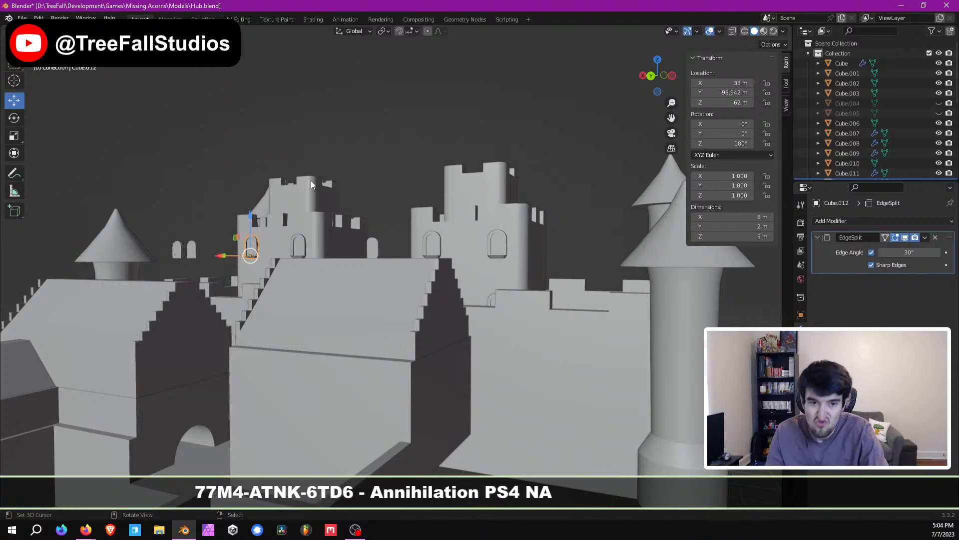
scroll(330, 233, up, 4)
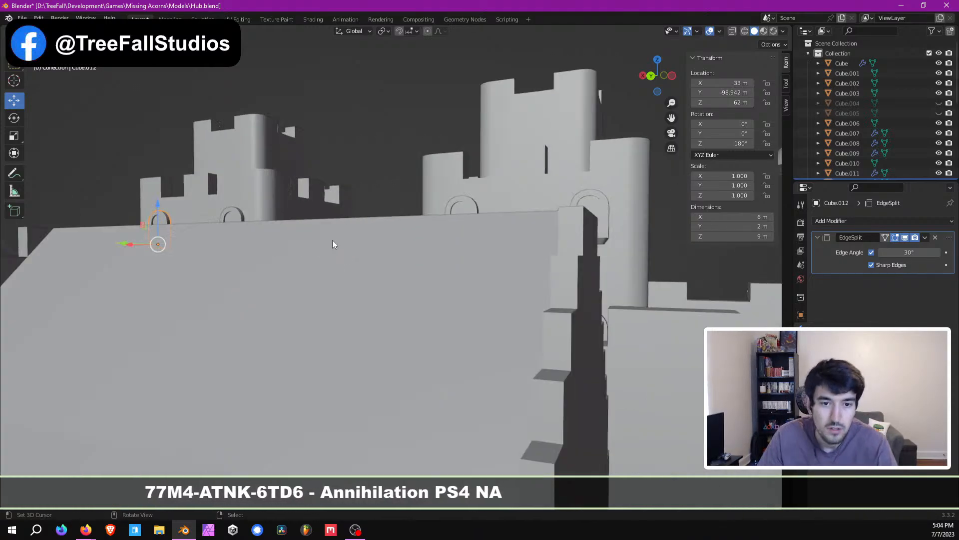
middle_drag(333, 241, 611, 332)
scroll(396, 256, down, 5)
shift+middle_drag(574, 300, 333, 267)
scroll(406, 293, up, 8)
shift+middle_drag(240, 252, 397, 278)
Step: Enter Edit Mode on the courtyard building and inspect the raised platform in the recess beside the walls
key(Tab)
scroll(403, 309, down, 2)
key(Tab)
right_click(382, 292)
key(Tab)
scroll(381, 290, down, 3)
scroll(368, 283, down, 2)
scroll(344, 255, up, 3)
scroll(424, 242, up, 2)
scroll(425, 242, down, 2)
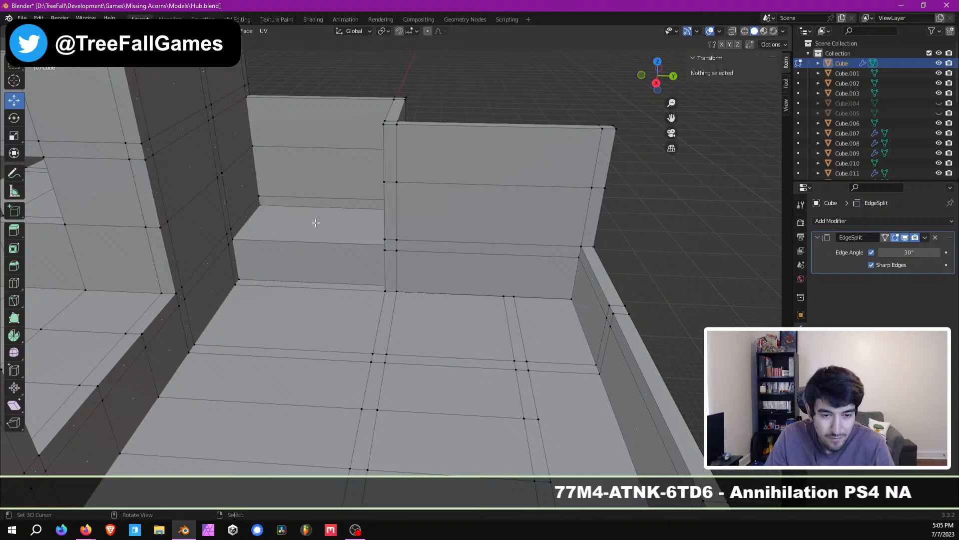
scroll(315, 223, up, 2)
Step: Inspect the courtyard floor, surrounding walls and rounded yard from several angles, and leave Edit Mode
middle_drag(309, 236, 509, 309)
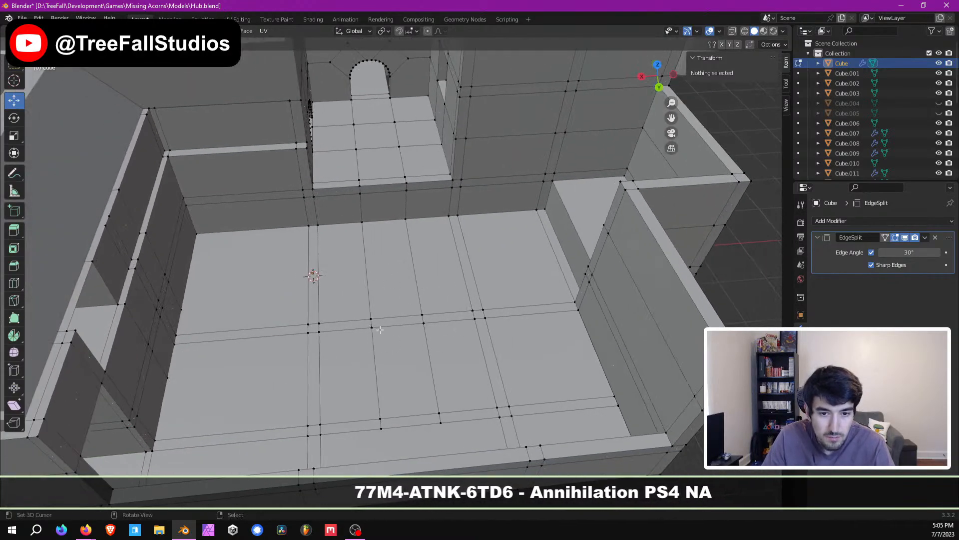
shift+middle_drag(384, 303, 177, 343)
scroll(374, 280, down, 2)
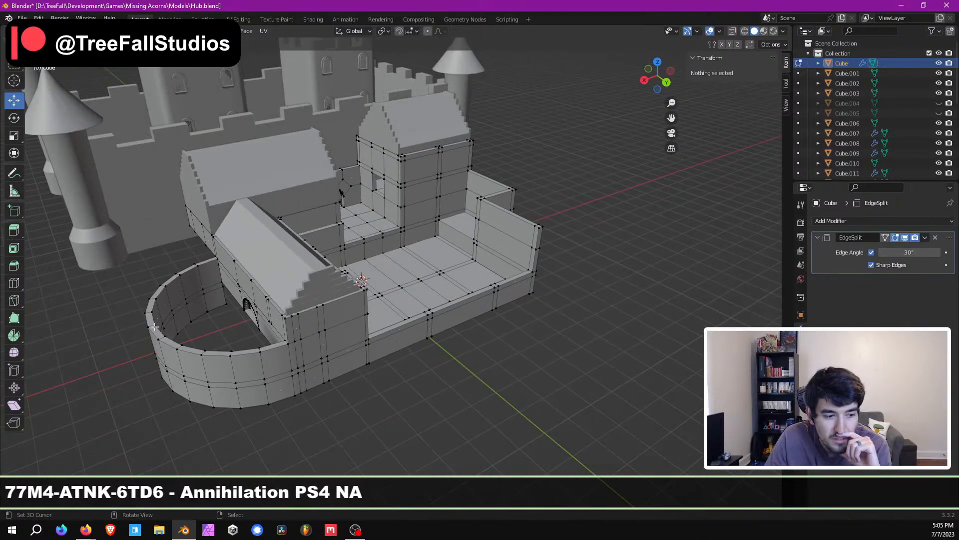
middle_drag(321, 307, 302, 289)
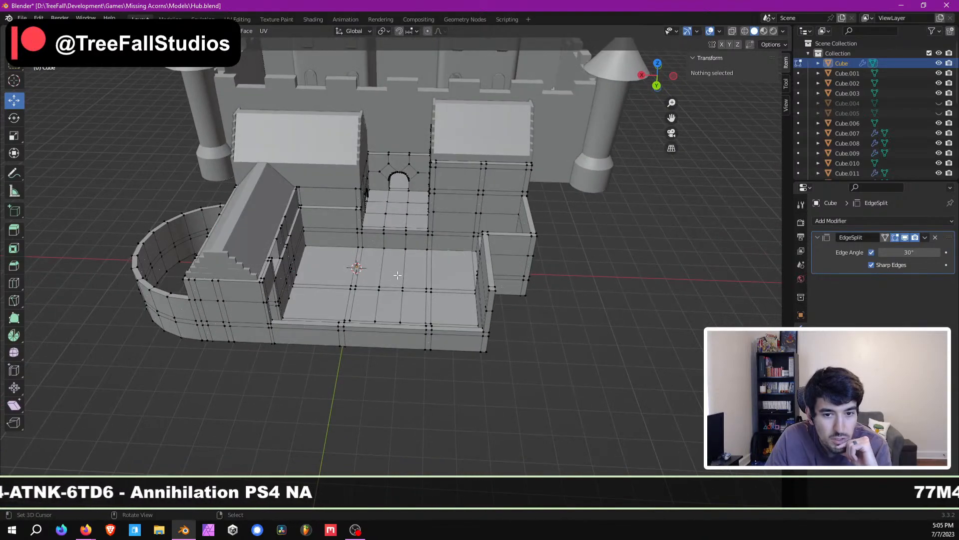
scroll(397, 274, up, 2)
scroll(400, 275, down, 2)
middle_drag(404, 273, 421, 323)
scroll(406, 258, down, 1)
scroll(406, 259, down, 1)
key(Tab)
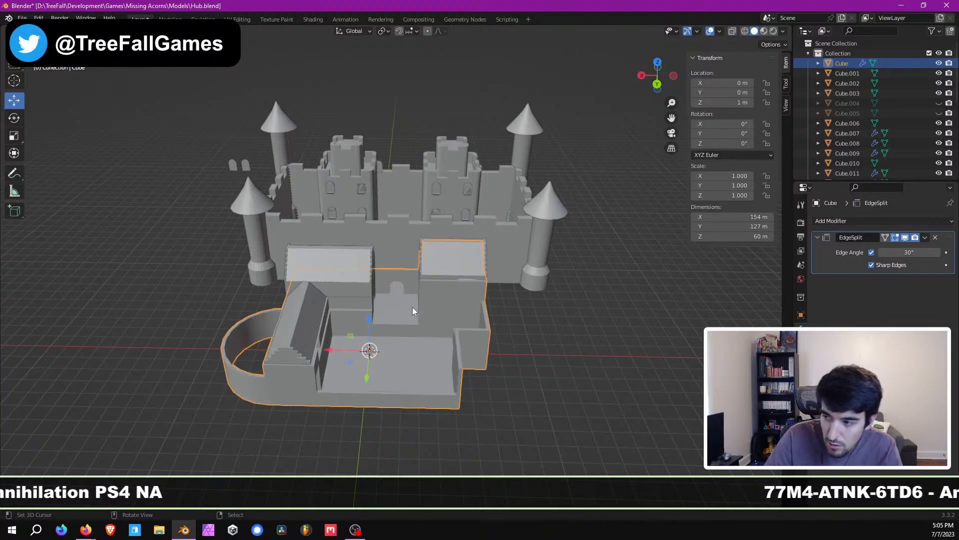
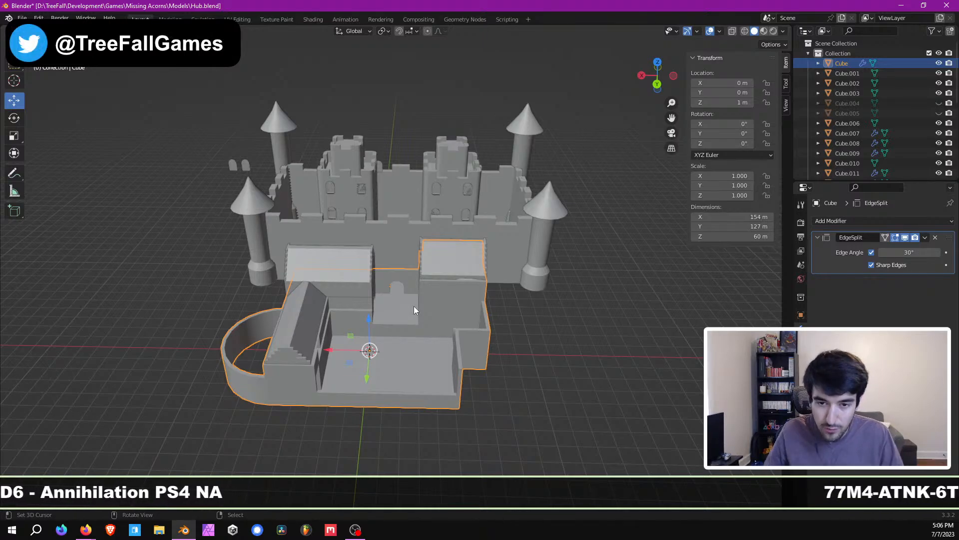
Step: Review the whole castle from ground level and the courtyard building from above in Object Mode
middle_drag(434, 298, 423, 254)
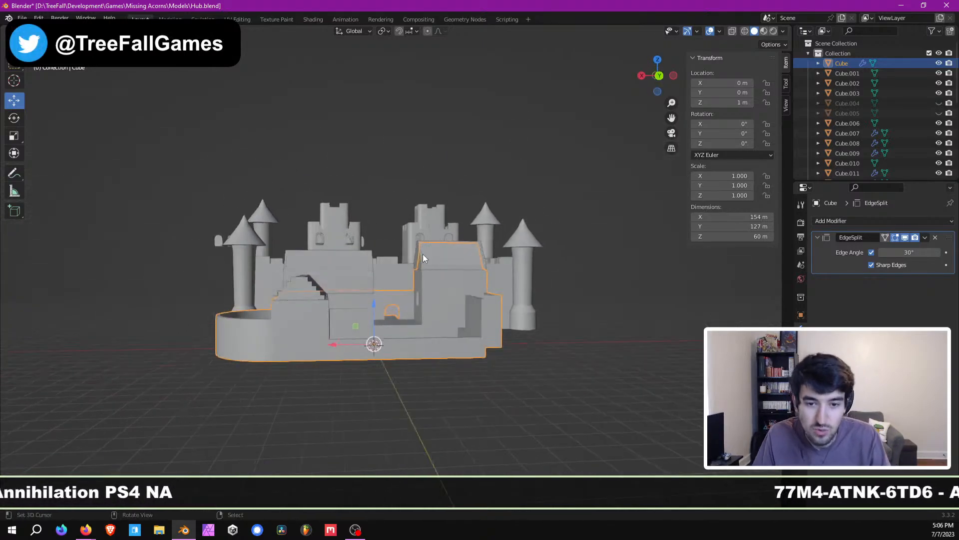
scroll(422, 252, up, 5)
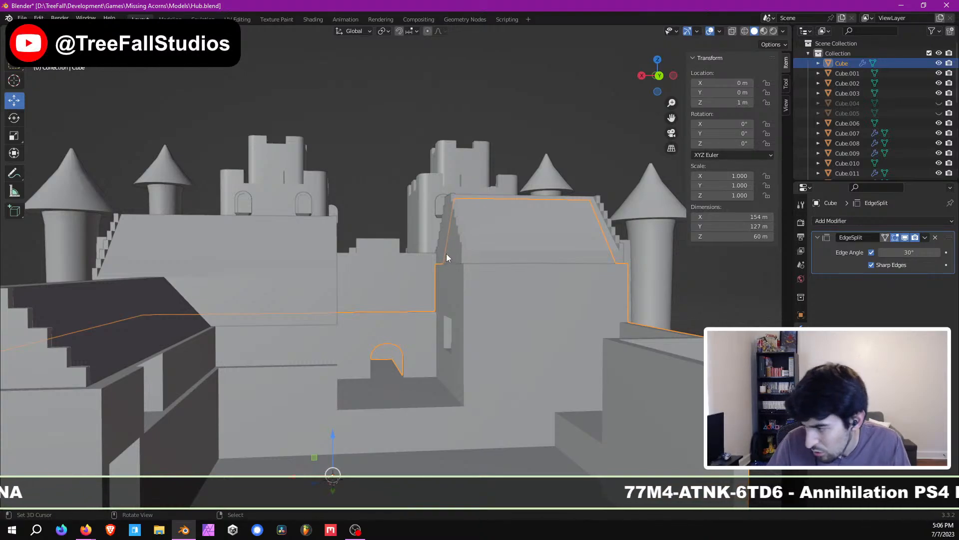
middle_drag(435, 278, 412, 261)
scroll(405, 295, down, 5)
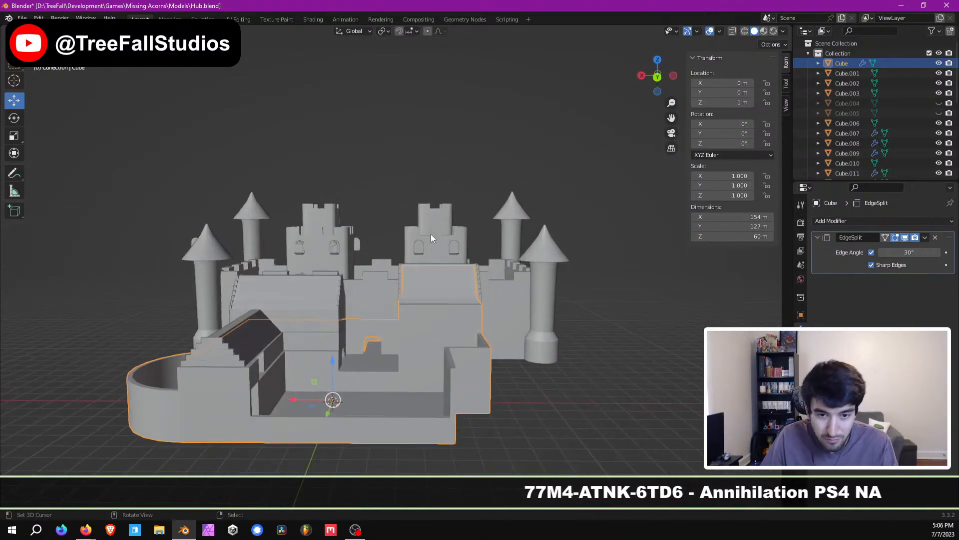
middle_drag(418, 213, 436, 259)
shift+middle_drag(383, 308, 382, 241)
scroll(331, 265, up, 3)
scroll(375, 223, down, 2)
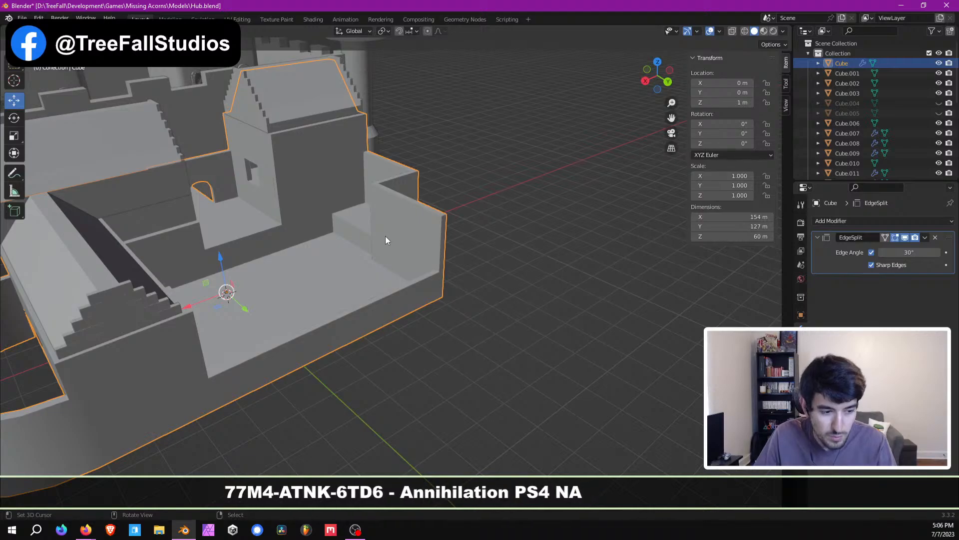
Step: Examine the courtyard floor, the recess and the tall end wall from above and from close up in Object Mode
middle_drag(301, 274, 335, 356)
scroll(410, 272, up, 3)
scroll(306, 356, up, 3)
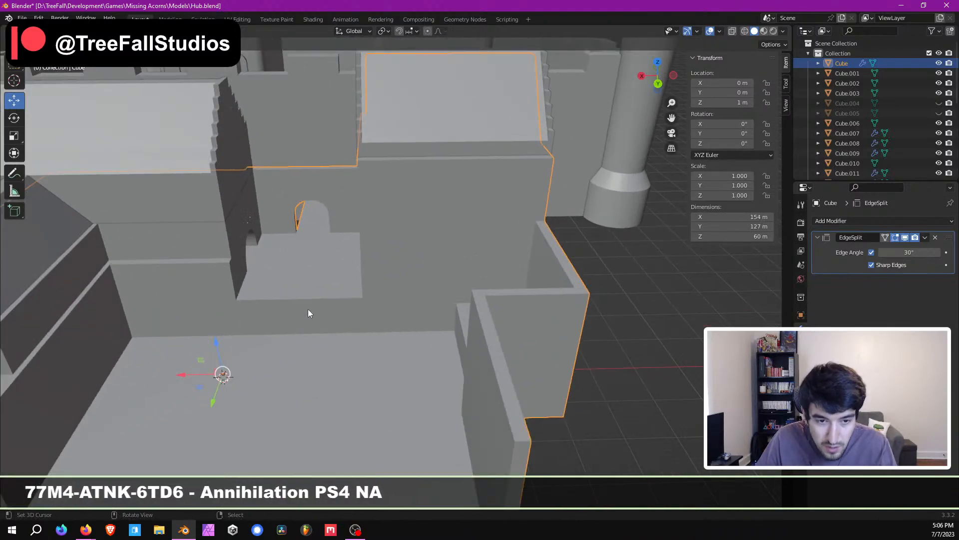
middle_drag(310, 307, 412, 311)
scroll(344, 295, down, 2)
scroll(428, 286, up, 3)
scroll(421, 290, up, 2)
scroll(368, 240, up, 3)
scroll(422, 311, down, 1)
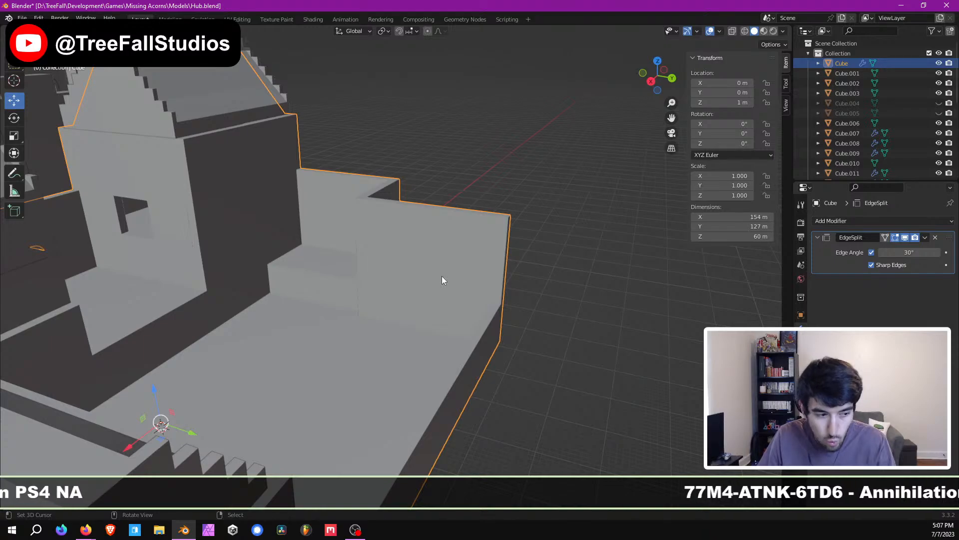
Step: Enter Edit Mode on the courtyard building and cut two vertical edge loops into the tall end wall with Loop Cut
key(Tab)
scroll(436, 310, up, 2)
scroll(426, 301, up, 1)
shift+middle_drag(436, 310, 421, 267)
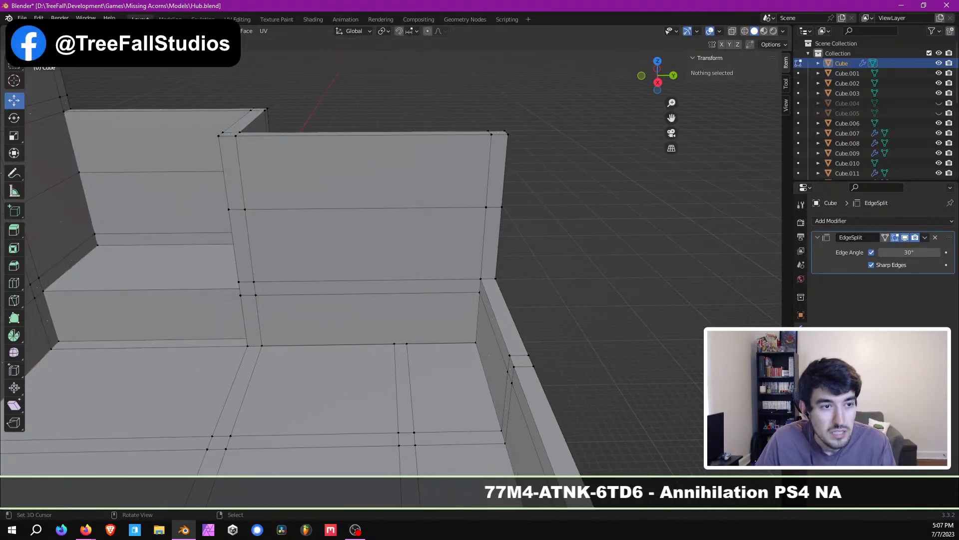
scroll(397, 109, down, 2)
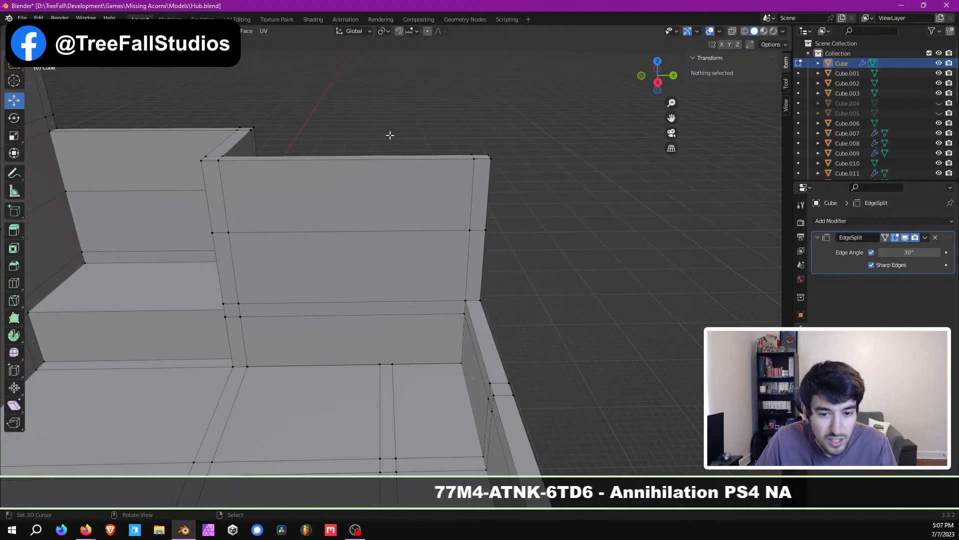
mouse_move(390, 135)
middle_down()
mouse_move(358, 217)
mouse_move(215, 129)
mouse_move(276, 191)
mouse_move(403, 144)
middle_up()
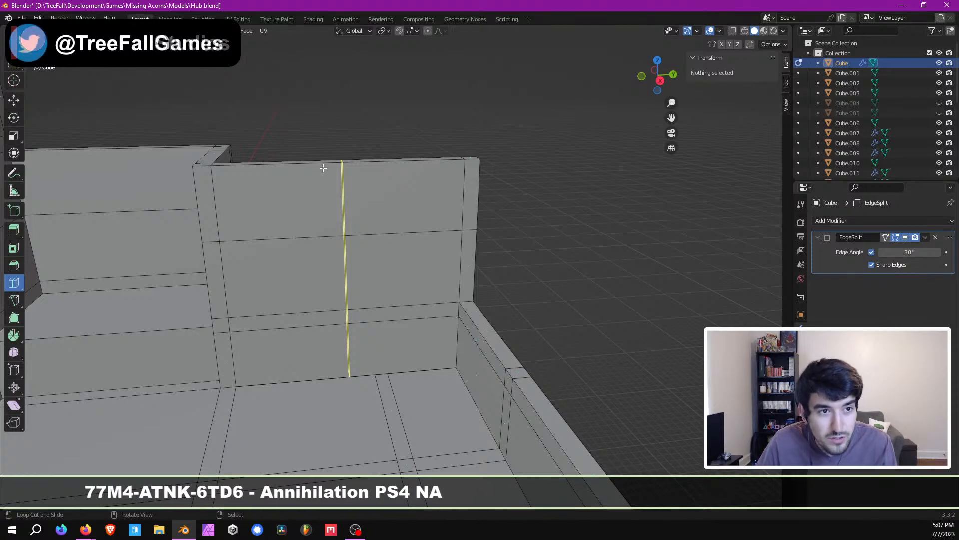
click(367, 164)
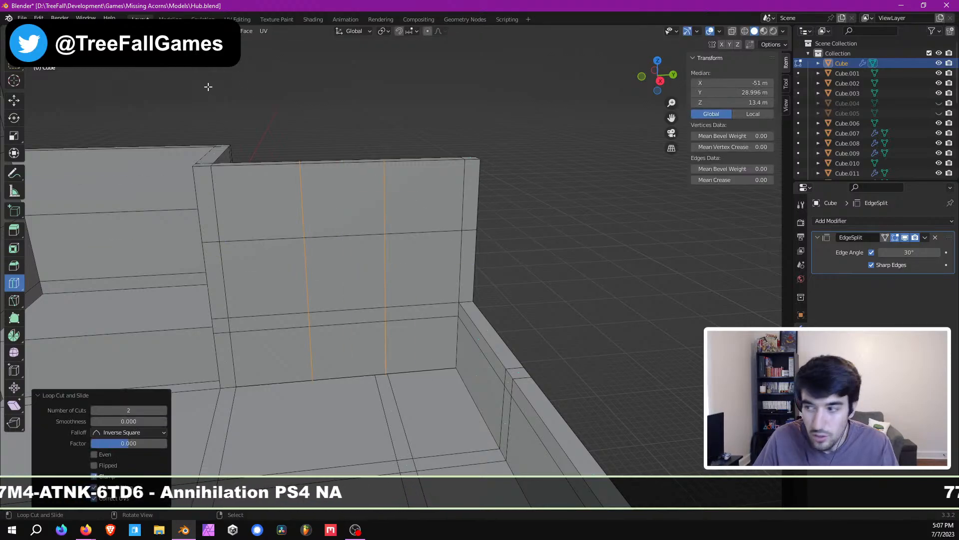
click(14, 100)
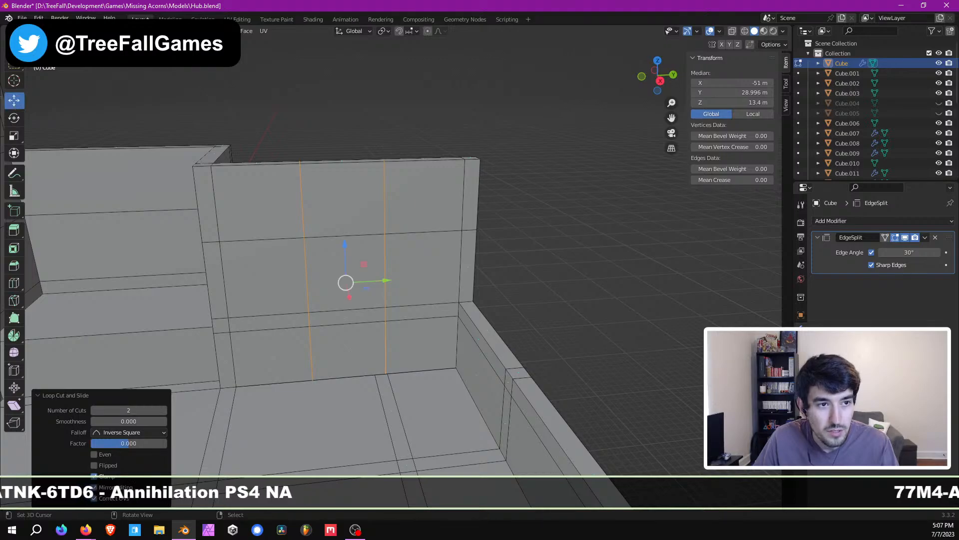
Step: Switch to vertex selection and compare the end wall's two new cuts with the floor lines, checking the vertex at the wall's foot
key(1)
middle_drag(325, 239, 278, 257)
middle_drag(384, 245, 342, 274)
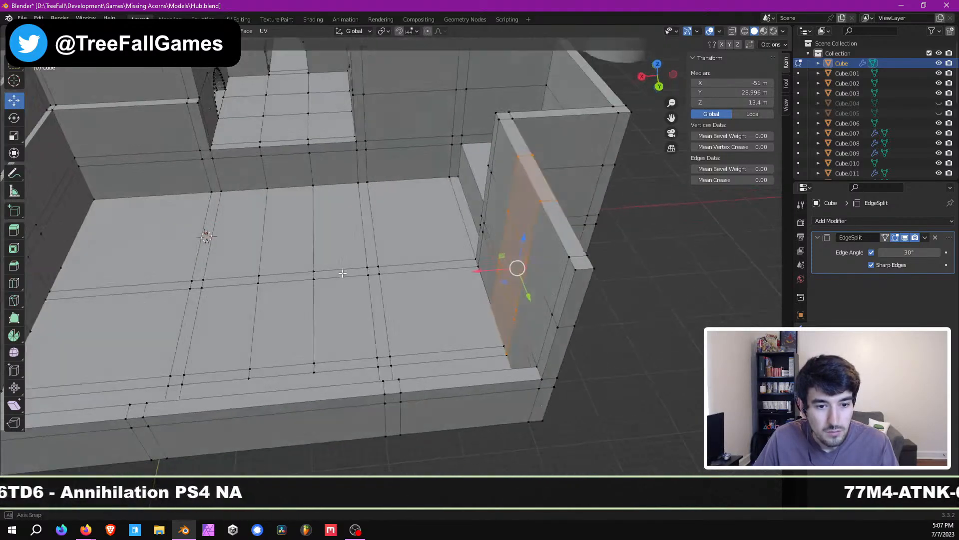
scroll(270, 263, down, 2)
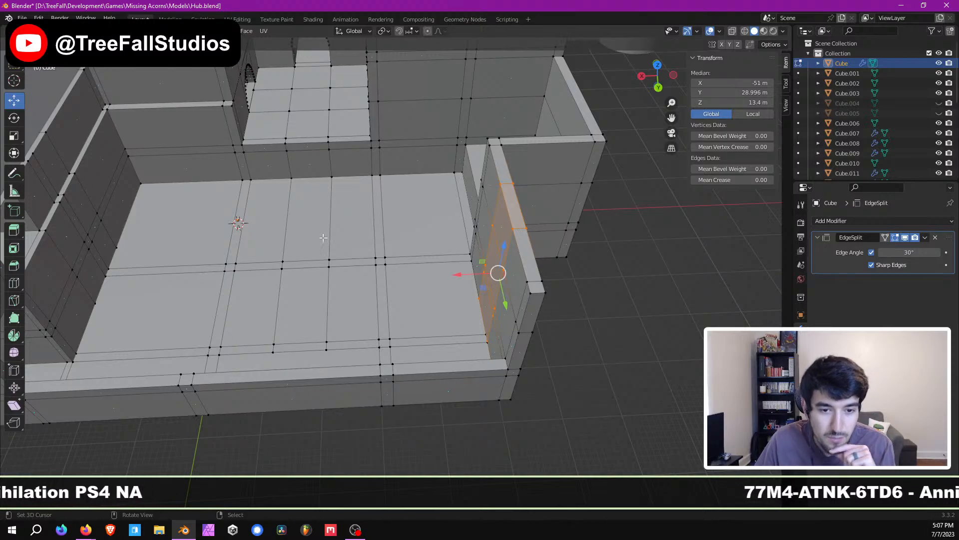
middle_drag(351, 287, 481, 243)
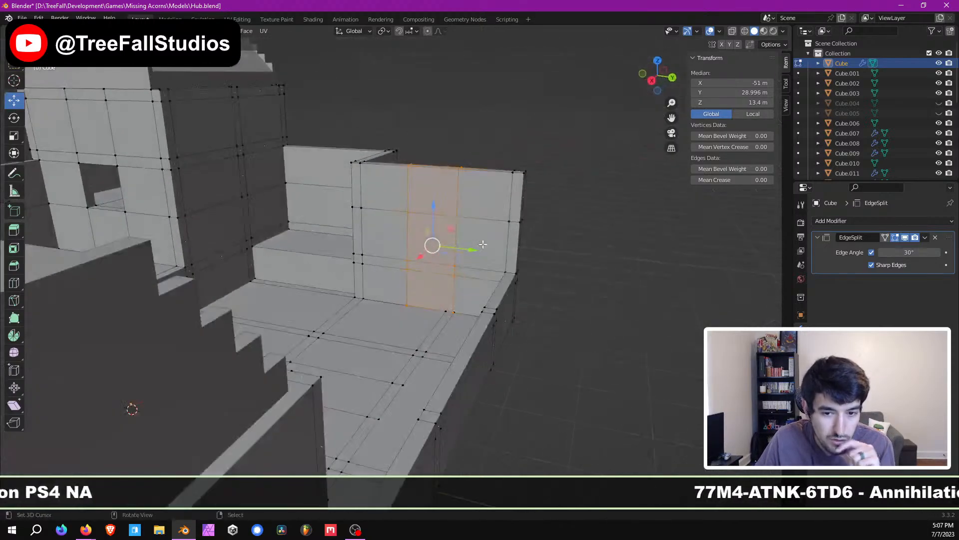
scroll(440, 265, up, 2)
middle_drag(419, 285, 428, 265)
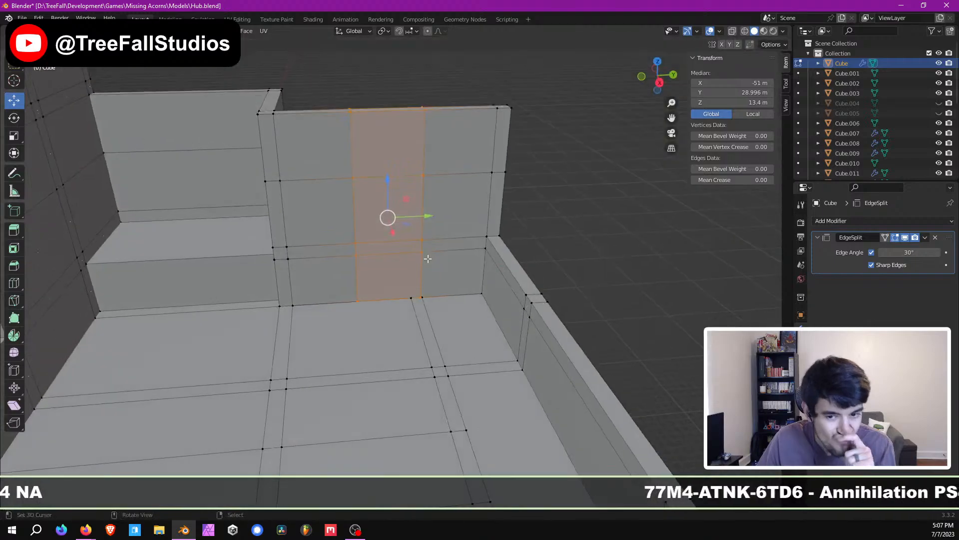
scroll(434, 249, up, 4)
right_click(459, 338)
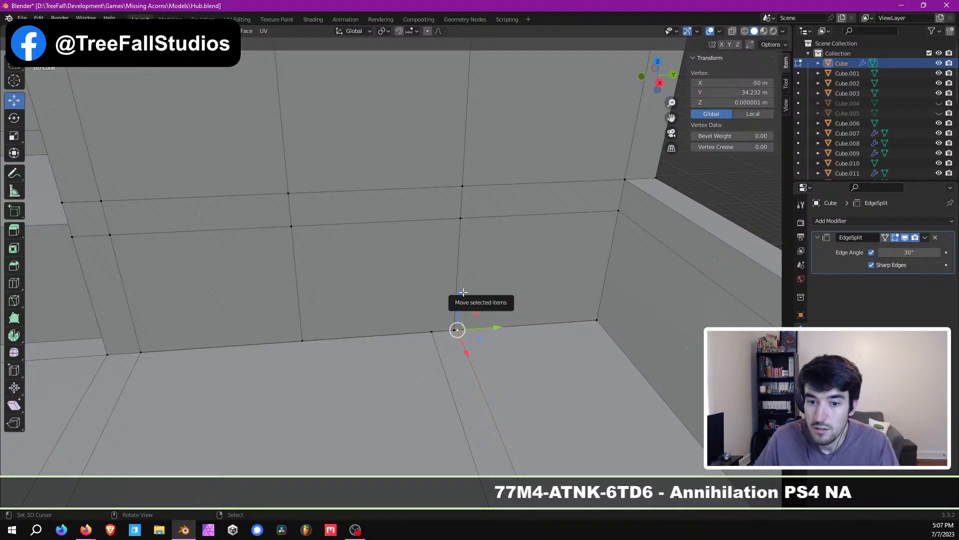
middle_drag(464, 292, 500, 285)
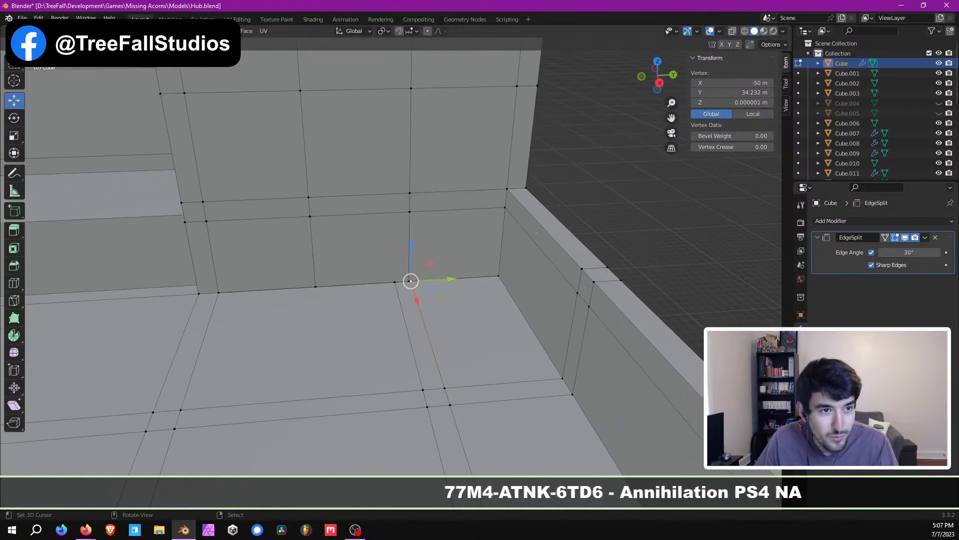
Step: Select the lengthwise floor edges starting at the end wall's new cut and extend the selection along the courtyard
alt+right_click(437, 323)
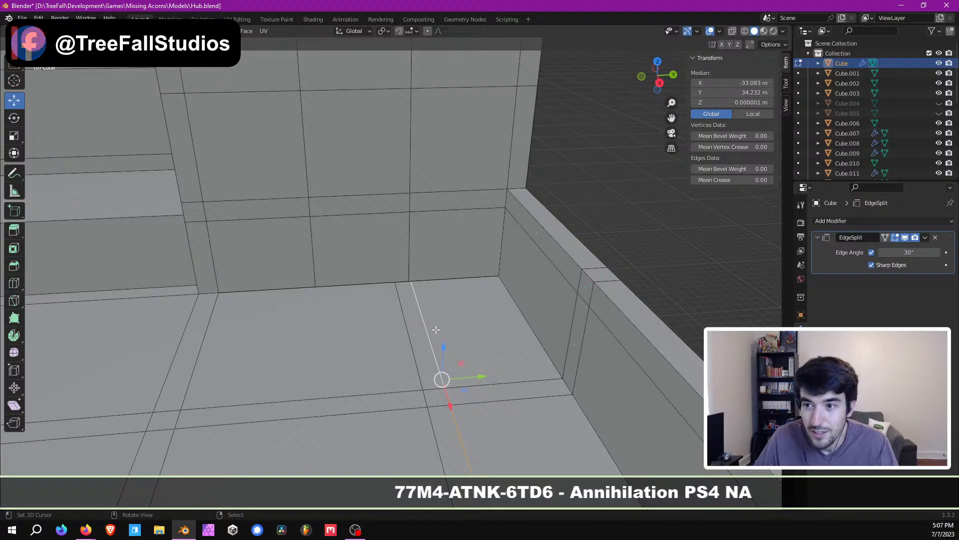
scroll(436, 328, down, 5)
middle_drag(437, 328, 249, 372)
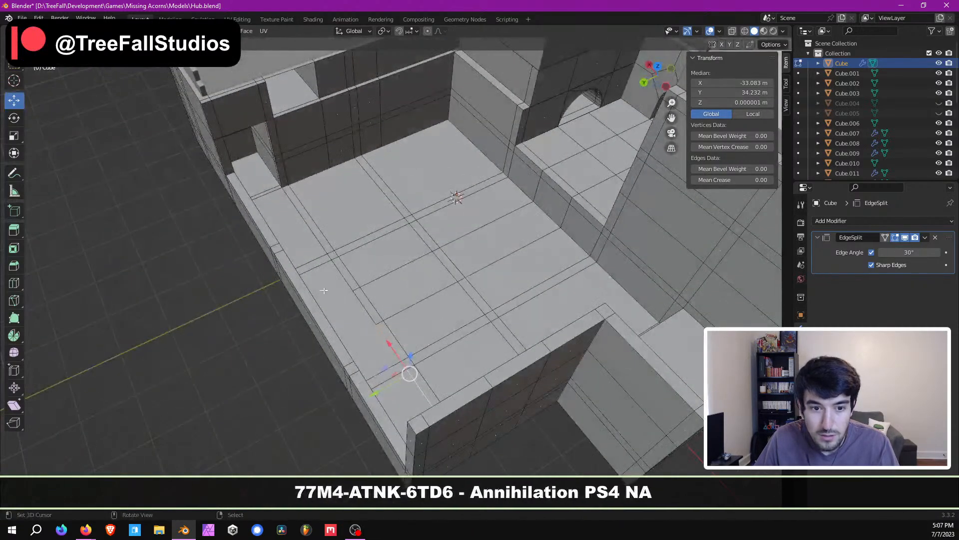
middle_drag(333, 255, 318, 224)
scroll(324, 255, up, 3)
middle_drag(327, 263, 398, 367)
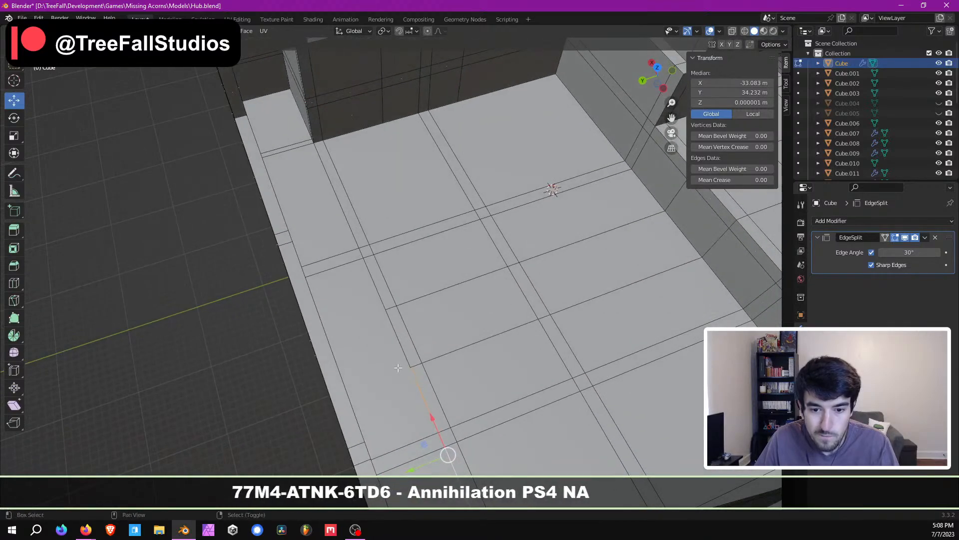
shift+click(365, 253)
shift+click(348, 217)
shift+middle_drag(348, 218, 460, 294)
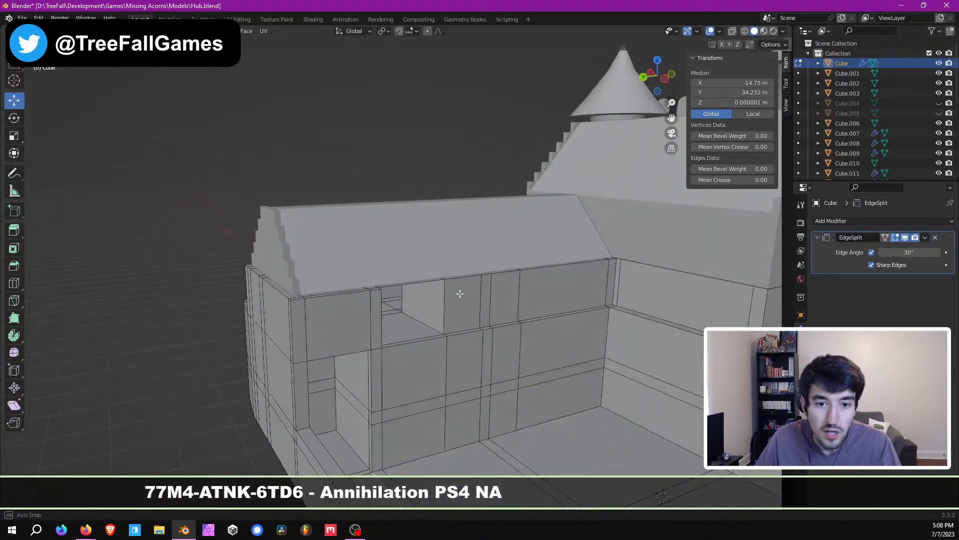
Step: Extend the edge selection up the corner of the doorway opening in the courtyard's opposite wall
scroll(450, 302, down, 3)
middle_drag(318, 384, 421, 385)
scroll(422, 385, down, 1)
shift+middle_drag(238, 371, 345, 322)
scroll(456, 355, up, 3)
middle_drag(486, 270, 369, 233)
scroll(371, 235, up, 2)
shift+middle_drag(394, 367, 402, 330)
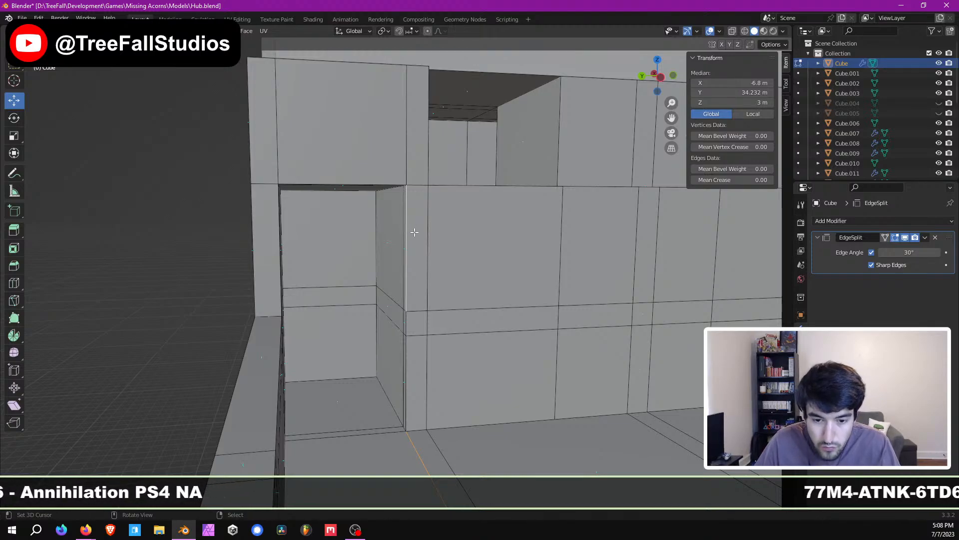
mouse_move(402, 269)
middle_down()
mouse_move(416, 268)
mouse_move(413, 281)
middle_up()
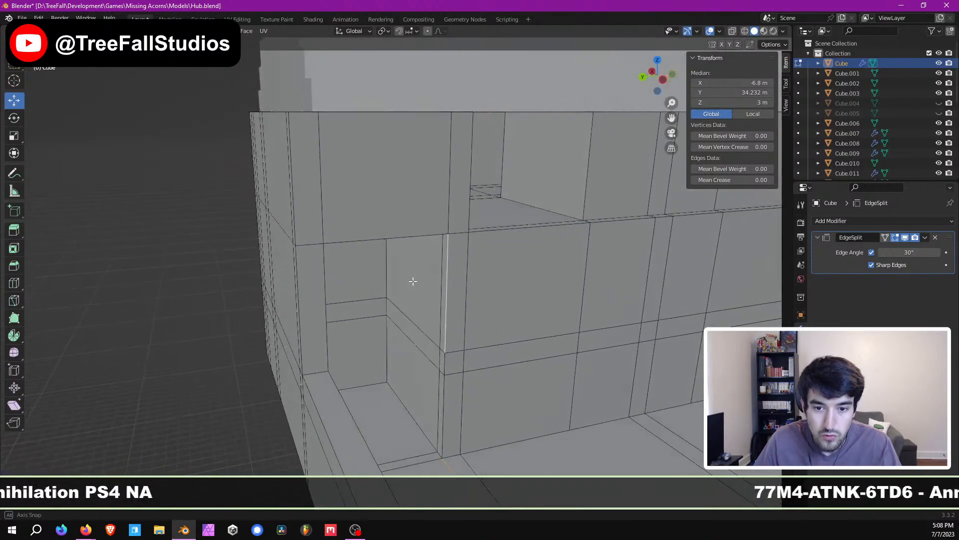
Step: Add the edges of the doorway opening's inner side face to the selection
shift+click(404, 308)
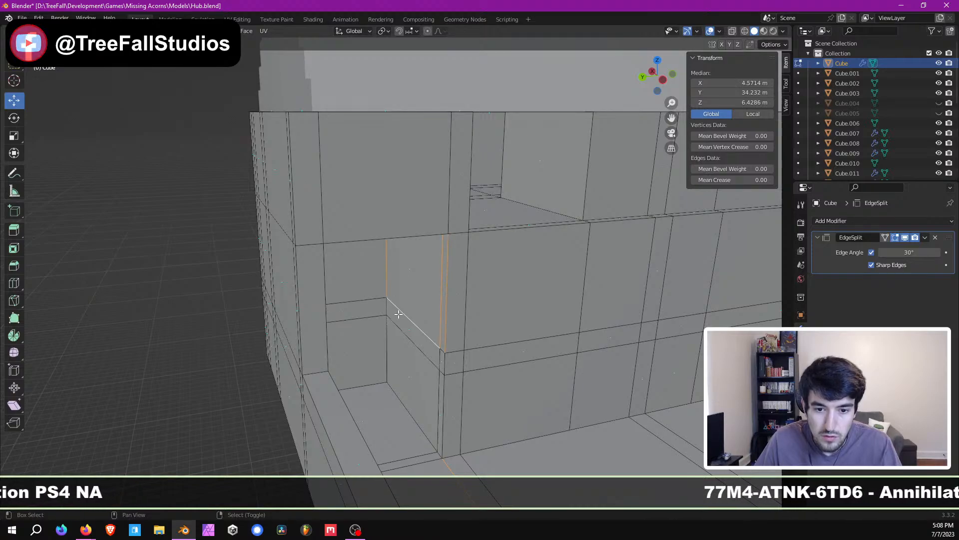
shift+click(389, 308)
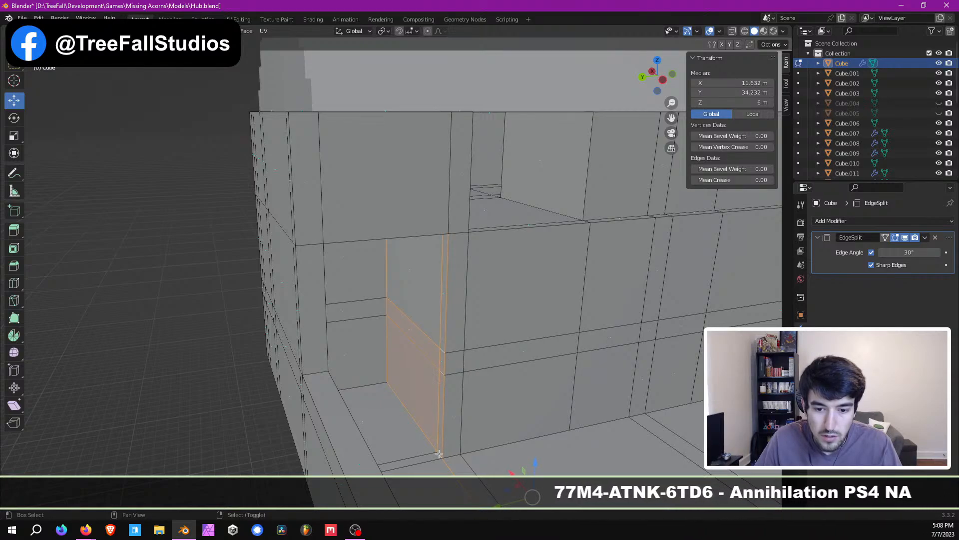
middle_drag(439, 454, 415, 301)
shift+click(389, 235)
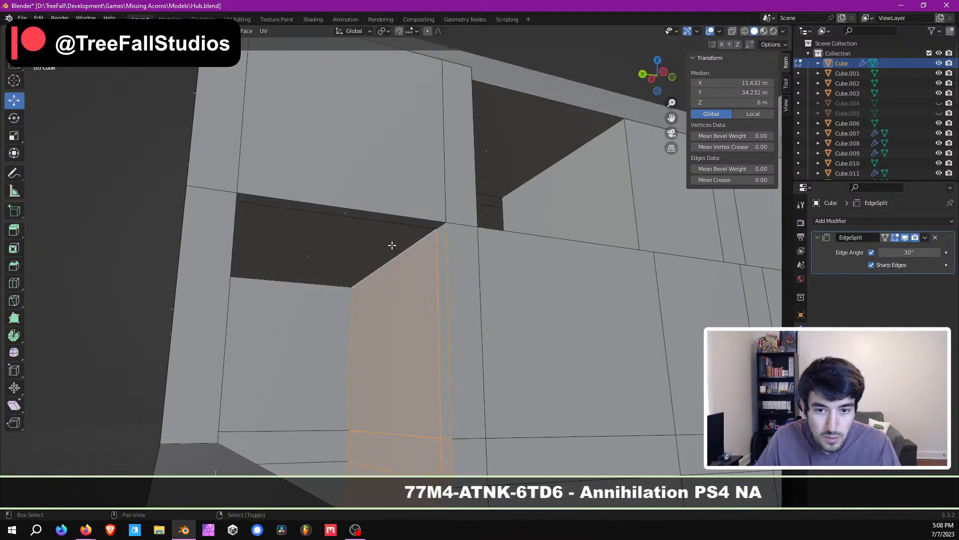
Step: Add the vertical wall edges above the doorway opening to the selection and check the wall's outer side
middle_drag(442, 239, 334, 283)
click(313, 250)
middle_drag(313, 250, 325, 275)
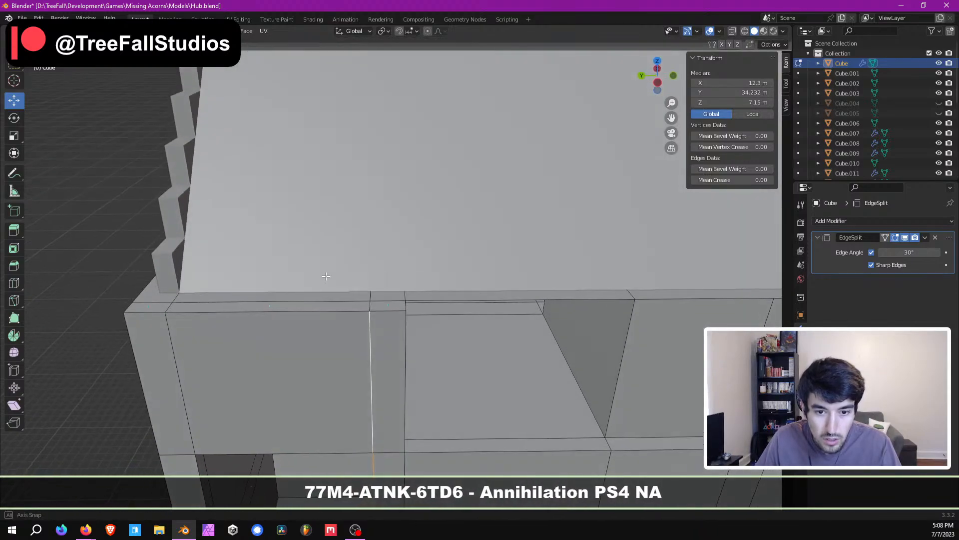
middle_drag(370, 299, 539, 348)
scroll(413, 263, up, 2)
scroll(417, 265, down, 4)
middle_drag(297, 336, 390, 314)
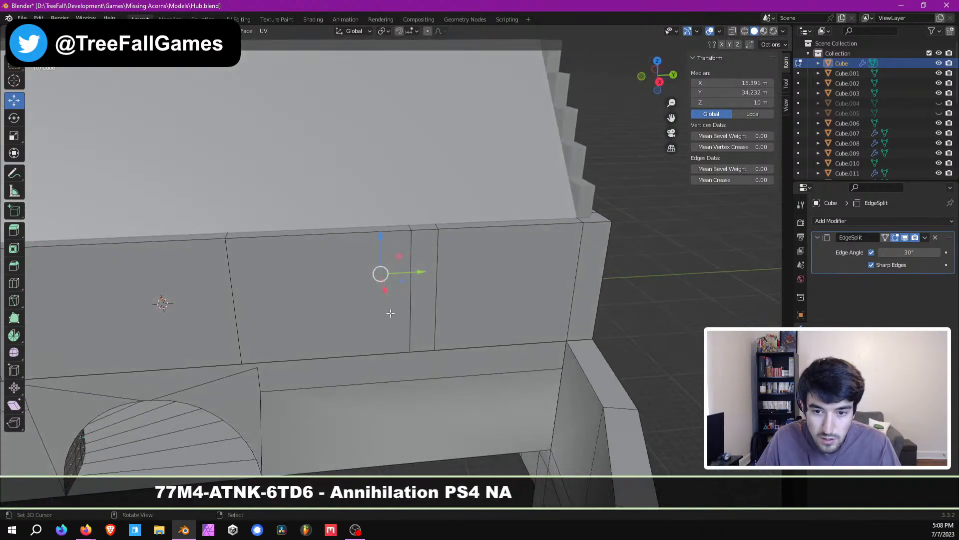
Step: Use wireframe shading to add the remaining hidden edges along the same line inside the roofed building to the selection
key(shift+z)
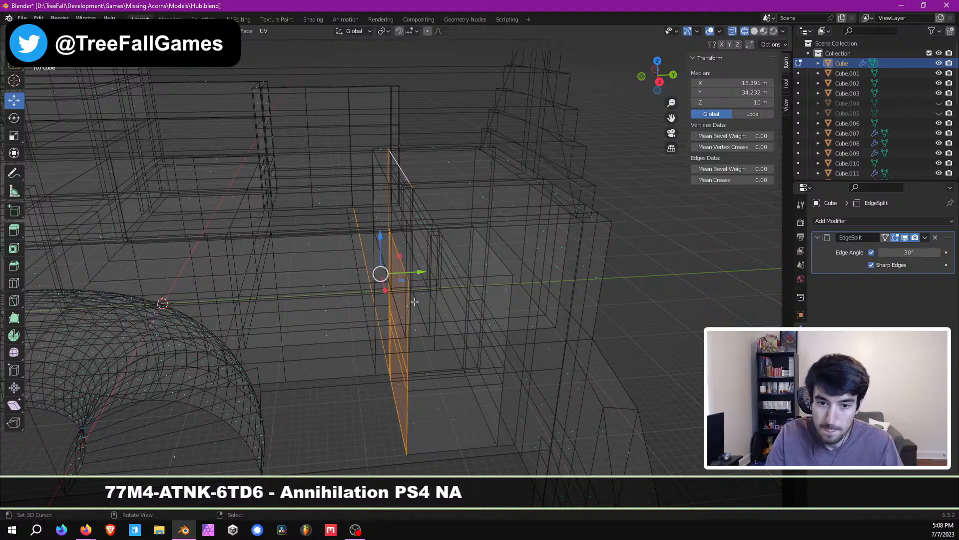
middle_drag(385, 274, 424, 295)
key(z)
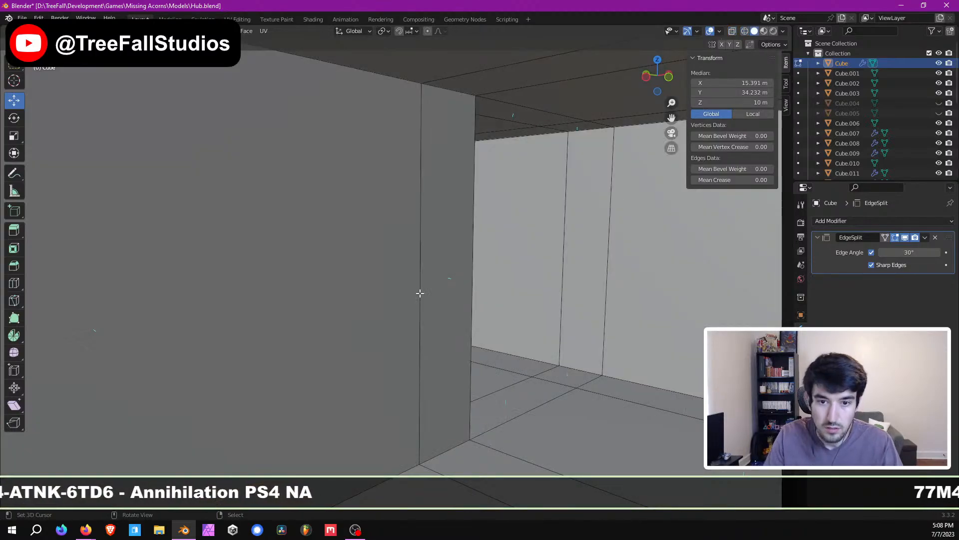
middle_drag(384, 284, 416, 294)
key(z)
key(4)
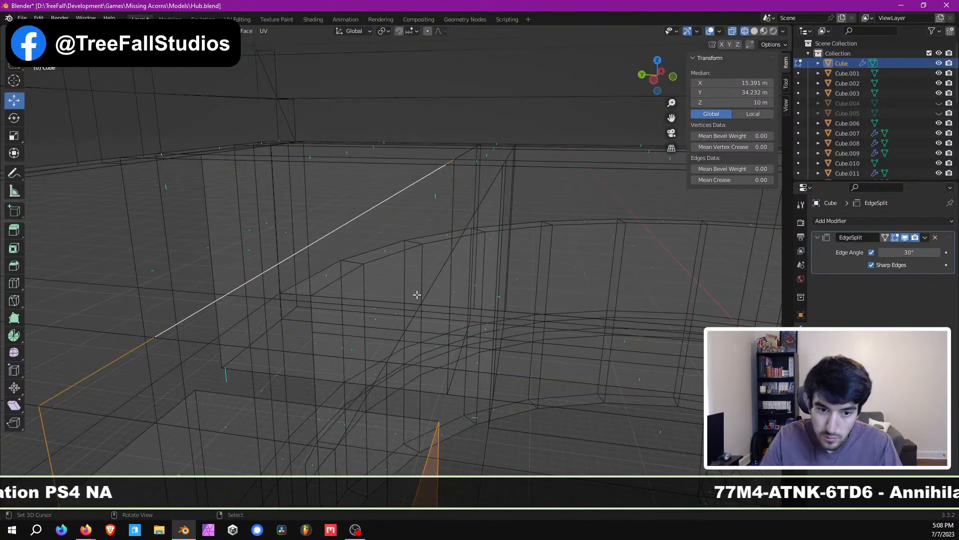
middle_drag(409, 212, 429, 299)
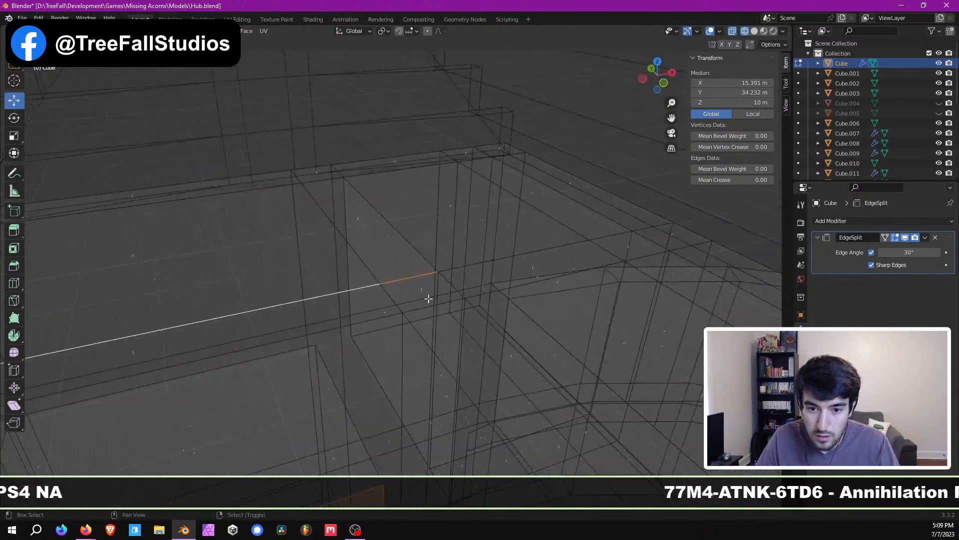
shift+middle_drag(522, 287, 454, 262)
Step: Return to solid shading and set the selected edge line's median Y to 34 m
key(z)
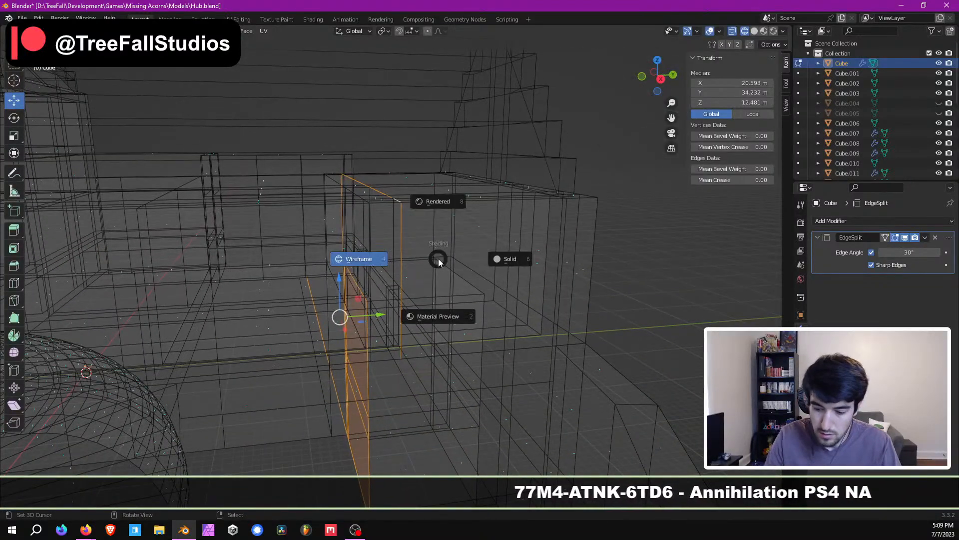
key(6)
scroll(433, 283, down, 4)
mouse_move(437, 310)
middle_down()
mouse_move(293, 278)
mouse_move(380, 309)
mouse_move(417, 369)
mouse_move(339, 326)
mouse_move(412, 296)
mouse_move(454, 308)
mouse_move(430, 275)
mouse_move(433, 323)
middle_up()
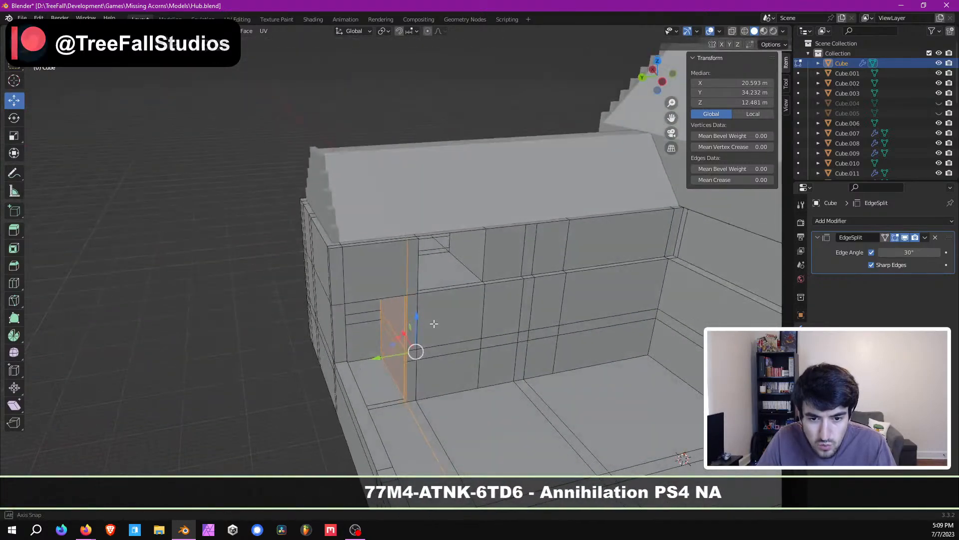
shift+middle_drag(492, 353, 539, 350)
shift+middle_drag(669, 456, 435, 310)
mouse_move(483, 361)
middle_down()
mouse_move(507, 360)
mouse_move(529, 327)
middle_up()
mouse_move(489, 299)
middle_down()
mouse_move(525, 319)
mouse_move(552, 319)
middle_up()
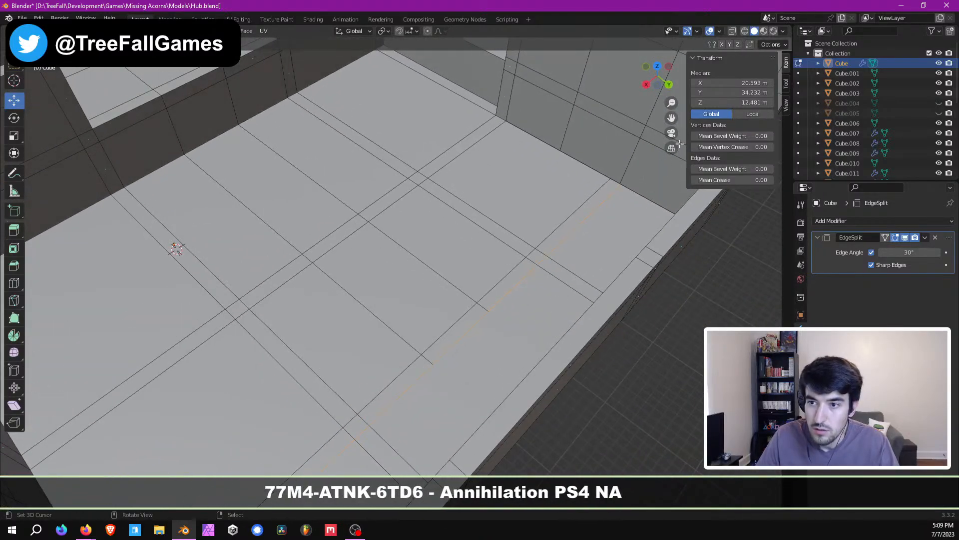
click(743, 91)
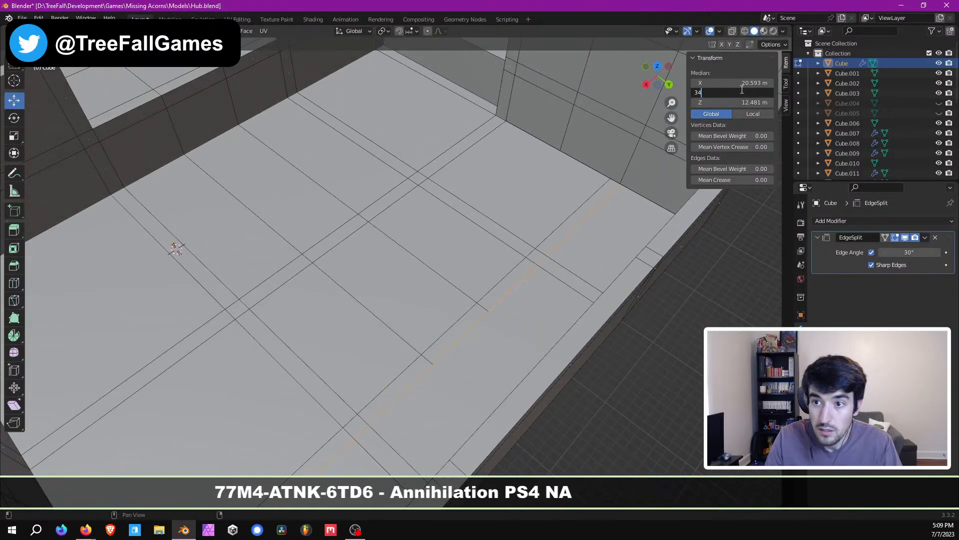
text(34)
key(Return)
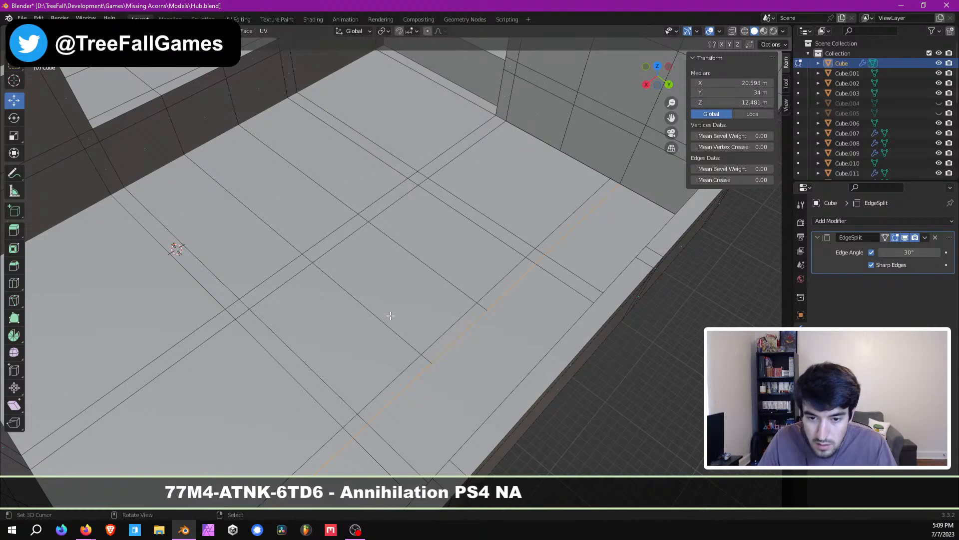
Step: Flatten the selected floor and wall edge line by scaling it to 0 along the Y axis
middle_drag(391, 315, 453, 347)
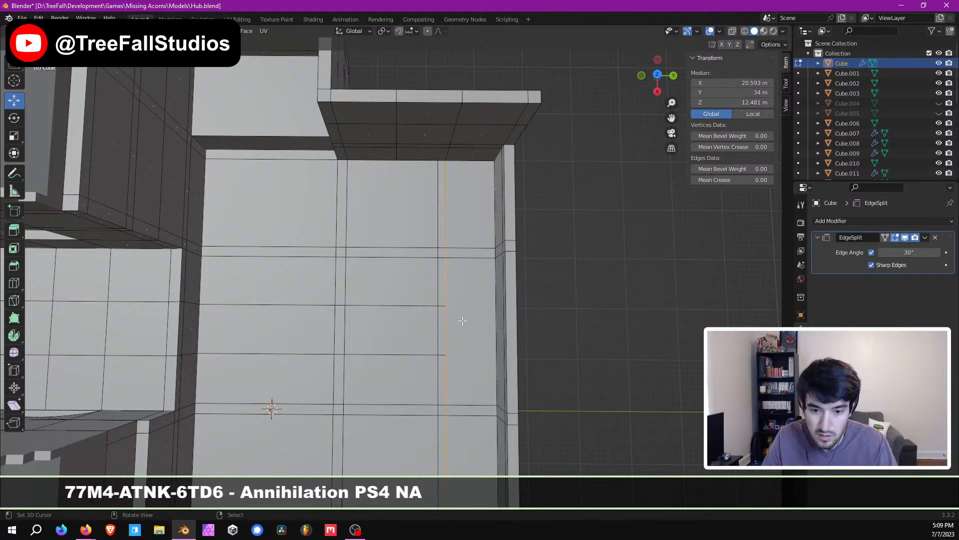
key(s)
key(y)
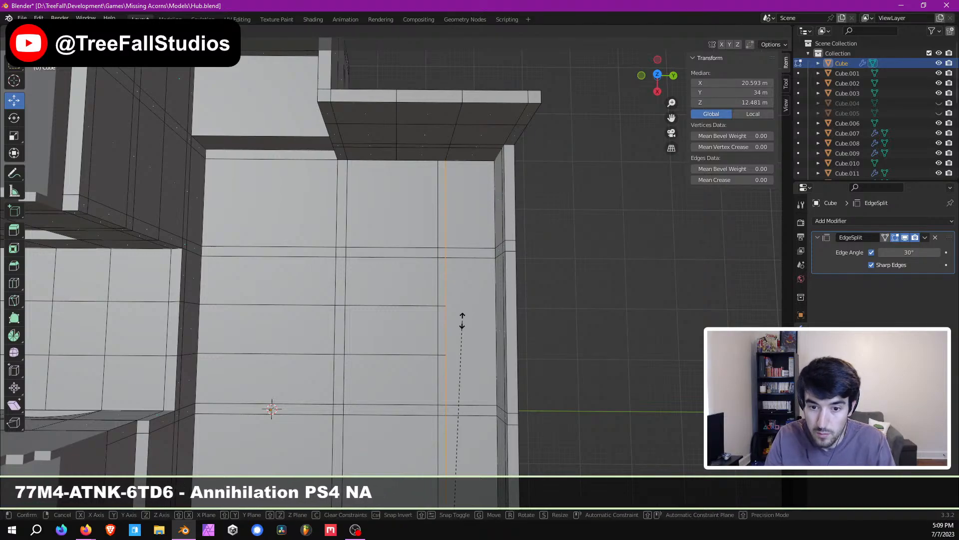
key(0)
key(Return)
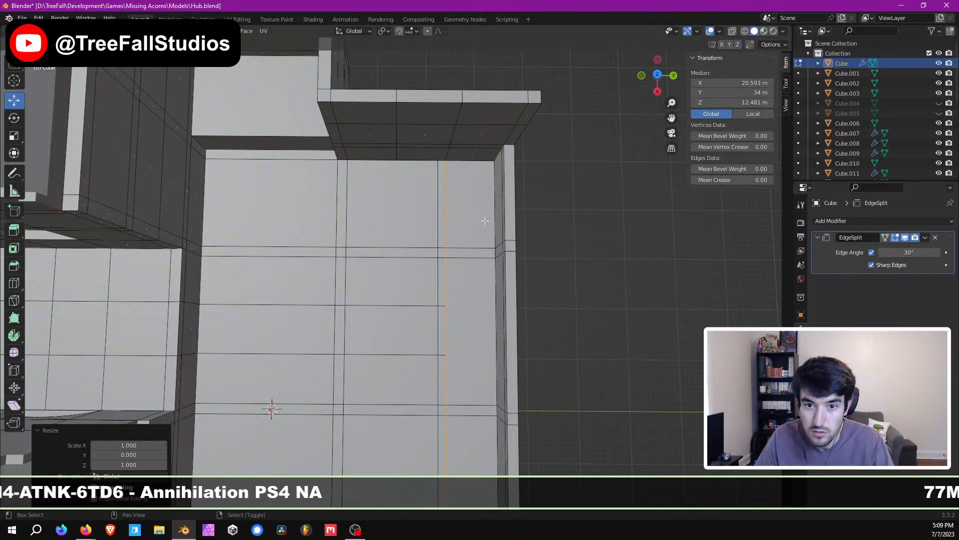
Step: Select the vertical edge line on the courtyard's end wall and set its median Y to 34 m
shift+middle_drag(485, 220, 421, 218)
alt+right_click(399, 189)
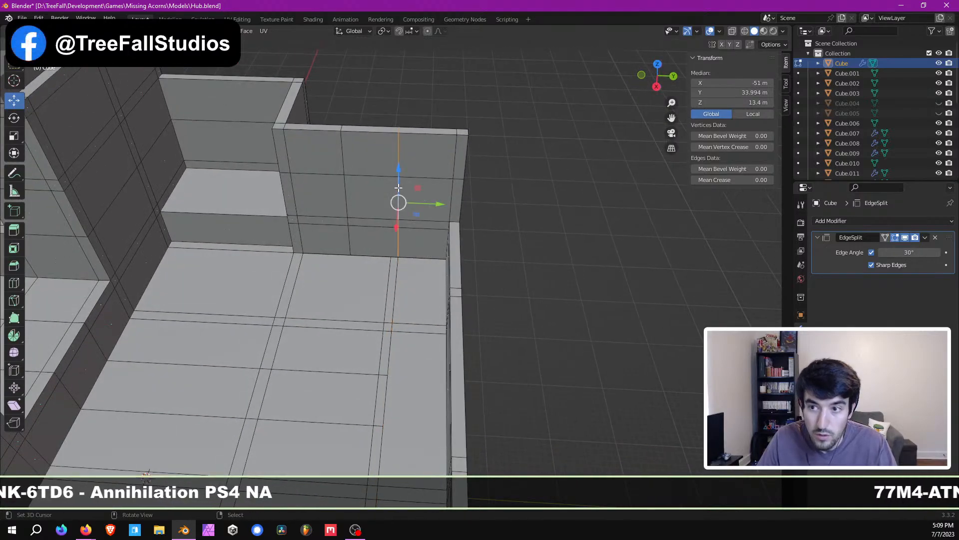
text(3)
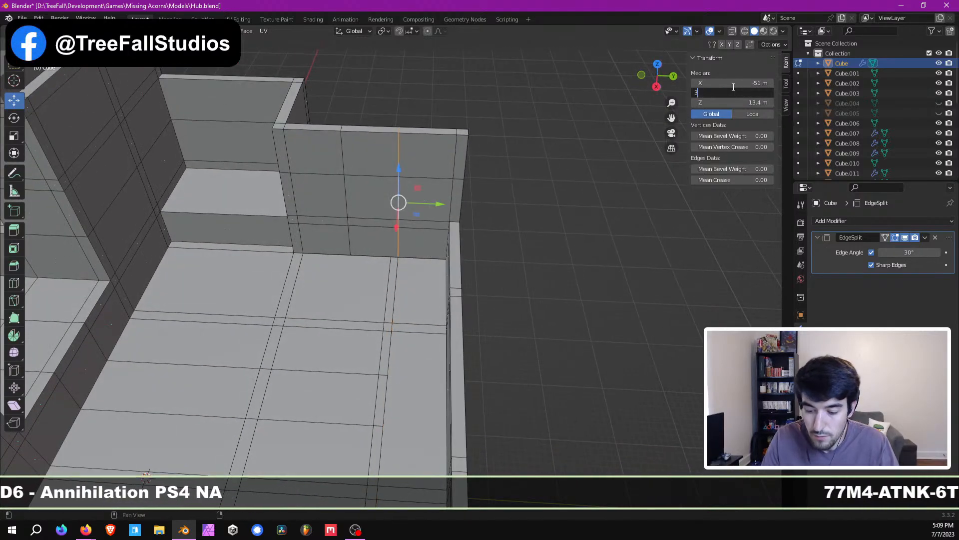
text(8)
key(Return)
Step: Select the whole mesh and merge its duplicate vertices by distance
key(a)
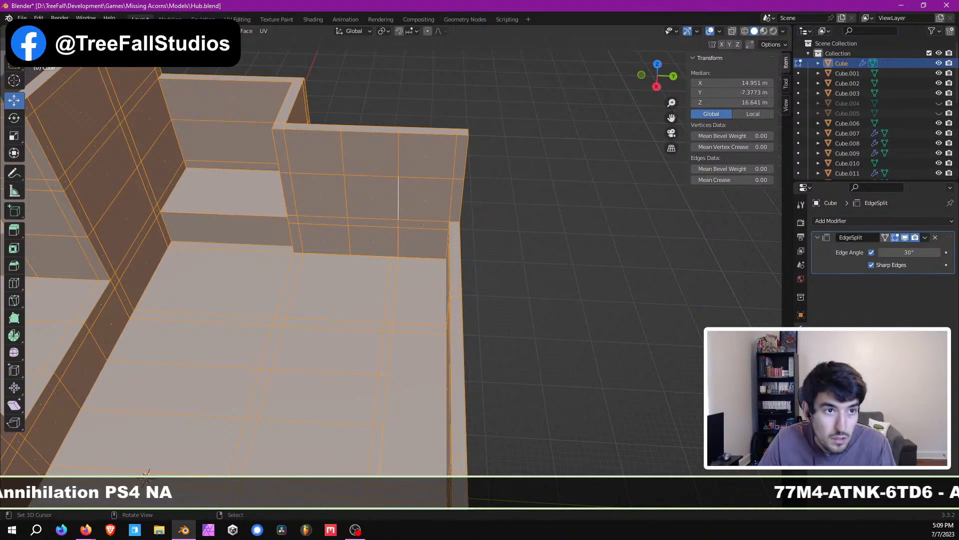
click(183, 31)
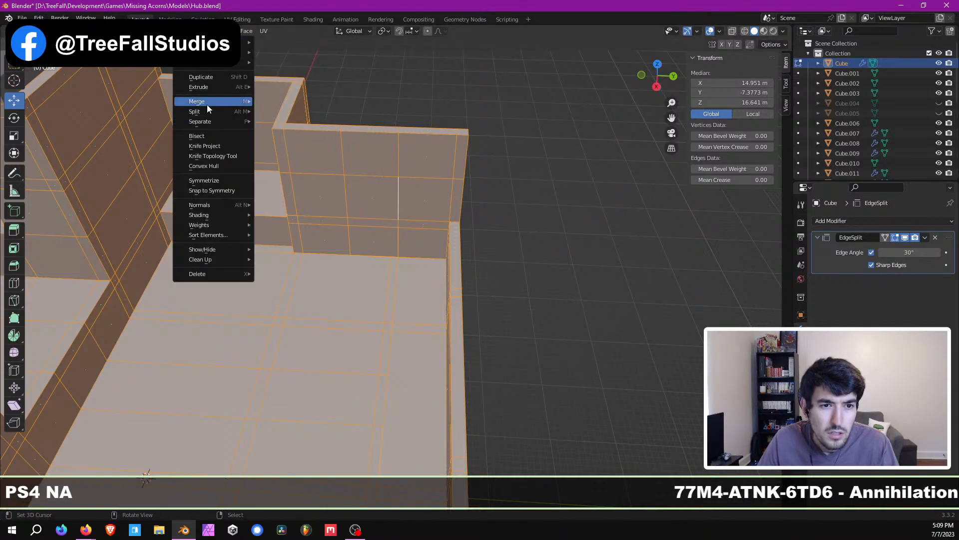
mouse_move(206, 101)
click(279, 131)
scroll(437, 242, up, 3)
scroll(437, 243, up, 2)
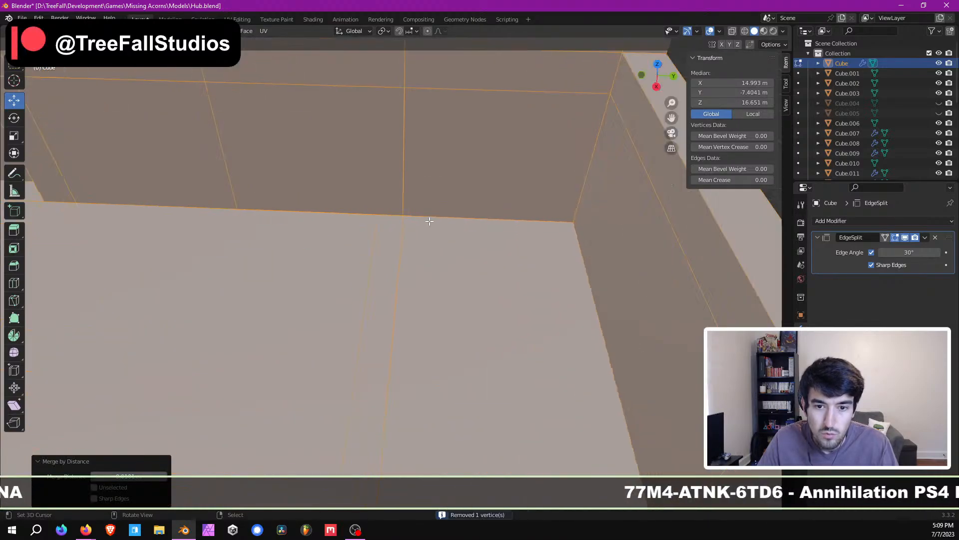
Step: Test the merge by moving the floor vertex at the foot of the end wall's edge line, and undo the move
click(399, 209)
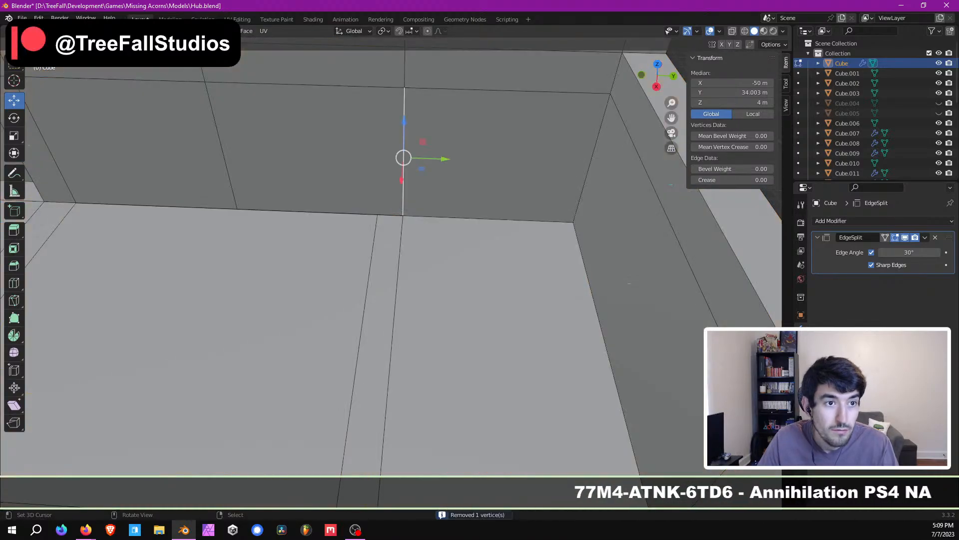
key(1)
right_click(412, 210)
drag(438, 217, 505, 219)
key(ctrl+z)
Step: Clear the selection and examine where the floor's edge lines meet the courtyard's end wall and low side wall
scroll(467, 231, down, 5)
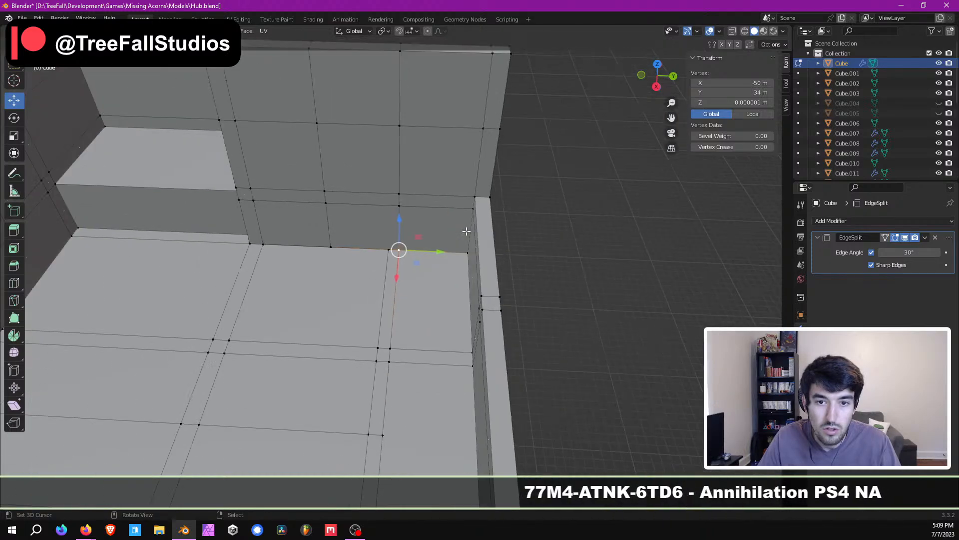
scroll(467, 222, down, 4)
shift+middle_drag(467, 221, 415, 291)
key(alt+a)
scroll(462, 300, up, 2)
scroll(496, 322, down, 2)
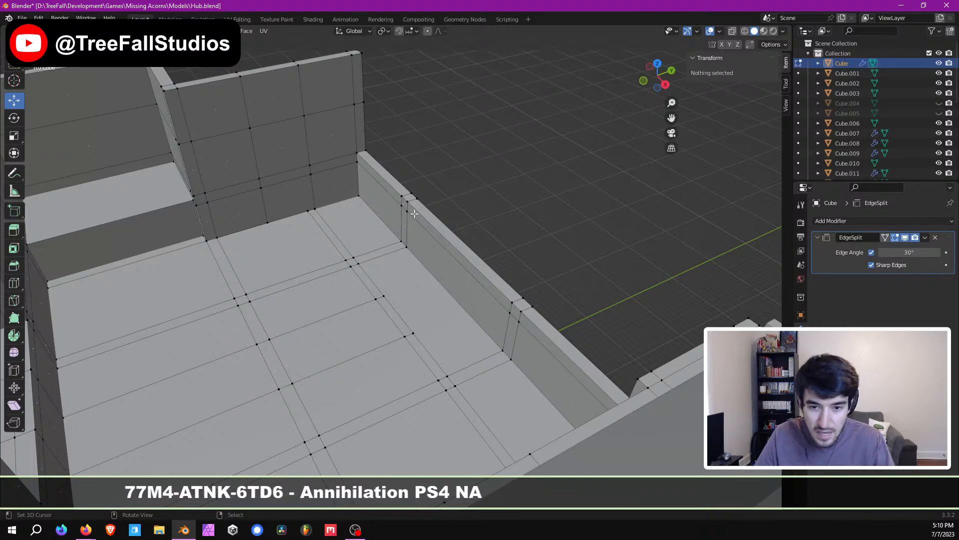
shift+middle_drag(397, 241, 391, 321)
scroll(398, 206, up, 4)
scroll(333, 207, down, 3)
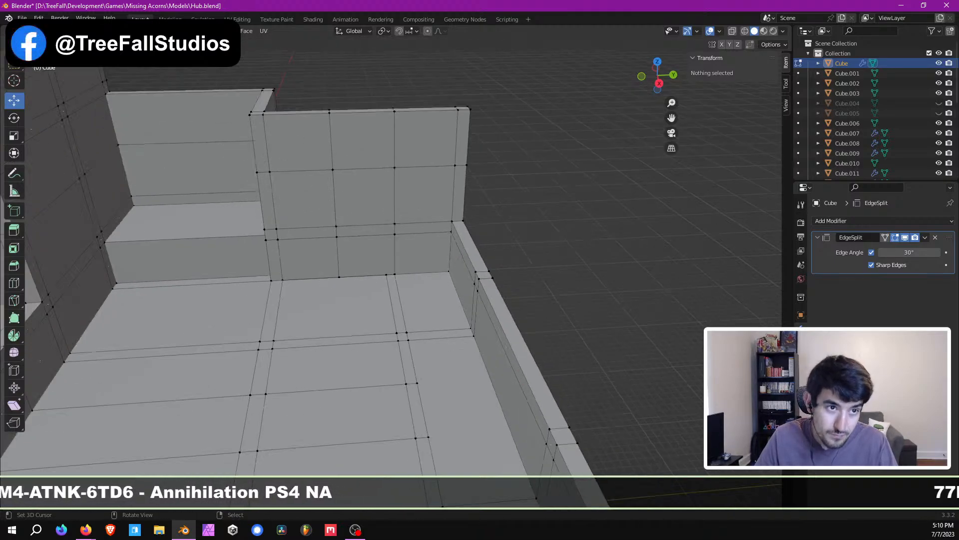
Step: Select the floor edge line next to the aligned one as a loop and trace it across the courtyard
key(2)
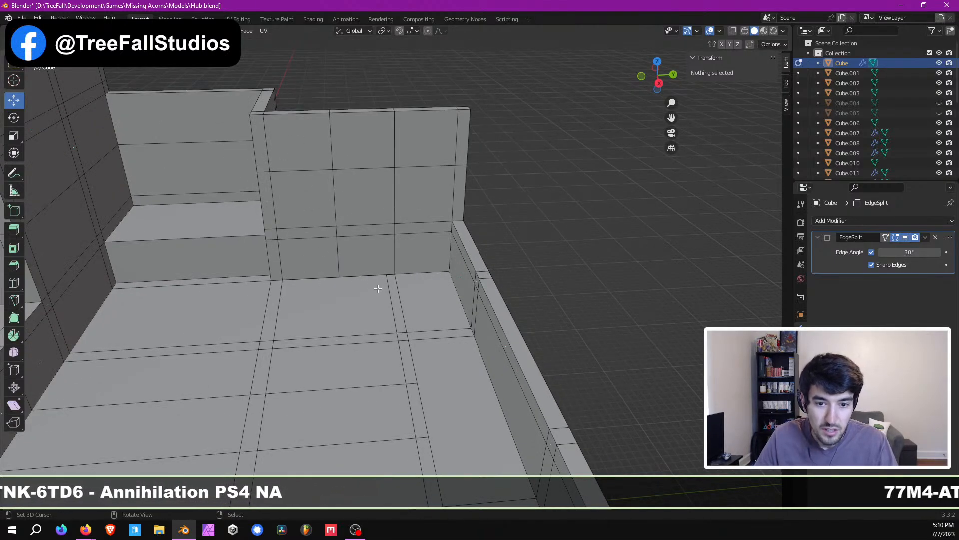
click(383, 281)
alt+click(399, 353)
middle_drag(399, 353, 527, 316)
scroll(527, 316, down, 2)
middle_drag(449, 307, 577, 215)
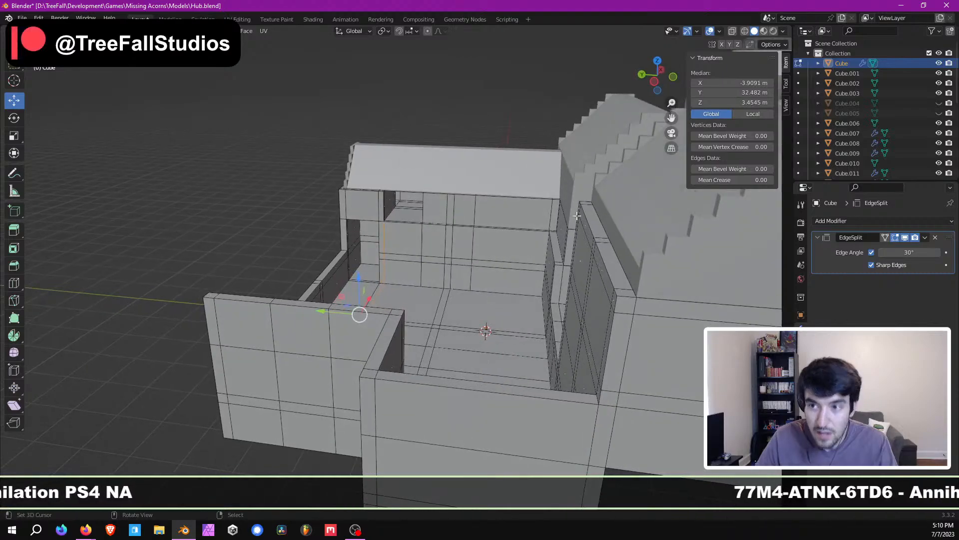
Step: Examine the whole castle from outside and leave mesh editing
middle_drag(475, 194, 401, 263)
scroll(411, 276, down, 4)
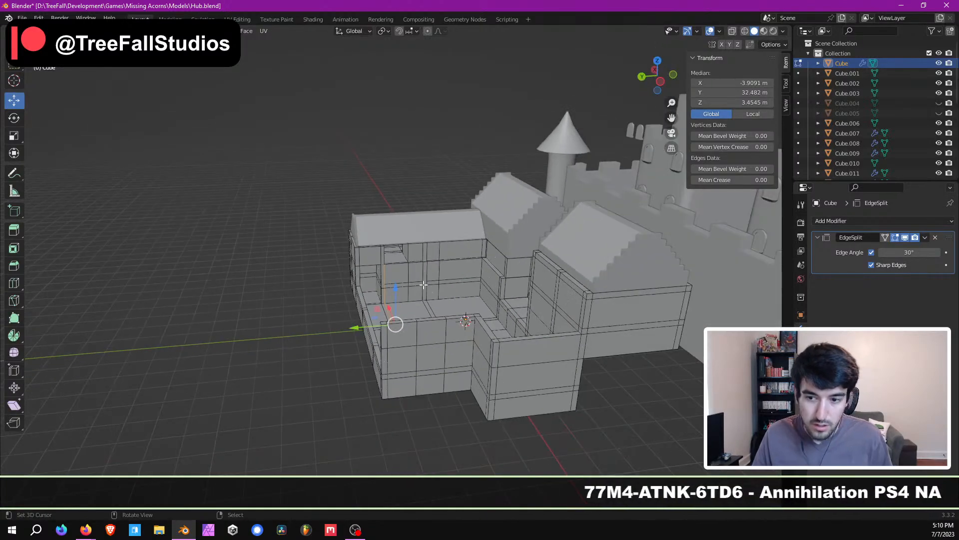
scroll(423, 284, down, 2)
middle_drag(450, 278, 524, 274)
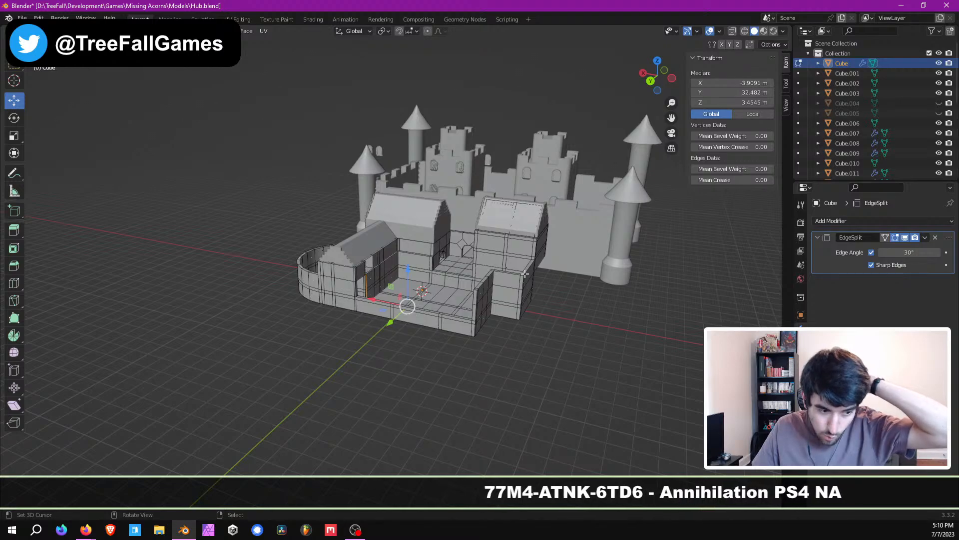
middle_drag(484, 261, 492, 256)
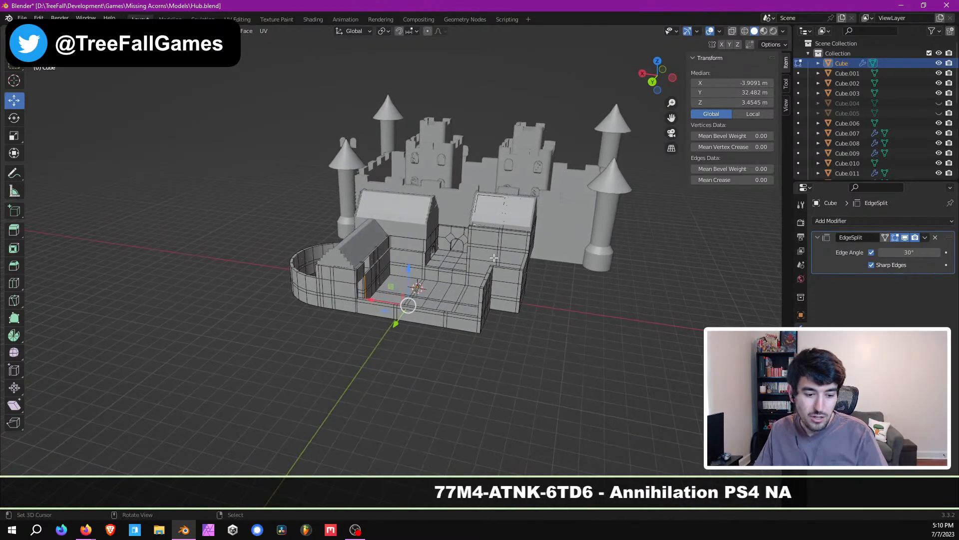
key(Tab)
key(grave)
key(Escape)
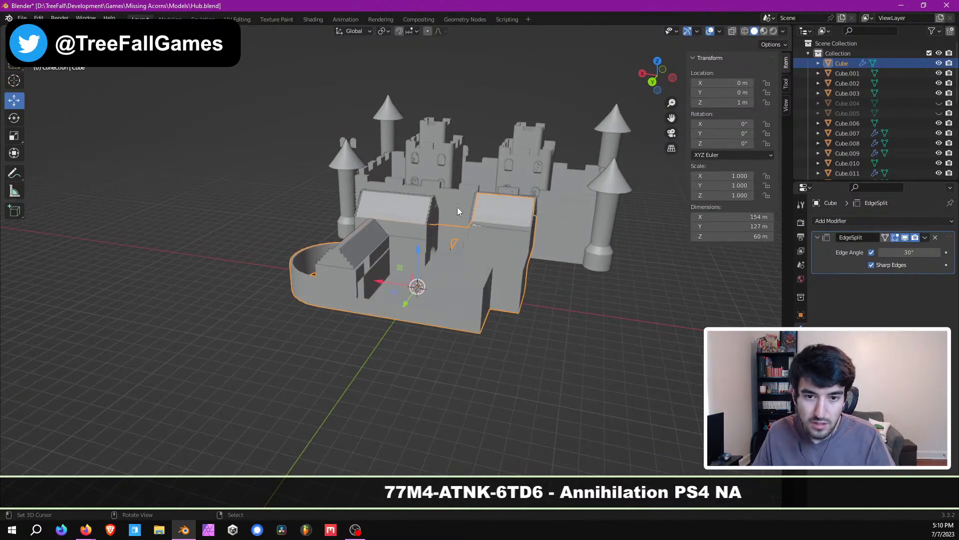
Step: Deselect everything and examine the courtyard, the roofed buildings and their position against the castle wall
middle_drag(457, 207, 454, 272)
scroll(454, 273, up, 5)
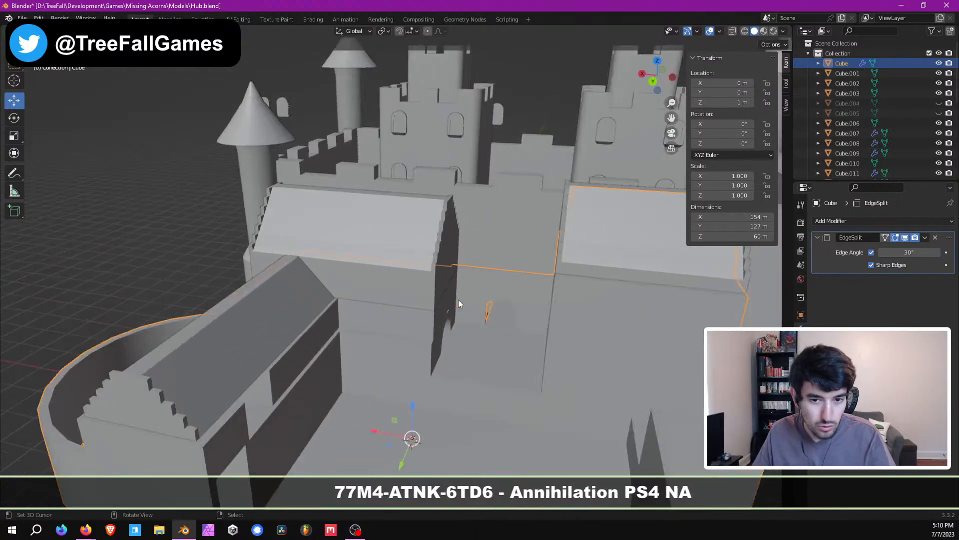
key(alt+a)
scroll(458, 215, down, 1)
shift+middle_drag(464, 312, 511, 208)
scroll(482, 236, down, 2)
scroll(469, 253, up, 4)
shift+middle_drag(469, 253, 389, 324)
scroll(448, 300, down, 4)
scroll(388, 324, up, 3)
shift+middle_drag(495, 215, 392, 213)
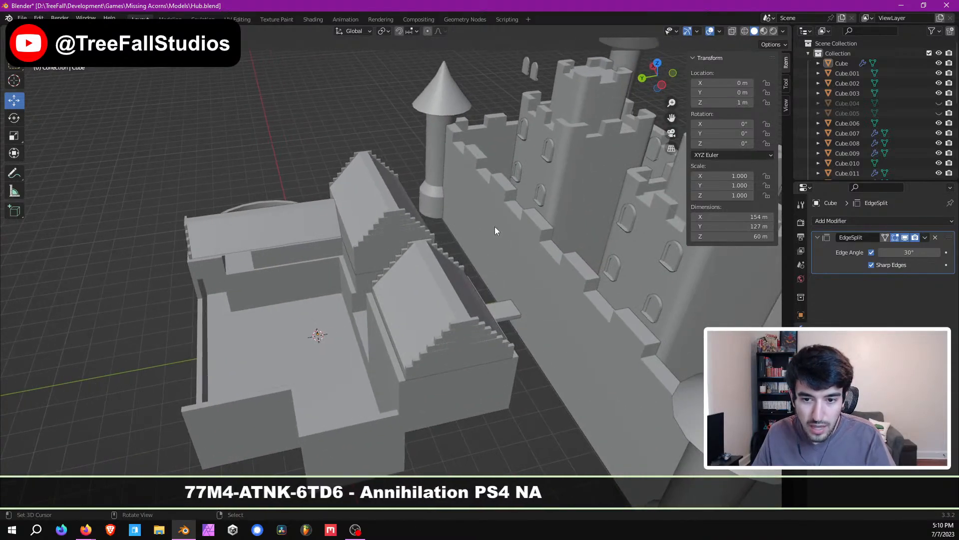
Step: Examine the arched doorways and the window opening in the passage between the two tall roofed buildings
middle_drag(556, 324, 634, 283)
scroll(420, 366, up, 4)
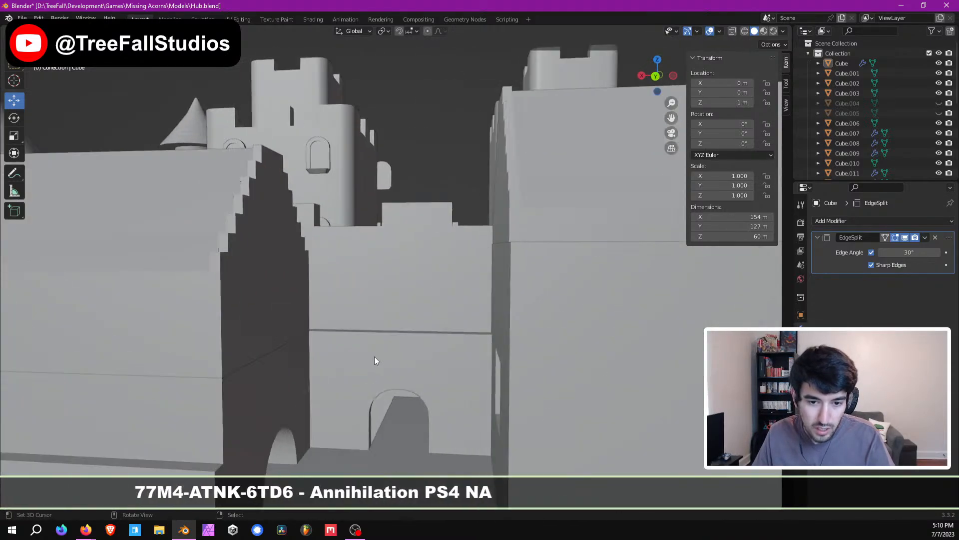
shift+middle_drag(375, 360, 442, 346)
scroll(455, 323, down, 3)
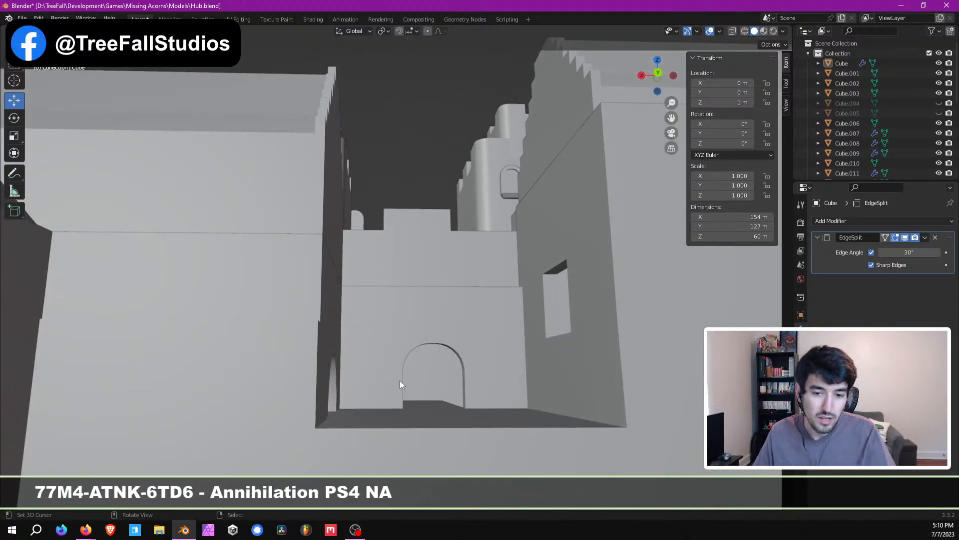
middle_drag(435, 338, 389, 387)
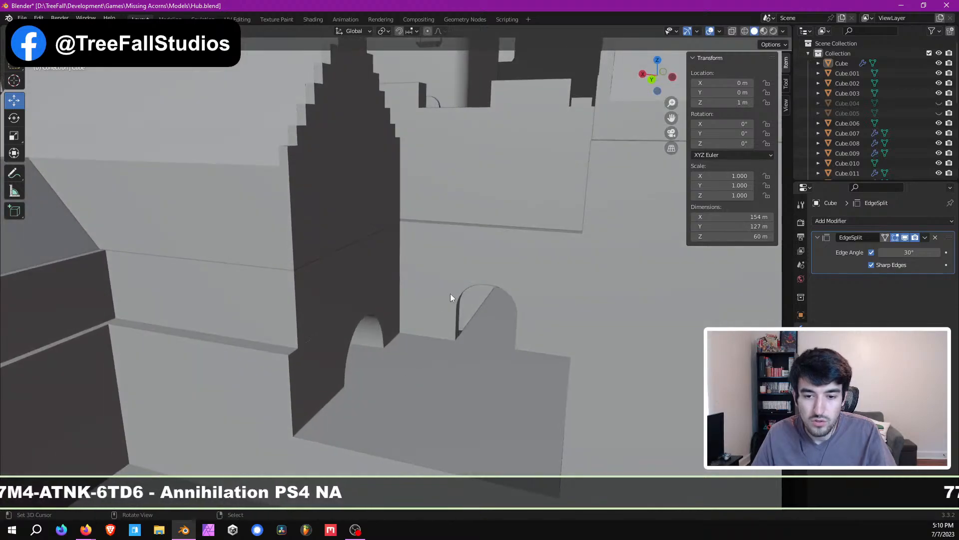
scroll(476, 339, down, 5)
shift+middle_drag(475, 339, 522, 389)
scroll(289, 394, down, 4)
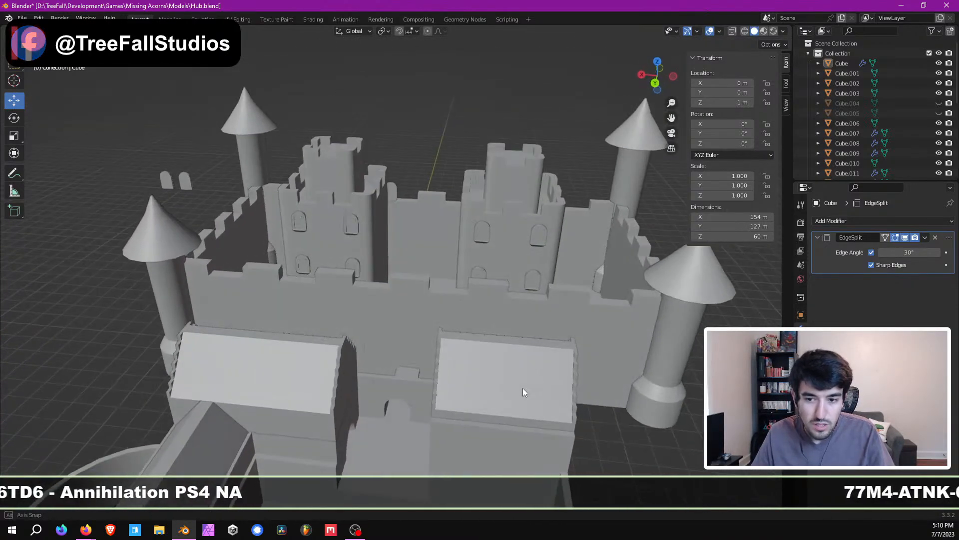
Step: Examine the castle's towers and battlements, and return to mesh editing at the foot of the courtyard's end wall
middle_drag(207, 260, 142, 363)
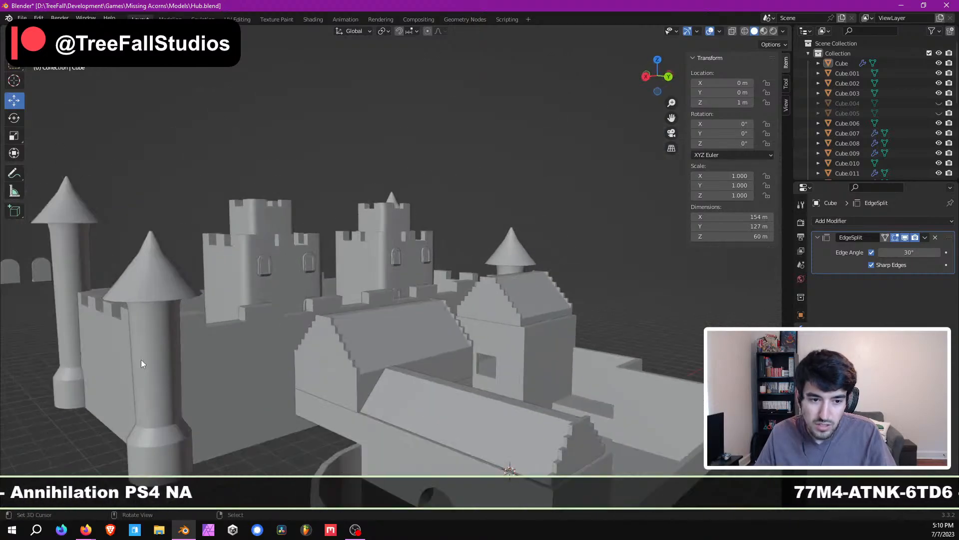
middle_drag(548, 259, 343, 301)
scroll(344, 301, up, 3)
middle_drag(418, 319, 381, 277)
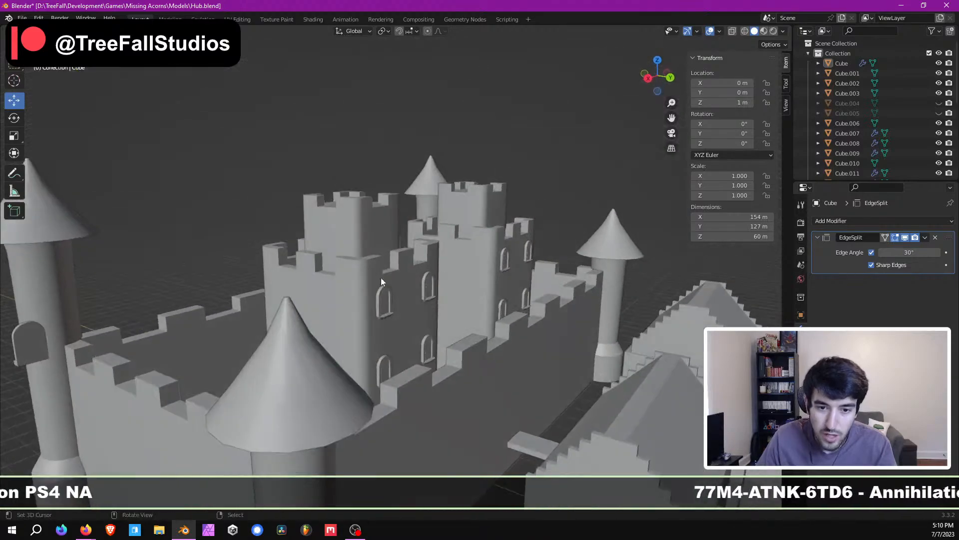
middle_drag(398, 403, 414, 211)
key(Tab)
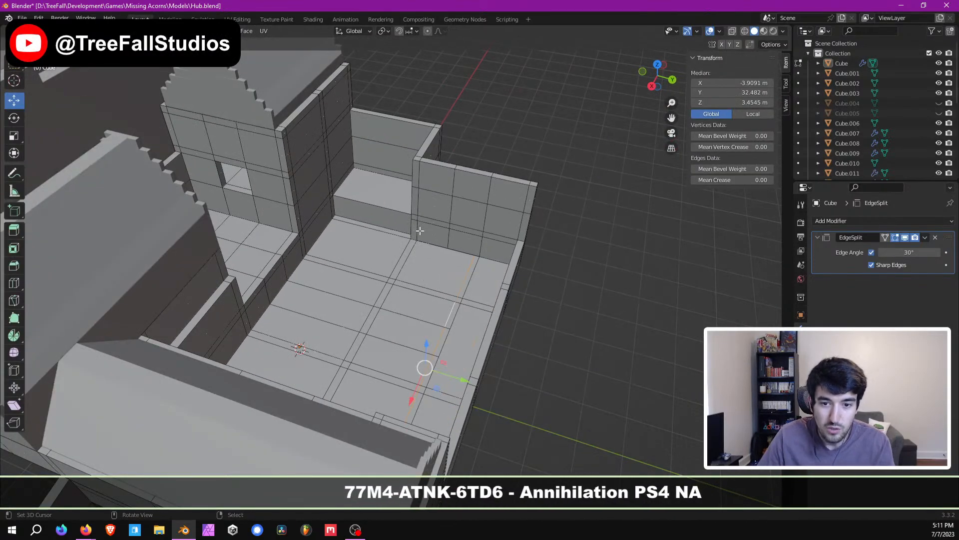
scroll(419, 231, up, 5)
shift+middle_drag(454, 205, 407, 233)
Step: Try moving the floor edge at the base of the end wall along the X axis, and undo the move
right_click(360, 263)
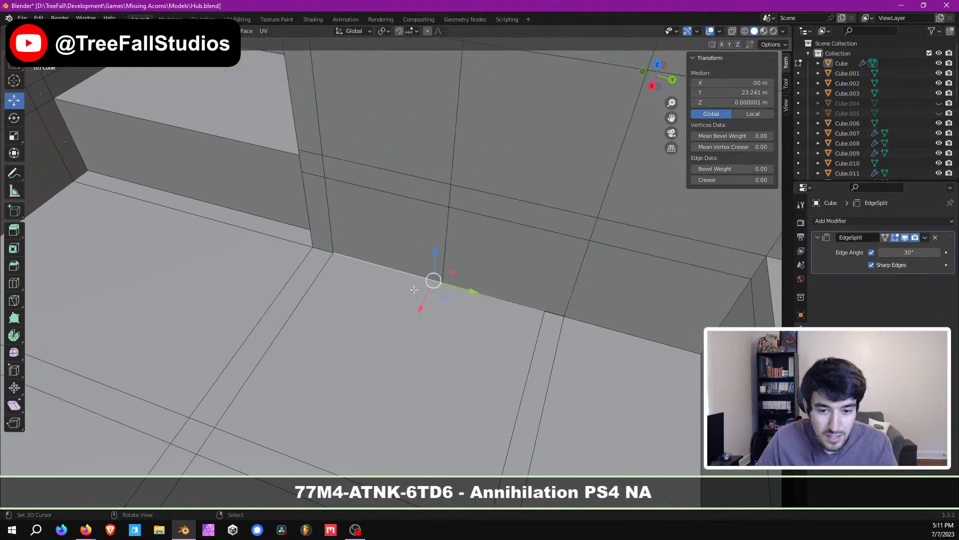
key(g)
key(x)
drag(461, 227, 450, 258)
key(ctrl+z)
middle_drag(452, 265, 425, 335)
scroll(425, 335, down, 8)
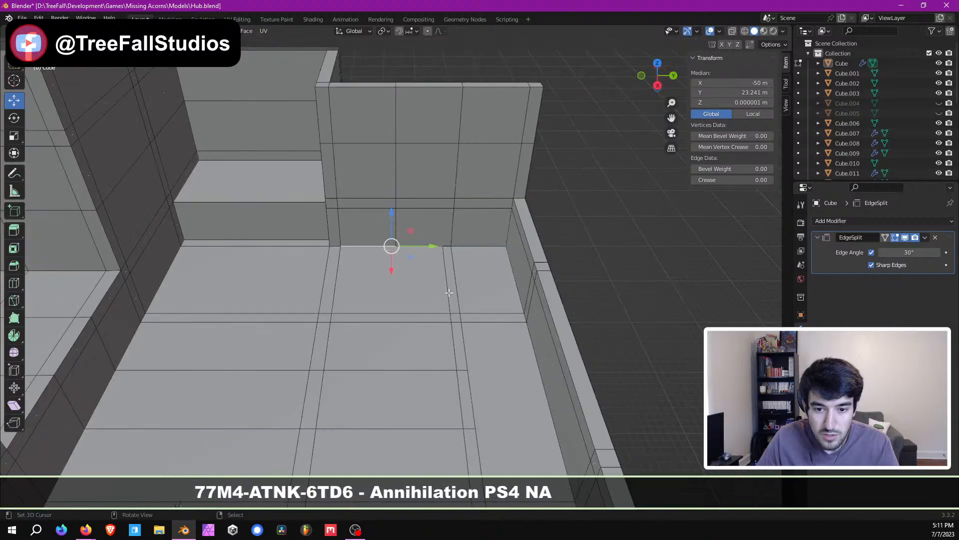
Step: Move the end wall's middle vertical edge line 7 m along the Y axis and save the file
scroll(408, 309, up, 5)
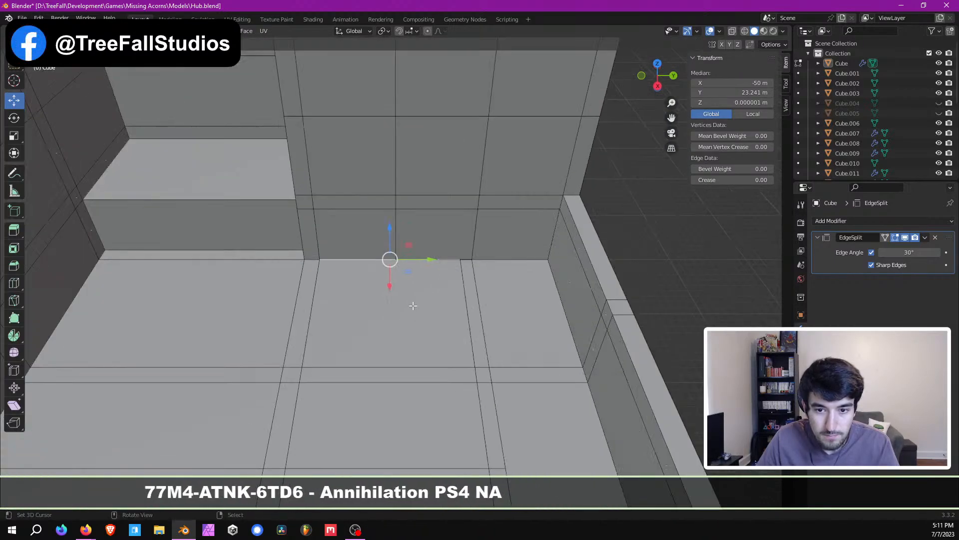
alt+click(396, 226)
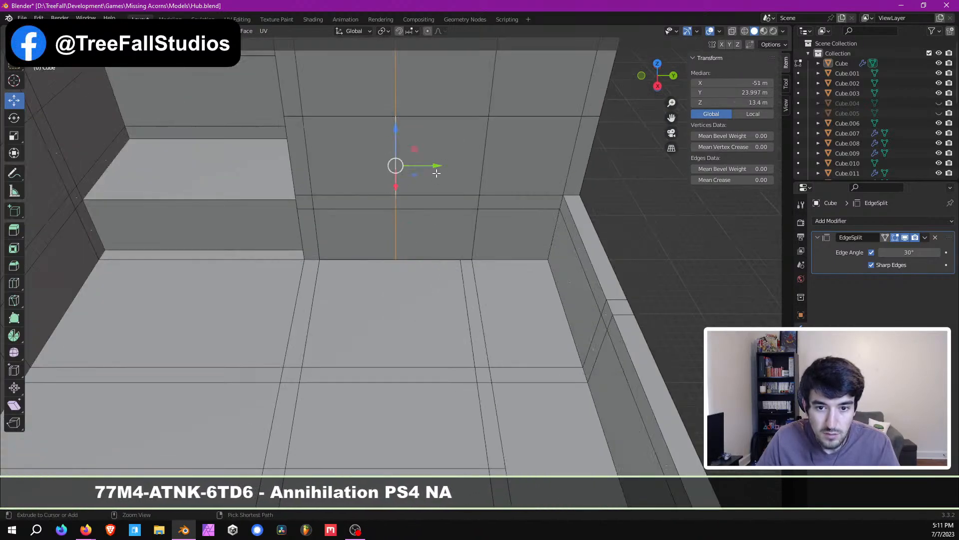
drag(438, 168, 487, 170)
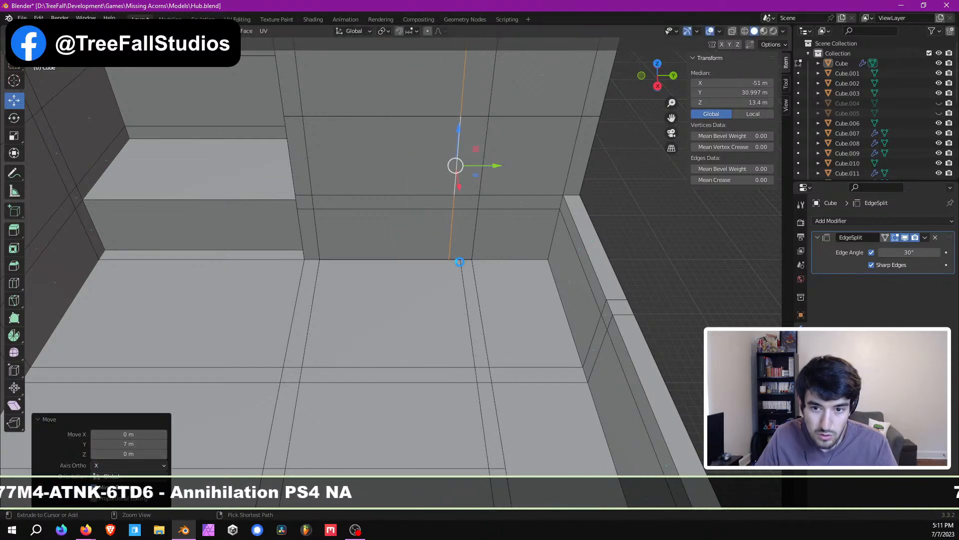
key(ctrl+s)
Step: Examine the whole castle and the gap between its main wall and the roofed buildings
middle_drag(459, 261, 281, 410)
scroll(426, 257, down, 3)
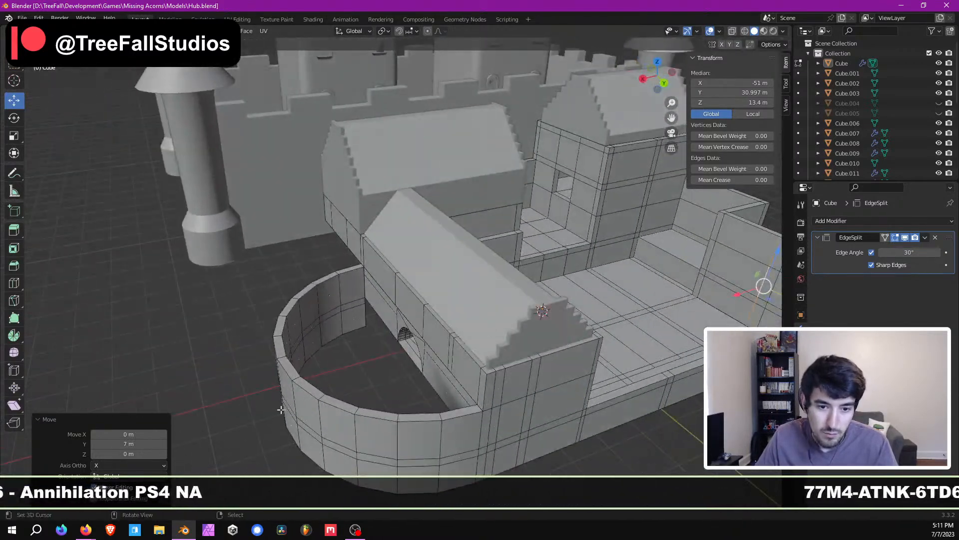
middle_drag(352, 331, 370, 278)
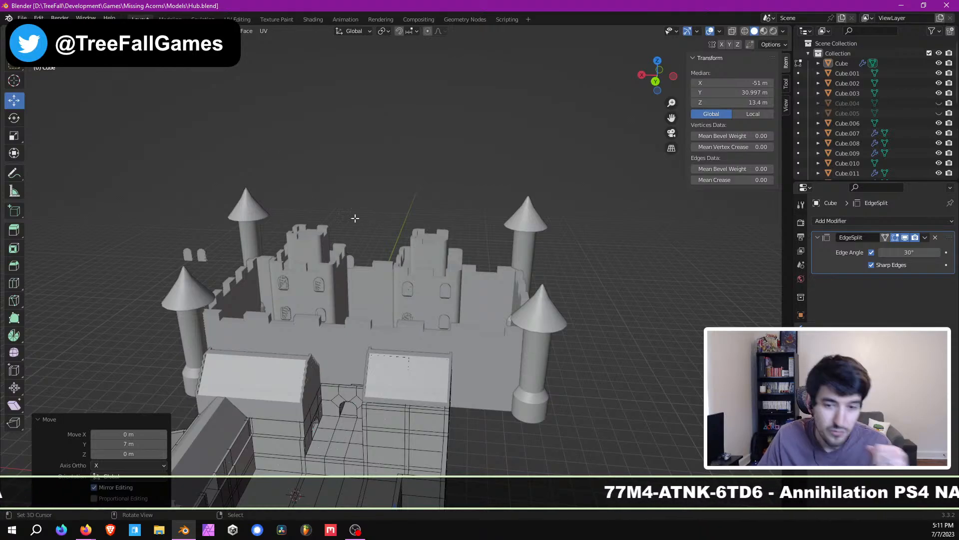
middle_drag(355, 218, 465, 360)
scroll(400, 307, down, 2)
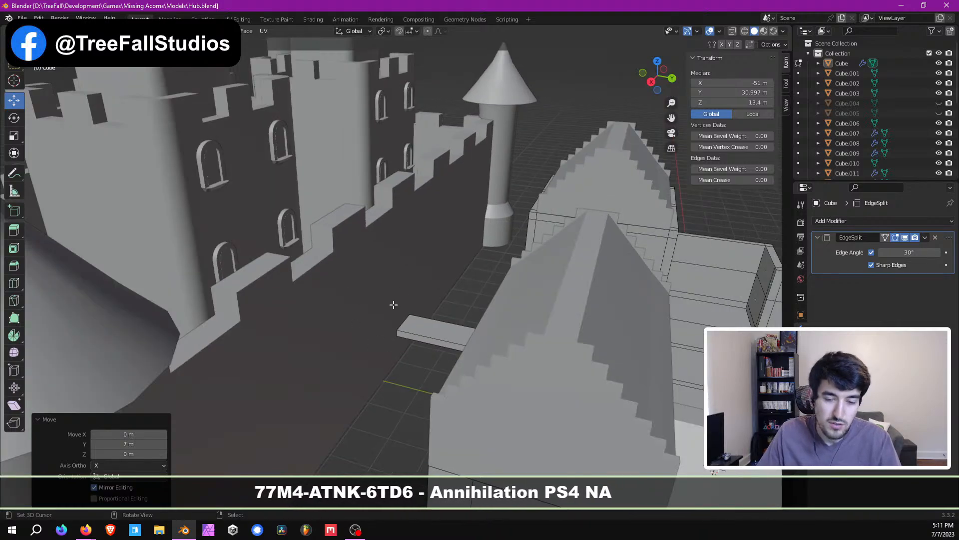
Step: Examine the courtyard's floor, walls and arched gateway and the castle front, and save the file
scroll(398, 317, down, 6)
middle_drag(398, 317, 366, 273)
scroll(428, 276, up, 4)
middle_drag(428, 277, 414, 340)
scroll(345, 275, up, 5)
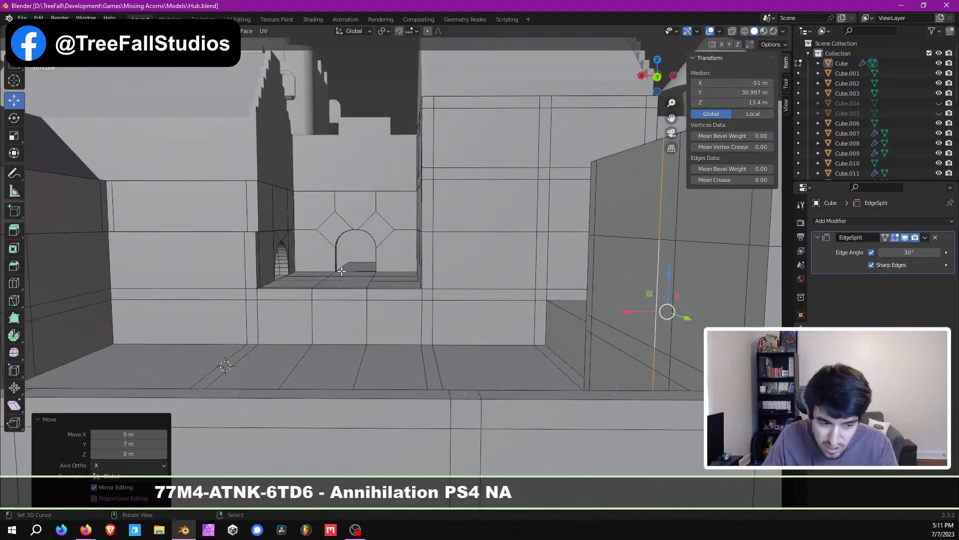
scroll(337, 260, down, 5)
middle_drag(345, 258, 411, 284)
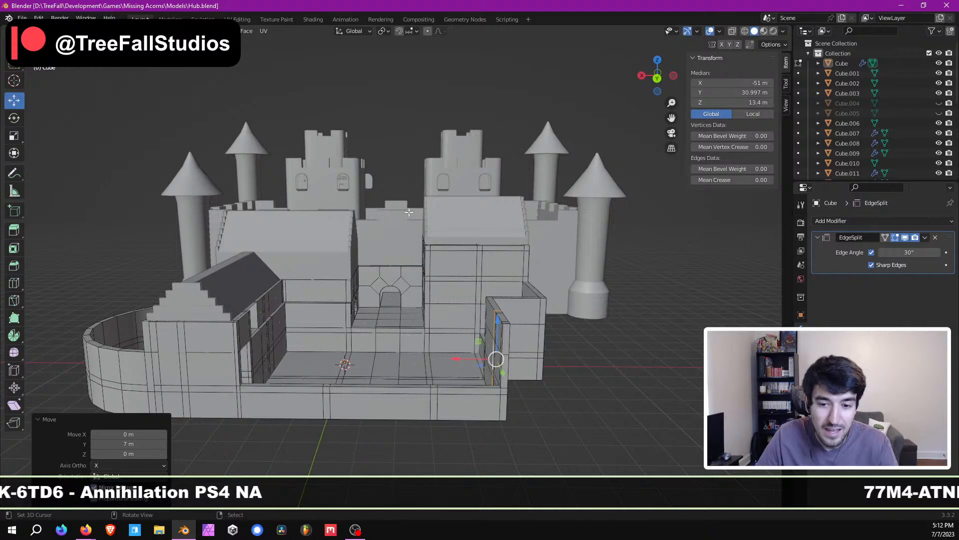
middle_drag(392, 267, 390, 284)
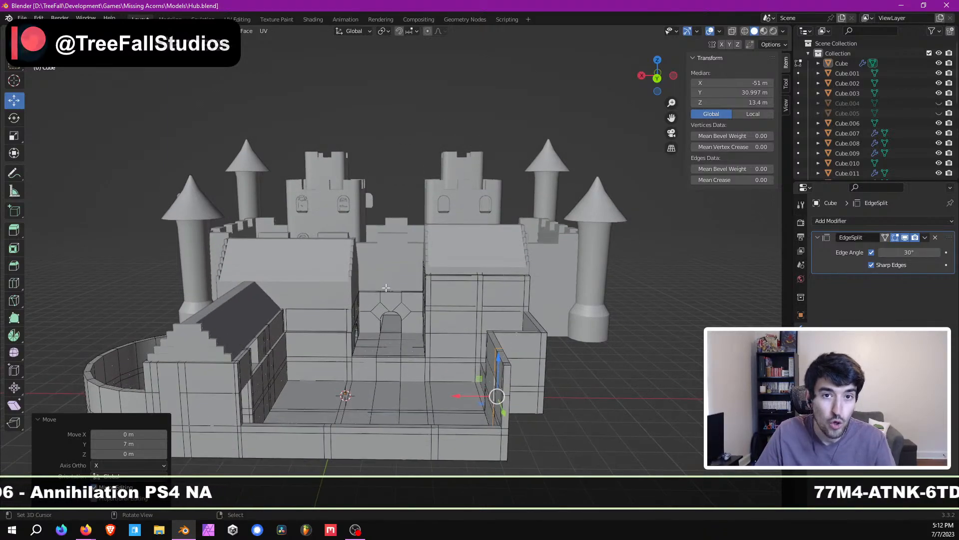
click(22, 18)
click(35, 84)
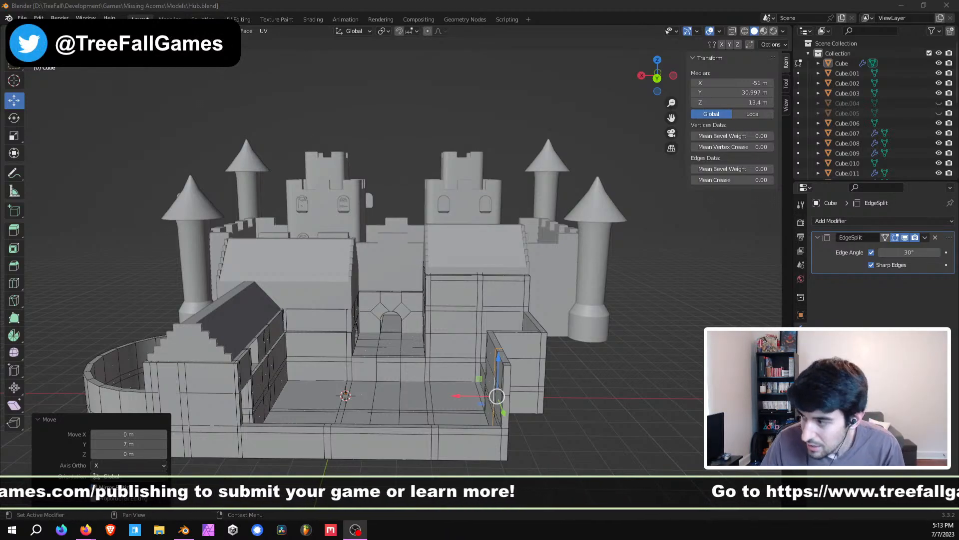
Step: Review the whole castle from the courtyard side, including its towers, roofed buildings and outer walls
middle_drag(400, 280, 509, 278)
scroll(436, 280, down, 3)
scroll(437, 279, up, 3)
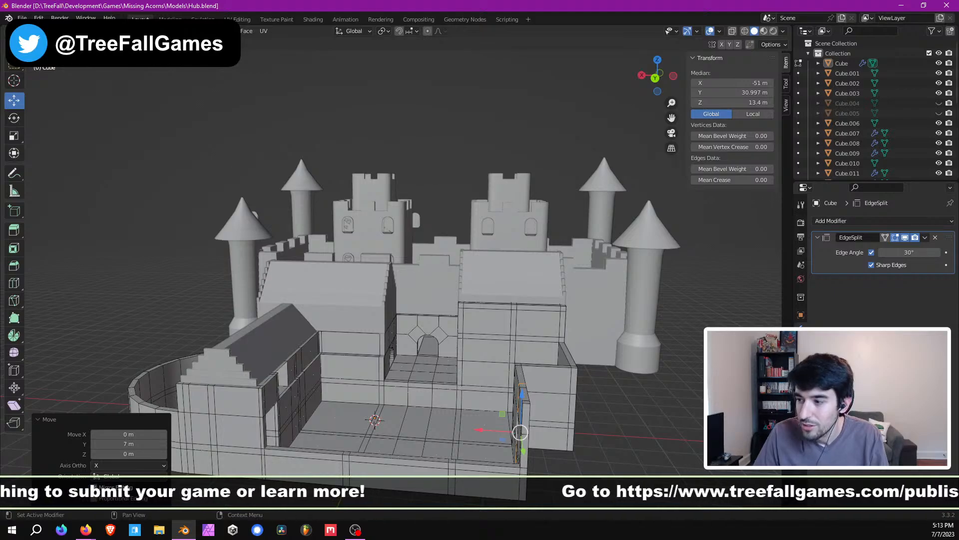
middle_drag(500, 311, 496, 298)
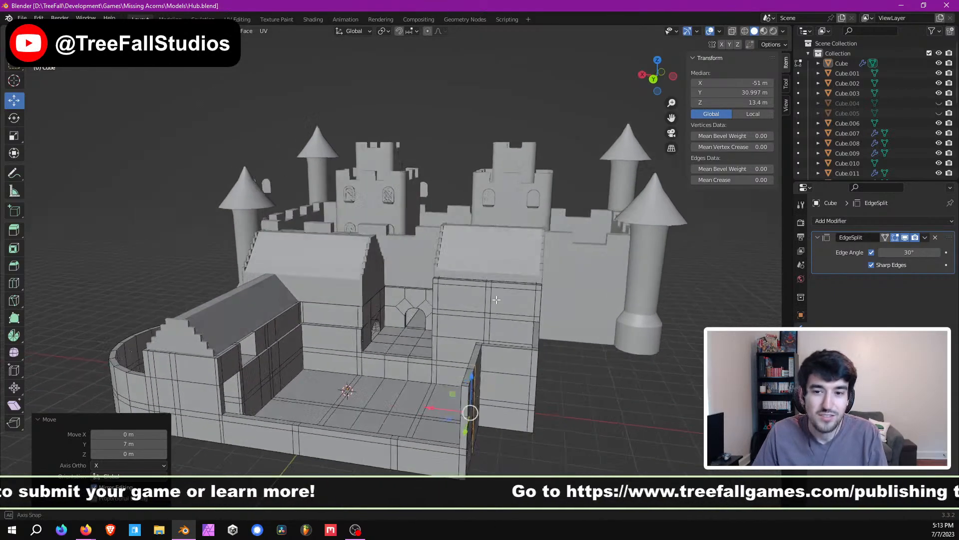
scroll(496, 299, down, 3)
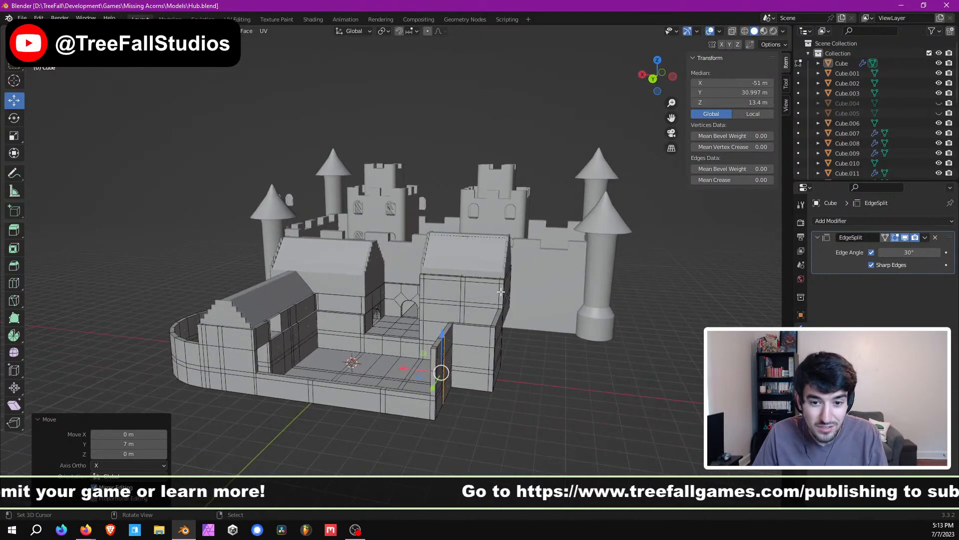